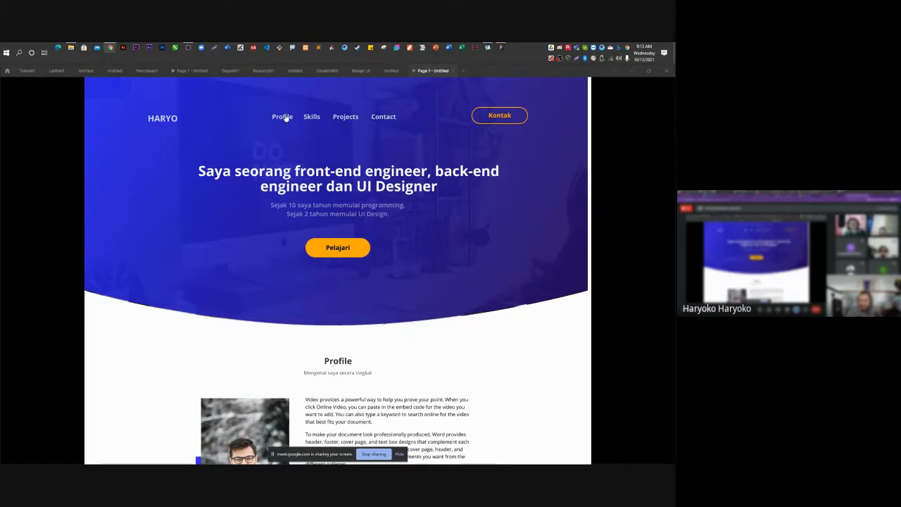
# Examine the Profile and Skills sections of the portfolio website prototype.
pyautogui.click(283, 118)
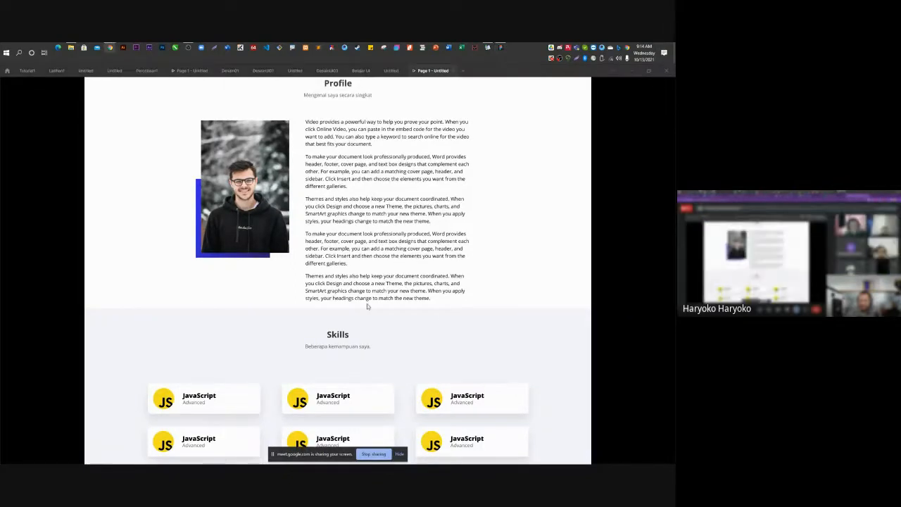
pyautogui.scroll(4, 441, 316)
pyautogui.scroll(1, 442, 314)
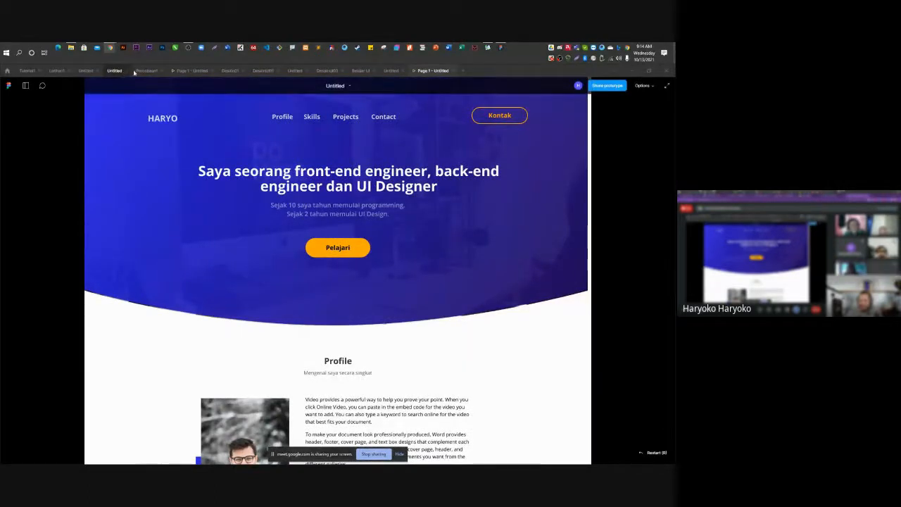
# Examine the landing page frames in the open Desain01 and DesainUI03 design files.
pyautogui.click(186, 71)
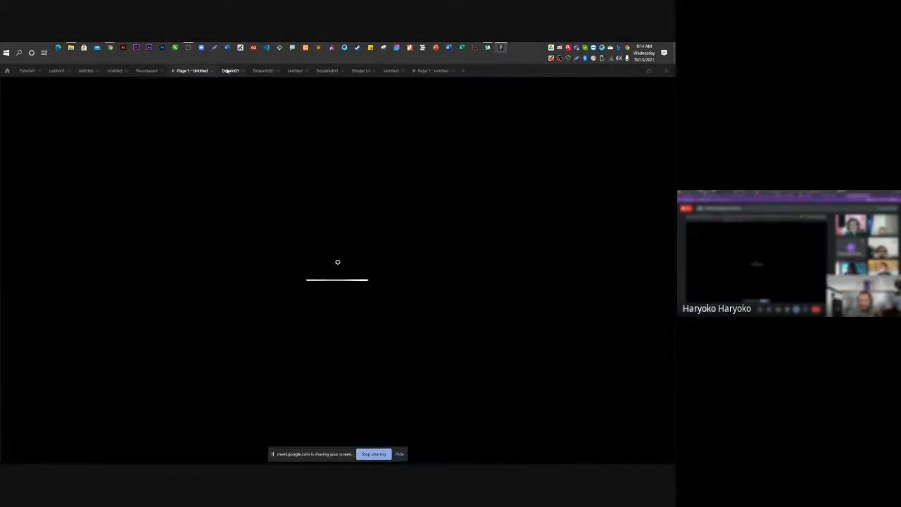
pyautogui.click(229, 71)
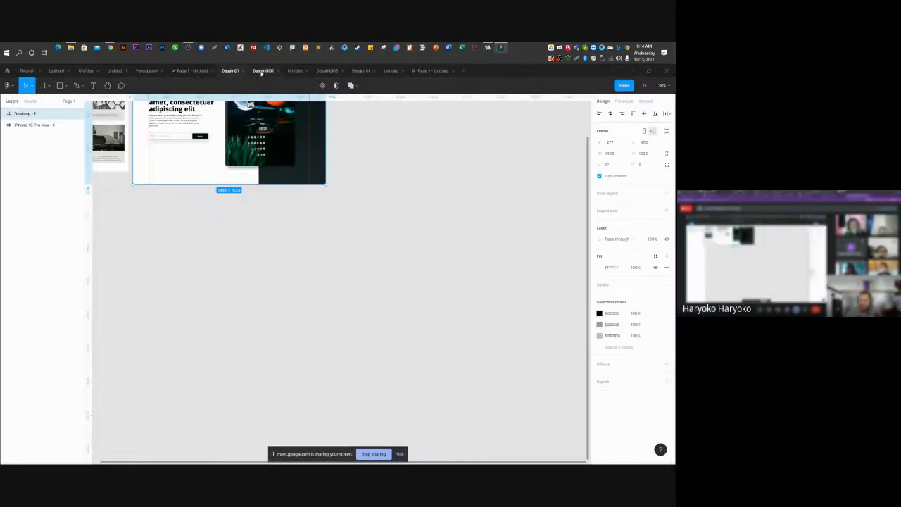
pyautogui.scroll(5, 368, 340)
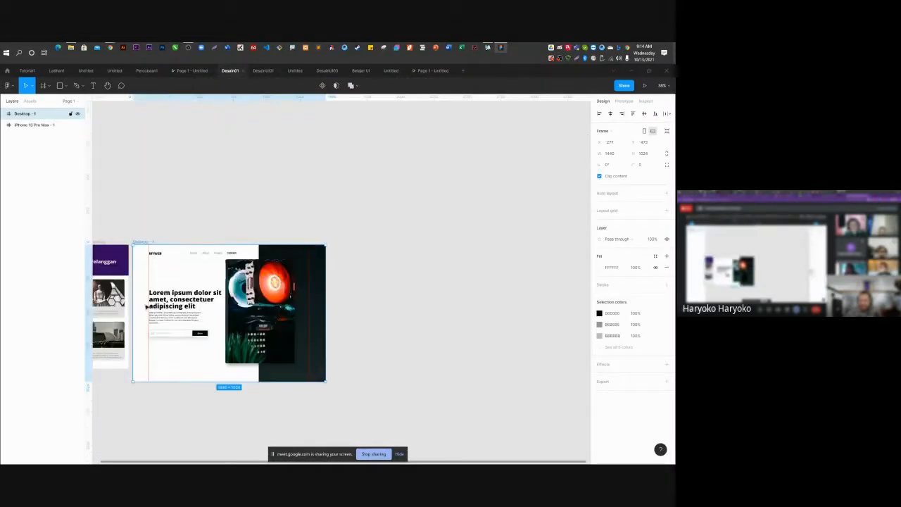
pyautogui.keyDown('ctrl'); pyautogui.scroll(1, 161, 306); pyautogui.keyUp('ctrl')
pyautogui.keyDown('ctrl'); pyautogui.scroll(2, 161, 306); pyautogui.keyUp('ctrl')
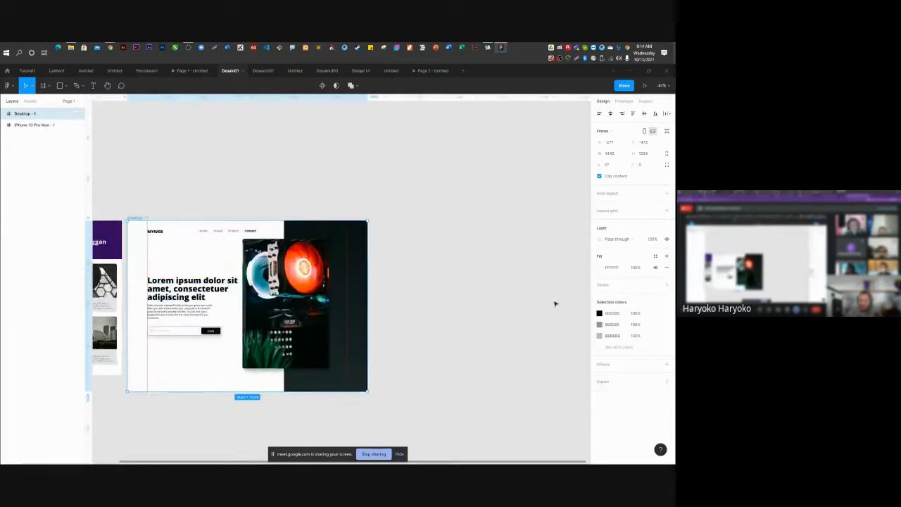
pyautogui.click(325, 71)
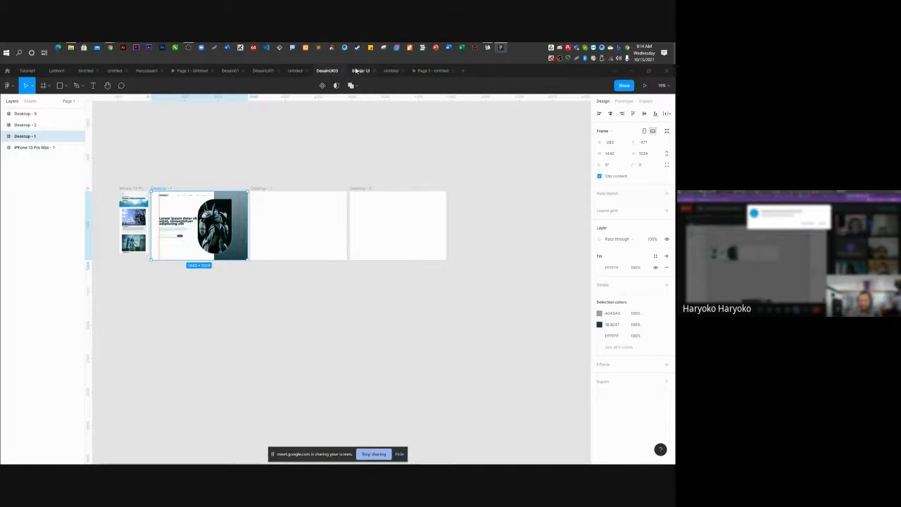
pyautogui.click(357, 71)
pyautogui.click(295, 71)
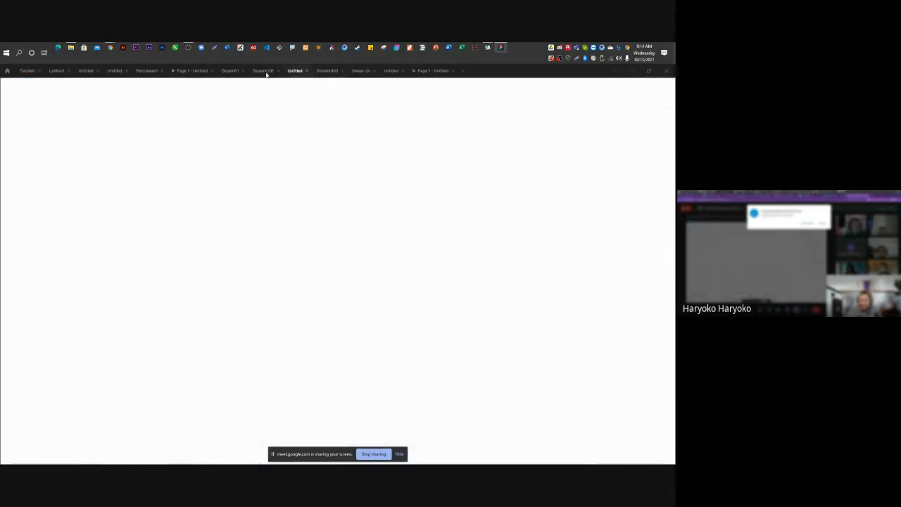
# Examine the mobile frame and the row of desktop landing page frames in the DesainUI01 file.
pyautogui.click(263, 71)
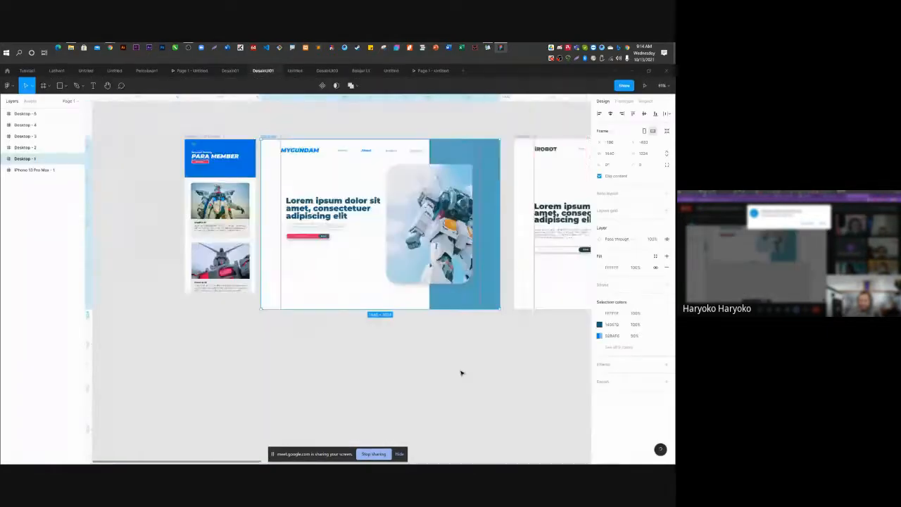
pyautogui.scroll(-2, 461, 373)
pyautogui.scroll(-4, 221, 303)
pyautogui.scroll(2, 484, 309)
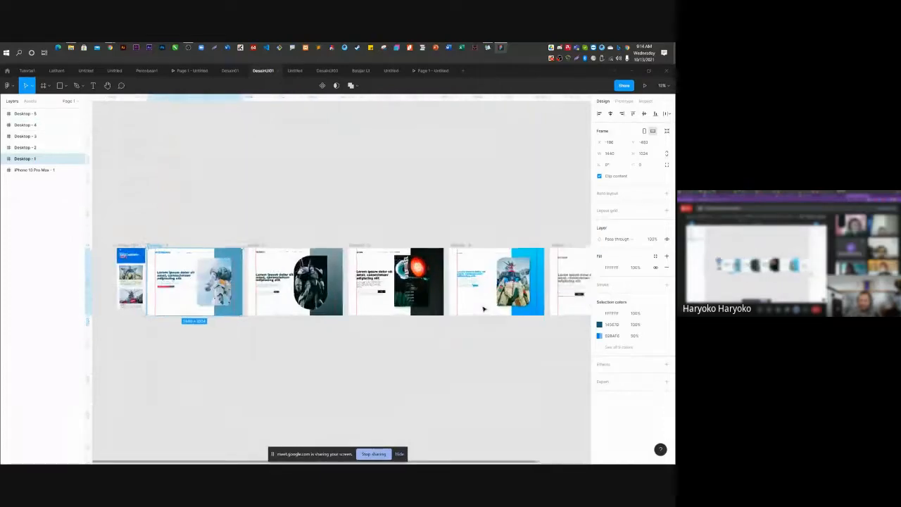
pyautogui.scroll(1, 484, 309)
pyautogui.scroll(2, 144, 339)
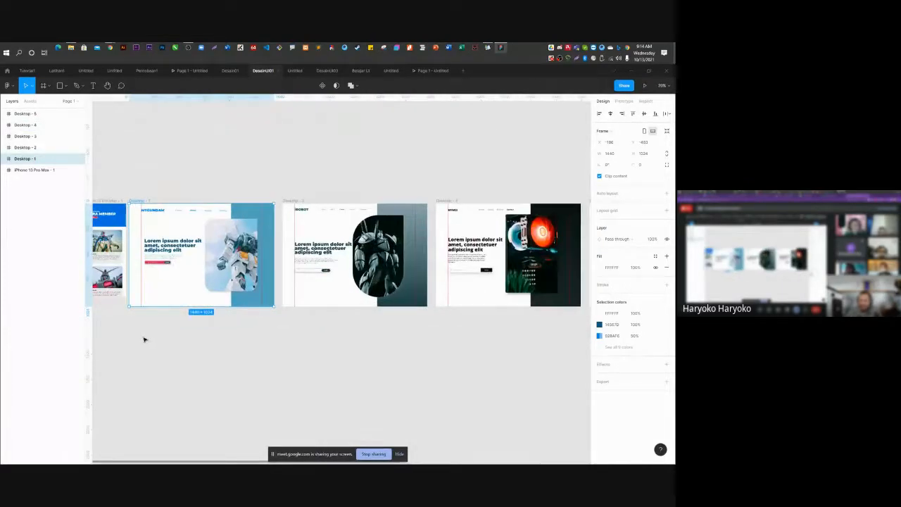
pyautogui.scroll(2, 138, 325)
pyautogui.scroll(-1, 413, 327)
pyautogui.scroll(2, 127, 245)
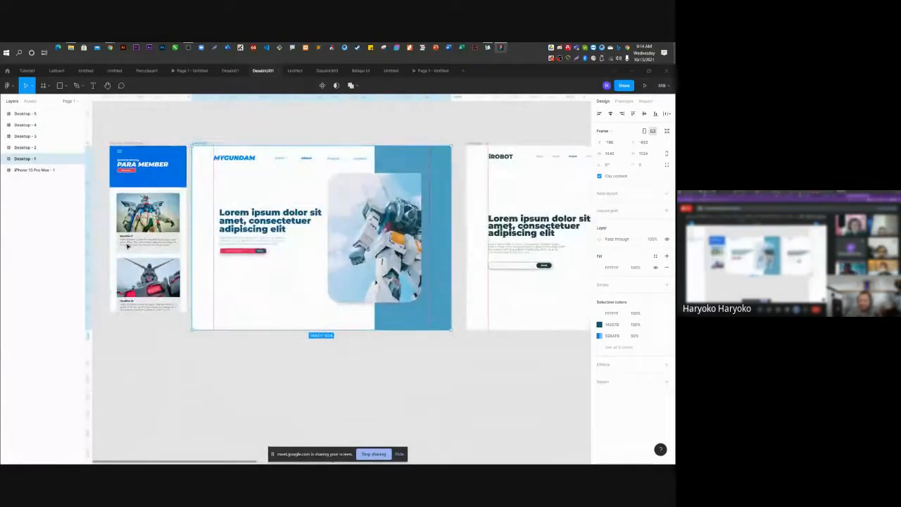
pyautogui.scroll(1, 128, 246)
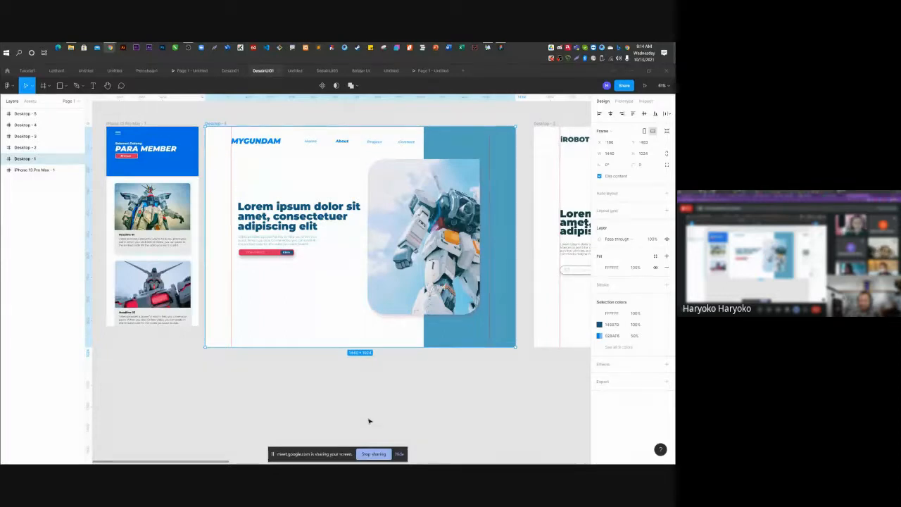
# Return to the portfolio website prototype in presentation view.
pyautogui.click(432, 70)
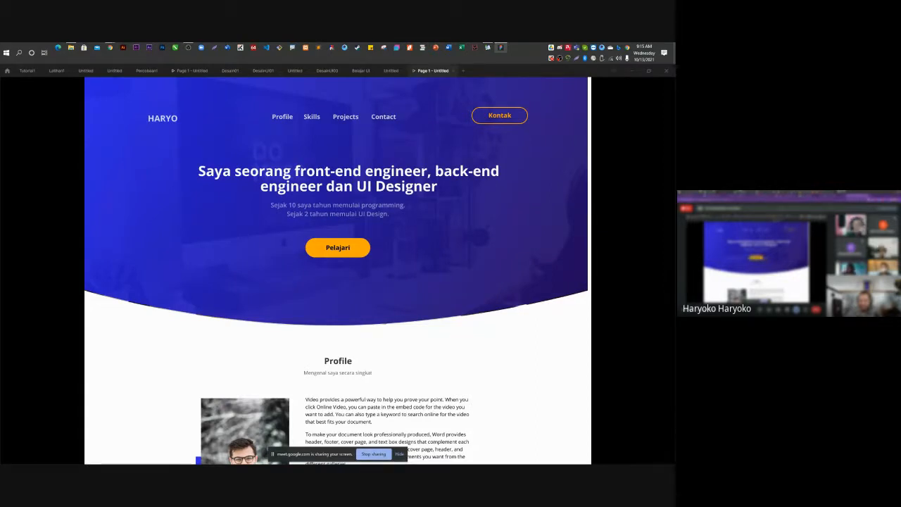
pyautogui.hotkey('alt', 'Tab')
pyautogui.moveTo(589, 271); pyautogui.dragTo(674, 253)
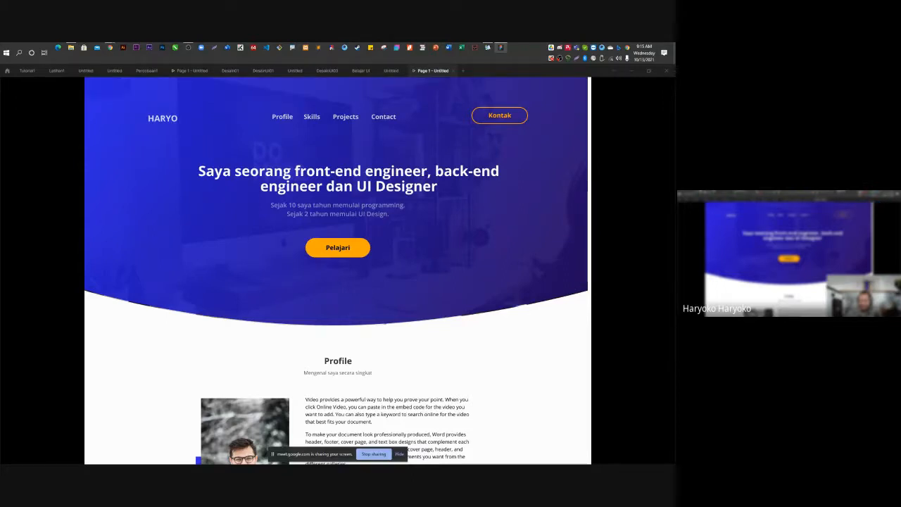
# Launch Word and move its window off the shared screen.
pyautogui.click(227, 48)
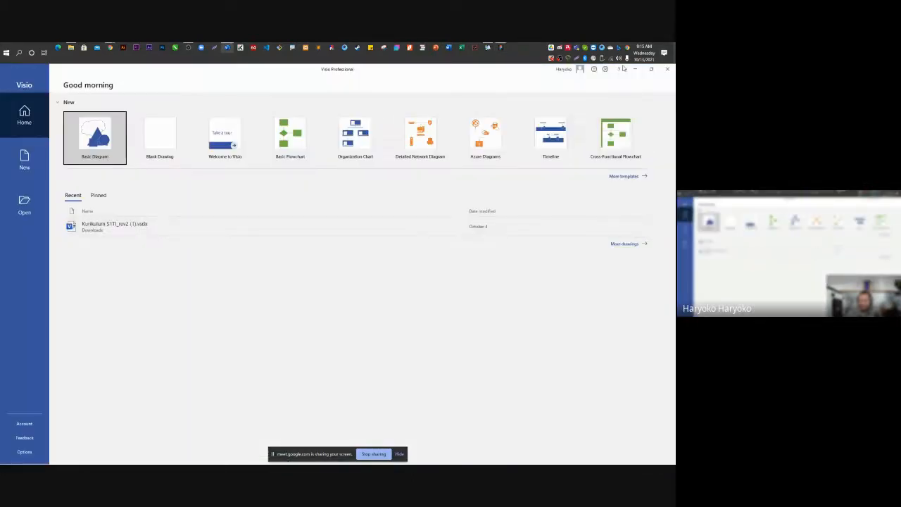
pyautogui.click(446, 47)
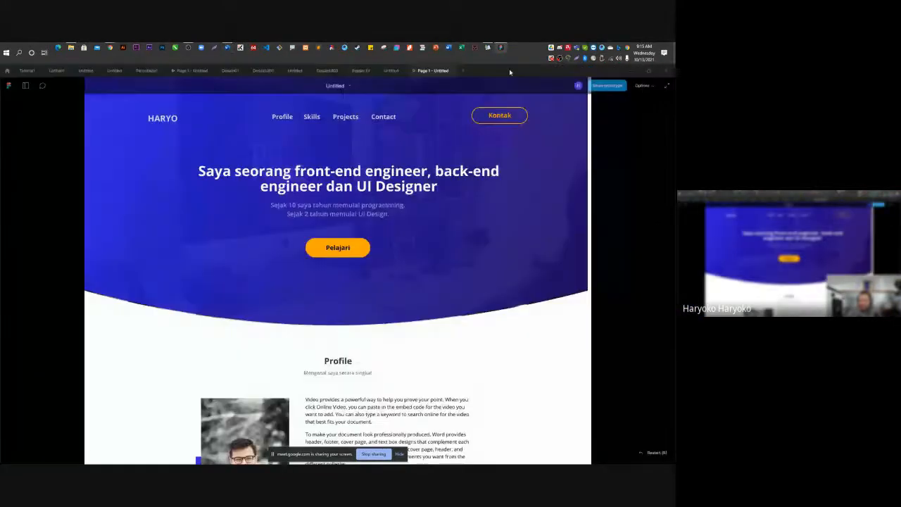
pyautogui.click(444, 48)
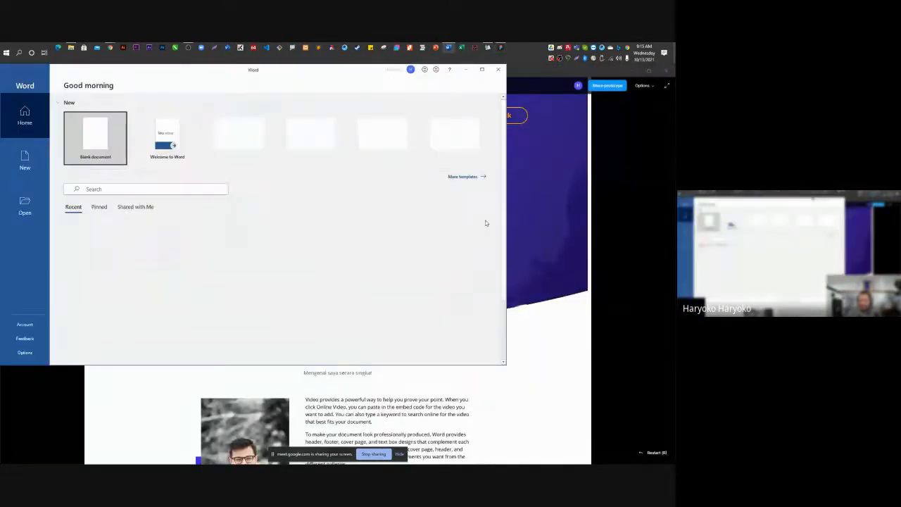
pyautogui.moveTo(328, 70); pyautogui.dragTo(2, 162)
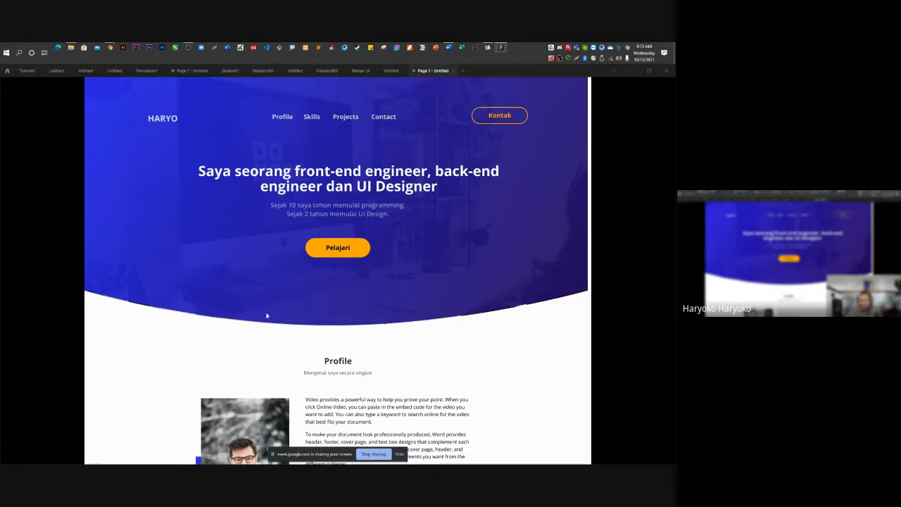
# Create a new design file and rename it Web Profile.
pyautogui.hotkey('ctrl', 't')
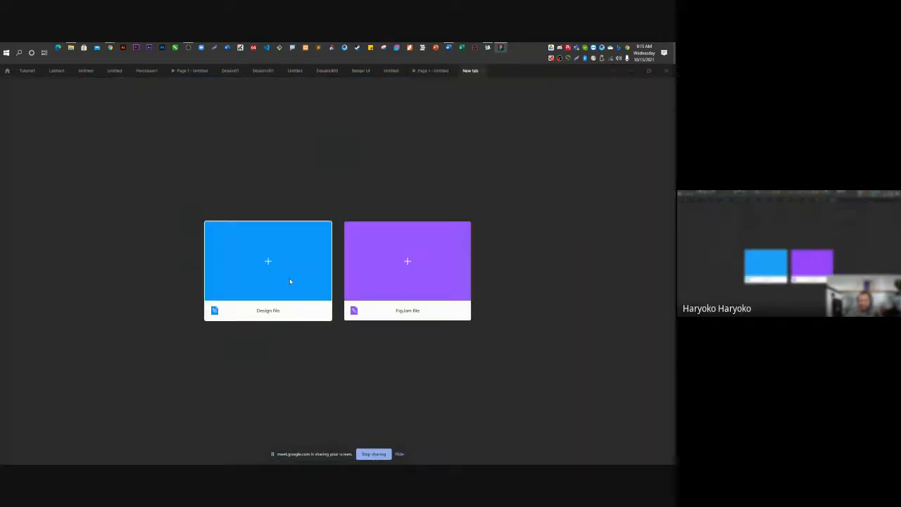
pyautogui.click(289, 281)
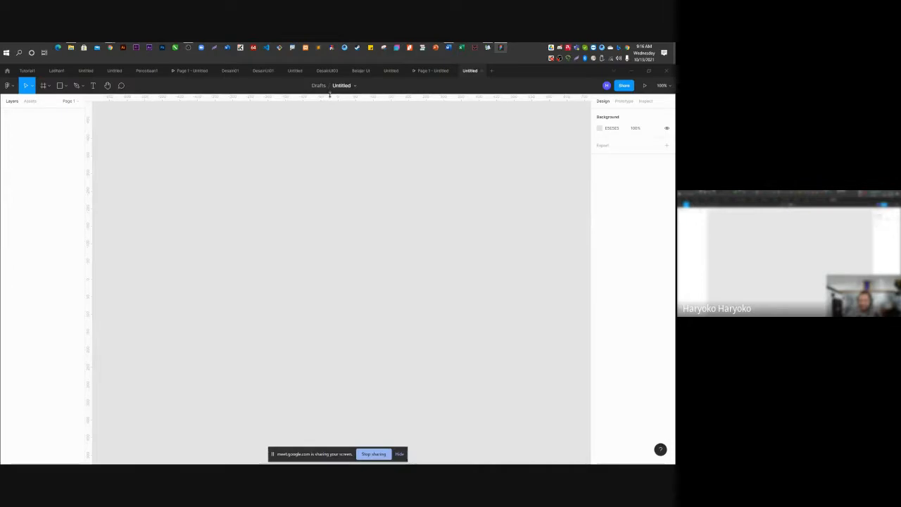
pyautogui.click(342, 86)
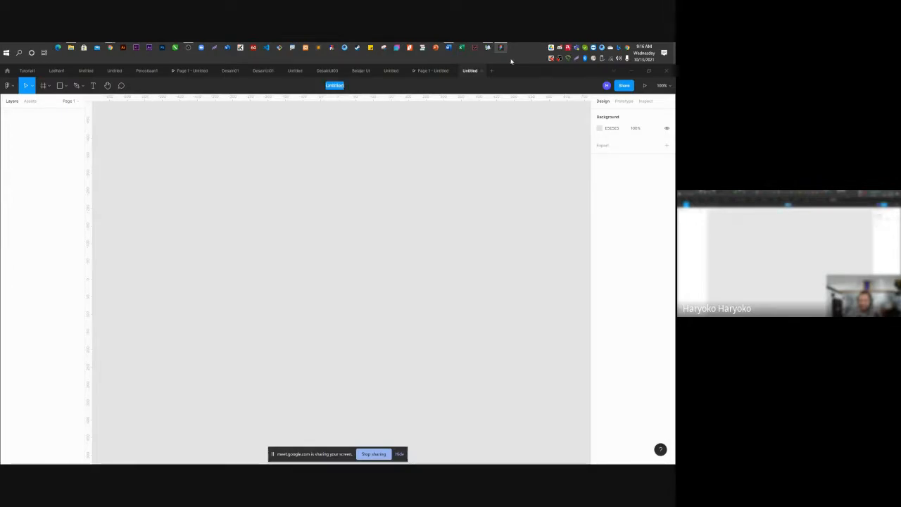
pyautogui.write('Web')
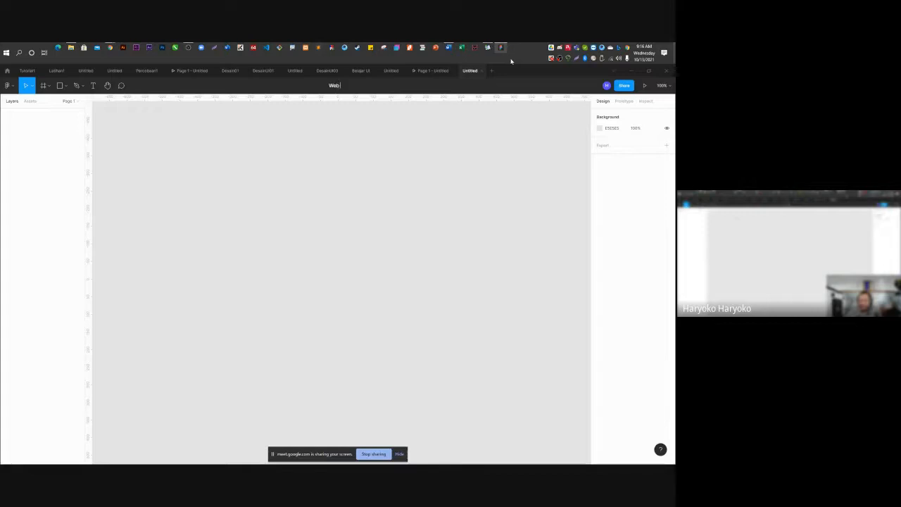
pyautogui.write(' p')
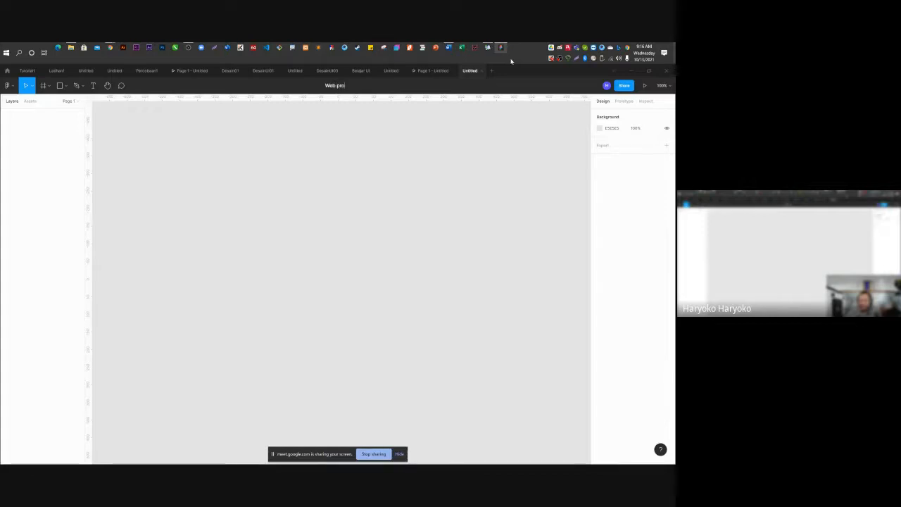
pyautogui.write('ro')
pyautogui.press('BackSpace')
pyautogui.write('ofile')
pyautogui.press('Return')
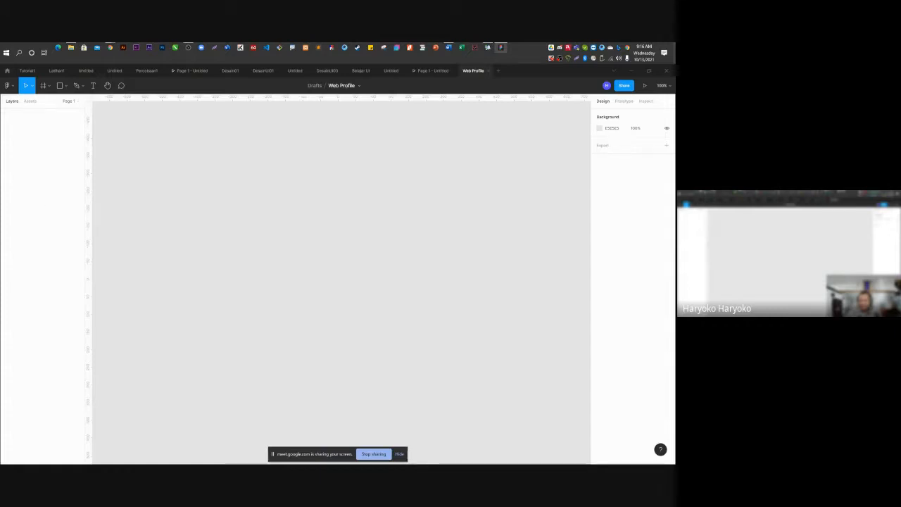
pyautogui.press('super+Left')
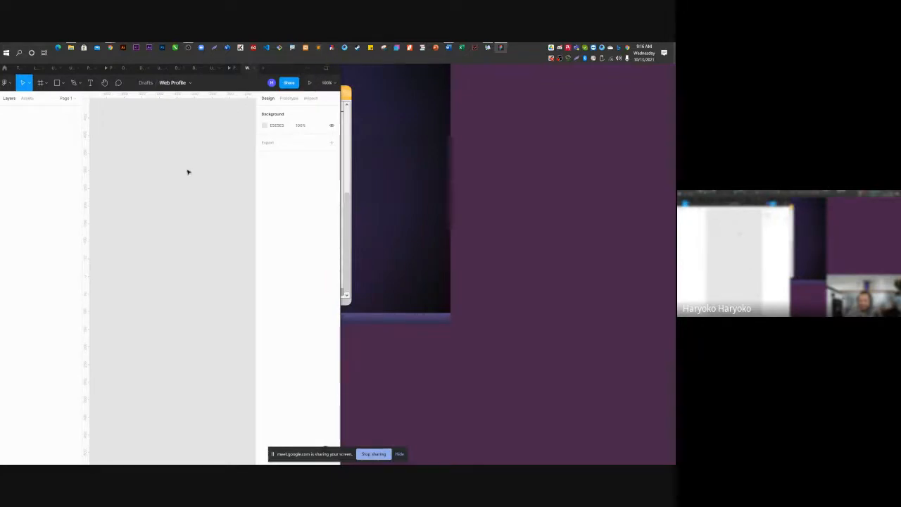
pyautogui.press('super+Right')
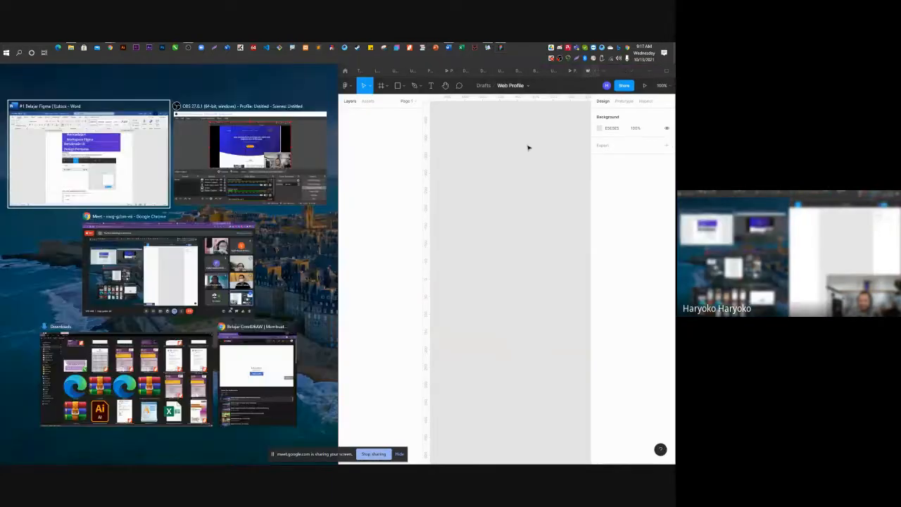
pyautogui.click(528, 147)
pyautogui.click(665, 71)
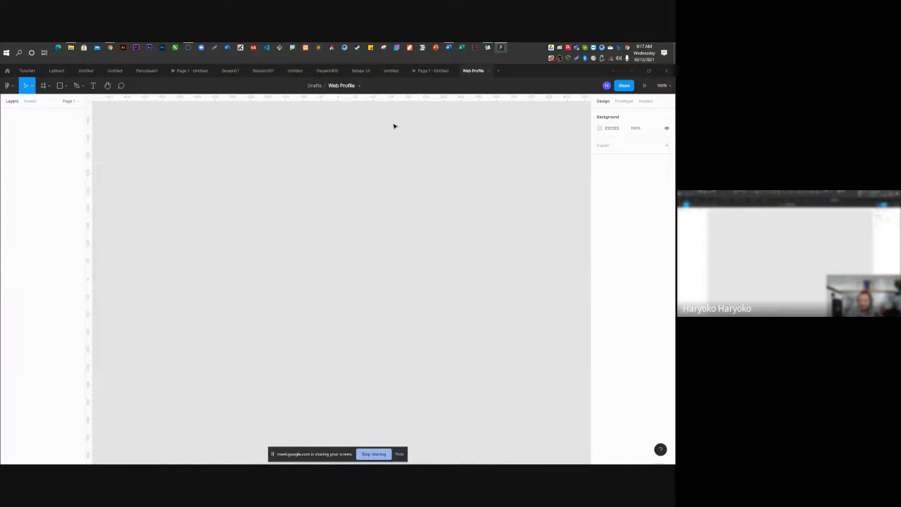
# Add a frame to the Web Profile file using the Desktop preset, 1440 × 1024.
pyautogui.click(43, 87)
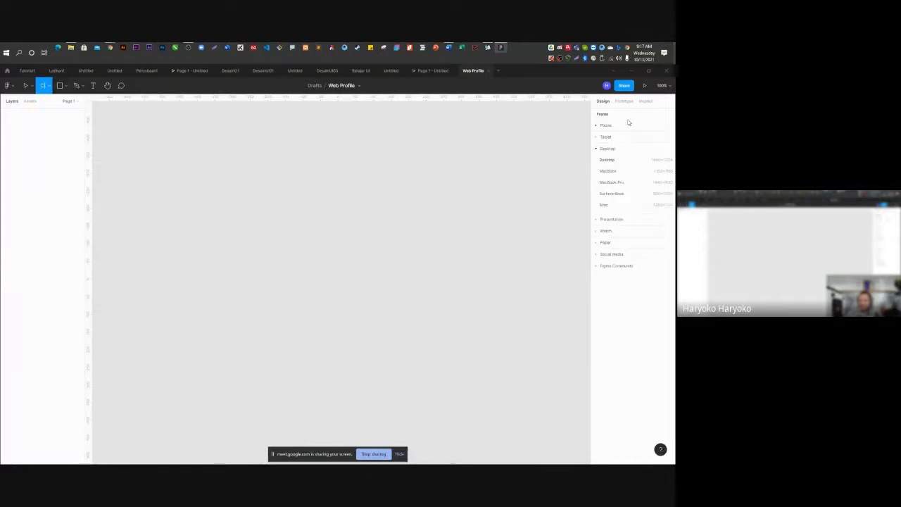
pyautogui.click(614, 160)
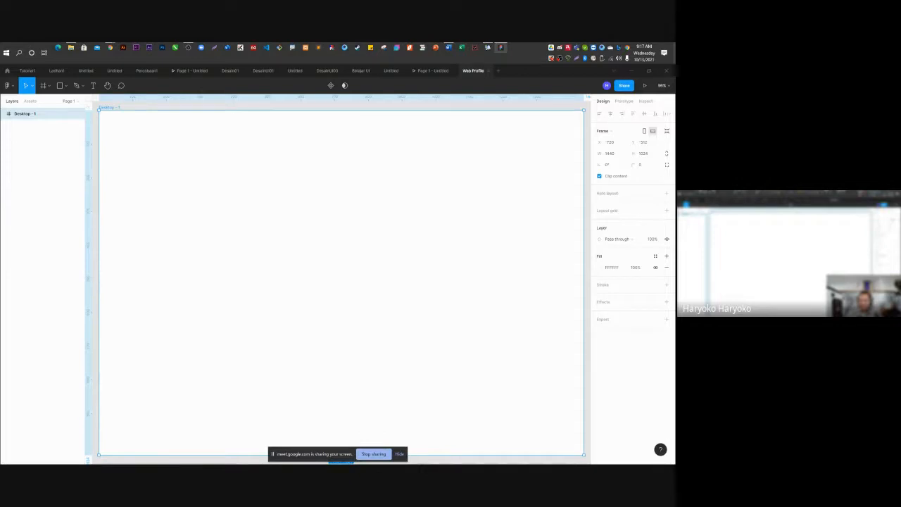
pyautogui.hotkey('alt', 'Tab')
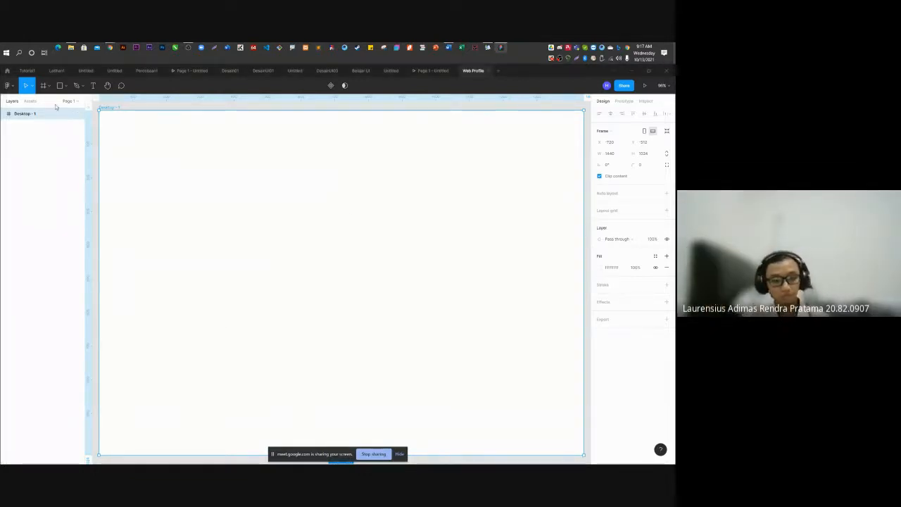
# Draw a full-width rectangle about 1440 × 797 starting at the upper-left corner of the desktop frame.
pyautogui.press('r')
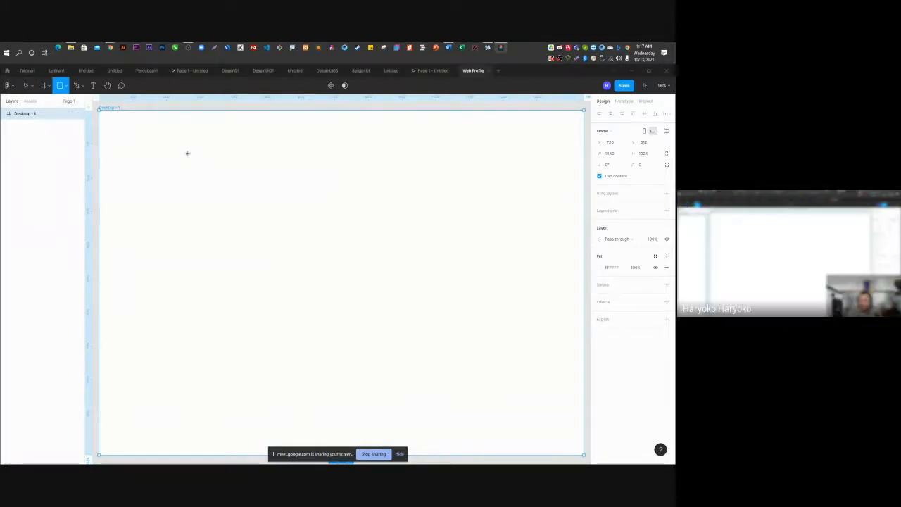
pyautogui.moveTo(100, 111); pyautogui.dragTo(260, 227)
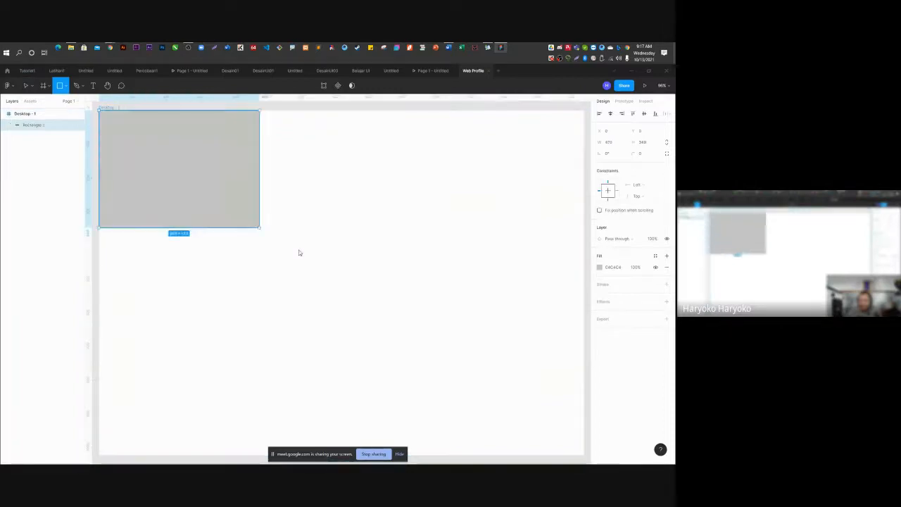
pyautogui.moveTo(299, 253)
pyautogui.mouseDown()
pyautogui.moveTo(520, 332)
pyautogui.moveTo(583, 381)
pyautogui.mouseUp()
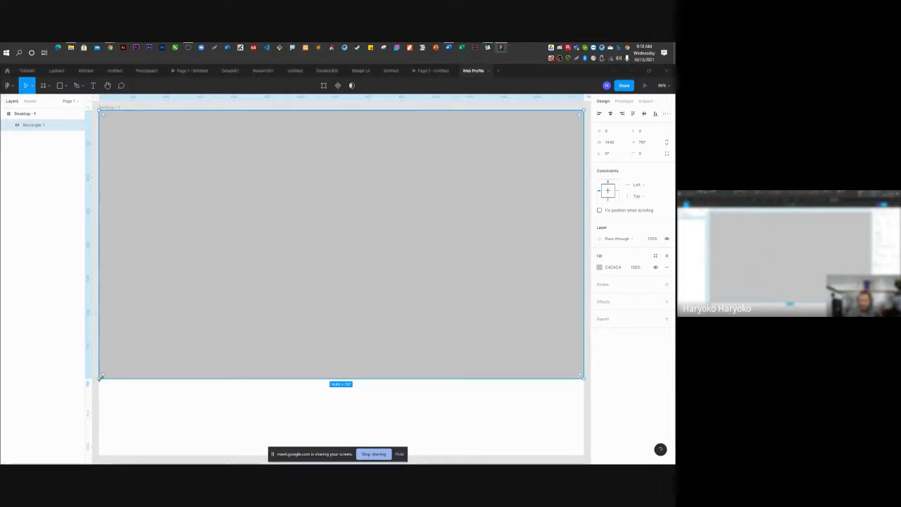
pyautogui.doubleClick(100, 378)
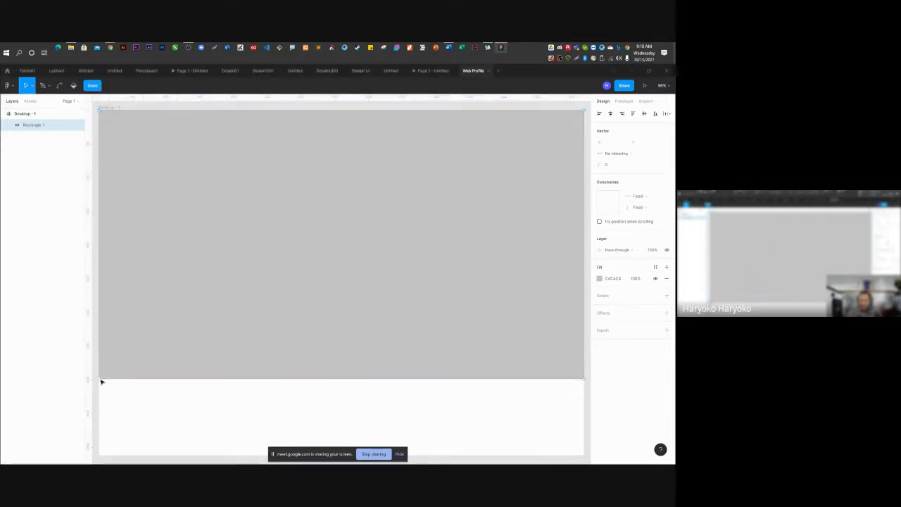
pyautogui.moveTo(100, 380); pyautogui.dragTo(102, 280)
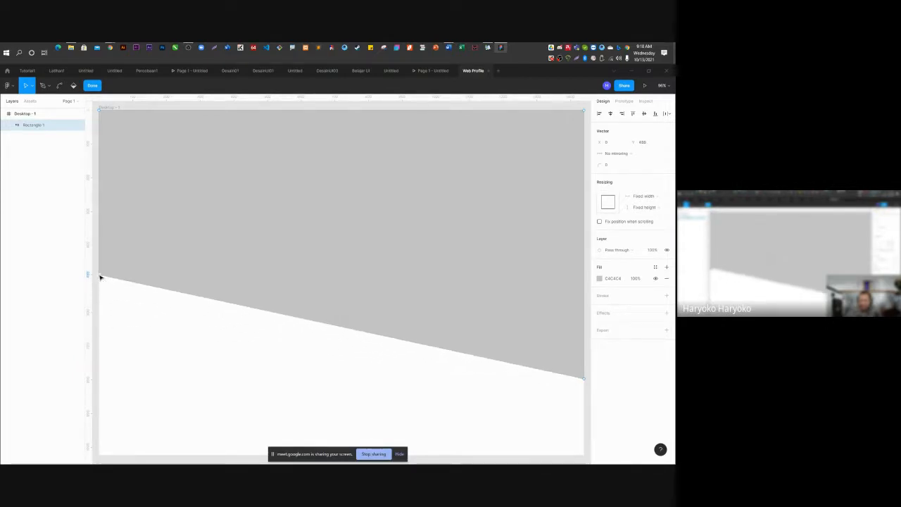
pyautogui.hotkey('ctrl', 'z')
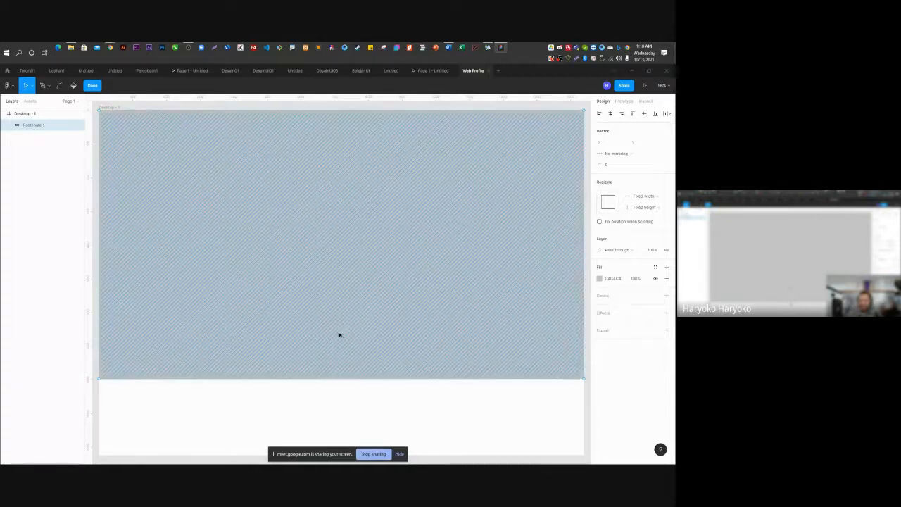
pyautogui.press('Escape')
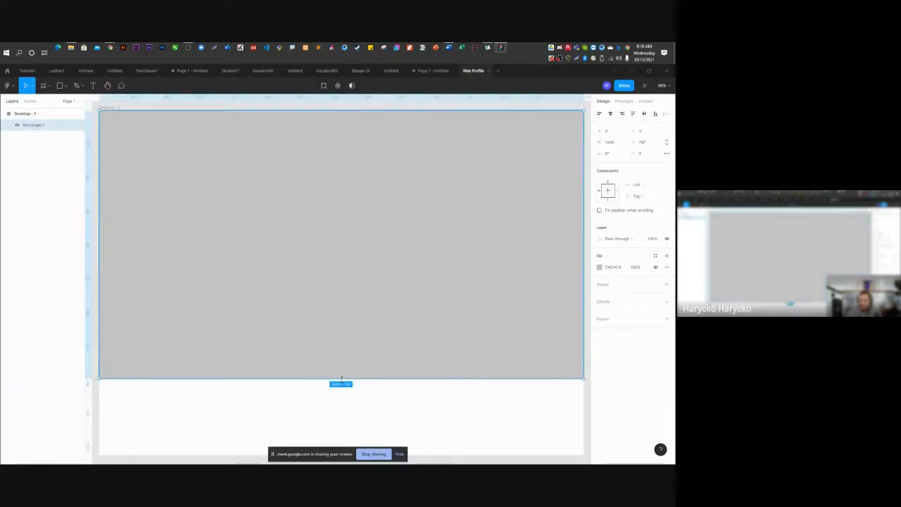
# Pull the midpoint of the rectangle's bottom edge straight down to a Y position of about 930, forming a central point.
pyautogui.doubleClick(99, 377)
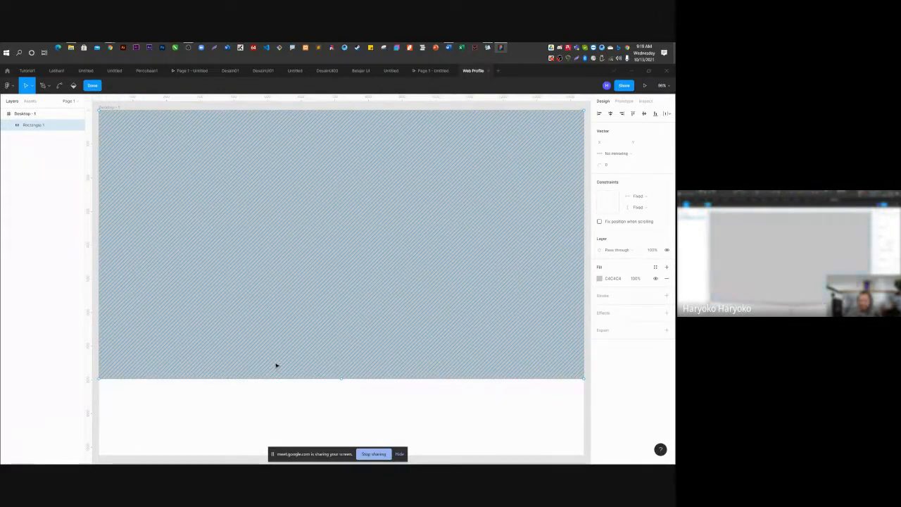
pyautogui.moveTo(340, 378)
pyautogui.mouseDown()
pyautogui.moveTo(341, 421)
pyautogui.moveTo(344, 380)
pyautogui.moveTo(373, 412)
pyautogui.moveTo(284, 421)
pyautogui.moveTo(388, 422)
pyautogui.moveTo(342, 416)
pyautogui.moveTo(341, 424)
pyautogui.mouseUp()
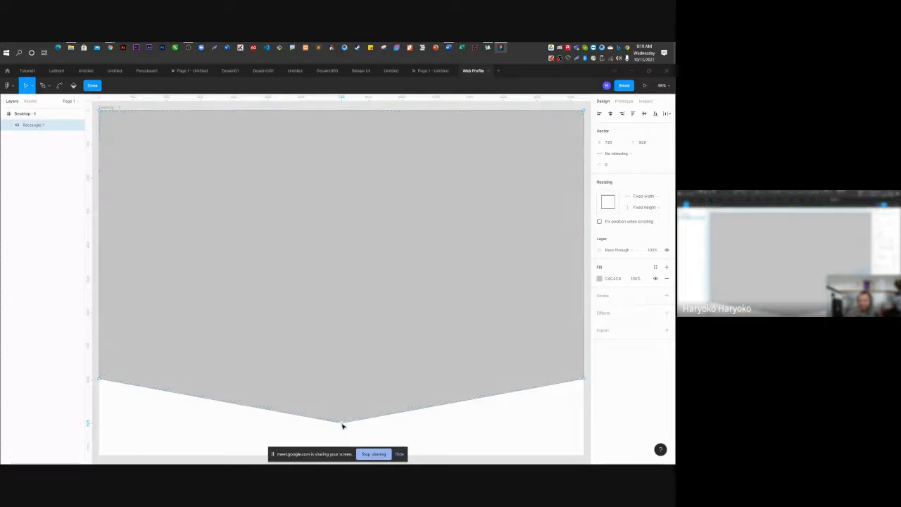
pyautogui.press('Escape')
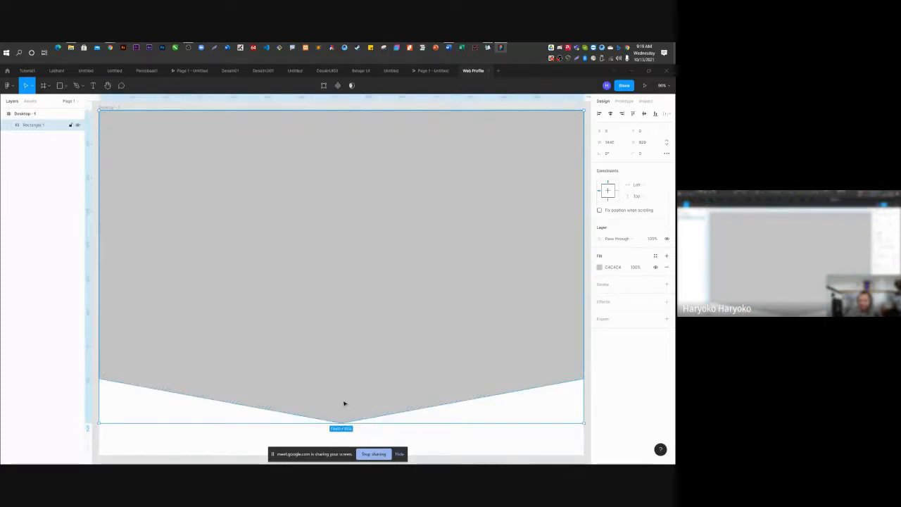
# Bend the bottom centre point into a smooth curve with mirrored handles and lengthen the handles horizontally to broaden the arc.
pyautogui.doubleClick(235, 404)
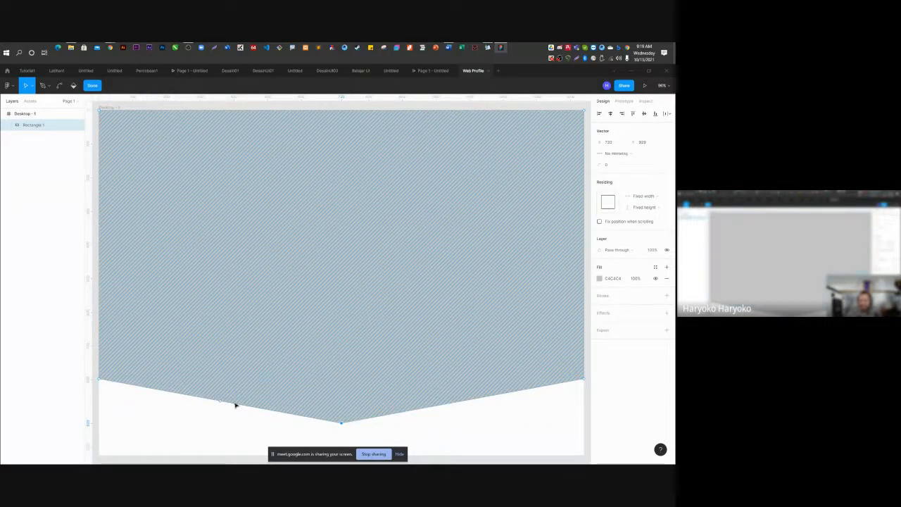
pyautogui.press('ctrl')
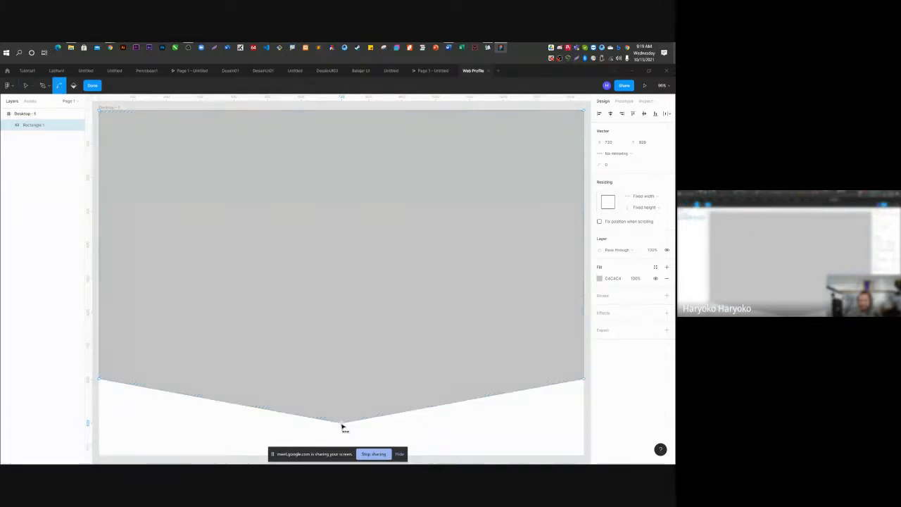
pyautogui.keyDown('ctrl'); pyautogui.click(341, 423); pyautogui.keyUp('ctrl')
pyautogui.keyDown('ctrl'); pyautogui.click(341, 422); pyautogui.keyUp('ctrl')
pyautogui.click(343, 425)
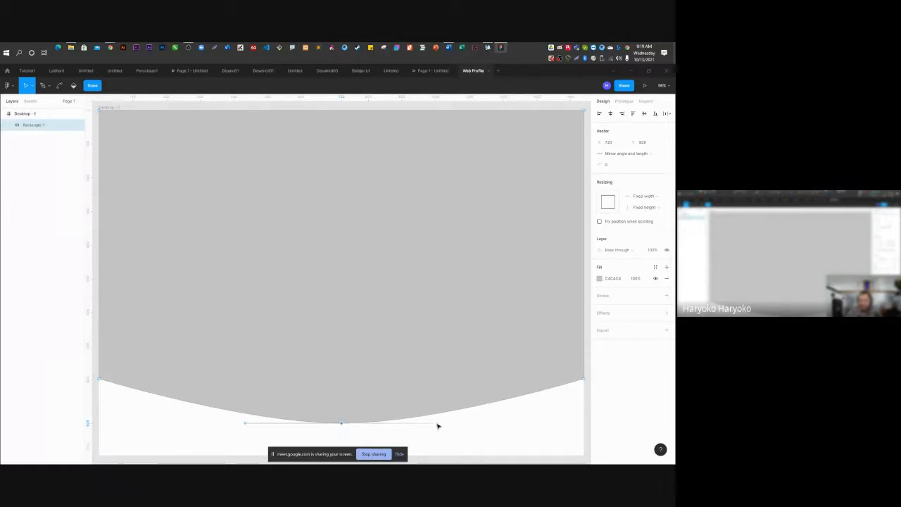
pyautogui.moveTo(437, 425); pyautogui.dragTo(523, 429)
pyautogui.hotkey('ctrl', 'z')
pyautogui.moveTo(439, 425); pyautogui.dragTo(486, 428)
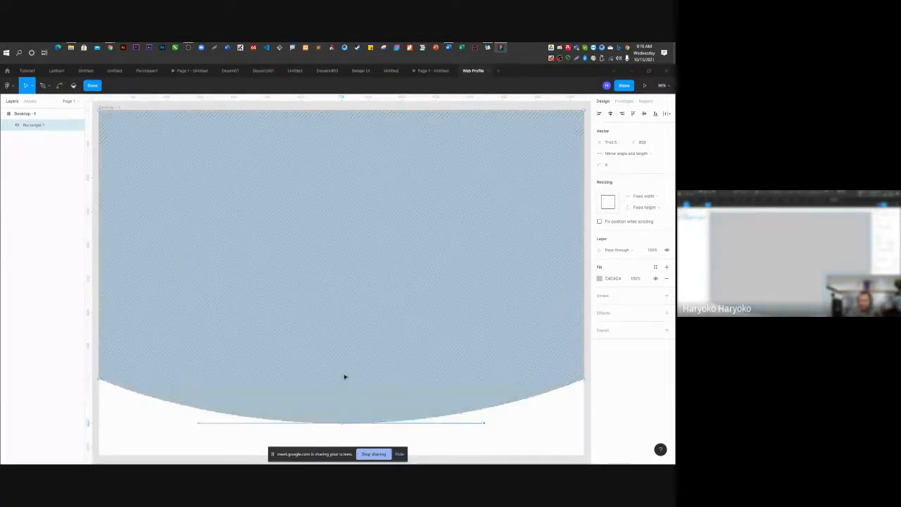
pyautogui.moveTo(342, 423)
pyautogui.mouseDown()
pyautogui.moveTo(307, 294)
pyautogui.moveTo(275, 269)
pyautogui.moveTo(321, 338)
pyautogui.moveTo(346, 438)
pyautogui.moveTo(367, 402)
pyautogui.moveTo(343, 427)
pyautogui.mouseUp()
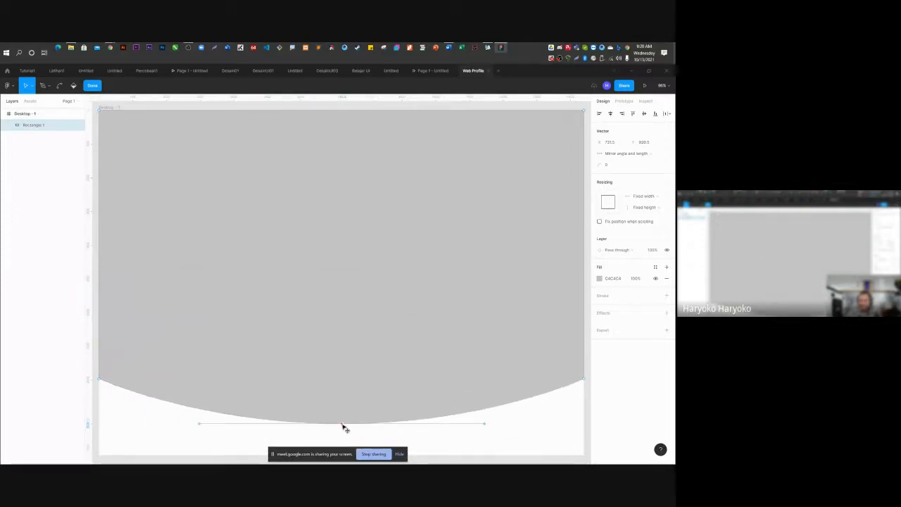
pyautogui.click(112, 406)
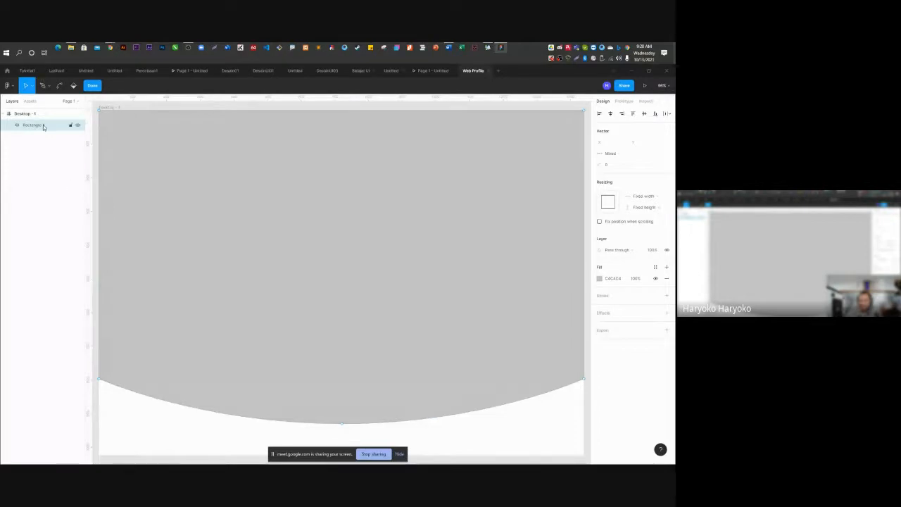
# Shrink the curved shape from its bottom edge to a height of about 790, keeping its full 1440 width.
pyautogui.press('Escape')
pyautogui.moveTo(341, 423); pyautogui.dragTo(342, 376)
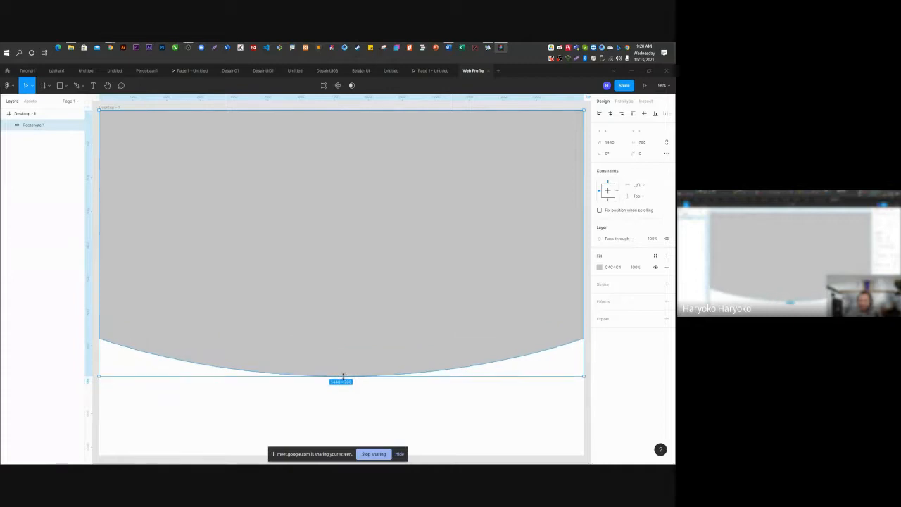
pyautogui.click(390, 417)
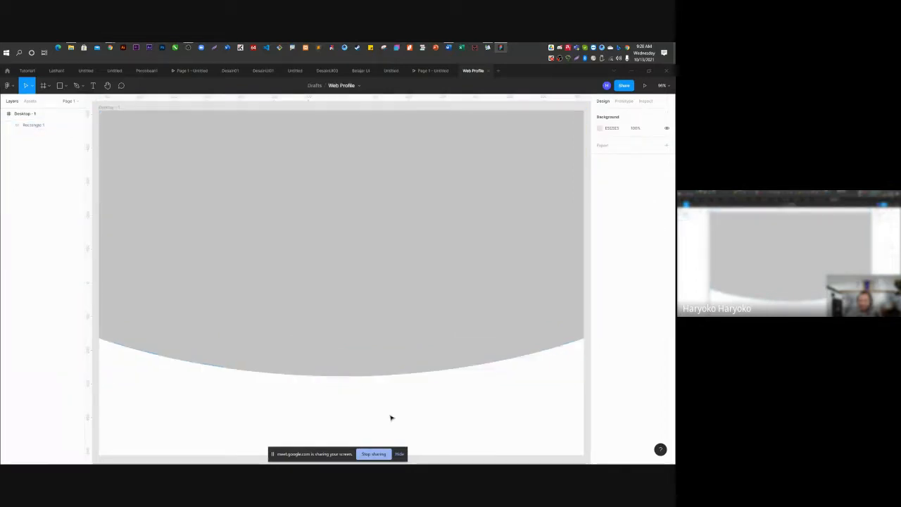
# Deepen the arc by lowering its bottom centre point until the shape is about 837 high, and finish editing the vector.
pyautogui.click(358, 341)
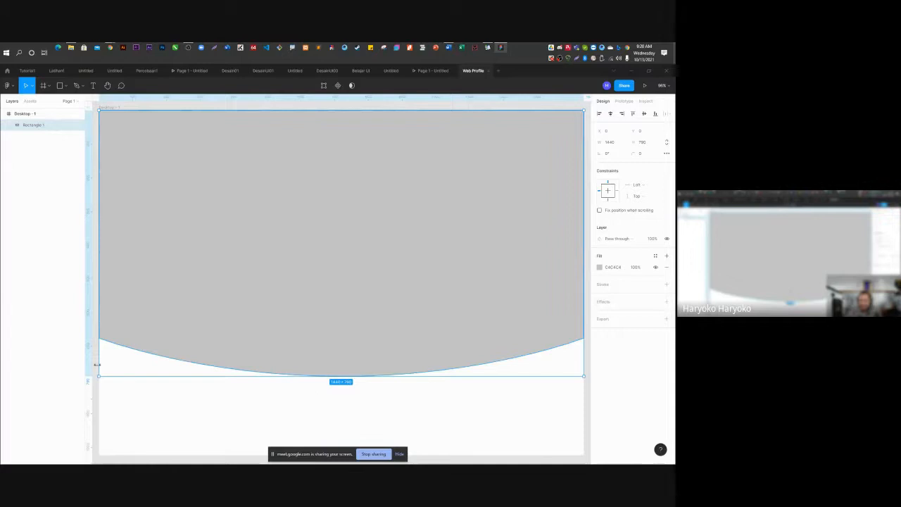
pyautogui.doubleClick(341, 376)
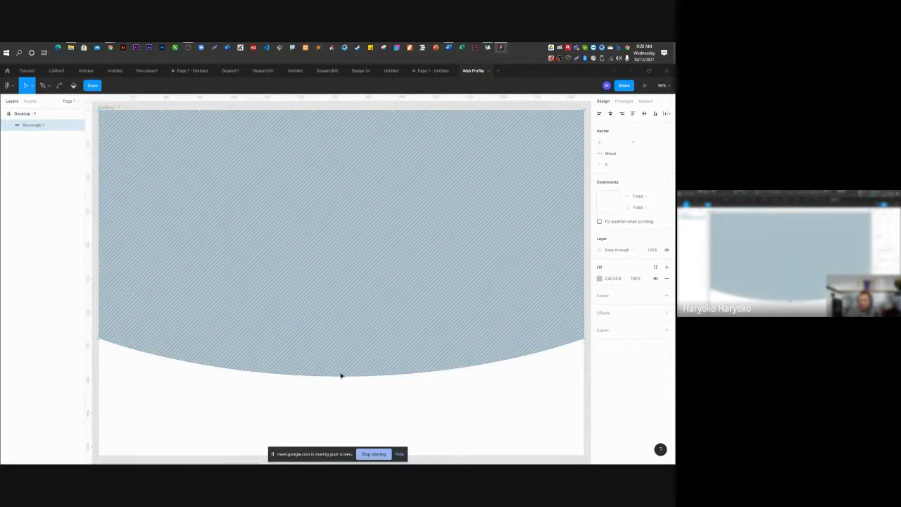
pyautogui.moveTo(341, 376); pyautogui.dragTo(341, 391)
pyautogui.click(102, 340)
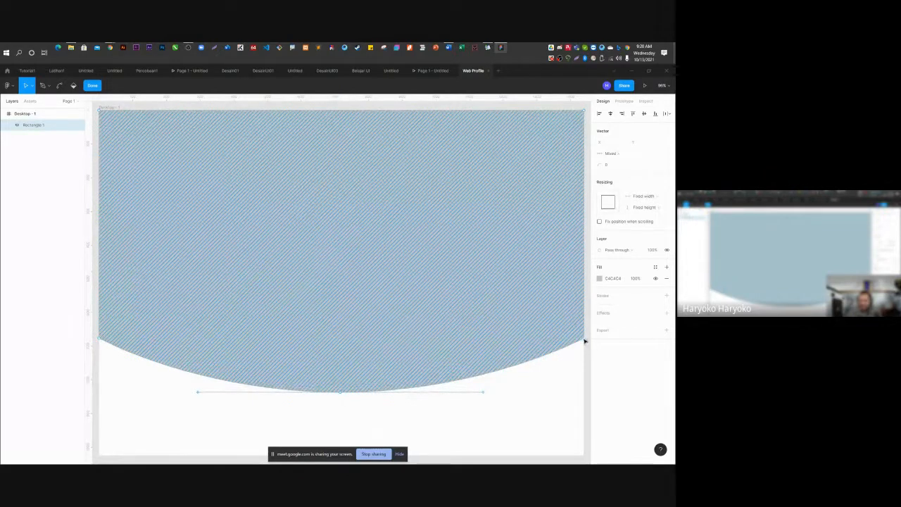
pyautogui.press('Escape')
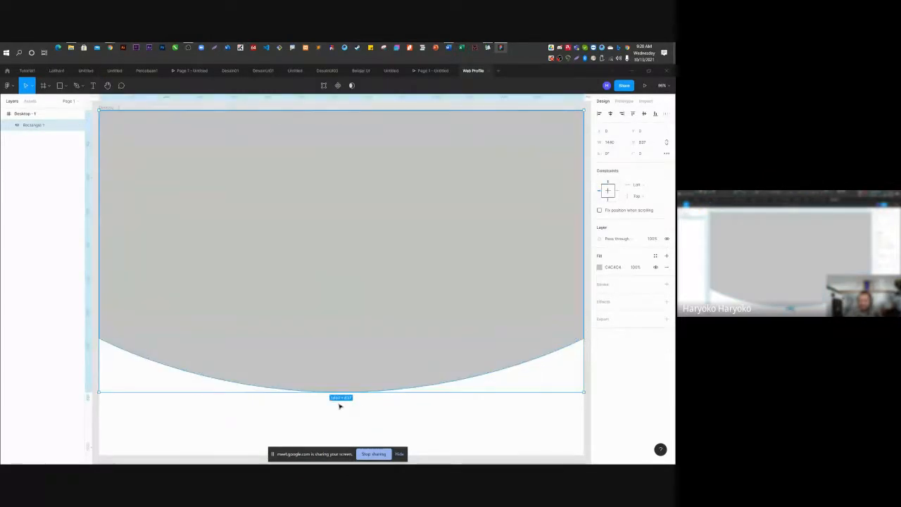
pyautogui.click(459, 416)
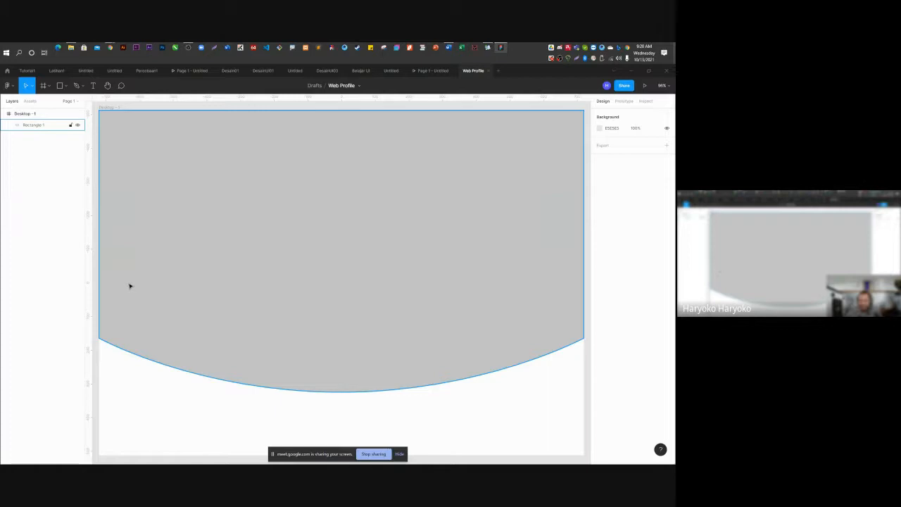
pyautogui.press('Escape')
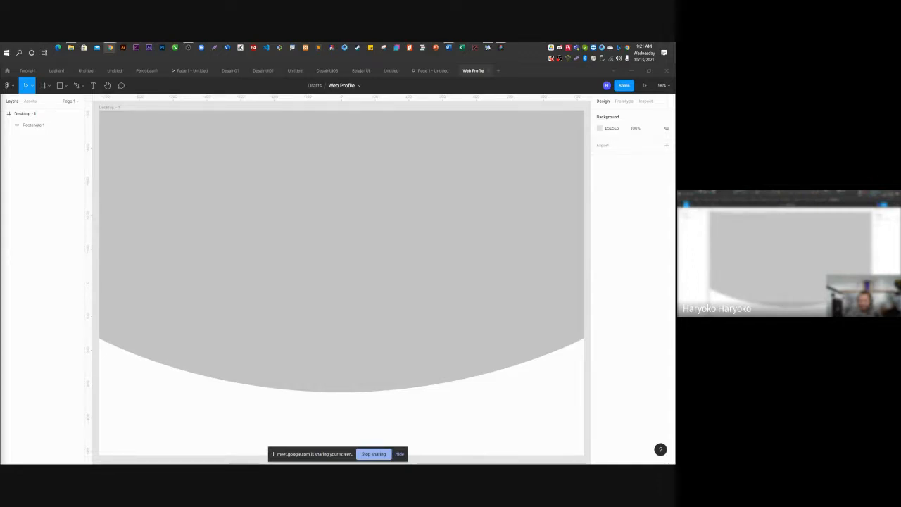
# Recolour the curved background shape's solid fill to a strong dark blue.
pyautogui.click(360, 317)
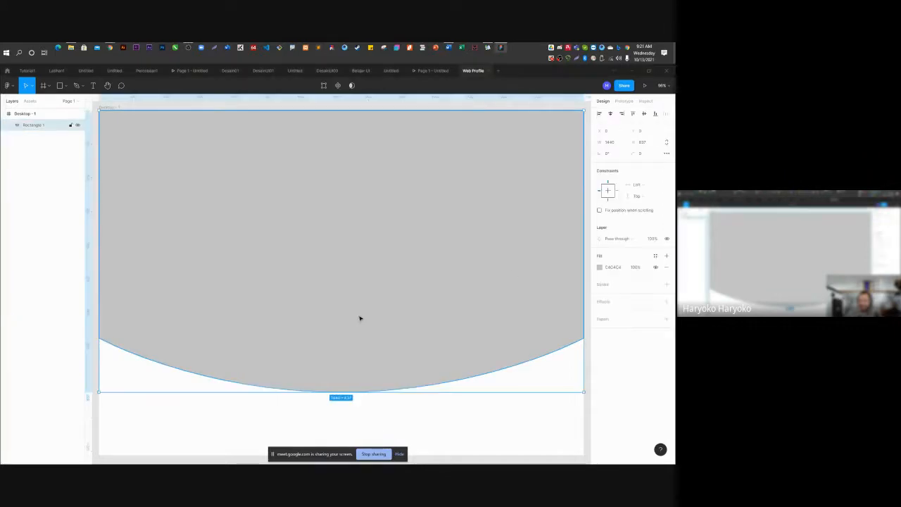
pyautogui.click(599, 267)
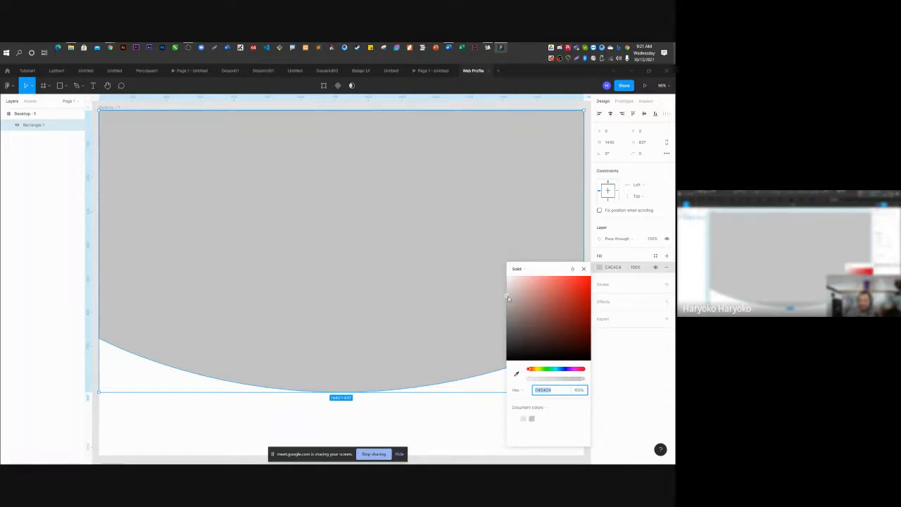
pyautogui.moveTo(535, 304); pyautogui.dragTo(583, 301)
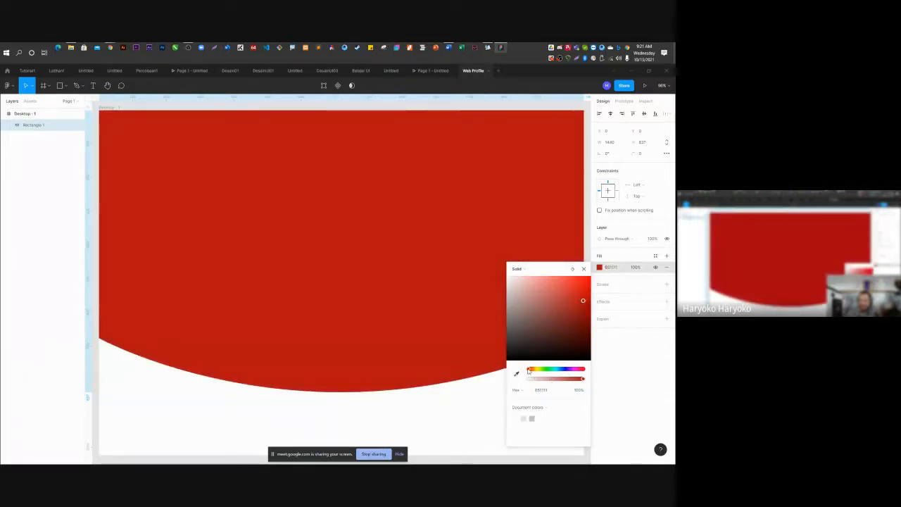
pyautogui.moveTo(532, 370); pyautogui.dragTo(563, 371)
# Change the shape's fill to a linear gradient and make its starting colour a vivid blue-violet.
pyautogui.click(519, 268)
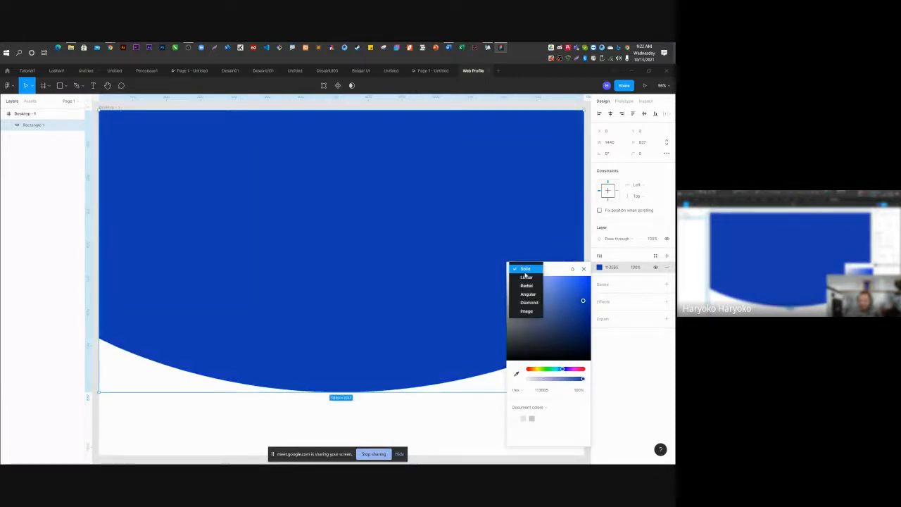
pyautogui.click(525, 275)
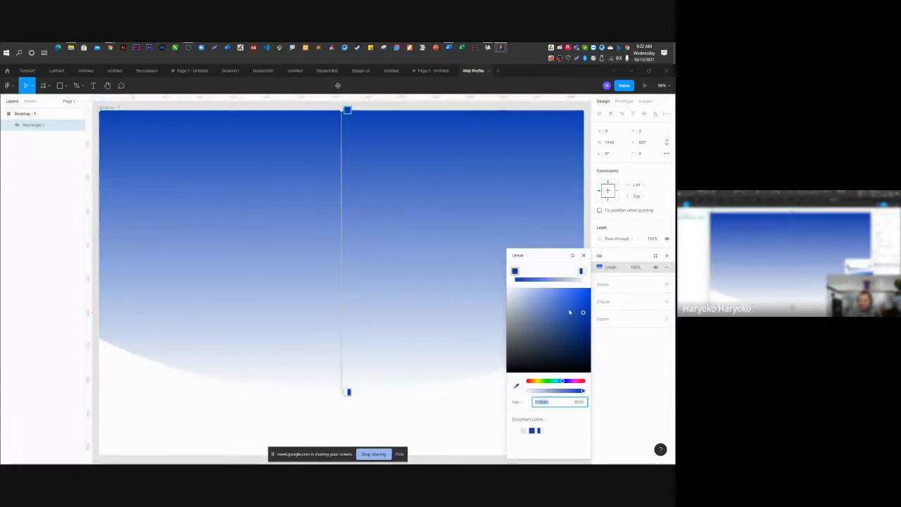
pyautogui.moveTo(583, 312); pyautogui.dragTo(577, 297)
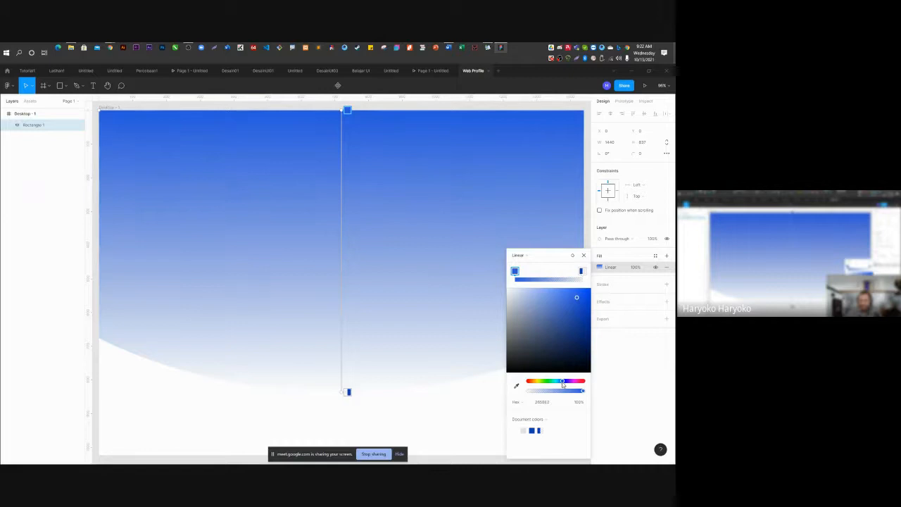
pyautogui.moveTo(563, 385); pyautogui.dragTo(568, 384)
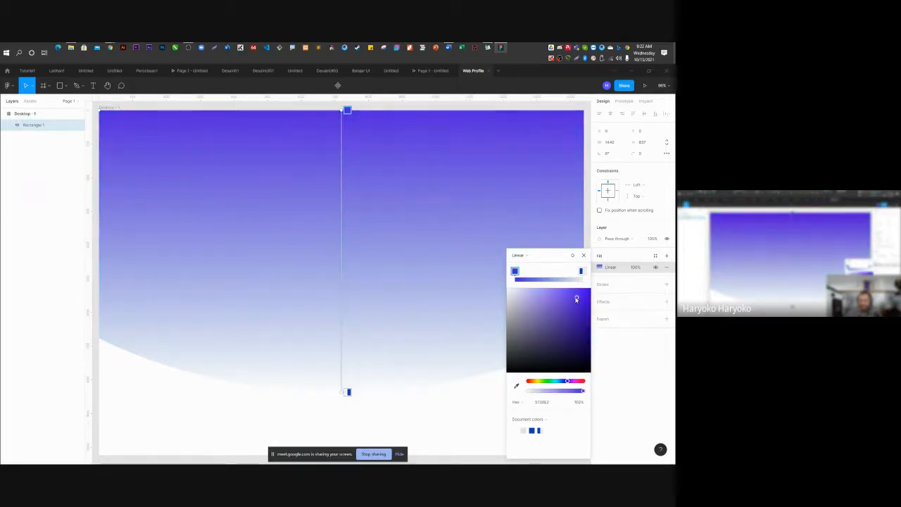
pyautogui.moveTo(577, 298)
pyautogui.mouseDown()
pyautogui.moveTo(583, 318)
pyautogui.moveTo(574, 300)
pyautogui.mouseUp()
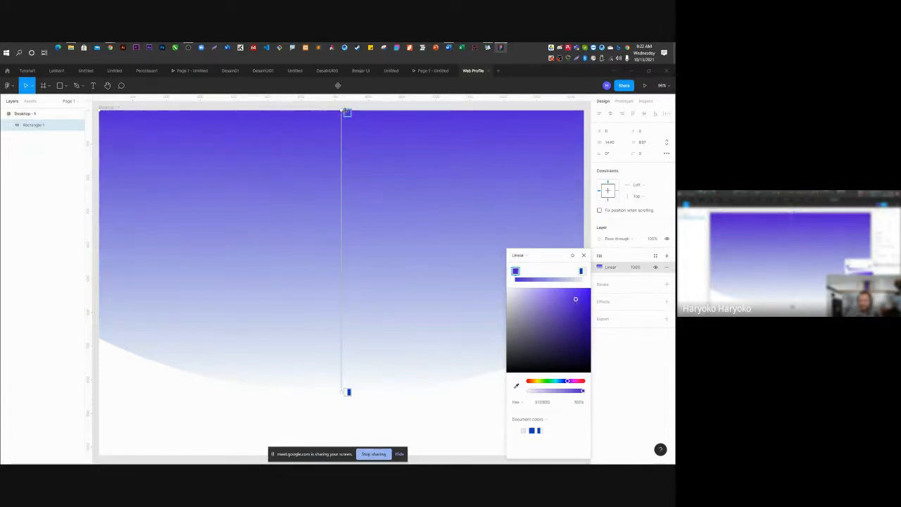
# Angle the gradient diagonally, starting near the shape's upper-left corner and ending outside the frame beyond its lower-right corner.
pyautogui.moveTo(345, 111); pyautogui.dragTo(166, 128)
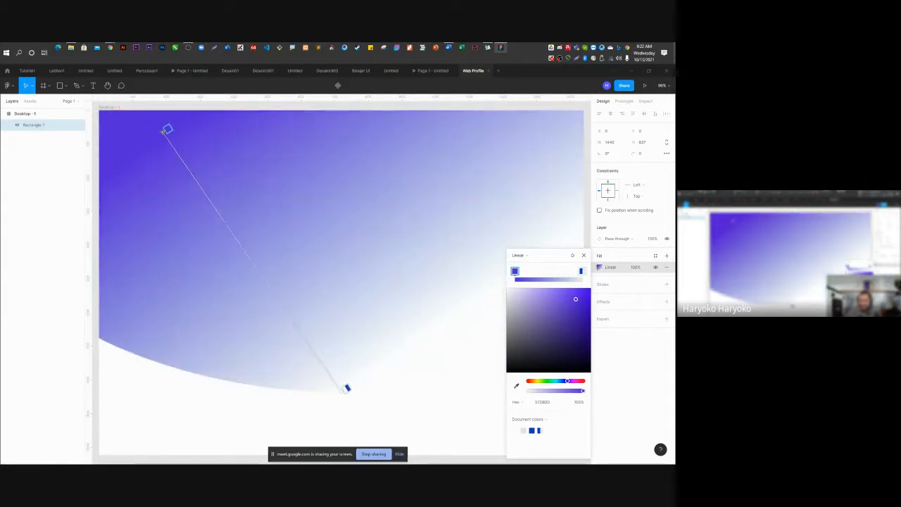
pyautogui.scroll(-5, 228, 229)
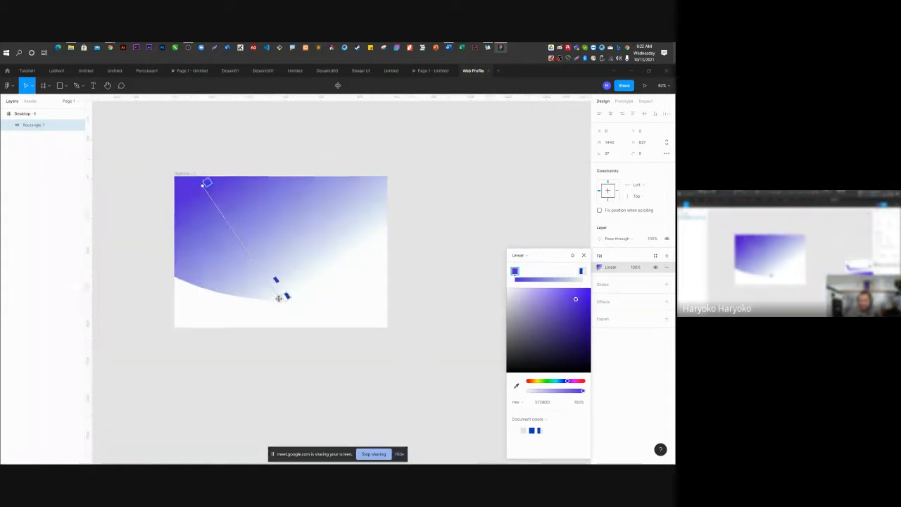
pyautogui.moveTo(282, 298); pyautogui.dragTo(421, 319)
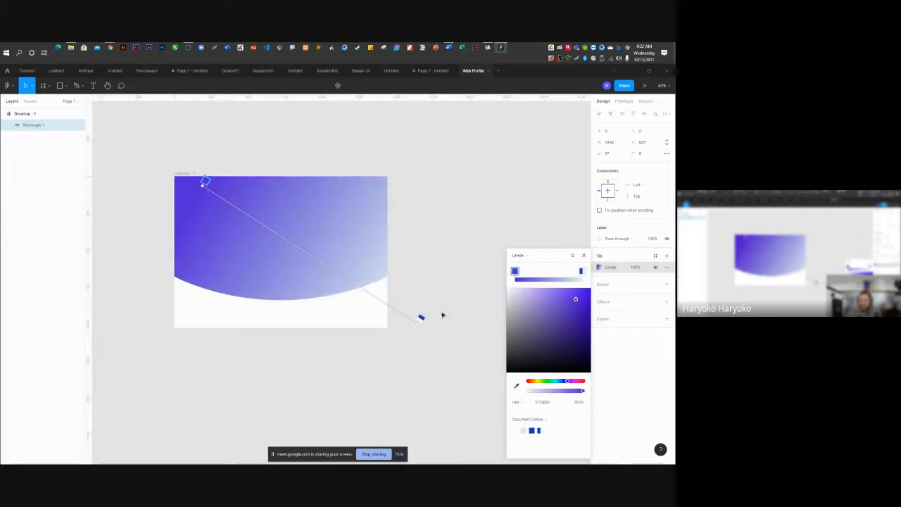
# Set the opacity of the gradient's end colour to 100%.
pyautogui.click(582, 272)
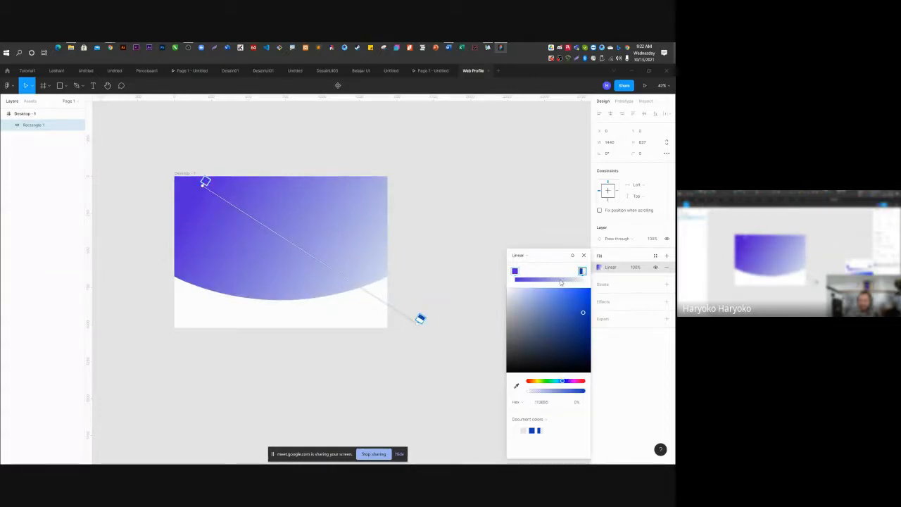
pyautogui.click(576, 405)
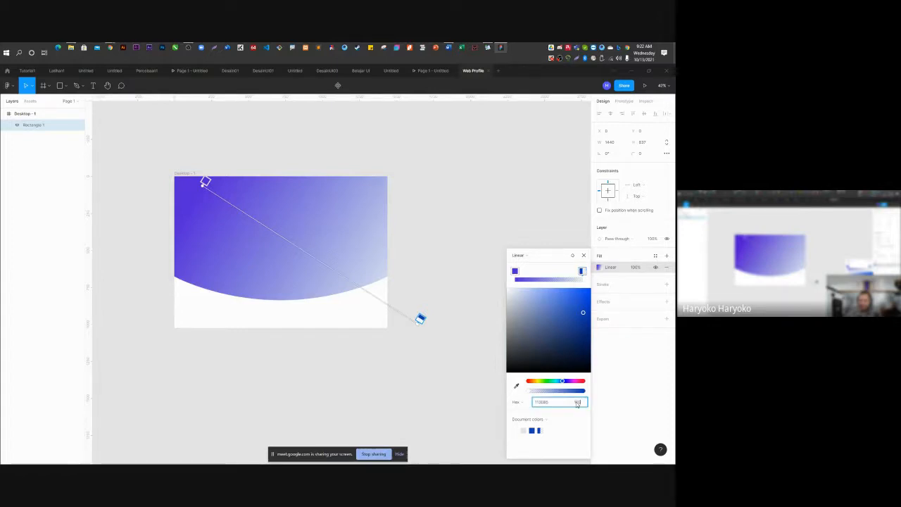
pyautogui.hotkey('ctrl', 'Tab')
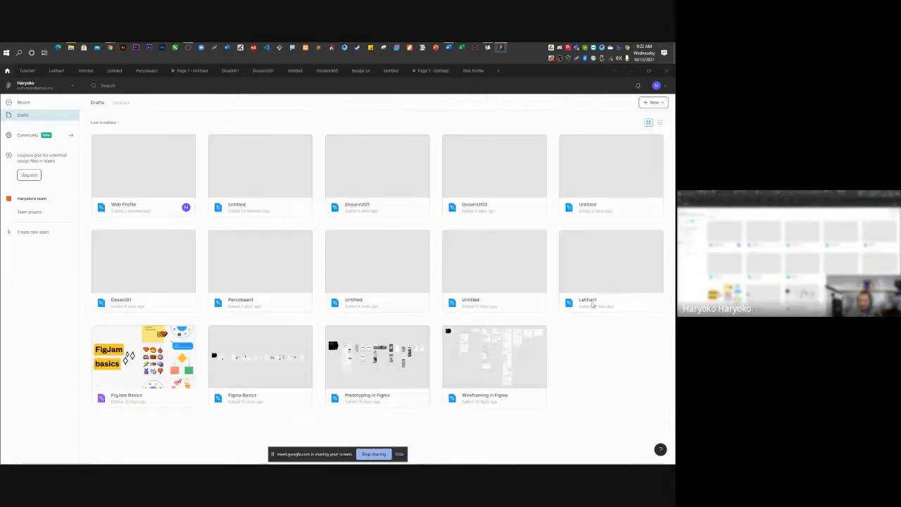
pyautogui.hotkey('ctrl', 'shift', 'Tab')
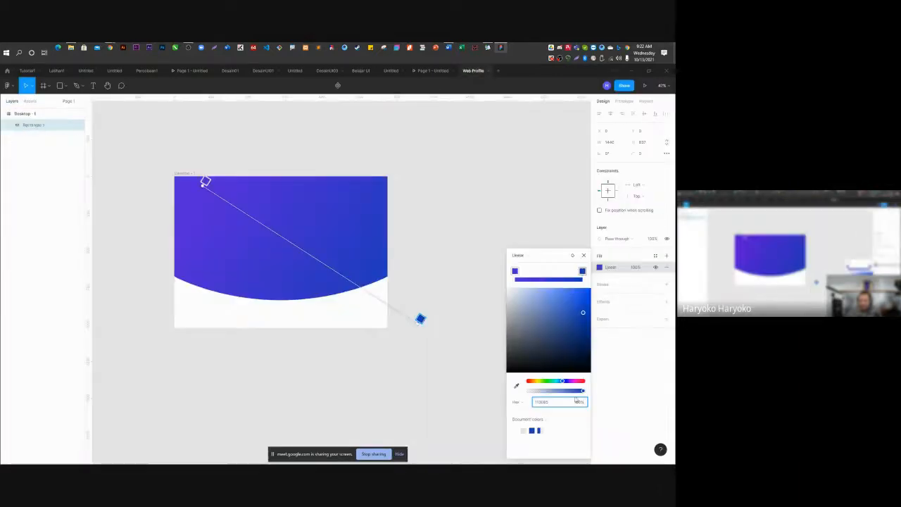
pyautogui.click(540, 394)
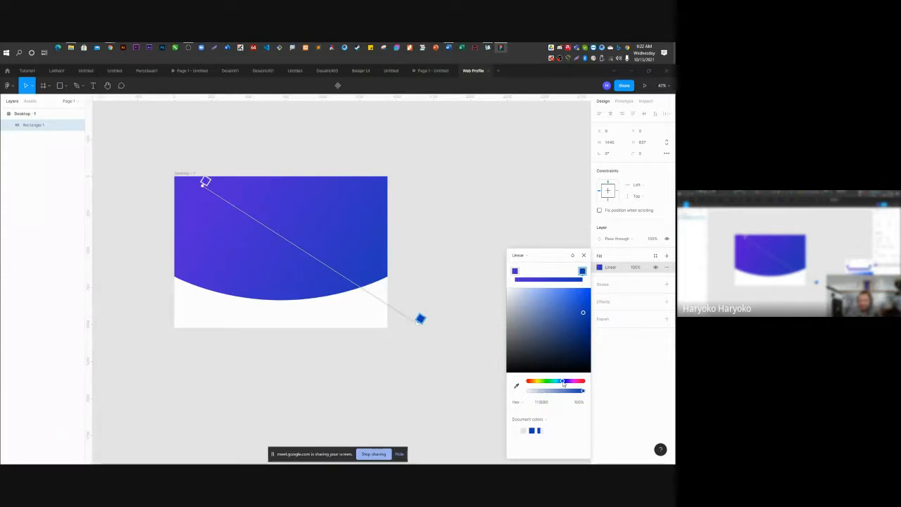
# Shift the hue of the gradient's end colour from blue to purple, and close the fill settings.
pyautogui.moveTo(562, 382); pyautogui.dragTo(570, 384)
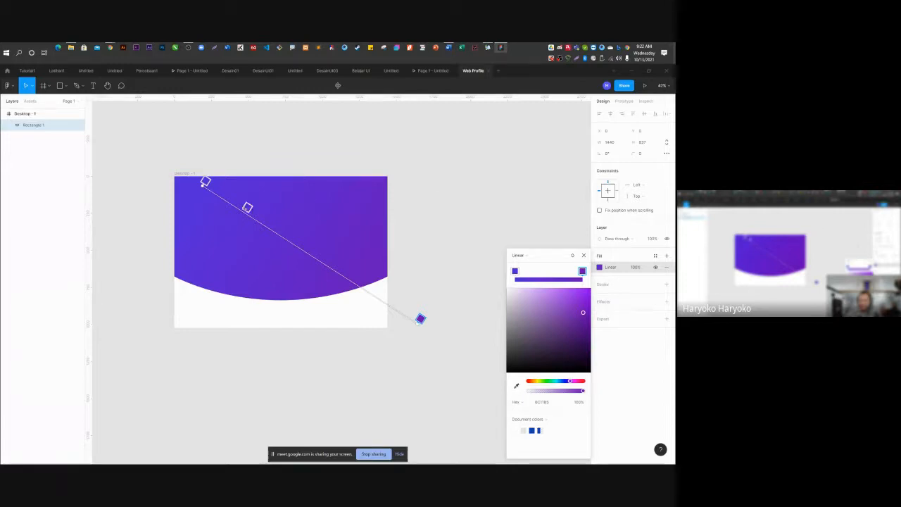
pyautogui.click(204, 181)
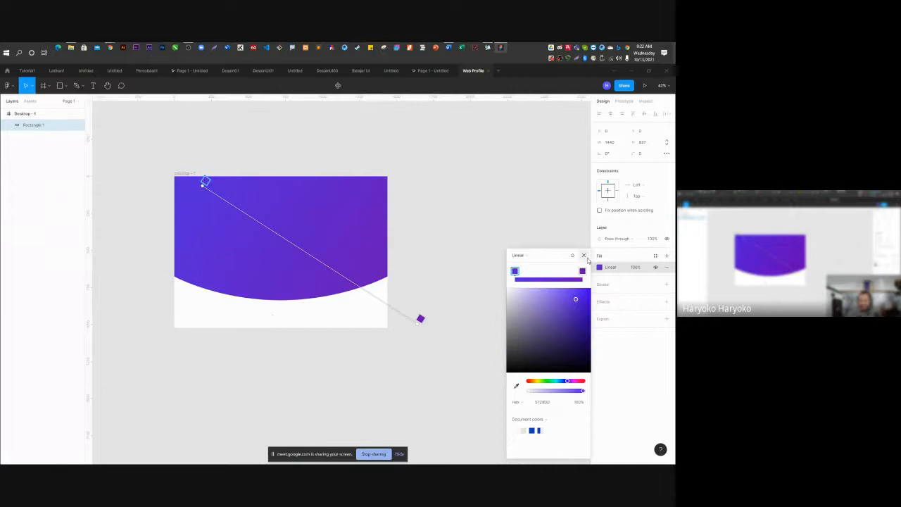
pyautogui.click(471, 256)
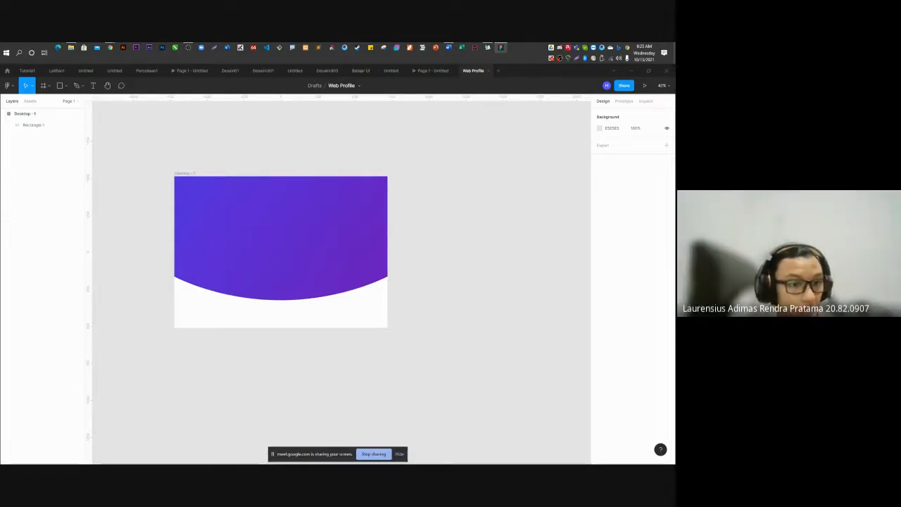
# Examine the fill types available for the curved background shape.
pyautogui.click(233, 219)
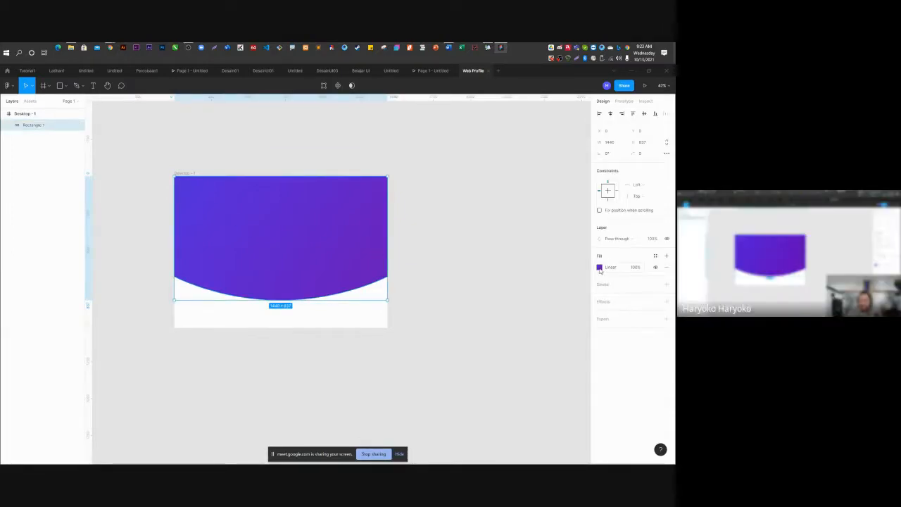
pyautogui.click(599, 267)
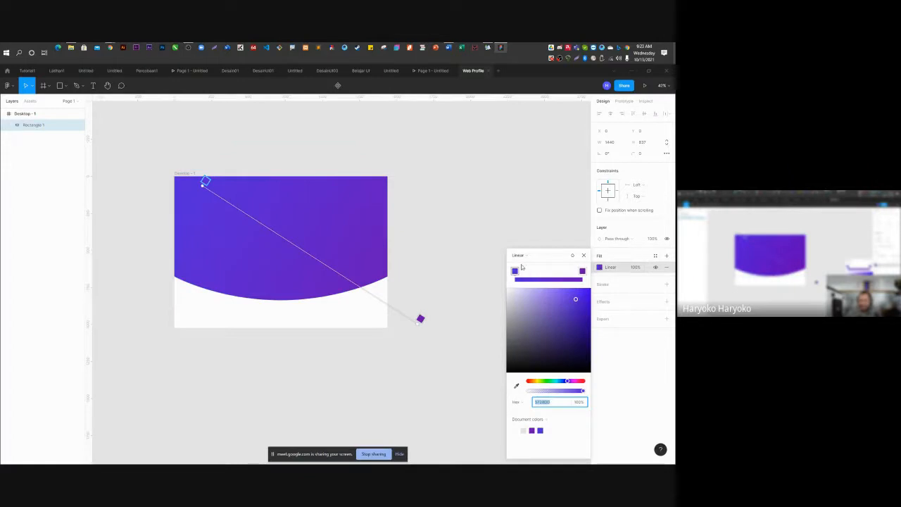
pyautogui.click(525, 256)
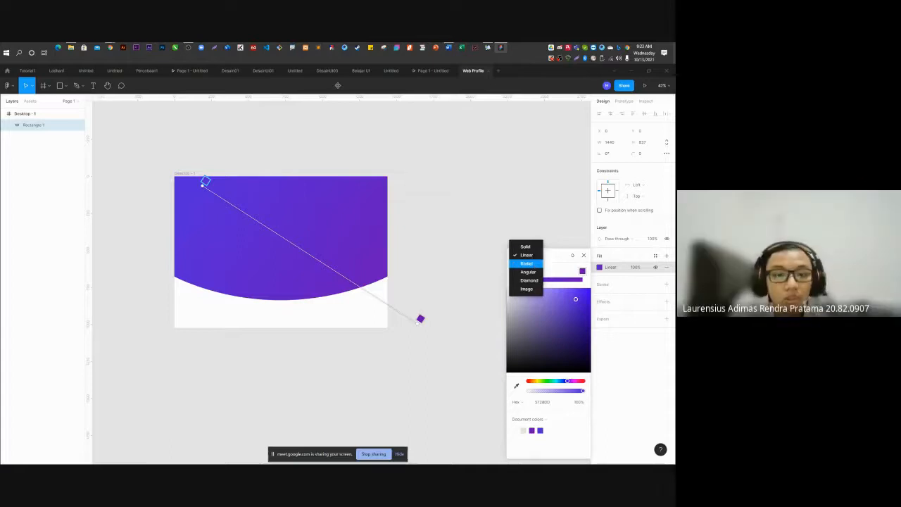
# Switch to the Chrome browser, load unsplash.com and maximise the window.
pyautogui.hotkey('alt', 'Tab')
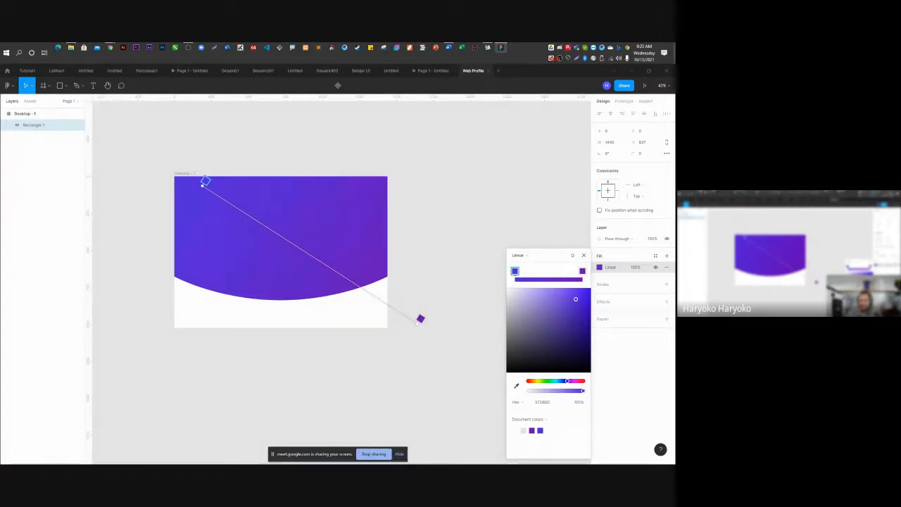
pyautogui.moveTo(1, 111); pyautogui.dragTo(323, 177)
pyautogui.write('unsplash.com')
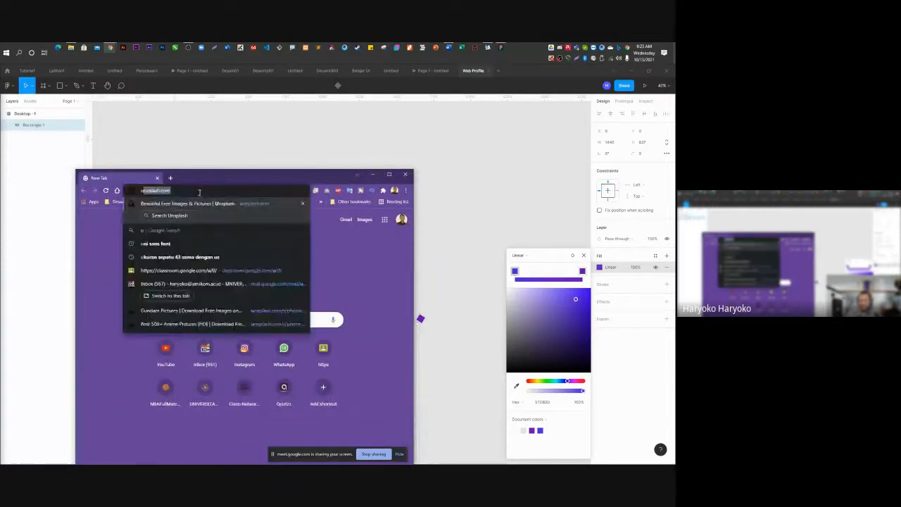
pyautogui.press('Return')
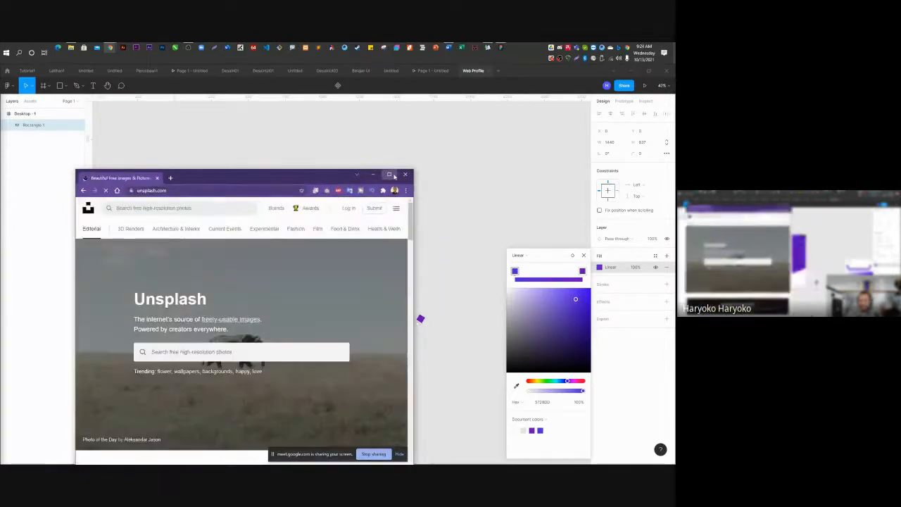
pyautogui.click(389, 174)
# Search Unsplash for "desk" and look through the photos.
pyautogui.click(103, 100)
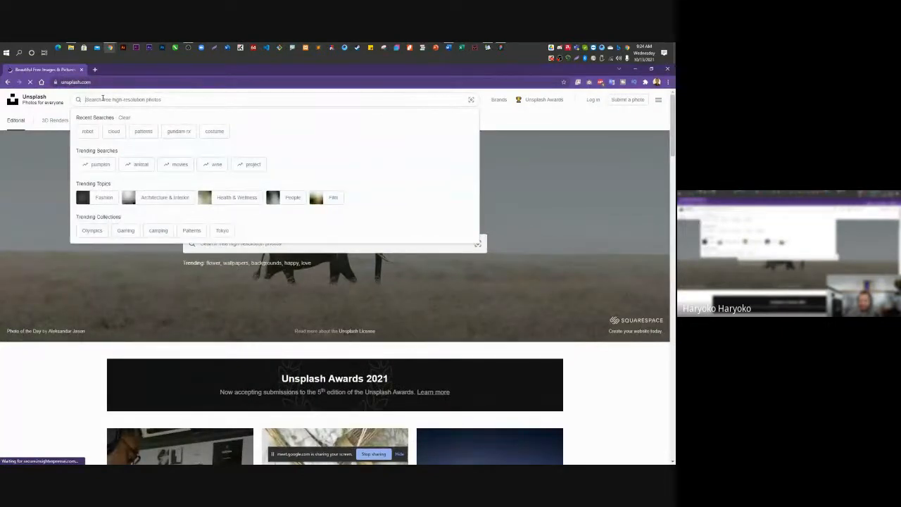
pyautogui.write('sd')
pyautogui.press('Return')
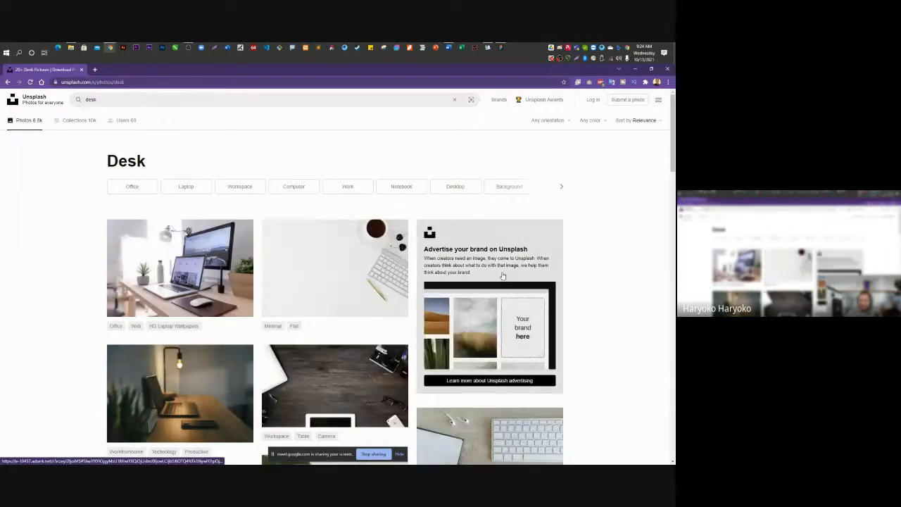
pyautogui.scroll(-3, 502, 275)
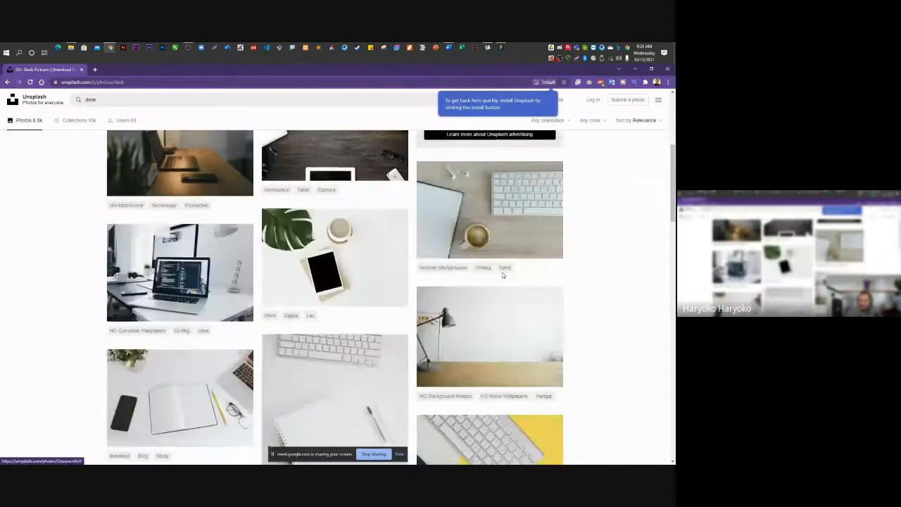
pyautogui.scroll(3, 502, 275)
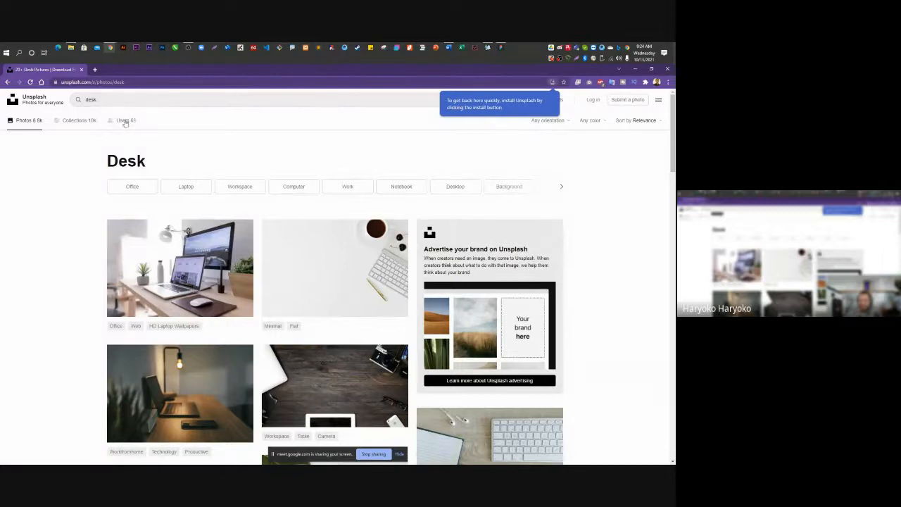
# Search Unsplash for "3d" and look through the images.
pyautogui.click(92, 100)
pyautogui.doubleClick(92, 100)
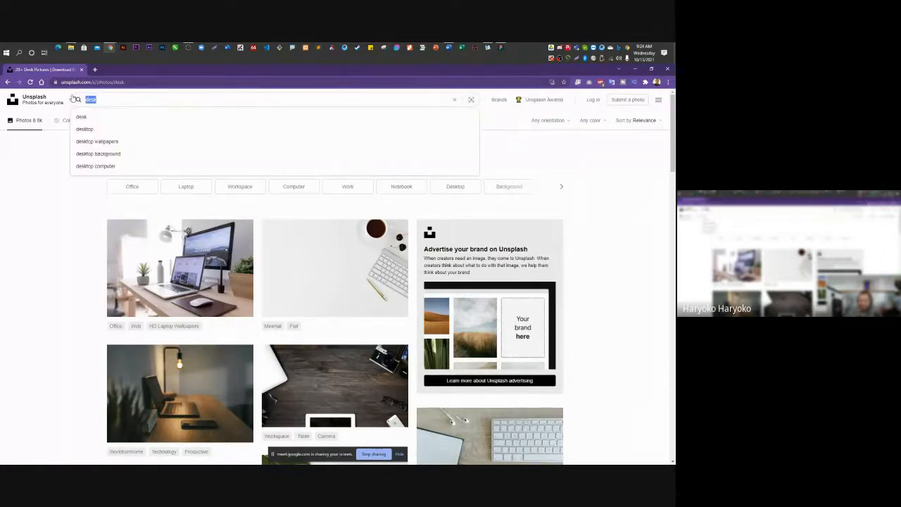
pyautogui.write('3d')
pyautogui.press('Return')
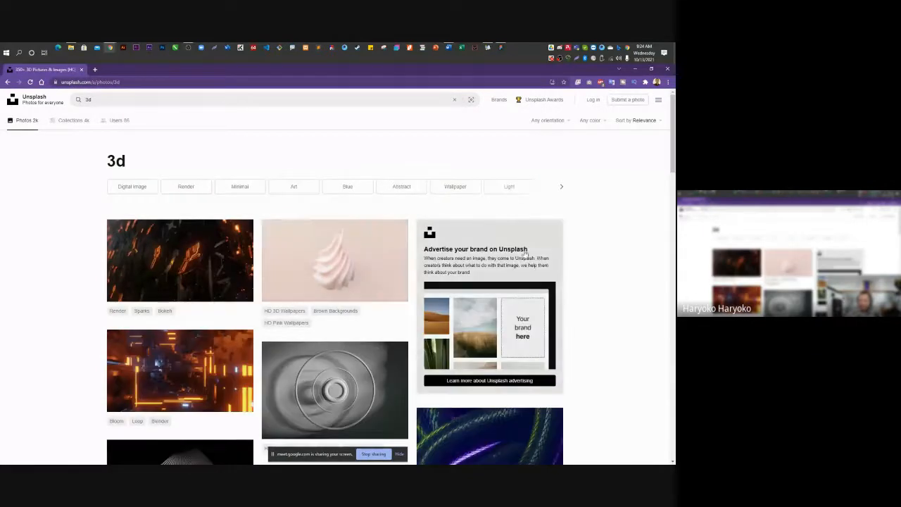
pyautogui.scroll(-6, 515, 268)
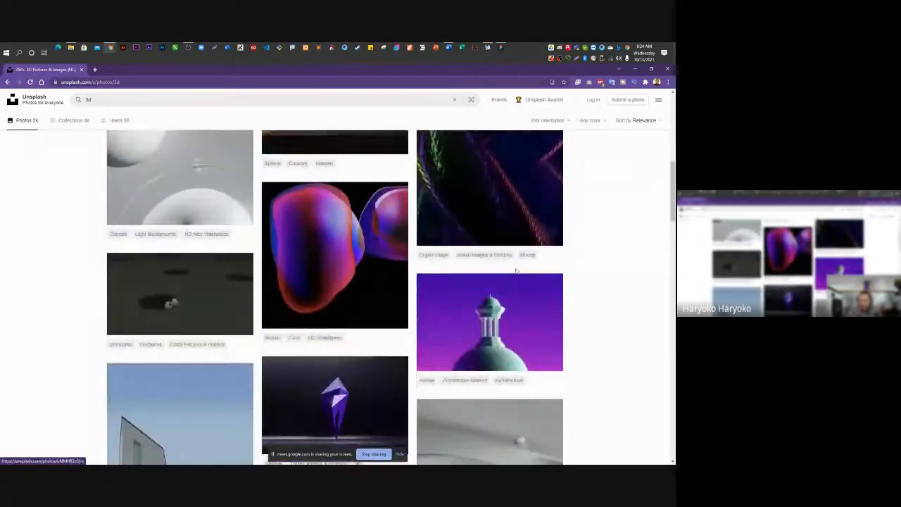
pyautogui.scroll(-3, 515, 268)
pyautogui.scroll(10, 514, 268)
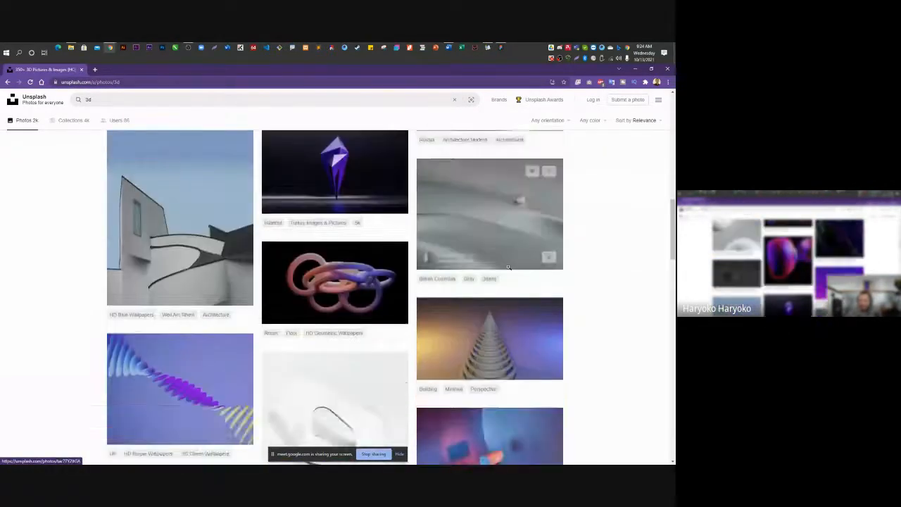
# Search Unsplash for "desktop" and look through the photos for a suitable workspace picture.
pyautogui.click(107, 99)
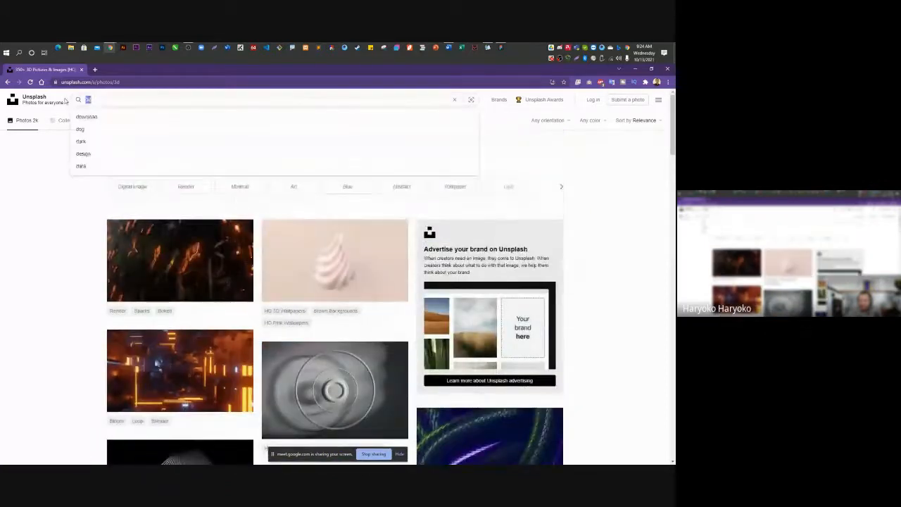
pyautogui.press('BackSpace')
pyautogui.press('BackSpace')
pyautogui.write('desk')
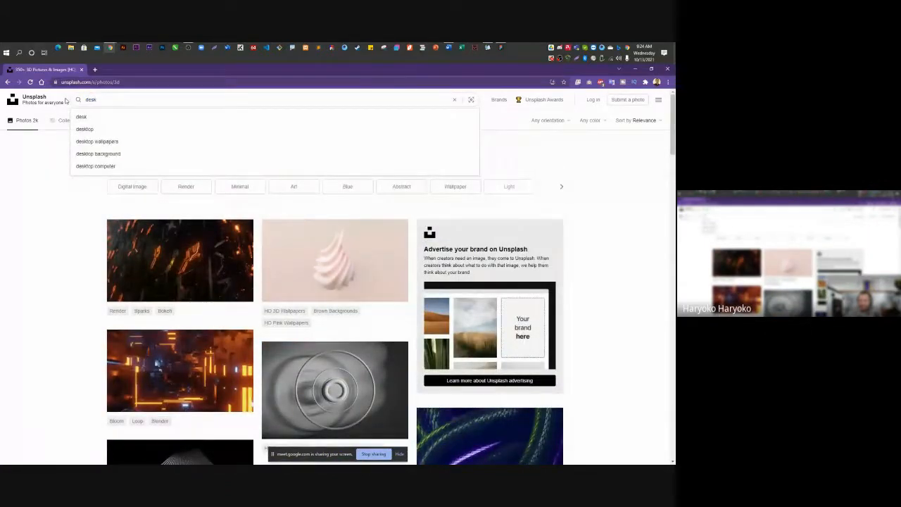
pyautogui.click(96, 129)
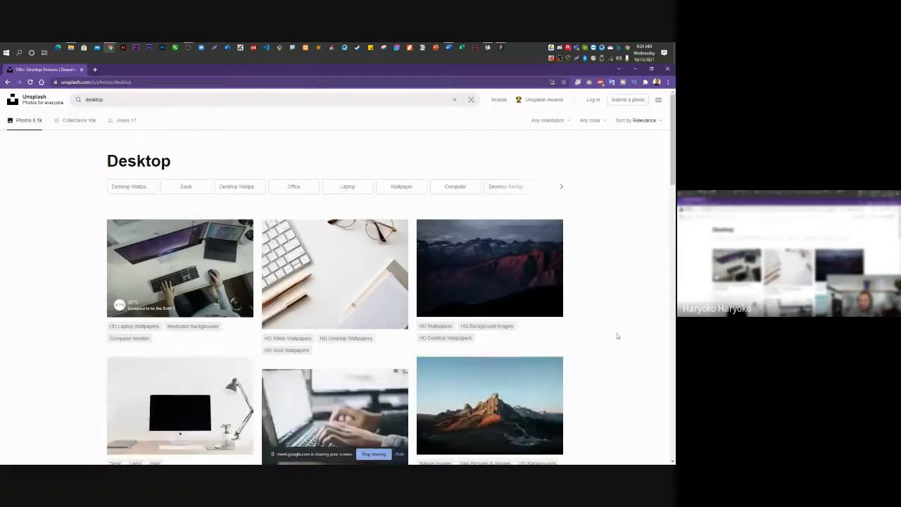
pyautogui.scroll(-3, 511, 298)
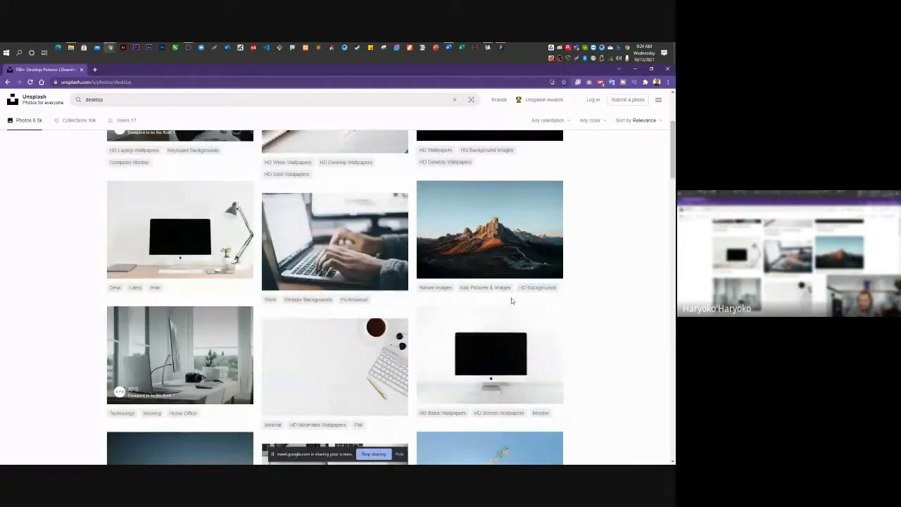
pyautogui.scroll(-2, 511, 297)
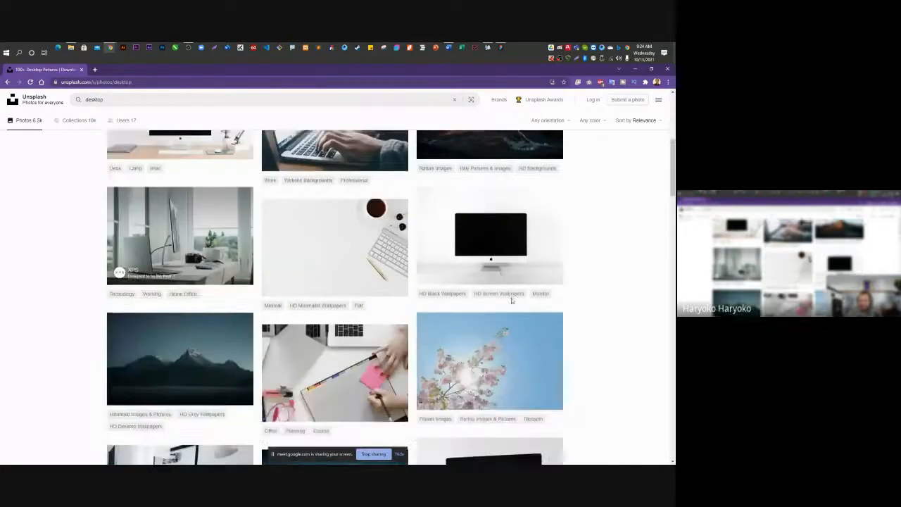
# Open the XPS photo of a laptop and monitor on a white desk by a window, and copy the image.
pyautogui.click(235, 219)
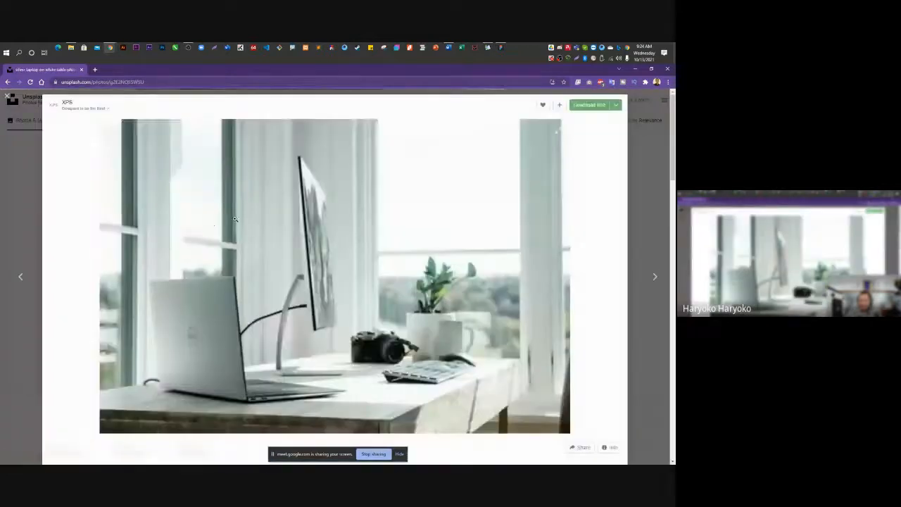
pyautogui.rightClick(405, 227)
pyautogui.click(428, 249)
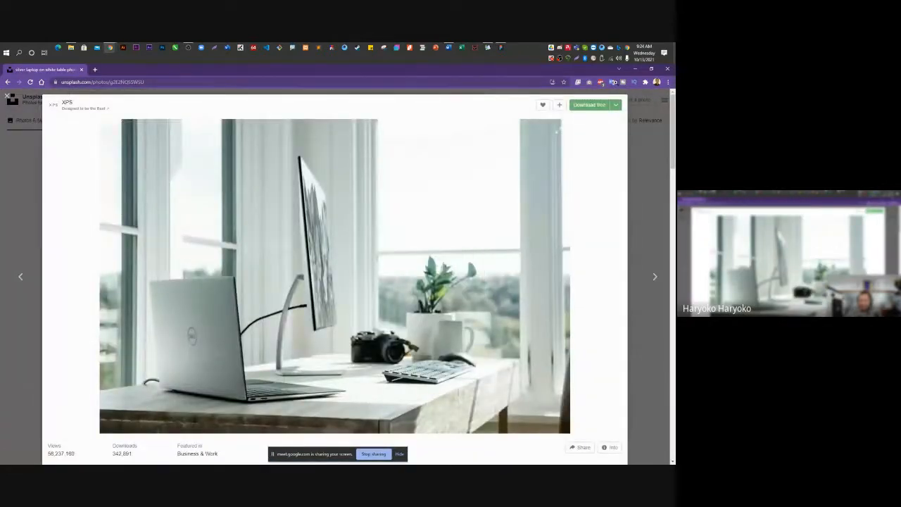
# Switch back to the Web Profile file in Figma, close the fill settings and duplicate the curved gradient shape in place.
pyautogui.hotkey('alt', 'Tab')
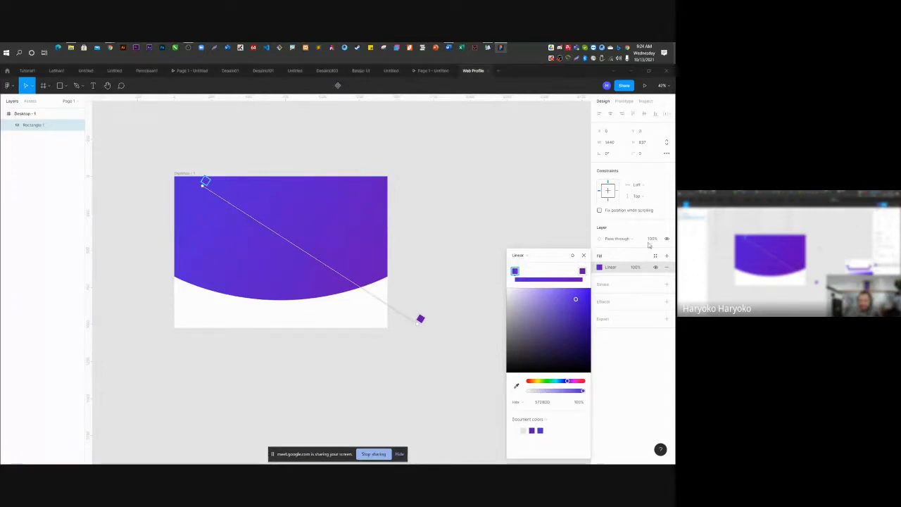
pyautogui.click(583, 255)
pyautogui.click(490, 235)
pyautogui.click(344, 241)
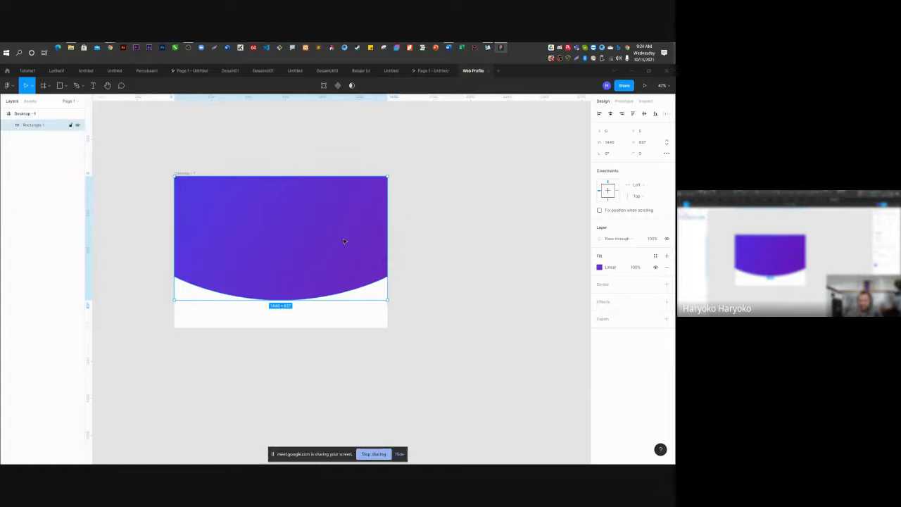
pyautogui.hotkey('ctrl', 'd')
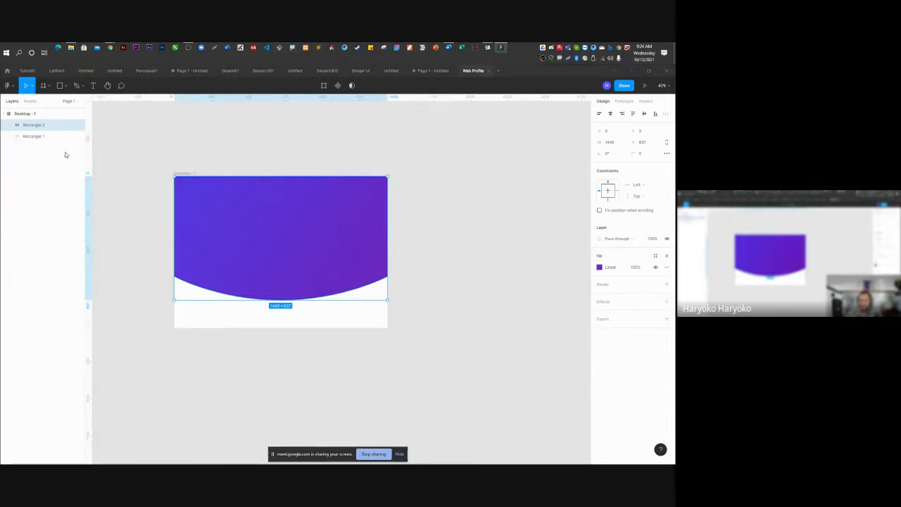
pyautogui.click(112, 154)
pyautogui.hotkey('ctrl', 'Tab')
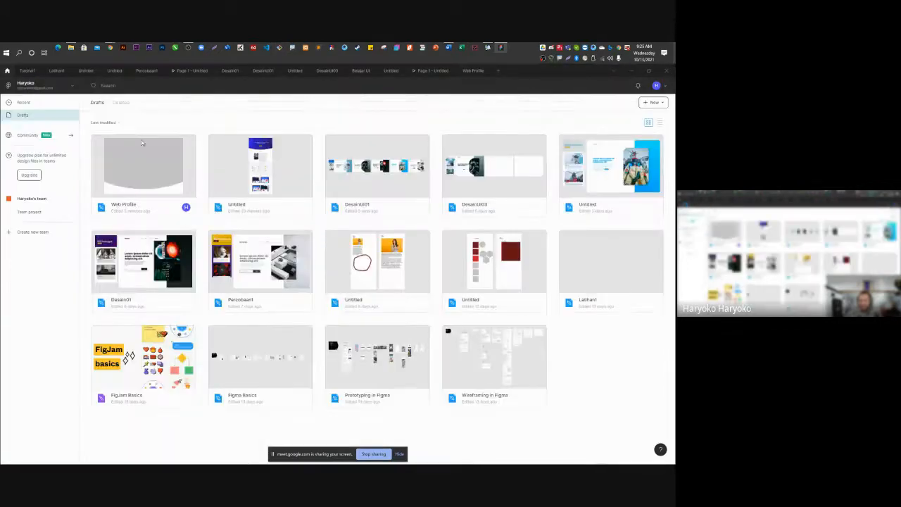
pyautogui.click(473, 71)
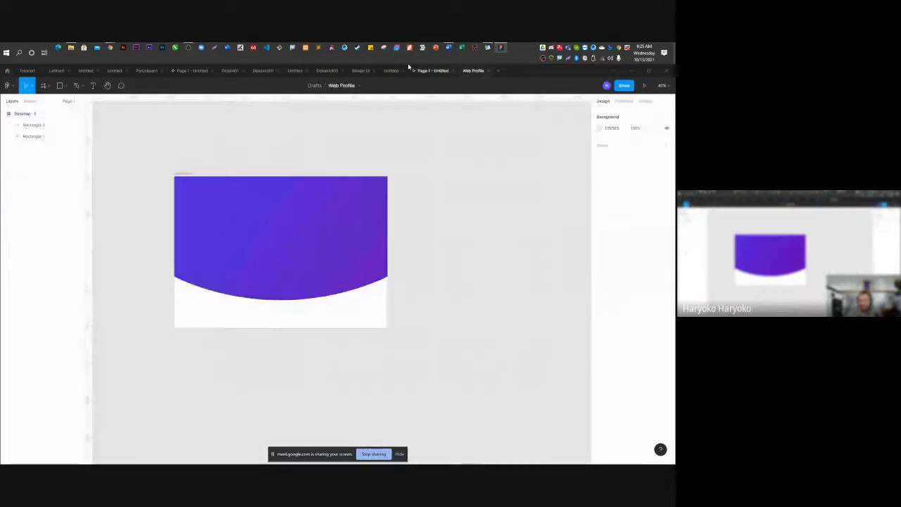
# Switch to ZoomIt, magnify the layer list, mark both rectangle layers in red with a line to the artwork, and leave the magnified view.
pyautogui.click(294, 47)
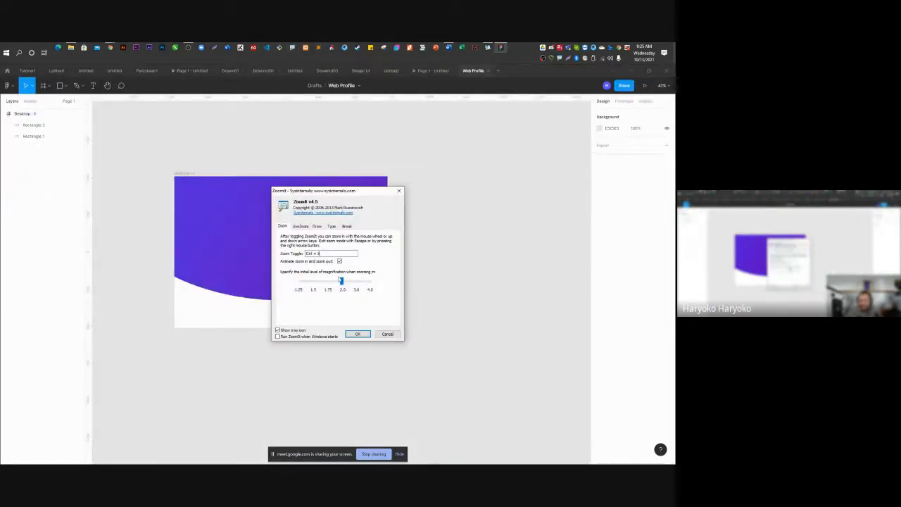
pyautogui.click(358, 333)
pyautogui.hotkey('ctrl', '1')
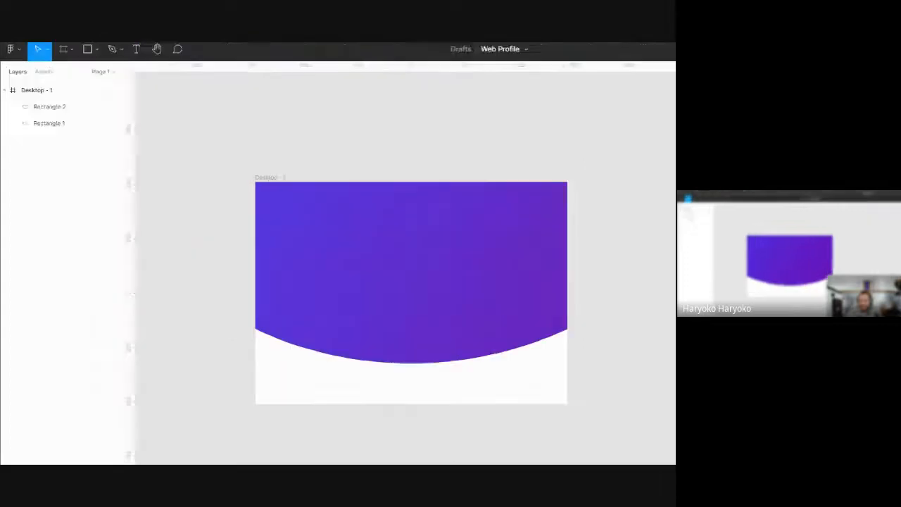
pyautogui.moveTo(104, 150)
pyautogui.mouseDown()
pyautogui.moveTo(113, 160)
pyautogui.moveTo(134, 138)
pyautogui.mouseUp()
pyautogui.moveTo(104, 180); pyautogui.dragTo(160, 138)
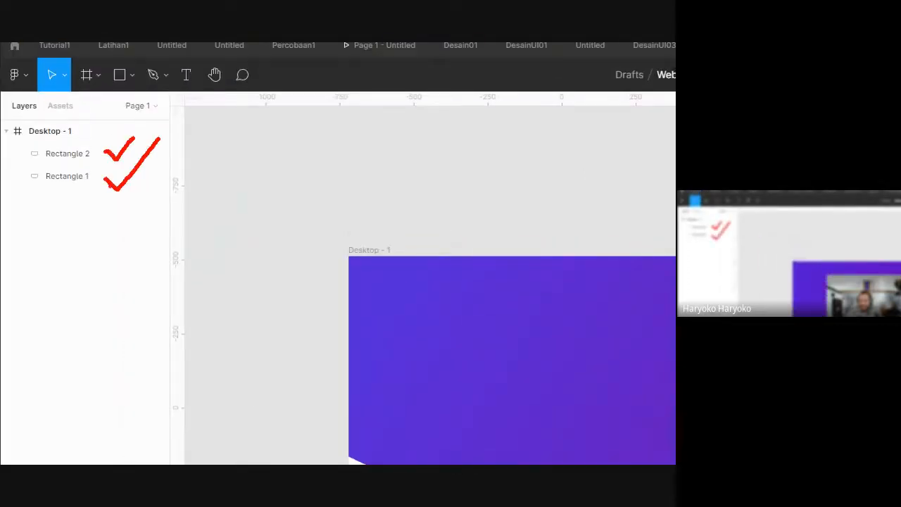
pyautogui.moveTo(88, 176)
pyautogui.mouseDown()
pyautogui.moveTo(49, 166)
pyautogui.moveTo(33, 174)
pyautogui.moveTo(58, 189)
pyautogui.moveTo(102, 183)
pyautogui.mouseUp()
pyautogui.moveTo(96, 138)
pyautogui.mouseDown()
pyautogui.moveTo(51, 136)
pyautogui.moveTo(98, 169)
pyautogui.moveTo(102, 134)
pyautogui.mouseUp()
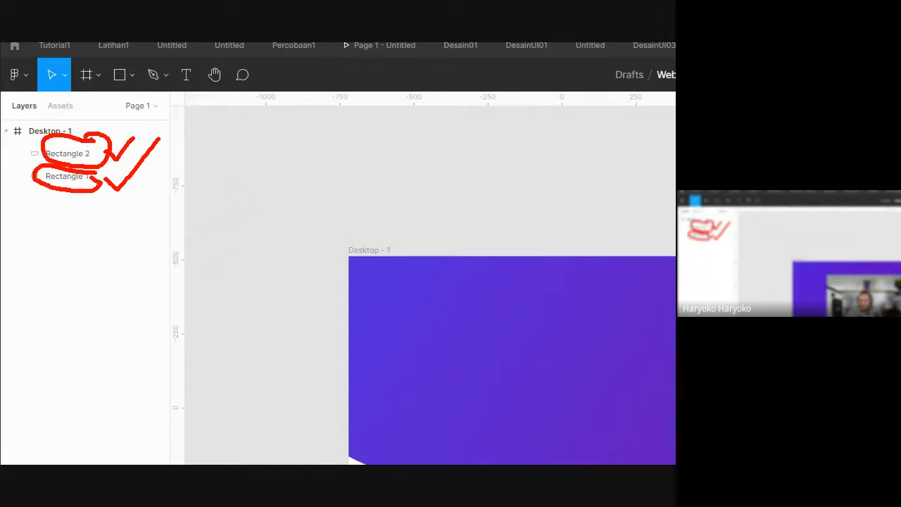
pyautogui.moveTo(109, 138)
pyautogui.mouseDown()
pyautogui.moveTo(202, 114)
pyautogui.moveTo(285, 164)
pyautogui.moveTo(380, 277)
pyautogui.mouseUp()
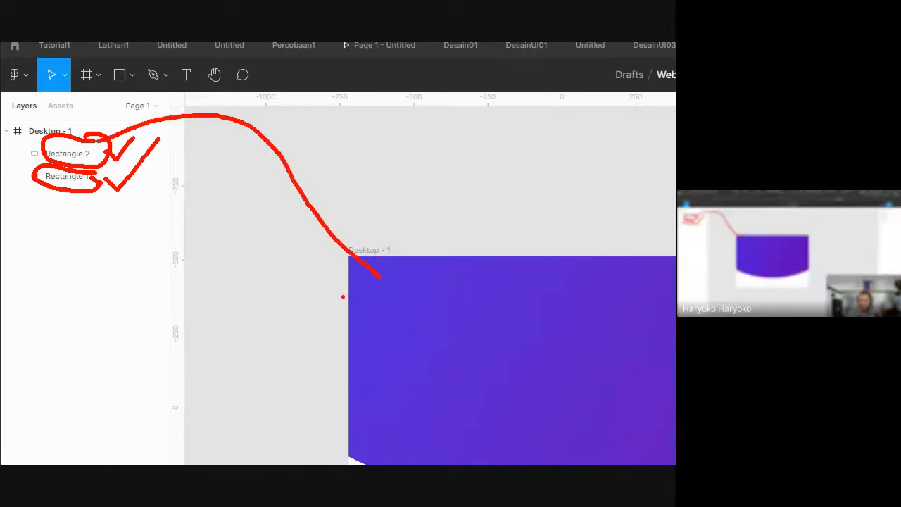
pyautogui.press('Escape')
# Offset the upper gradient shape down and to the right, and duplicate the original curved shape in place.
pyautogui.click(320, 208)
pyautogui.moveTo(319, 207); pyautogui.dragTo(266, 245)
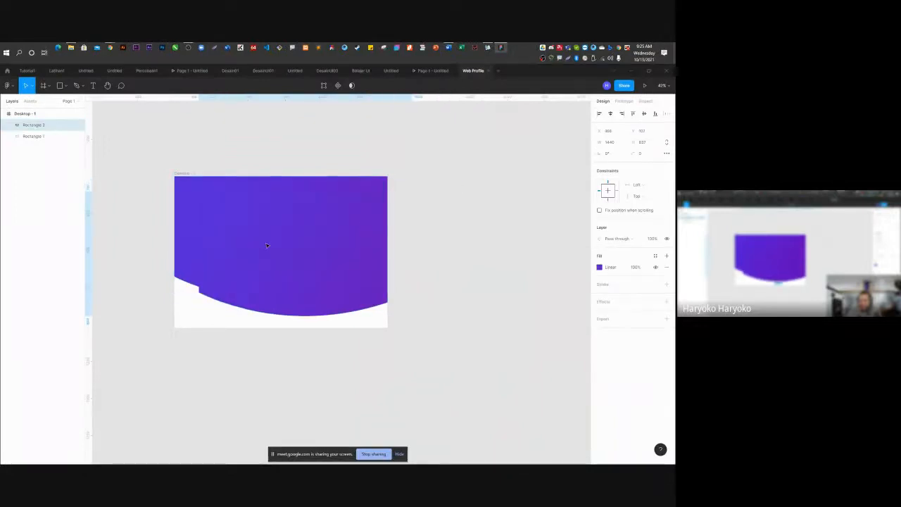
pyautogui.click(184, 194)
pyautogui.hotkey('ctrl', 'd')
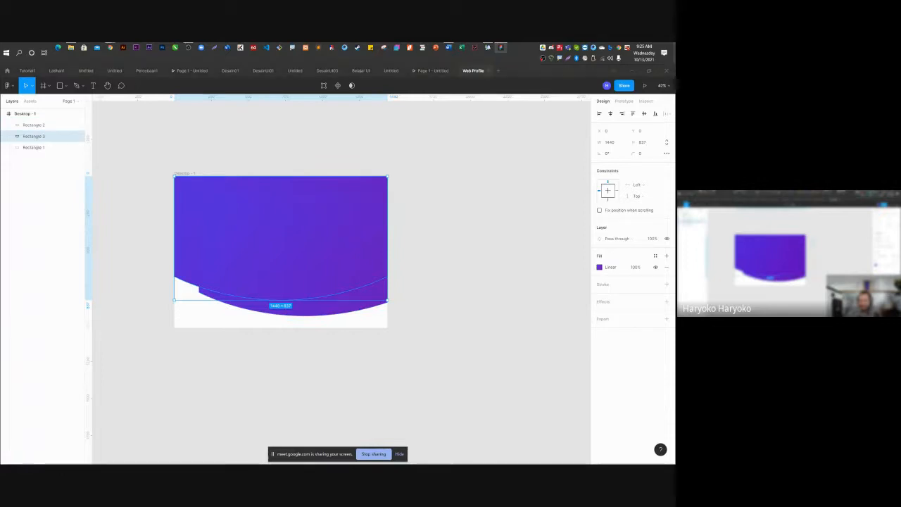
# Copy the XPS desk photo from Unsplash in the browser and paste it into the duplicated curved shape in Figma as its fill.
pyautogui.click(110, 47)
pyautogui.rightClick(233, 208)
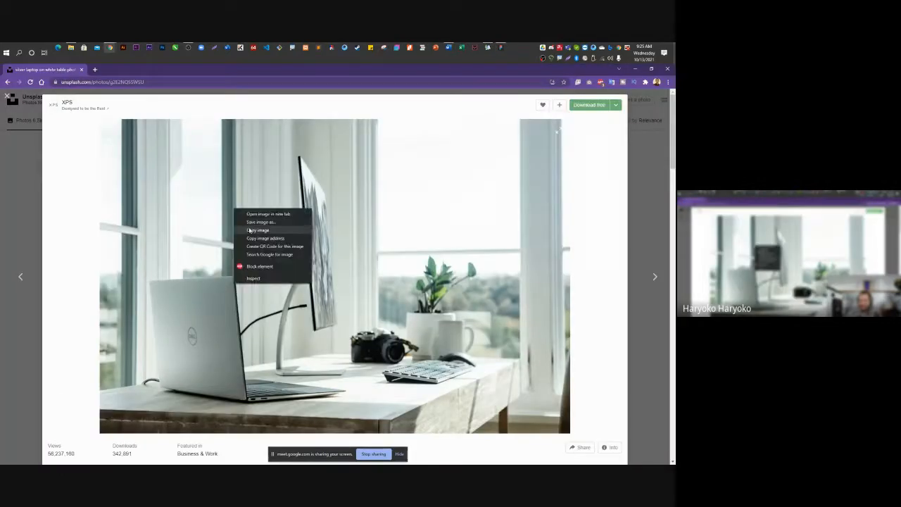
pyautogui.click(255, 231)
pyautogui.click(634, 70)
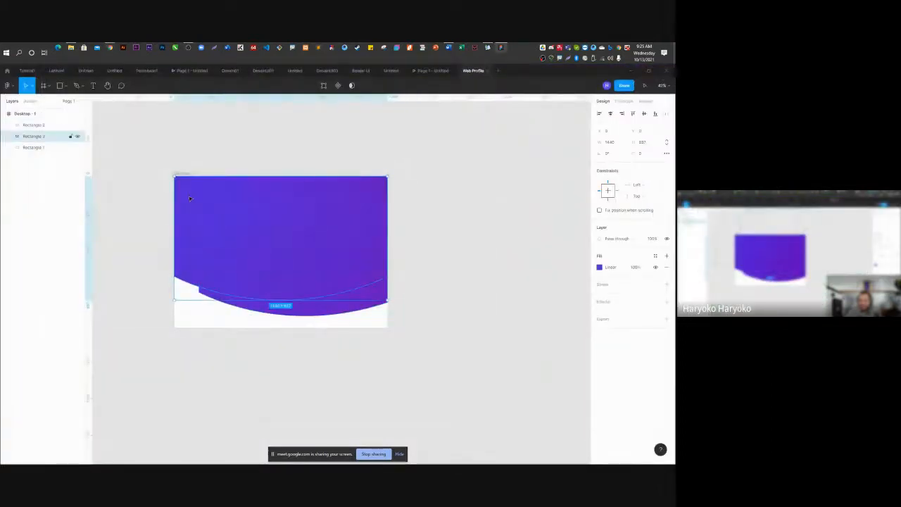
pyautogui.hotkey('ctrl', 'v')
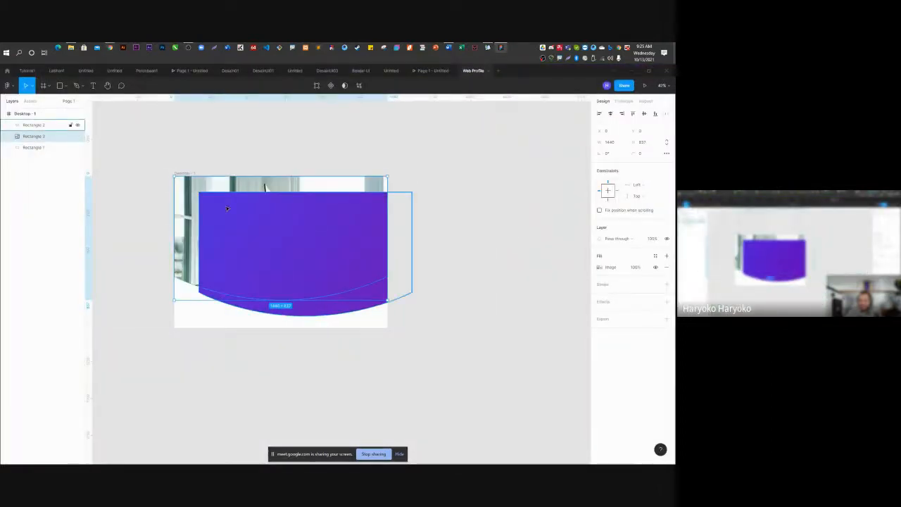
# Shift the photo-filled shape to about X -143, Y -97 and delete the offset purple copy.
pyautogui.moveTo(224, 207); pyautogui.dragTo(202, 192)
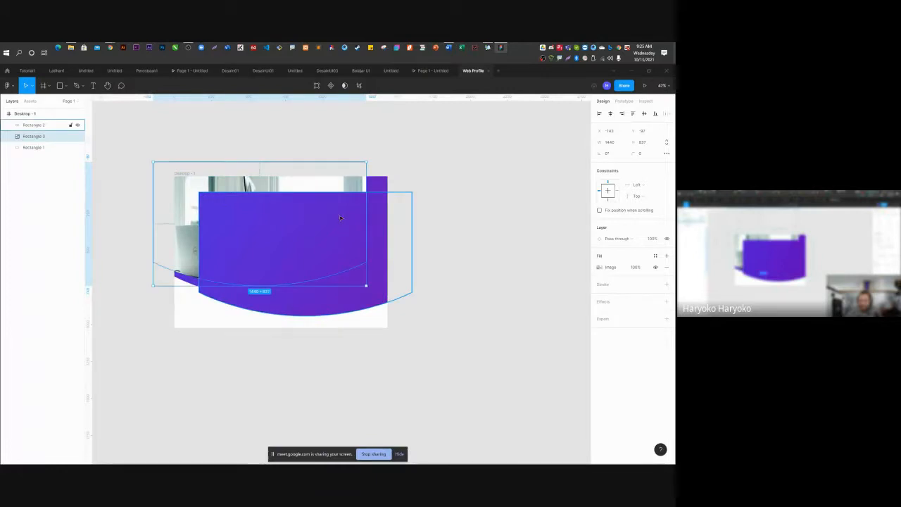
pyautogui.moveTo(386, 186); pyautogui.dragTo(508, 166)
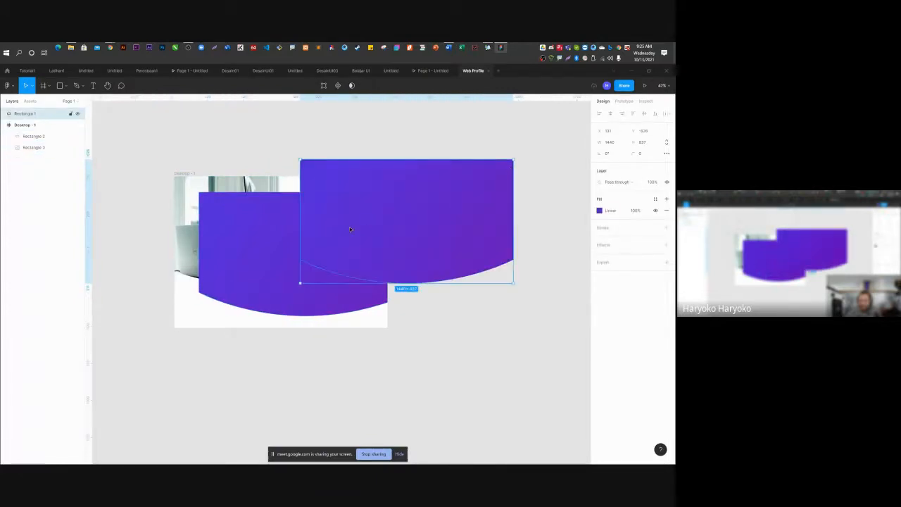
pyautogui.hotkey('ctrl', 'z')
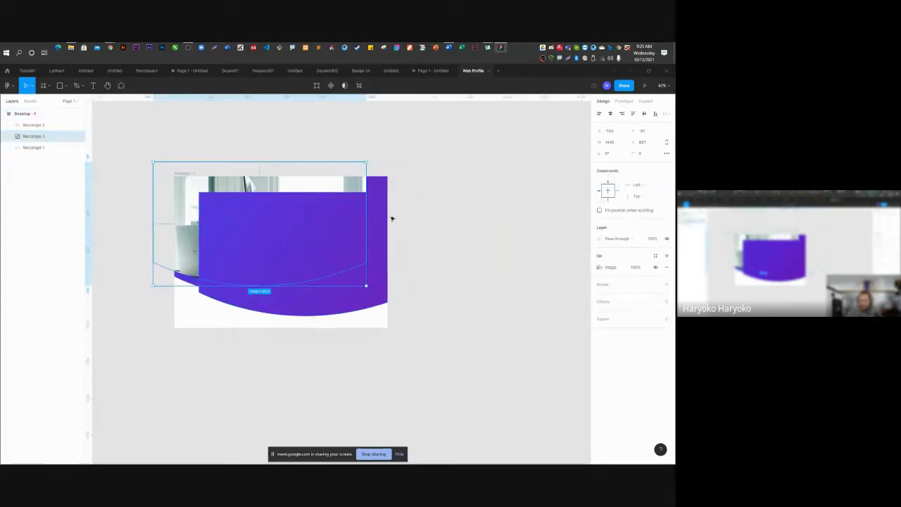
pyautogui.click(384, 276)
pyautogui.press('Delete')
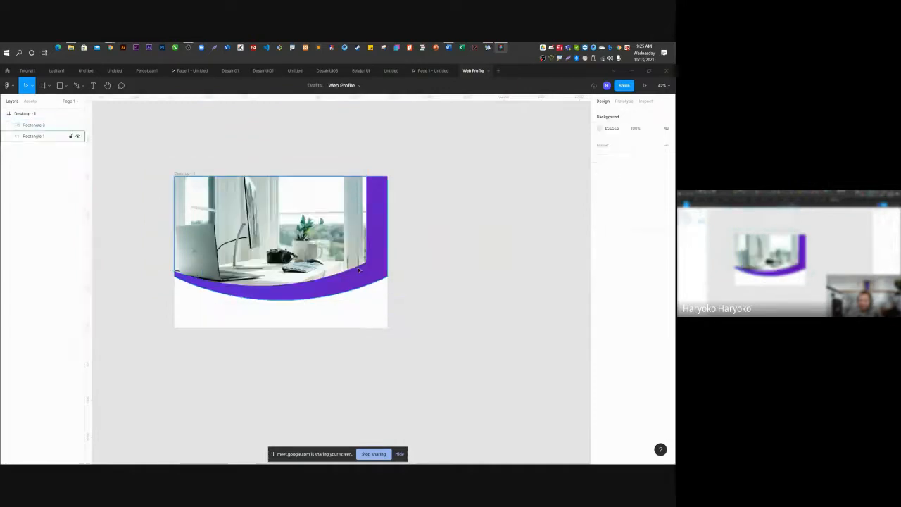
# Move the purple gradient shape above the photo-filled shape in the layer order.
pyautogui.click(53, 125)
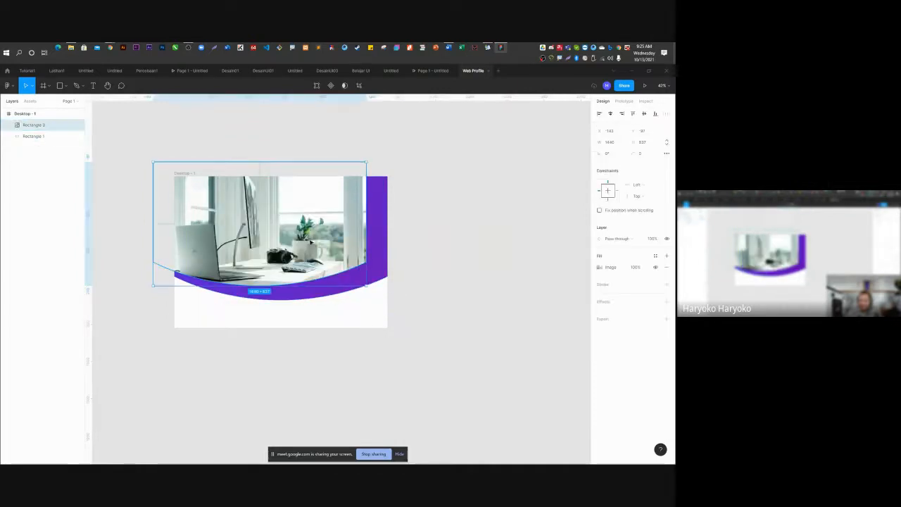
pyautogui.click(35, 137)
pyautogui.moveTo(36, 138); pyautogui.dragTo(36, 126)
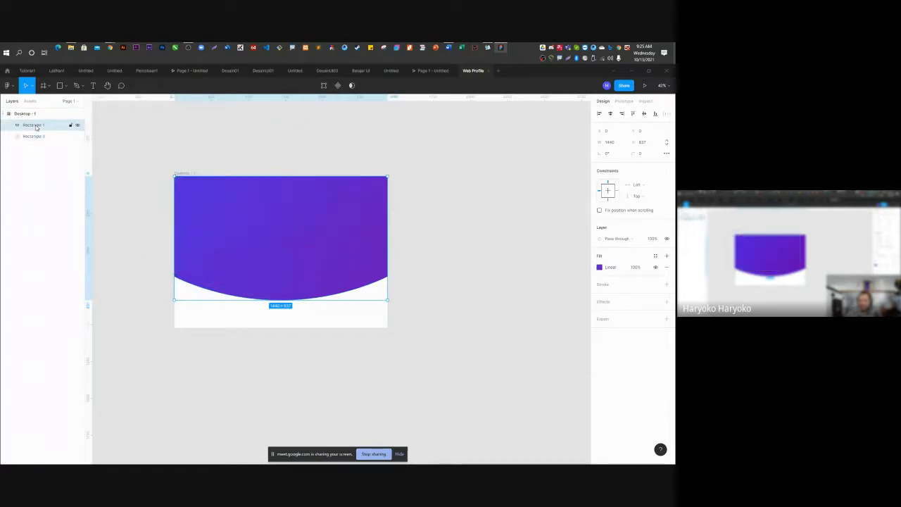
pyautogui.moveTo(236, 229); pyautogui.dragTo(292, 240)
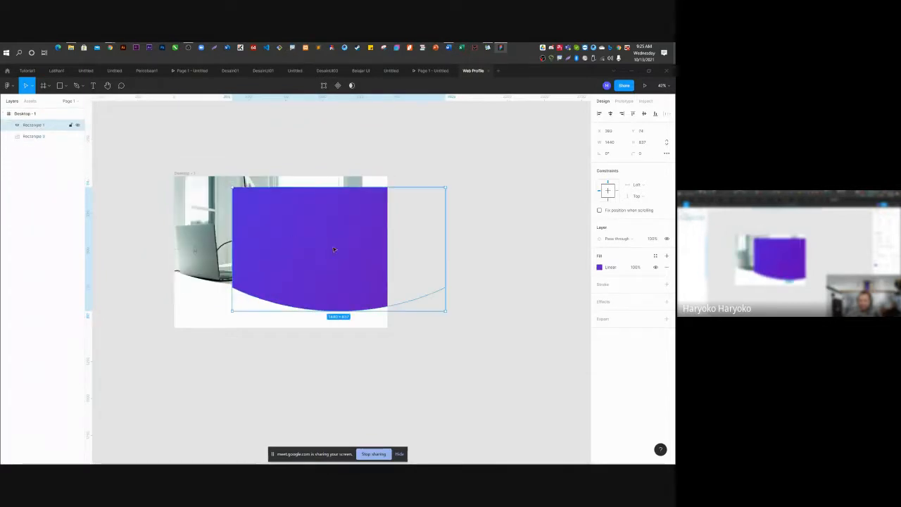
pyautogui.hotkey('ctrl', 'z')
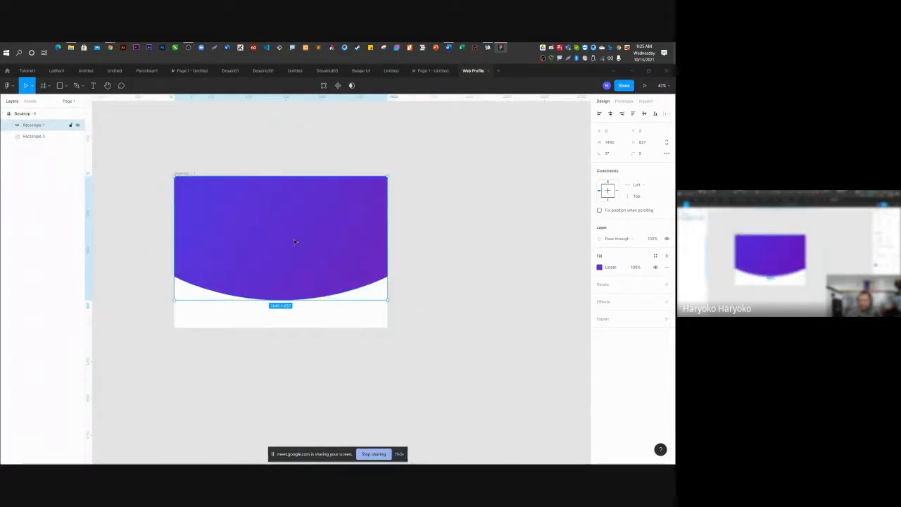
# Lower the purple gradient shape's fill opacity to 90%.
pyautogui.click(632, 268)
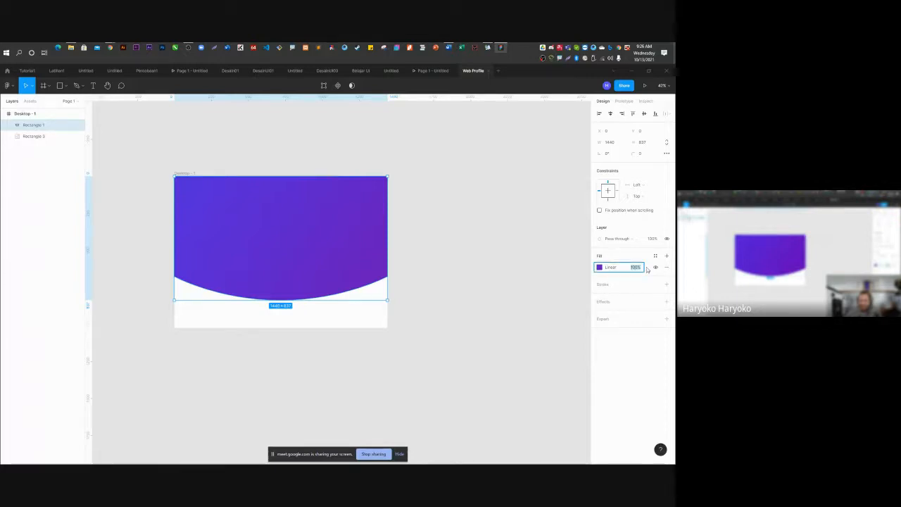
pyautogui.write('8')
pyautogui.press('Return')
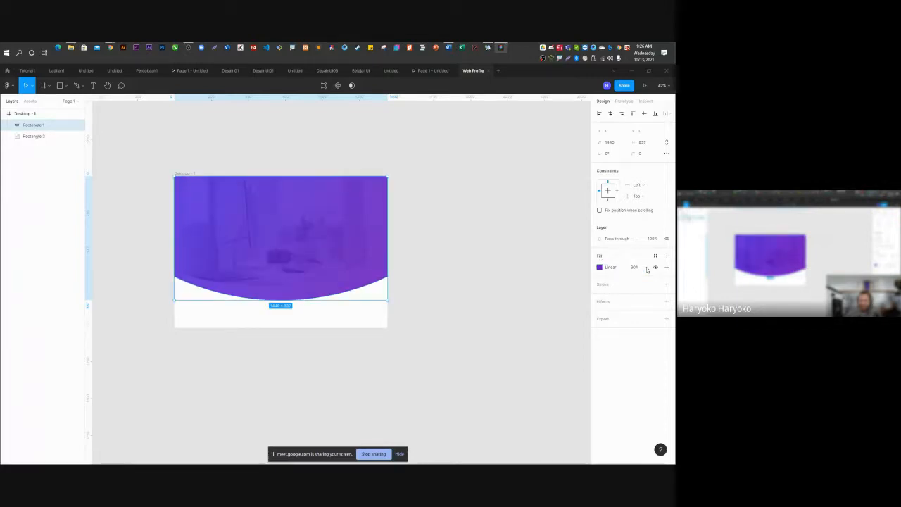
pyautogui.click(469, 262)
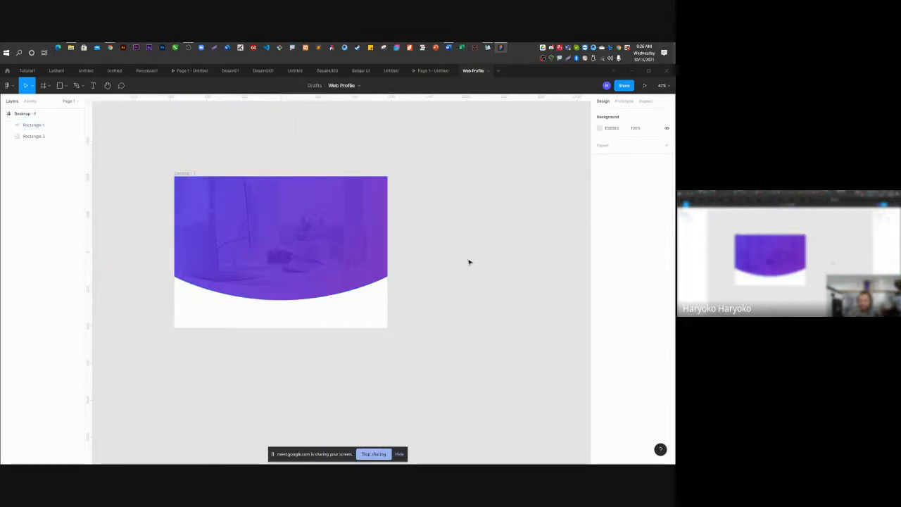
# Set the purple gradient shape's fill opacity to 95% and check the photo showing through the overlay.
pyautogui.click(376, 259)
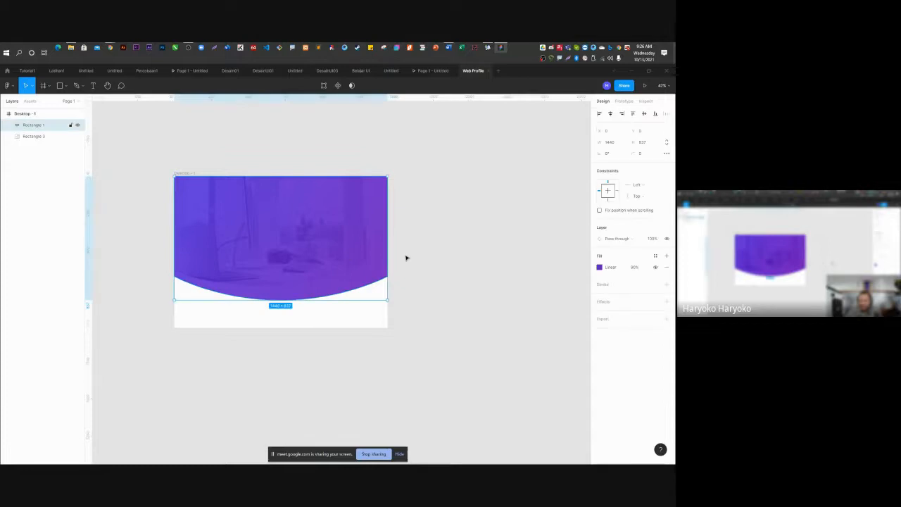
pyautogui.click(634, 267)
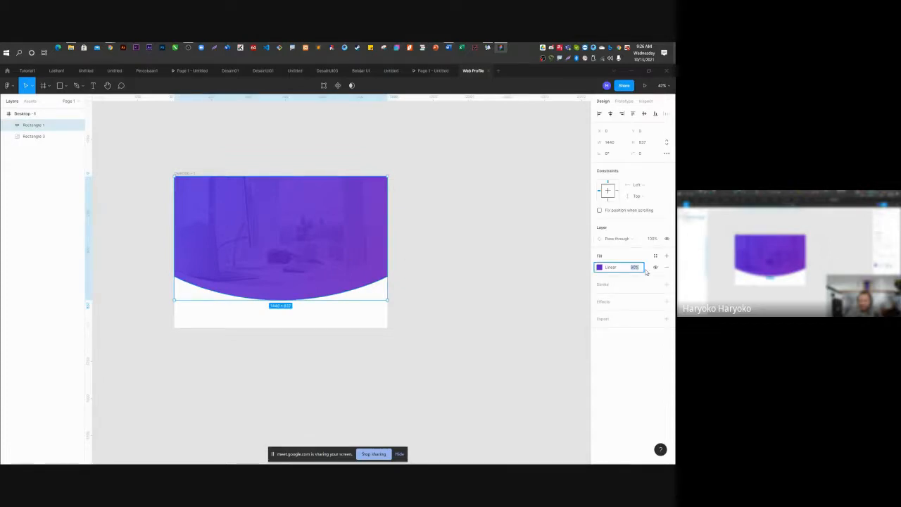
pyautogui.press('Return')
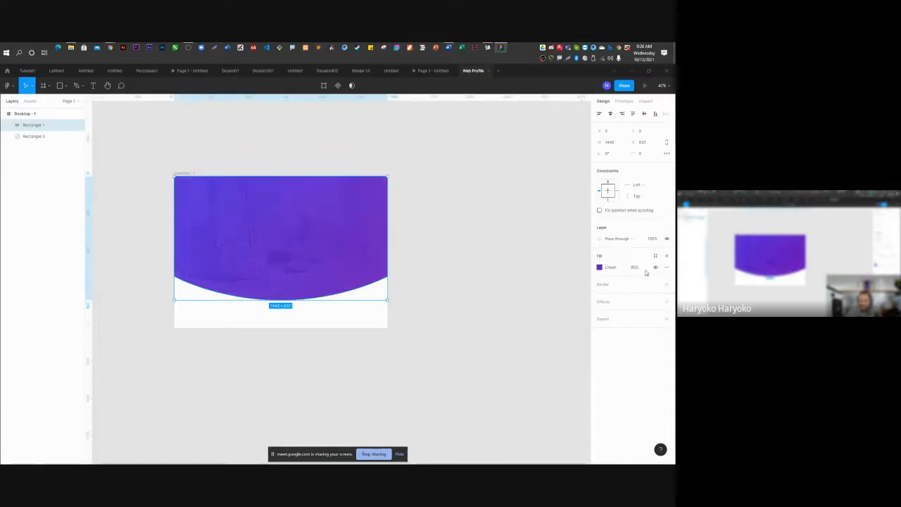
pyautogui.click(423, 290)
pyautogui.scroll(5, 244, 298)
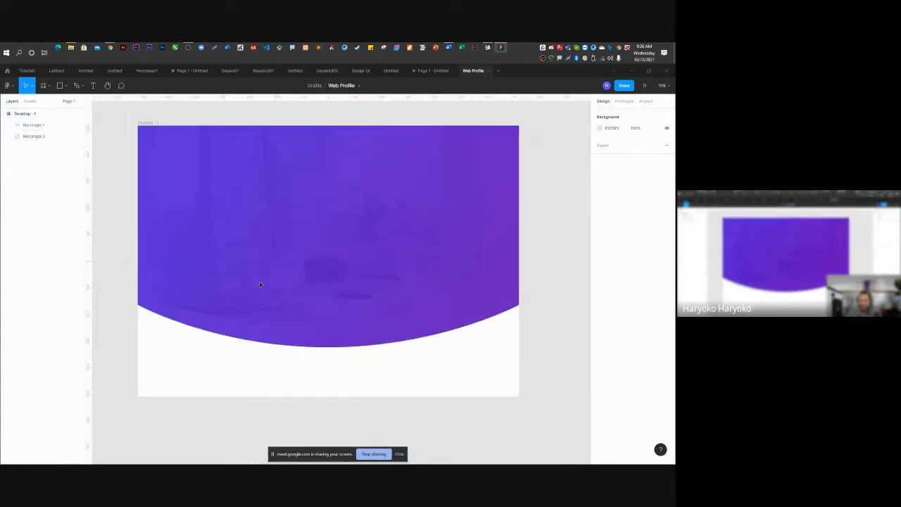
pyautogui.moveTo(213, 236); pyautogui.dragTo(289, 324)
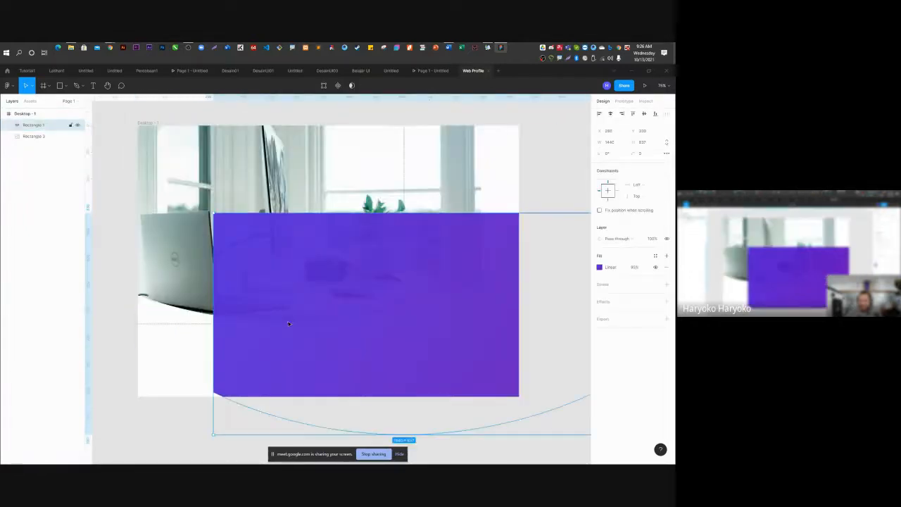
pyautogui.hotkey('ctrl', 'z')
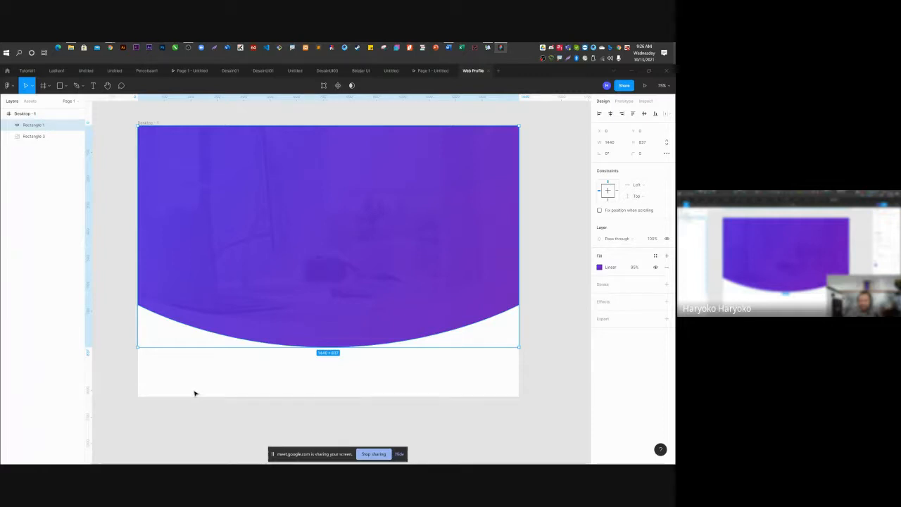
# Darken the end colour of the overlay's linear gradient to a deeper purple and close the fill settings.
pyautogui.click(599, 267)
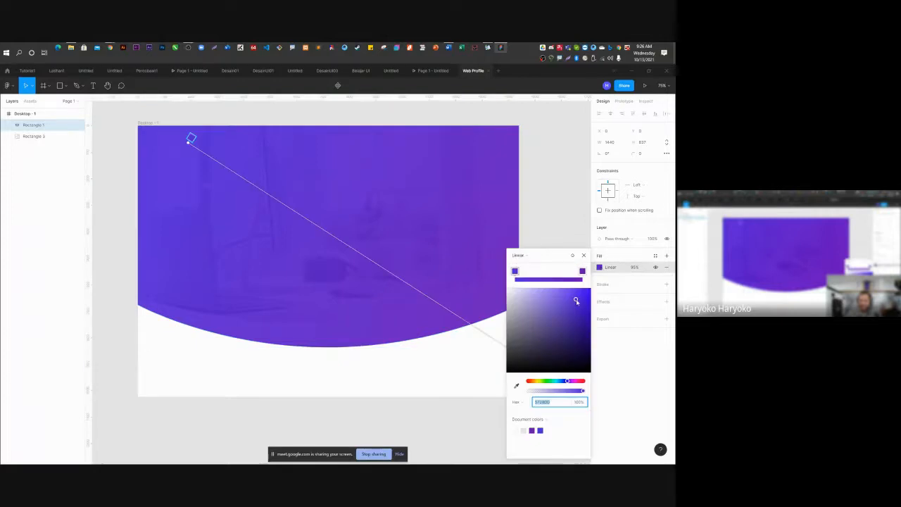
pyautogui.click(583, 273)
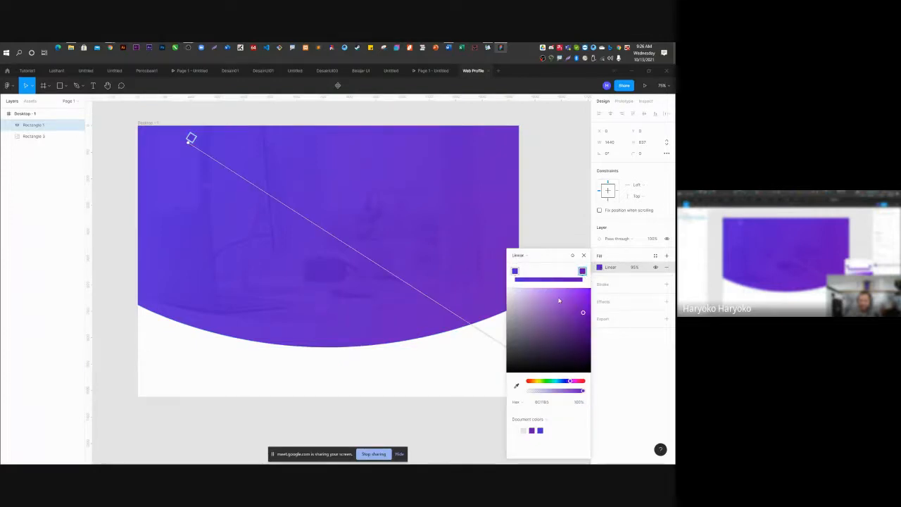
pyautogui.moveTo(582, 313); pyautogui.dragTo(586, 338)
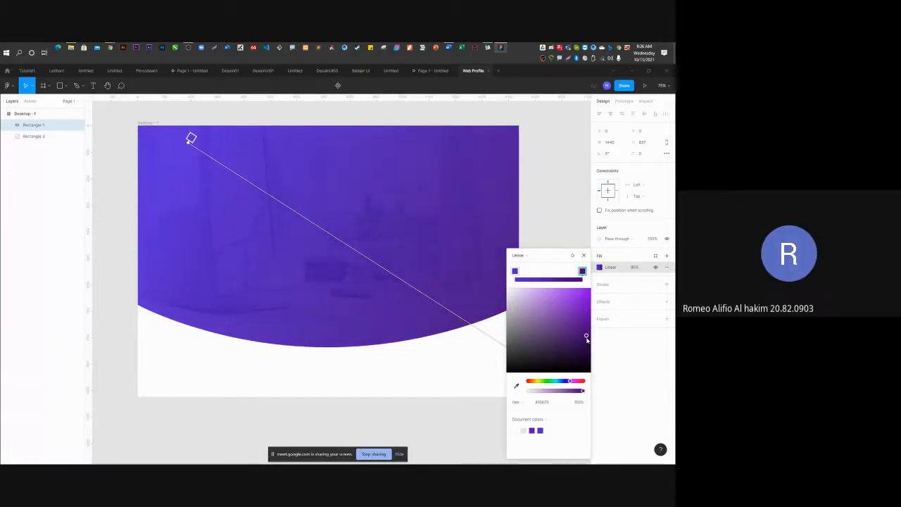
pyautogui.click(583, 255)
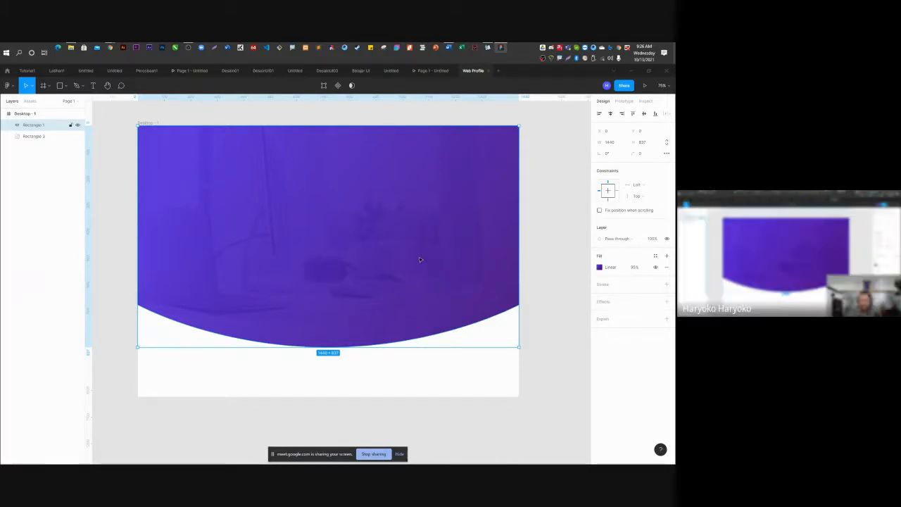
# Switch to Unsplash in the browser, view the saving and copying options for the desk photo, and return to the design.
pyautogui.moveTo(114, 45)
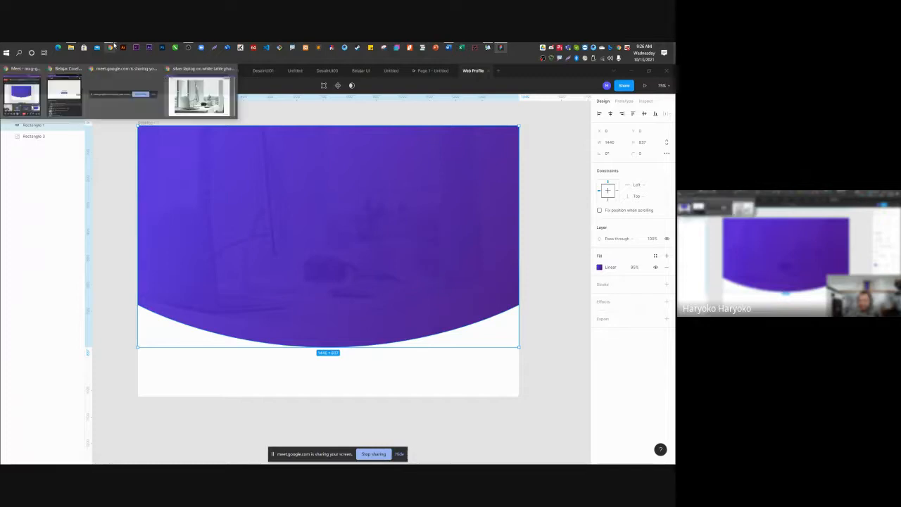
pyautogui.click(199, 96)
pyautogui.rightClick(335, 199)
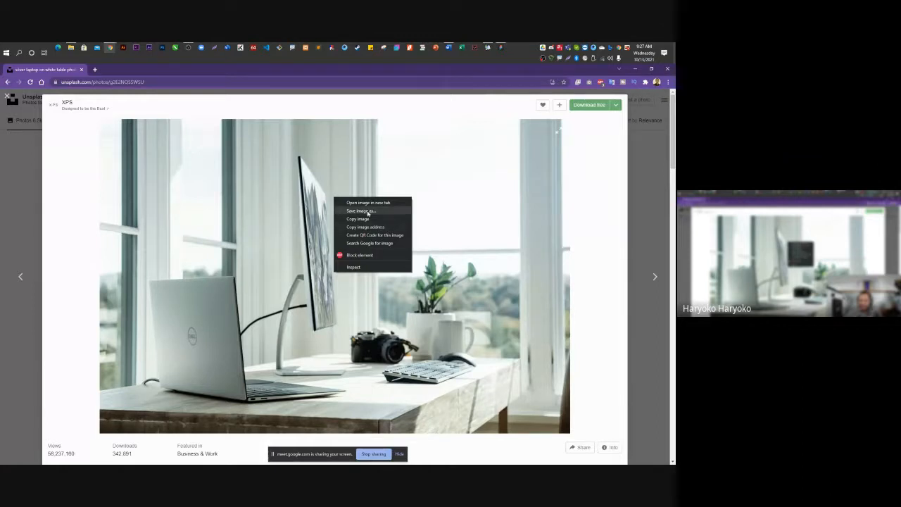
pyautogui.click(635, 68)
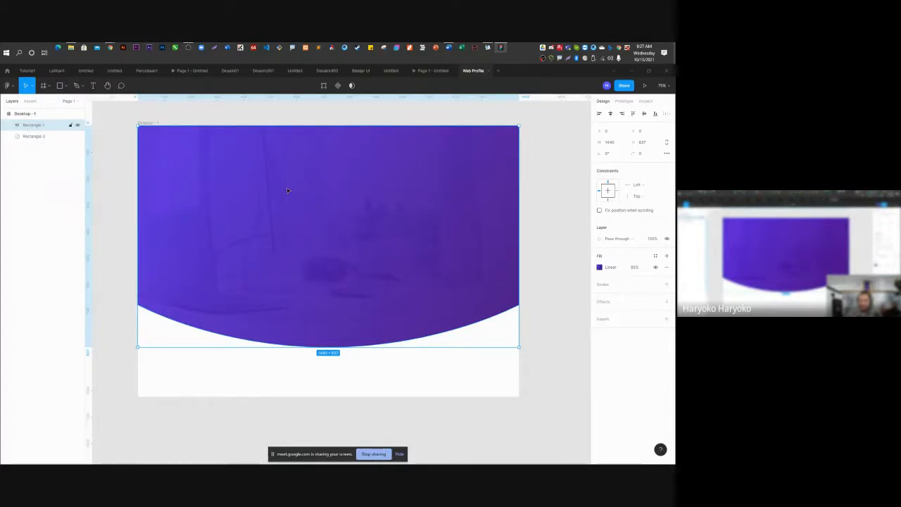
# Rename the photo-filled shape's layer to Rectangle 2.
pyautogui.rightClick(38, 138)
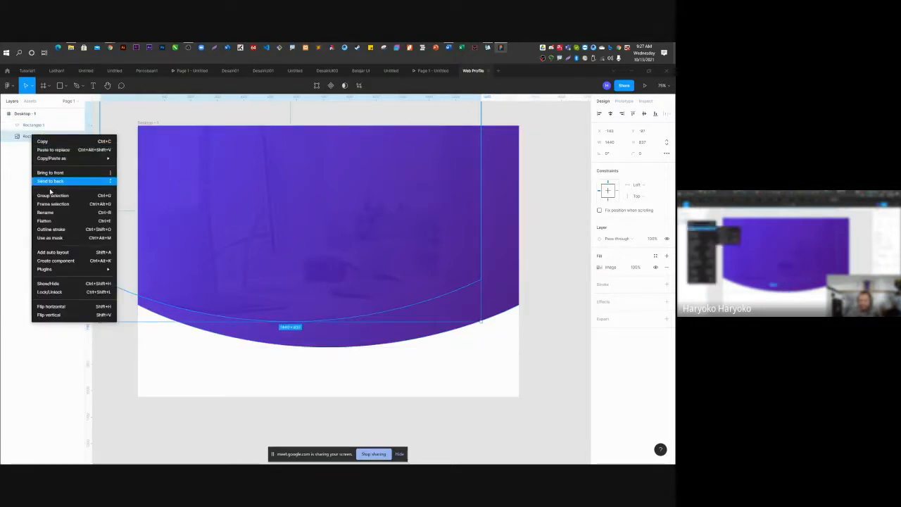
pyautogui.click(62, 212)
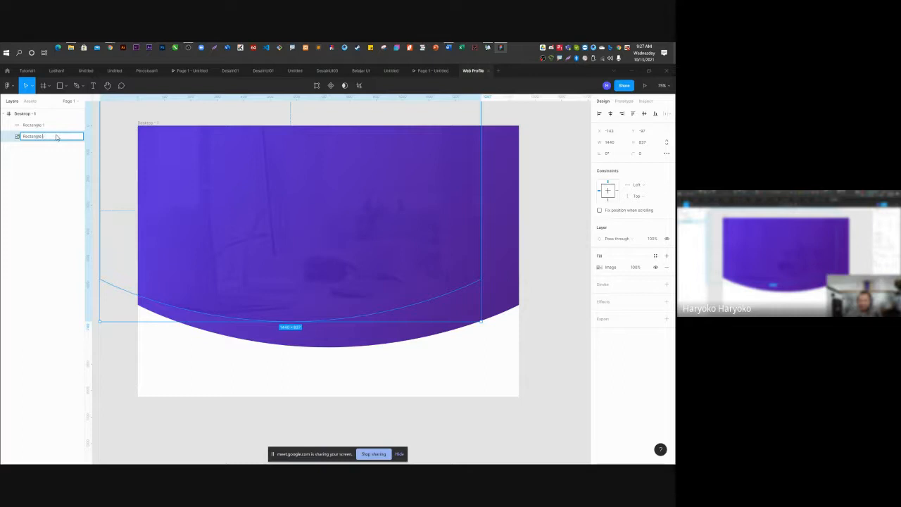
pyautogui.write('2')
pyautogui.press('Return')
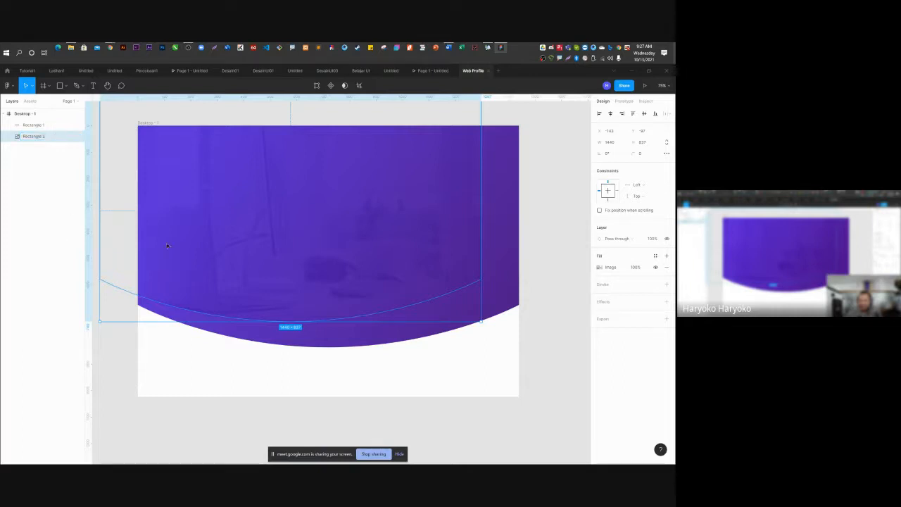
pyautogui.click(539, 223)
pyautogui.click(452, 226)
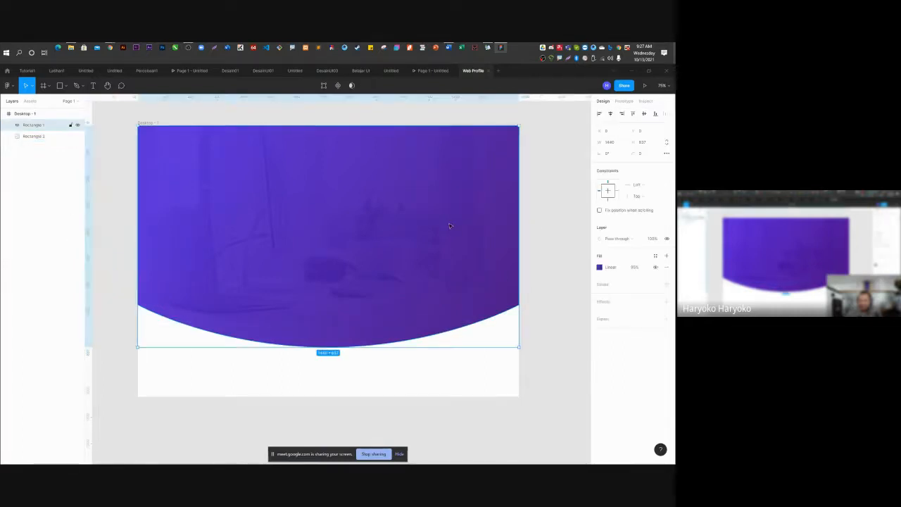
pyautogui.click(116, 207)
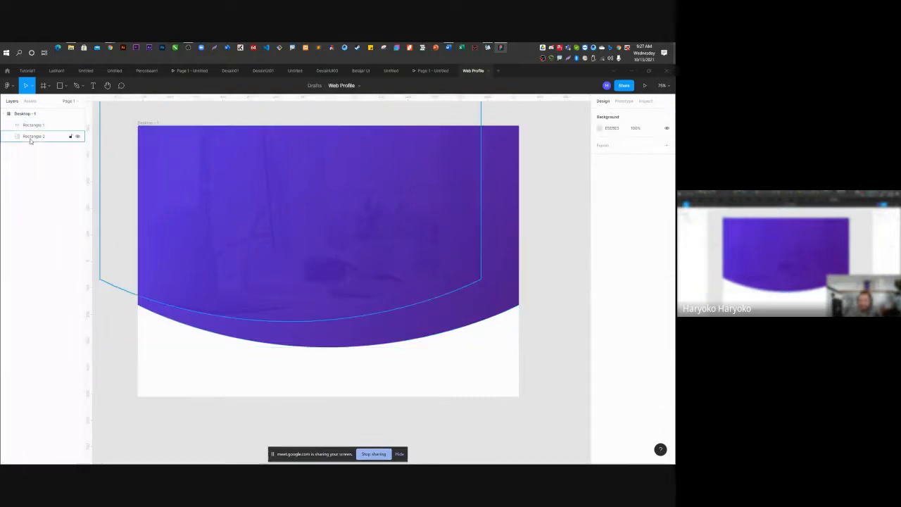
# Move the photo-filled shape to X 0, Y 0 so it sits directly beneath the purple gradient shape.
pyautogui.click(116, 187)
pyautogui.moveTo(115, 181); pyautogui.dragTo(151, 205)
pyautogui.click(542, 236)
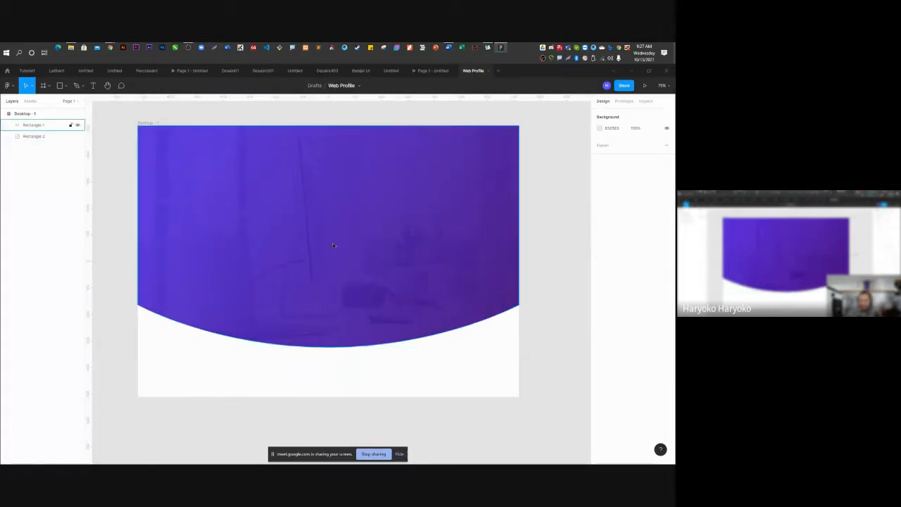
# Toggle the visibility of the photo and gradient layers, leave the purple gradient shape hidden, and select the photo-filled shape.
pyautogui.click(78, 137)
pyautogui.click(78, 137)
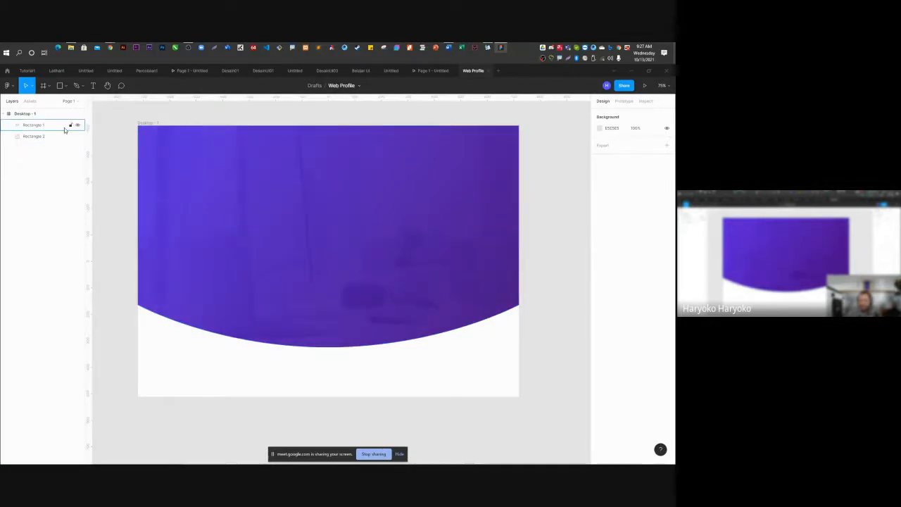
pyautogui.click(78, 125)
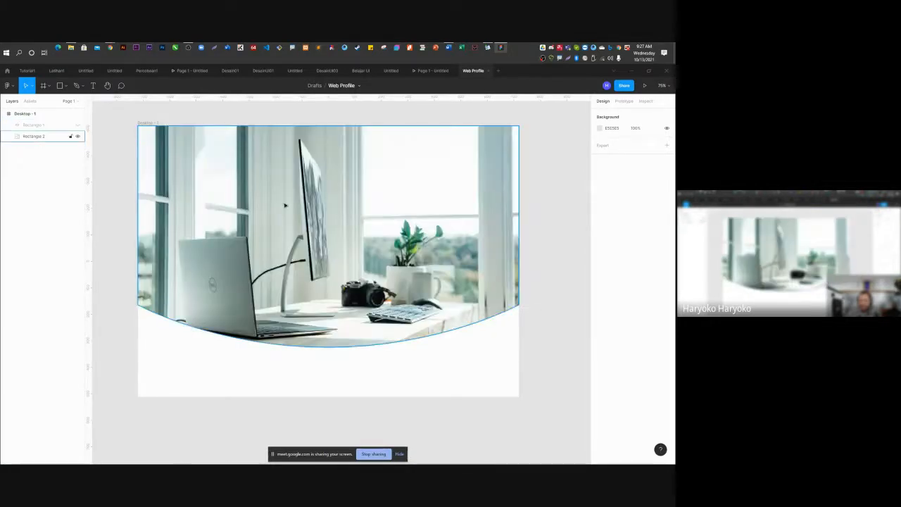
pyautogui.click(56, 126)
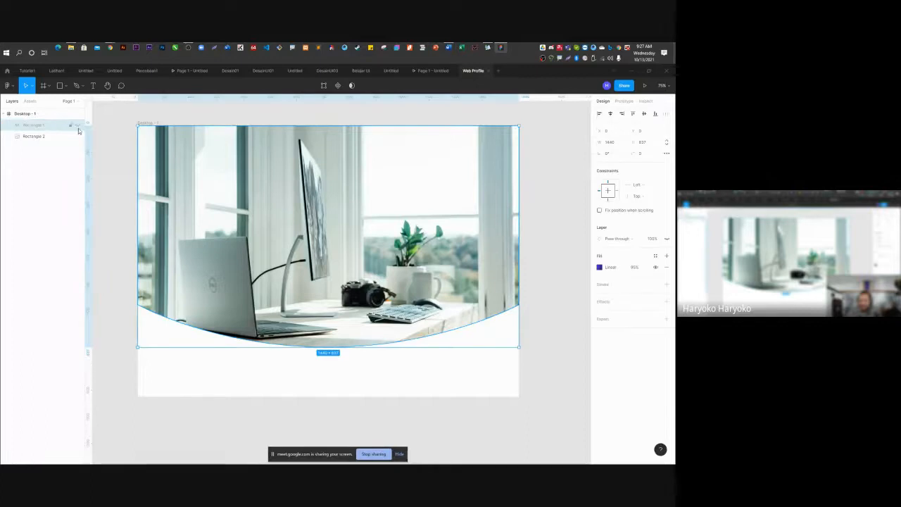
pyautogui.click(79, 126)
pyautogui.click(78, 125)
pyautogui.click(257, 198)
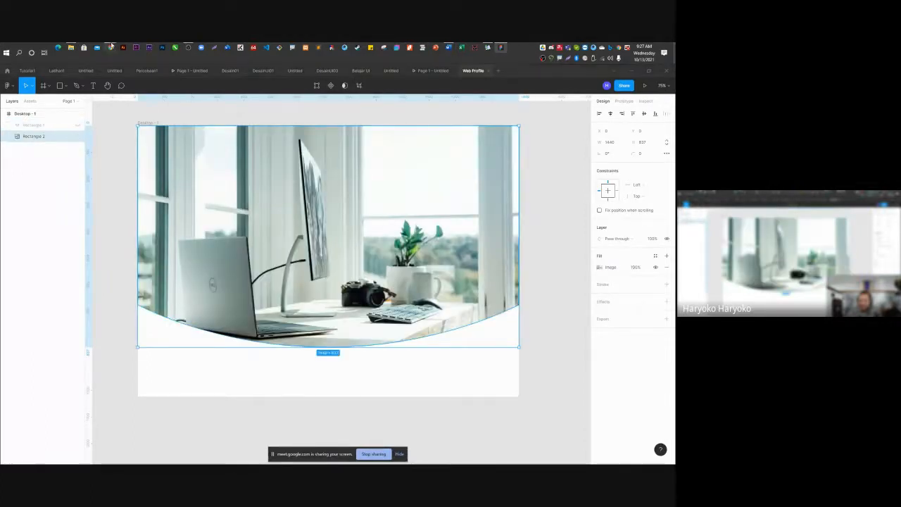
# Switch to Unsplash in the browser, copy the photo of a white keyboard with a coffee cup, and return to the design.
pyautogui.moveTo(110, 48)
pyautogui.click(200, 84)
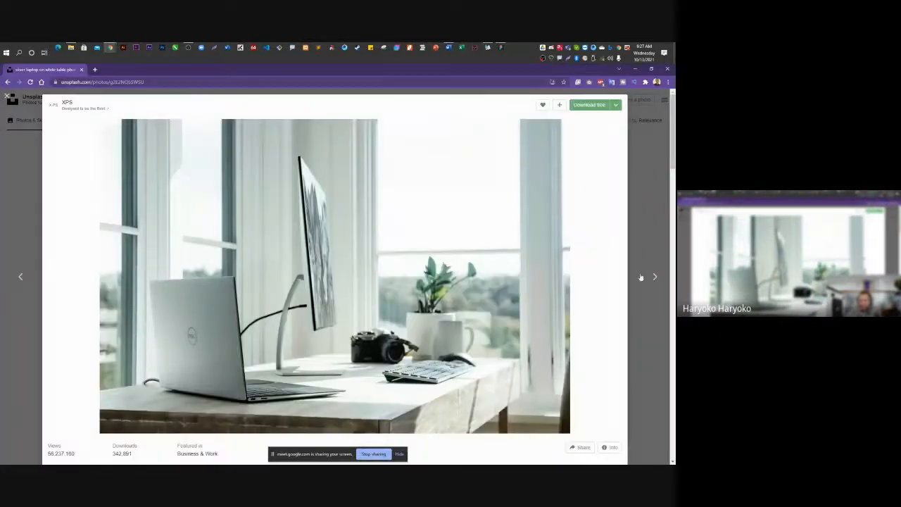
pyautogui.click(654, 277)
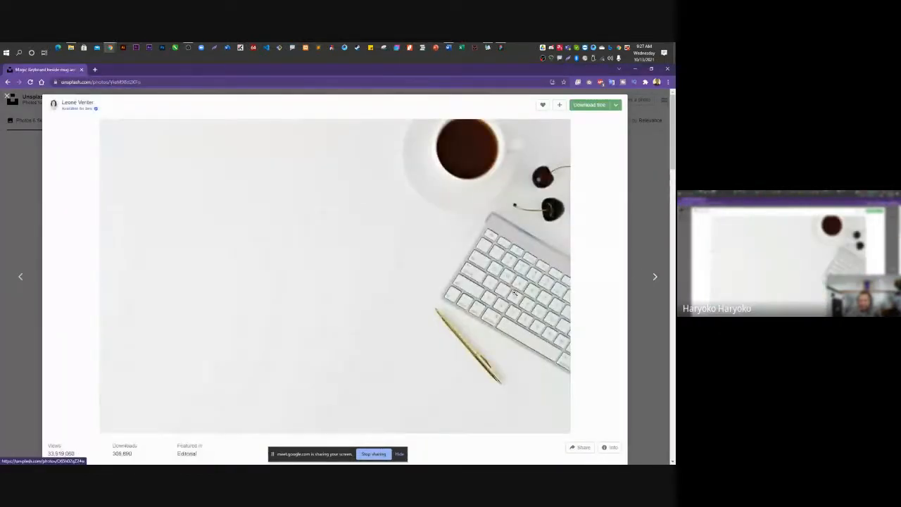
pyautogui.rightClick(484, 289)
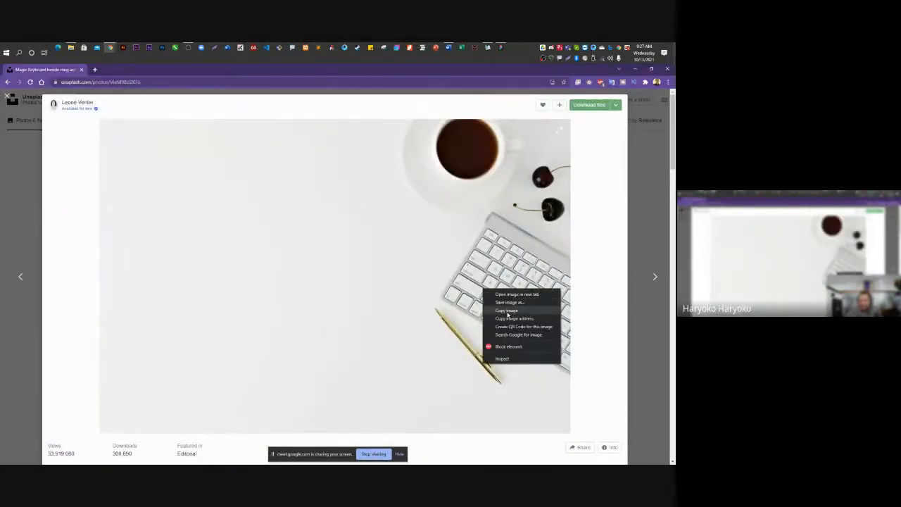
pyautogui.click(507, 311)
pyautogui.click(635, 68)
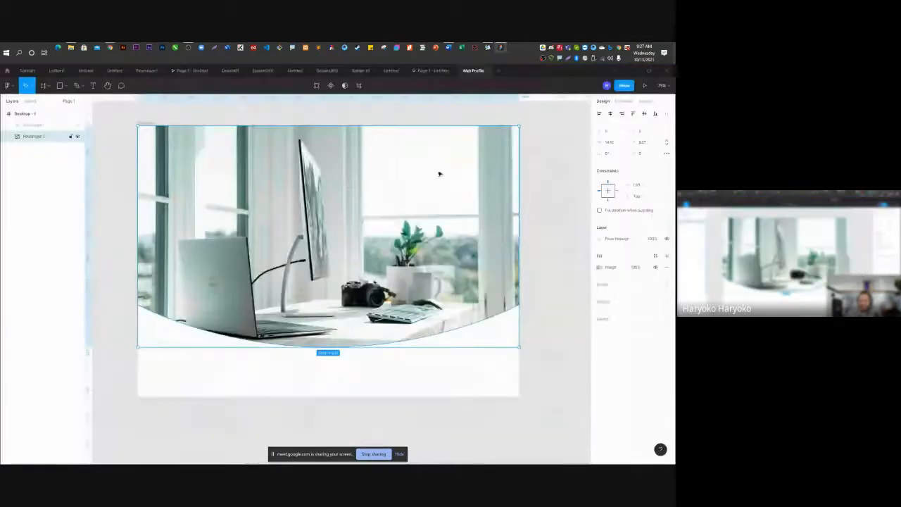
# Replace the selected shape's image fill with the copied keyboard photo and show the purple gradient shape over it.
pyautogui.hotkey('ctrl', 'v')
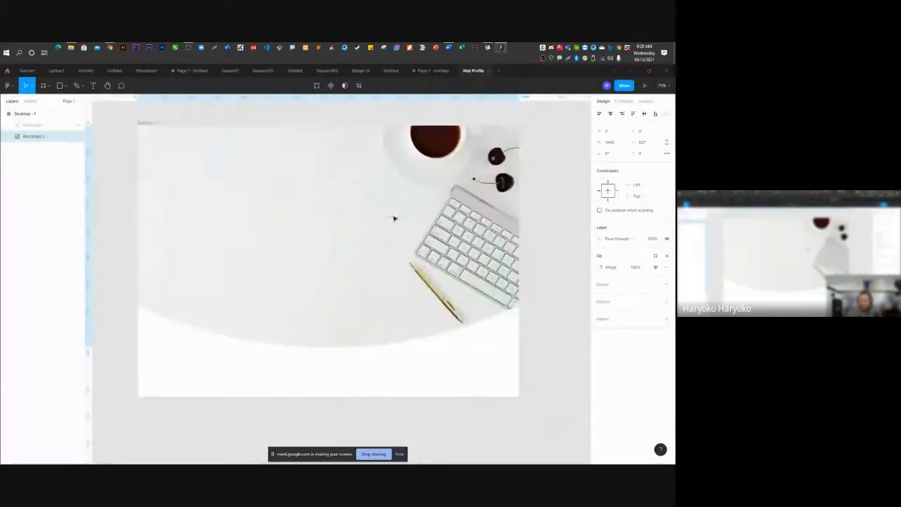
pyautogui.click(78, 124)
pyautogui.click(537, 250)
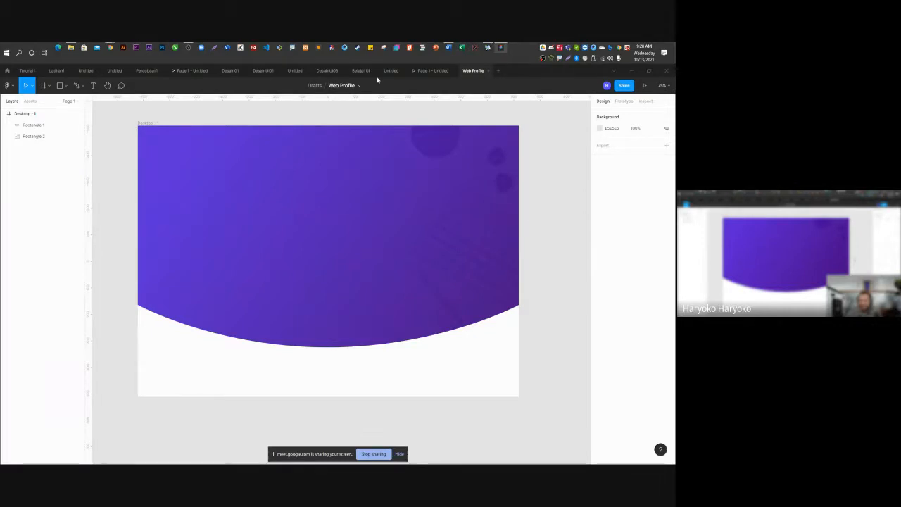
# Switch to Unsplash, browse the desktop search results, and copy the photo of a monitor on a desk with orange and purple backlighting.
pyautogui.moveTo(110, 47)
pyautogui.click(187, 90)
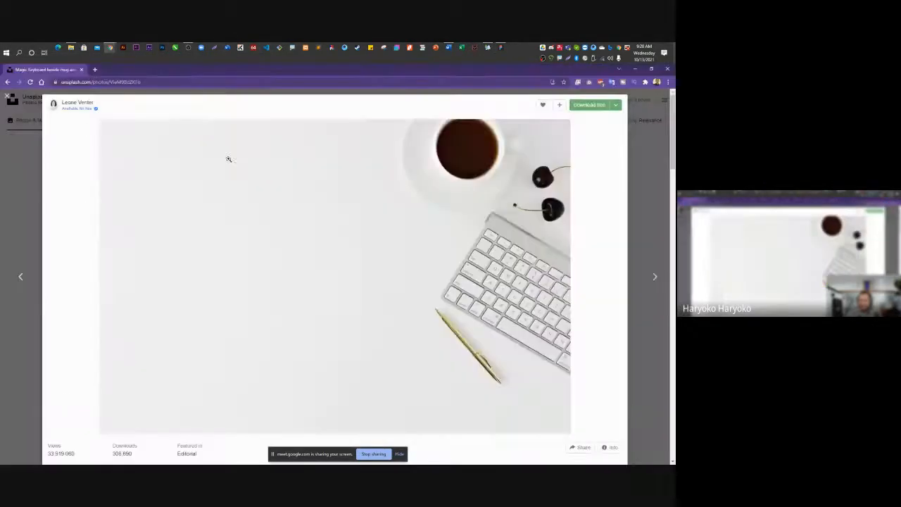
pyautogui.click(655, 276)
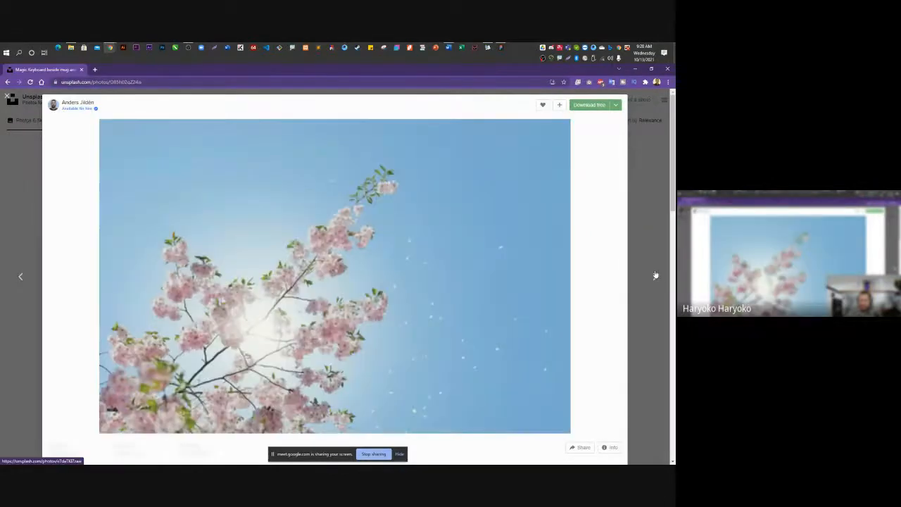
pyautogui.click(655, 275)
pyautogui.click(650, 154)
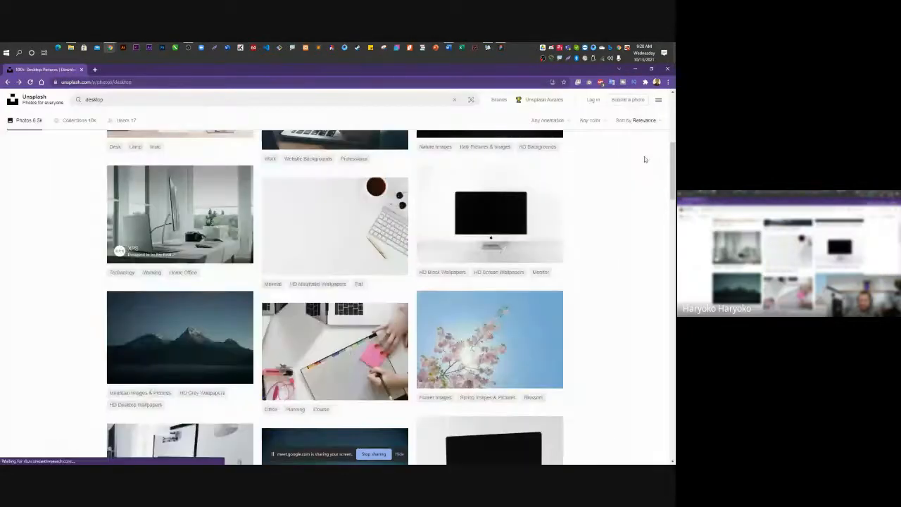
pyautogui.scroll(-5, 397, 398)
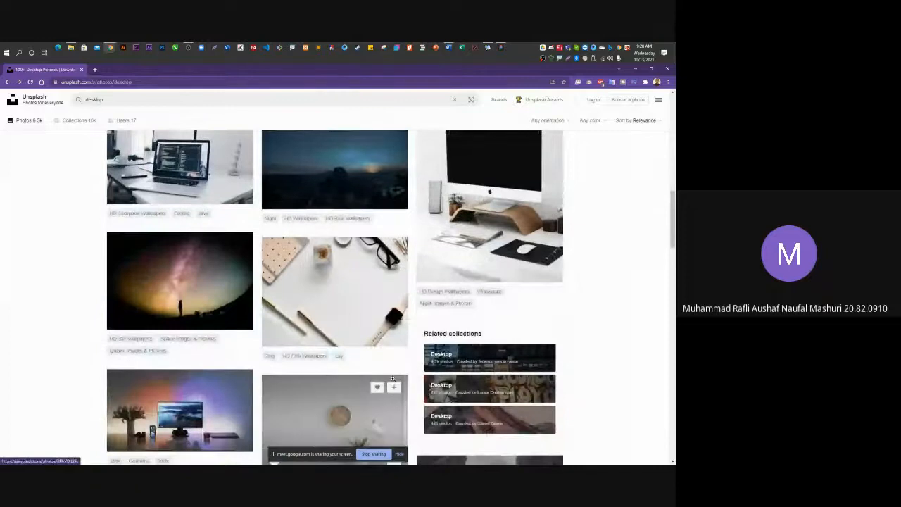
pyautogui.scroll(-3, 396, 391)
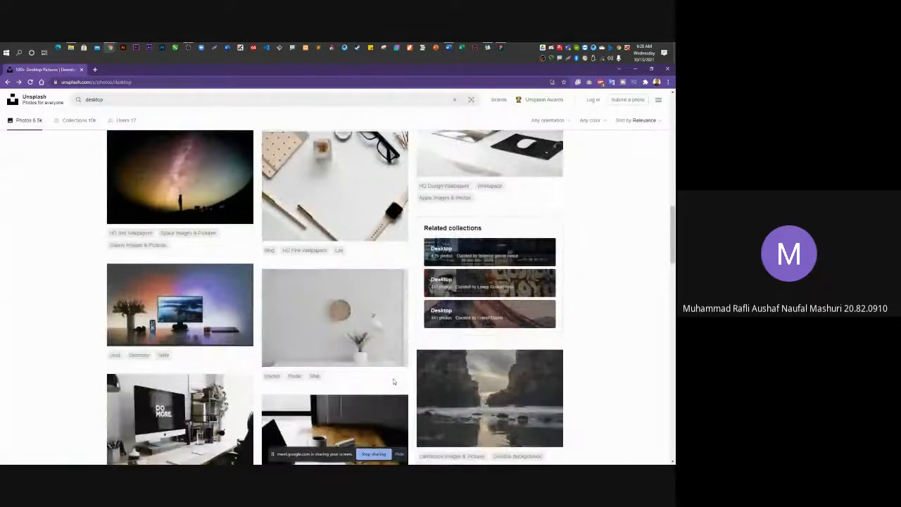
pyautogui.scroll(-3, 393, 381)
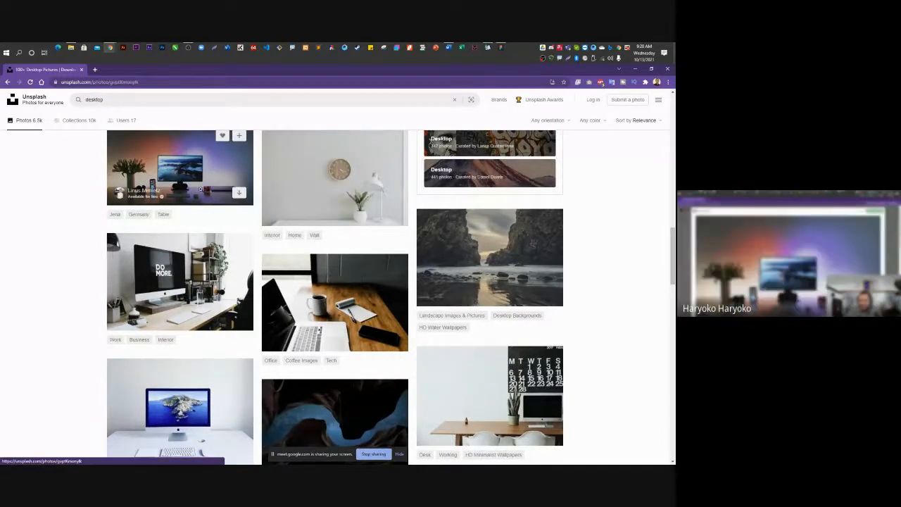
pyautogui.click(204, 190)
pyautogui.rightClick(352, 241)
pyautogui.click(375, 263)
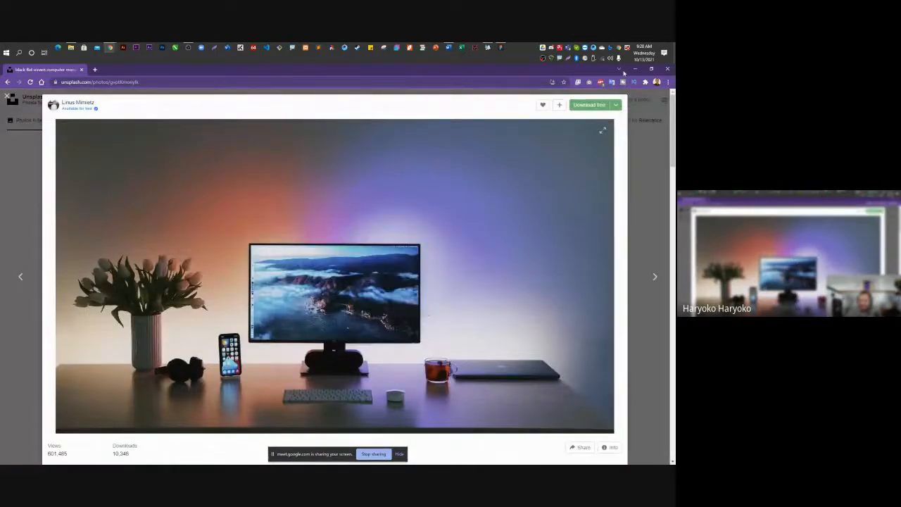
# Back in the design, fill the photo shape with the copied monitor photo and show the purple gradient overlay above it.
pyautogui.hotkey('alt', 'Tab')
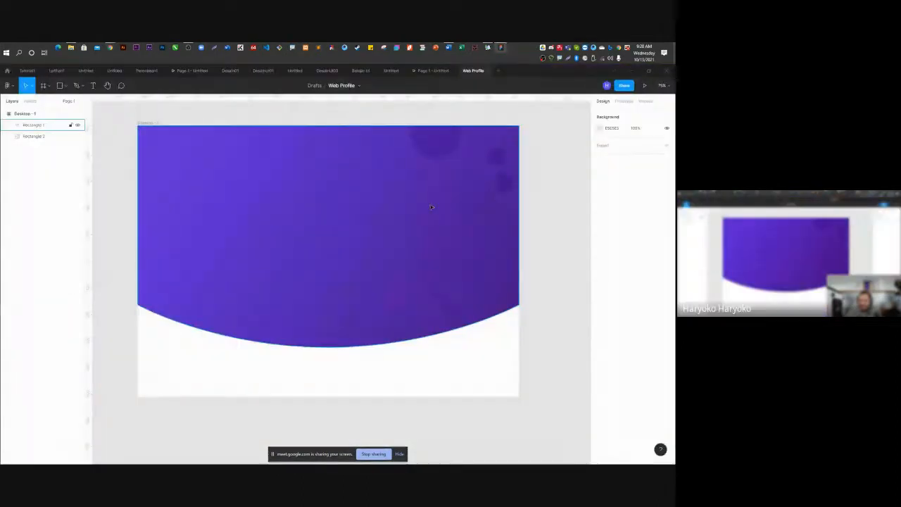
pyautogui.click(78, 125)
pyautogui.click(284, 202)
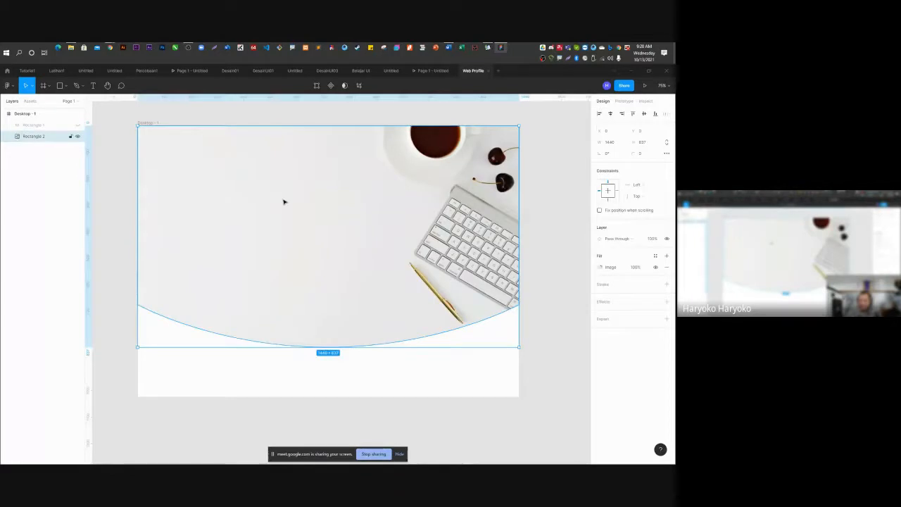
pyautogui.hotkey('ctrl', 'v')
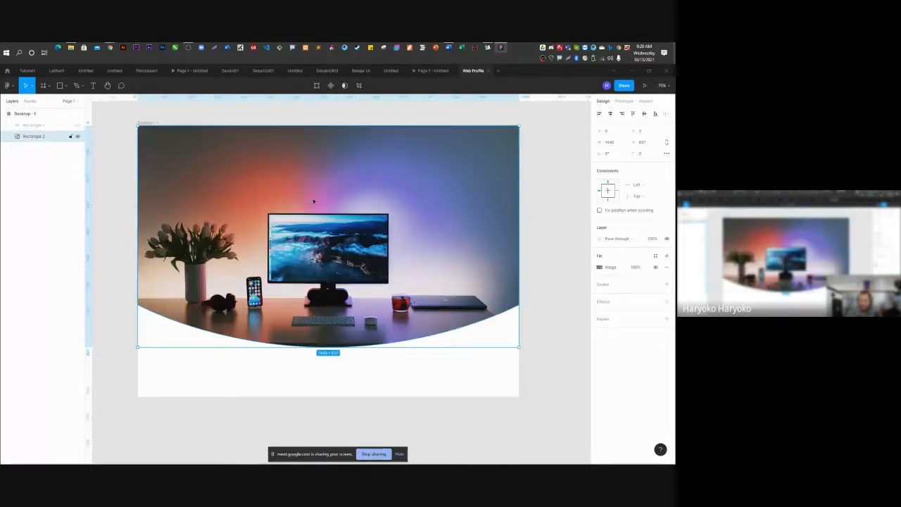
pyautogui.click(78, 125)
pyautogui.click(570, 212)
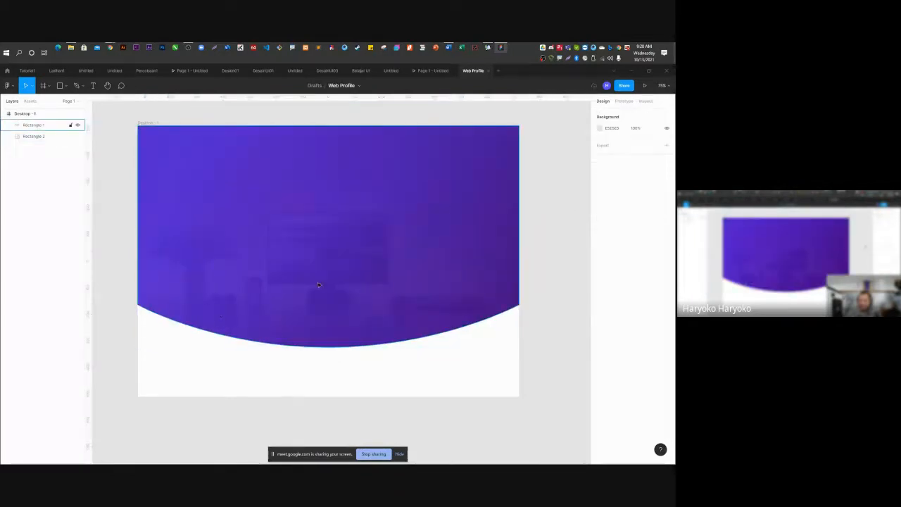
# Draw a wide rectangle about 1423 × 348 across the upper part of the hero background.
pyautogui.click(60, 86)
pyautogui.moveTo(128, 154); pyautogui.dragTo(505, 247)
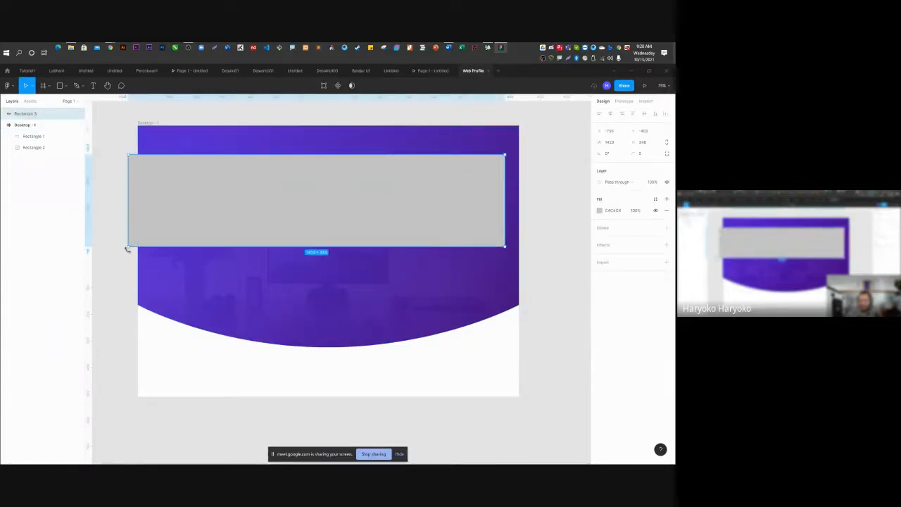
pyautogui.scroll(1, 128, 248)
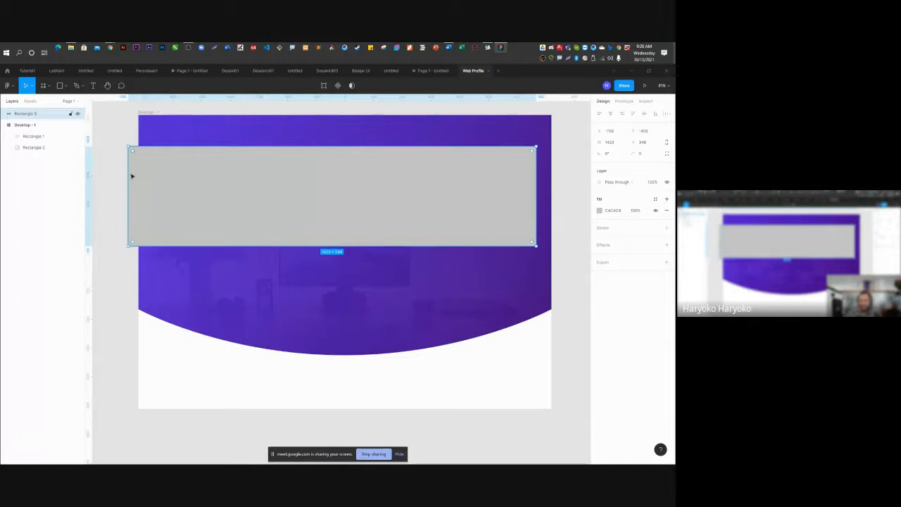
# Reshape the grey rectangle's bottom edge into a smooth downward curve by lowering a midpoint on it and rounding that point.
pyautogui.doubleClick(129, 245)
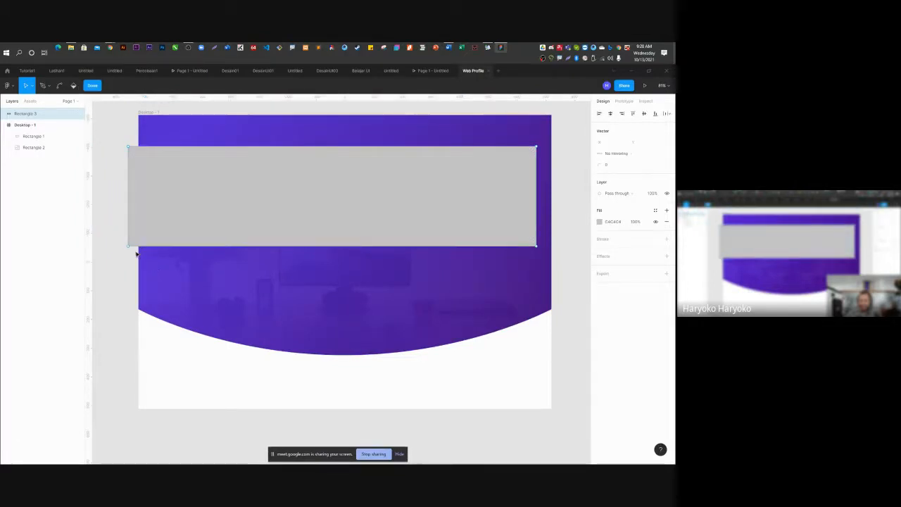
pyautogui.moveTo(131, 249)
pyautogui.mouseDown()
pyautogui.moveTo(141, 214)
pyautogui.moveTo(170, 192)
pyautogui.moveTo(130, 193)
pyautogui.moveTo(131, 253)
pyautogui.mouseUp()
pyautogui.hotkey('ctrl', 'z')
pyautogui.click(332, 246)
pyautogui.moveTo(333, 247); pyautogui.dragTo(330, 289)
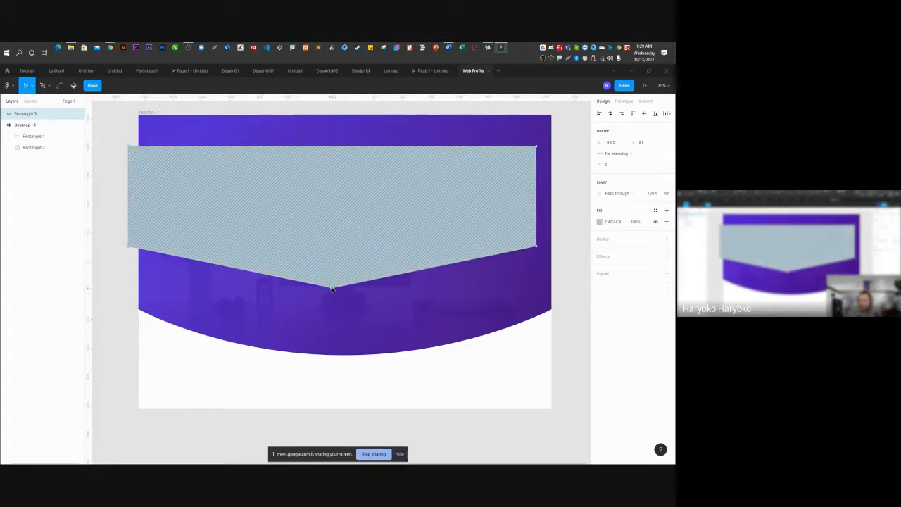
pyautogui.press('ctrl')
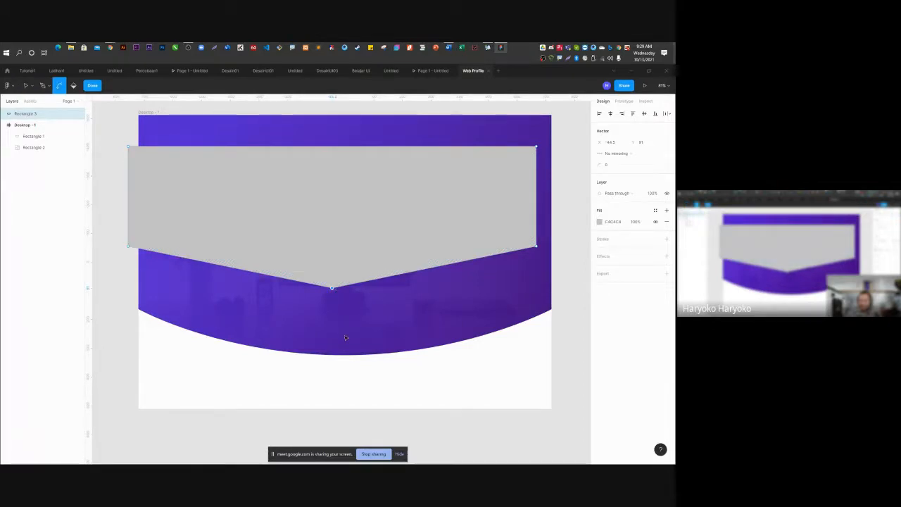
pyautogui.keyDown('ctrl'); pyautogui.click(332, 290); pyautogui.keyUp('ctrl')
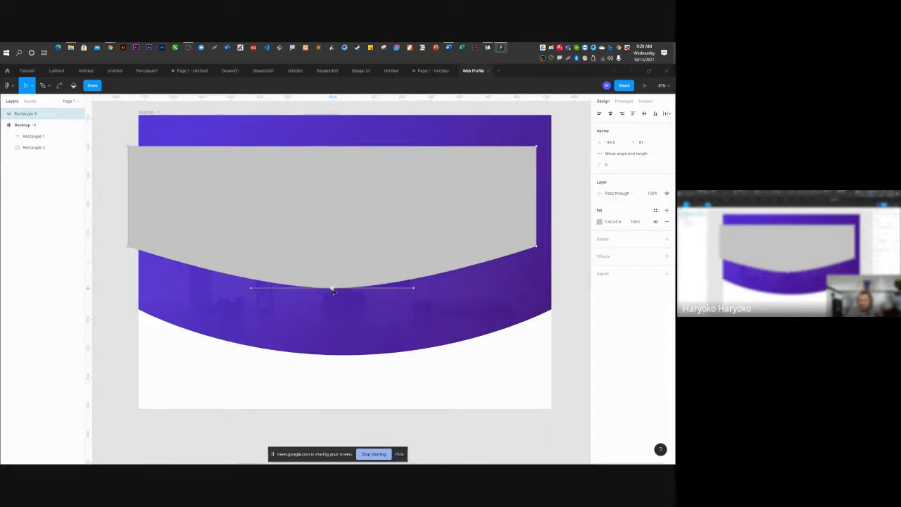
# Delete all segments of the curved grey shape so nothing of it is left over the hero background.
pyautogui.press('Delete')
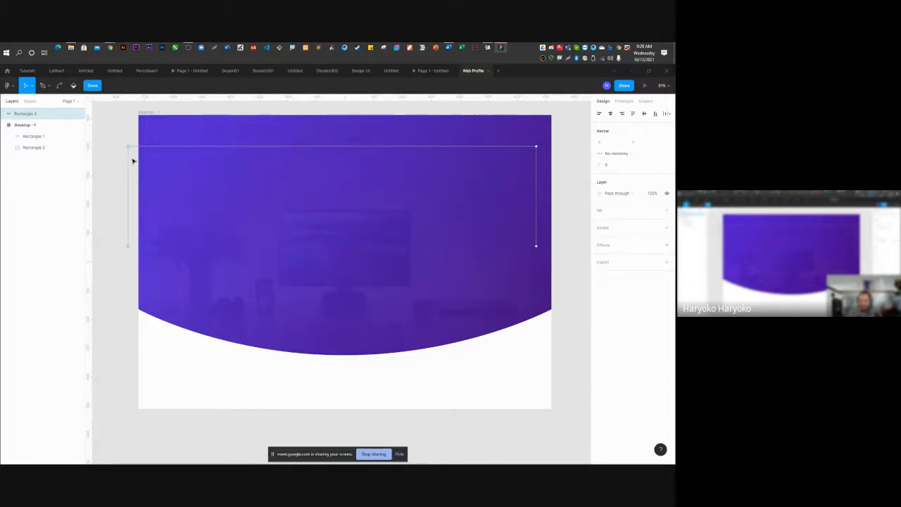
pyautogui.press('Delete')
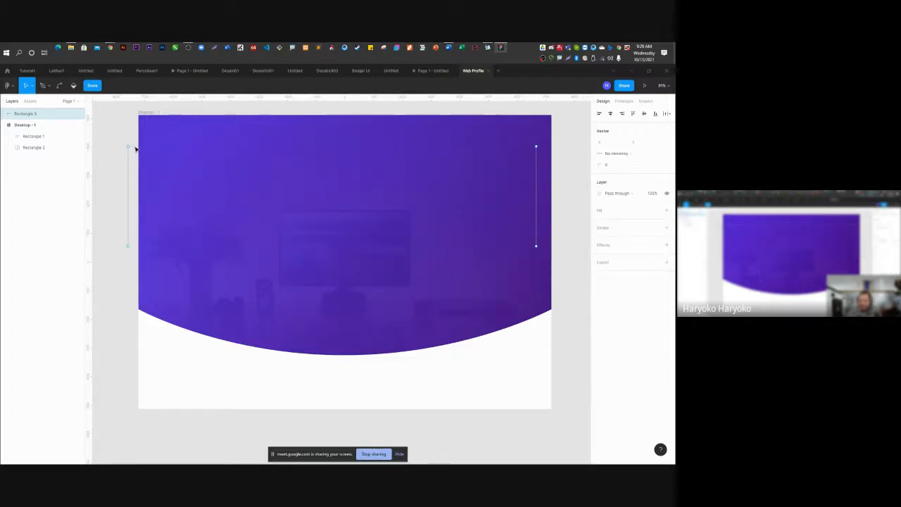
pyautogui.press('Delete')
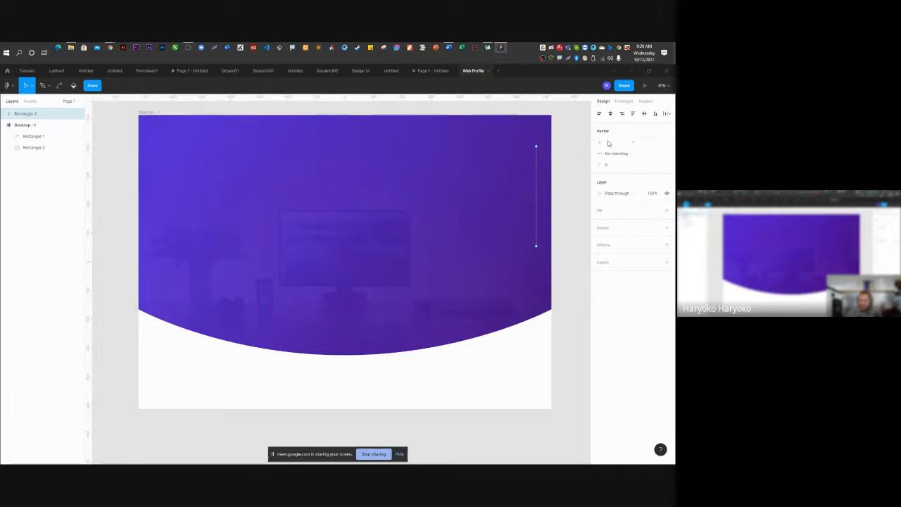
pyautogui.press('Delete')
# Start a text object in the upper part of the hero and set the font size to 48.
pyautogui.click(35, 135)
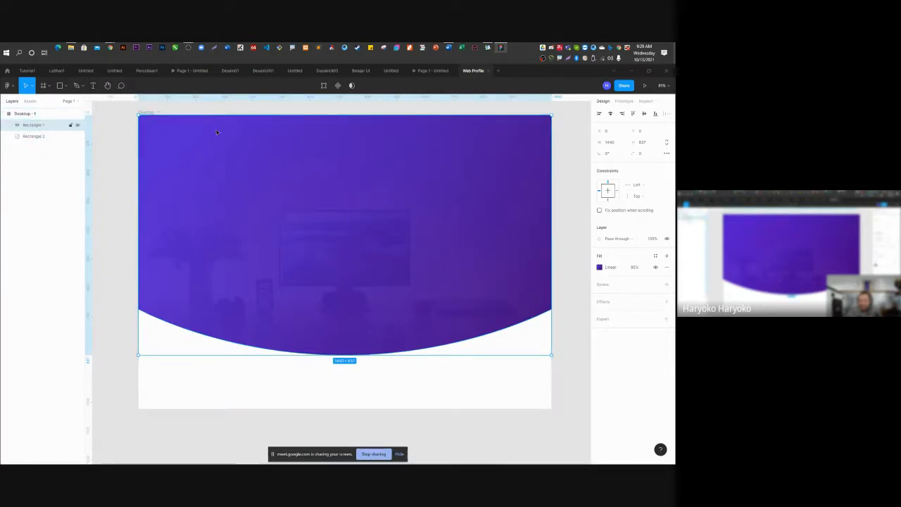
pyautogui.press('t')
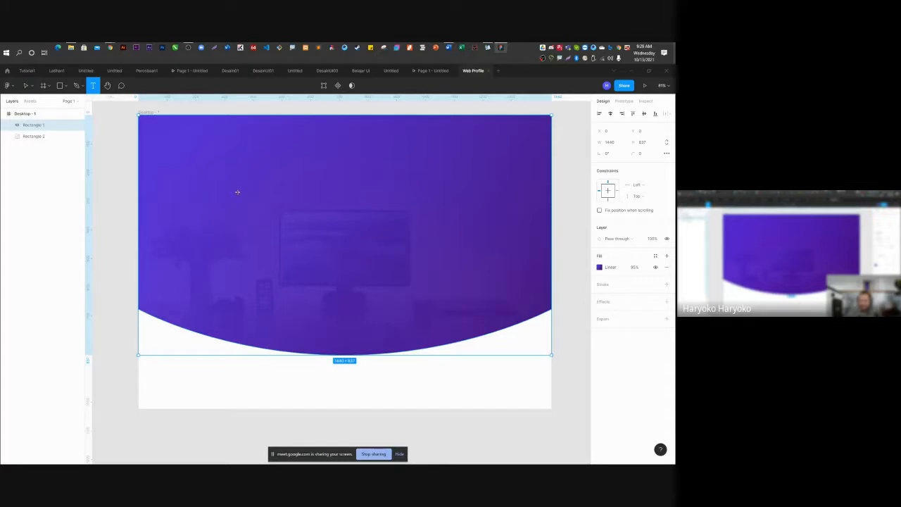
pyautogui.click(237, 192)
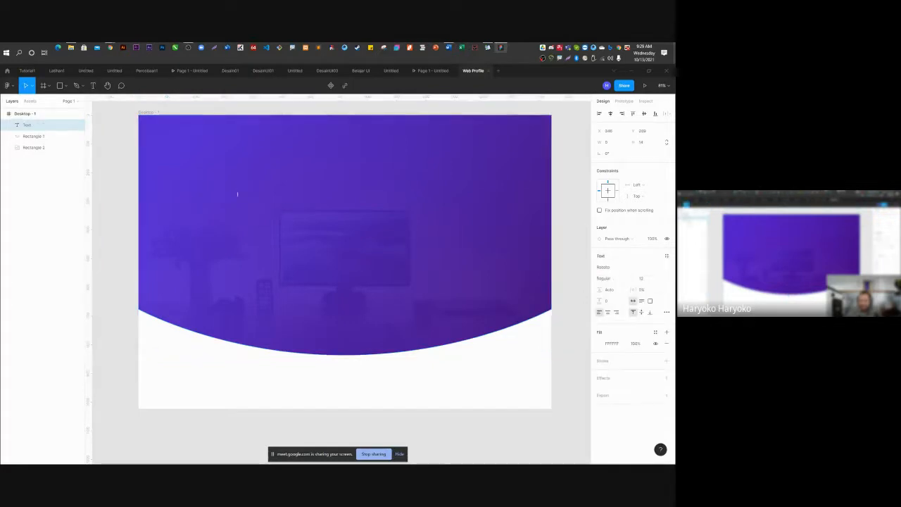
pyautogui.click(650, 278)
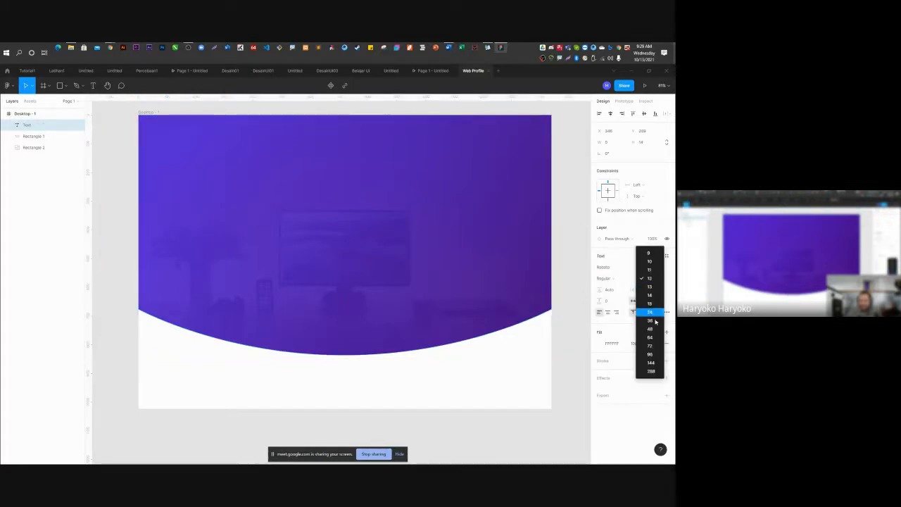
pyautogui.click(650, 329)
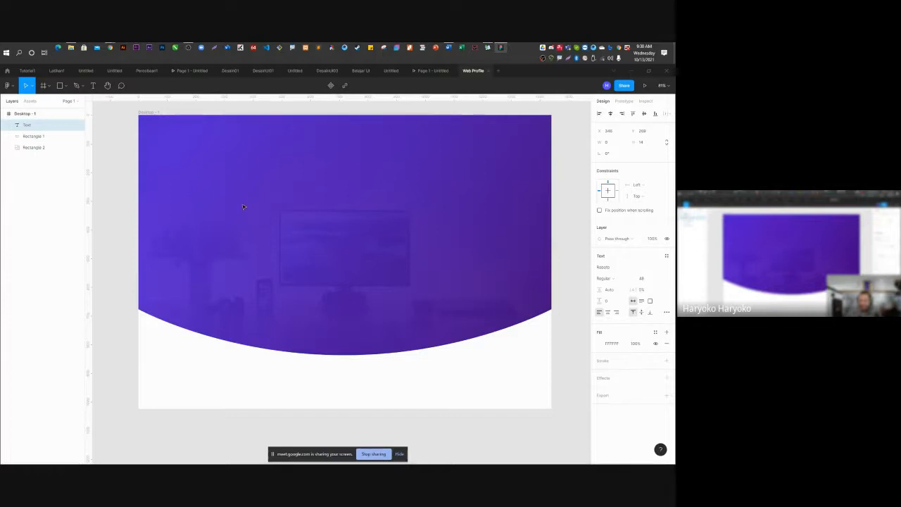
pyautogui.click(147, 143)
# Add the hero heading "Saya seorang front-end engineer, back-end engineer dan UI Designer" over the purple background.
pyautogui.press('t')
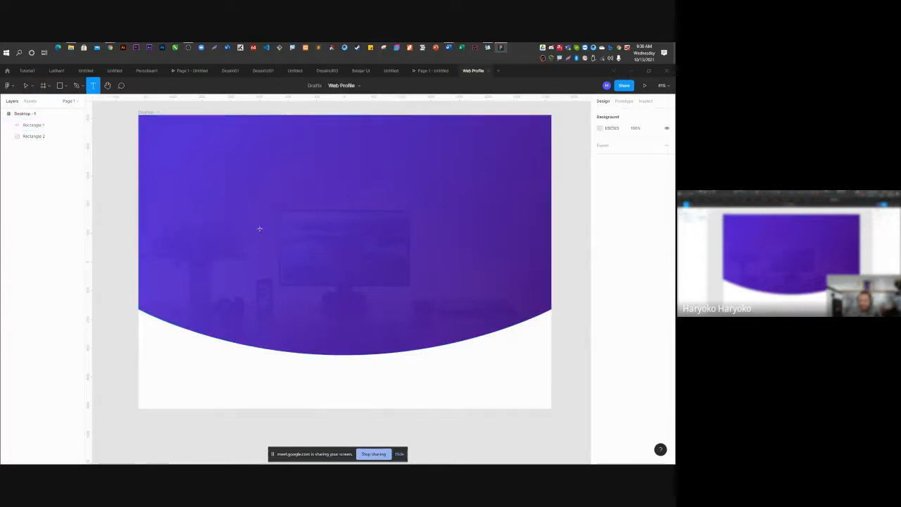
pyautogui.click(239, 211)
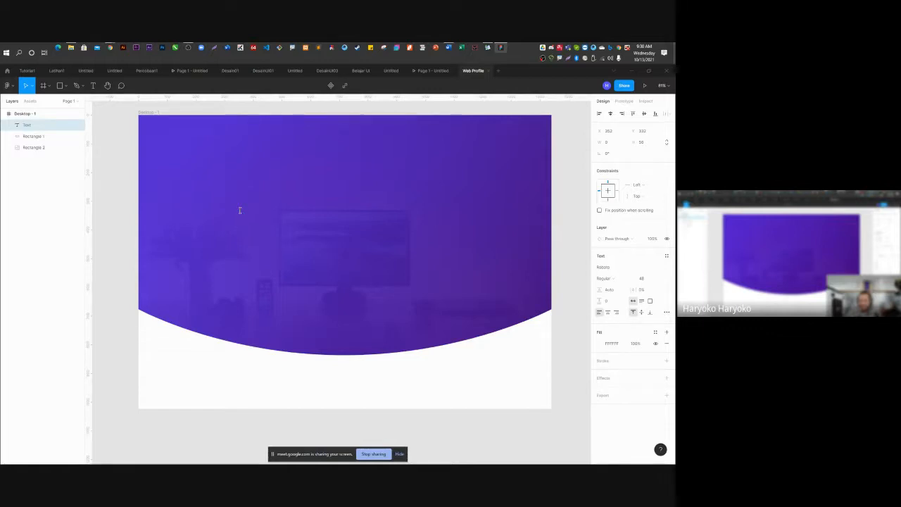
pyautogui.write('Saya seorang ')
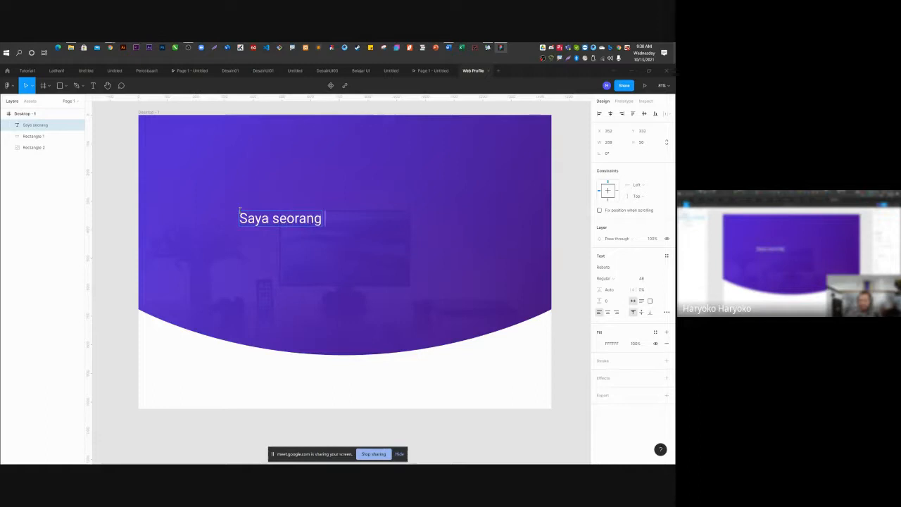
pyautogui.write('front')
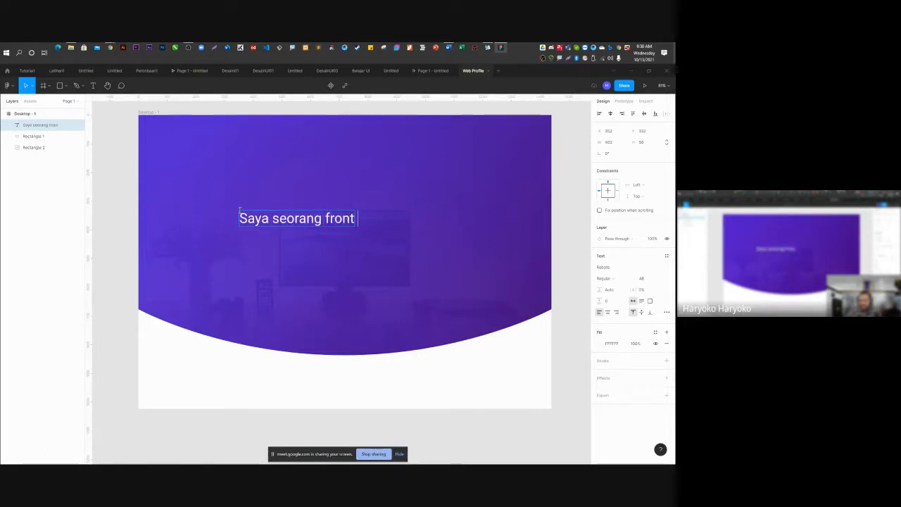
pyautogui.press('BackSpace')
pyautogui.press('BackSpace')
pyautogui.write('nt-end')
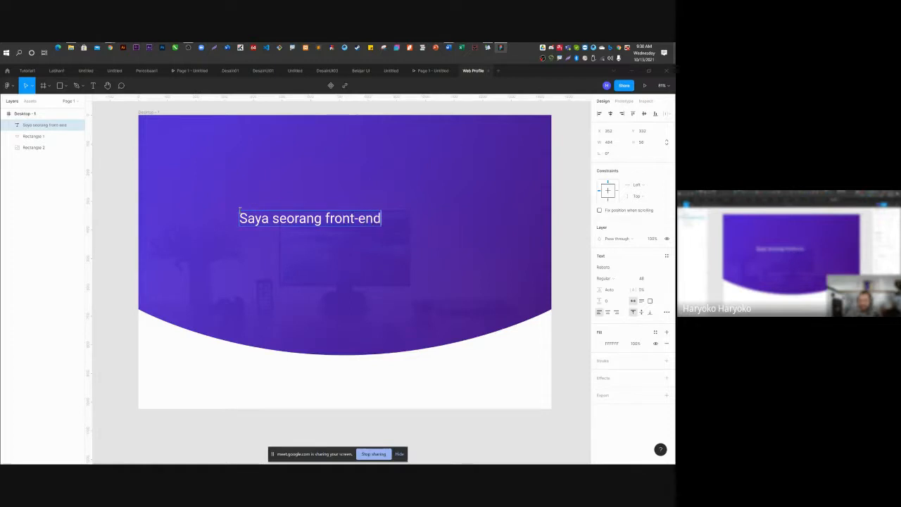
pyautogui.write('iner')
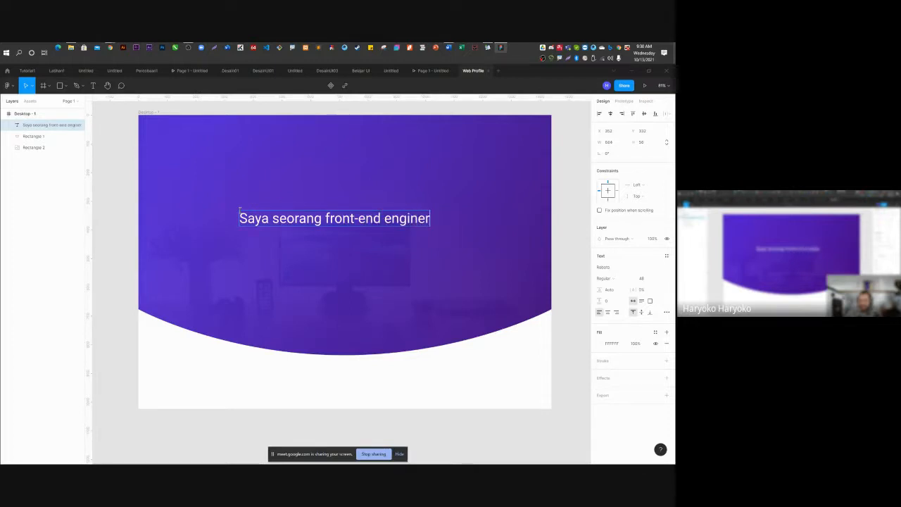
pyautogui.press('BackSpace')
pyautogui.write('eer')
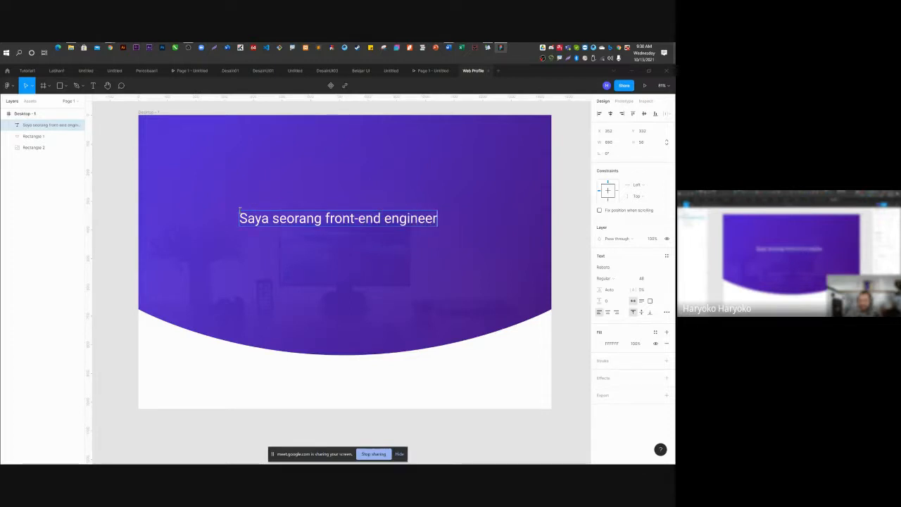
pyautogui.write(', back')
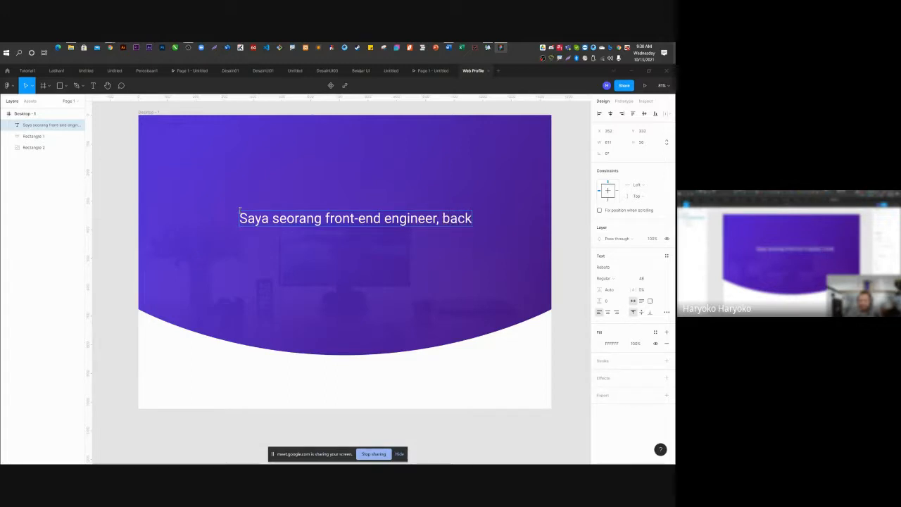
pyautogui.write('-end engineer')
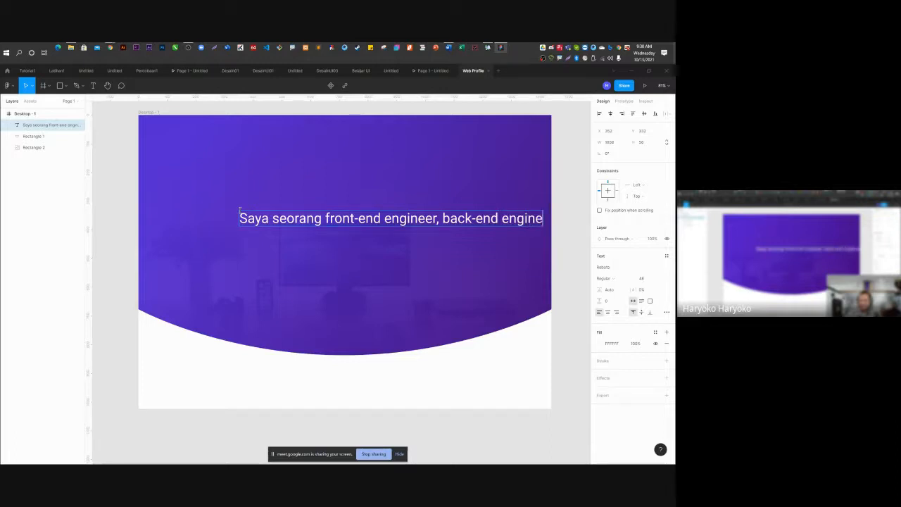
pyautogui.write(' dan')
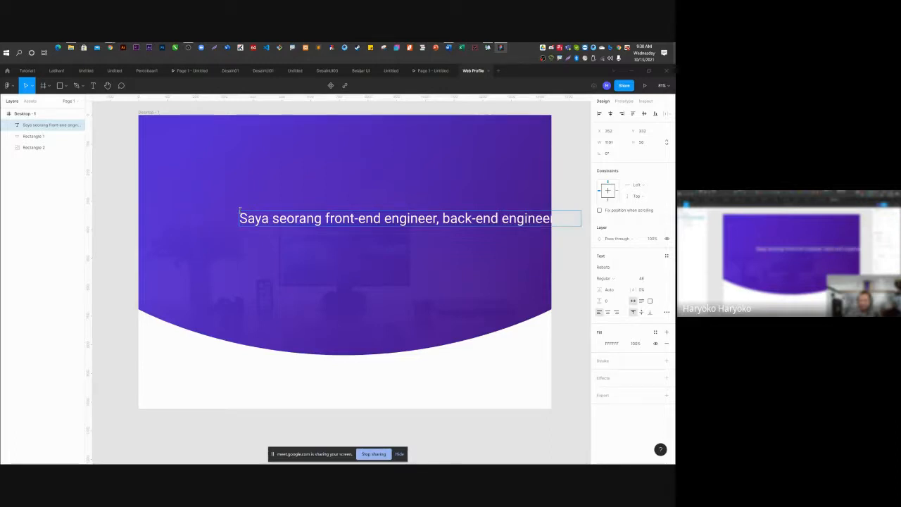
pyautogui.write('Iig')
pyautogui.click(112, 188)
# Narrow the heading's text box so it wraps onto two lines inside the frame, and center-align the text.
pyautogui.scroll(-3, 125, 202)
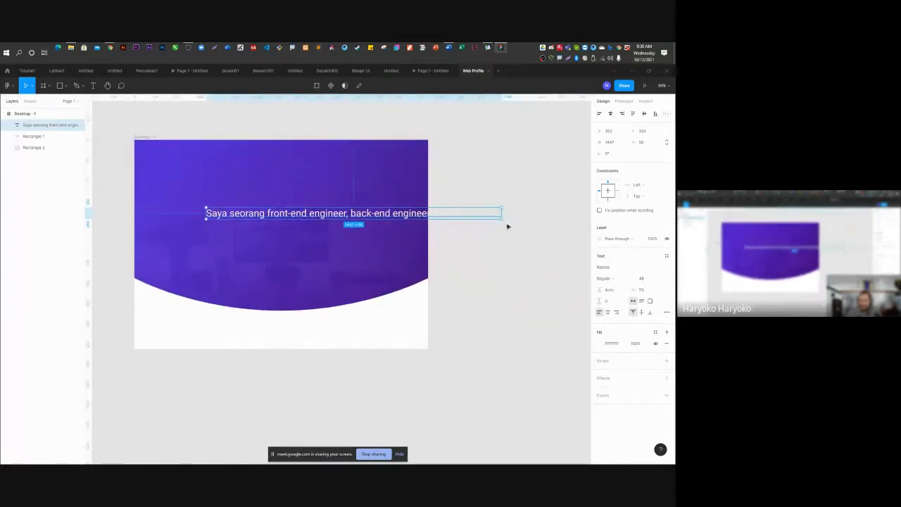
pyautogui.moveTo(501, 219); pyautogui.dragTo(393, 230)
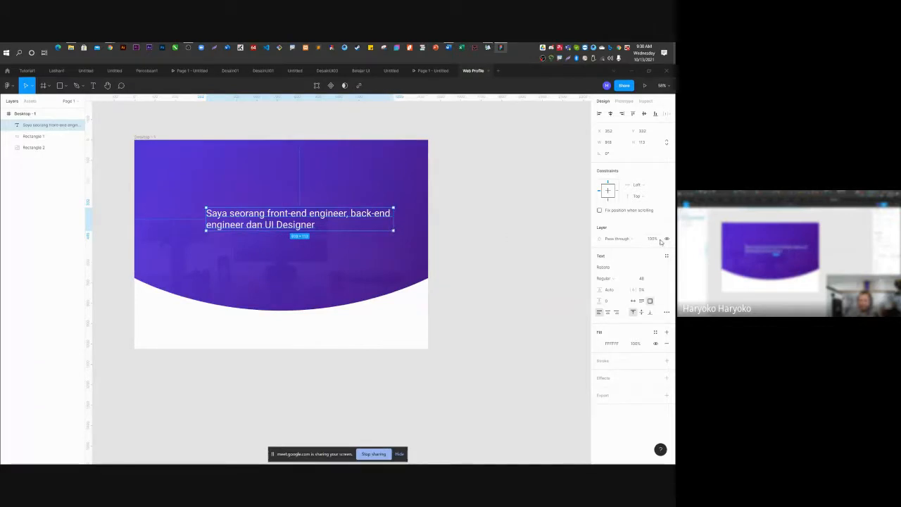
pyautogui.click(607, 313)
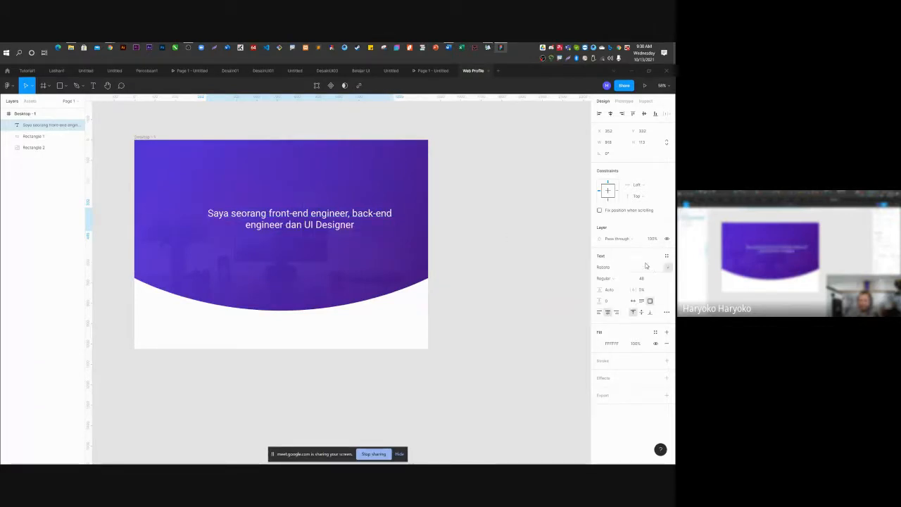
# Change the heading's font to Open Sans in the ExtraBold weight.
pyautogui.click(667, 269)
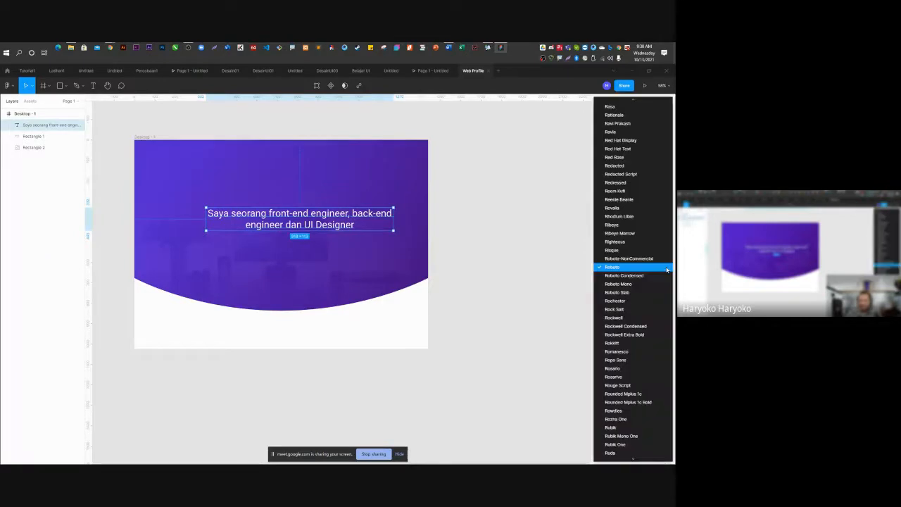
pyautogui.scroll(5, 667, 269)
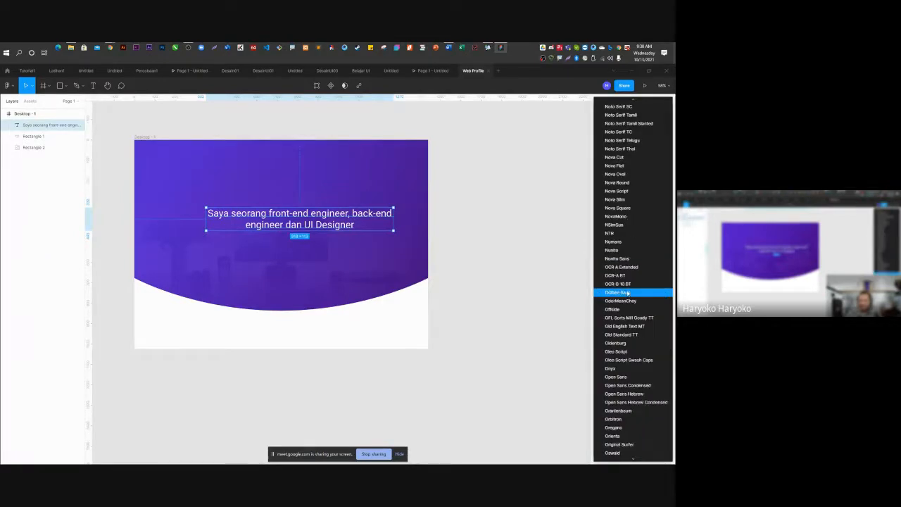
pyautogui.click(628, 378)
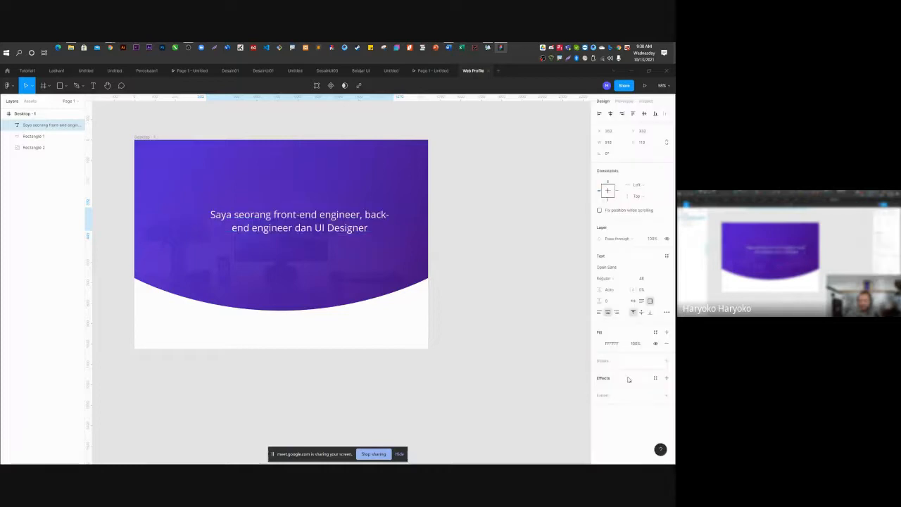
pyautogui.click(619, 278)
pyautogui.click(615, 303)
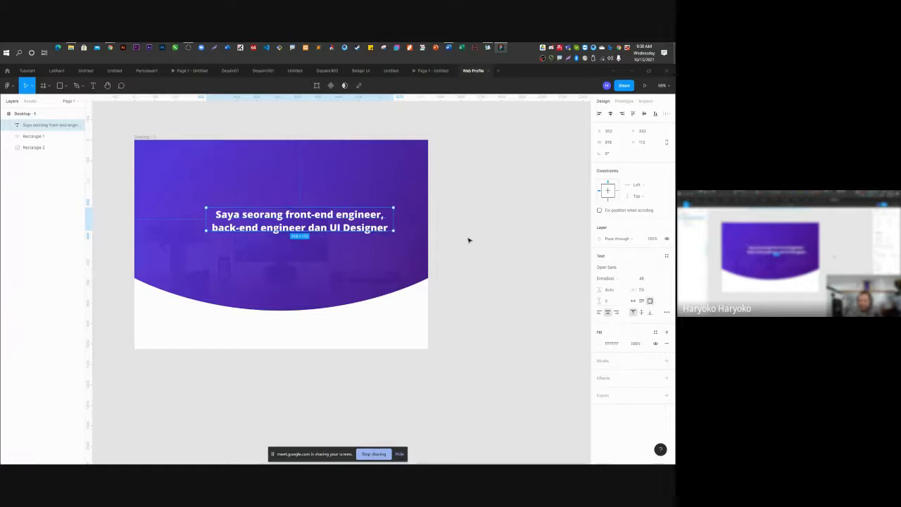
# Move the heading higher in the hero, widen its text box to about 1090 px and center it horizontally in the frame.
pyautogui.moveTo(317, 215); pyautogui.dragTo(289, 192)
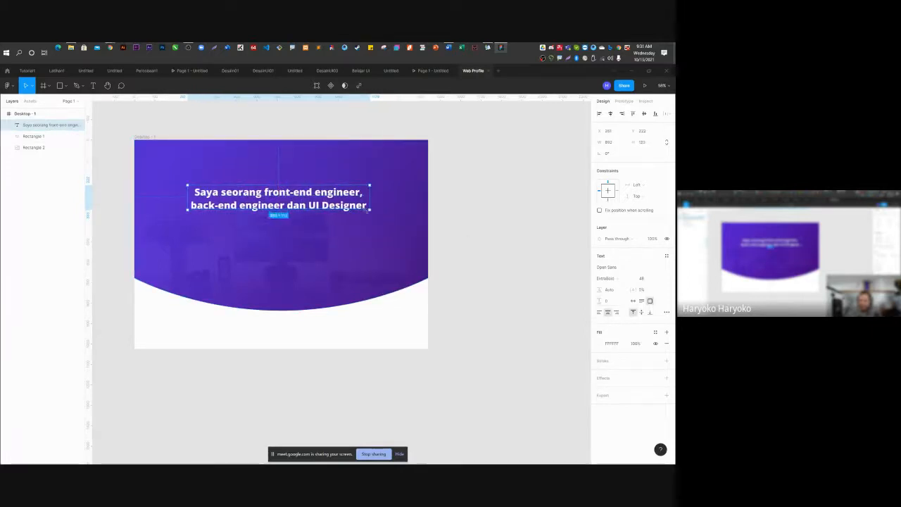
pyautogui.moveTo(372, 210); pyautogui.dragTo(409, 211)
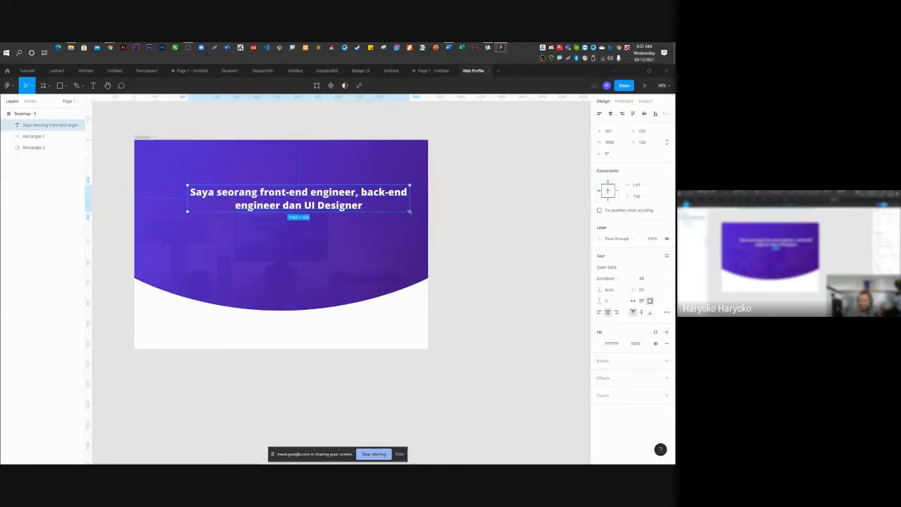
pyautogui.click(609, 114)
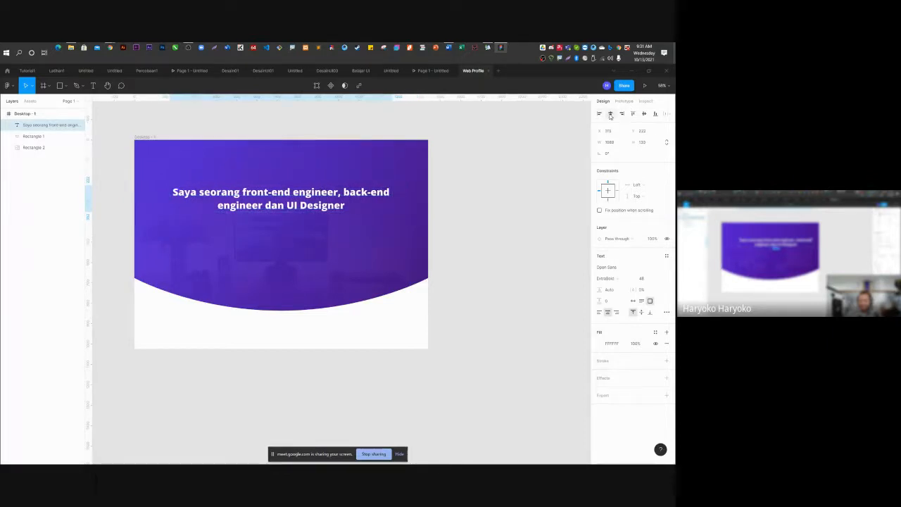
pyautogui.click(488, 197)
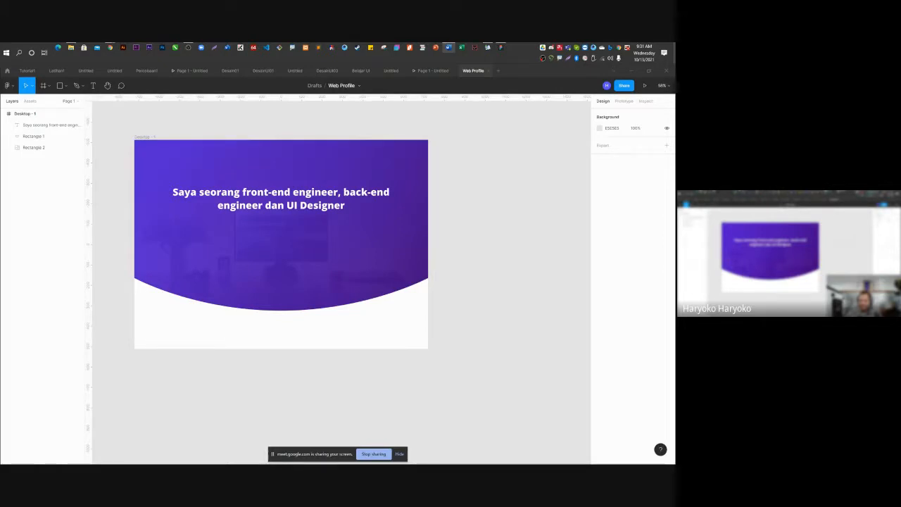
# Increase the heading's line height to spread its two lines further apart.
pyautogui.click(328, 201)
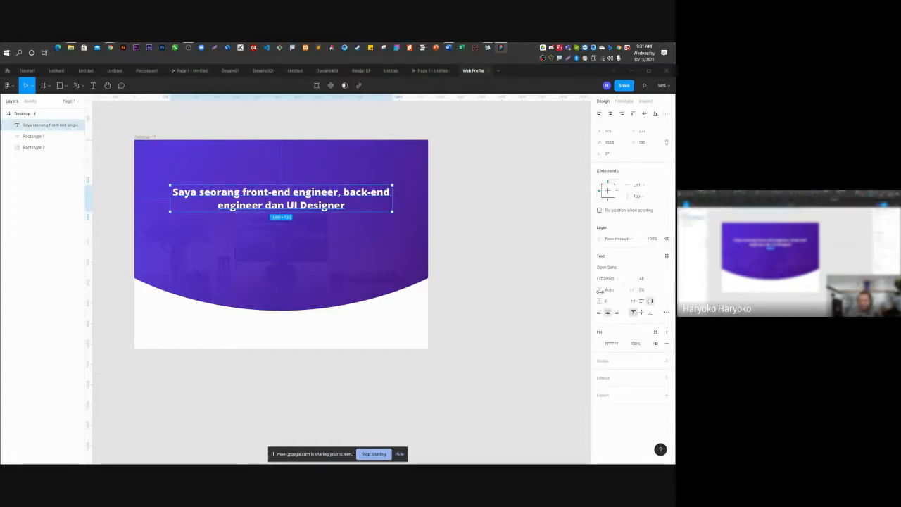
pyautogui.moveTo(600, 290); pyautogui.dragTo(364, 277)
pyautogui.click(474, 175)
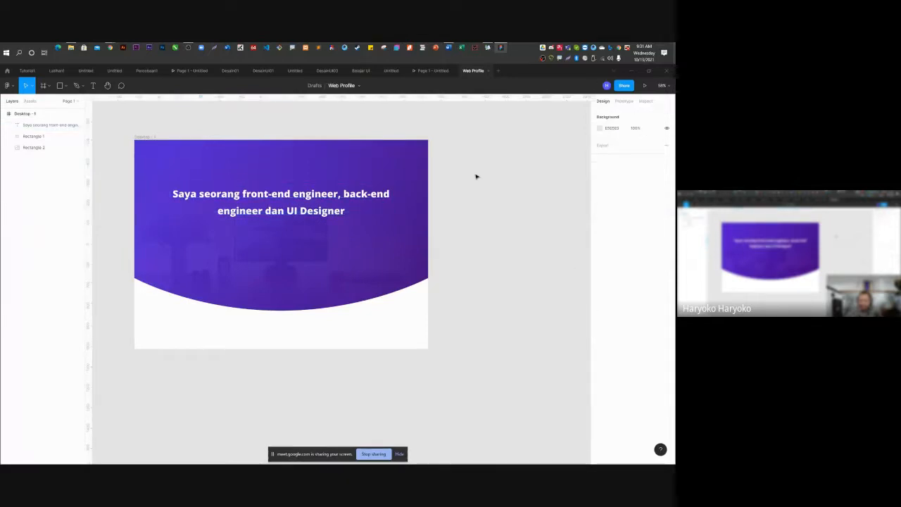
# Add a text layer below the heading reading "Sejak 10 tahun saya memulai programming".
pyautogui.click(91, 86)
pyautogui.click(246, 223)
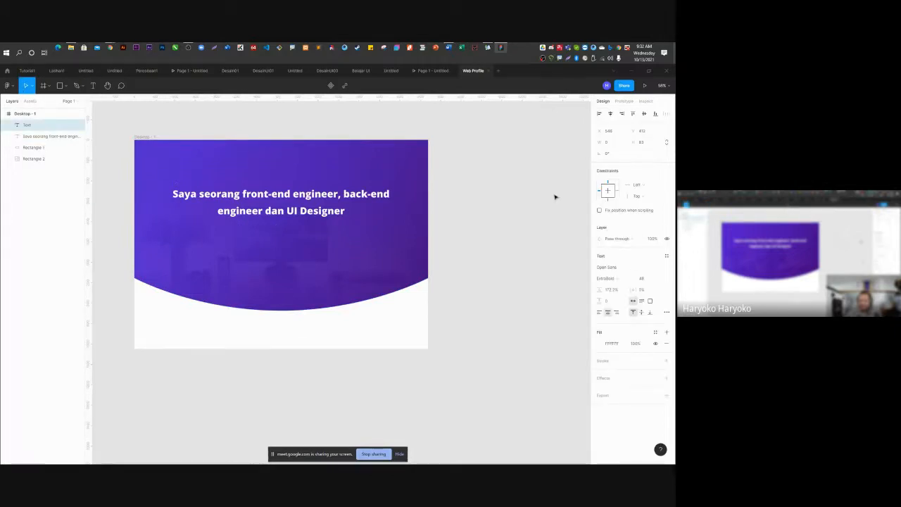
pyautogui.write('Sejak')
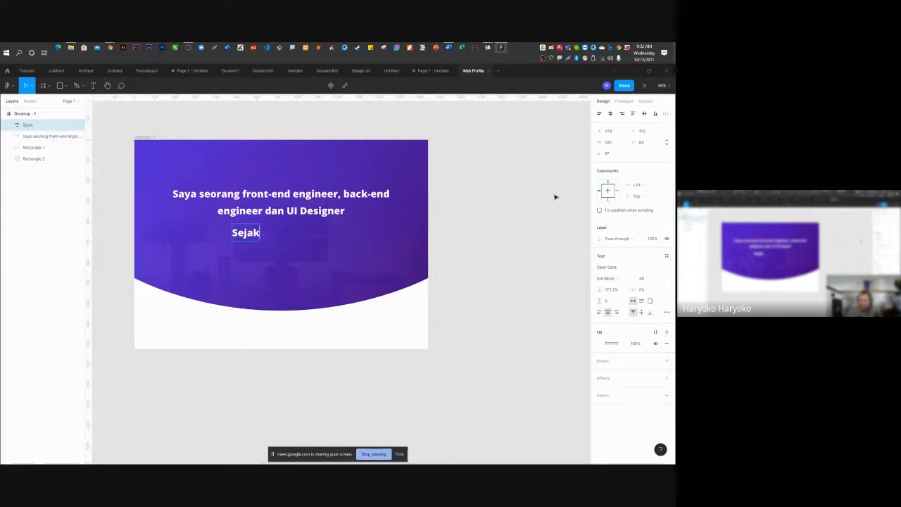
pyautogui.write(' 10')
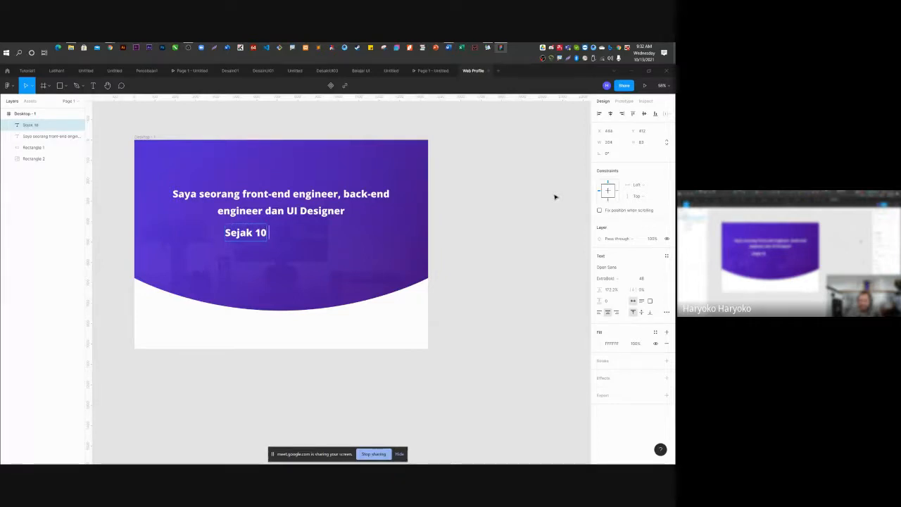
pyautogui.write(' tahu')
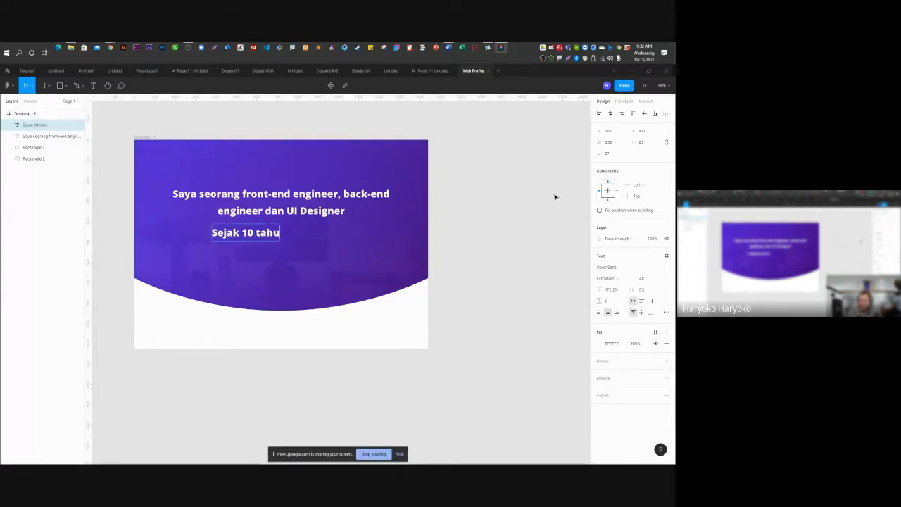
pyautogui.write('n sa')
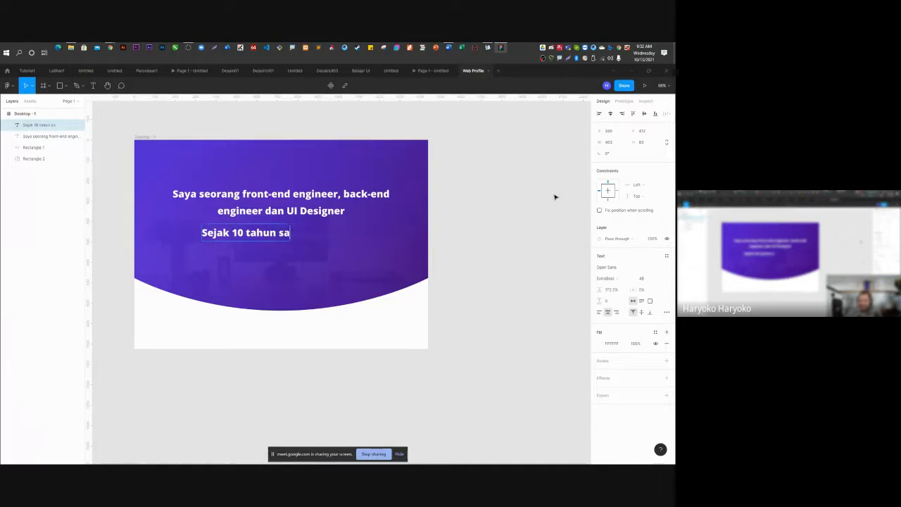
pyautogui.write('ya memul')
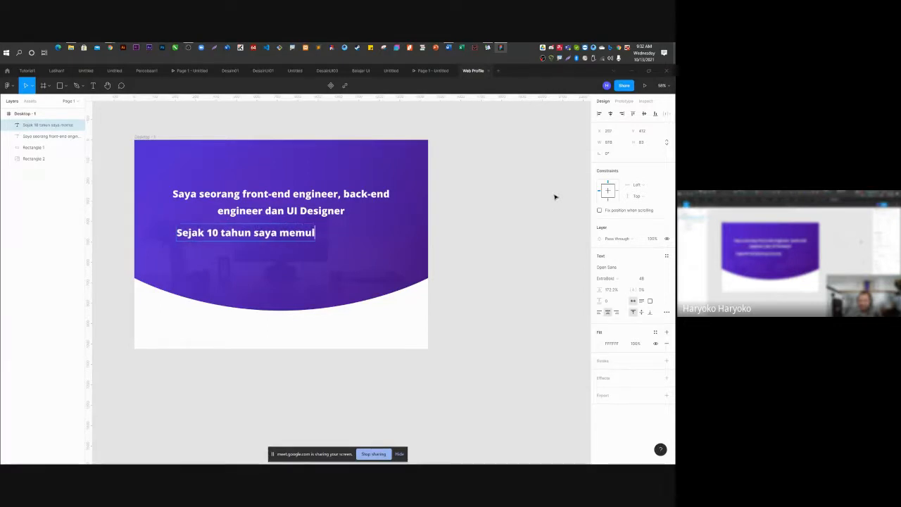
pyautogui.write('ai programming')
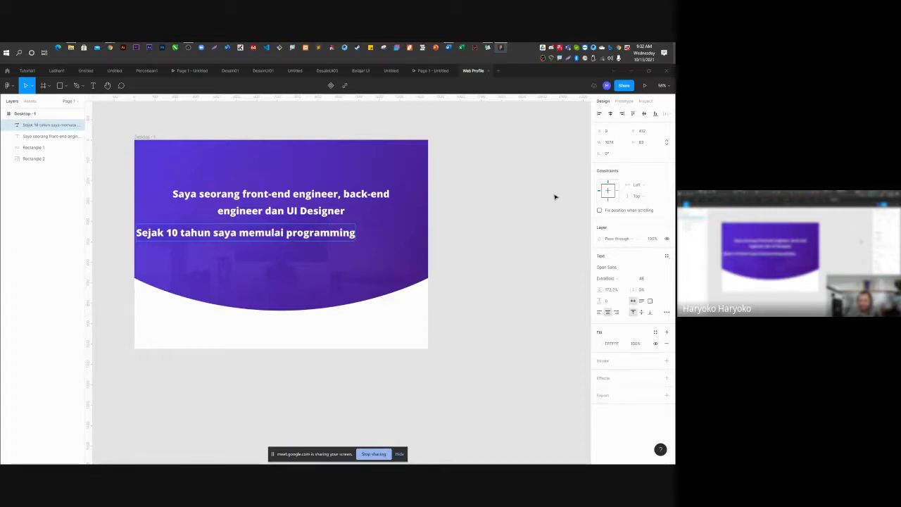
# Extend the new text with a second sentence, "Sejak 3 tahun saya memulai UI Design.", ending the first with a period.
pyautogui.write('. Sej')
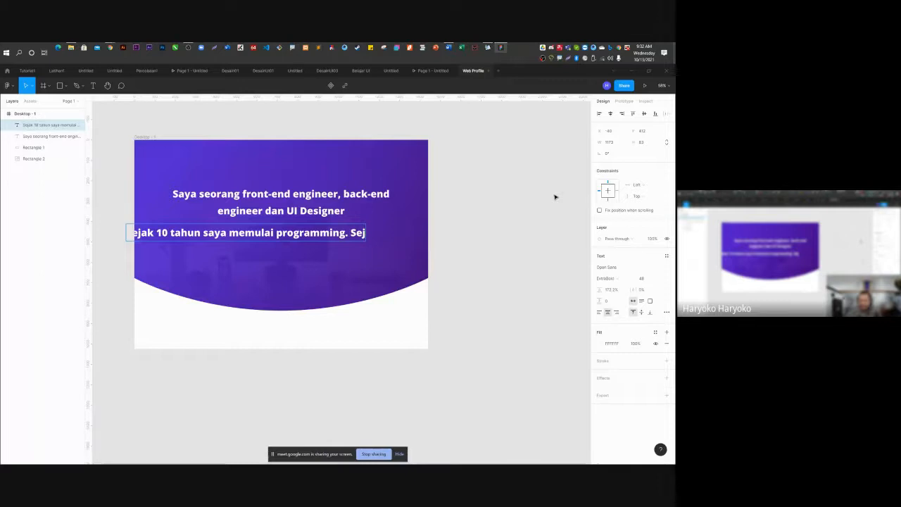
pyautogui.write('ak')
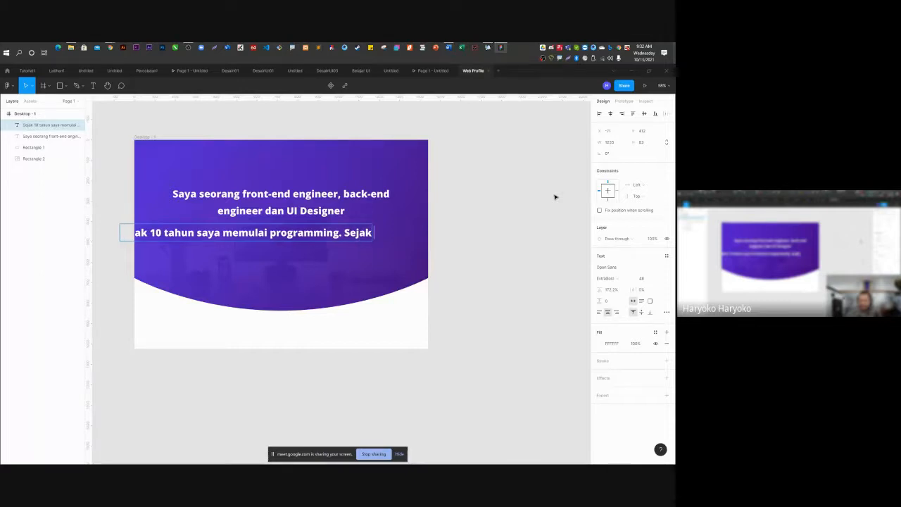
pyautogui.write(' 3')
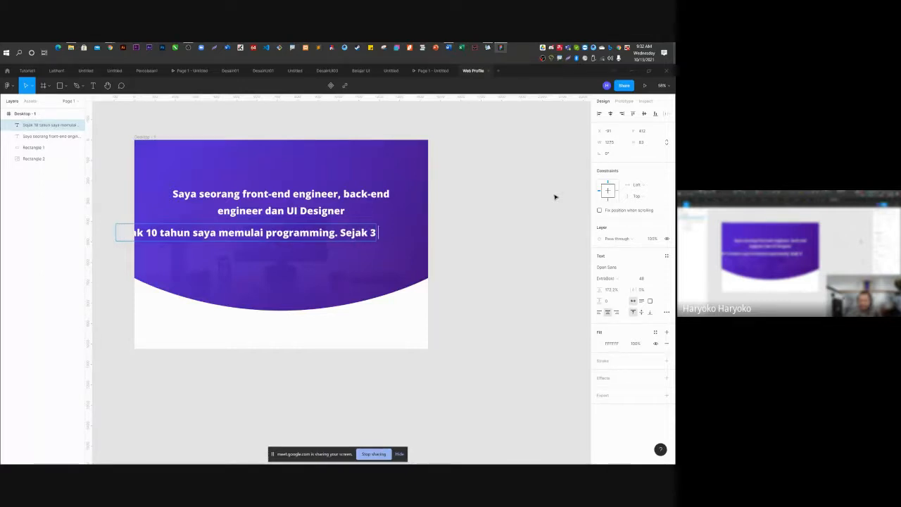
pyautogui.write(' tahun')
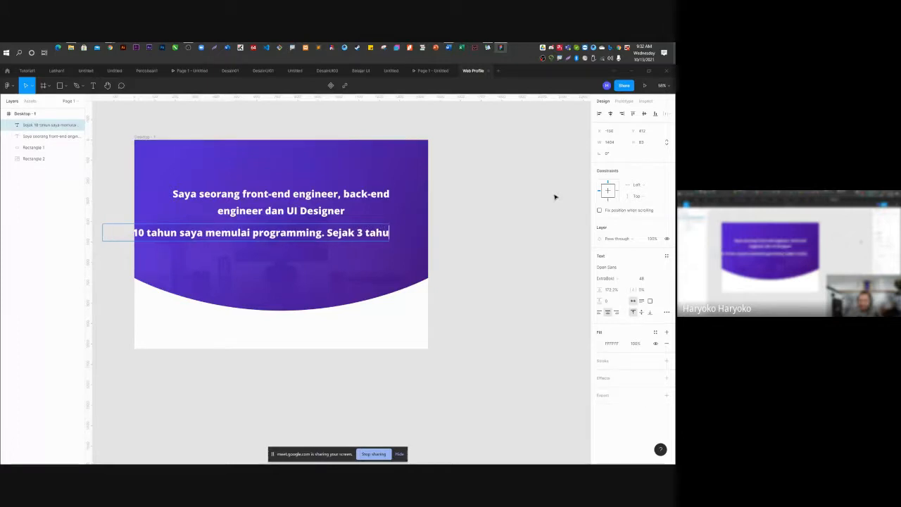
pyautogui.write(' saya me')
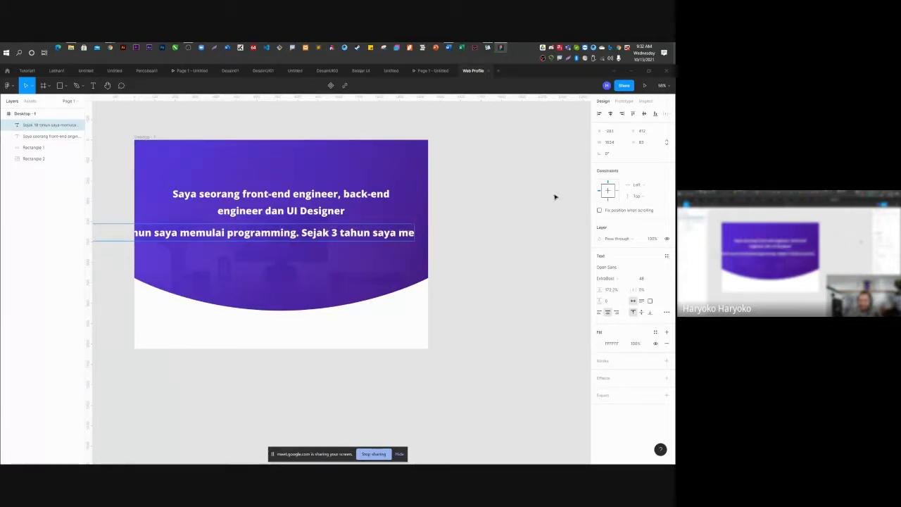
pyautogui.write('mulai des')
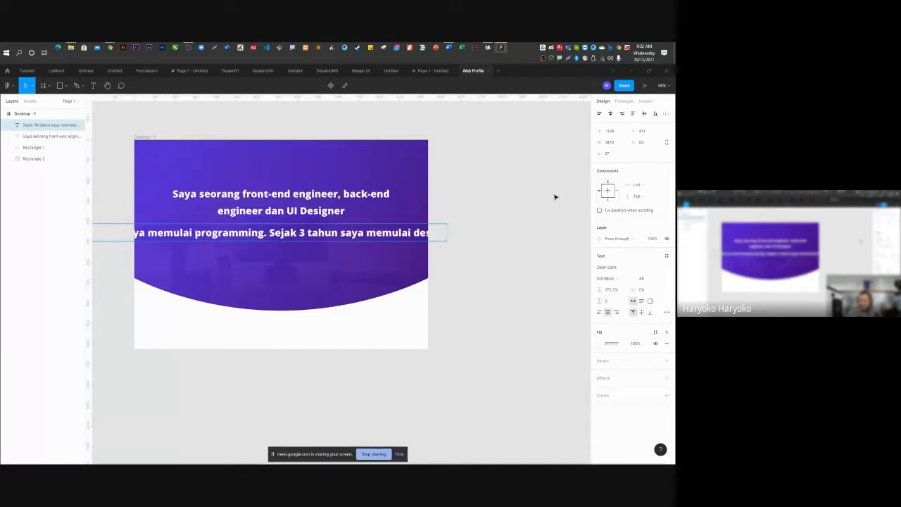
pyautogui.write('.')
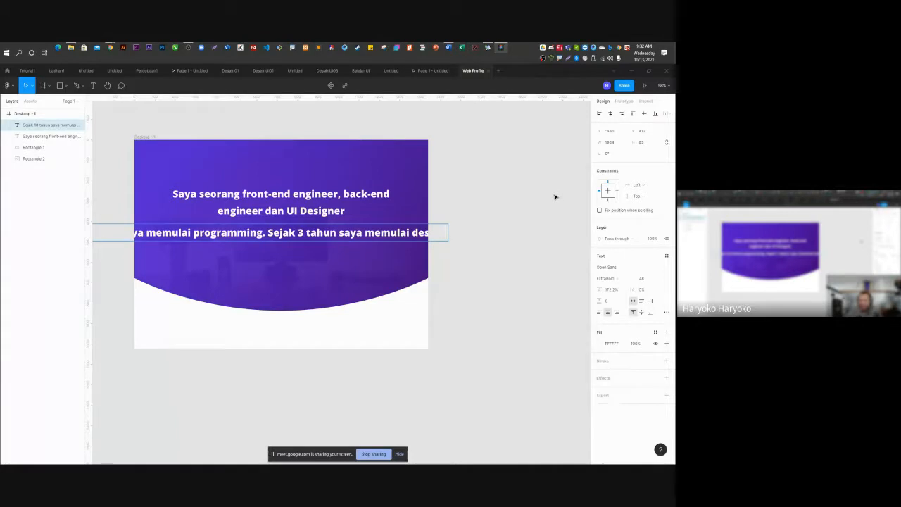
pyautogui.press('BackSpace')
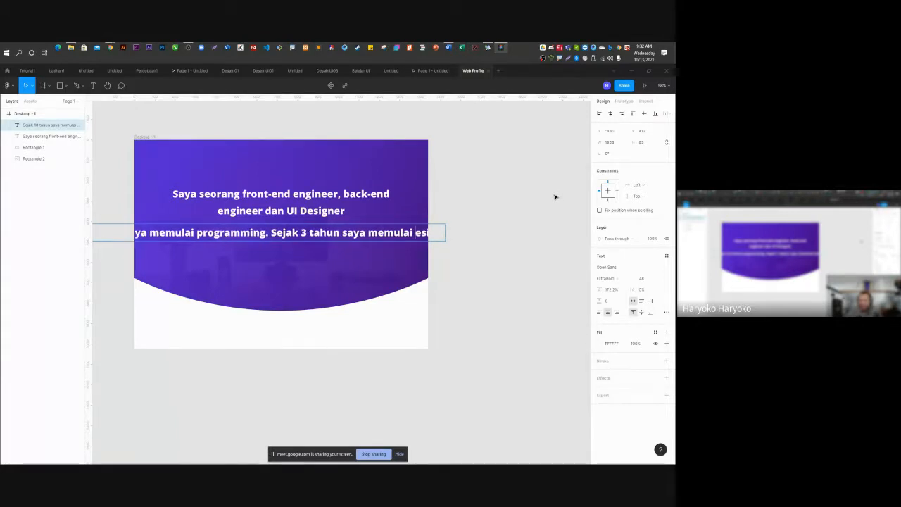
pyautogui.write('UI d')
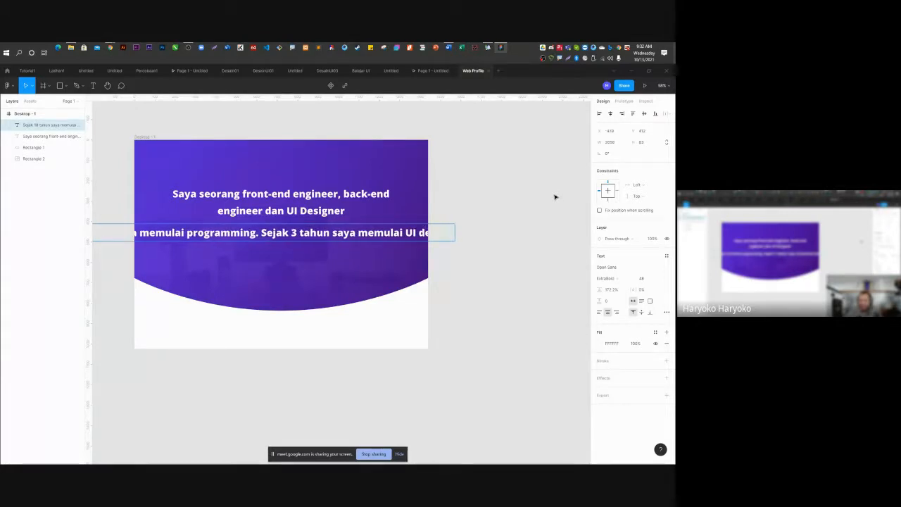
pyautogui.write('D')
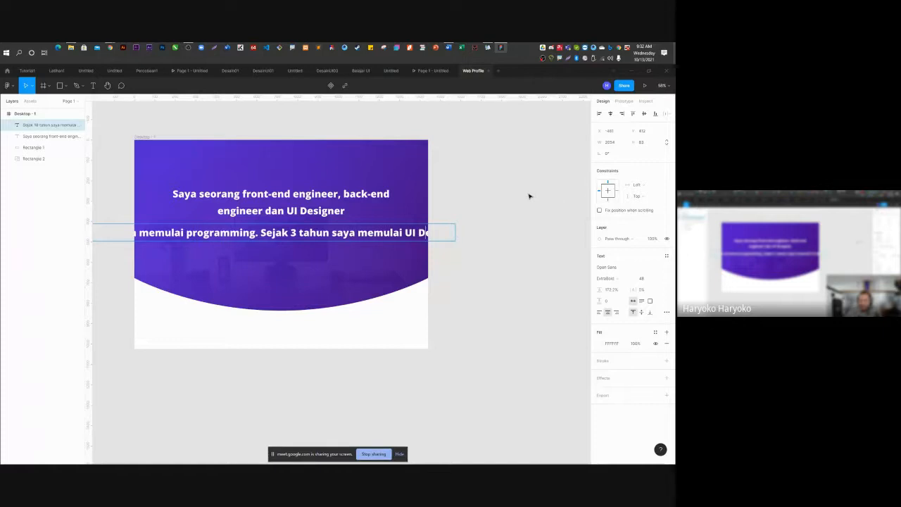
pyautogui.press('Escape')
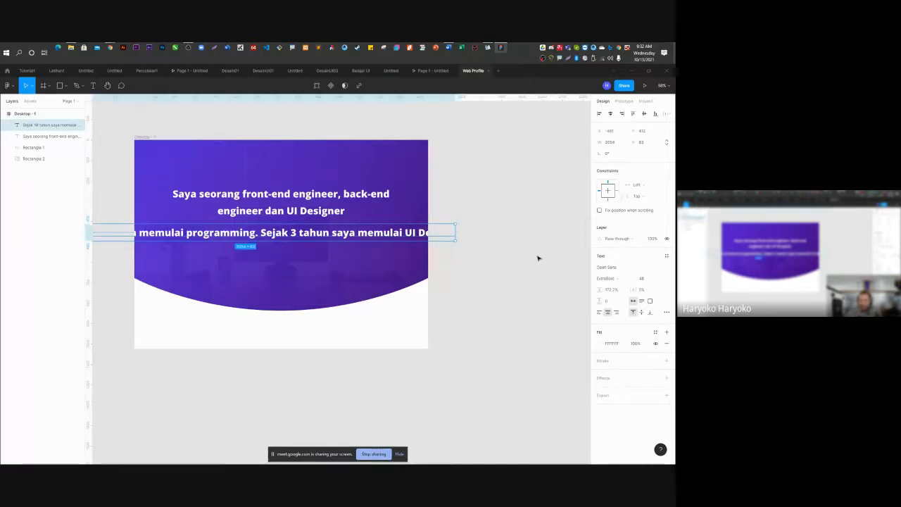
# Set the intro text's weight to Regular and narrow its text box to about 1055 px so it wraps onto two lines.
pyautogui.click(620, 280)
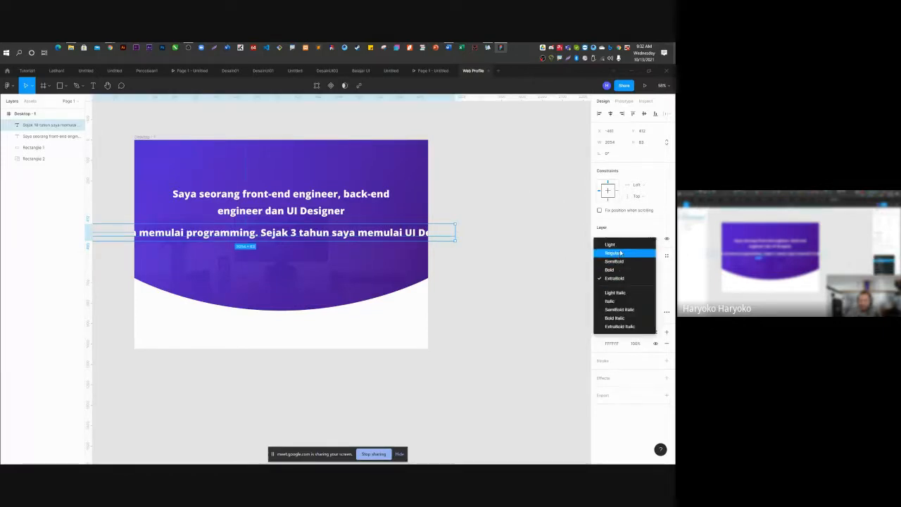
pyautogui.click(620, 254)
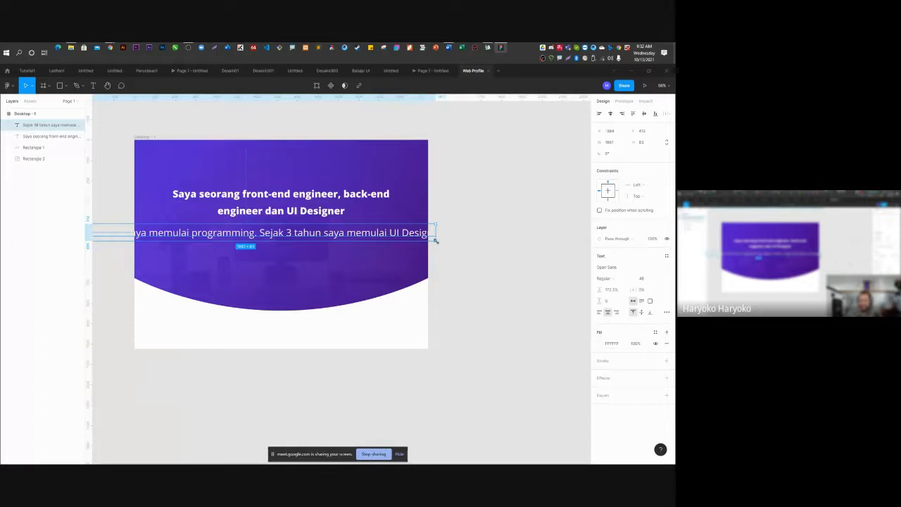
pyautogui.moveTo(435, 240); pyautogui.dragTo(272, 239)
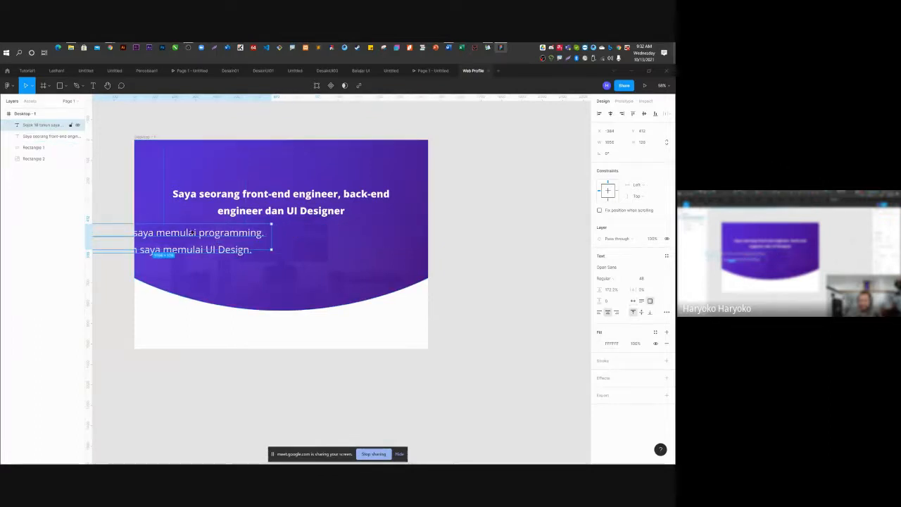
# Center the intro text horizontally in the frame just below the heading and set its font size to 18.
pyautogui.moveTo(194, 236); pyautogui.dragTo(313, 231)
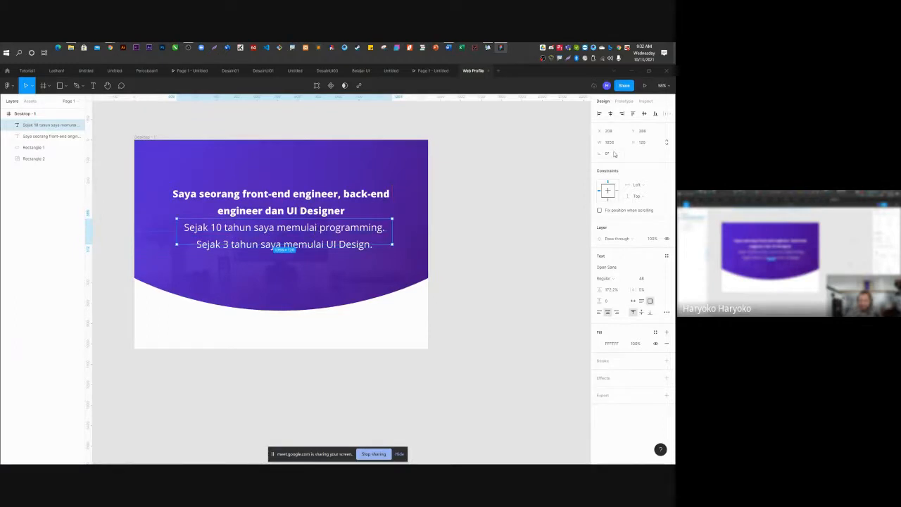
pyautogui.click(610, 114)
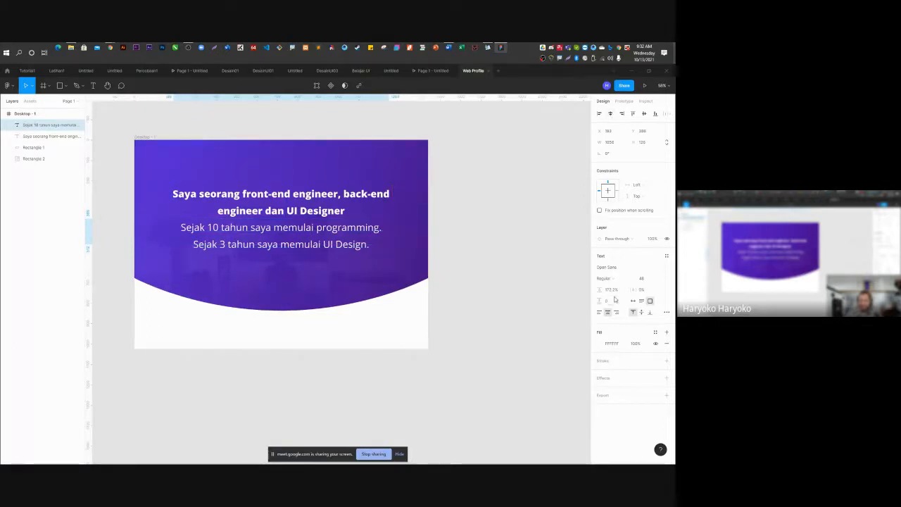
pyautogui.click(659, 278)
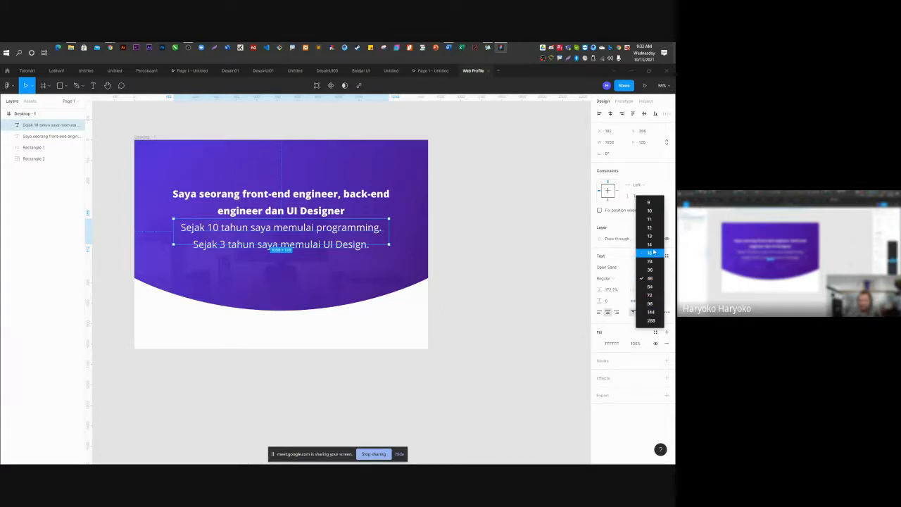
pyautogui.click(653, 252)
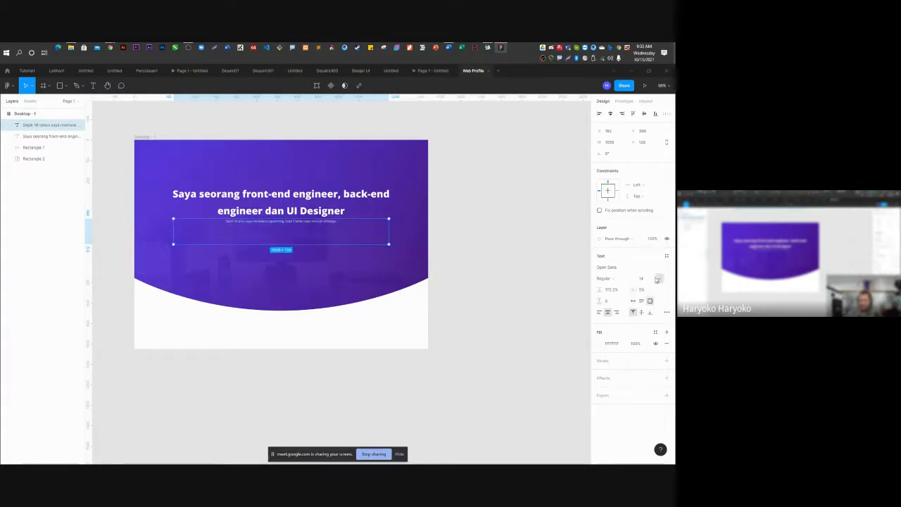
pyautogui.click(658, 279)
pyautogui.click(654, 287)
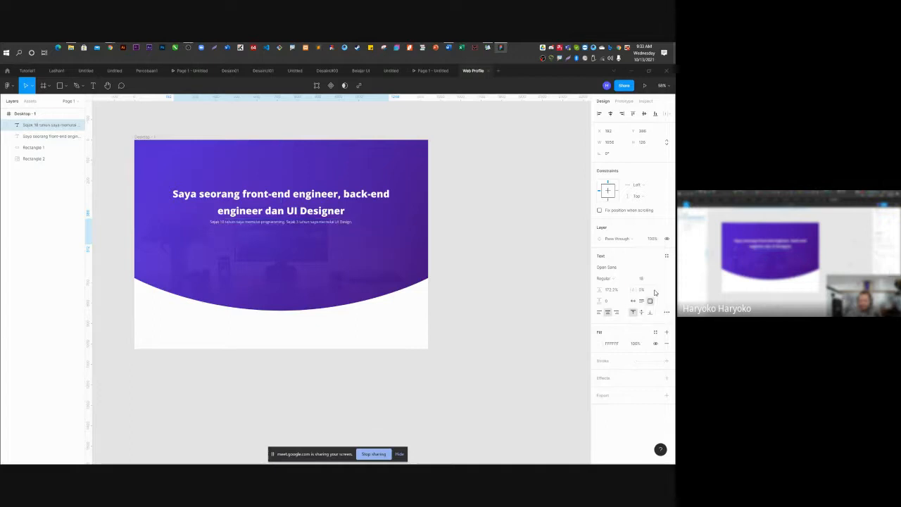
pyautogui.click(471, 264)
# Move the intro text slightly lower, shrink its text box to about 440 px wide on two lines, and center it in the frame.
pyautogui.scroll(6, 289, 227)
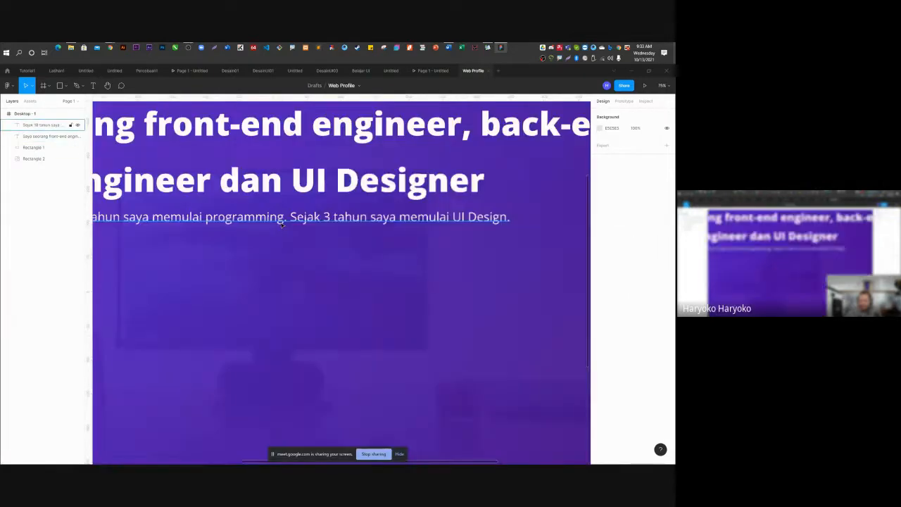
pyautogui.scroll(-3, 309, 236)
pyautogui.click(305, 230)
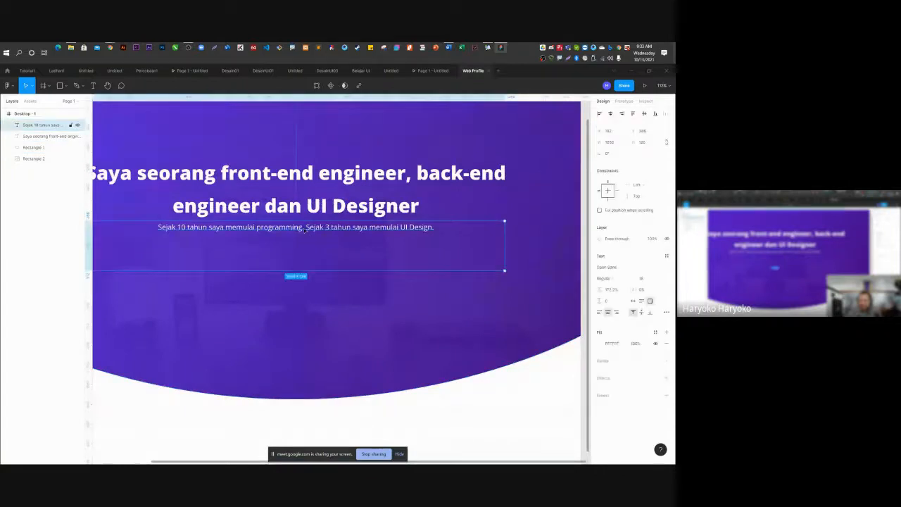
pyautogui.moveTo(305, 229); pyautogui.dragTo(304, 237)
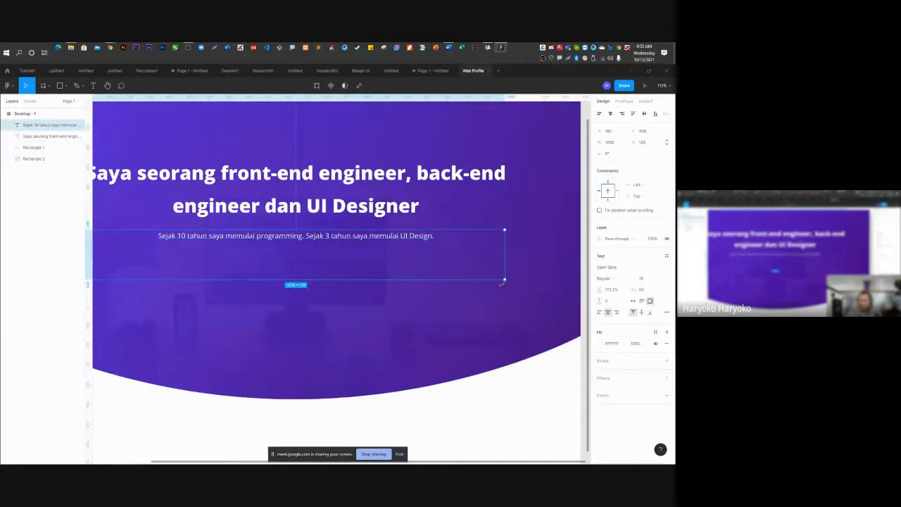
pyautogui.moveTo(504, 279); pyautogui.dragTo(348, 242)
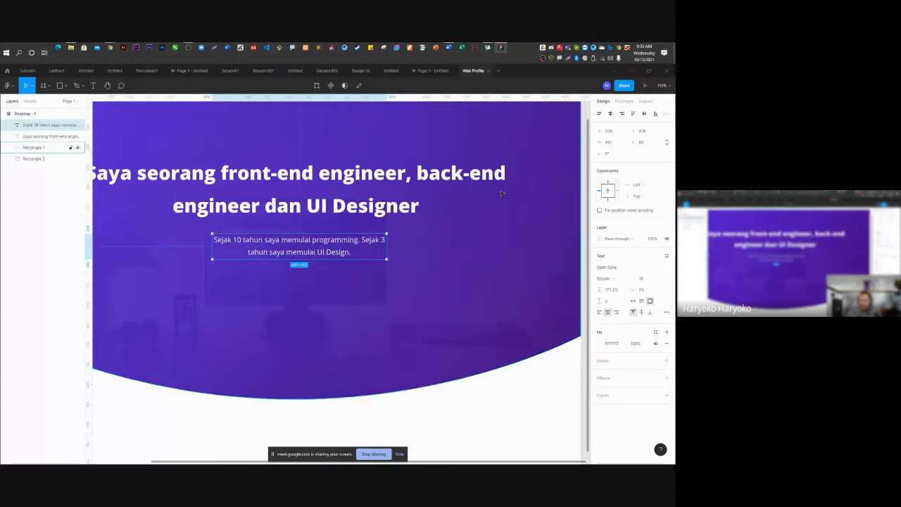
pyautogui.click(610, 113)
pyautogui.scroll(-3, 316, 271)
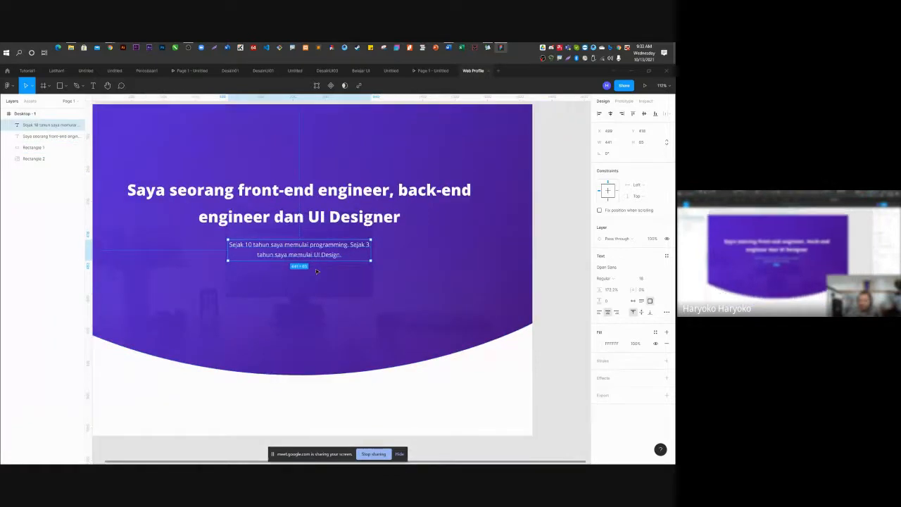
pyautogui.scroll(-3, 316, 271)
pyautogui.click(549, 211)
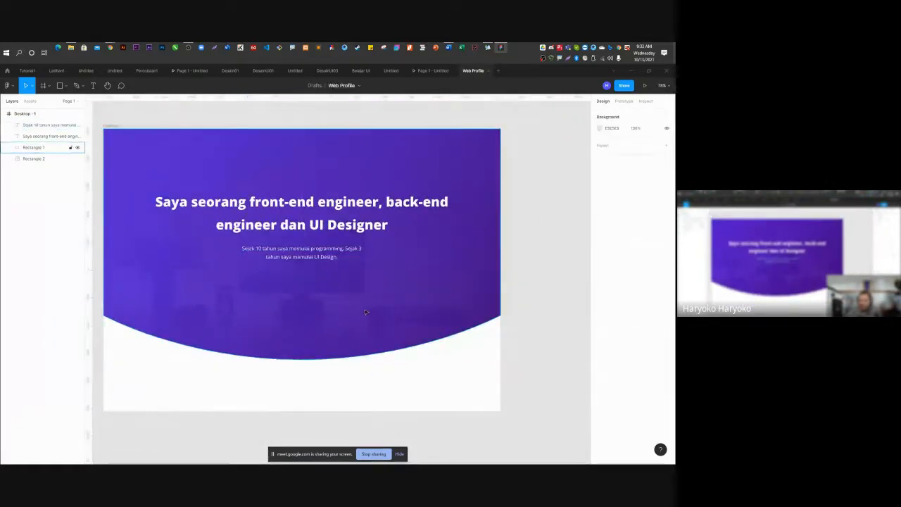
# Narrow the heading's text box to about 990 px and center it horizontally in the frame.
pyautogui.click(338, 225)
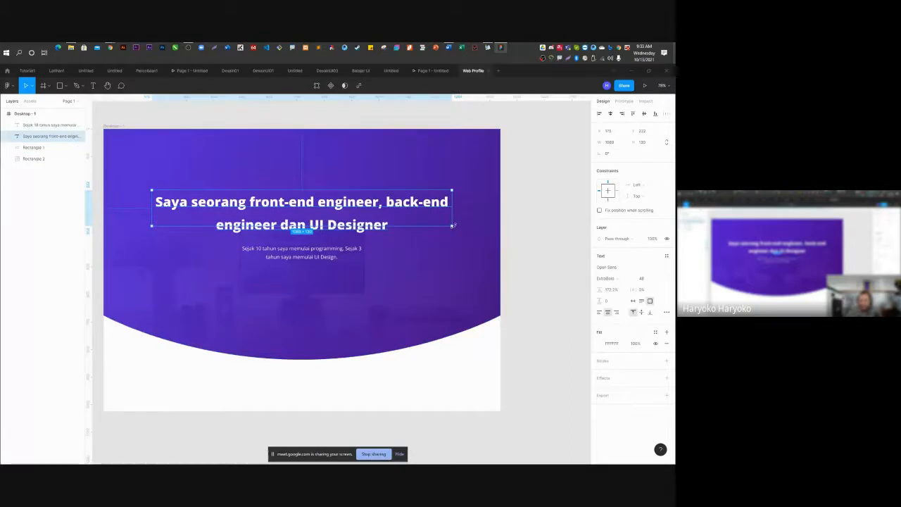
pyautogui.moveTo(448, 226); pyautogui.dragTo(424, 224)
pyautogui.click(611, 114)
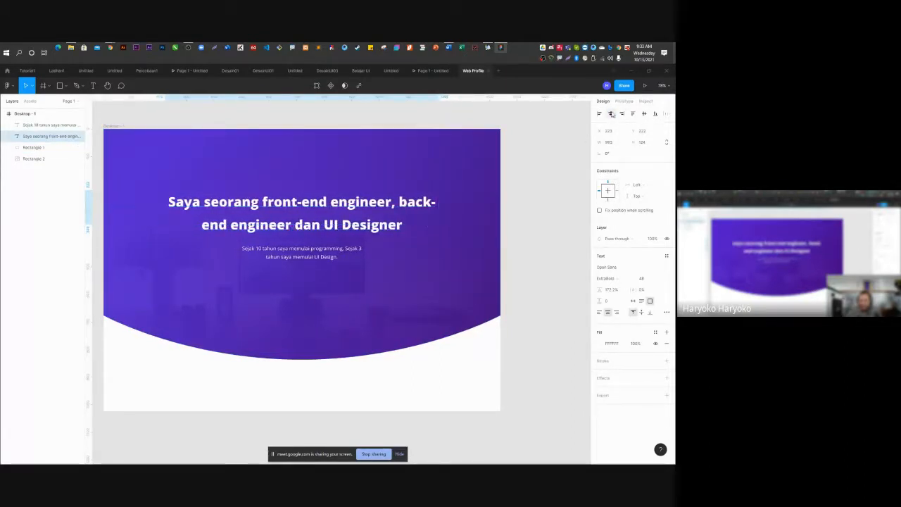
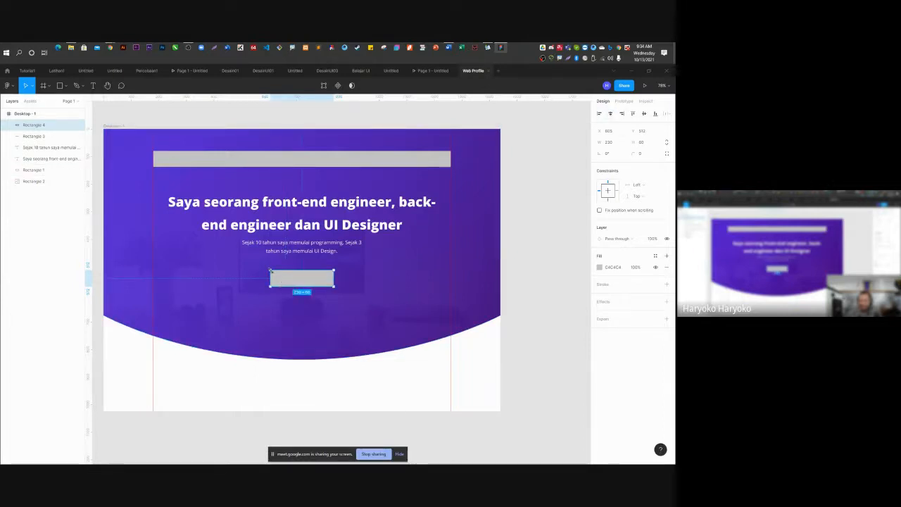
# Round the corners of the small gray button rectangle below the intro text to a full radius of 30.
pyautogui.moveTo(270, 270); pyautogui.dragTo(299, 291)
pyautogui.hotkey('ctrl', 'z')
pyautogui.scroll(5, 273, 285)
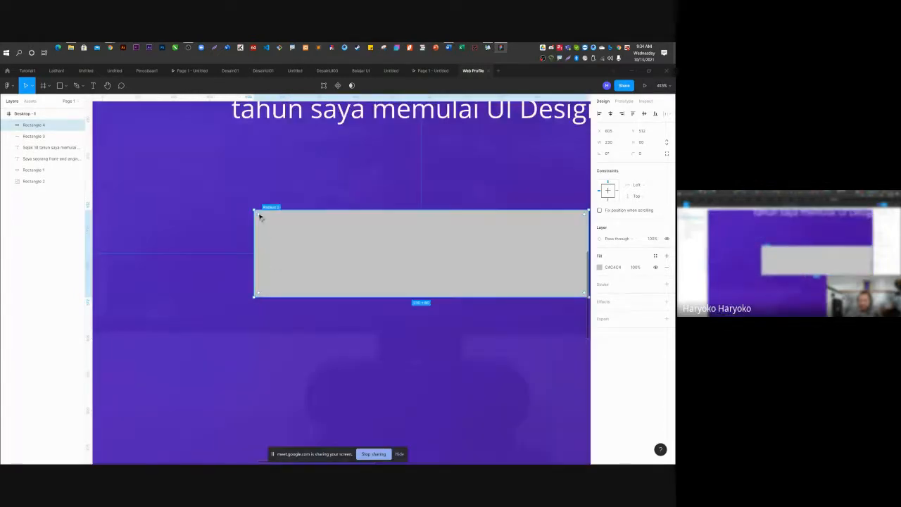
pyautogui.moveTo(258, 214); pyautogui.dragTo(371, 300)
pyautogui.scroll(-10, 253, 283)
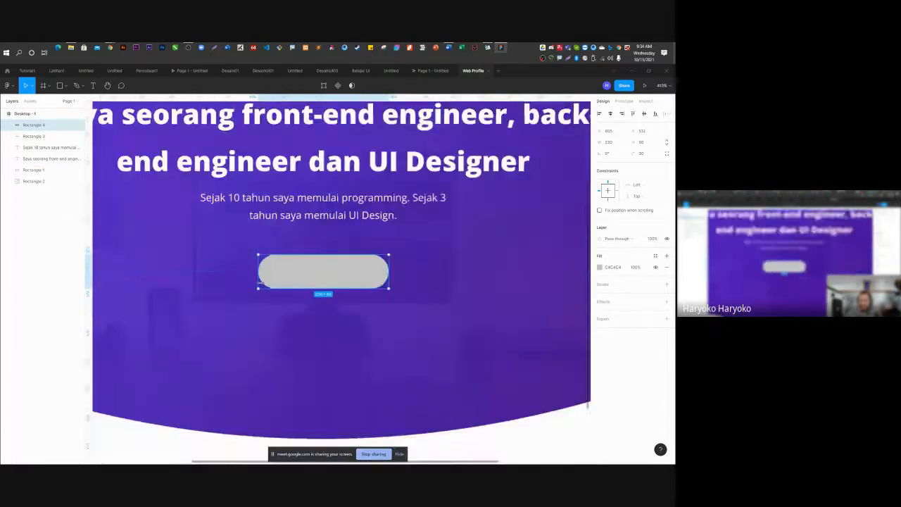
pyautogui.scroll(4, 221, 278)
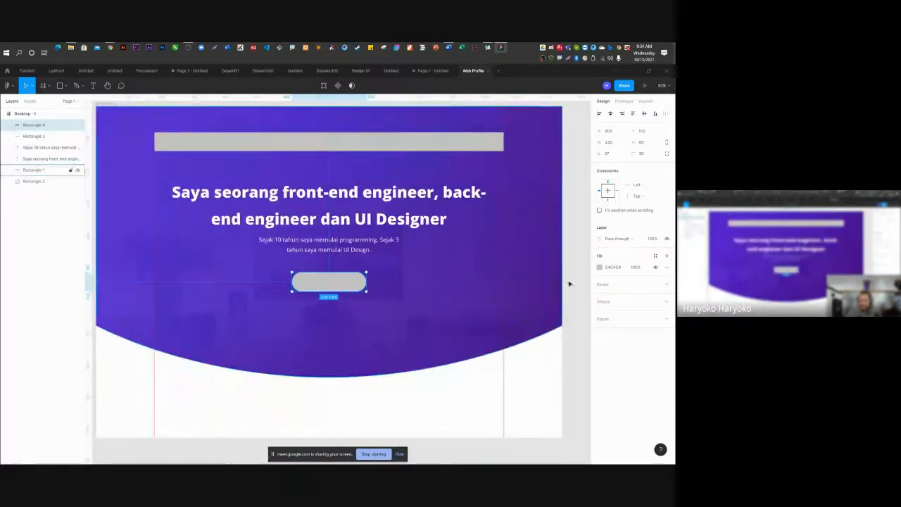
# Change the button rectangle's solid fill from gray to bright yellow.
pyautogui.click(600, 268)
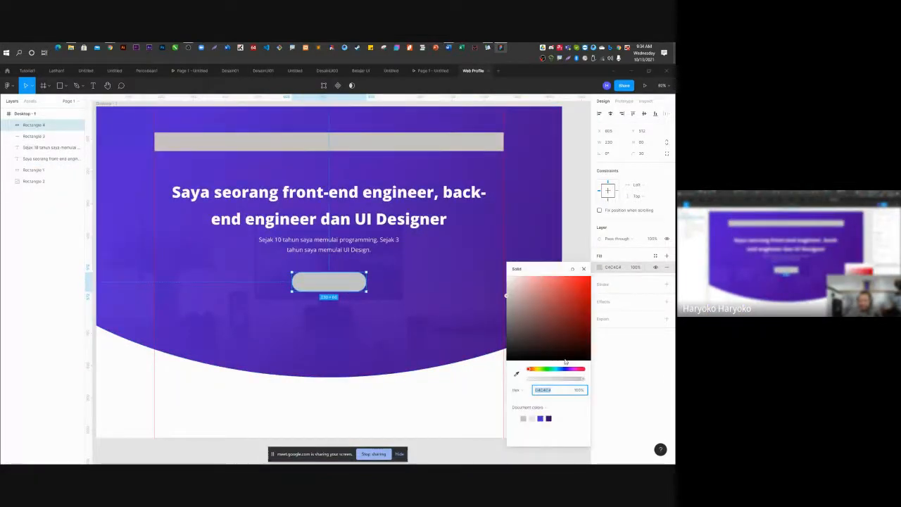
pyautogui.click(535, 371)
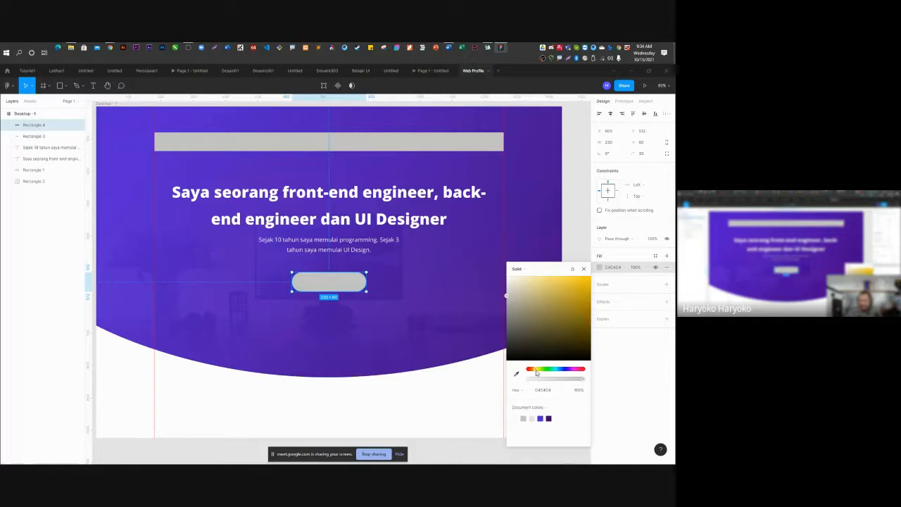
pyautogui.click(589, 278)
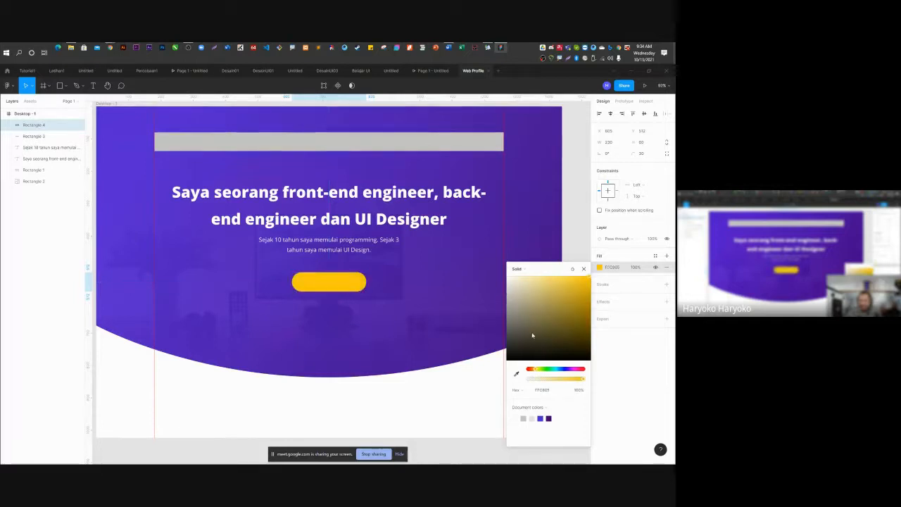
pyautogui.click(582, 269)
# Add the text "Pelajari" beside the yellow button and set its weight to Bold.
pyautogui.click(33, 169)
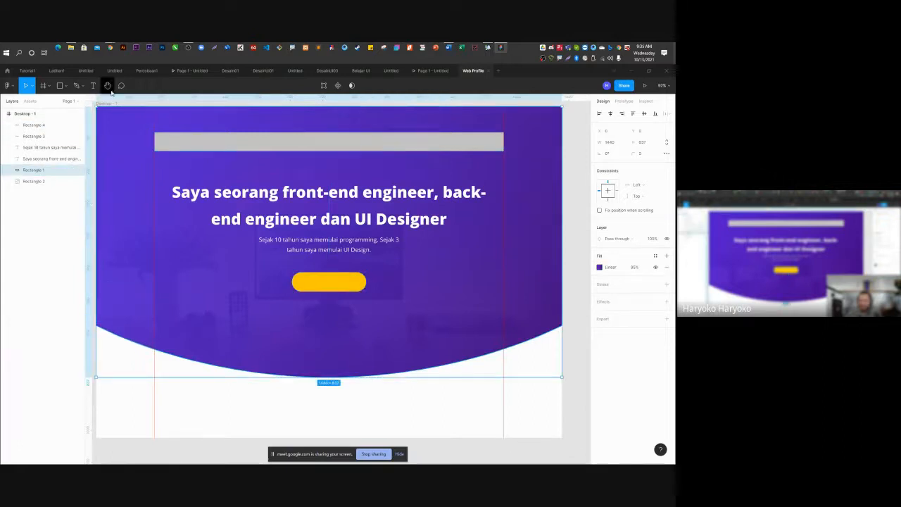
pyautogui.click(92, 85)
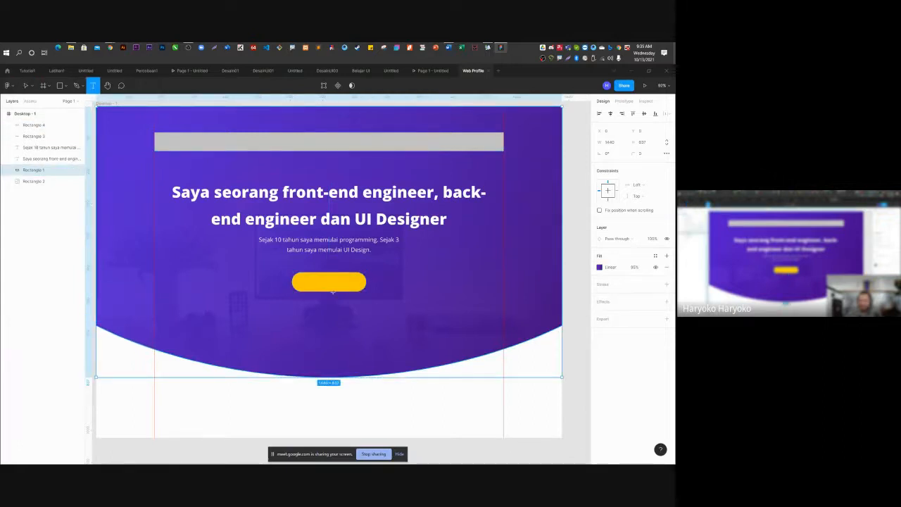
pyautogui.click(288, 268)
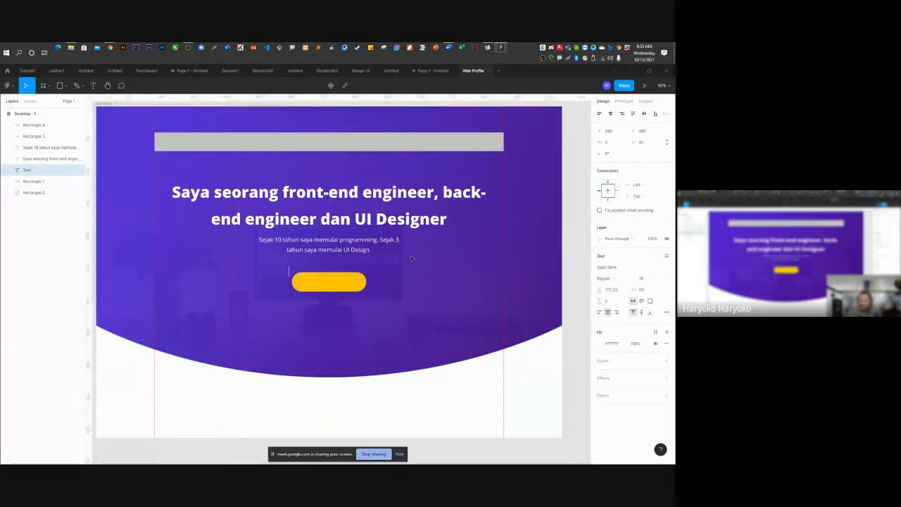
pyautogui.write('Pelajari')
pyautogui.click(624, 280)
pyautogui.click(622, 295)
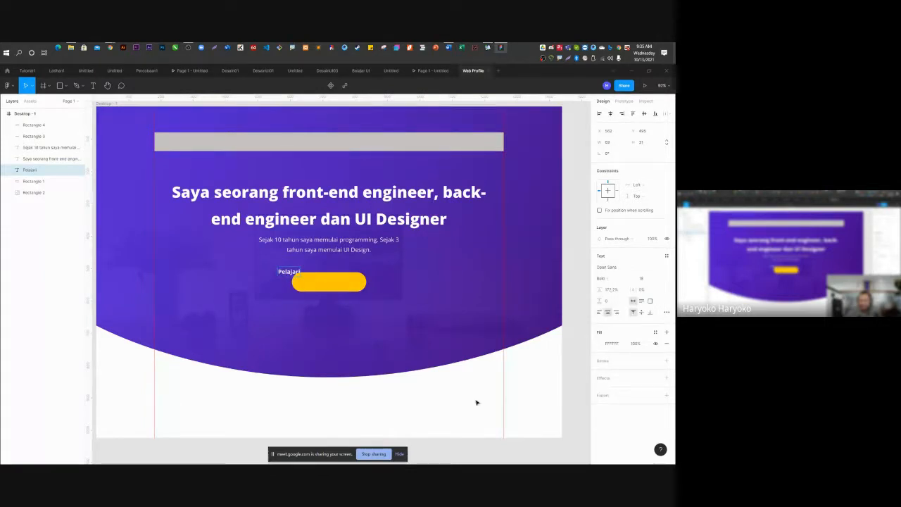
# Change the fill color of the "Pelajari" text to near-black.
pyautogui.click(600, 342)
pyautogui.click(525, 323)
pyautogui.moveTo(527, 331); pyautogui.dragTo(505, 378)
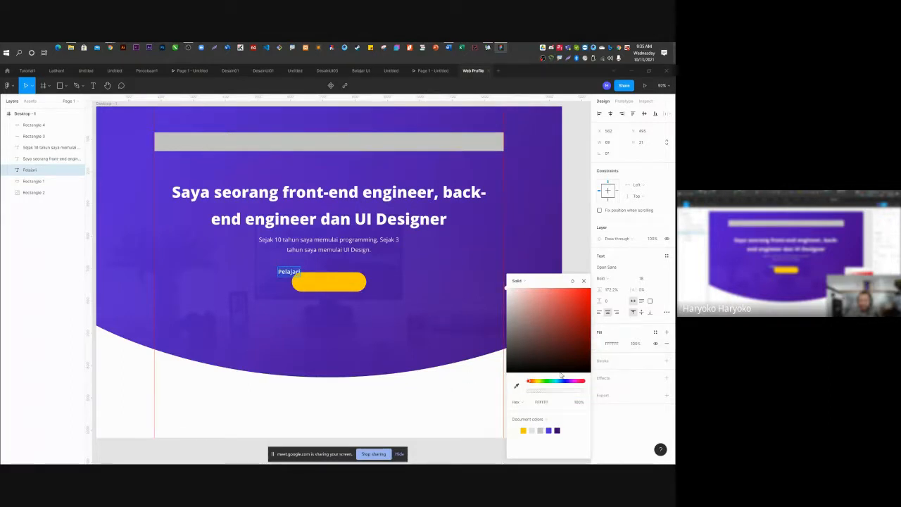
pyautogui.moveTo(529, 359); pyautogui.dragTo(513, 367)
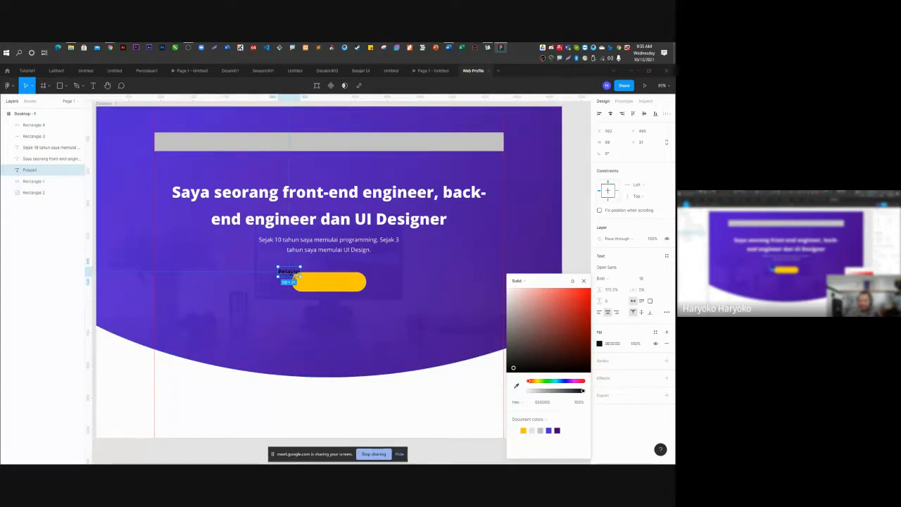
# Bring the "Pelajari" text to the front of the layers and place it on the middle of the yellow button.
pyautogui.hotkey('ctrl', 'shift', '\\')
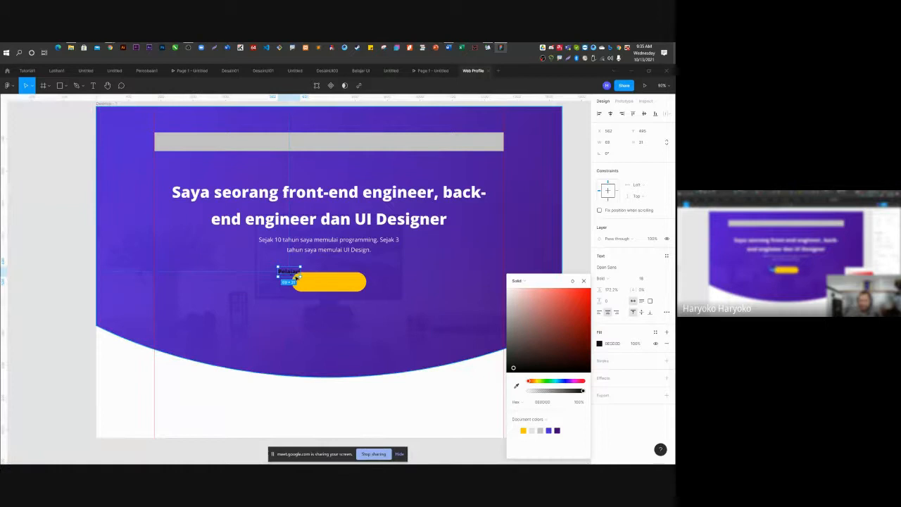
pyautogui.hotkey('ctrl', 'shift', '\\')
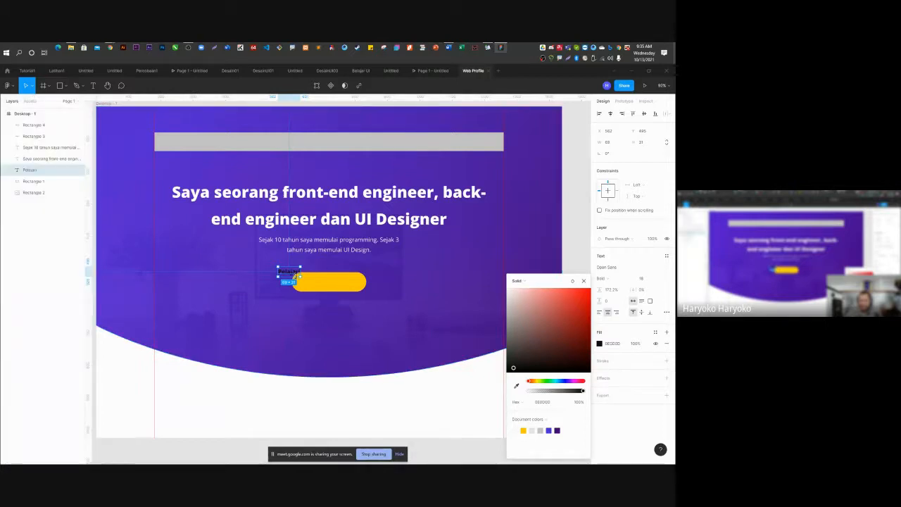
pyautogui.rightClick(292, 275)
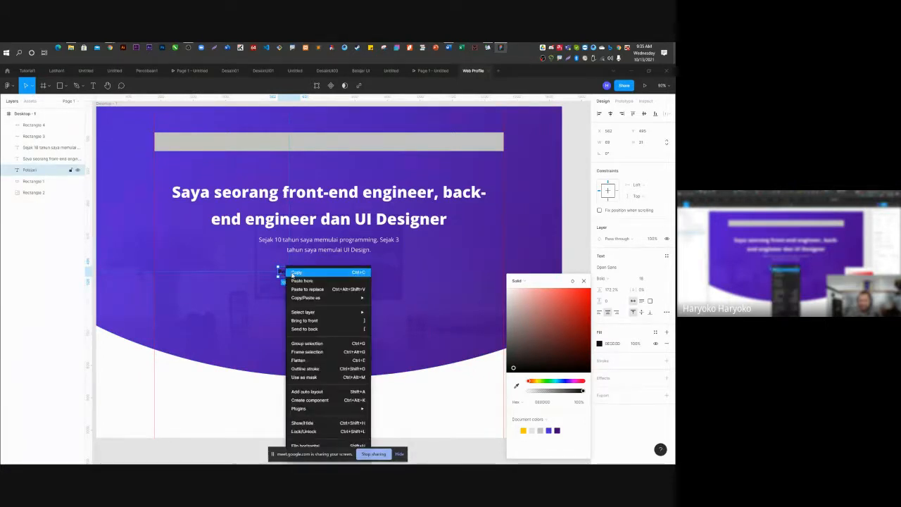
pyautogui.click(345, 321)
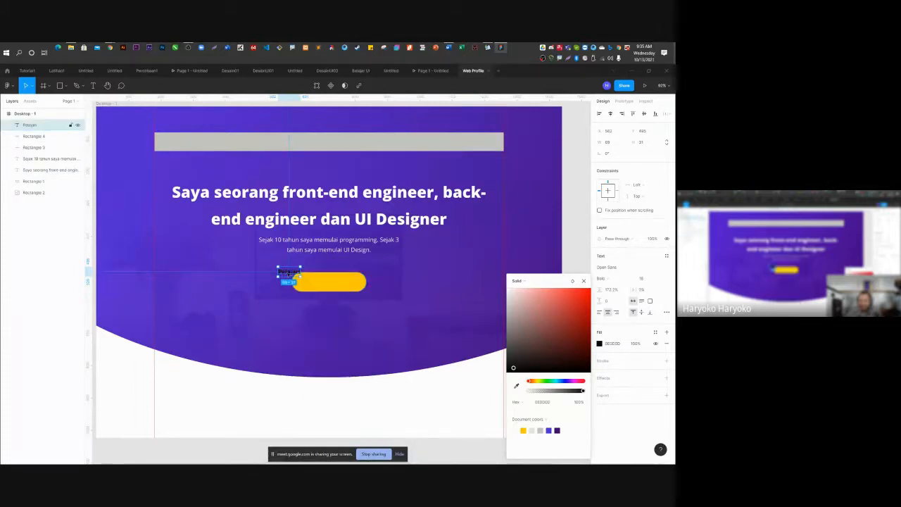
pyautogui.moveTo(316, 285); pyautogui.dragTo(335, 282)
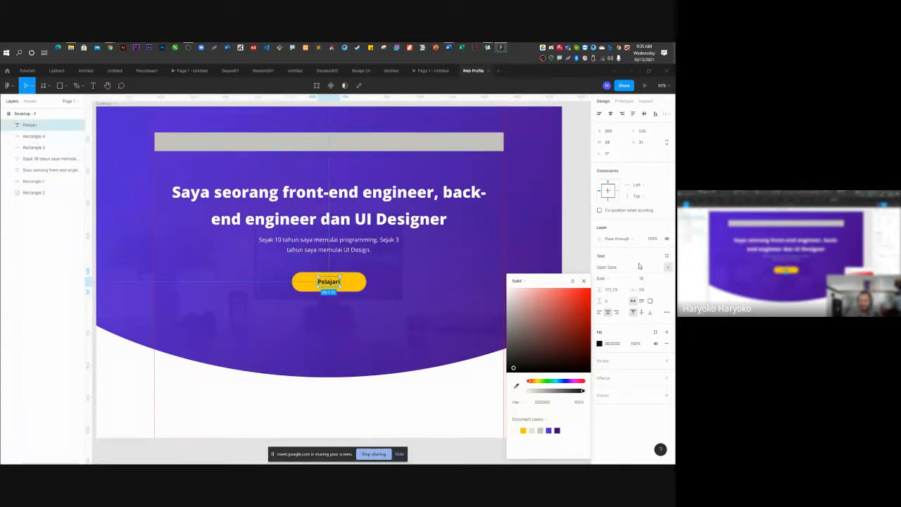
# Set the "Pelajari" text size to 24 and center it horizontally and vertically on the yellow button.
pyautogui.click(657, 279)
pyautogui.click(649, 286)
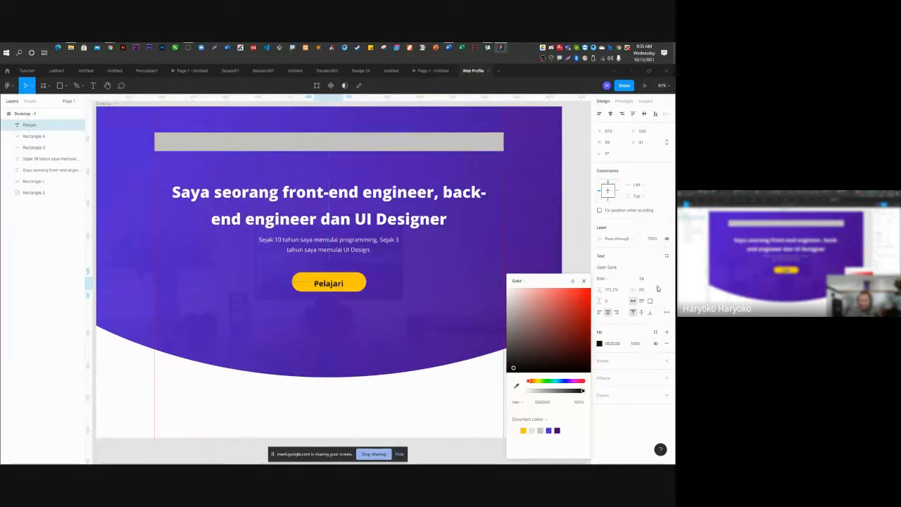
pyautogui.keyDown('shift'); pyautogui.click(363, 285); pyautogui.keyUp('shift')
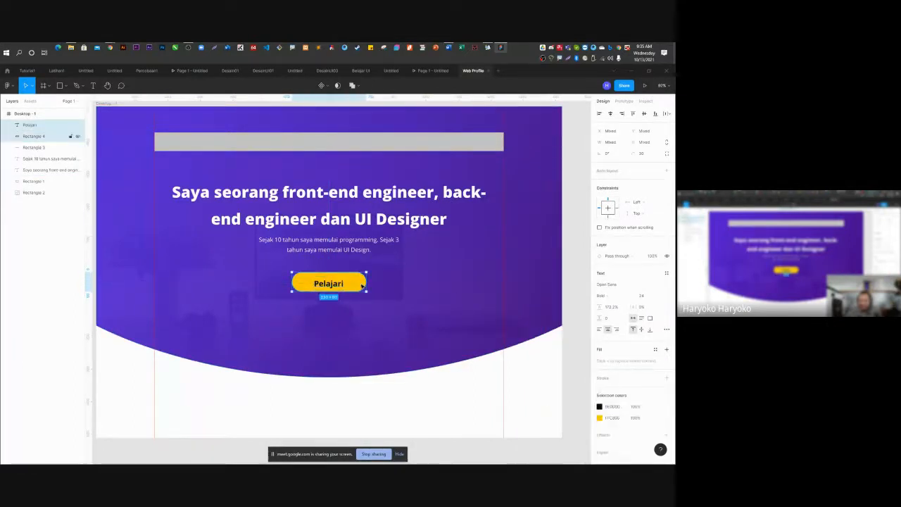
pyautogui.click(610, 113)
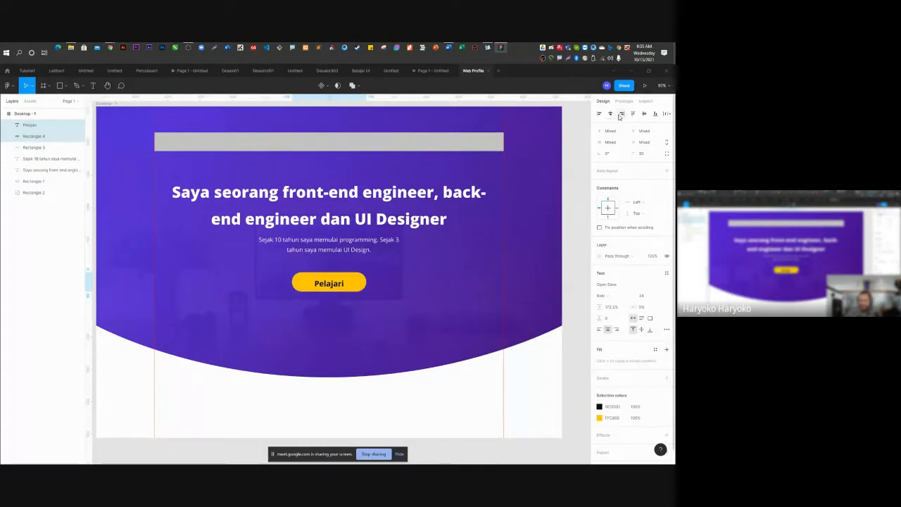
pyautogui.click(643, 114)
pyautogui.click(495, 400)
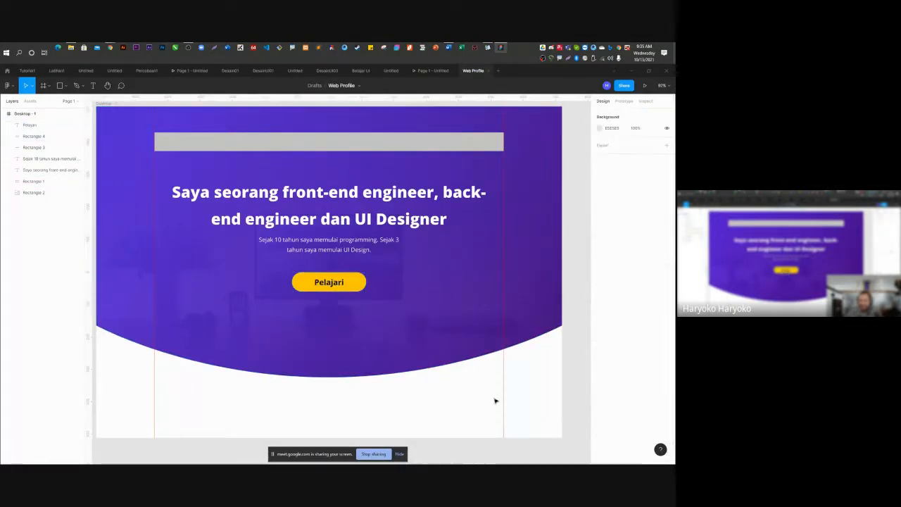
# Draw a trial rectangle about 477 × 121 px below the Pelajari button.
pyautogui.scroll(-2, 253, 287)
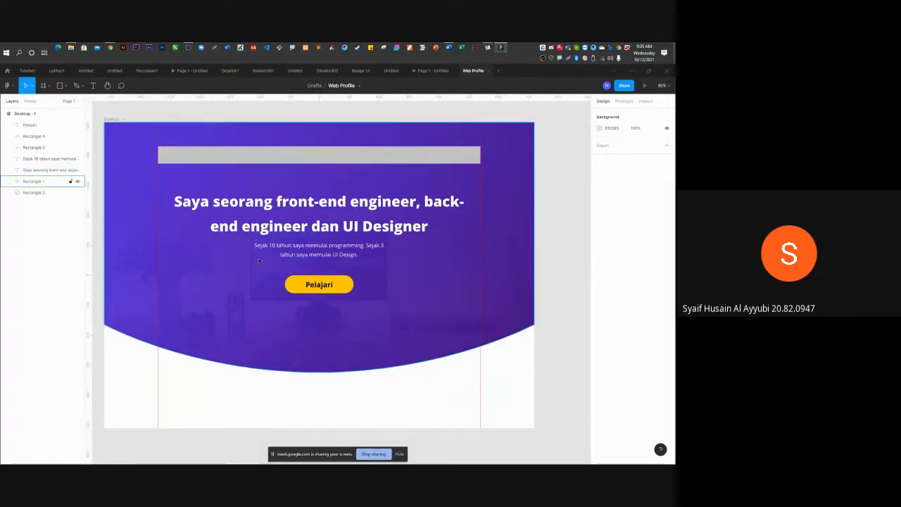
pyautogui.click(59, 85)
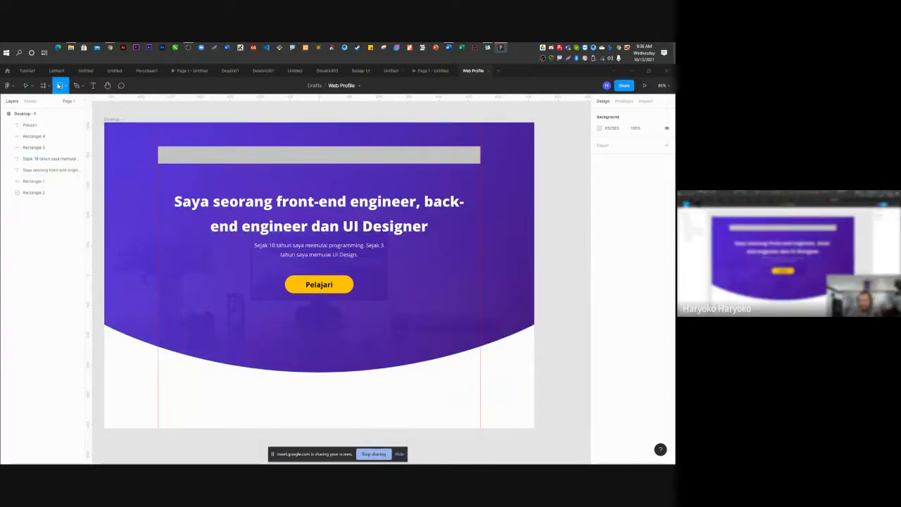
pyautogui.moveTo(237, 315); pyautogui.dragTo(381, 349)
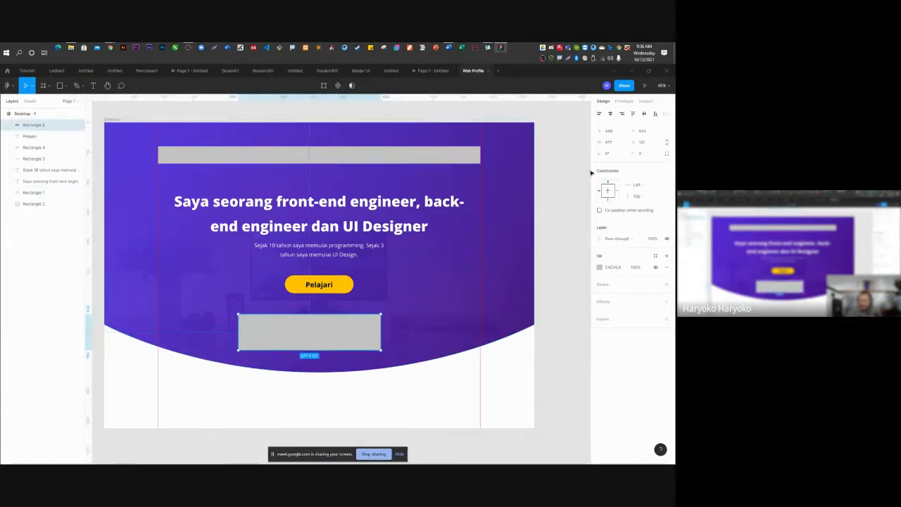
# Try raising the trial rectangle's corner radius step by step by its numeric value, and undo the rounding.
pyautogui.moveTo(633, 152); pyautogui.dragTo(656, 155)
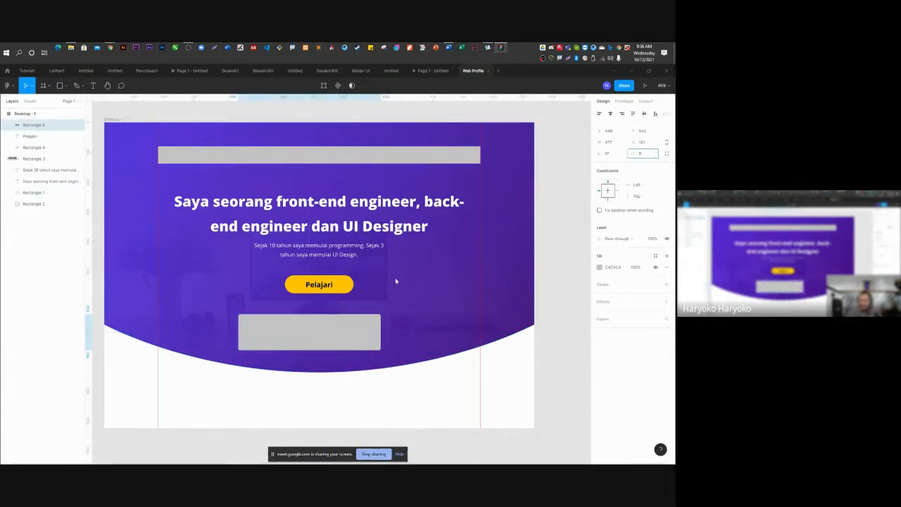
pyautogui.press('Up')
pyautogui.press('Up')
pyautogui.press('Up')
pyautogui.press('Up')
pyautogui.press('Up')
pyautogui.press('Up')
pyautogui.press('Up')
pyautogui.press('Up')
pyautogui.press('Up')
pyautogui.press('Up')
pyautogui.press('Up')
pyautogui.press('Up')
pyautogui.press('Up')
pyautogui.press('Up')
pyautogui.press('Up')
pyautogui.press('Up')
pyautogui.press('Up')
pyautogui.press('Up')
pyautogui.press('Up')
pyautogui.press('Up')
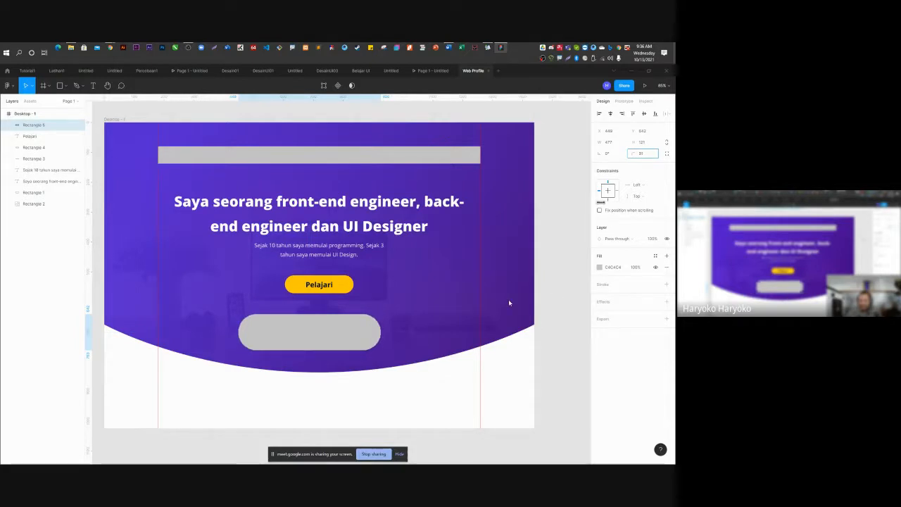
pyautogui.moveTo(506, 186); pyautogui.dragTo(55, 205)
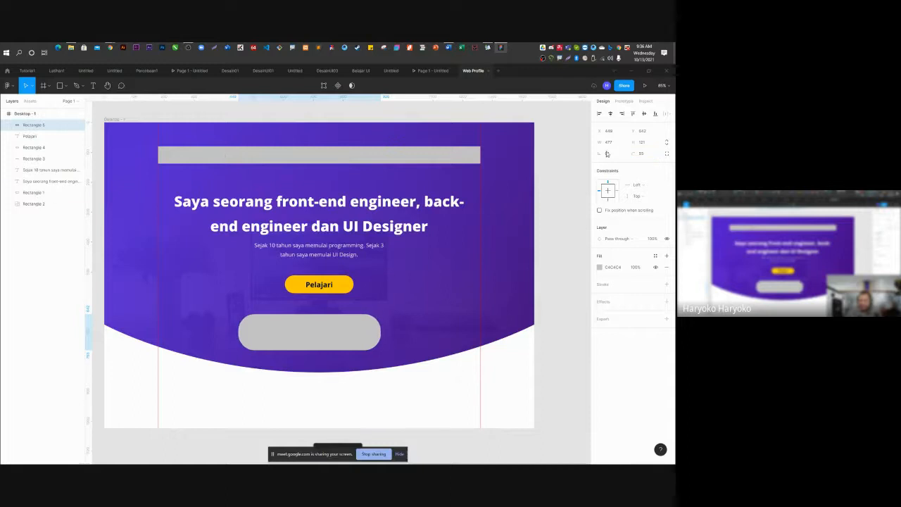
pyautogui.hotkey('ctrl', 'z')
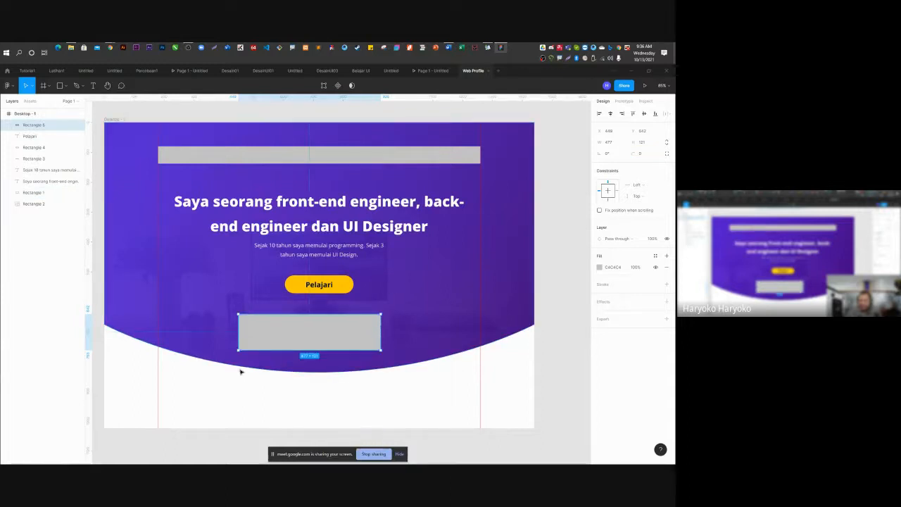
# Round the trial rectangle's corners directly on the canvas to the maximum radius of 60.5, and delete the rectangle.
pyautogui.scroll(10, 240, 372)
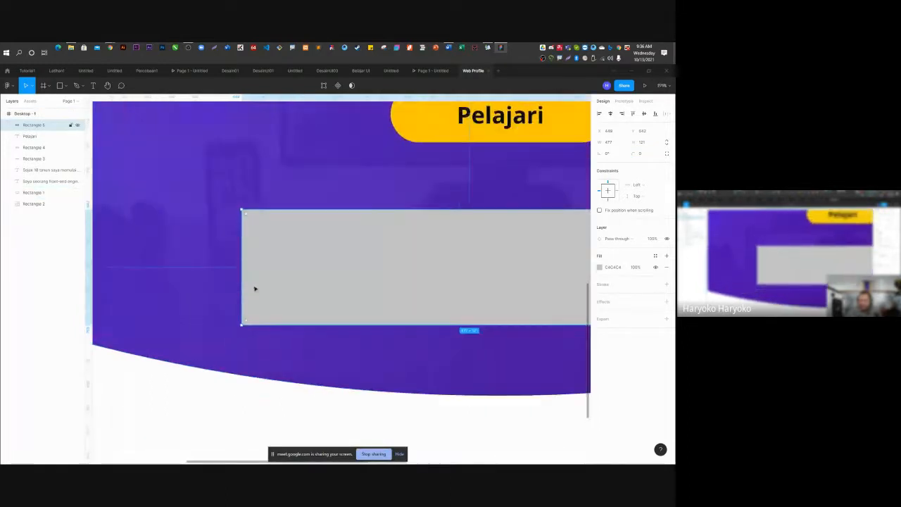
pyautogui.scroll(3, 246, 221)
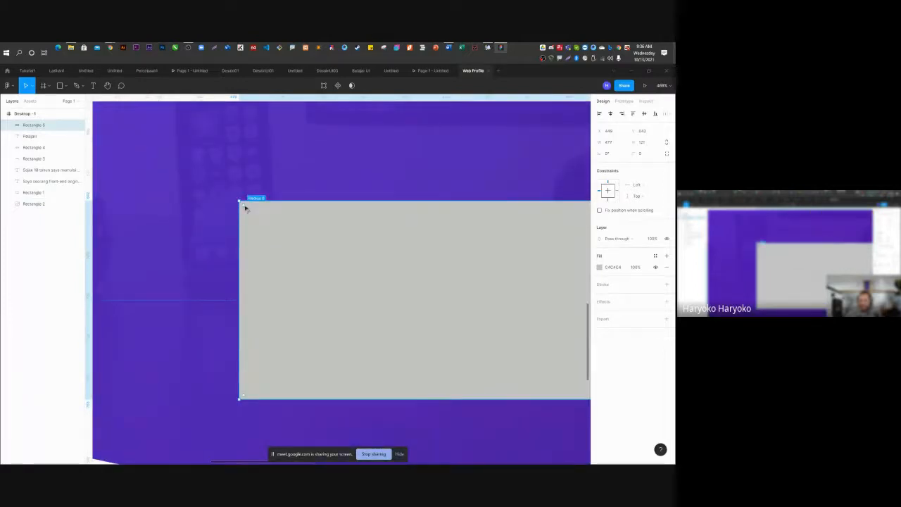
pyautogui.moveTo(245, 208); pyautogui.dragTo(354, 291)
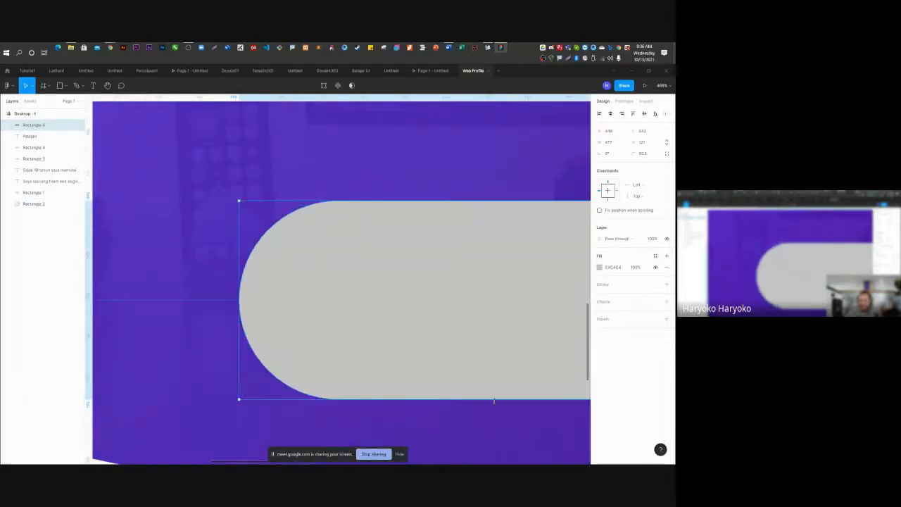
pyautogui.scroll(-5, 242, 268)
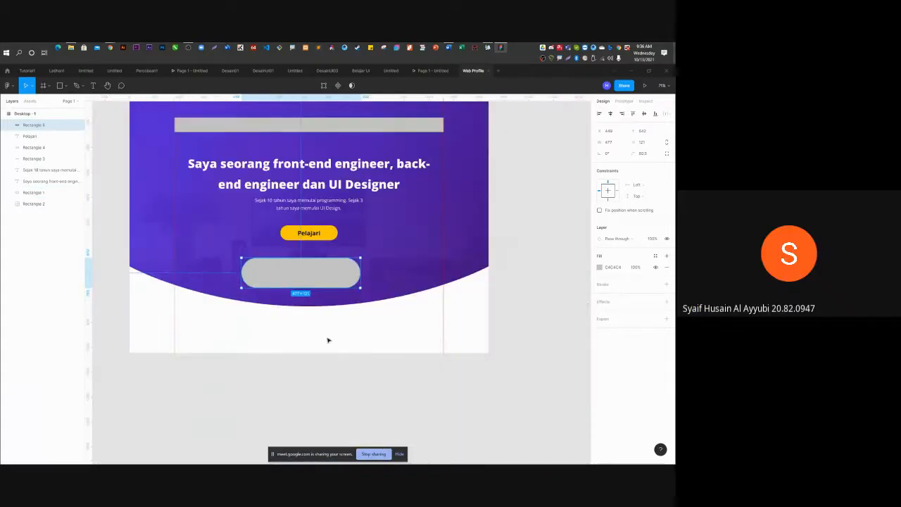
pyautogui.press('Delete')
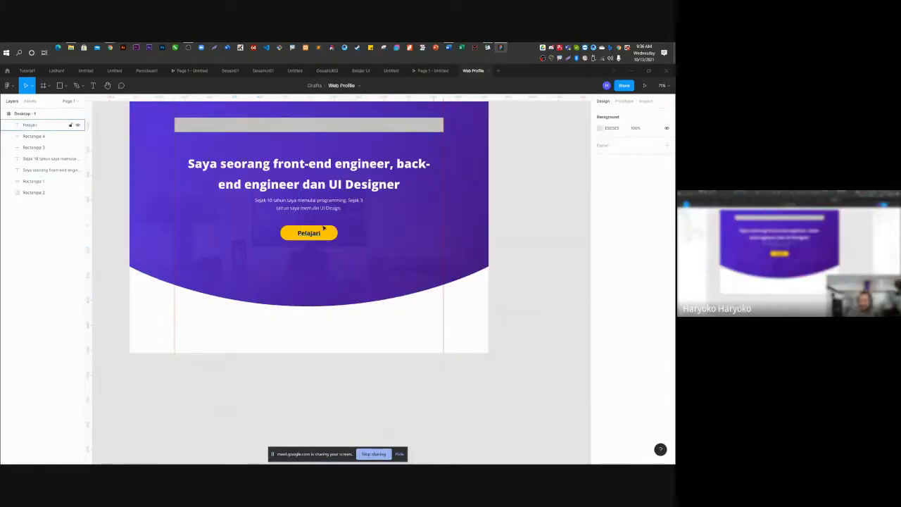
# Add a drop shadow to the yellow Pelajari button with Y offset 15 and blur 30, and adjust the shadow's opacity.
pyautogui.scroll(3, 330, 233)
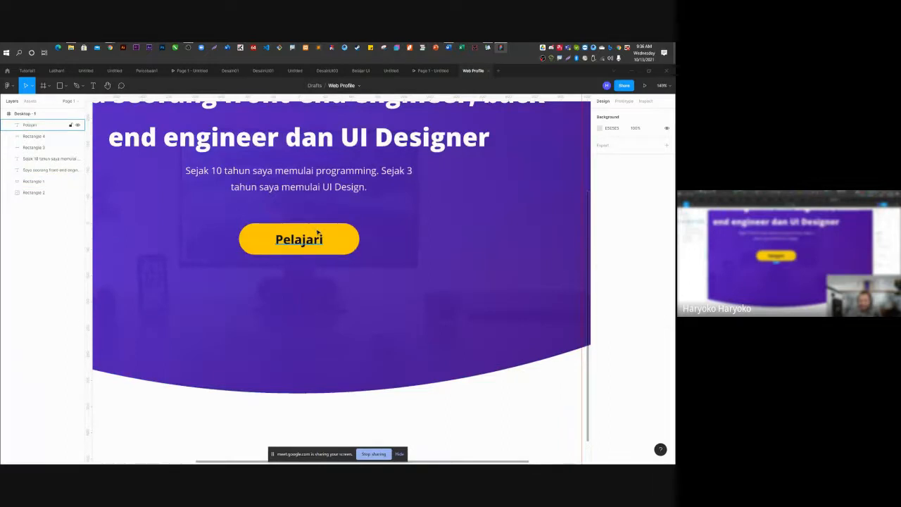
pyautogui.click(318, 233)
pyautogui.click(666, 302)
pyautogui.click(600, 313)
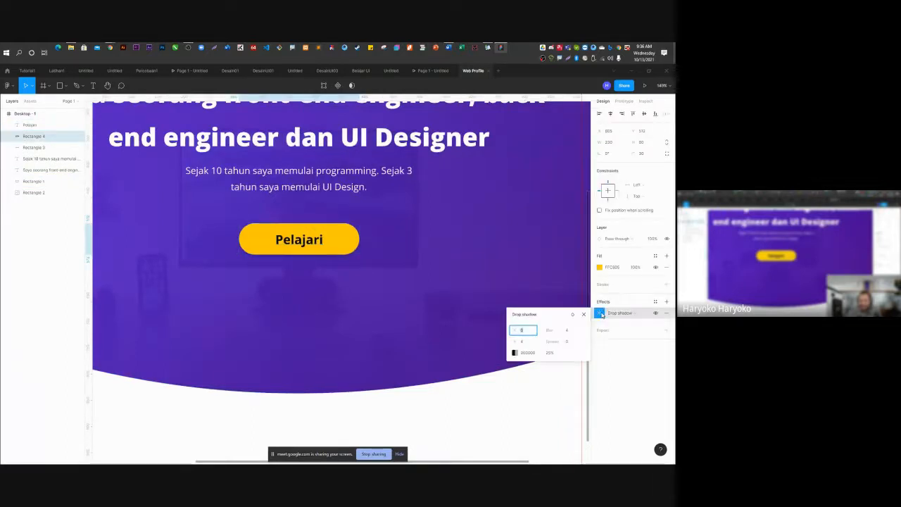
pyautogui.click(566, 330)
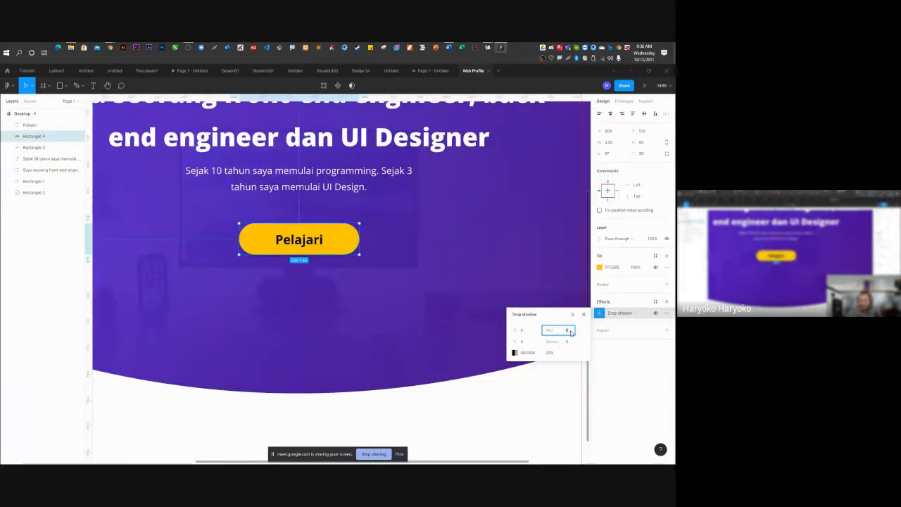
pyautogui.click(522, 342)
pyautogui.write('15')
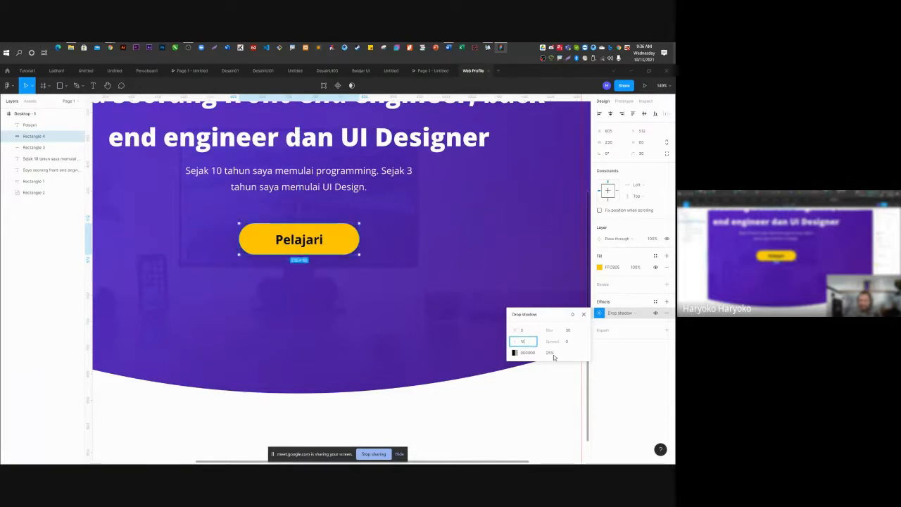
pyautogui.click(554, 354)
pyautogui.press('Return')
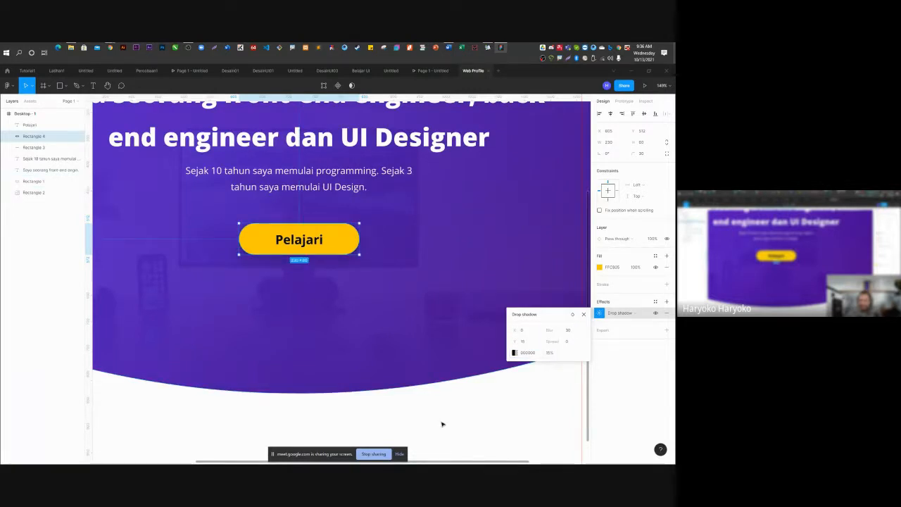
pyautogui.click(442, 423)
pyautogui.scroll(-5, 378, 354)
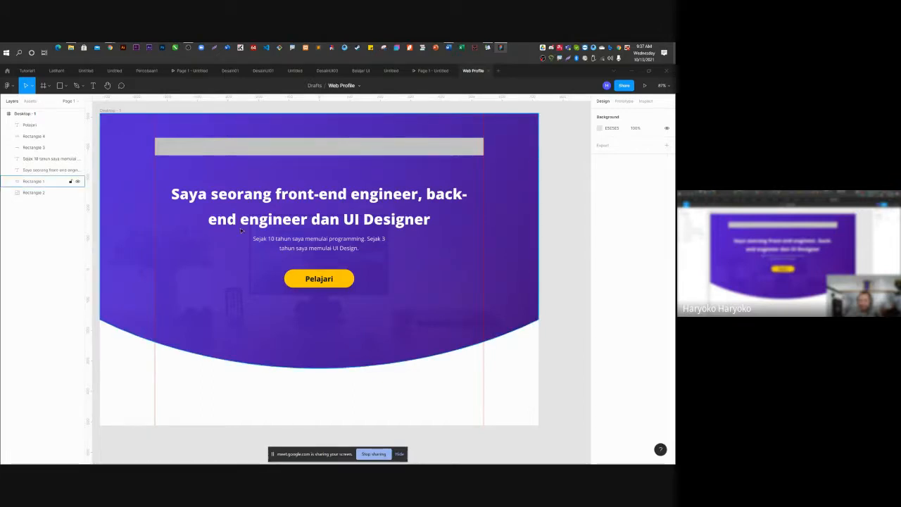
# Duplicate the "Pelajari" text onto the left end of the grey header bar and replace its wording with the site owner's name in capitals.
pyautogui.click(325, 279)
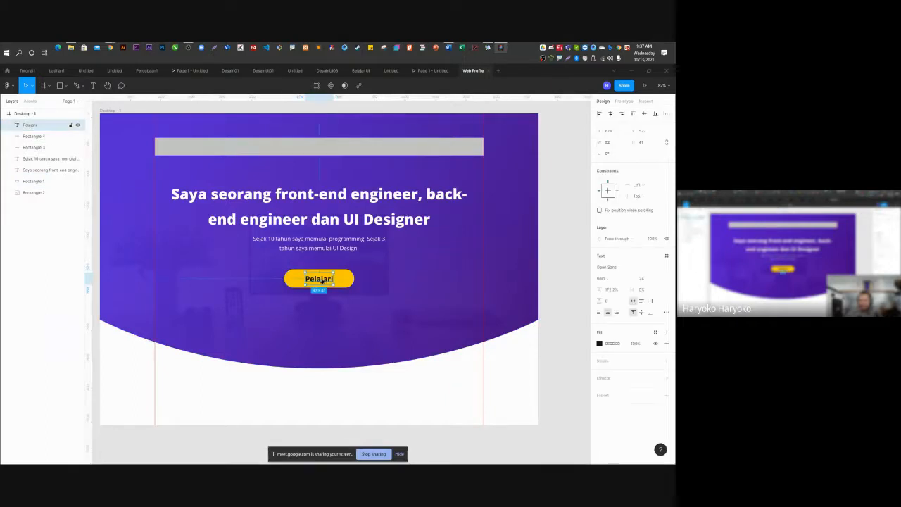
pyautogui.moveTo(319, 279); pyautogui.dragTo(171, 148)
pyautogui.doubleClick(169, 146)
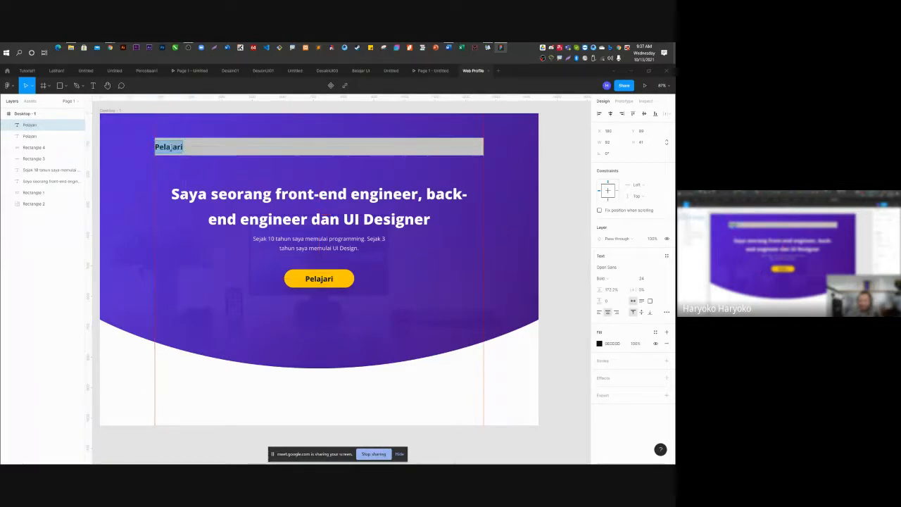
pyautogui.write('HARYO')
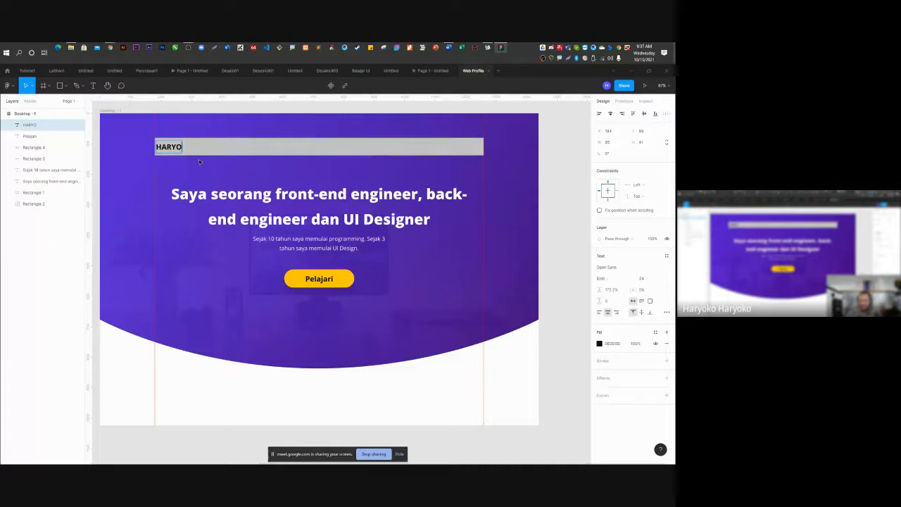
pyautogui.press('Escape')
# Set the header name text to ExtraBold without italics and align its left edge with the left margin guide.
pyautogui.click(616, 279)
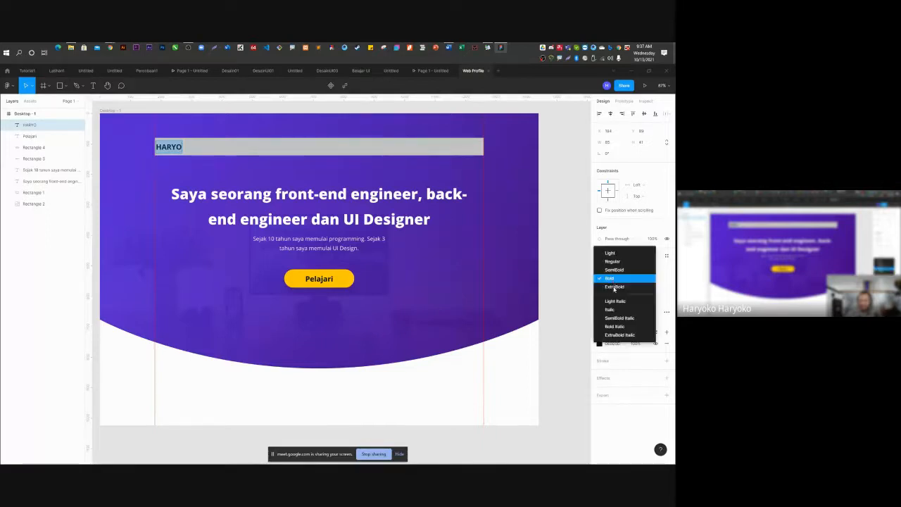
pyautogui.click(620, 335)
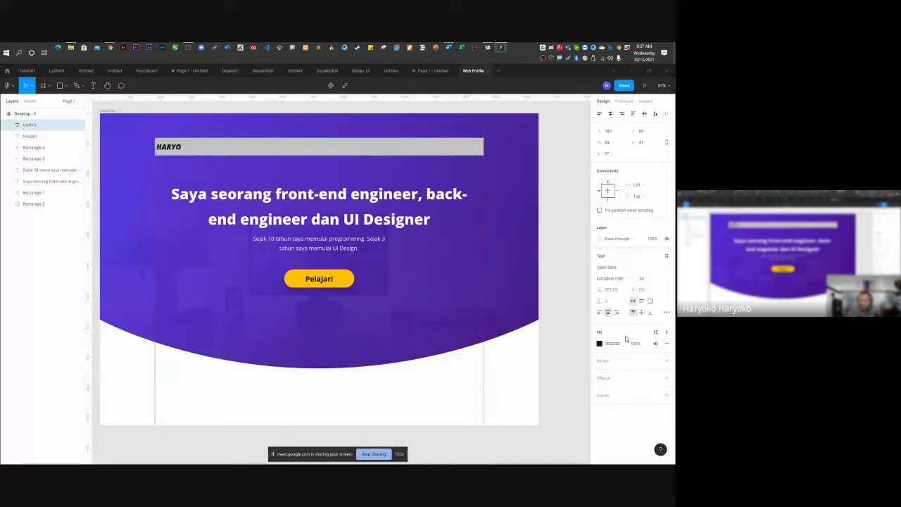
pyautogui.click(608, 278)
pyautogui.click(614, 229)
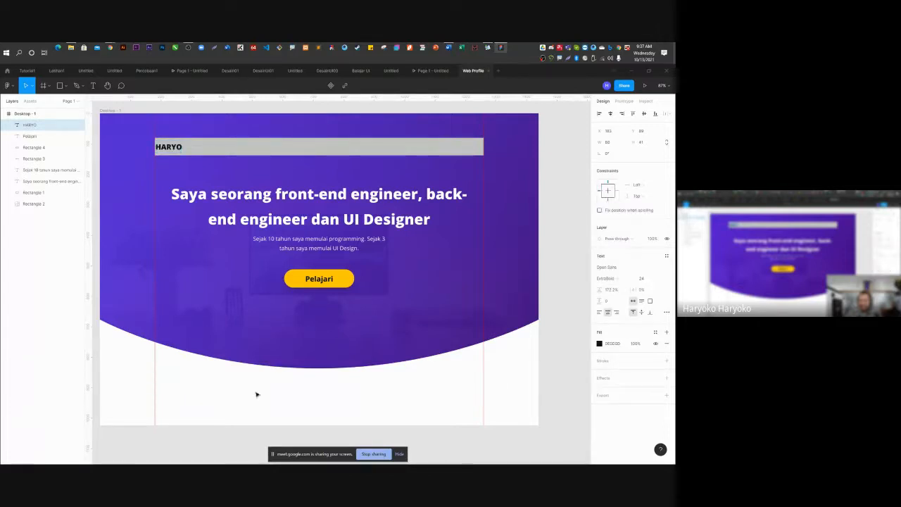
pyautogui.moveTo(165, 148); pyautogui.dragTo(164, 148)
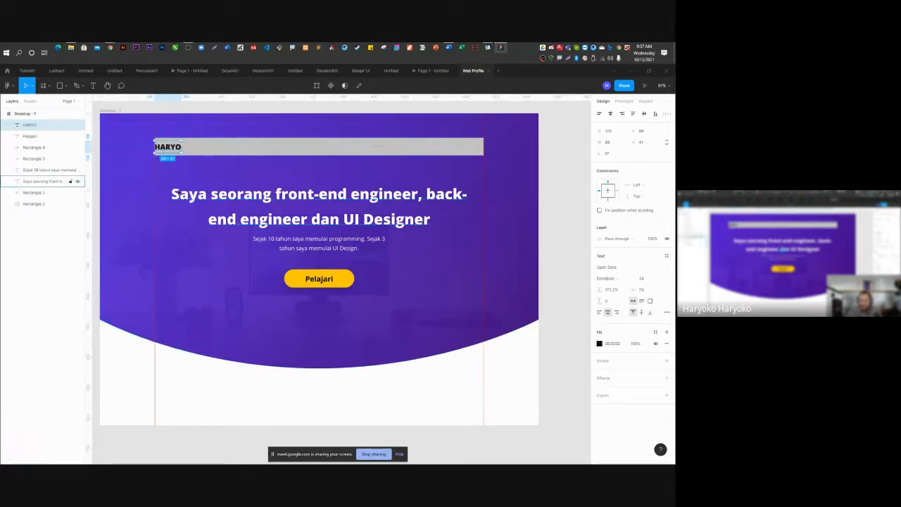
# Change the fill of the name text in the header bar to white (FFFFFF).
pyautogui.click(185, 187)
pyautogui.click(172, 149)
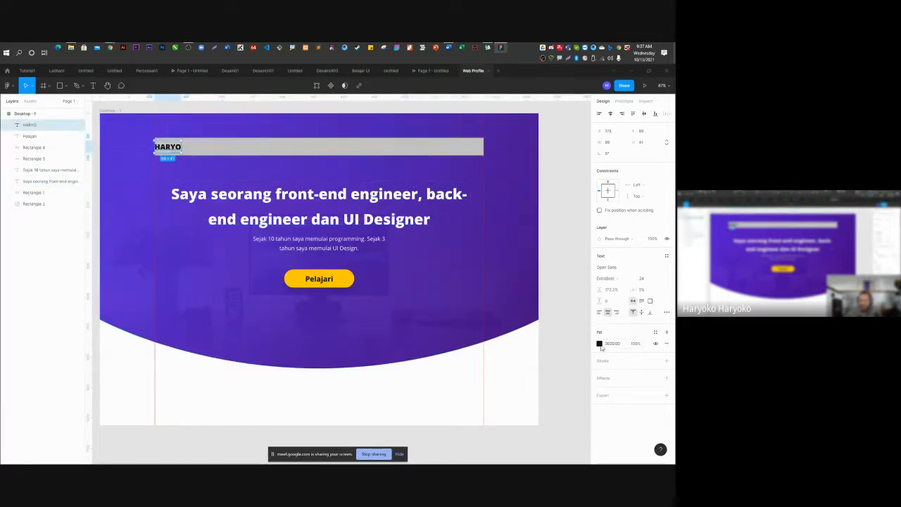
pyautogui.click(598, 344)
pyautogui.moveTo(525, 322); pyautogui.dragTo(504, 287)
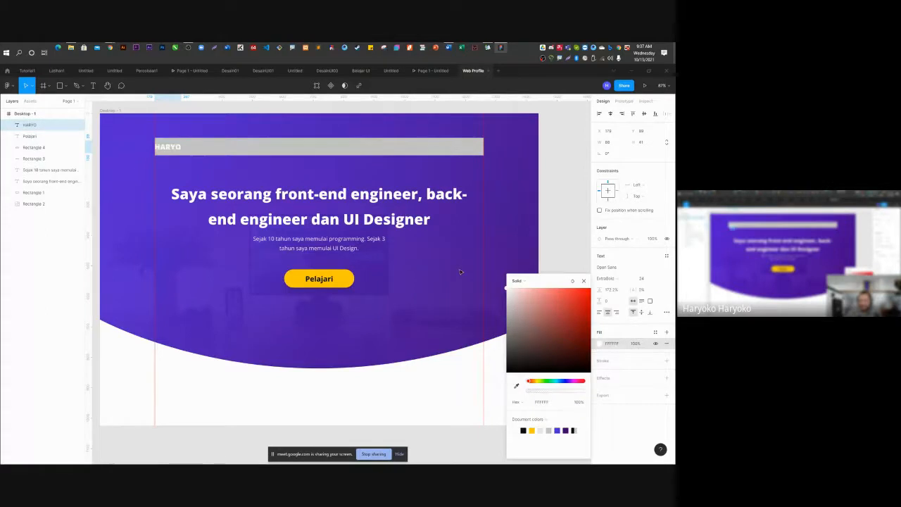
# Duplicate the logo text within the grey header bar and change the copy's text to Home.
pyautogui.press('Escape')
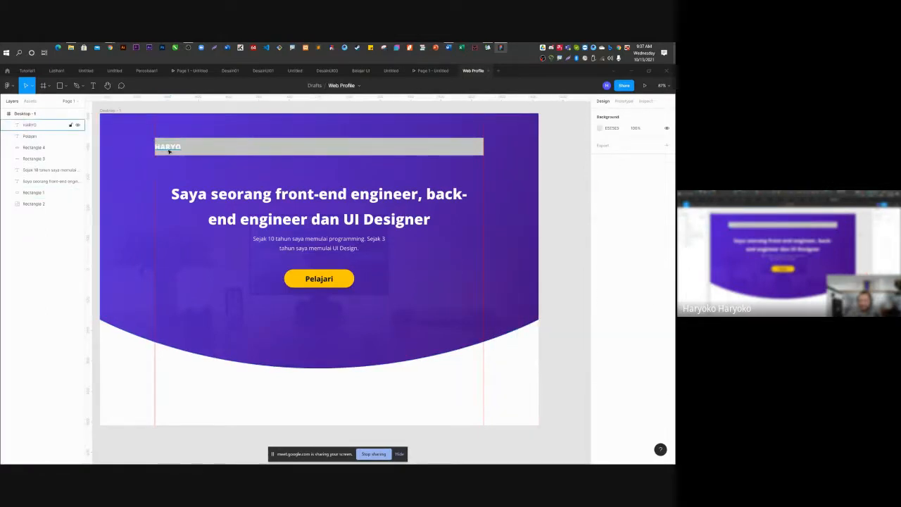
pyautogui.moveTo(169, 151); pyautogui.dragTo(264, 151)
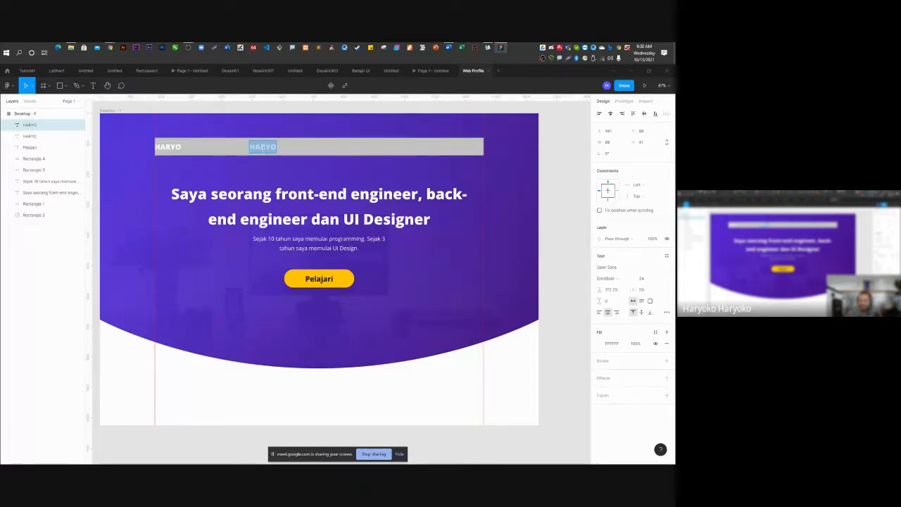
pyautogui.press('BackSpace')
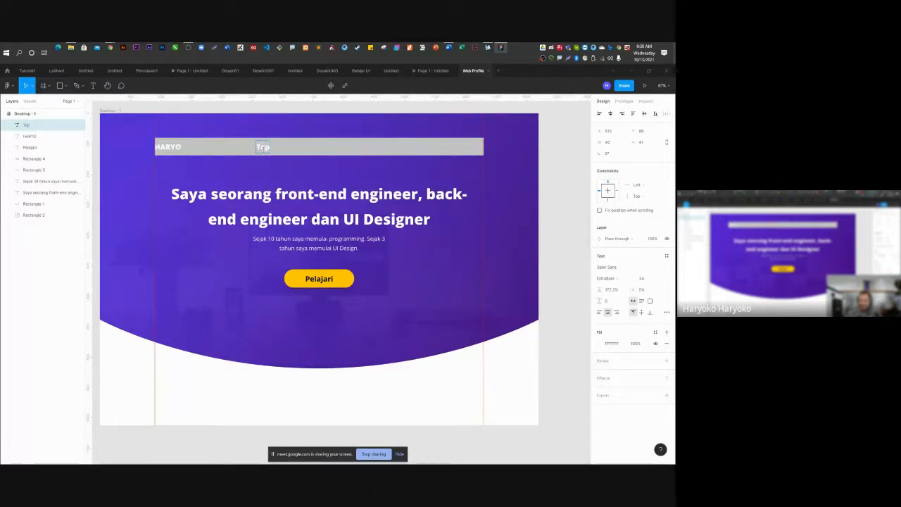
pyautogui.write('Top')
pyautogui.hotkey('ctrl', 'a')
pyautogui.write('Home')
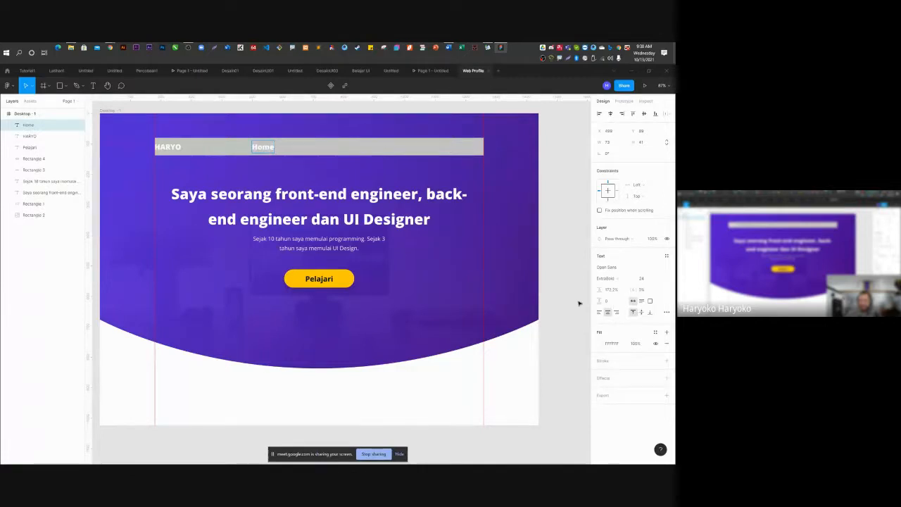
# Set the Home text to SemiBold weight and font size 18.
pyautogui.hotkey('ctrl', 'a')
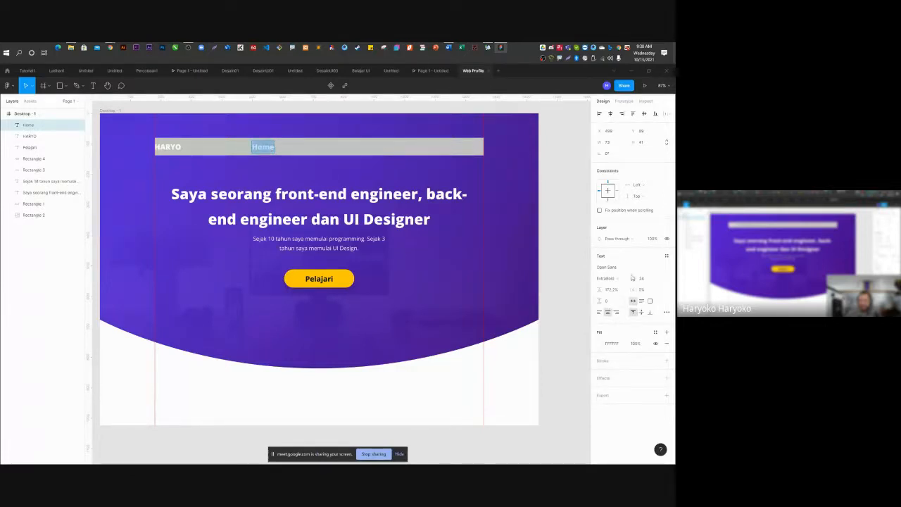
pyautogui.click(617, 279)
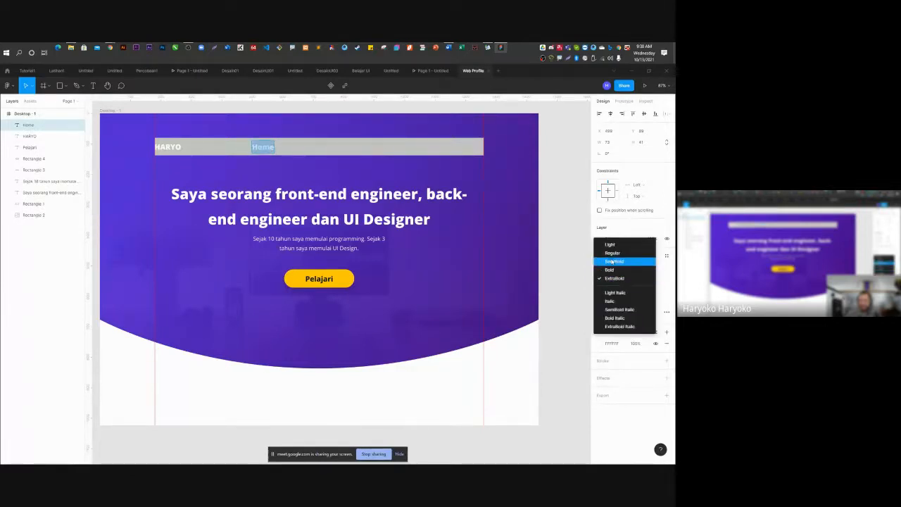
pyautogui.click(612, 261)
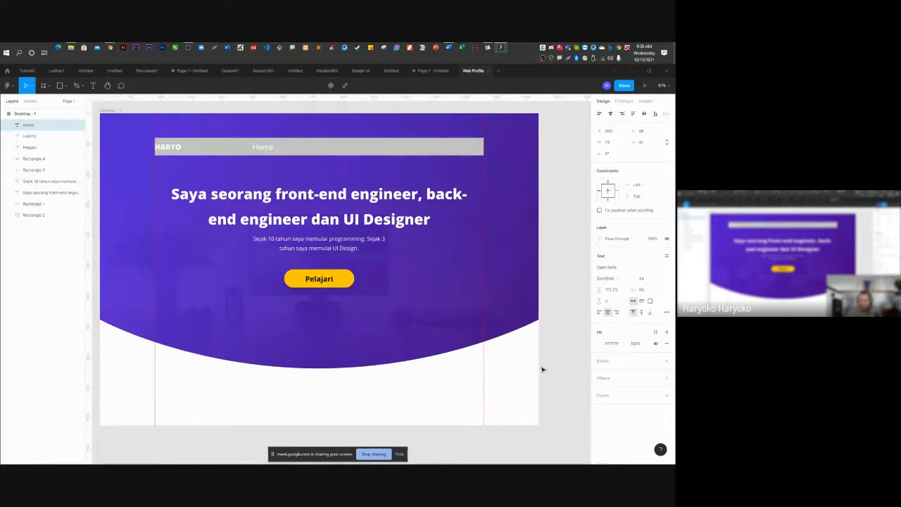
pyautogui.hotkey('ctrl', 'a')
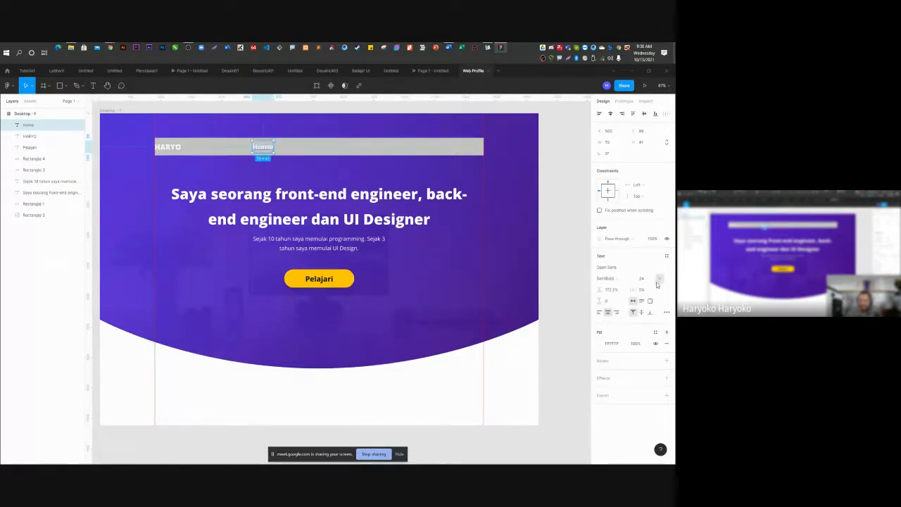
pyautogui.click(658, 279)
pyautogui.click(654, 271)
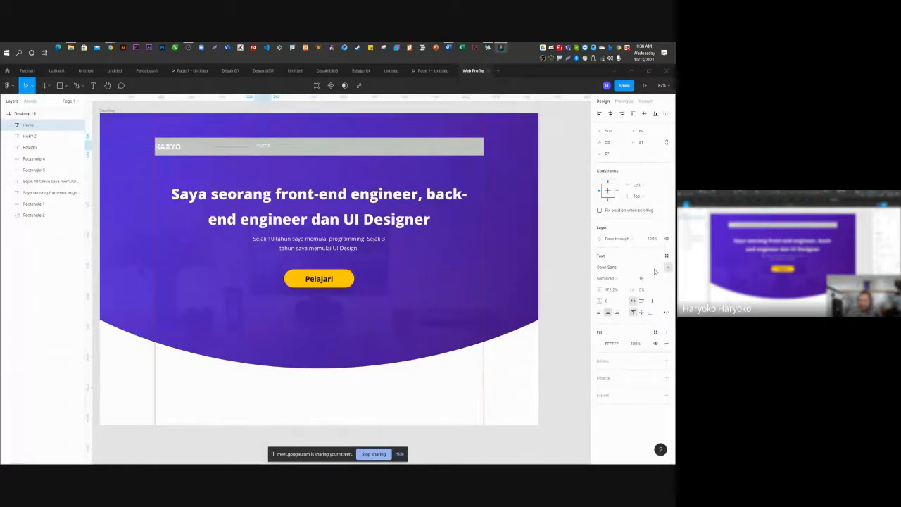
# Move the Home text slightly down to centre it vertically within the grey header bar.
pyautogui.scroll(5, 263, 146)
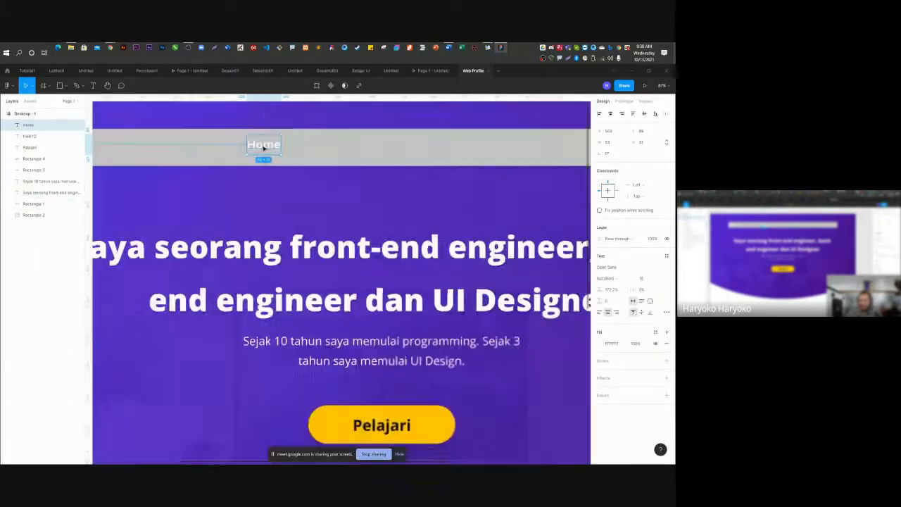
pyautogui.scroll(1, 263, 148)
pyautogui.moveTo(264, 147); pyautogui.dragTo(263, 153)
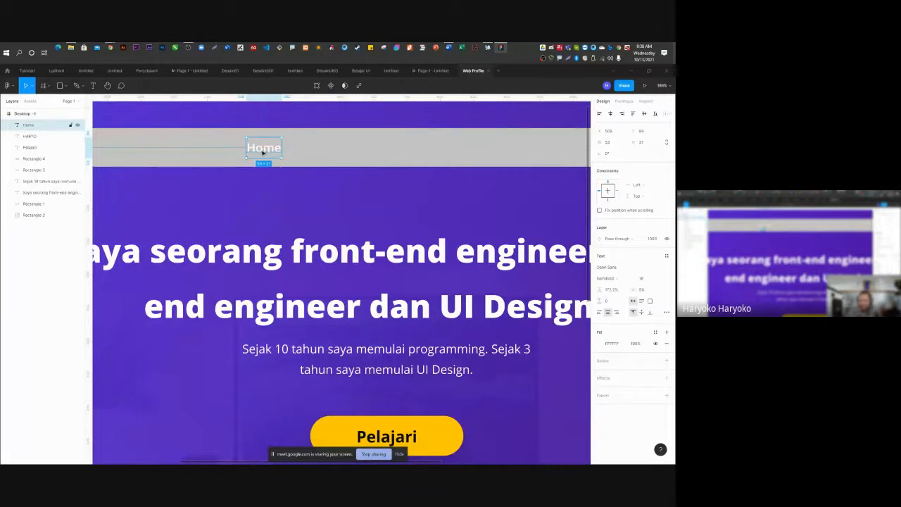
pyautogui.scroll(-2, 262, 152)
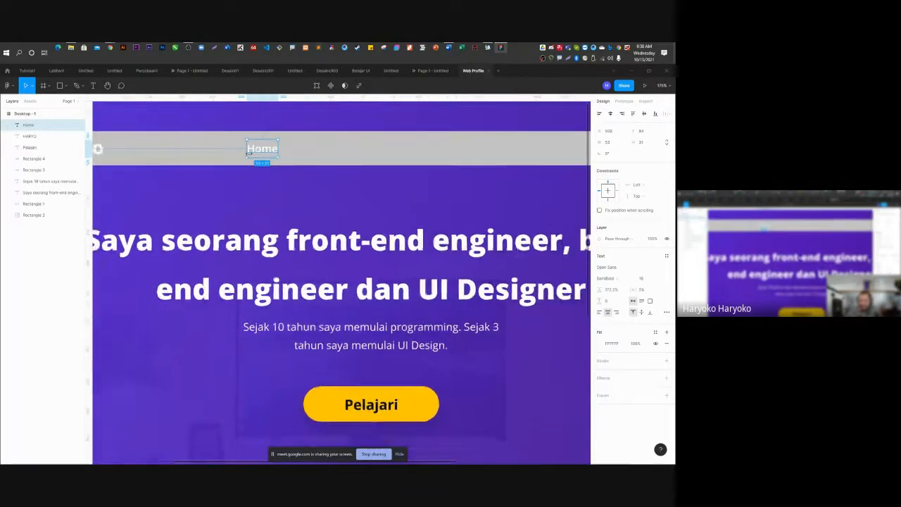
pyautogui.scroll(2, 248, 152)
pyautogui.scroll(-3, 255, 150)
pyautogui.scroll(3, 251, 146)
pyautogui.scroll(-3, 240, 148)
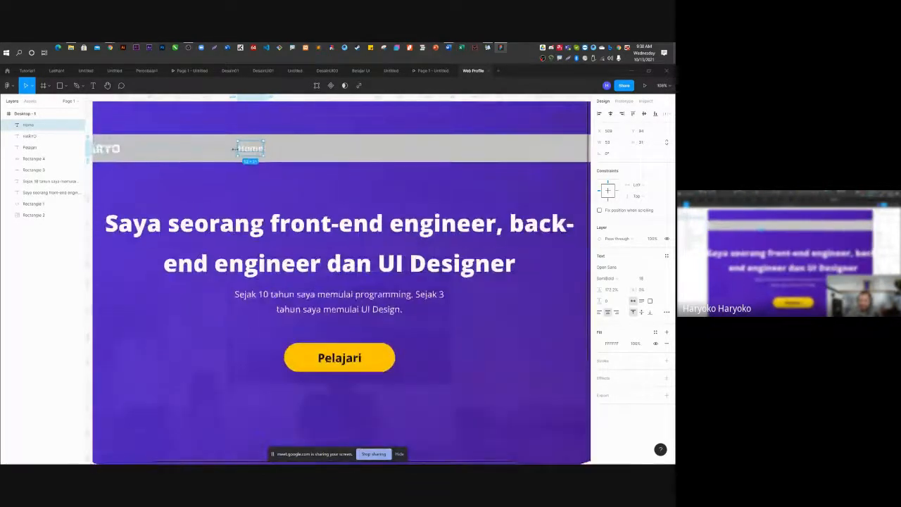
pyautogui.scroll(-5, 242, 150)
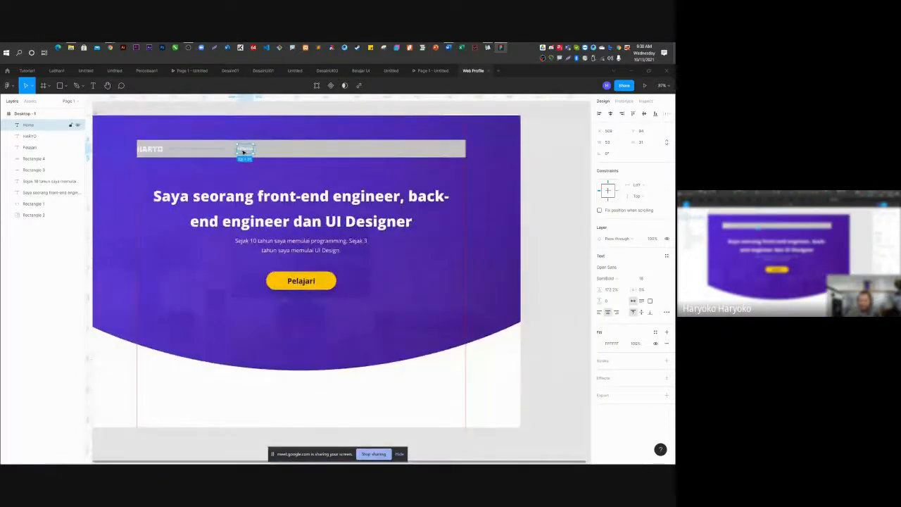
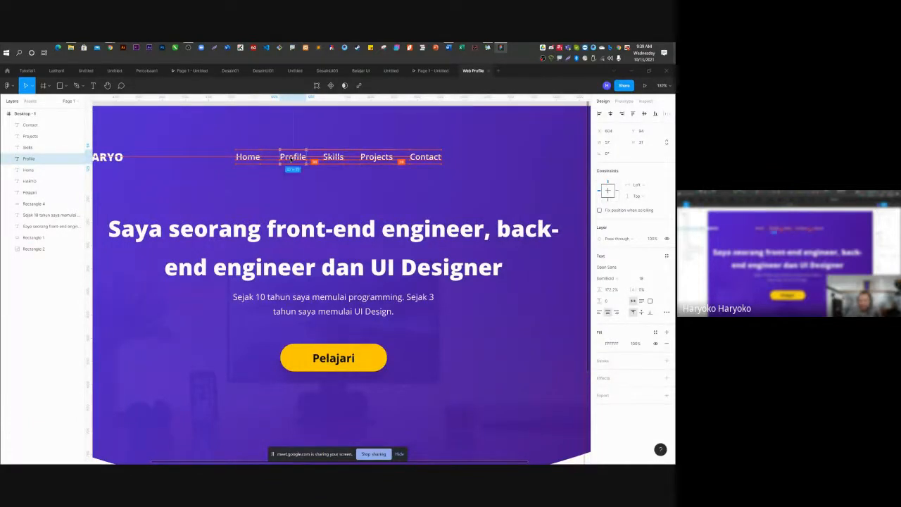
# Fine-tune the horizontal positions of the Projects and Contact menu texts to even out the spacing.
pyautogui.click(367, 161)
pyautogui.moveTo(368, 161); pyautogui.dragTo(368, 161)
pyautogui.moveTo(425, 159); pyautogui.dragTo(427, 158)
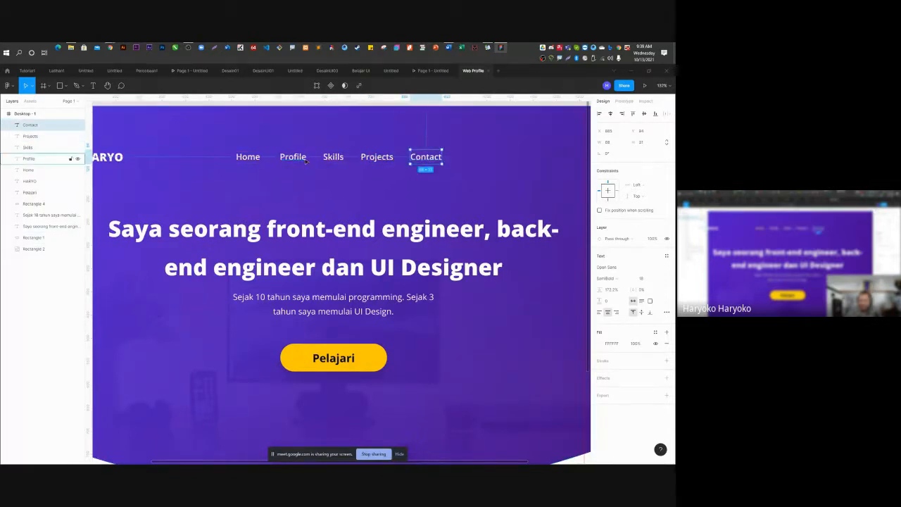
# Group the Home, Profile, Skills, Projects and Contact texts and centre the group horizontally on the desktop frame.
pyautogui.scroll(-3, 304, 188)
pyautogui.scroll(2, 317, 154)
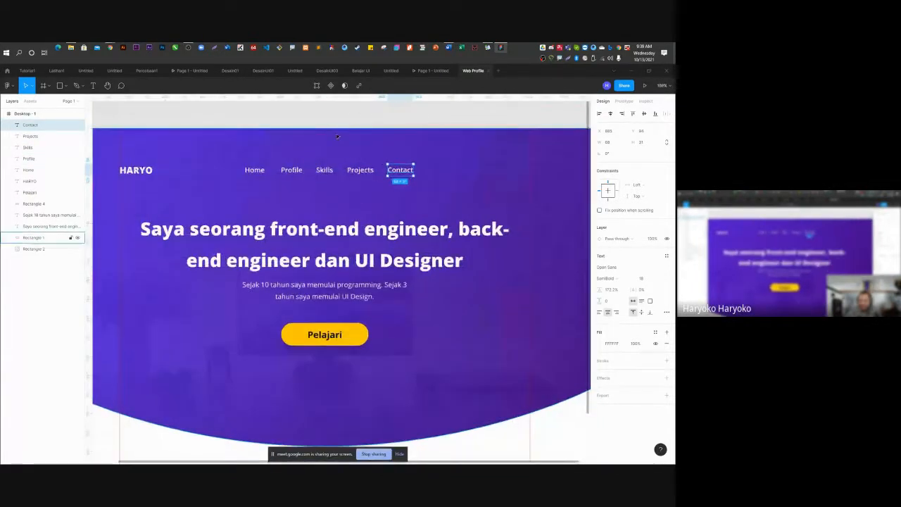
pyautogui.keyDown('shift'); pyautogui.click(361, 171); pyautogui.keyUp('shift')
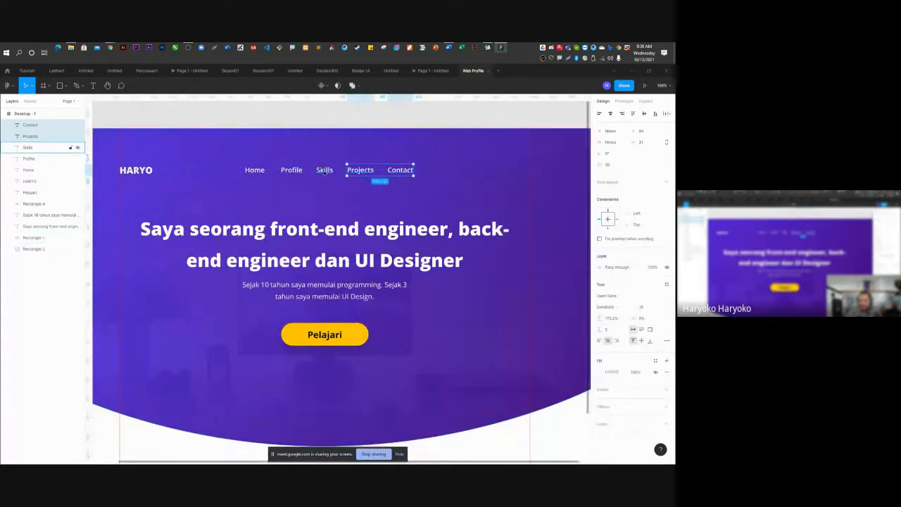
pyautogui.keyDown('shift'); pyautogui.click(325, 170); pyautogui.keyUp('shift')
pyautogui.keyDown('shift'); pyautogui.click(293, 170); pyautogui.keyUp('shift')
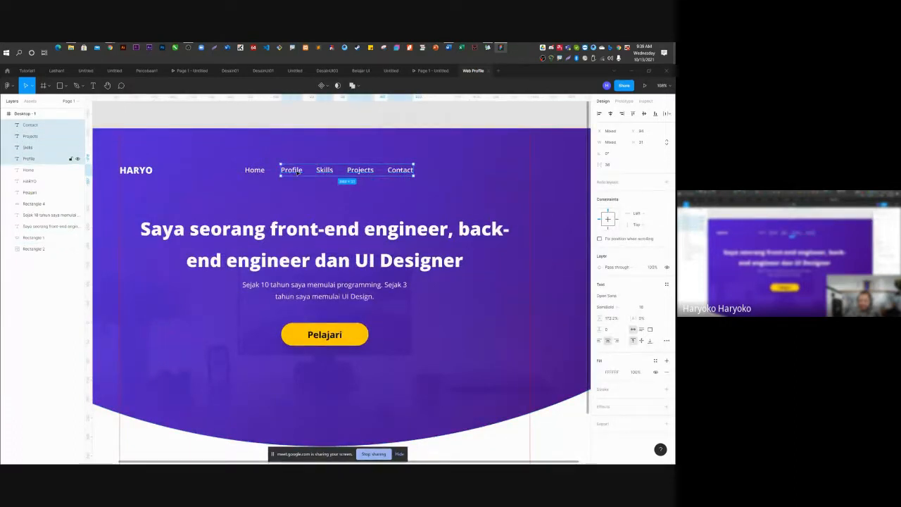
pyautogui.keyDown('shift'); pyautogui.click(261, 172); pyautogui.keyUp('shift')
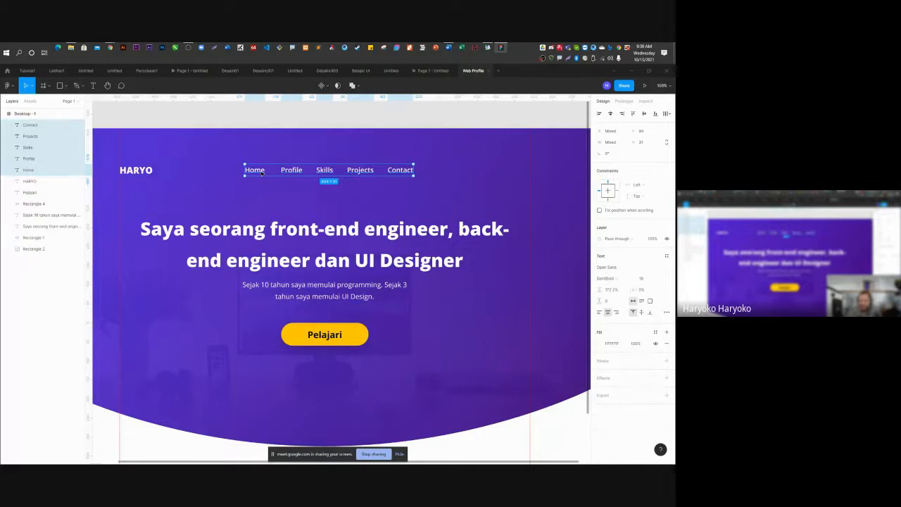
pyautogui.rightClick(261, 173)
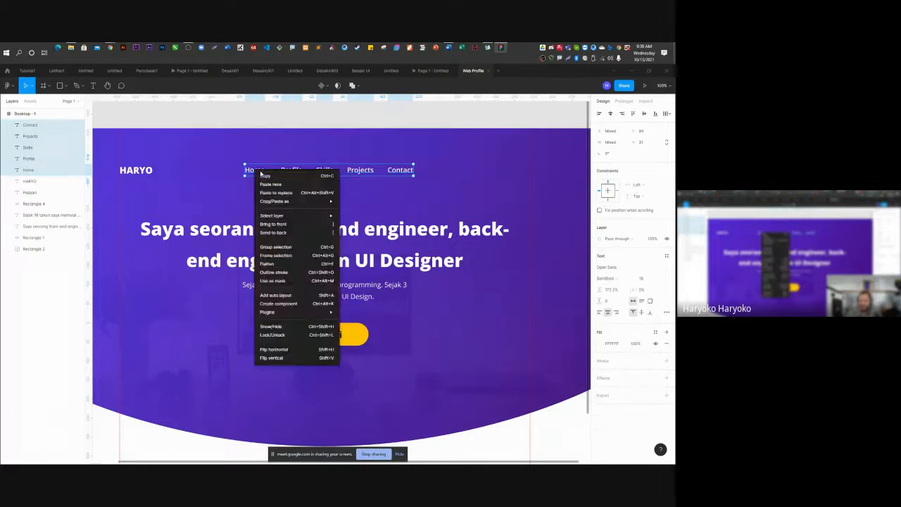
pyautogui.click(284, 247)
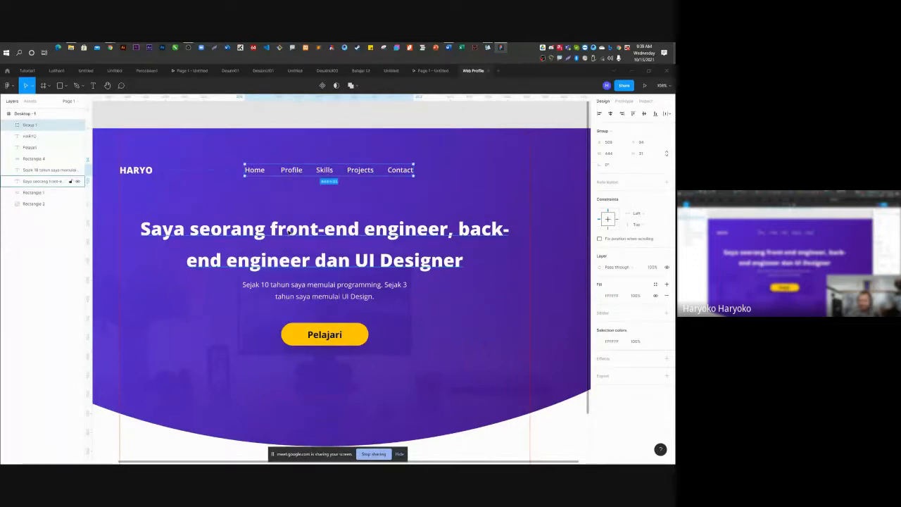
pyautogui.click(611, 115)
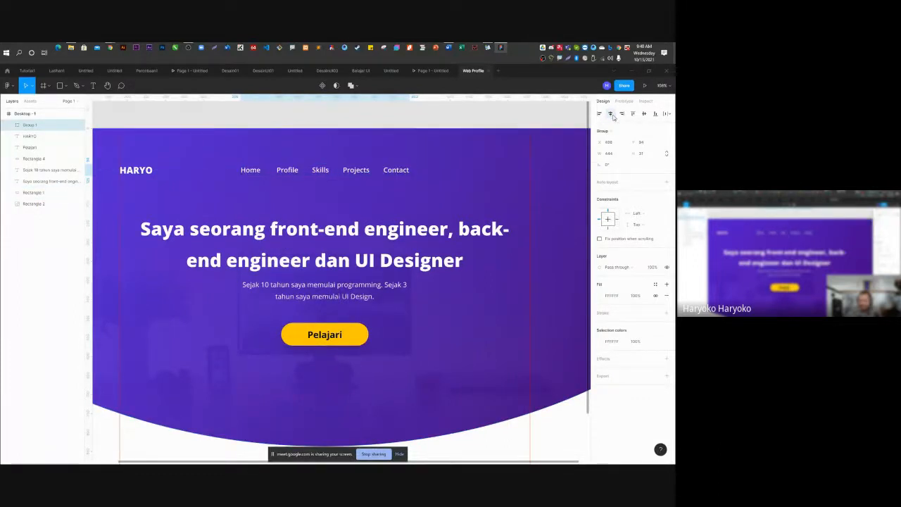
# Ungroup the centred navigation menu and clear the selection.
pyautogui.rightClick(319, 172)
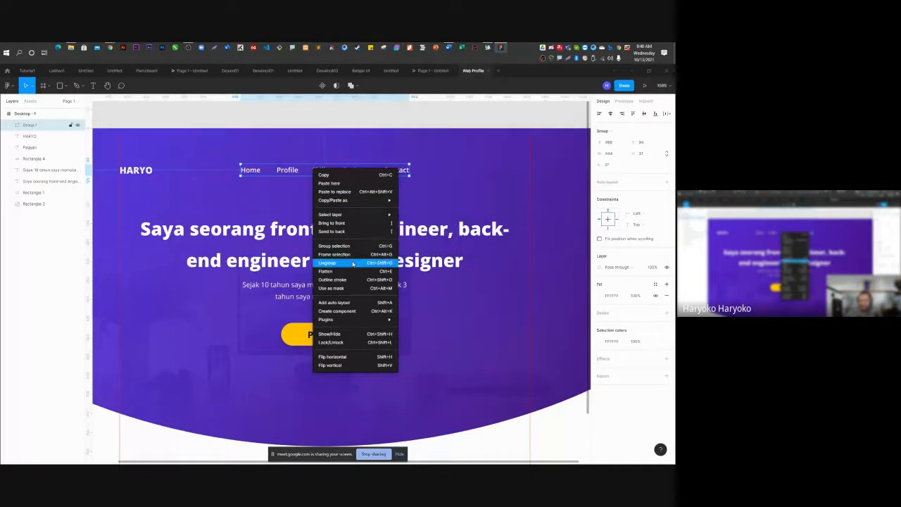
pyautogui.click(326, 262)
pyautogui.click(144, 160)
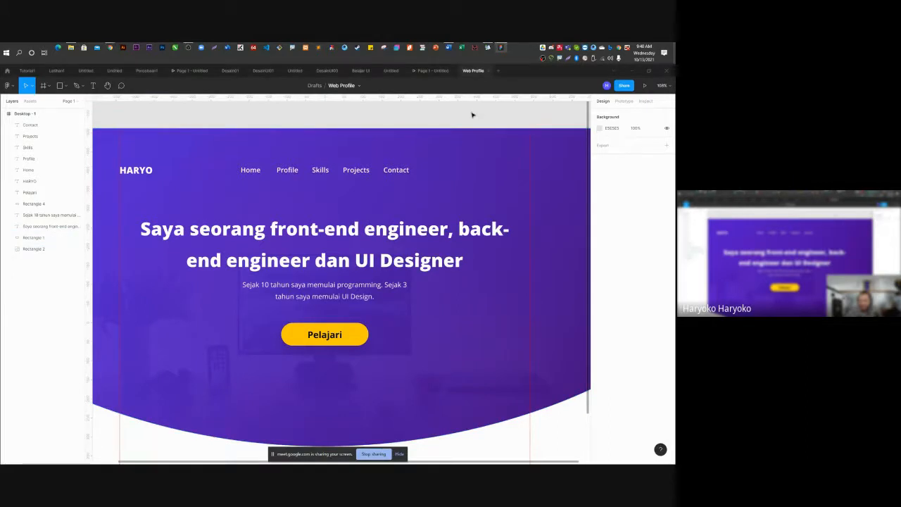
# Duplicate the Pelajari button with its label and place a smaller copy in the header beside the menu.
pyautogui.click(29, 192)
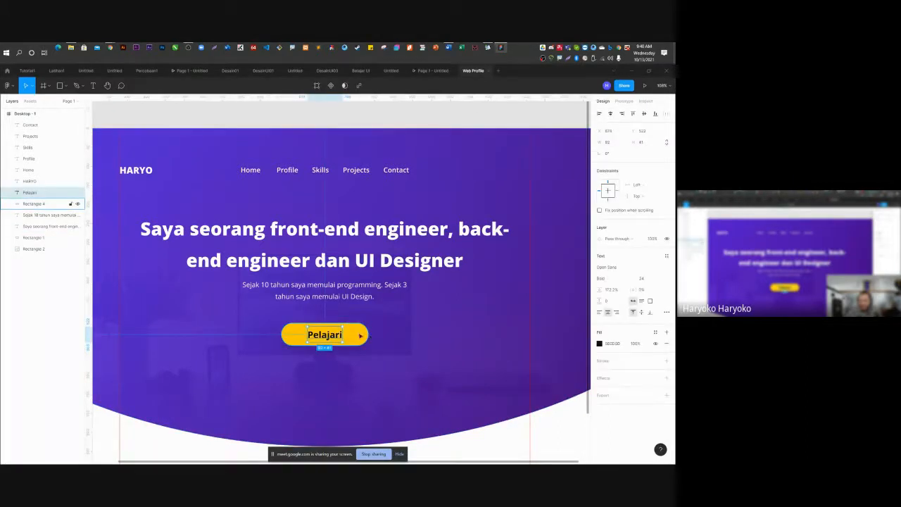
pyautogui.keyDown('shift'); pyautogui.click(360, 336); pyautogui.keyUp('shift')
pyautogui.moveTo(359, 338); pyautogui.dragTo(508, 174)
# Set the header button's label to font size 18 and change its text to Contact.
pyautogui.click(486, 173)
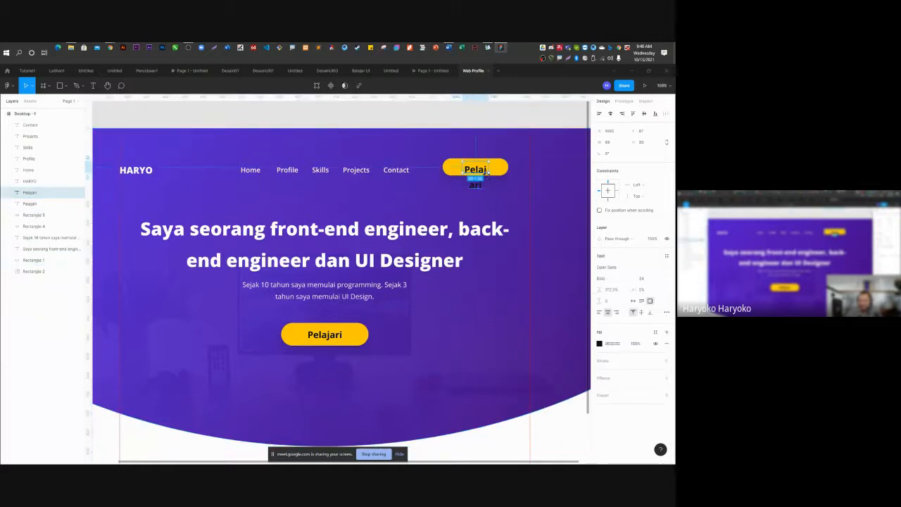
pyautogui.doubleClick(485, 172)
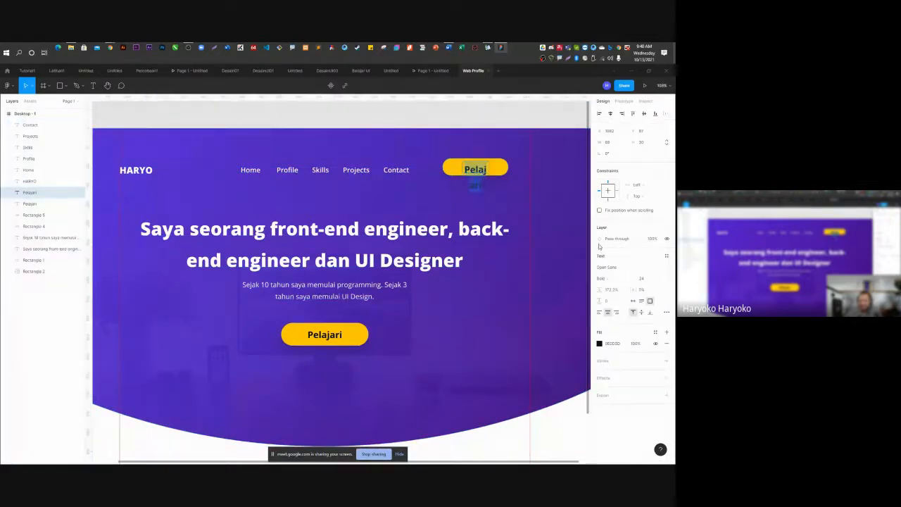
pyautogui.click(658, 278)
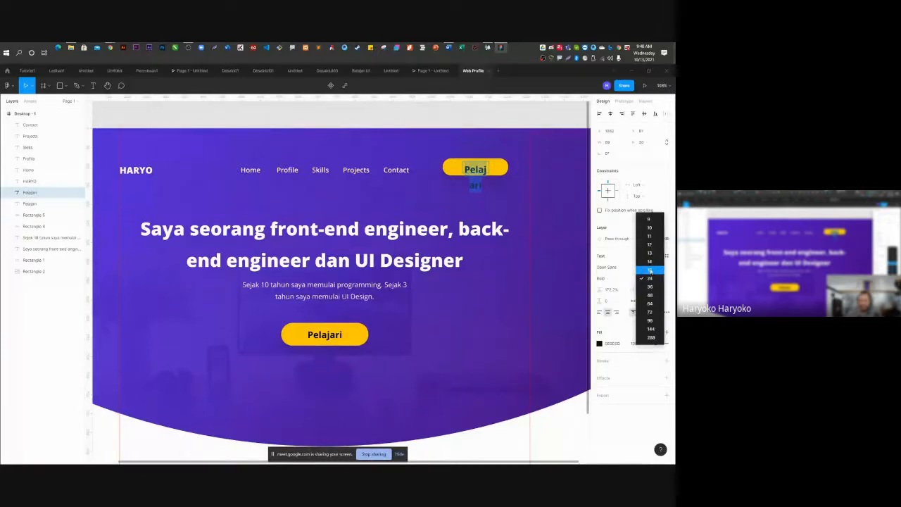
pyautogui.click(650, 264)
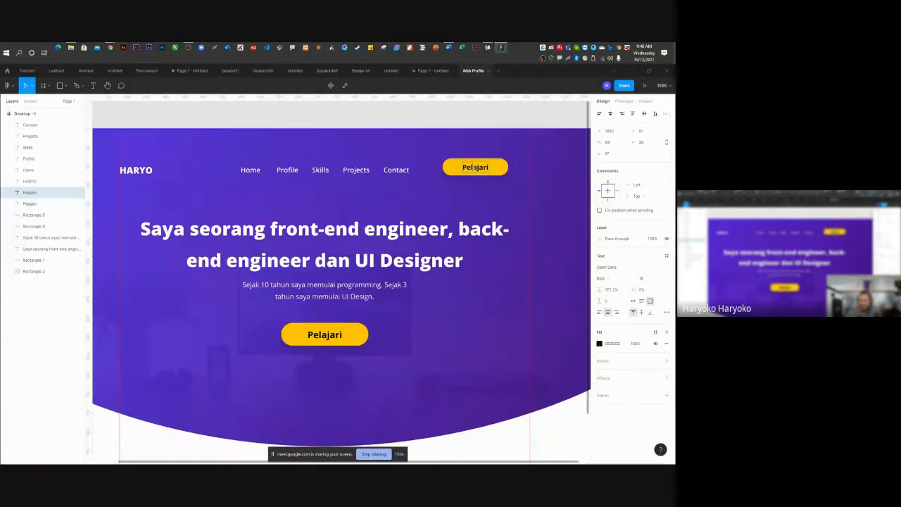
pyautogui.write('K')
pyautogui.press('BackSpace')
pyautogui.write('Contact')
pyautogui.press('Escape')
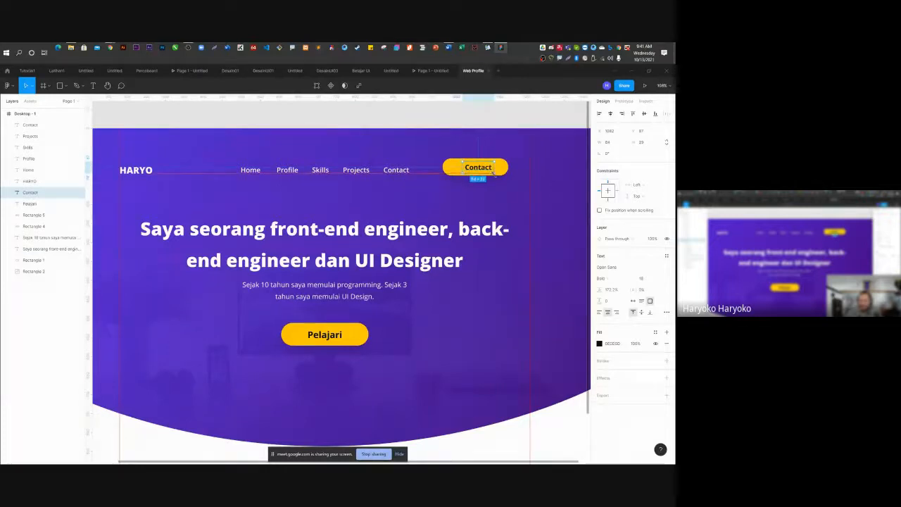
# Centre the Contact label on its header button and move both against the right margin guide, level with the menu.
pyautogui.keyDown('shift'); pyautogui.click(504, 168); pyautogui.keyUp('shift')
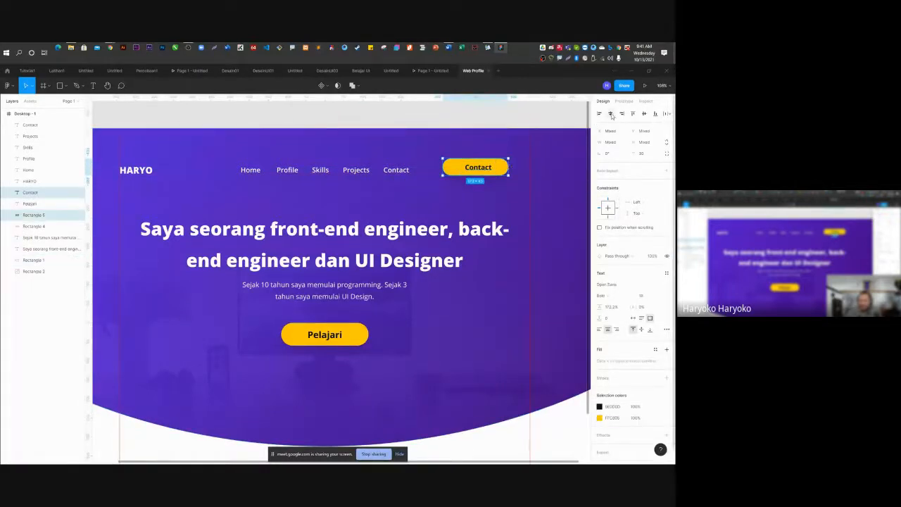
pyautogui.moveTo(496, 168); pyautogui.dragTo(517, 170)
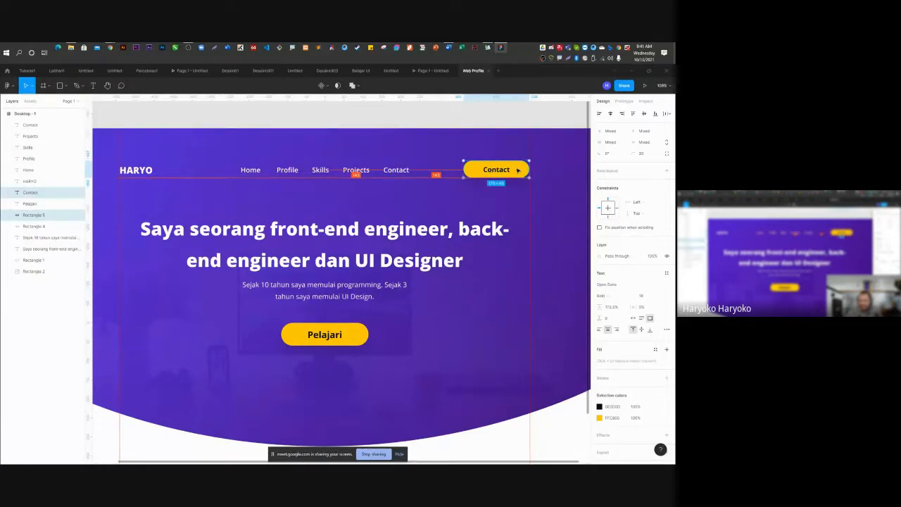
pyautogui.click(501, 207)
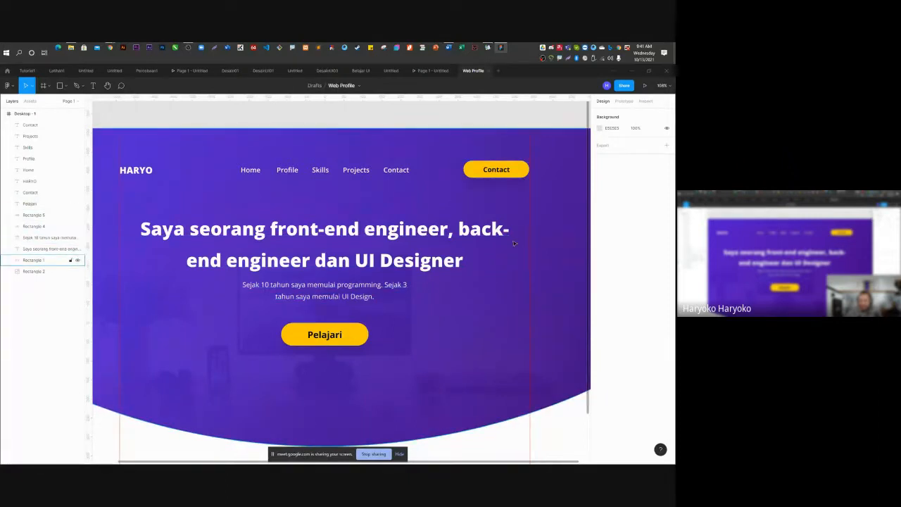
pyautogui.click(521, 171)
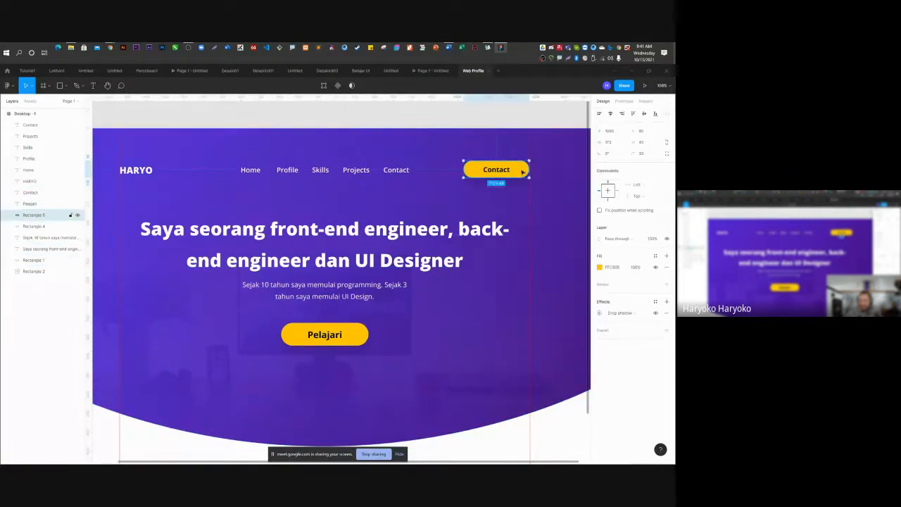
# Remove the header Contact button's fill and give it a stroke 2 thick in the Pelajari button's yellow.
pyautogui.click(599, 267)
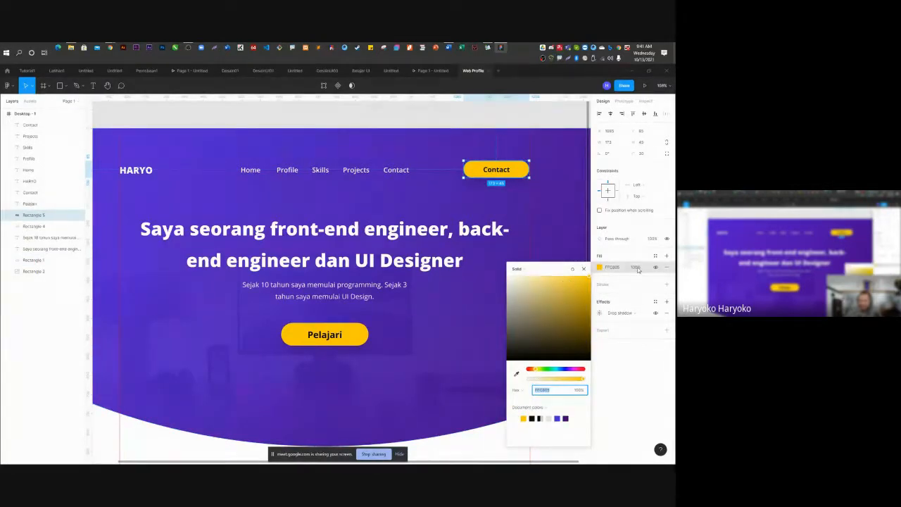
pyautogui.click(666, 268)
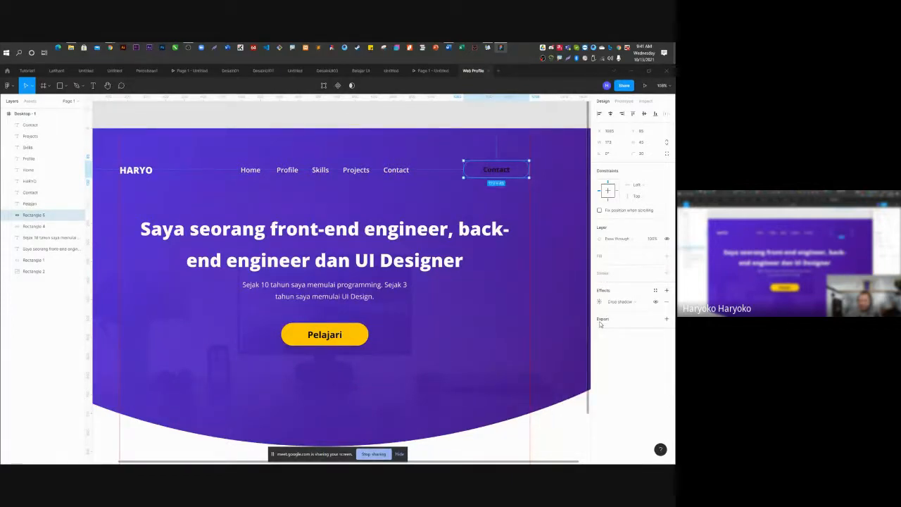
pyautogui.click(666, 272)
pyautogui.click(599, 284)
pyautogui.click(516, 385)
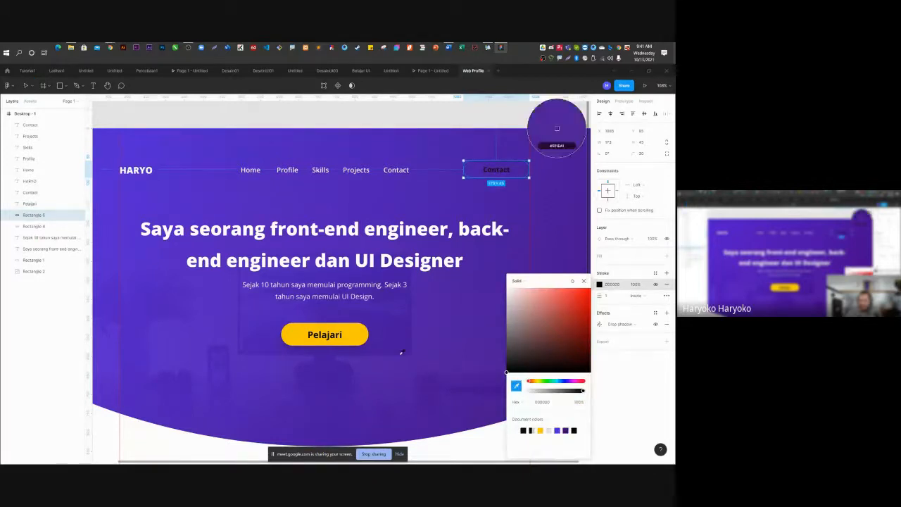
pyautogui.click(358, 335)
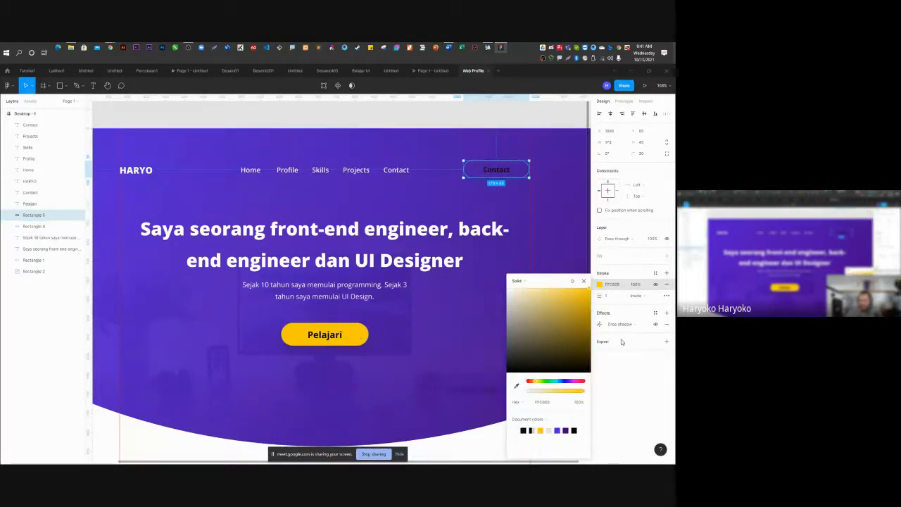
pyautogui.click(609, 297)
pyautogui.press('Return')
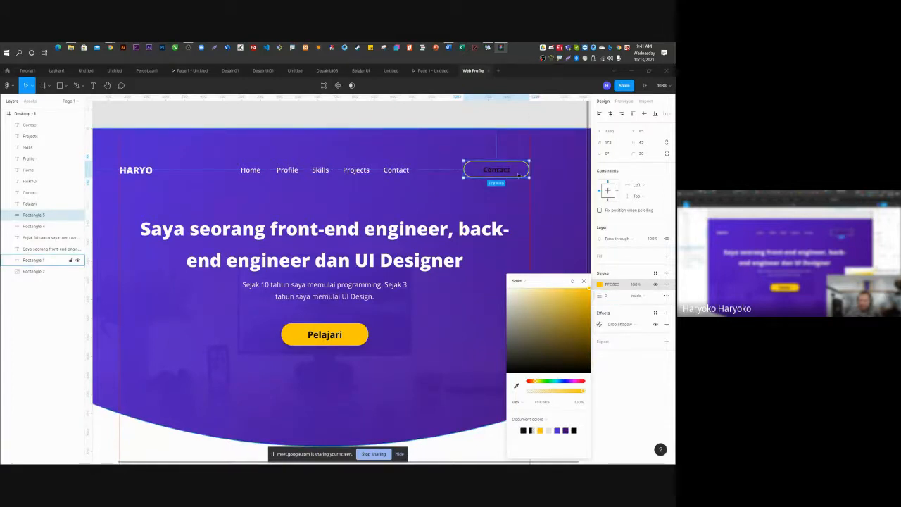
# Recolour the header button's Contact label with the yellow sampled from the Pelajari button and clear the selection.
pyautogui.click(496, 169)
pyautogui.click(599, 343)
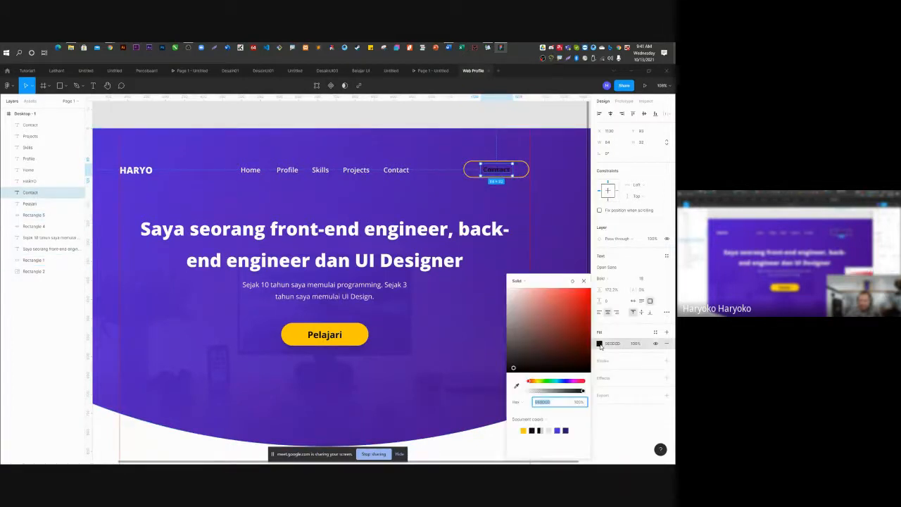
pyautogui.click(516, 385)
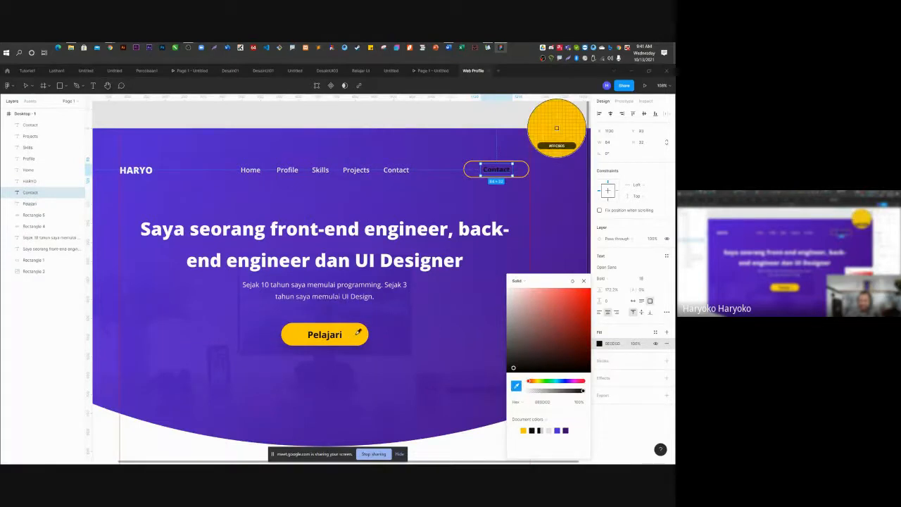
pyautogui.click(355, 332)
pyautogui.click(483, 269)
pyautogui.click(451, 110)
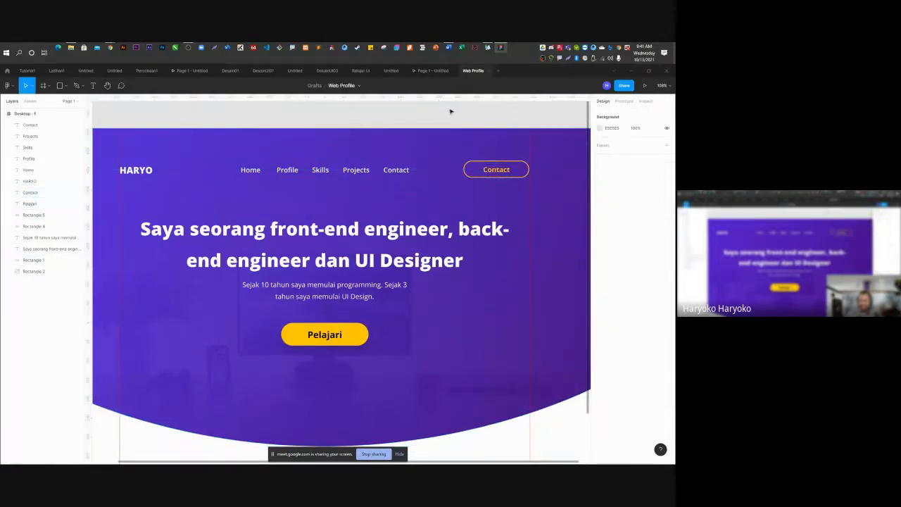
# Move the description paragraph slightly down toward the Pelajari button and centre it horizontally in the frame.
pyautogui.scroll(-1, 383, 209)
pyautogui.scroll(-1, 384, 210)
pyautogui.scroll(1, 318, 192)
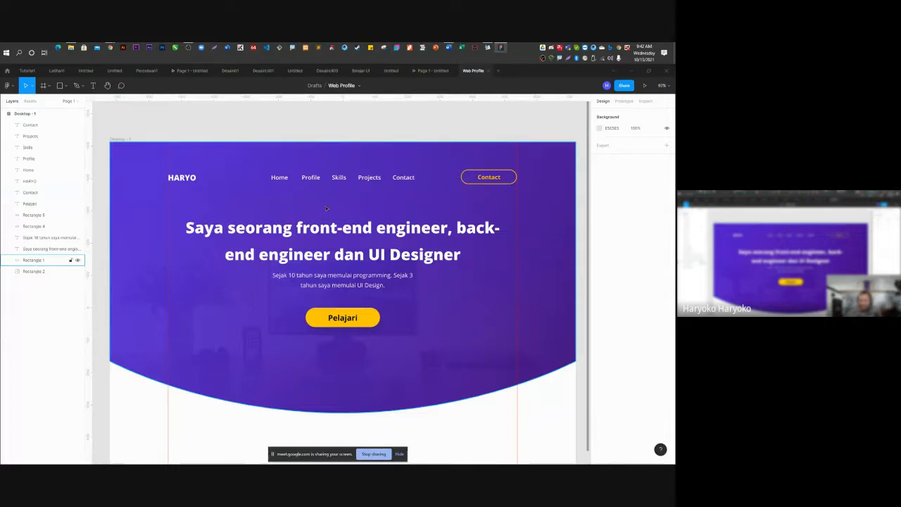
pyautogui.moveTo(345, 278); pyautogui.dragTo(347, 283)
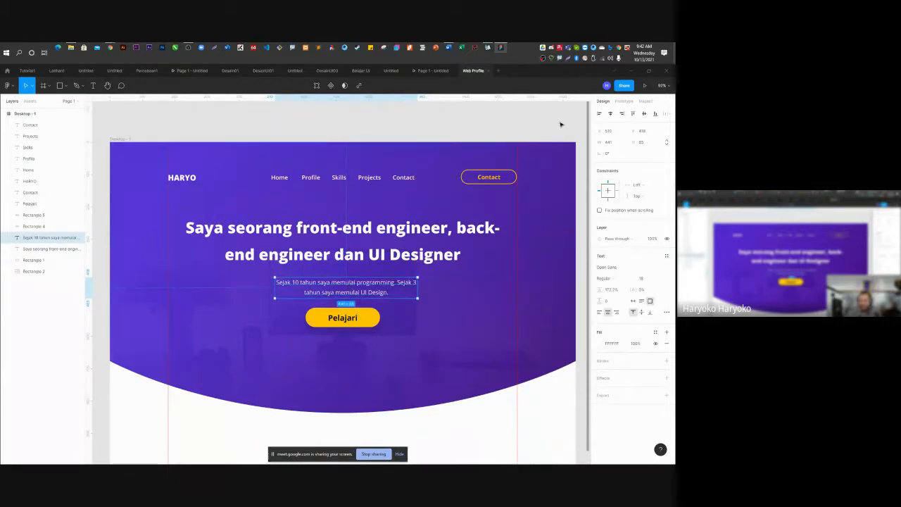
pyautogui.click(609, 114)
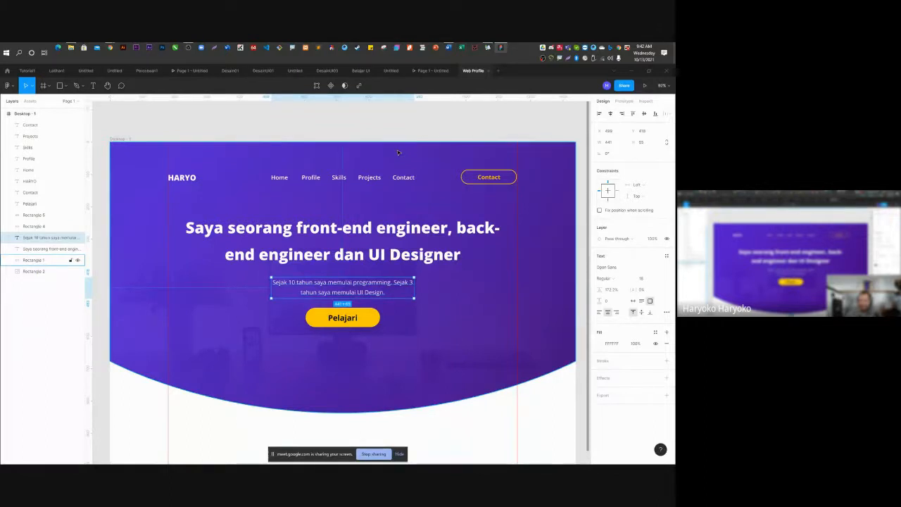
pyautogui.click(397, 152)
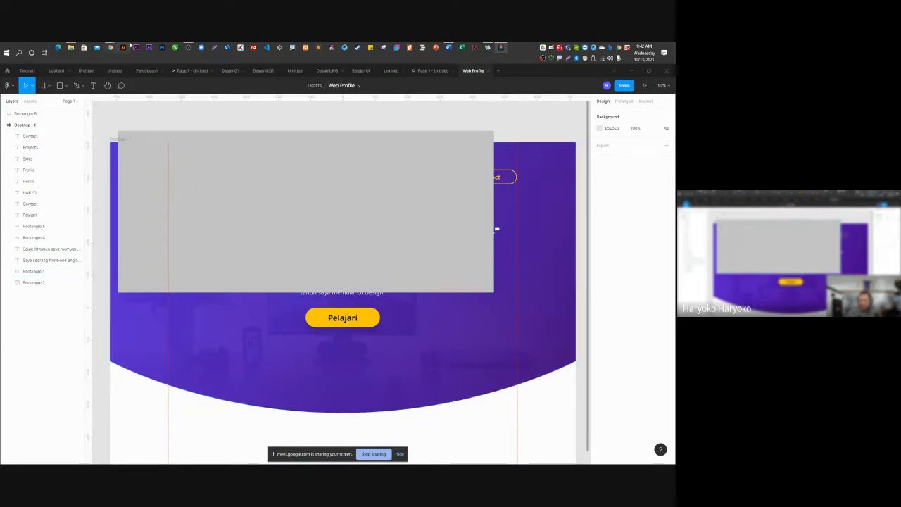
# Switch to the browser, copy the desk and monitor photo from its Unsplash page, and return to the Web Profile design.
pyautogui.moveTo(109, 48)
pyautogui.click(180, 76)
pyautogui.rightClick(295, 179)
pyautogui.click(317, 204)
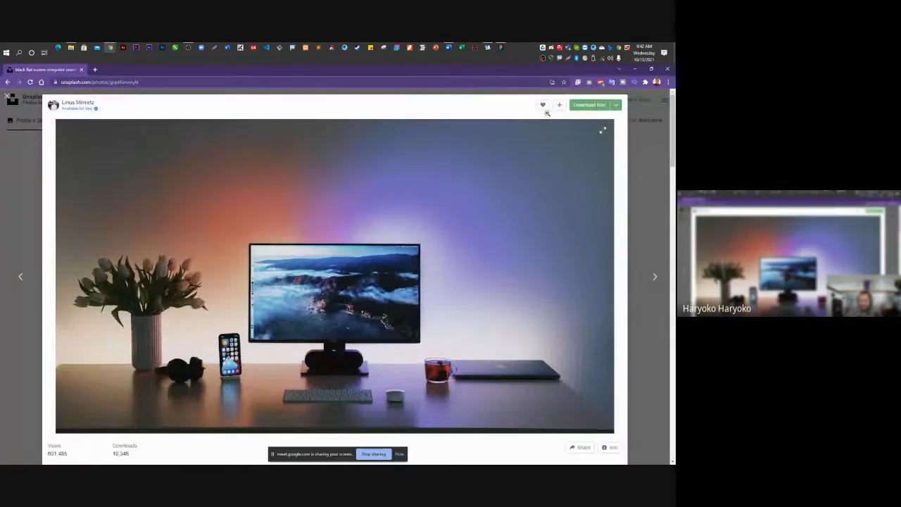
pyautogui.click(635, 69)
pyautogui.hotkey('ctrl', 'v')
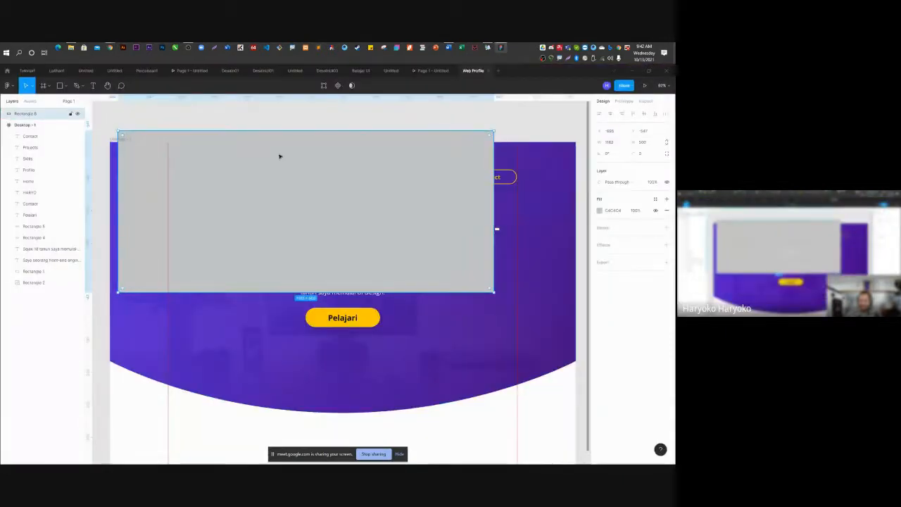
# Try the copied photo as the fill of the grey rectangle and of the Pelajari button, undoing each paste.
pyautogui.click(239, 107)
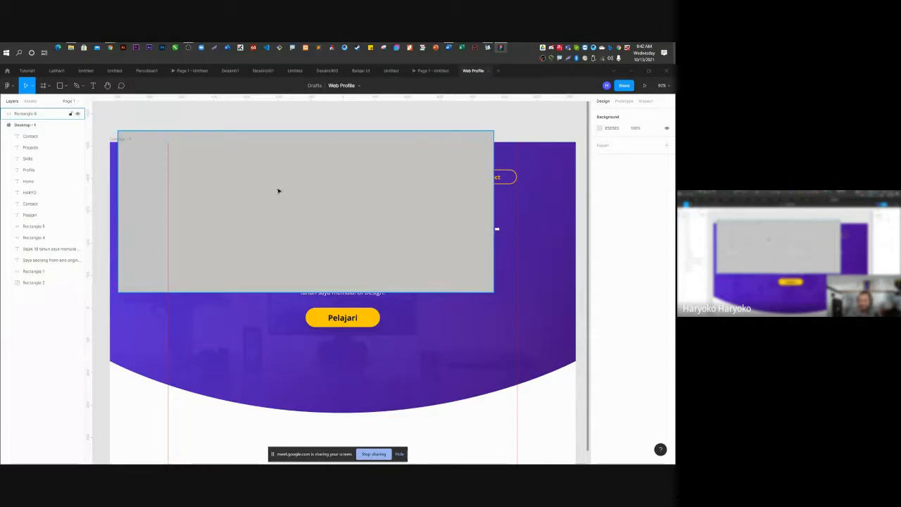
pyautogui.click(280, 153)
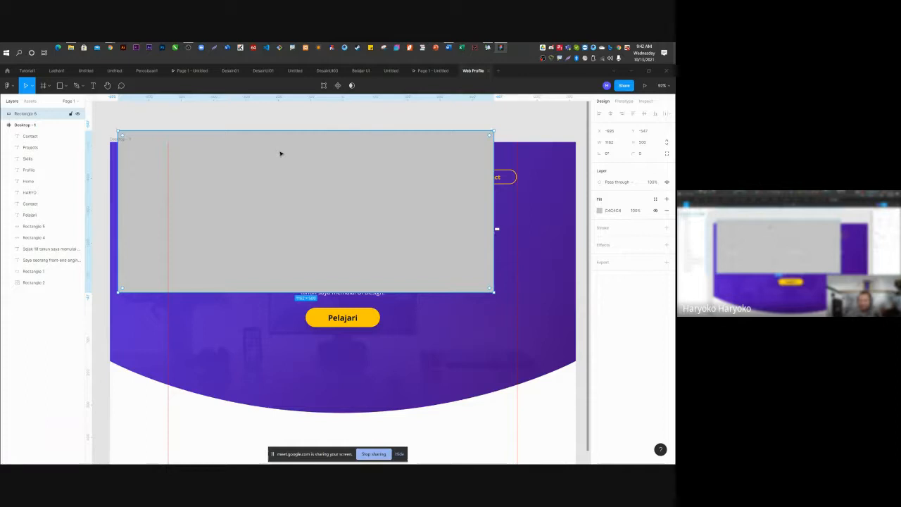
pyautogui.hotkey('ctrl', 'v')
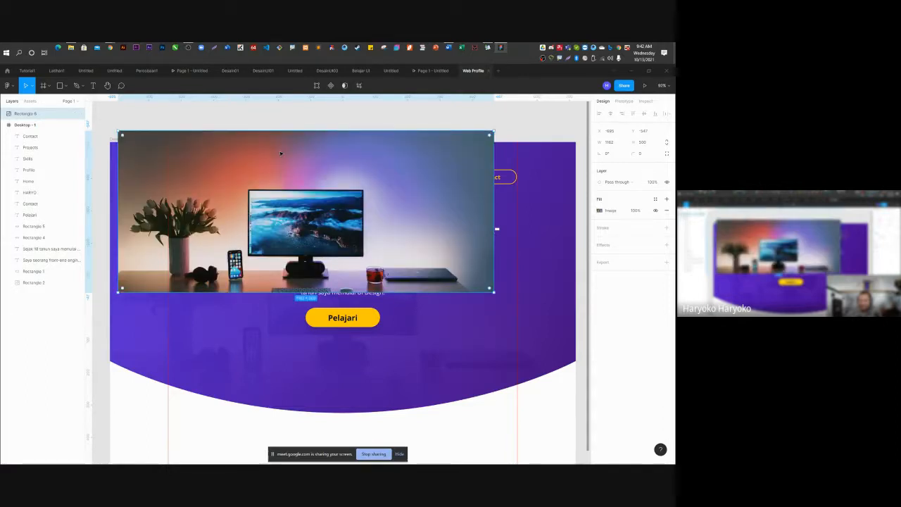
pyautogui.hotkey('ctrl', 'z')
pyautogui.click(377, 319)
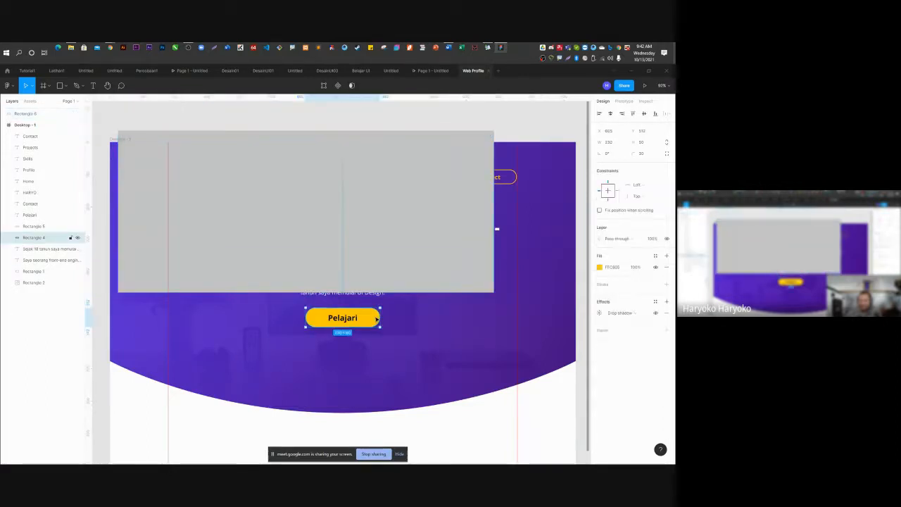
pyautogui.hotkey('ctrl', 'v')
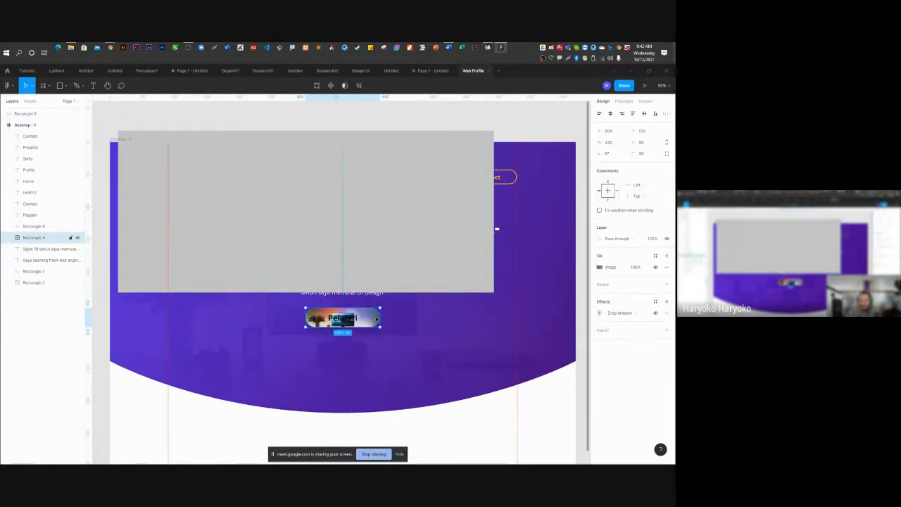
pyautogui.hotkey('ctrl', 'z')
# Delete the large grey rectangle covering the header and headline.
pyautogui.click(373, 177)
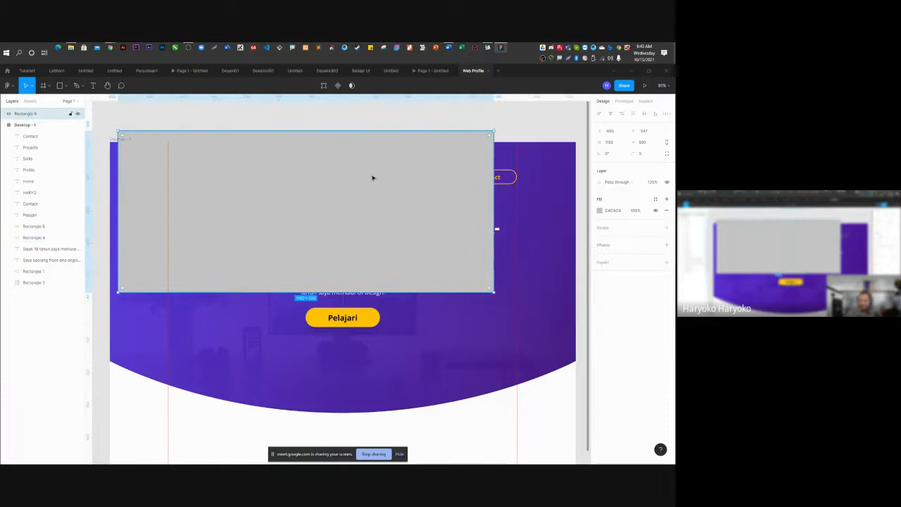
pyautogui.press('Delete')
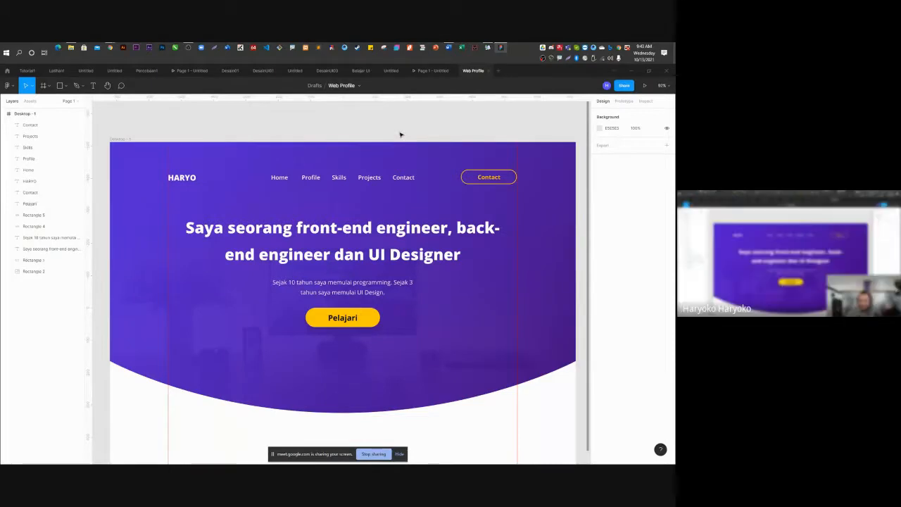
# Duplicate the Pelajari button with its label and place the copy directly below the header Contact button.
pyautogui.click(346, 324)
pyautogui.keyDown('shift'); pyautogui.click(371, 322); pyautogui.keyUp('shift')
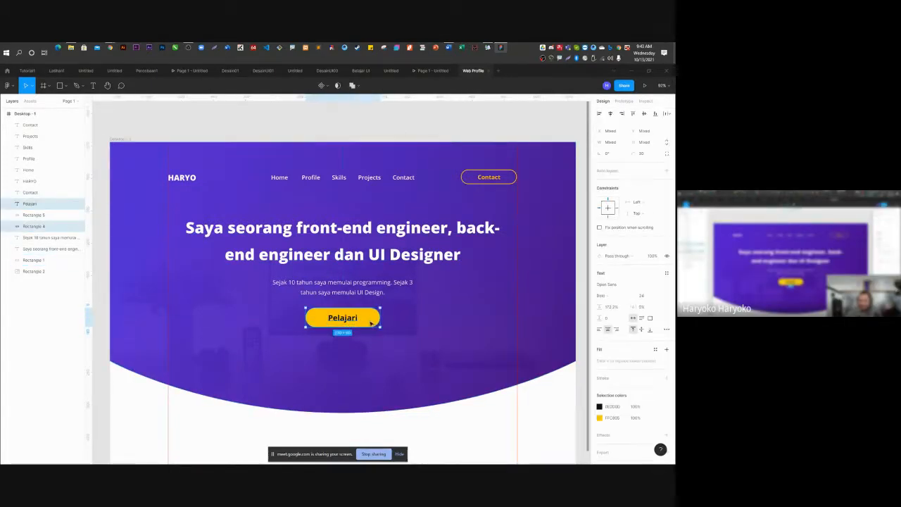
pyautogui.moveTo(371, 322); pyautogui.dragTo(267, 197)
pyautogui.hotkey('ctrl', 'z')
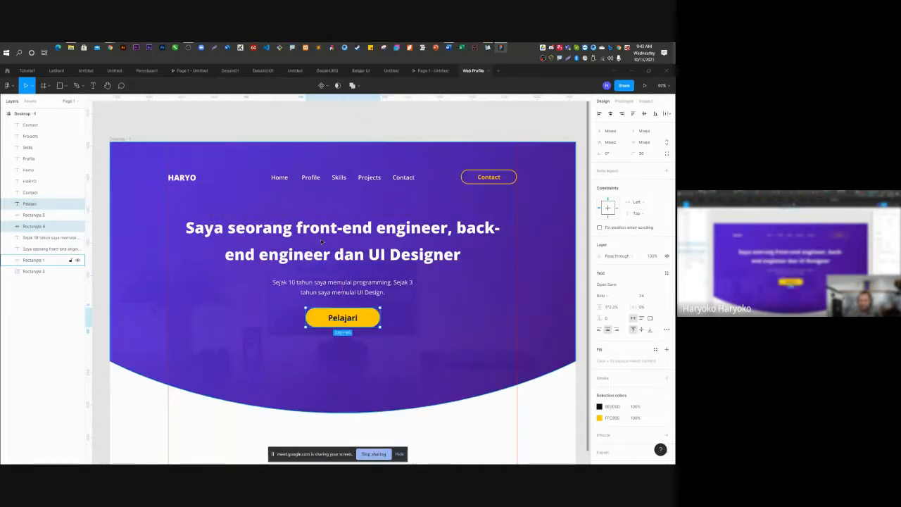
pyautogui.keyDown('alt'); pyautogui.moveTo(371, 321); pyautogui.dragTo(525, 204); pyautogui.keyUp('alt')
pyautogui.click(527, 125)
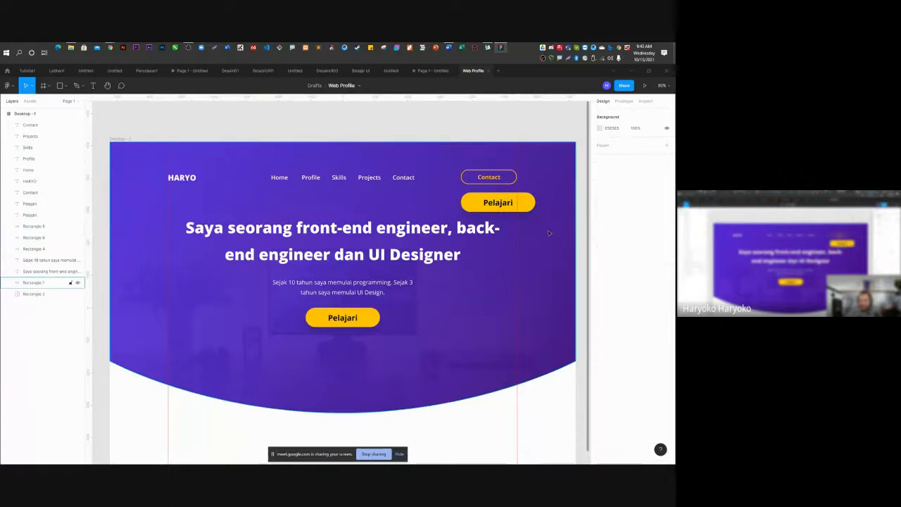
# Replace the copied Pelajari button's fill with a stroke 2 thick in the original button's yellow.
pyautogui.click(529, 207)
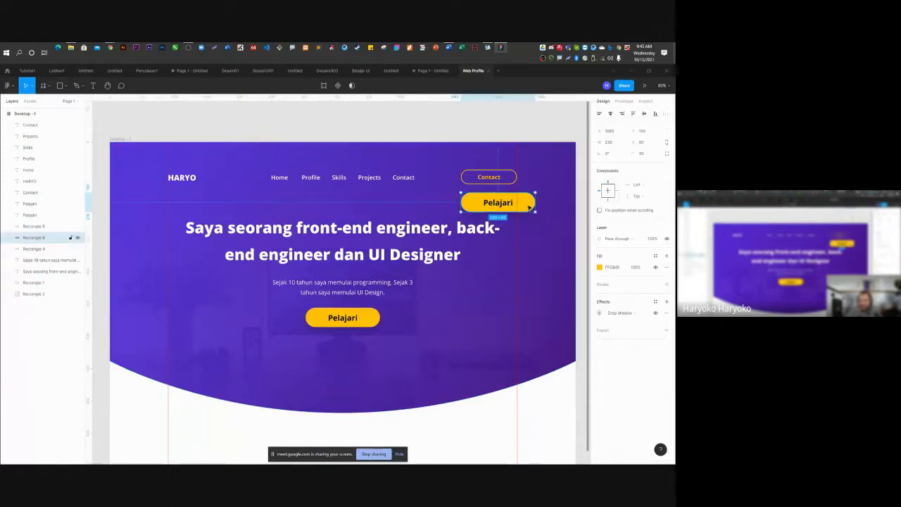
pyautogui.click(539, 139)
pyautogui.click(528, 204)
pyautogui.click(666, 268)
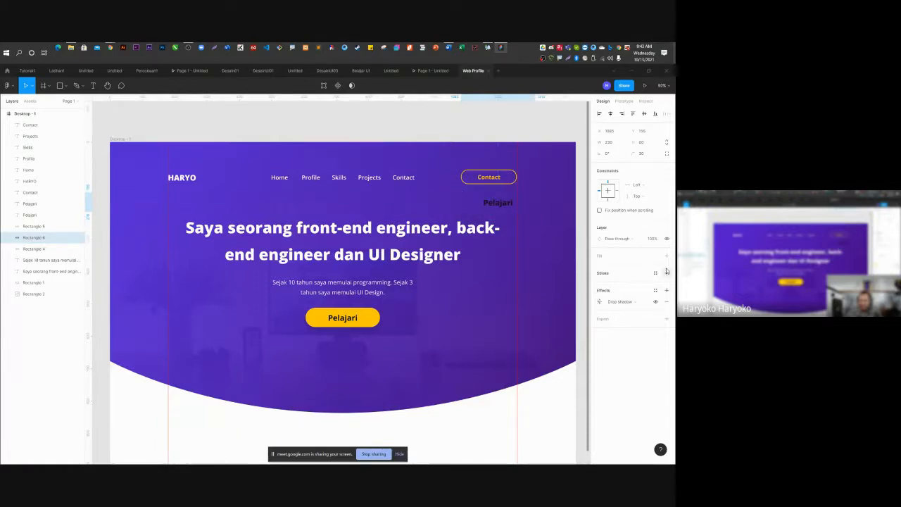
pyautogui.click(603, 273)
pyautogui.moveTo(598, 295); pyautogui.dragTo(596, 296)
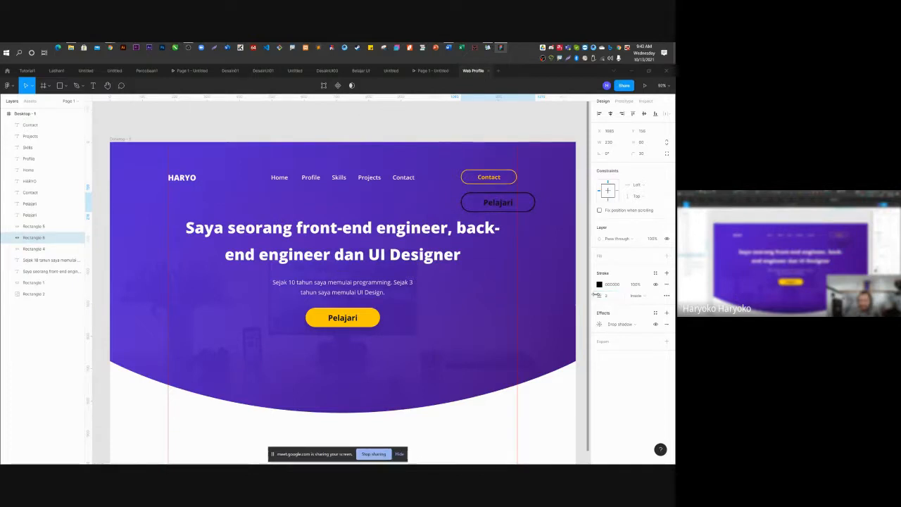
pyautogui.click(599, 284)
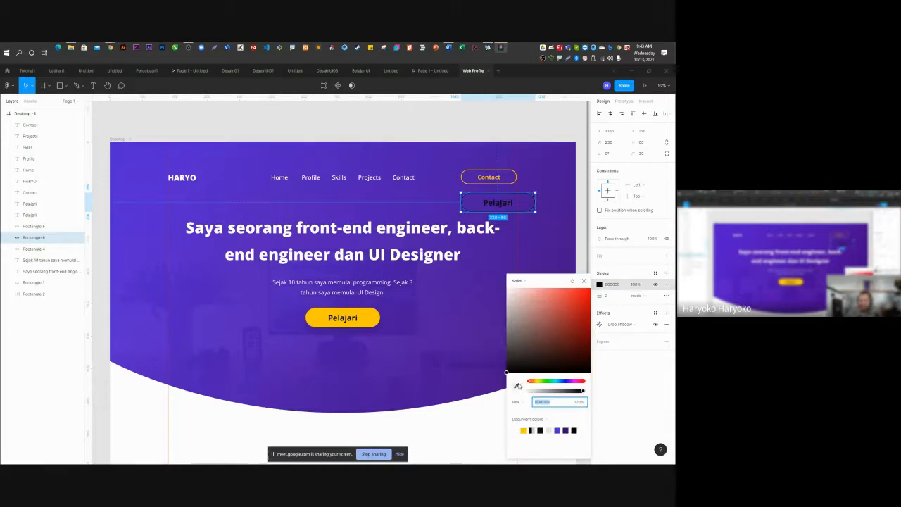
pyautogui.click(517, 386)
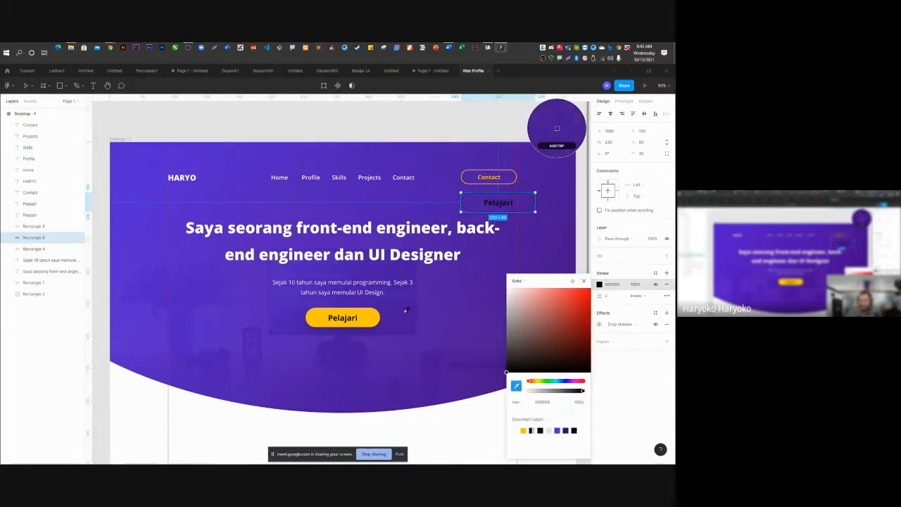
pyautogui.click(375, 318)
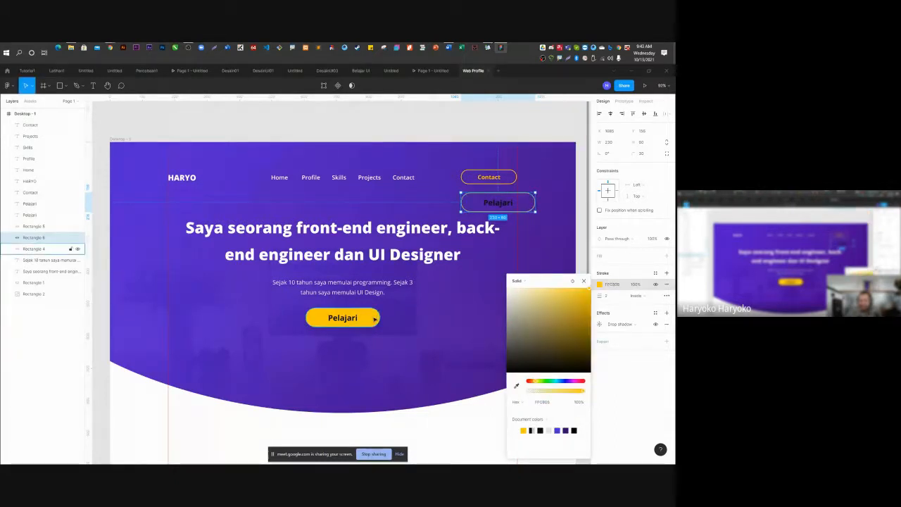
# Recolour the copied button's Pelajari label with the yellow sampled from the original button.
pyautogui.click(505, 204)
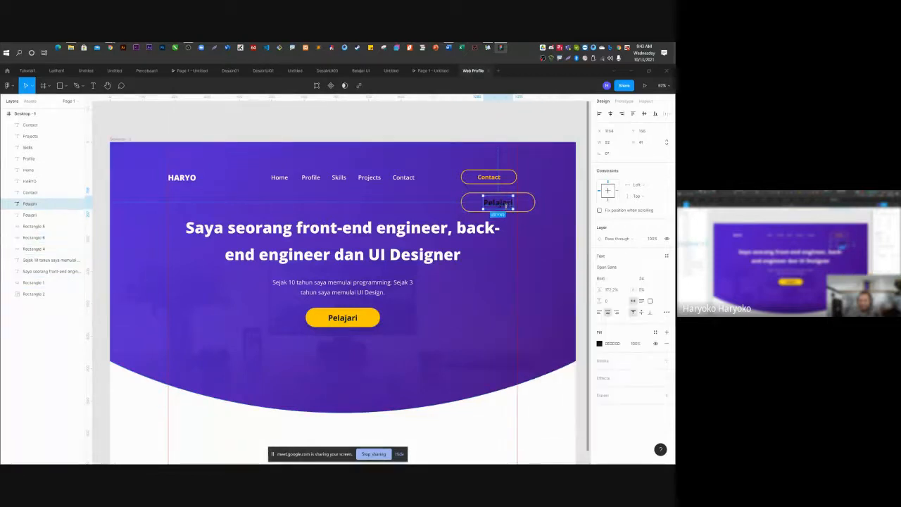
pyautogui.click(600, 343)
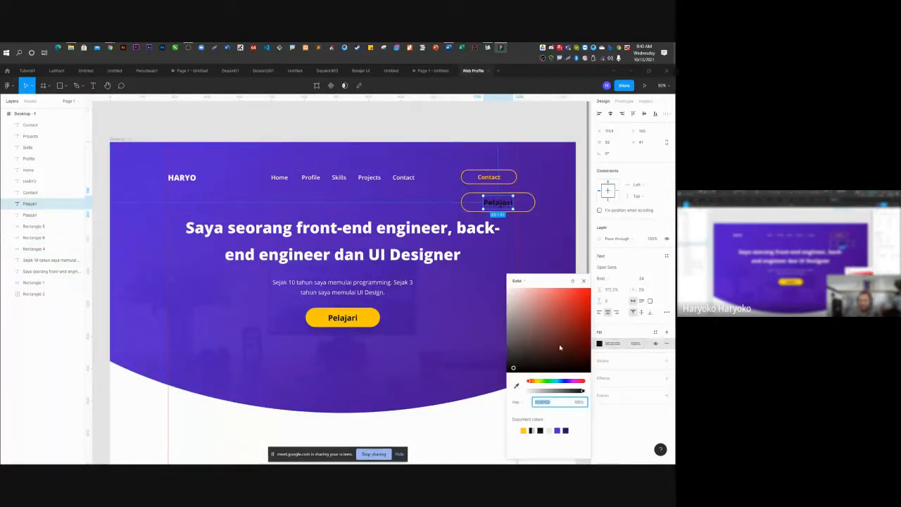
pyautogui.click(516, 386)
pyautogui.click(372, 320)
pyautogui.click(573, 241)
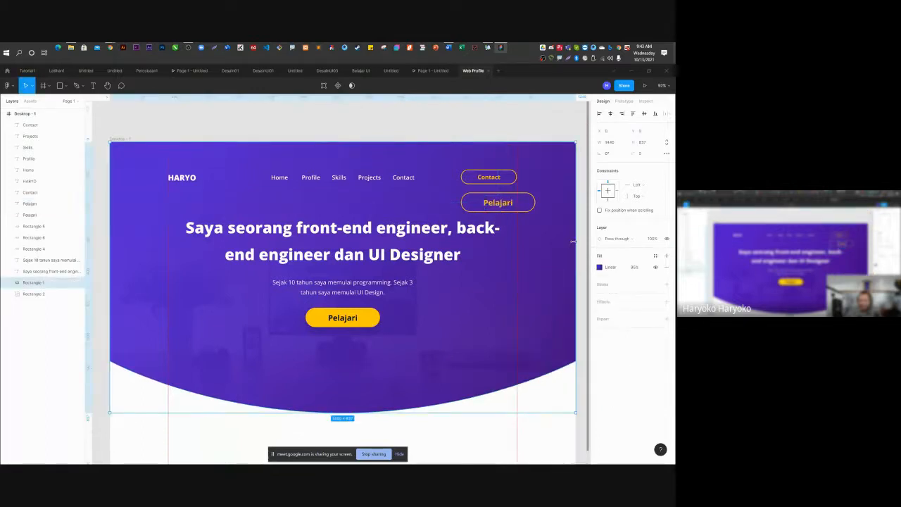
# Delete the outlined Pelajari button copy below the header together with its label.
pyautogui.click(506, 204)
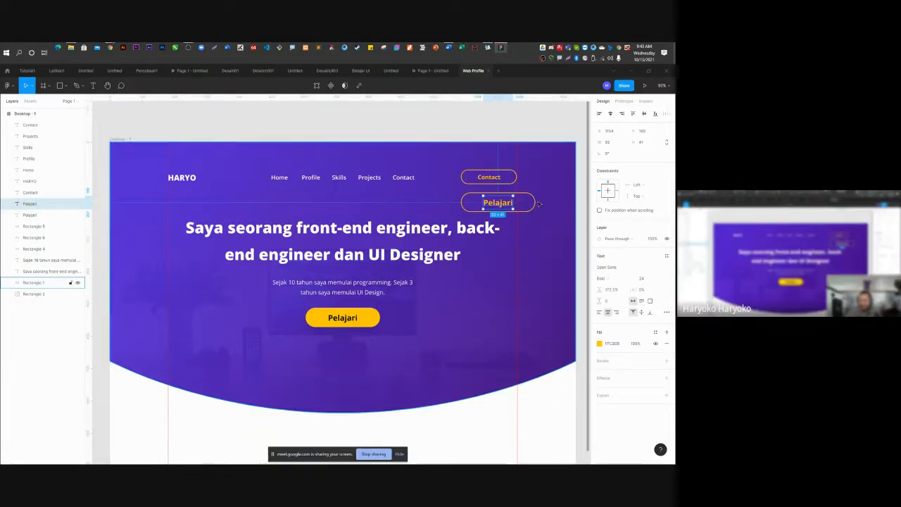
pyautogui.keyDown('shift'); pyautogui.click(534, 204); pyautogui.keyUp('shift')
pyautogui.press('Delete')
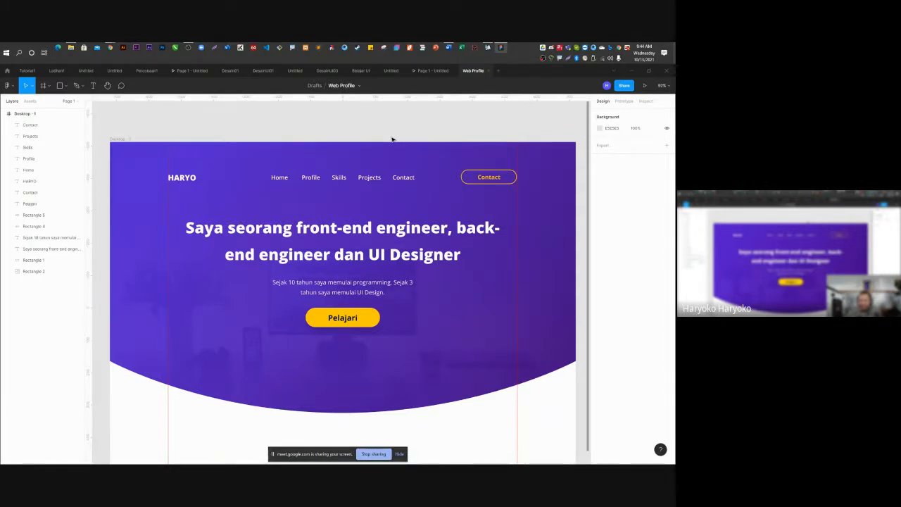
# Extend the Desktop - 1 frame downward to a height of about 2260, making room below the hero section.
pyautogui.scroll(-3, 392, 139)
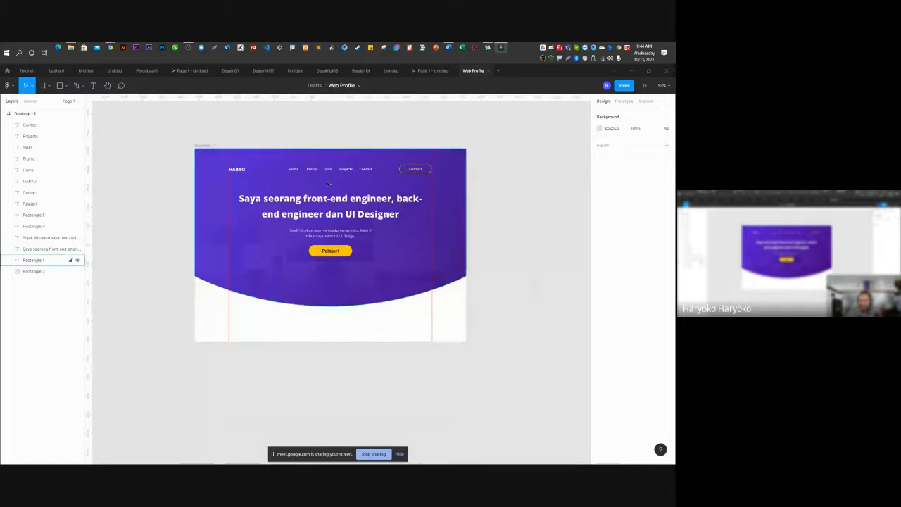
pyautogui.scroll(3, 400, 162)
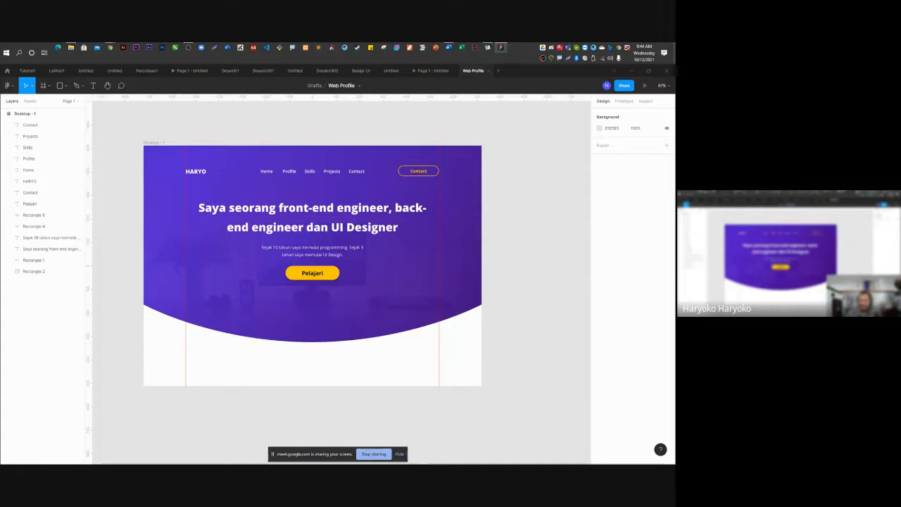
pyautogui.click(24, 114)
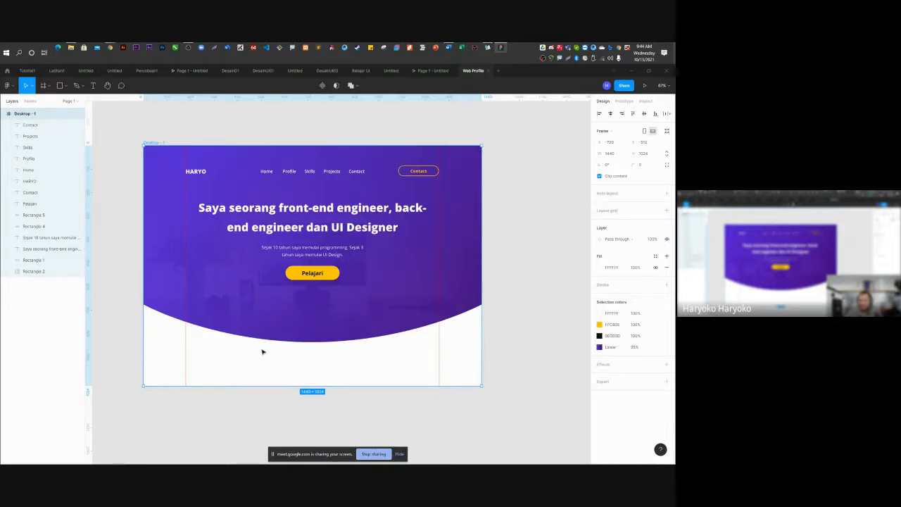
pyautogui.scroll(-5, 262, 352)
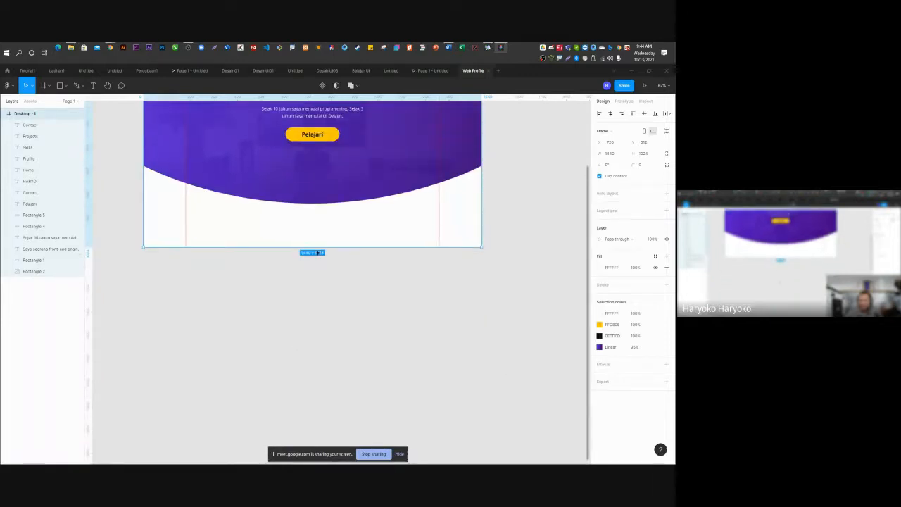
pyautogui.moveTo(315, 248); pyautogui.dragTo(314, 414)
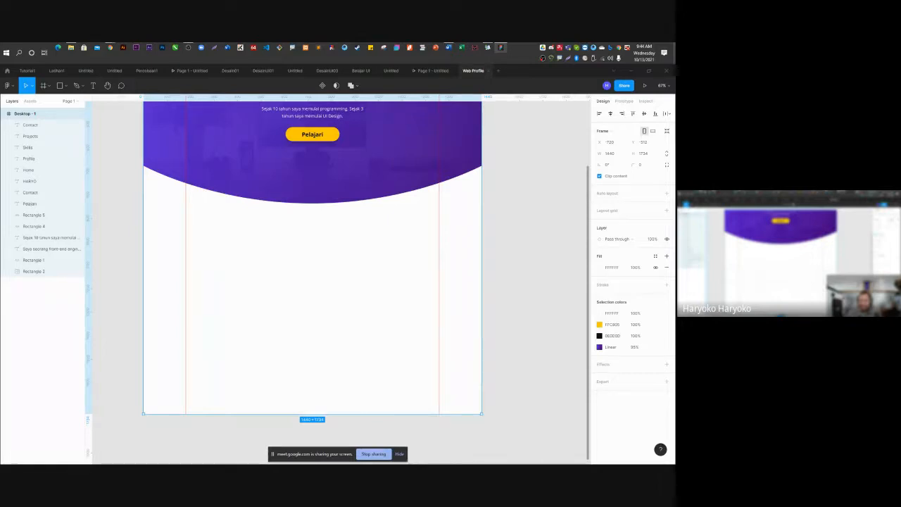
pyautogui.scroll(2, 471, 282)
pyautogui.scroll(-4, 305, 291)
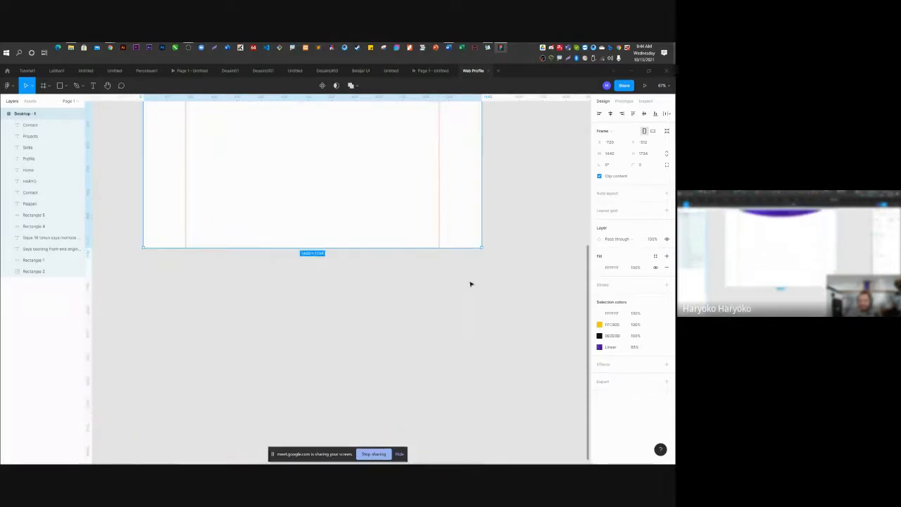
pyautogui.scroll(3, 519, 241)
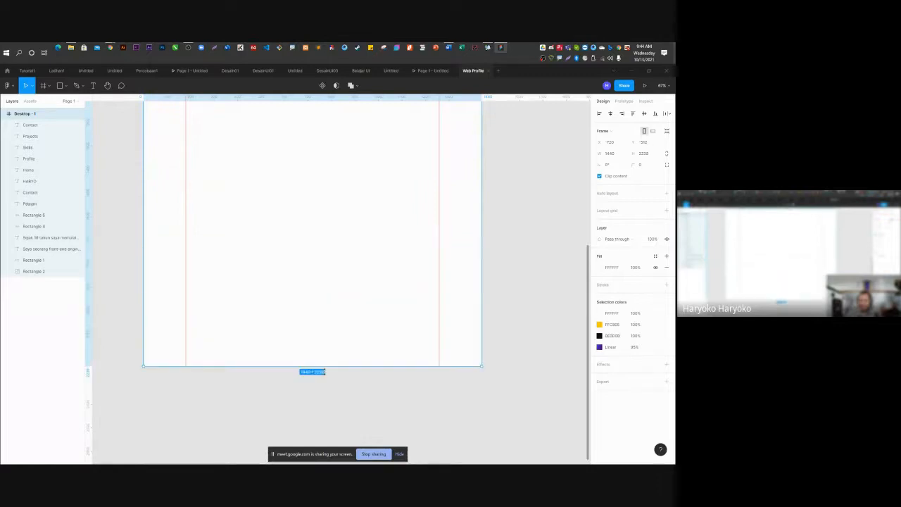
pyautogui.scroll(4, 520, 240)
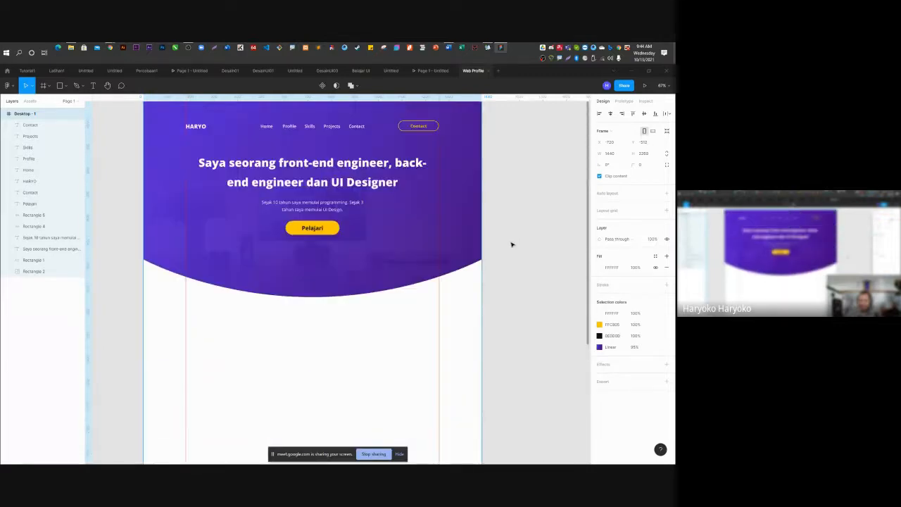
pyautogui.scroll(-2, 511, 244)
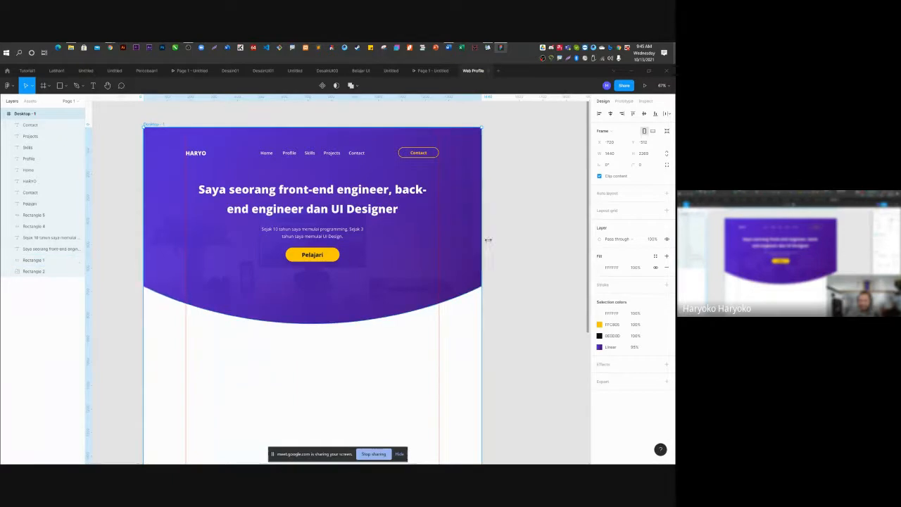
pyautogui.scroll(-5, 493, 243)
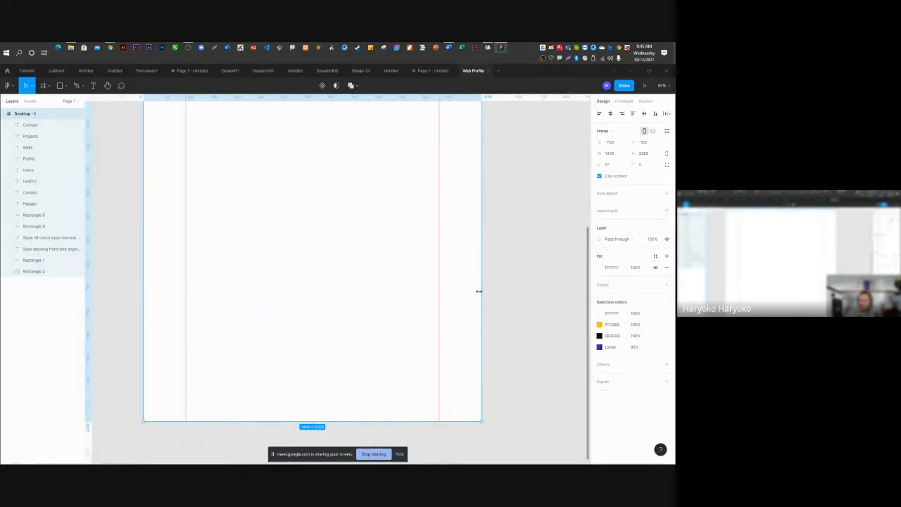
# Duplicate the Pelajari button label into the white area below the hero and change the copy's text to "Profile".
pyautogui.scroll(3, 479, 291)
pyautogui.click(313, 170)
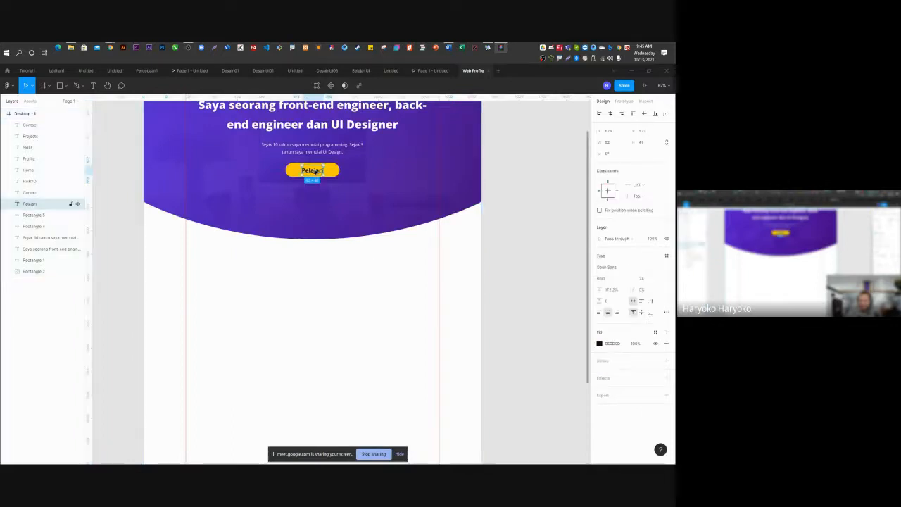
pyautogui.moveTo(316, 172); pyautogui.dragTo(313, 291)
pyautogui.click(518, 276)
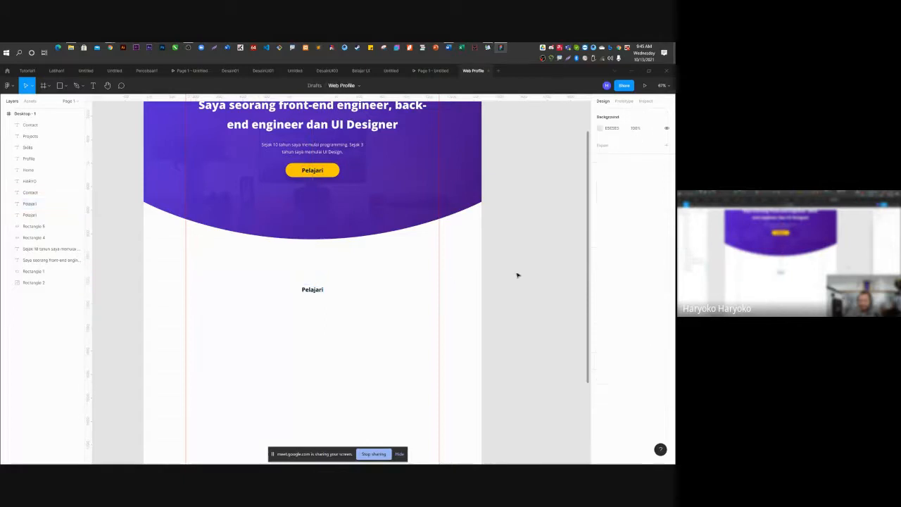
pyautogui.doubleClick(312, 294)
pyautogui.scroll(1, 533, 256)
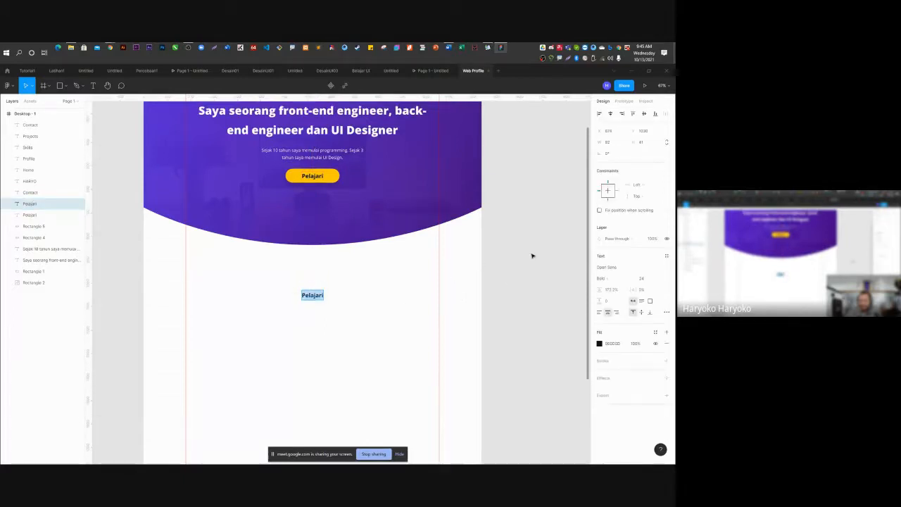
pyautogui.write('Profile')
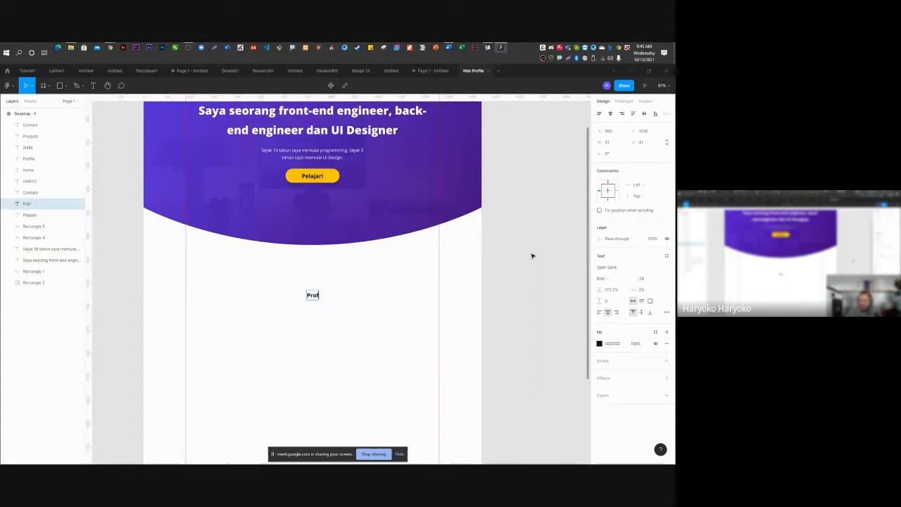
pyautogui.press('Escape')
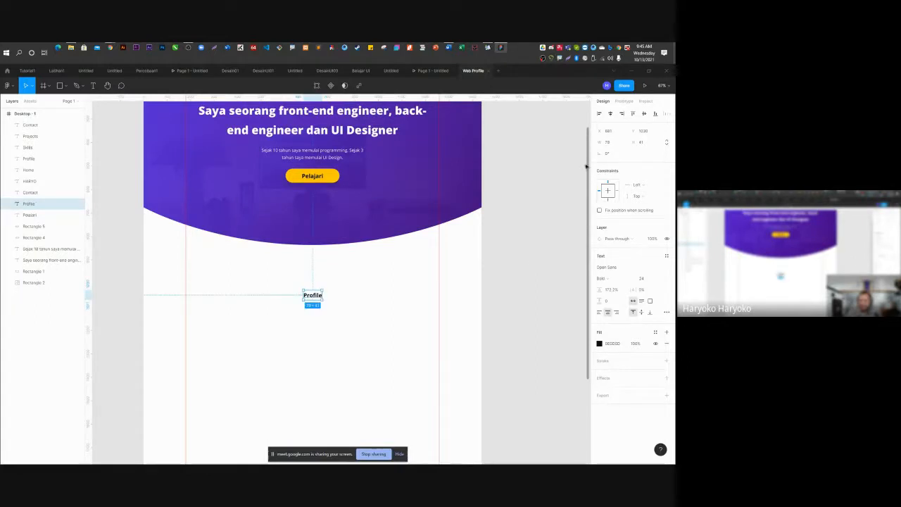
# Duplicate the hero description directly below the Profile heading and recolour the copy grey A7A7A7.
pyautogui.click(317, 154)
pyautogui.press('super')
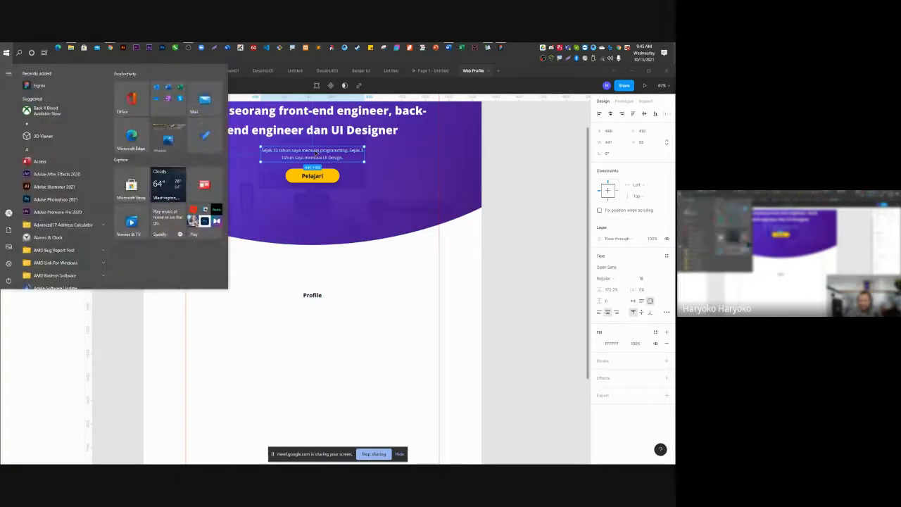
pyautogui.press('super')
pyautogui.moveTo(318, 153); pyautogui.dragTo(319, 308)
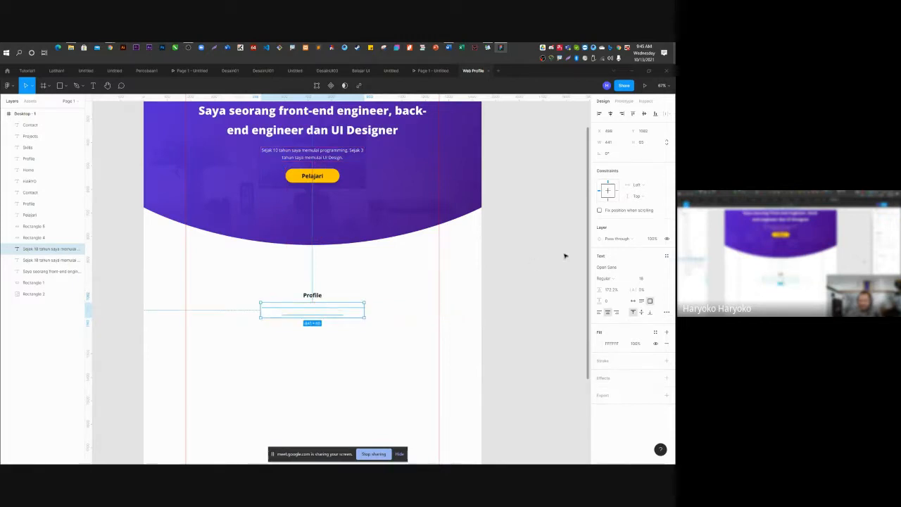
pyautogui.click(600, 344)
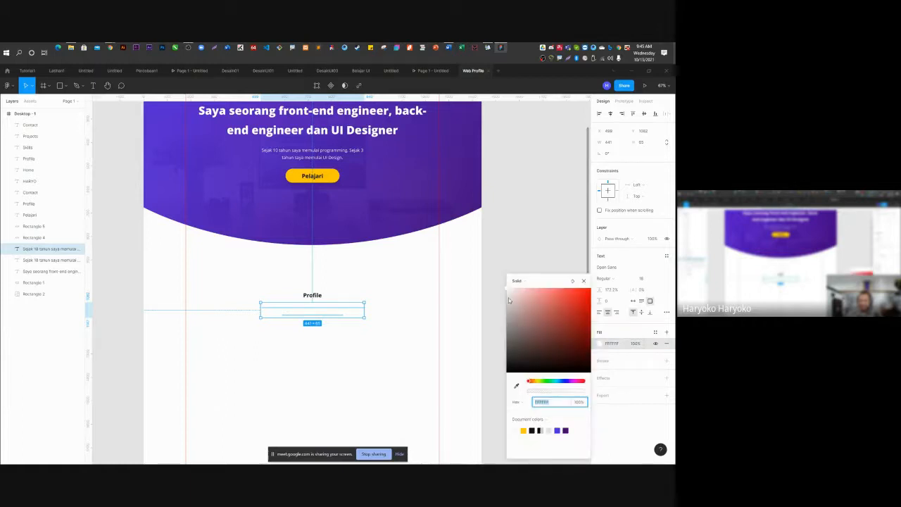
pyautogui.moveTo(507, 292); pyautogui.dragTo(506, 320)
pyautogui.click(495, 246)
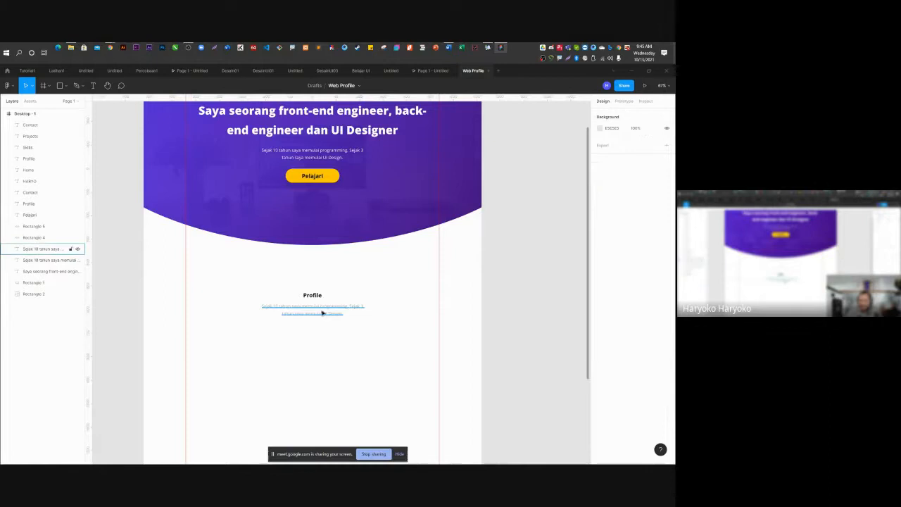
# Replace the copied description's text with "Mengenal saya secara singkat.".
pyautogui.scroll(5, 310, 323)
pyautogui.doubleClick(331, 276)
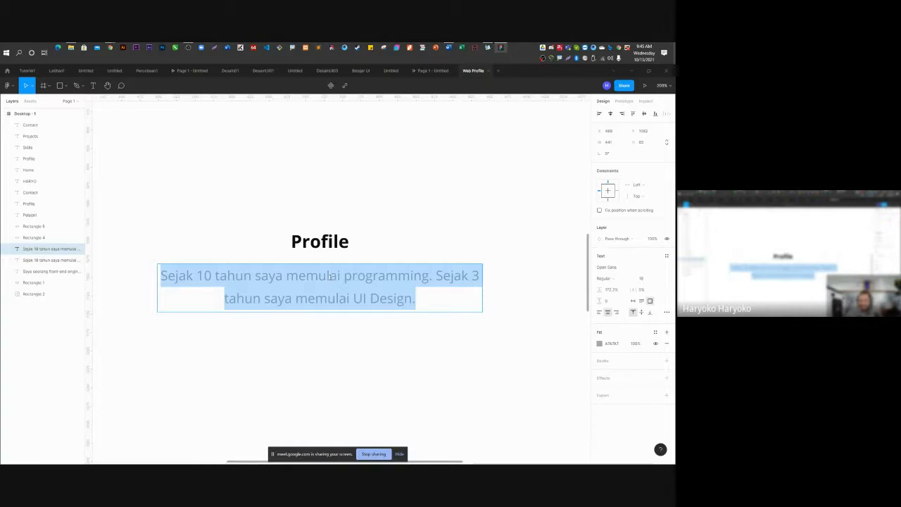
pyautogui.write('Mengen')
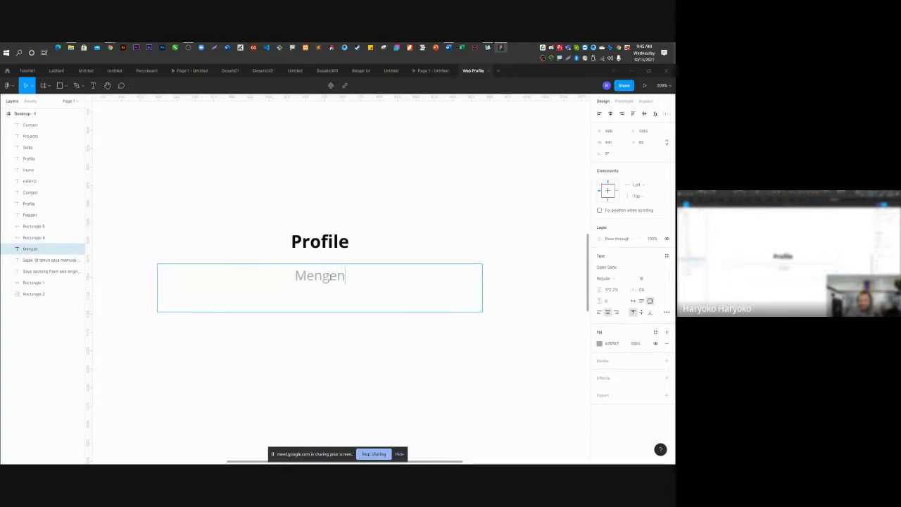
pyautogui.write('al saya secara s')
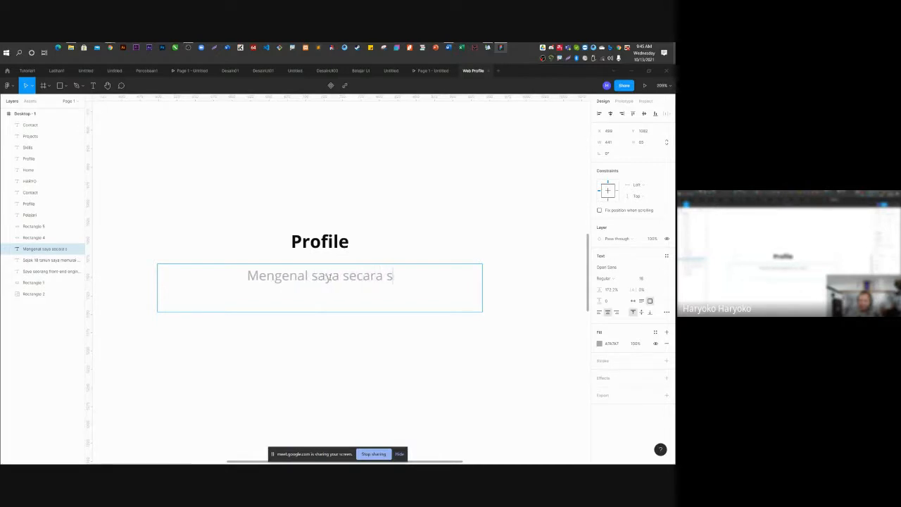
pyautogui.write('ingkat.')
pyautogui.scroll(-10, 392, 271)
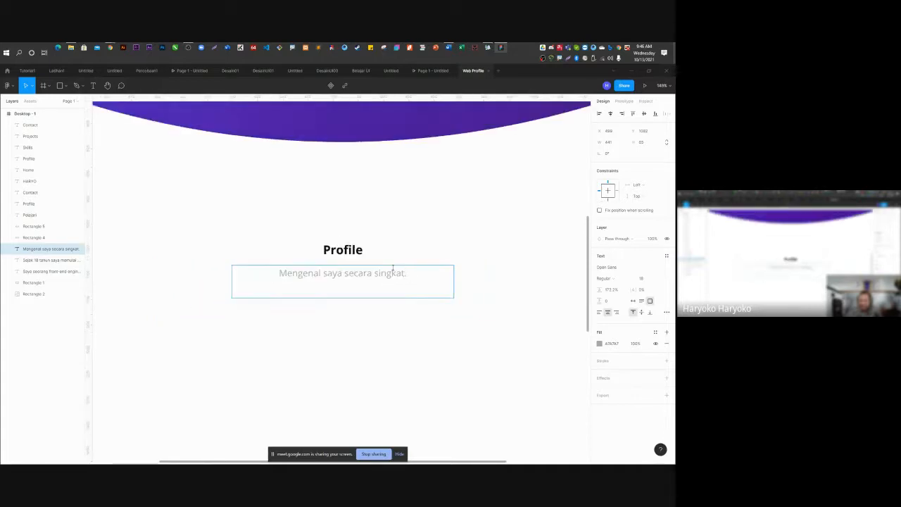
pyautogui.scroll(6, 407, 274)
pyautogui.press('Escape')
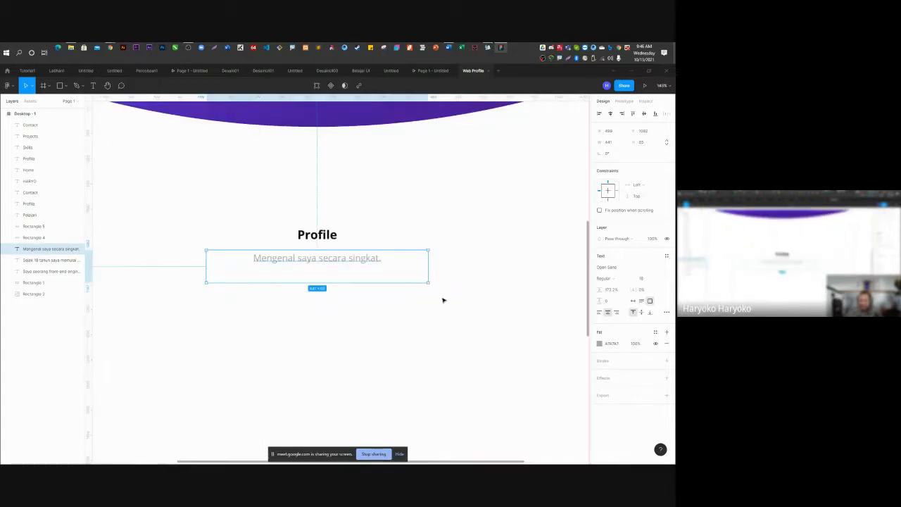
# Shrink the subtitle's text box to about 284 wide, centre it horizontally in the frame and move it closer under the Profile heading.
pyautogui.moveTo(427, 280); pyautogui.dragTo(348, 268)
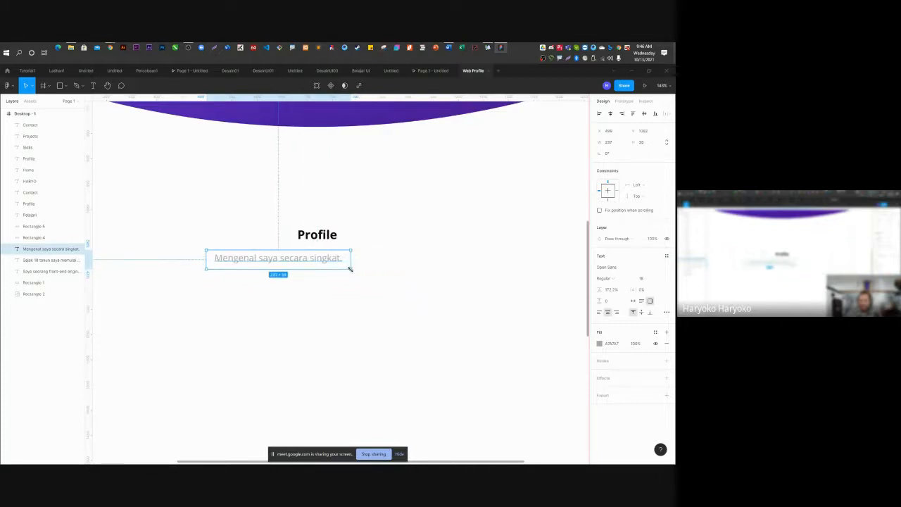
pyautogui.click(610, 113)
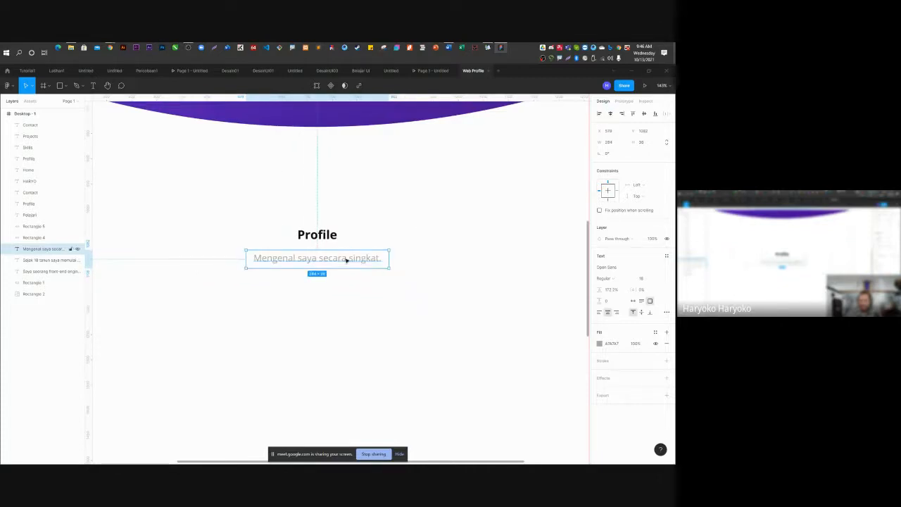
pyautogui.scroll(4, 314, 264)
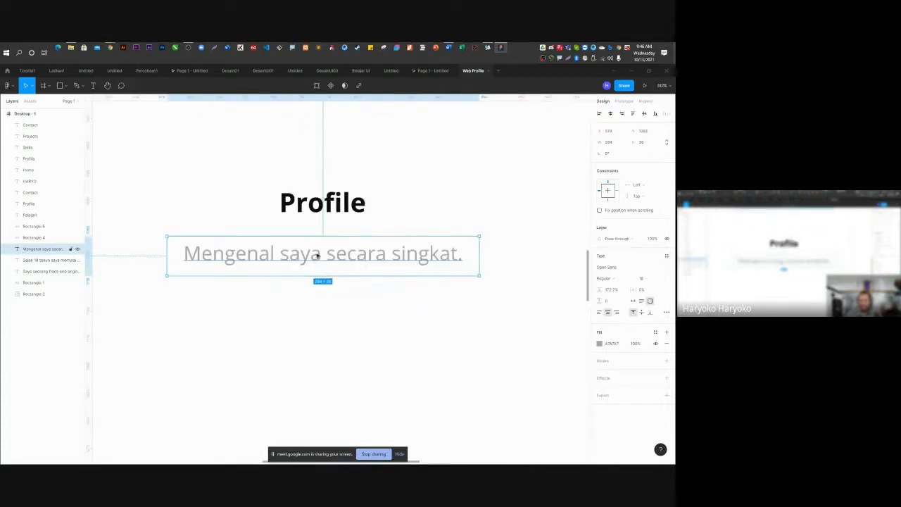
pyautogui.moveTo(317, 258); pyautogui.dragTo(316, 243)
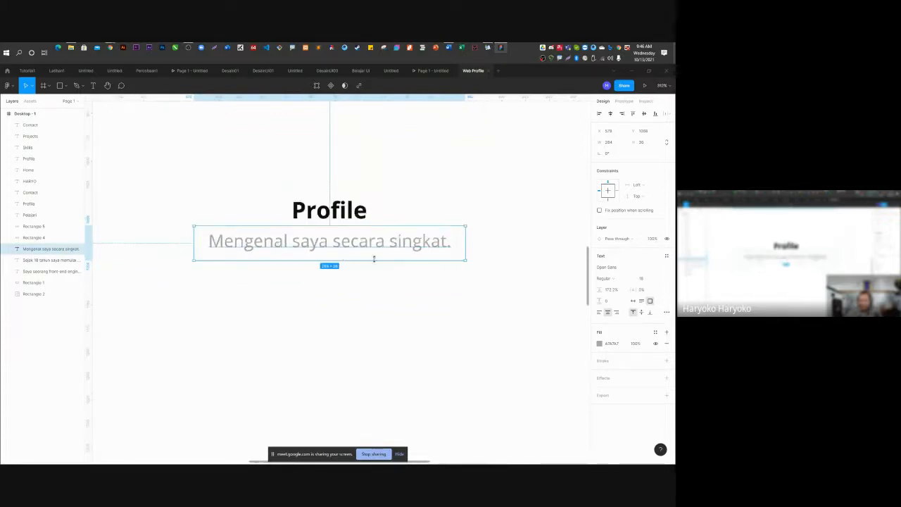
# Check the reference prototype's spacing, and move the Profile heading and its subtitle together up closer to the hero's curved edge.
pyautogui.scroll(-5, 375, 256)
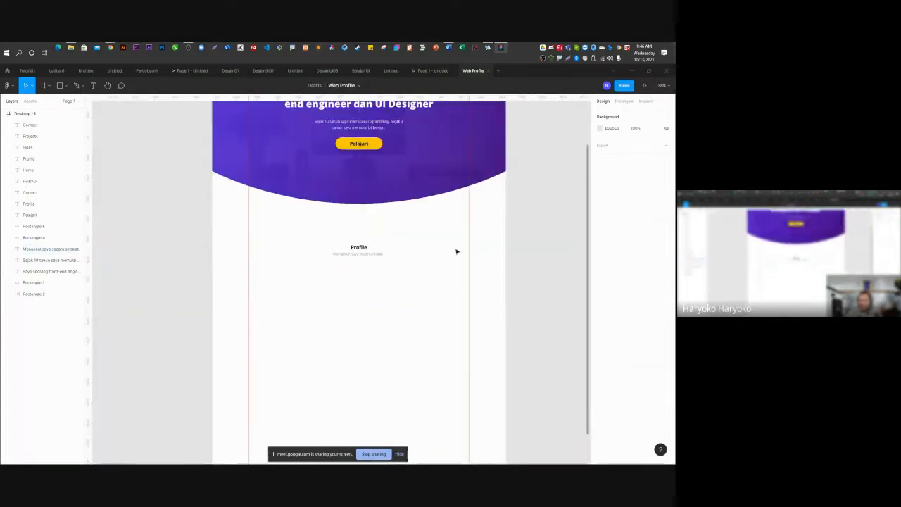
pyautogui.click(359, 247)
pyautogui.keyDown('shift'); pyautogui.click(370, 254); pyautogui.keyUp('shift')
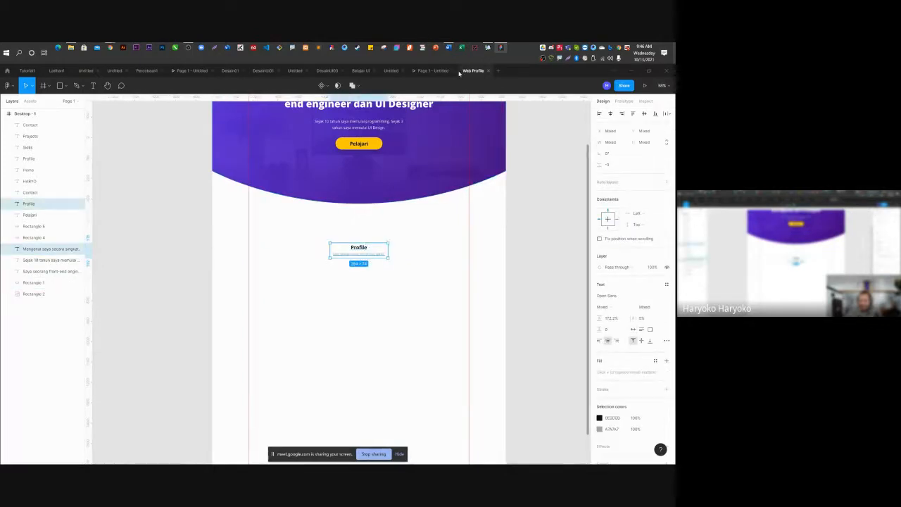
pyautogui.click(431, 70)
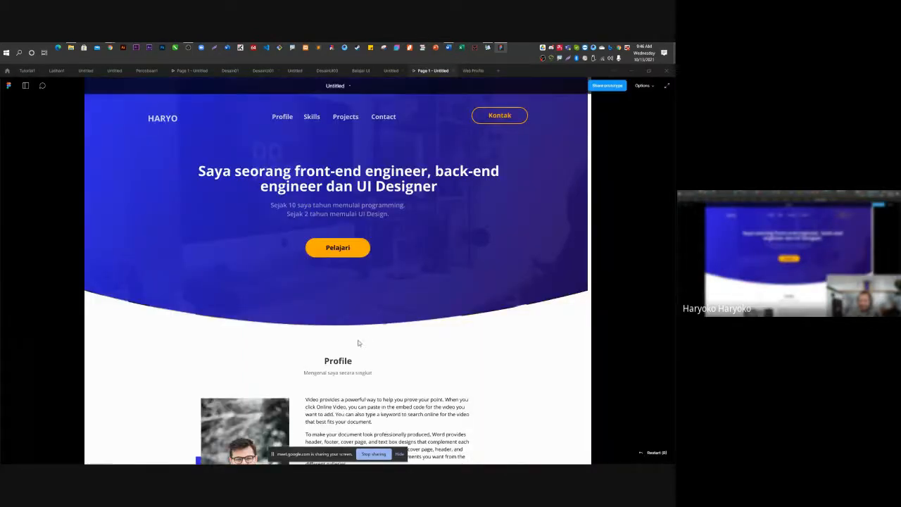
pyautogui.click(473, 70)
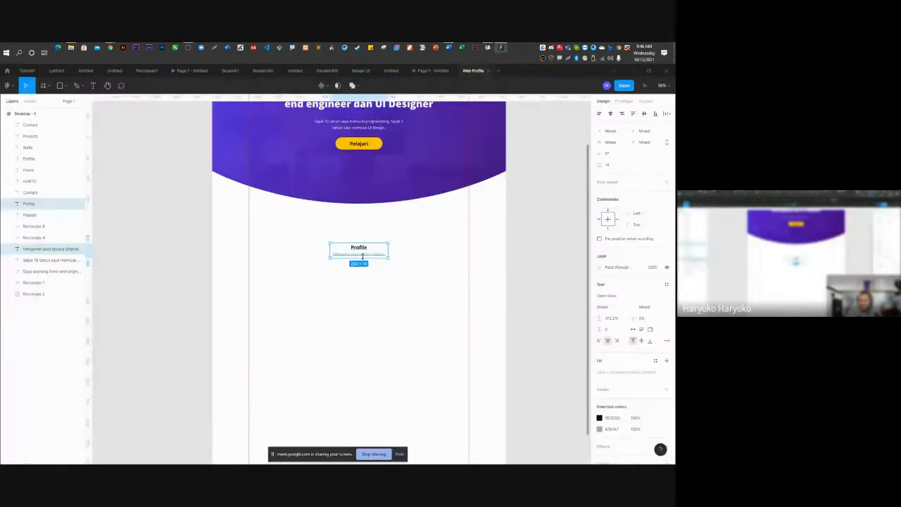
pyautogui.moveTo(362, 249); pyautogui.dragTo(358, 227)
pyautogui.click(357, 280)
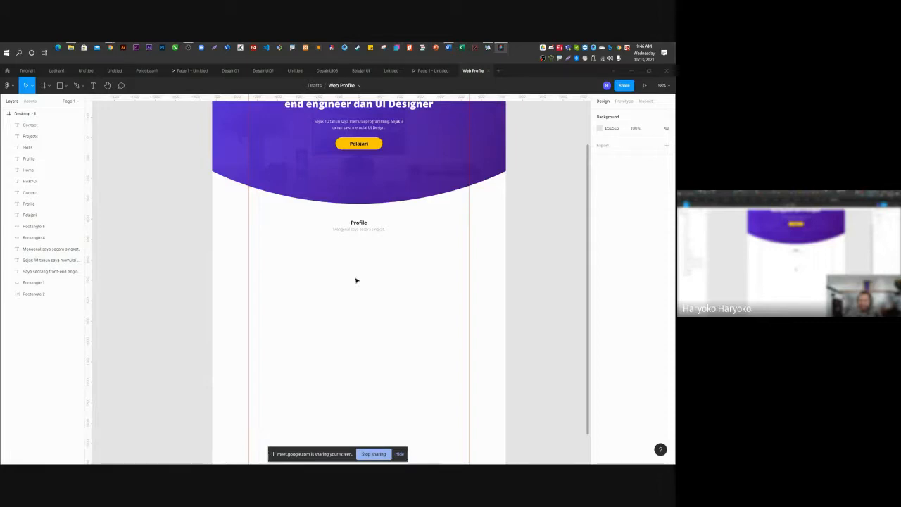
pyautogui.scroll(3, 440, 239)
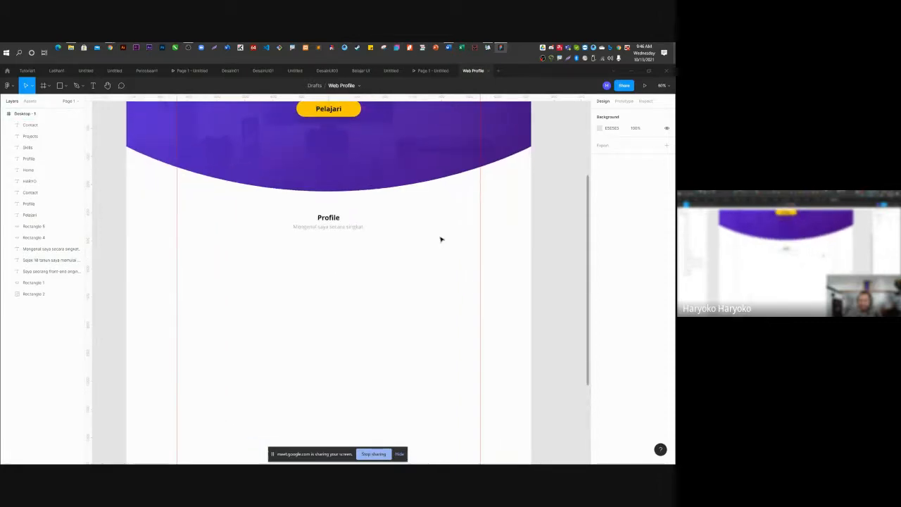
# Switch to the Unsplash page in the browser and search its photos for "man".
pyautogui.moveTo(110, 47)
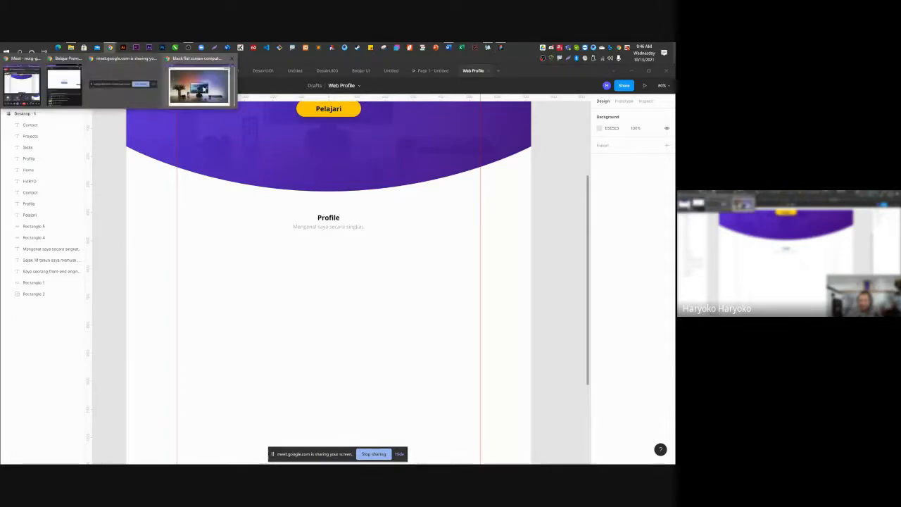
pyautogui.click(173, 79)
pyautogui.click(9, 97)
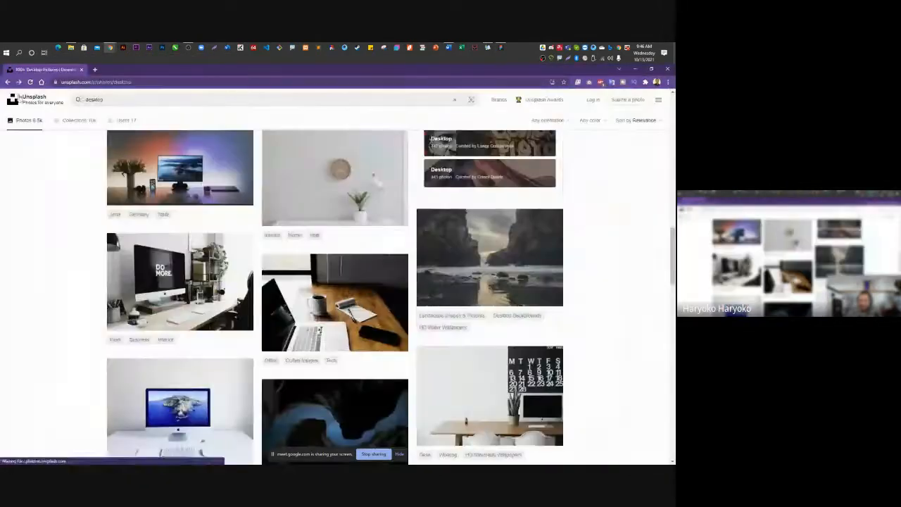
pyautogui.doubleClick(95, 99)
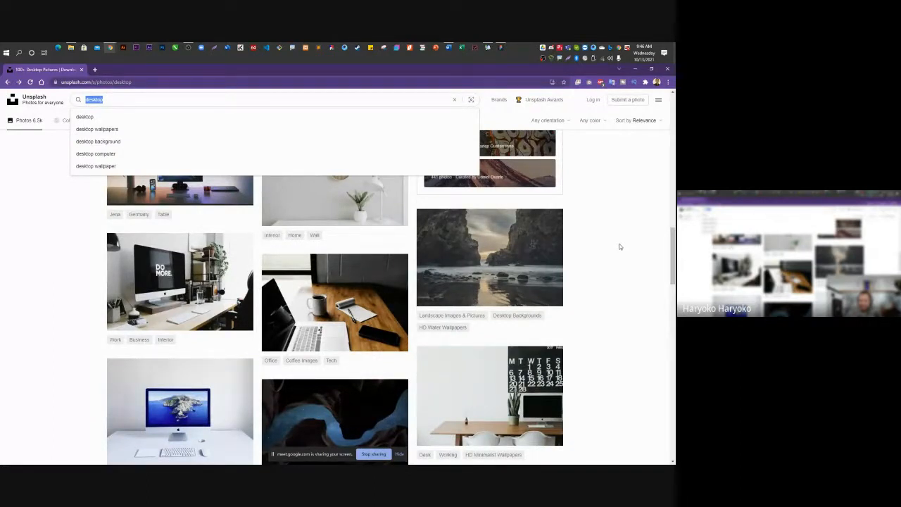
pyautogui.write('man')
pyautogui.press('Return')
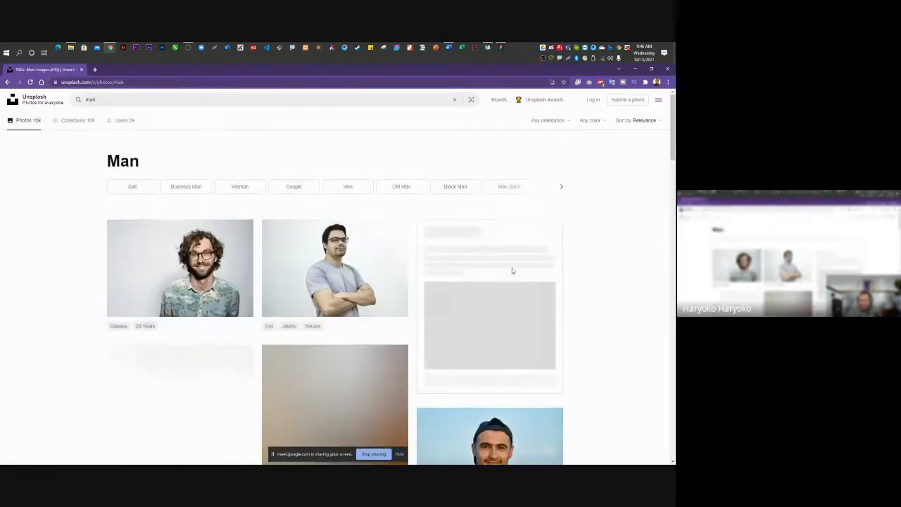
# Search Unsplash for "woman" and look through the results for a suitable profile photo.
pyautogui.doubleClick(90, 99)
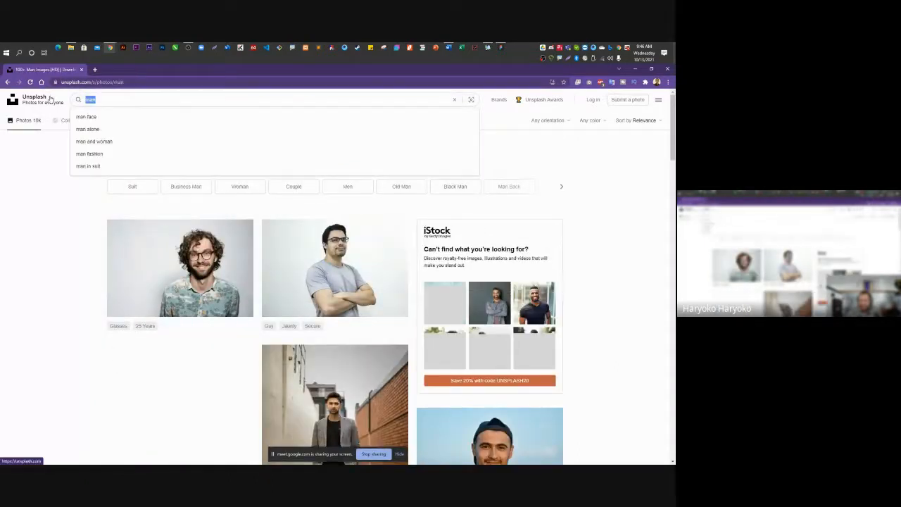
pyautogui.write('woman')
pyautogui.press('Return')
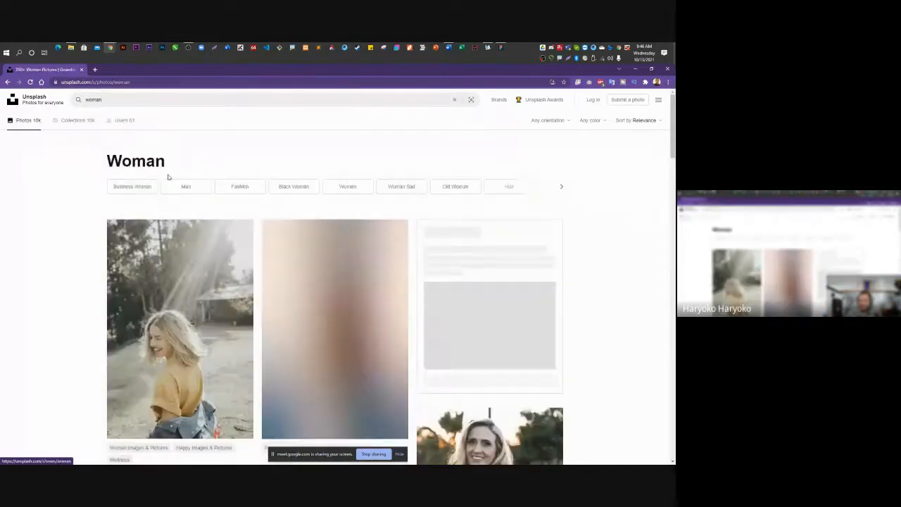
pyautogui.scroll(-10, 576, 342)
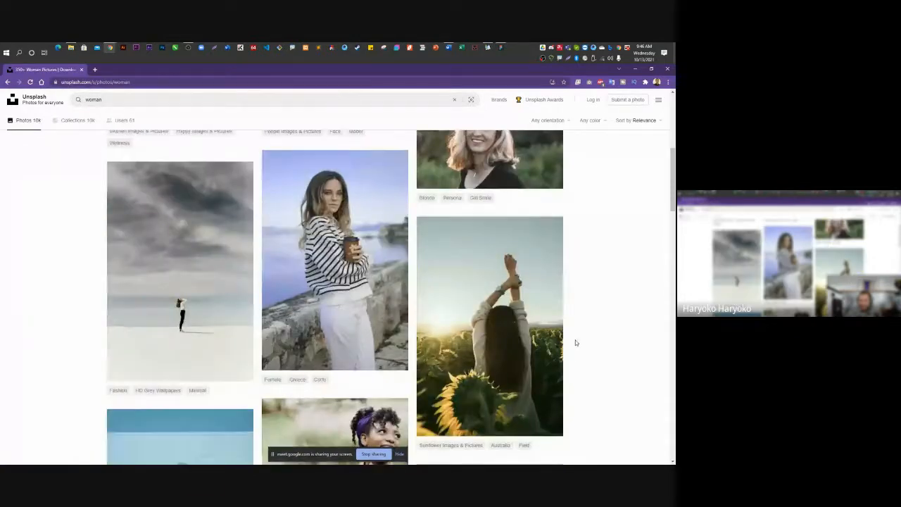
pyautogui.scroll(-4, 576, 342)
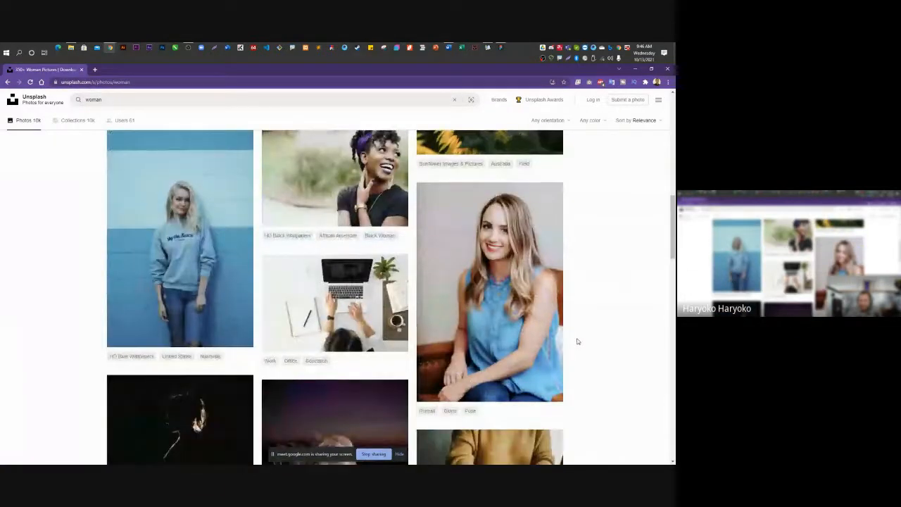
pyautogui.scroll(-5, 576, 342)
pyautogui.scroll(-10, 577, 341)
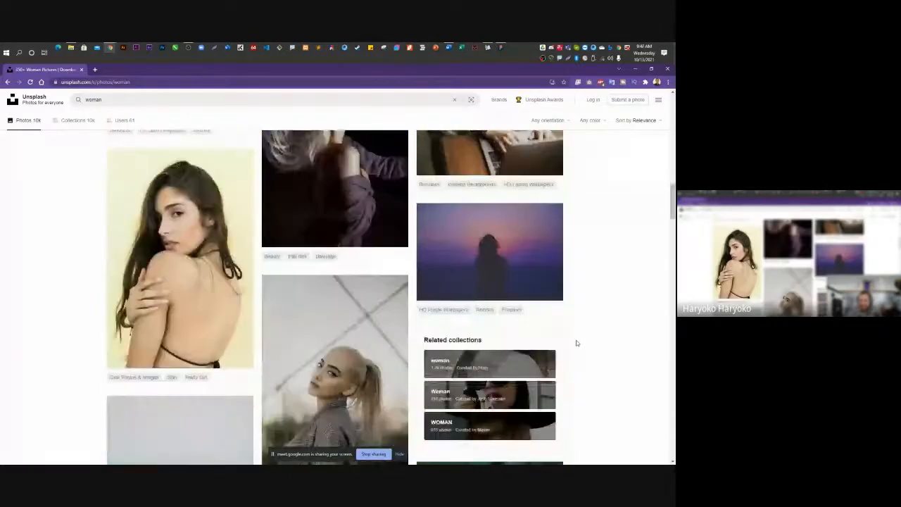
pyautogui.scroll(4, 577, 341)
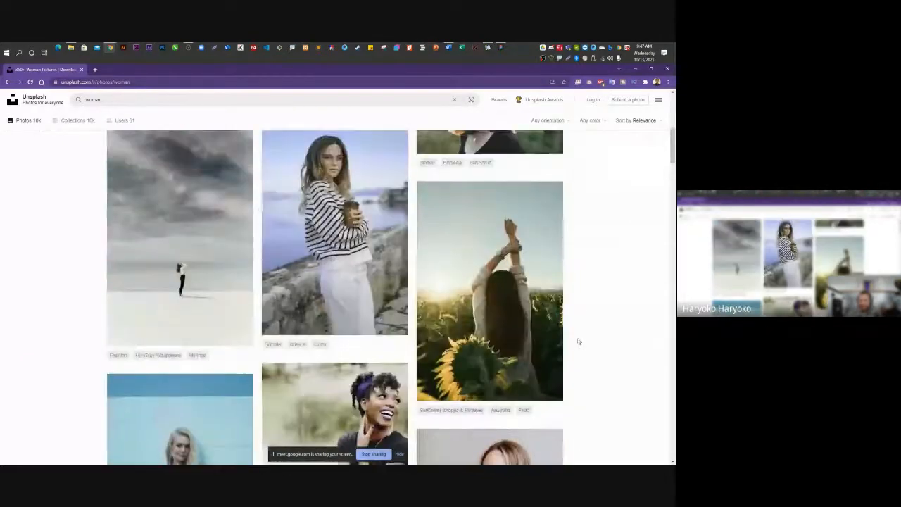
pyautogui.scroll(-4, 577, 341)
pyautogui.scroll(10, 579, 341)
# Repeat the Unsplash search with "man" and with the suggested term "programming".
pyautogui.moveTo(116, 99); pyautogui.dragTo(73, 100)
pyautogui.write('man')
pyautogui.press('Return')
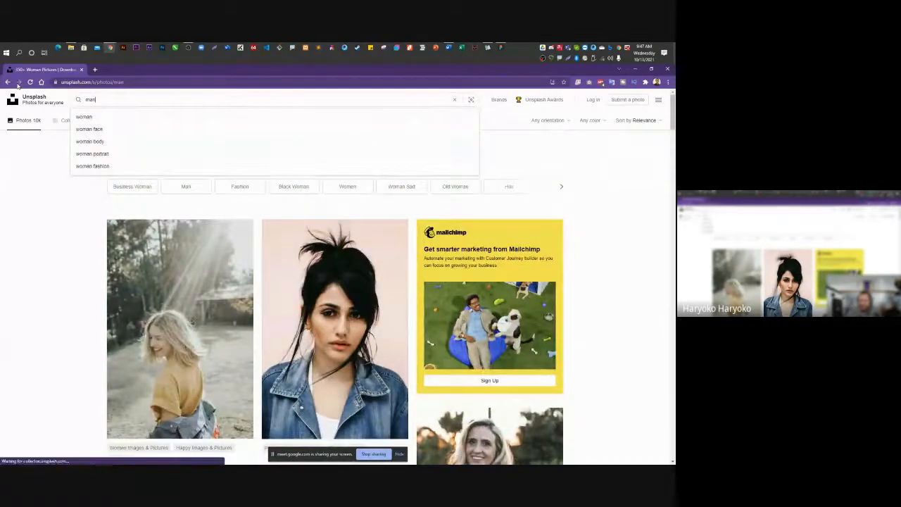
pyautogui.moveTo(99, 97); pyautogui.dragTo(76, 99)
pyautogui.write('pro')
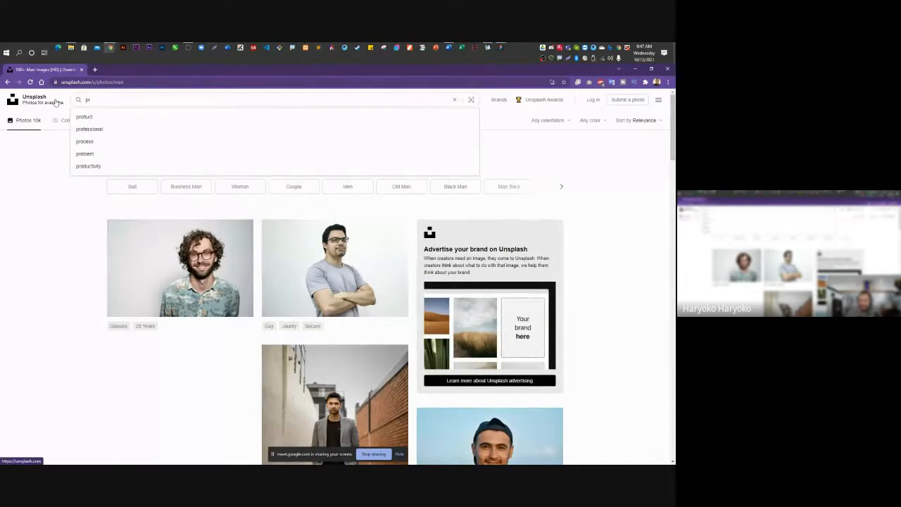
pyautogui.press('BackSpace')
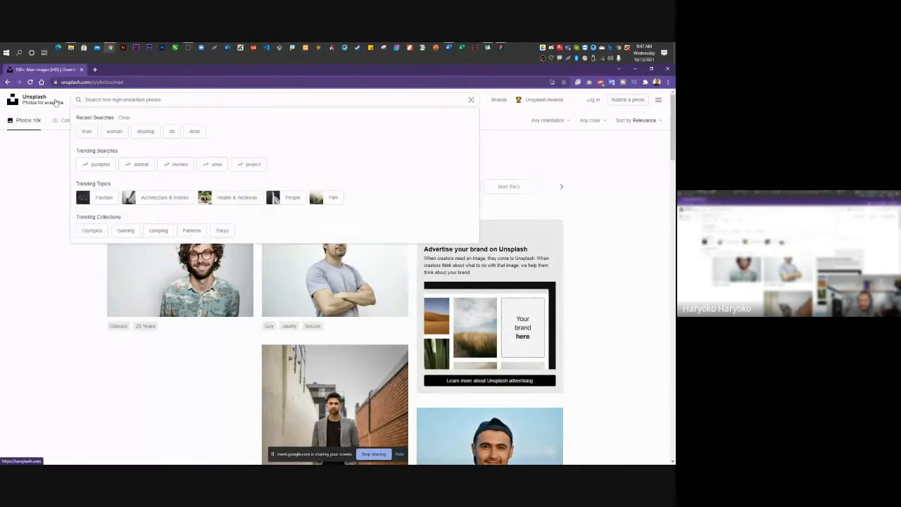
pyautogui.write('pri')
pyautogui.press('BackSpace')
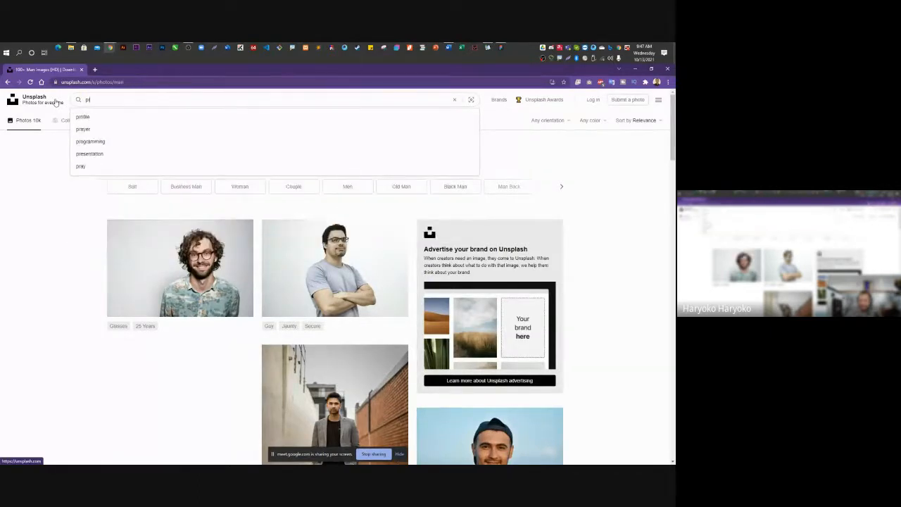
pyautogui.write('og')
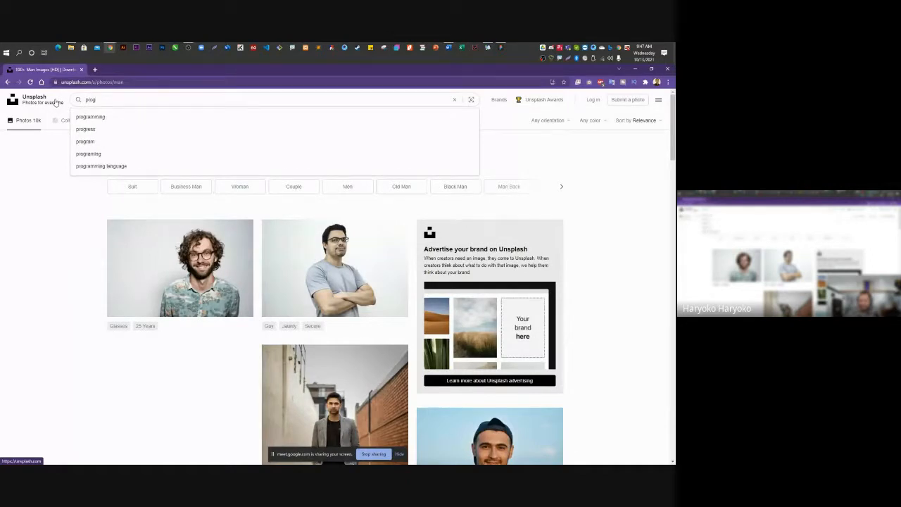
pyautogui.press('Down')
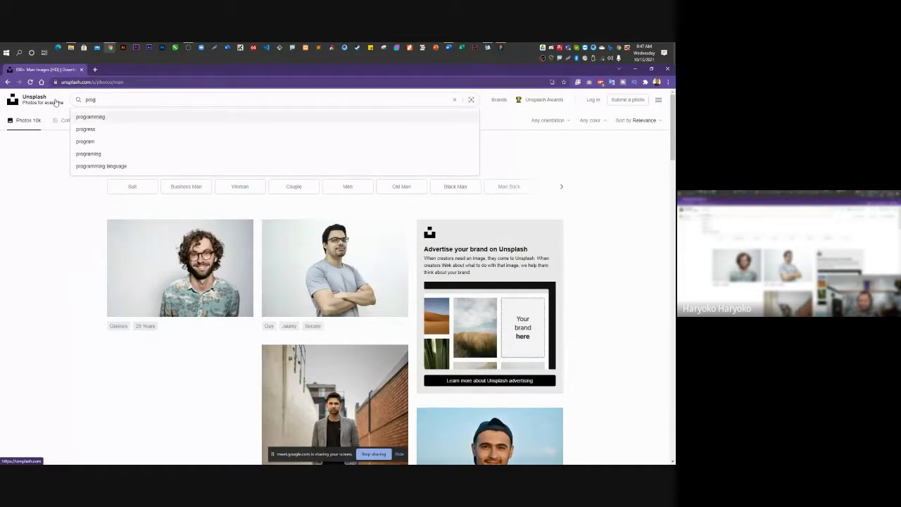
pyautogui.press('Return')
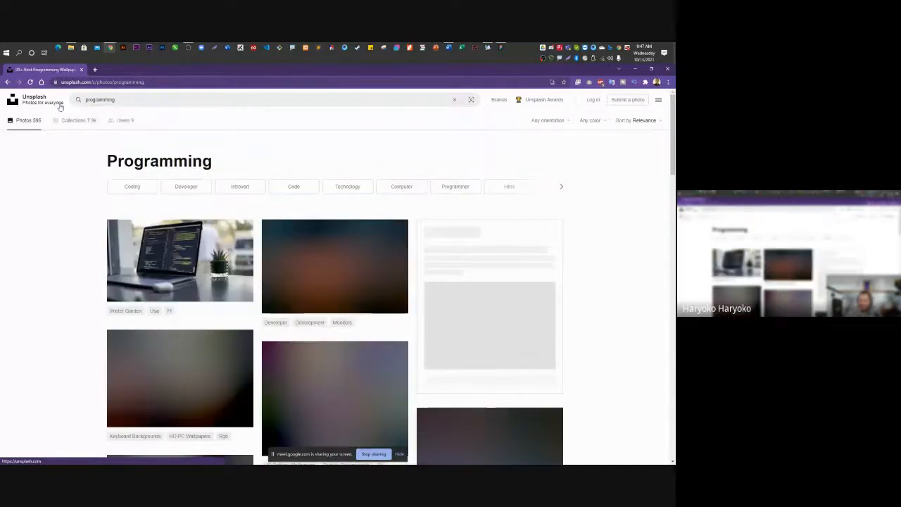
# Change the Unsplash search to "programmer" and look through the photos for someone working at a computer.
pyautogui.click(120, 102)
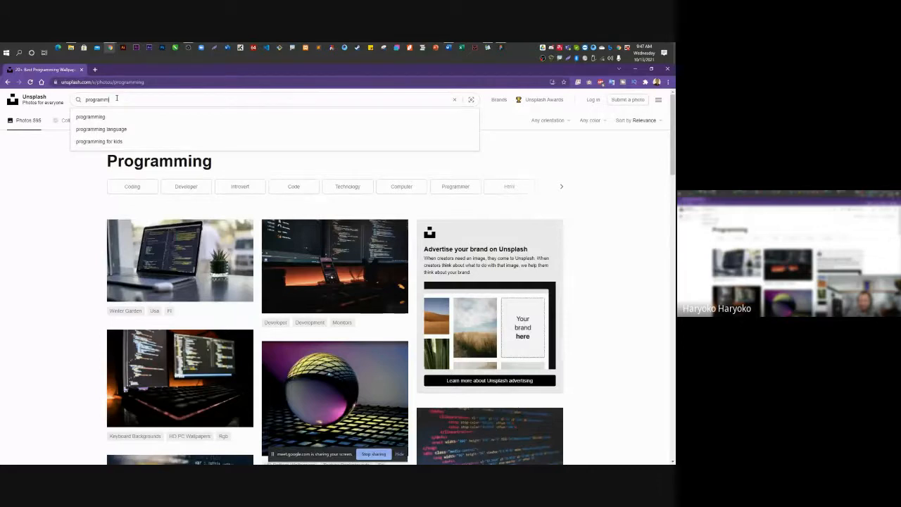
pyautogui.press('BackSpace')
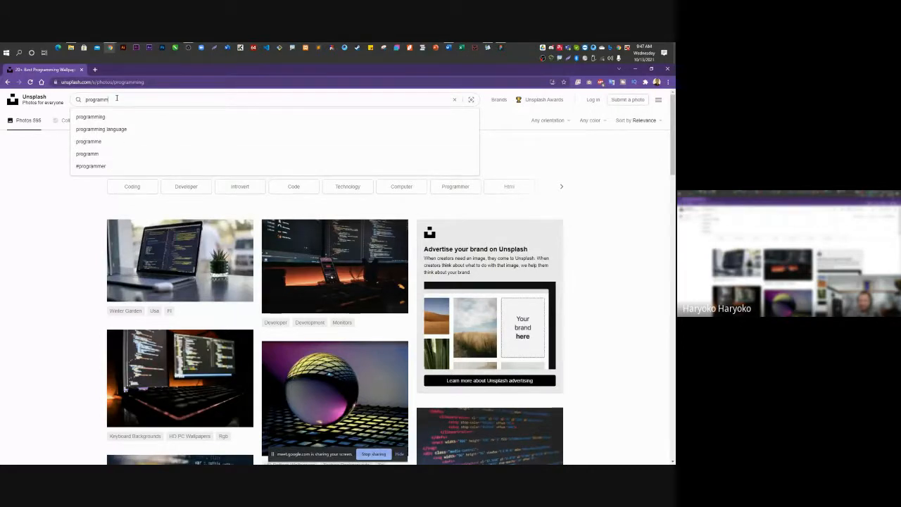
pyautogui.write('er')
pyautogui.press('Return')
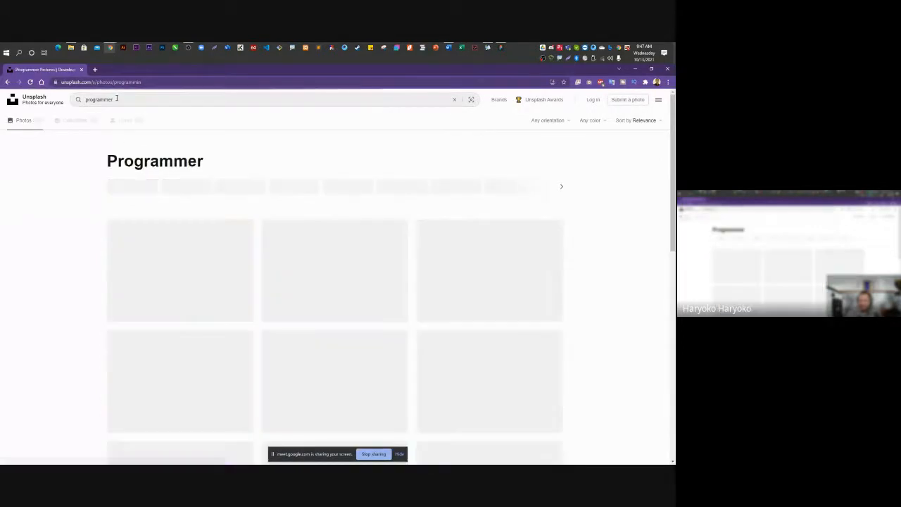
pyautogui.scroll(-3, 375, 355)
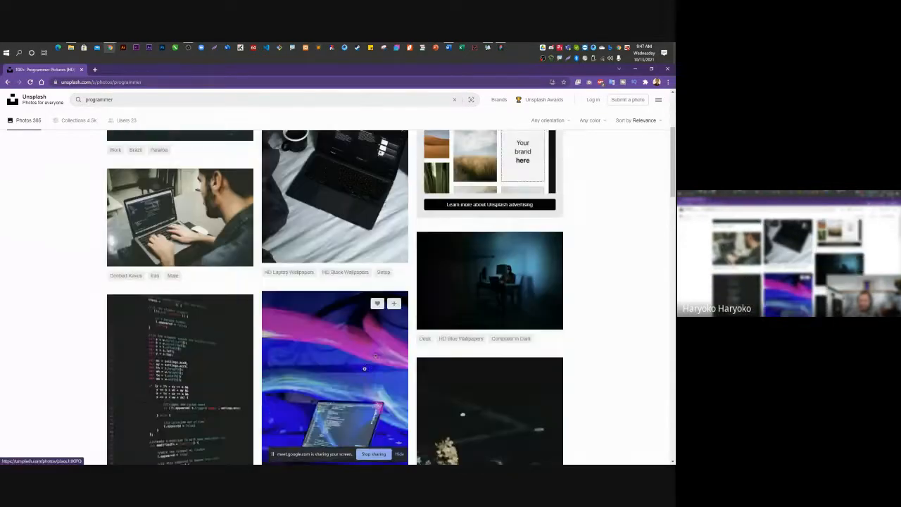
pyautogui.scroll(-10, 227, 320)
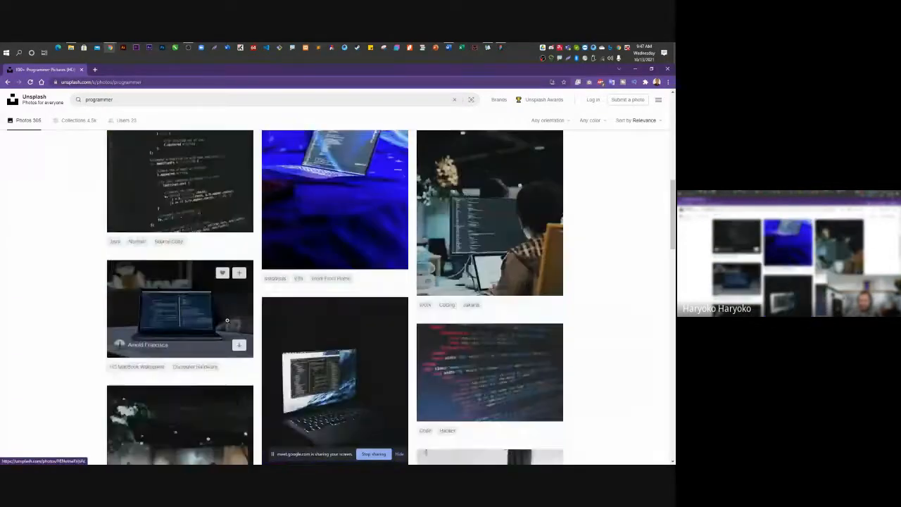
pyautogui.scroll(-10, 227, 320)
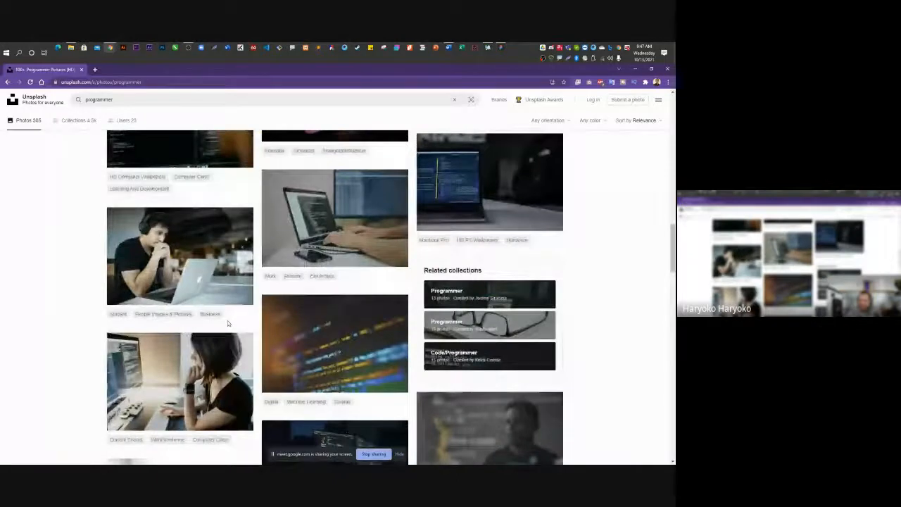
pyautogui.scroll(-15, 226, 320)
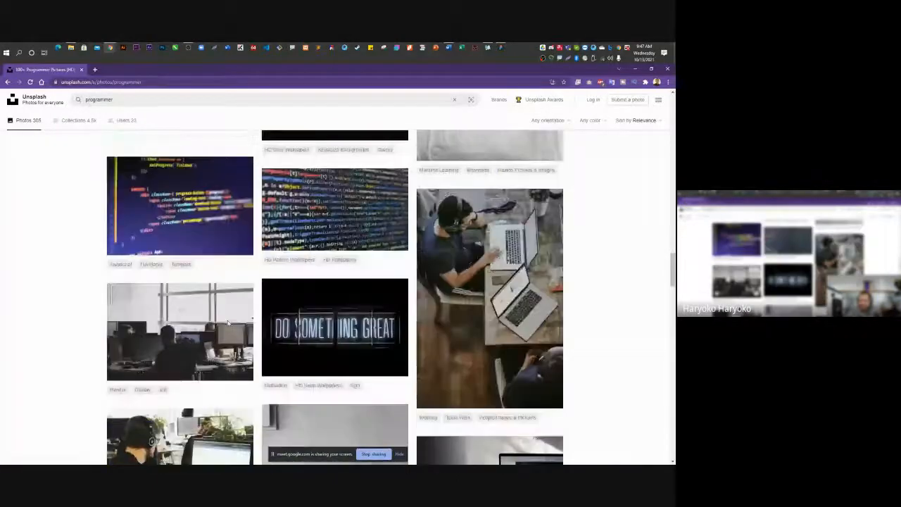
pyautogui.scroll(-10, 227, 320)
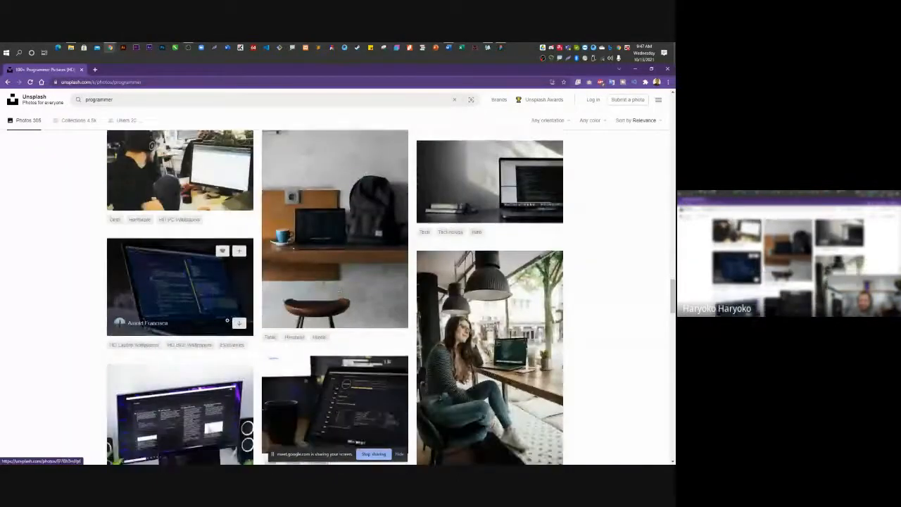
pyautogui.scroll(-4, 227, 323)
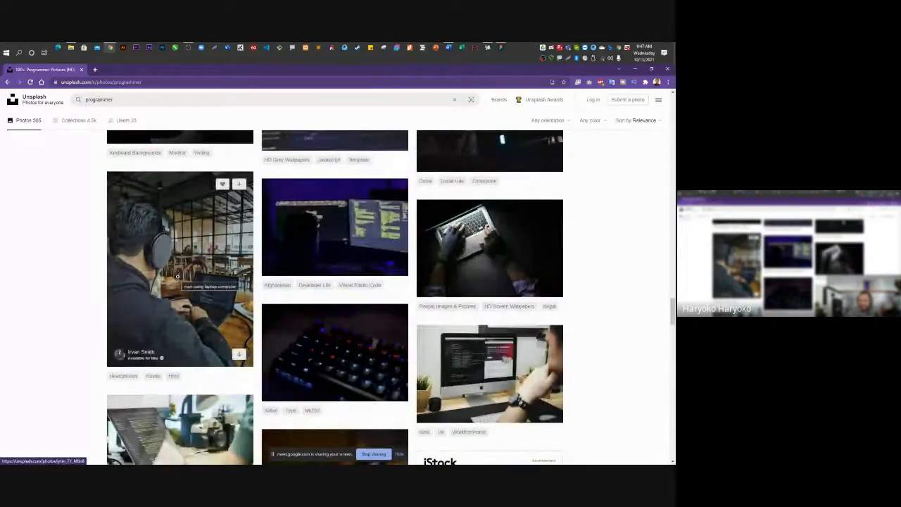
# Open the photo of the man with headphones using a laptop, copy the image and return to the search results.
pyautogui.click(213, 287)
pyautogui.rightClick(326, 234)
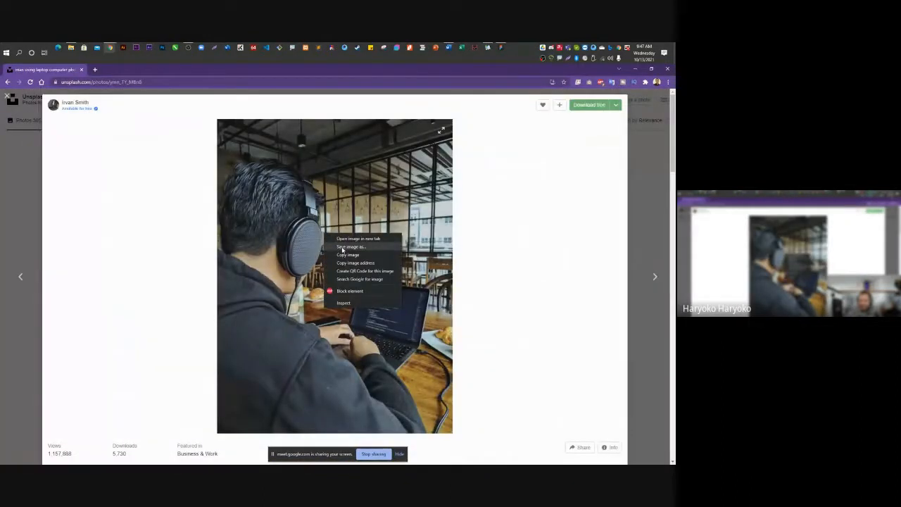
pyautogui.click(349, 255)
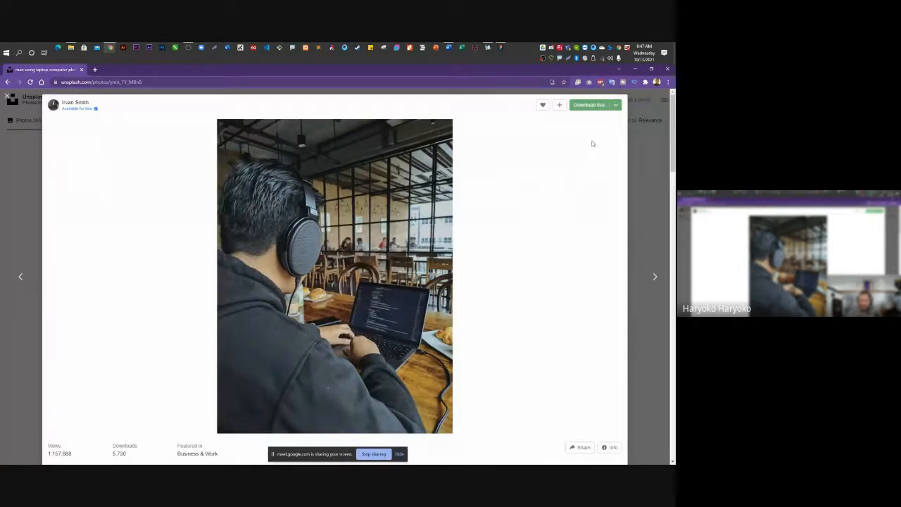
pyautogui.click(9, 99)
# Look further through the programmer photos, and search Unsplash for "designer" to browse alternative photos.
pyautogui.scroll(-10, 365, 300)
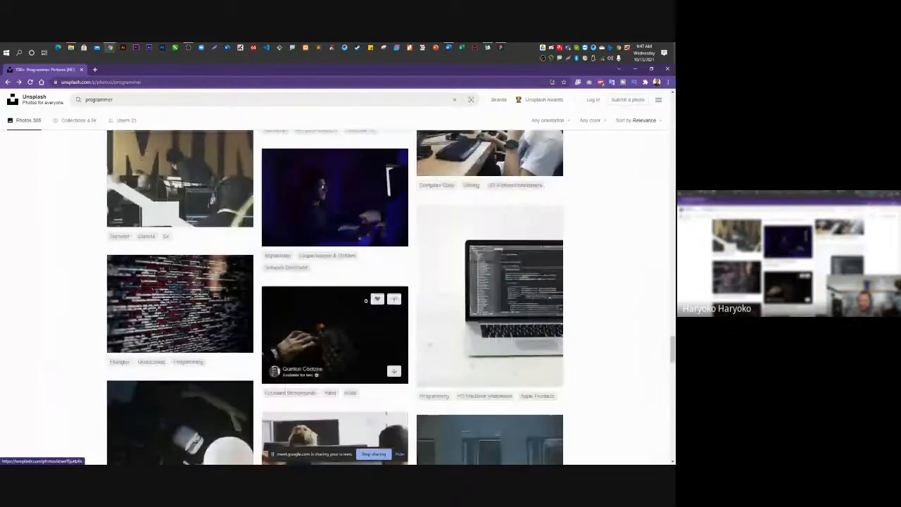
pyautogui.scroll(-5, 365, 300)
pyautogui.scroll(-5, 248, 198)
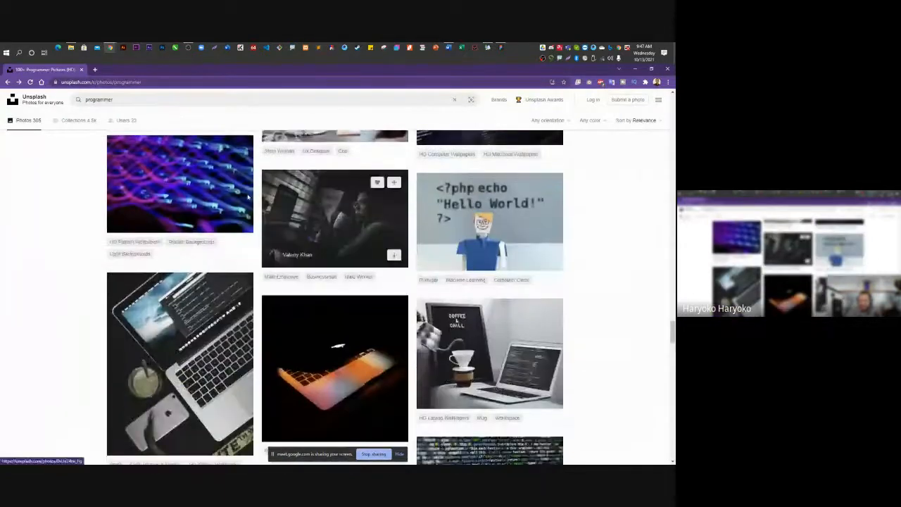
pyautogui.moveTo(120, 98); pyautogui.dragTo(72, 97)
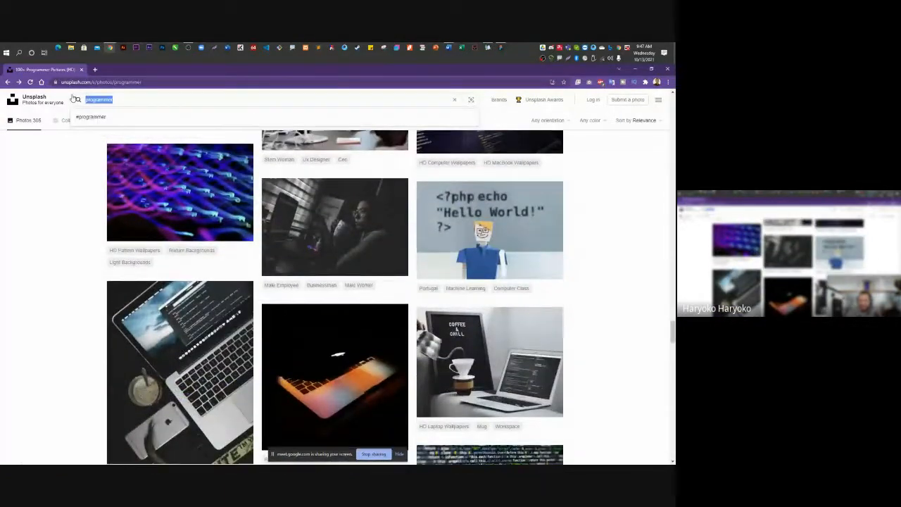
pyautogui.write('designer')
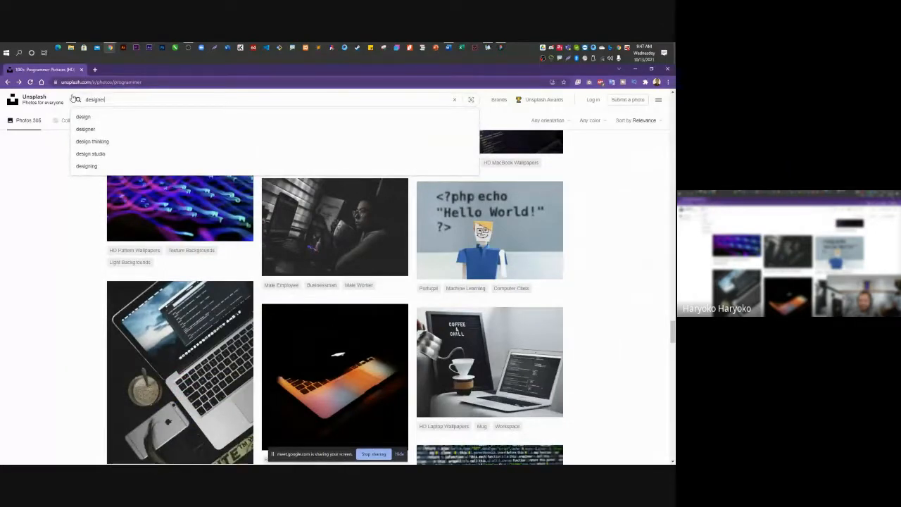
pyautogui.press('Return')
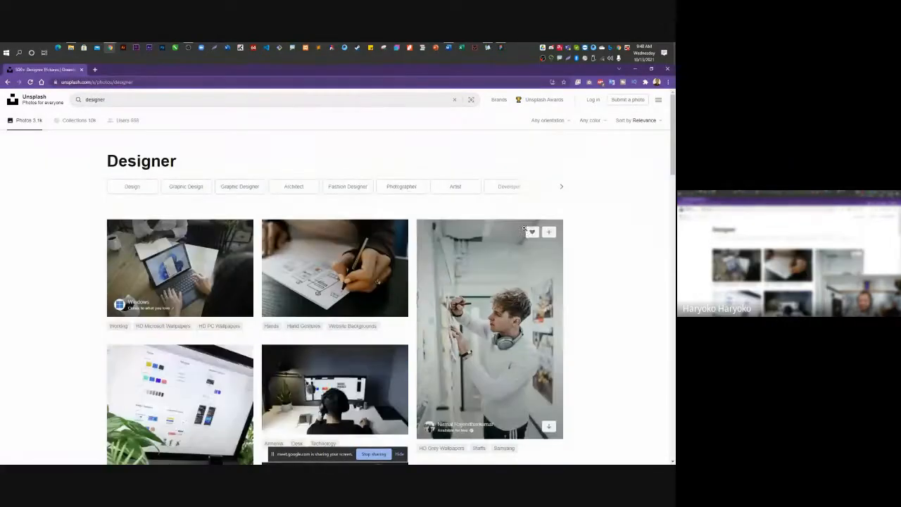
pyautogui.scroll(-6, 602, 296)
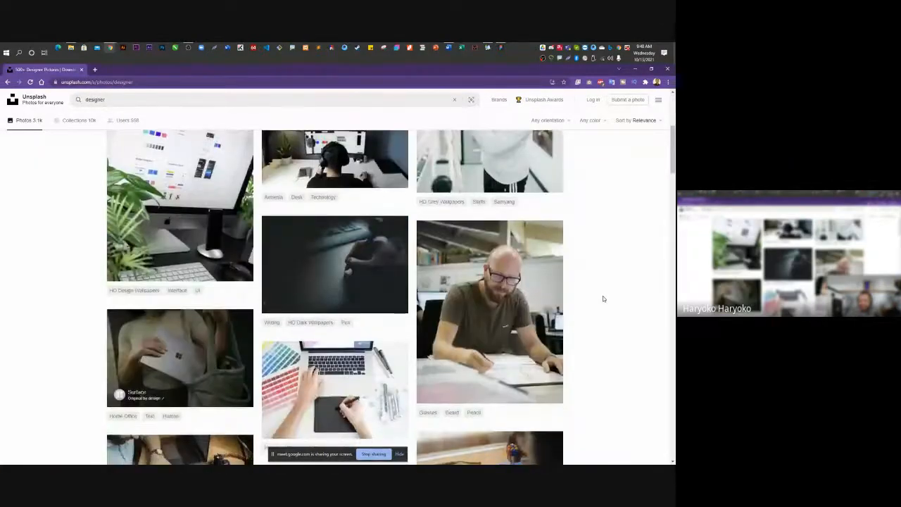
pyautogui.scroll(-10, 602, 299)
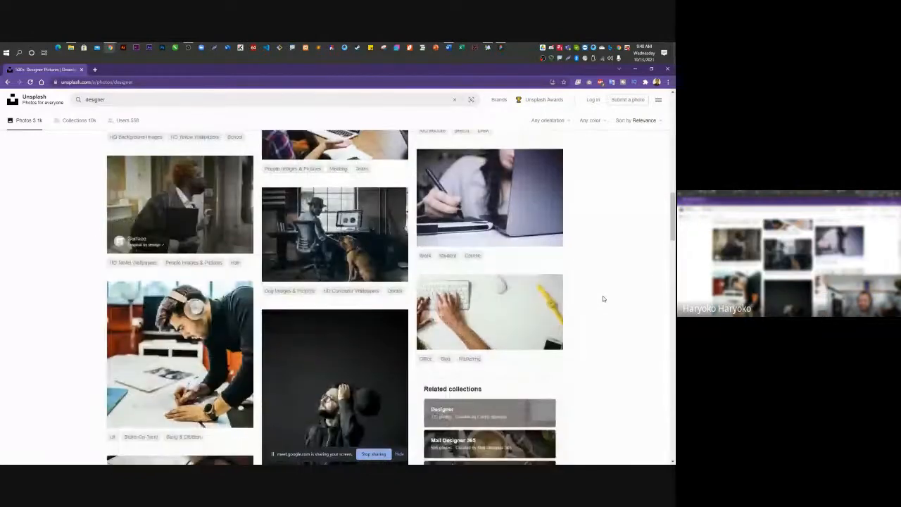
# Look through the designer photos, open the one of the bearded man with glasses at a computer desk, and copy the image.
pyautogui.scroll(-4, 602, 298)
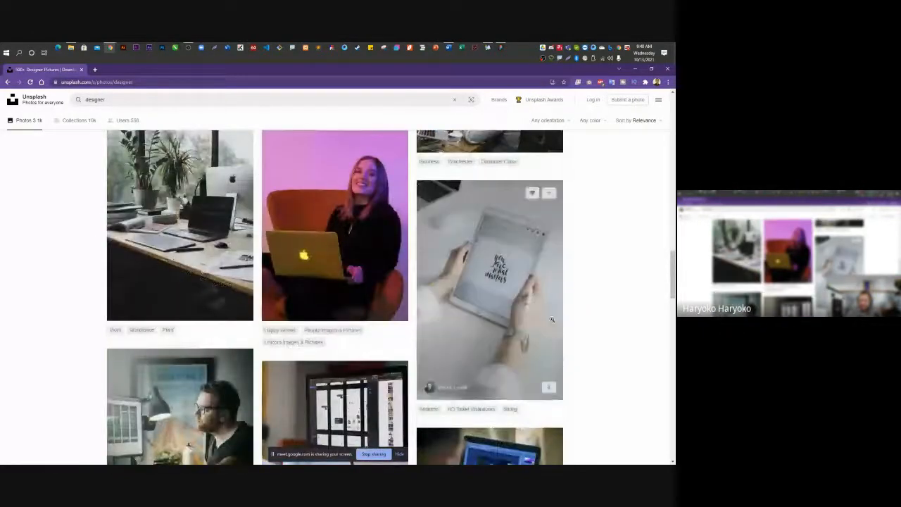
pyautogui.scroll(-4, 544, 317)
pyautogui.scroll(1, 546, 318)
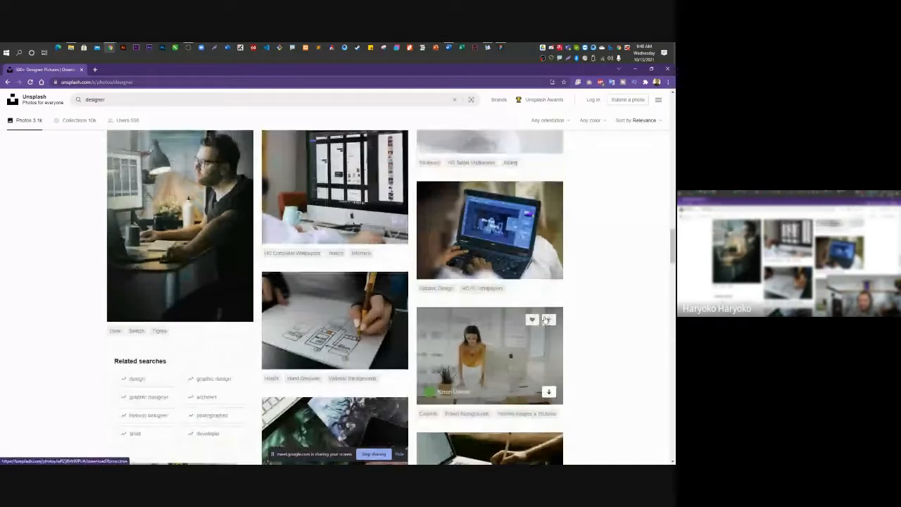
pyautogui.click(220, 236)
pyautogui.rightClick(327, 242)
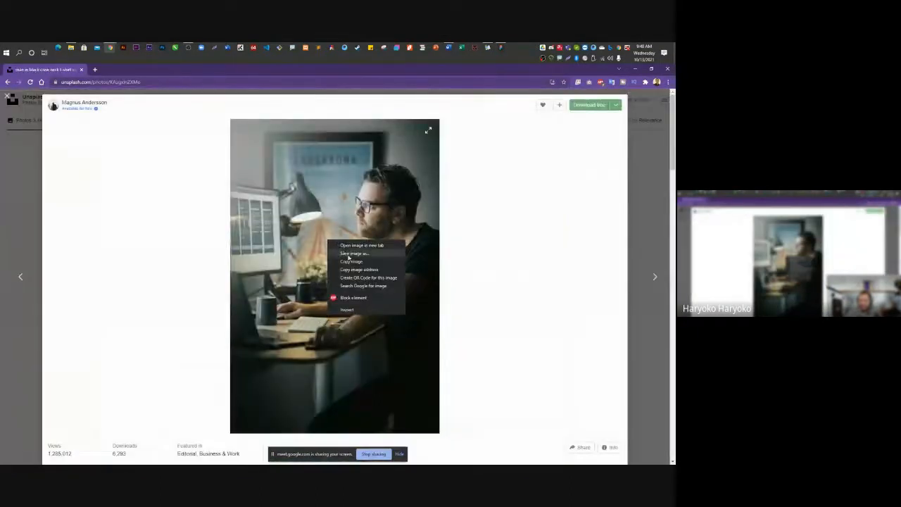
pyautogui.click(352, 262)
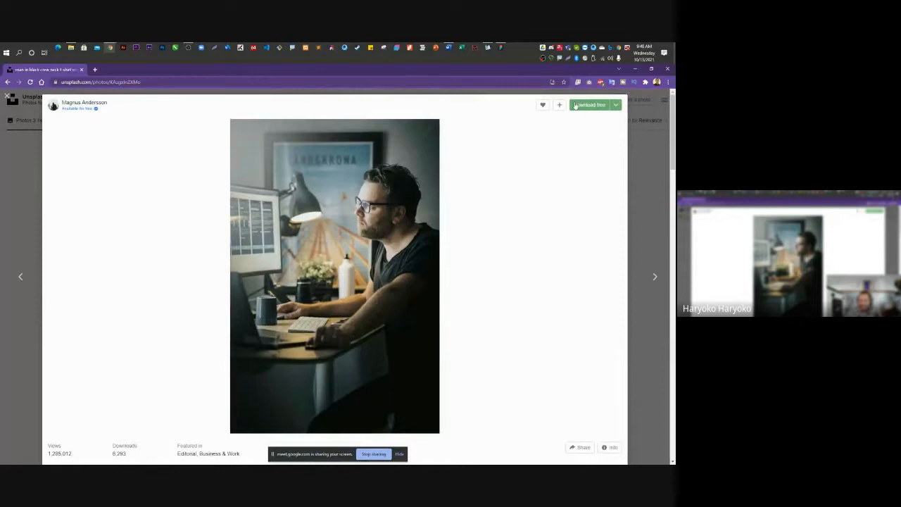
# Switch to Figma, paste the photo, scale it to about 271 × 407 and place it below the Profile heading near the left guide.
pyautogui.click(635, 69)
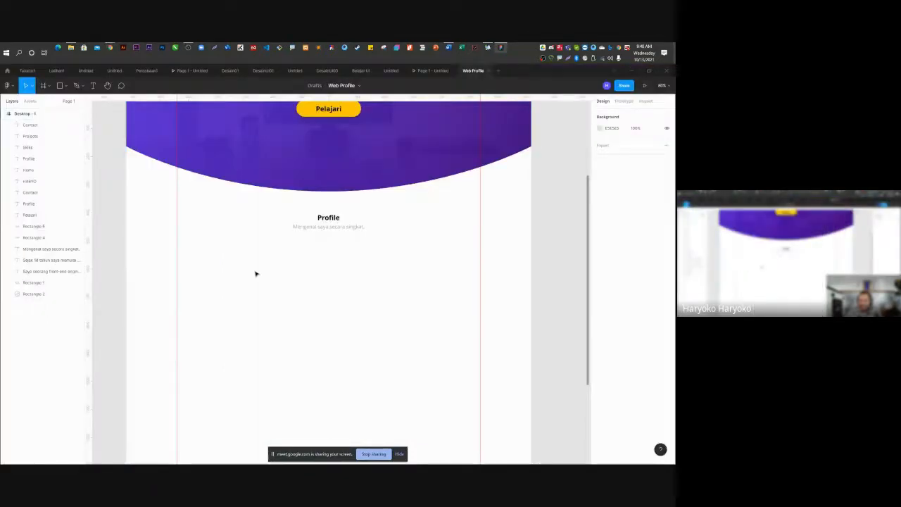
pyautogui.hotkey('ctrl', 'v')
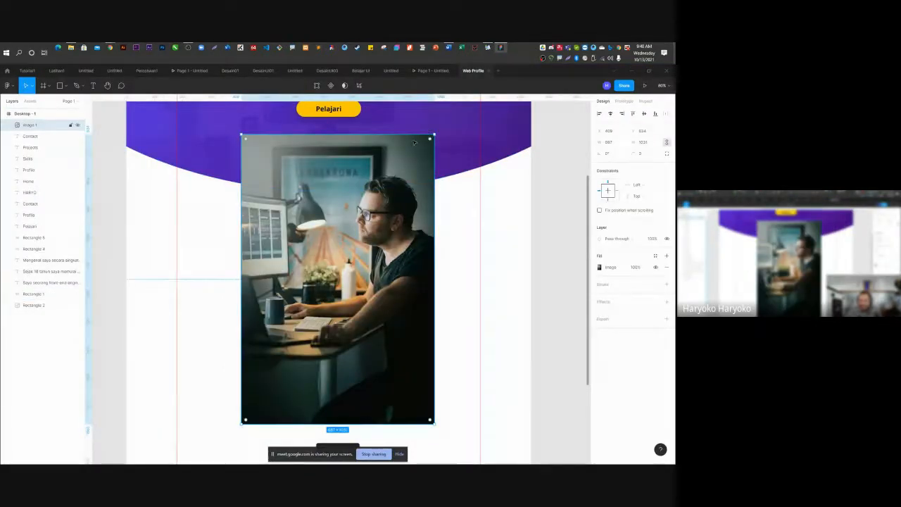
pyautogui.moveTo(434, 135); pyautogui.dragTo(336, 281)
pyautogui.moveTo(328, 363); pyautogui.dragTo(253, 313)
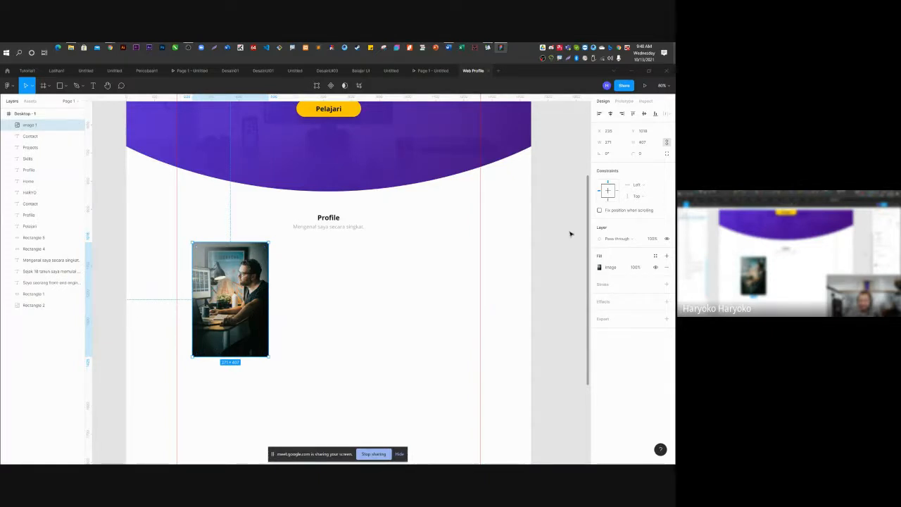
pyautogui.click(483, 261)
pyautogui.click(236, 324)
pyautogui.click(547, 179)
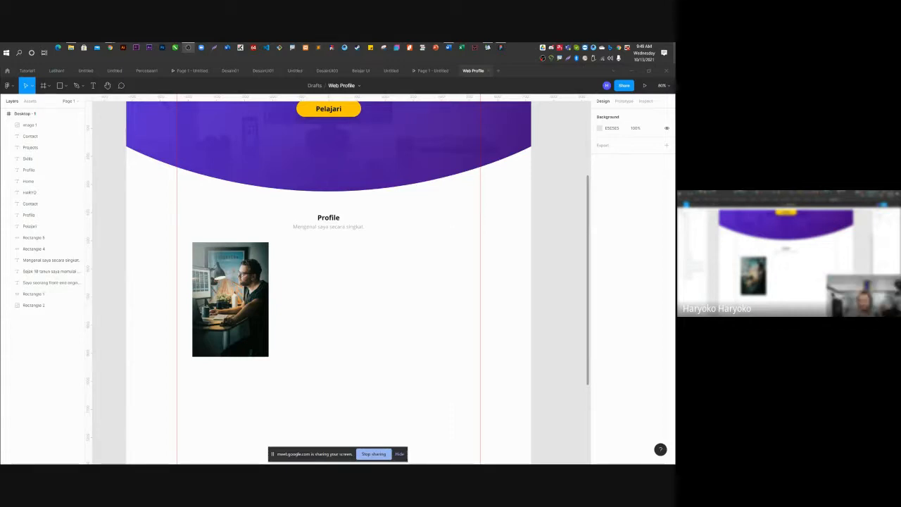
pyautogui.click(232, 302)
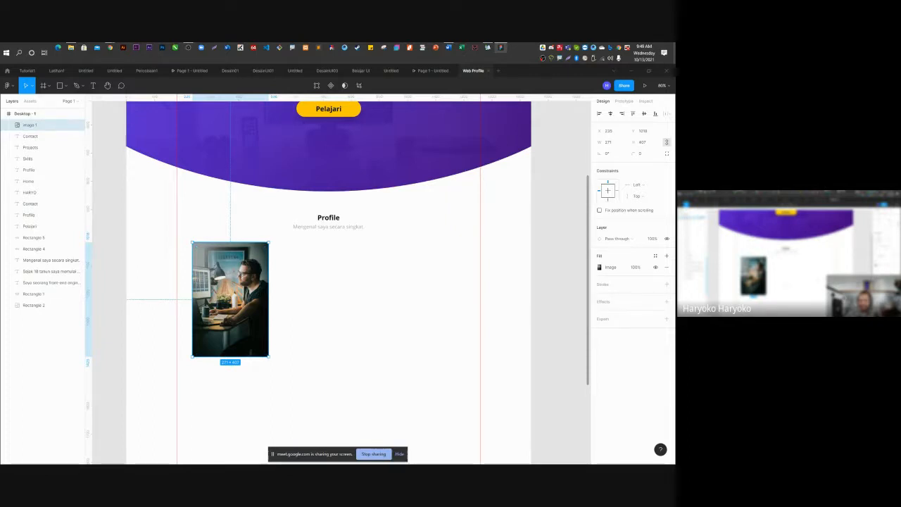
# Switch to the browser, search for "lorem ipsum" in a new tab and open the lipsum.com result.
pyautogui.hotkey('alt', 'Tab')
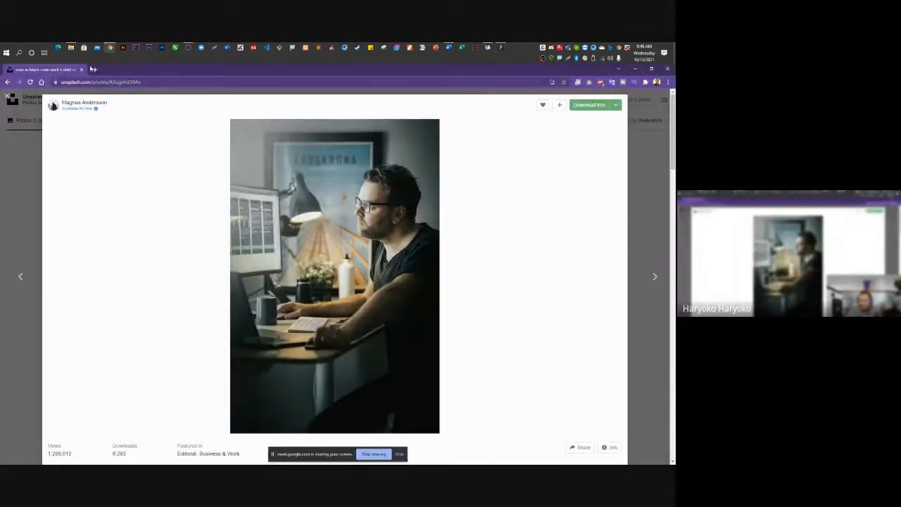
pyautogui.click(94, 69)
pyautogui.write('lorem')
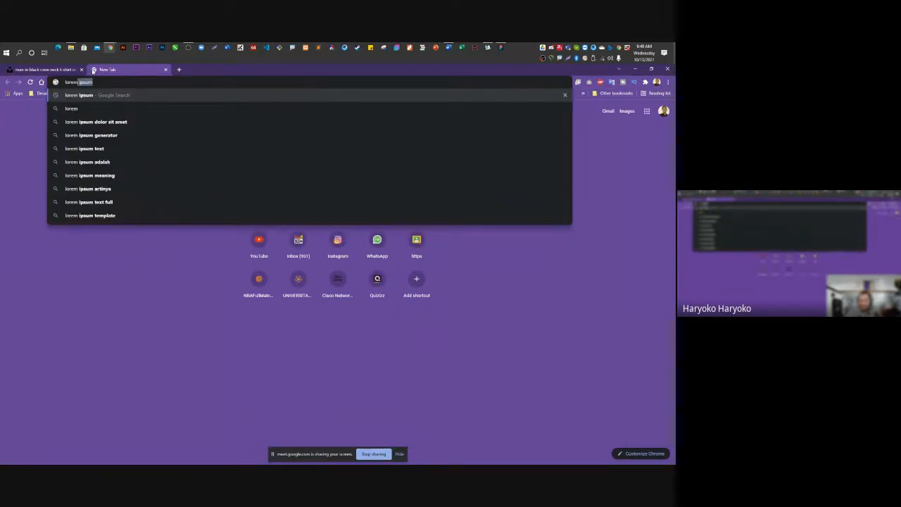
pyautogui.press('Return')
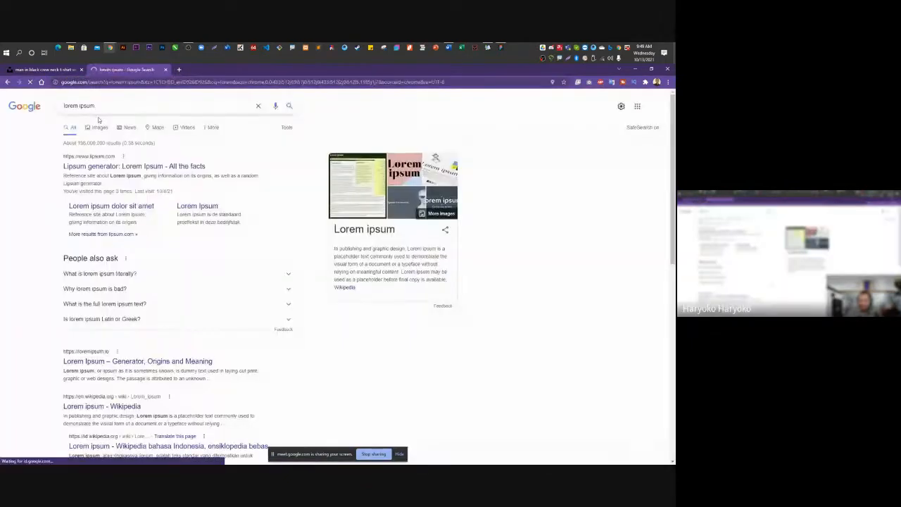
pyautogui.click(93, 160)
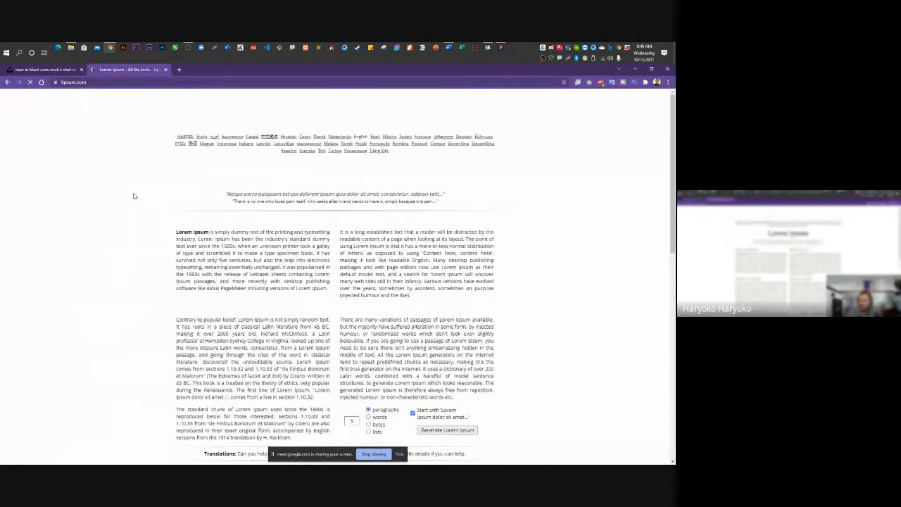
# Look through the lipsum.com page for placeholder text and highlight the first paragraph under "Where does it come from?".
pyautogui.scroll(-10, 332, 237)
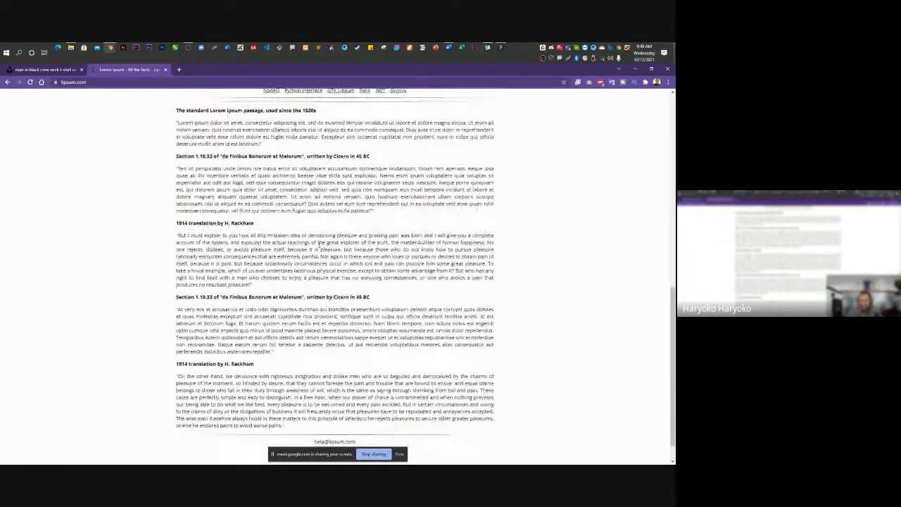
pyautogui.scroll(10, 319, 245)
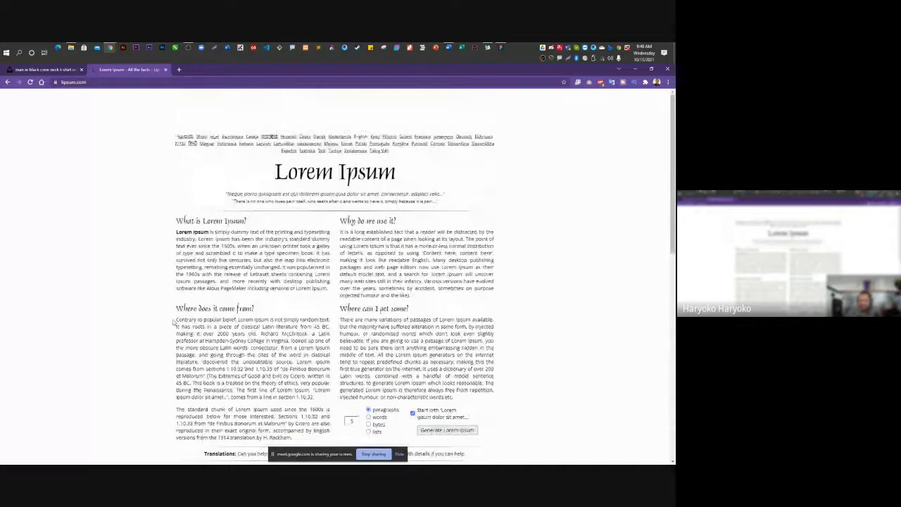
pyautogui.moveTo(303, 375); pyautogui.dragTo(321, 398)
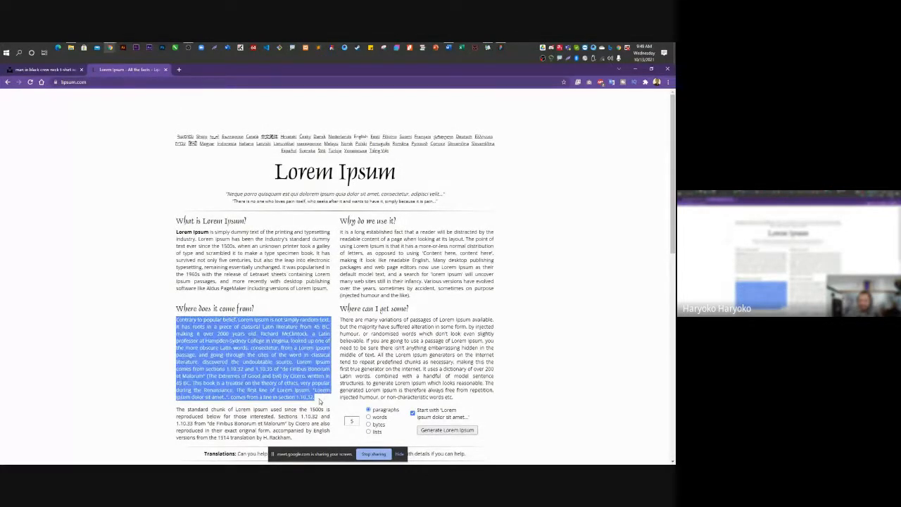
pyautogui.scroll(-3, 317, 383)
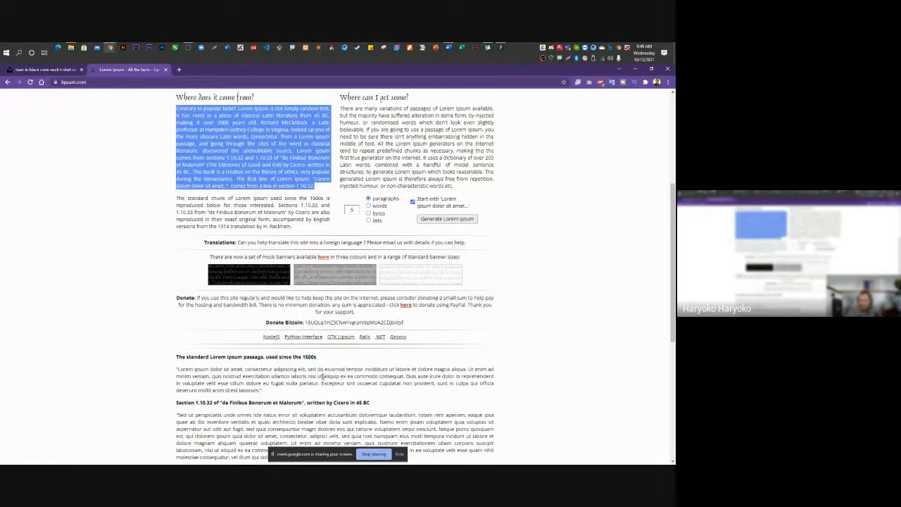
# Generate 5 words of Lorem Ipsum, return to the generator form, set the count to 10 and look over the page's sample passages.
pyautogui.click(378, 206)
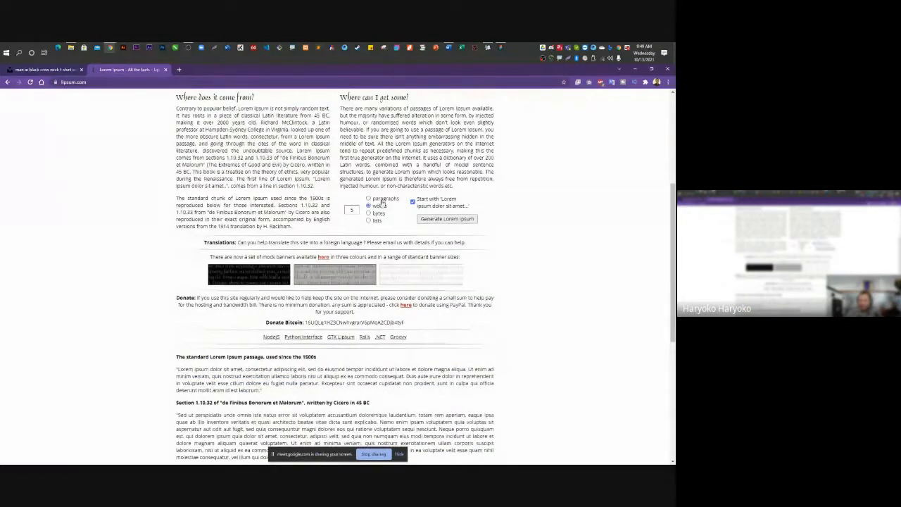
pyautogui.click(431, 218)
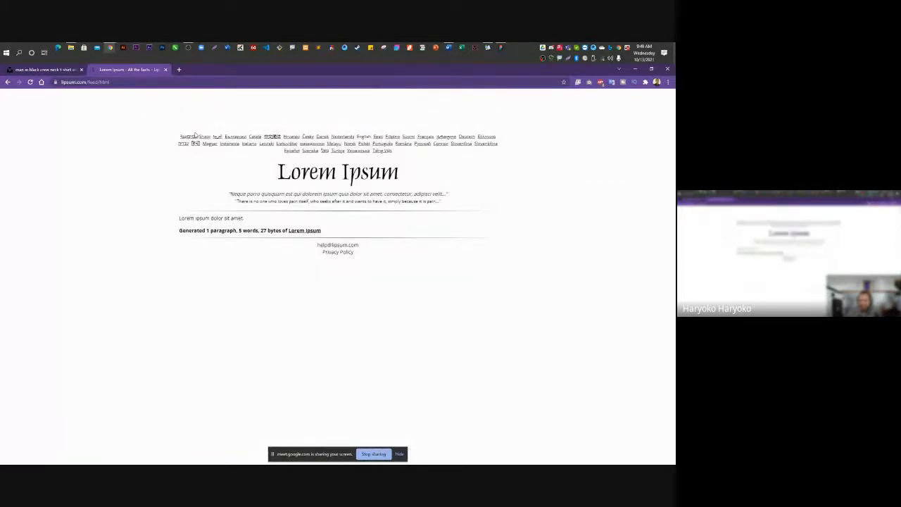
pyautogui.click(8, 82)
pyautogui.moveTo(353, 209); pyautogui.dragTo(340, 212)
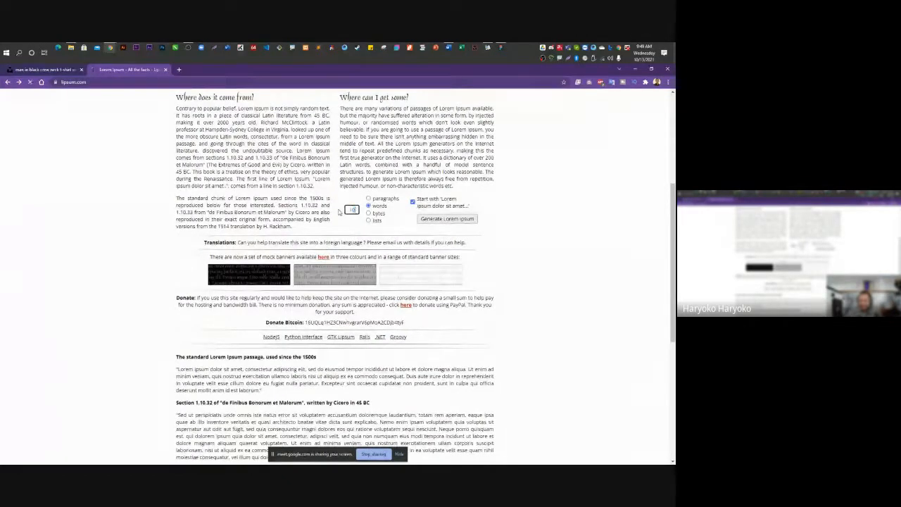
pyautogui.click(8, 82)
pyautogui.scroll(6, 389, 232)
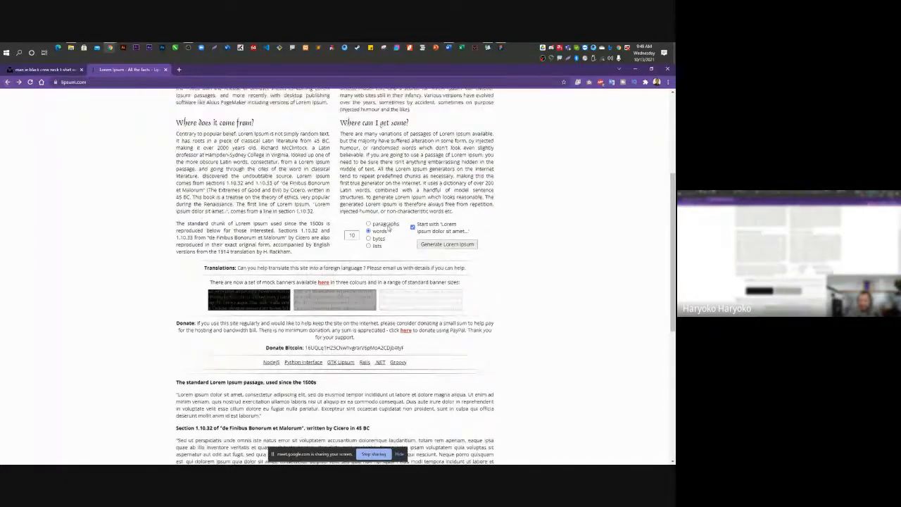
pyautogui.scroll(-10, 389, 233)
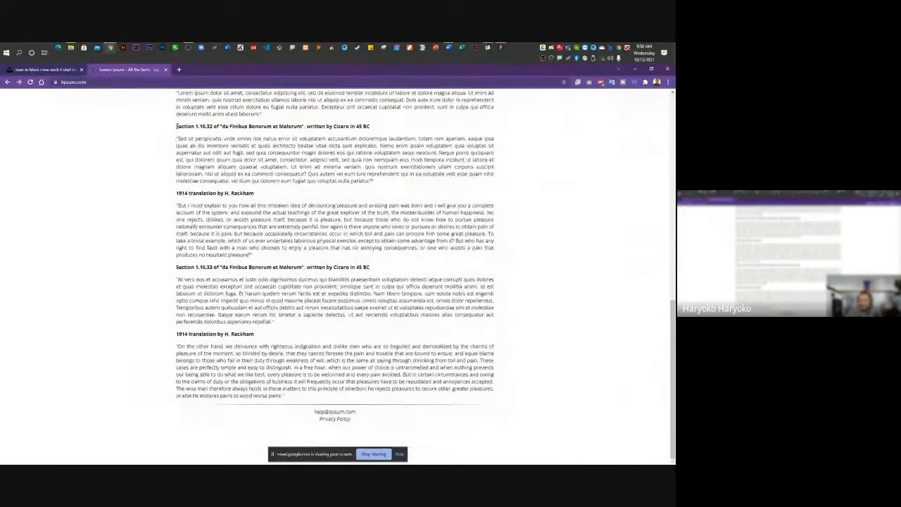
pyautogui.scroll(6, 375, 259)
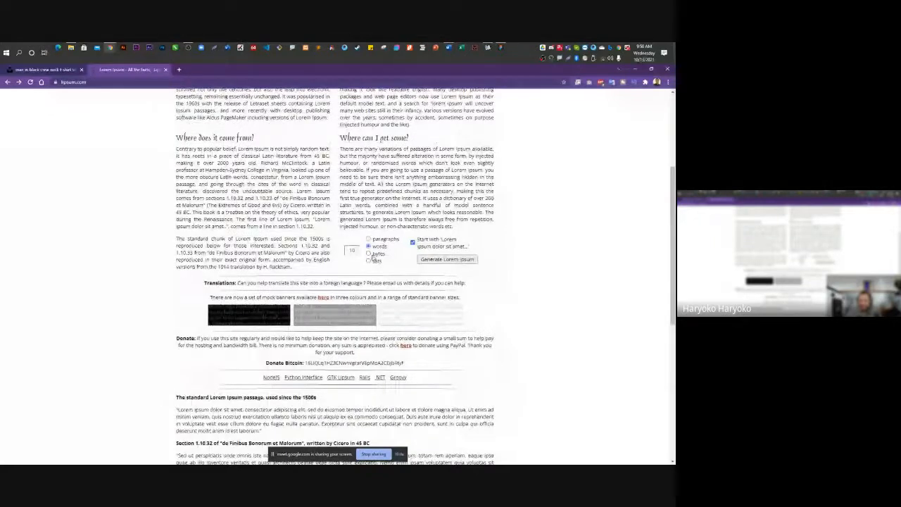
# Switch to a blank Word document and write the example formulas =RAND(5).. and =LOREM(5).. on separate lines.
pyautogui.press('super+r')
pyautogui.write('no')
pyautogui.press('Down')
pyautogui.press('Return')
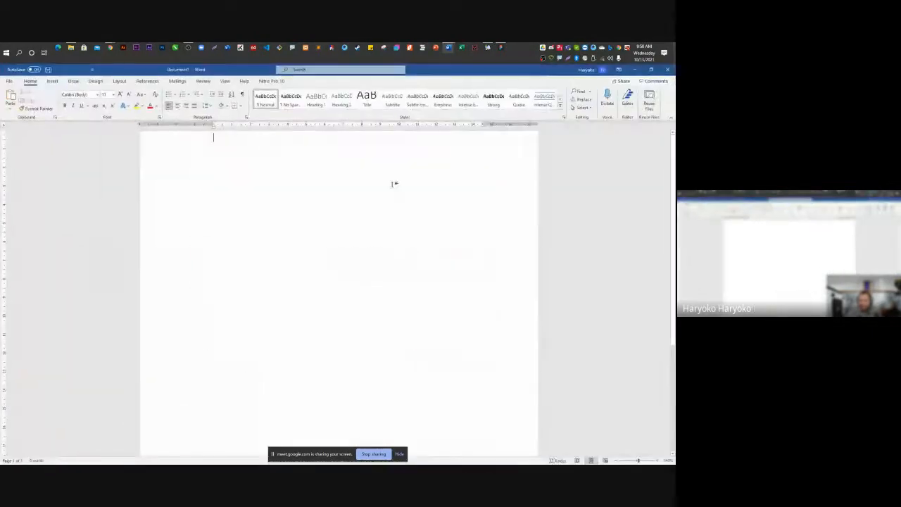
pyautogui.write('=LO')
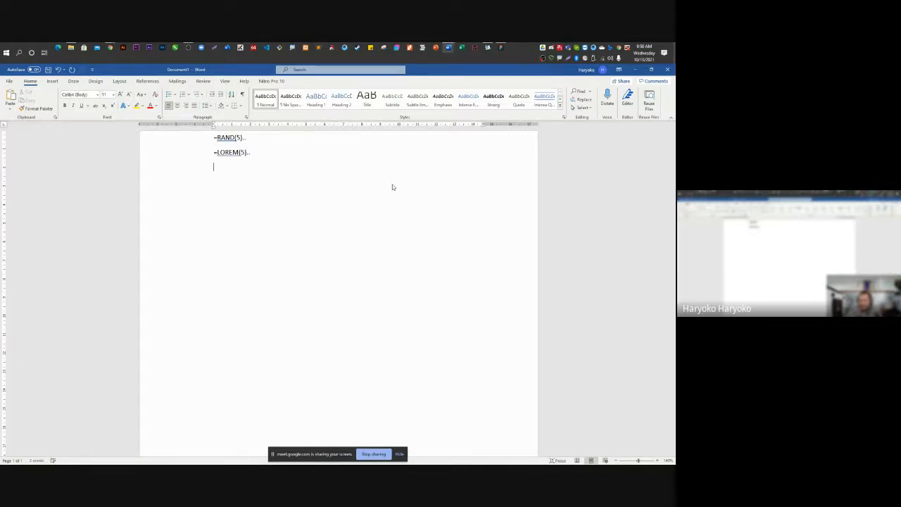
# Try generating five placeholder paragraphs below the example lines with =LOREM(5).
pyautogui.write('REM(5)')
pyautogui.press('Return')
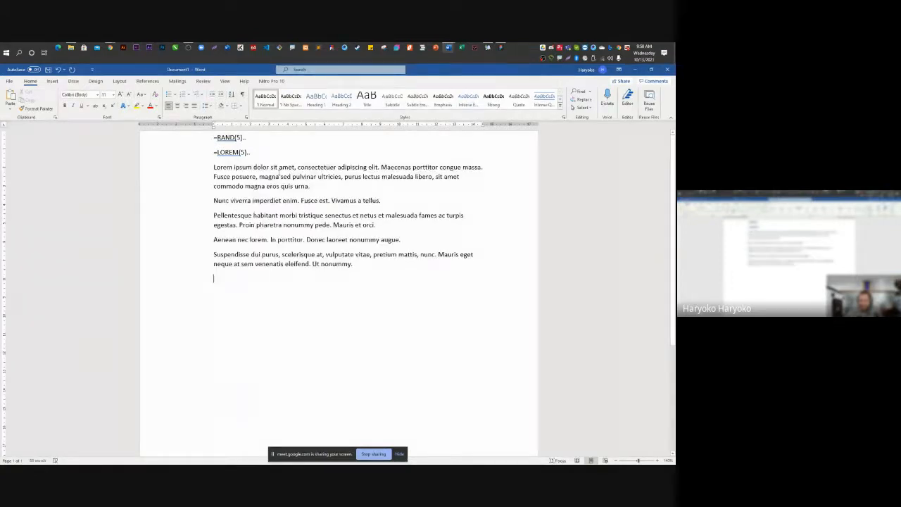
pyautogui.hotkey('ctrl', 'z')
# Change the formula on the third line to =RAND(5), generate five paragraphs of sample text and copy them.
pyautogui.doubleClick(225, 167)
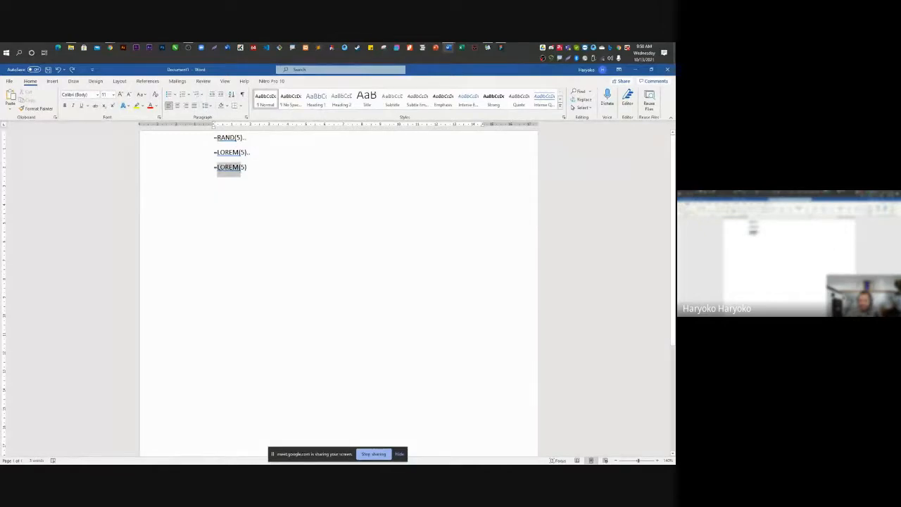
pyautogui.write('RAND')
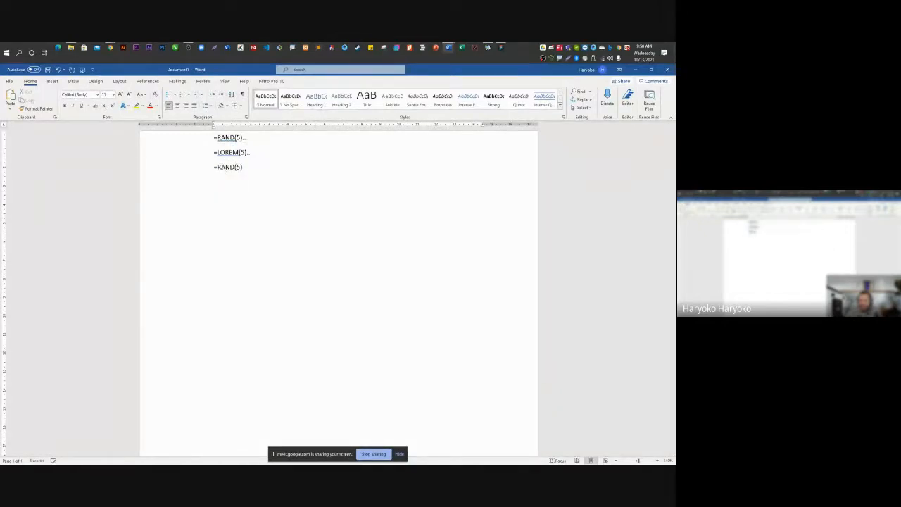
pyautogui.press('Return')
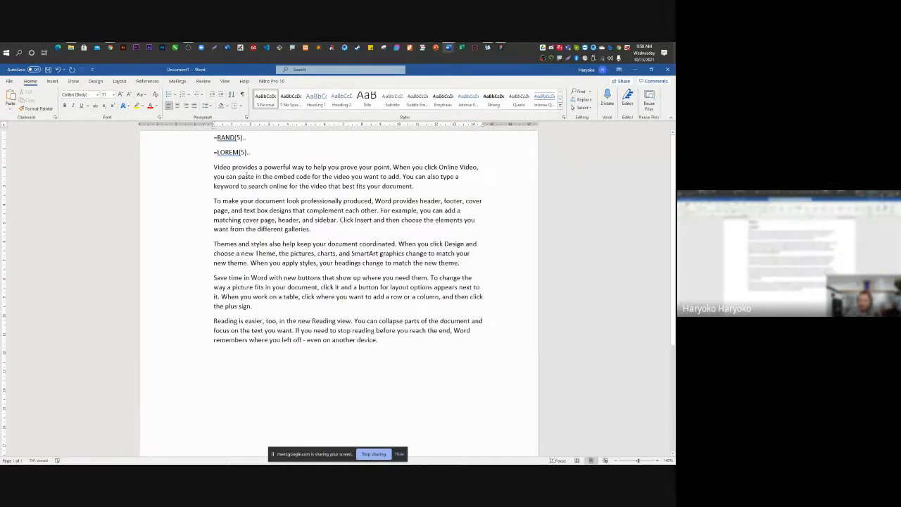
pyautogui.moveTo(215, 166); pyautogui.dragTo(387, 346)
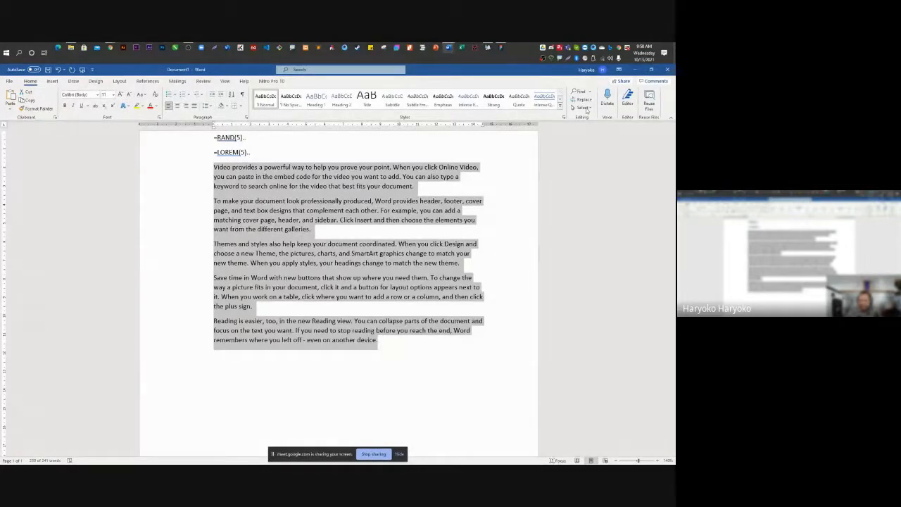
pyautogui.scroll(5, 247, 169)
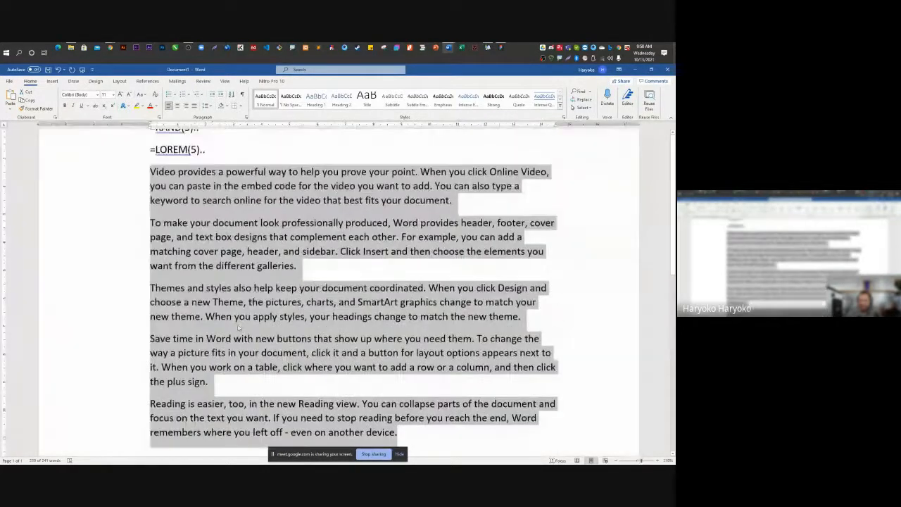
pyautogui.click(232, 137)
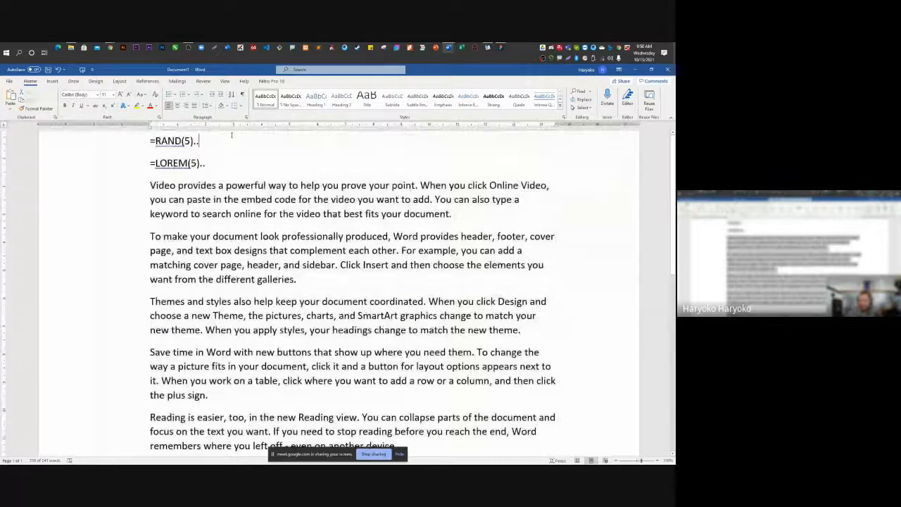
# Return to Figma, draw a text box beside the photo at the photo's height, paste the copied paragraphs and select all the text.
pyautogui.click(637, 73)
pyautogui.click(635, 68)
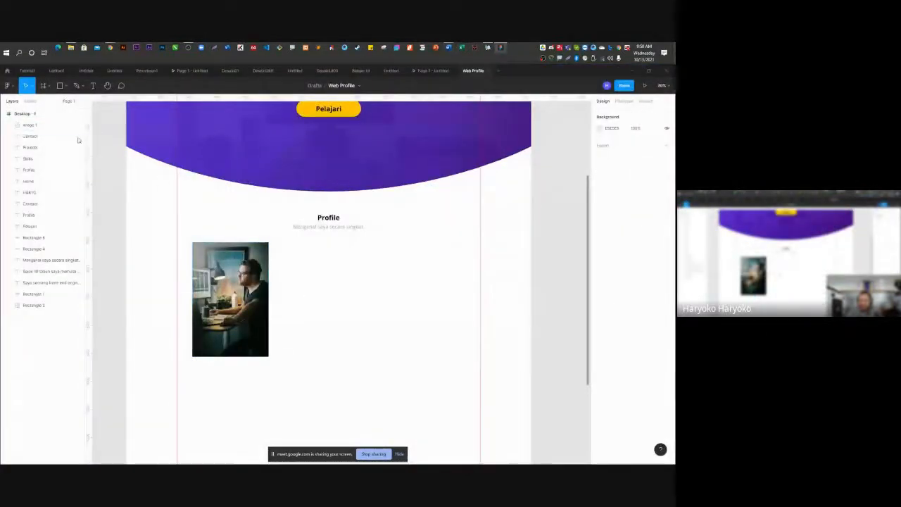
pyautogui.click(93, 86)
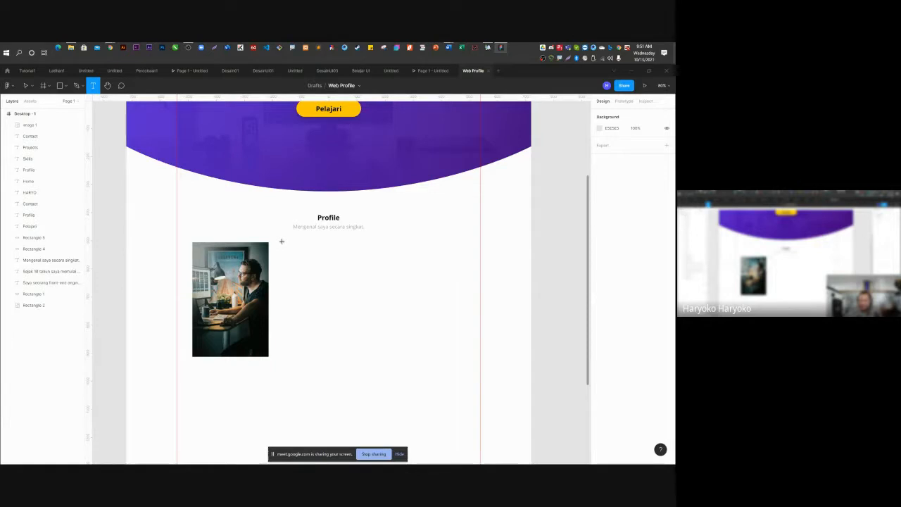
pyautogui.moveTo(280, 242); pyautogui.dragTo(464, 357)
pyautogui.hotkey('ctrl', 'v')
pyautogui.hotkey('ctrl', 'a')
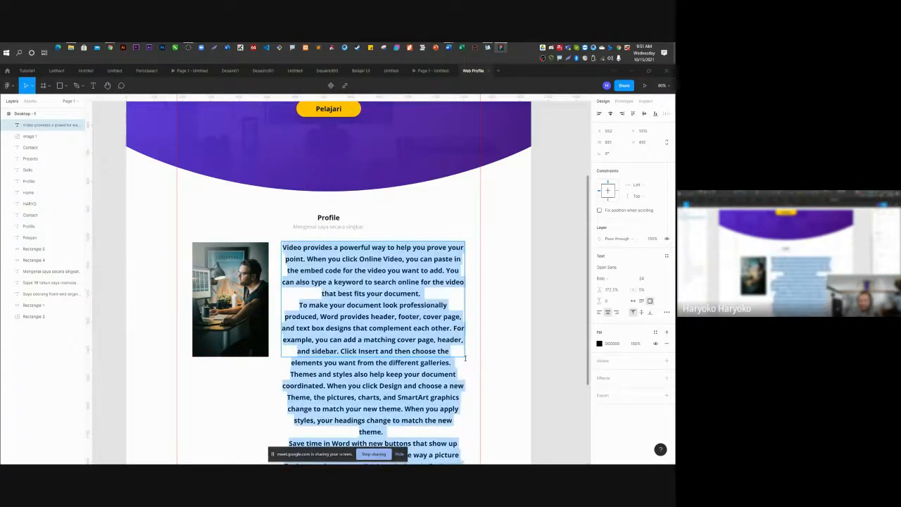
# Left-align the pasted description paragraphs and format them in Regular weight at size 14.
pyautogui.click(599, 313)
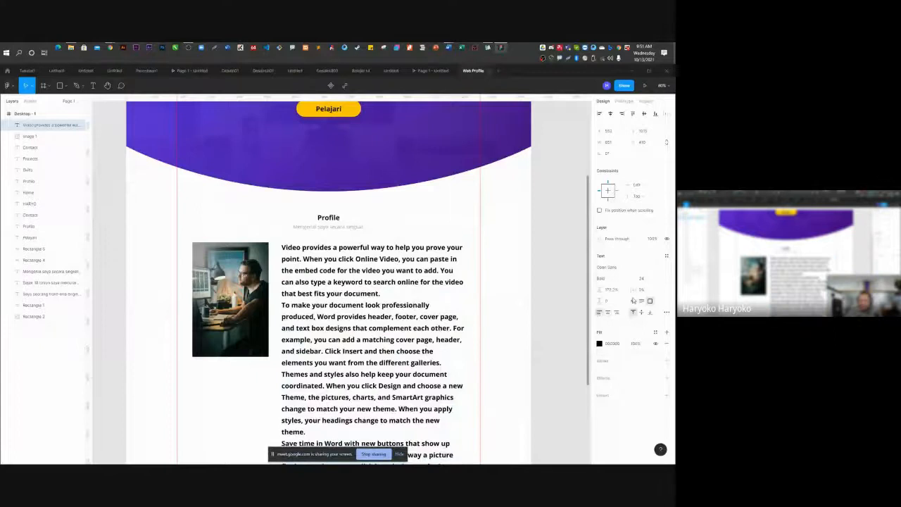
pyautogui.click(659, 280)
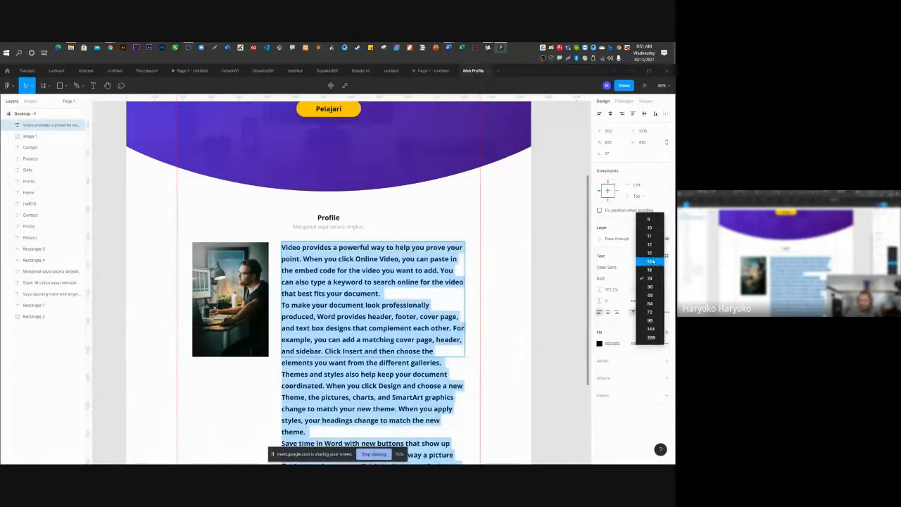
pyautogui.click(651, 261)
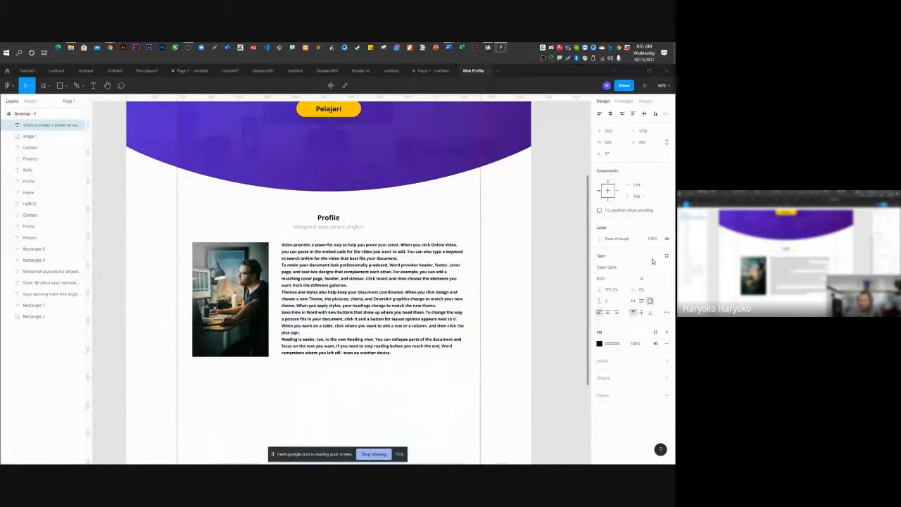
pyautogui.click(605, 278)
pyautogui.click(613, 265)
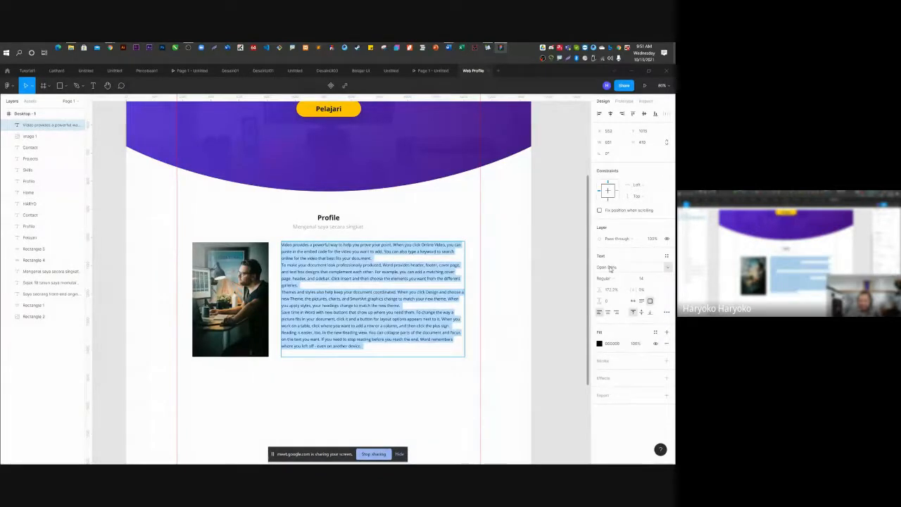
# Set the description paragraphs' font size to 16 and finish editing the text.
pyautogui.click(655, 279)
pyautogui.click(642, 279)
pyautogui.click(644, 279)
pyautogui.write('16')
pyautogui.press('Return')
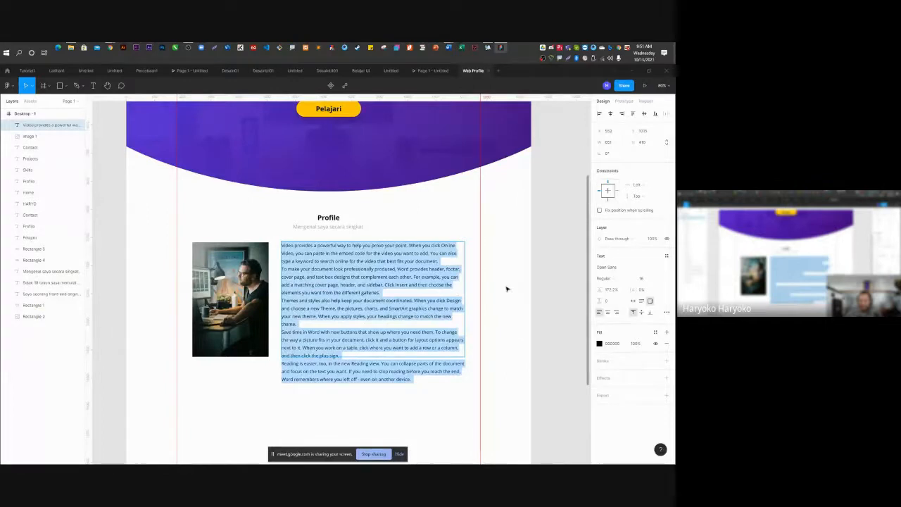
pyautogui.press('Escape')
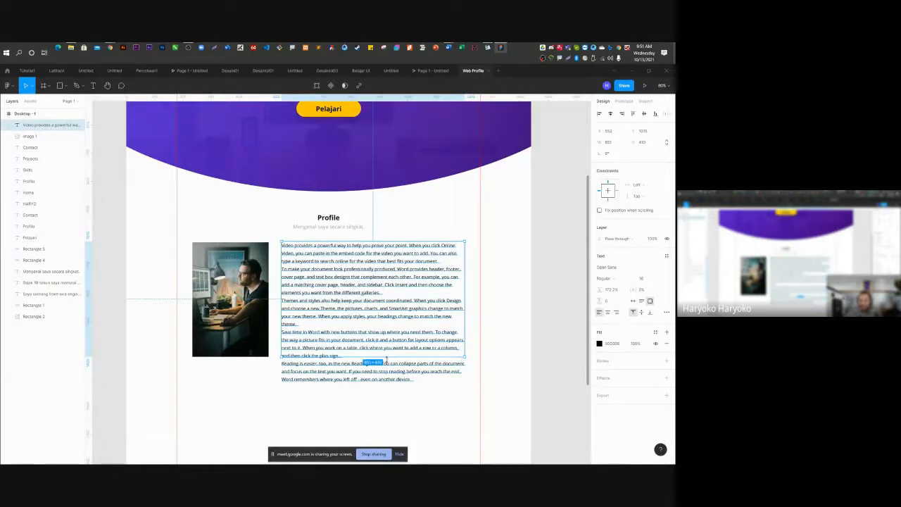
# Resize the description text box to about 585 by 561 so it encloses all the paragraphs.
pyautogui.moveTo(392, 358); pyautogui.dragTo(390, 384)
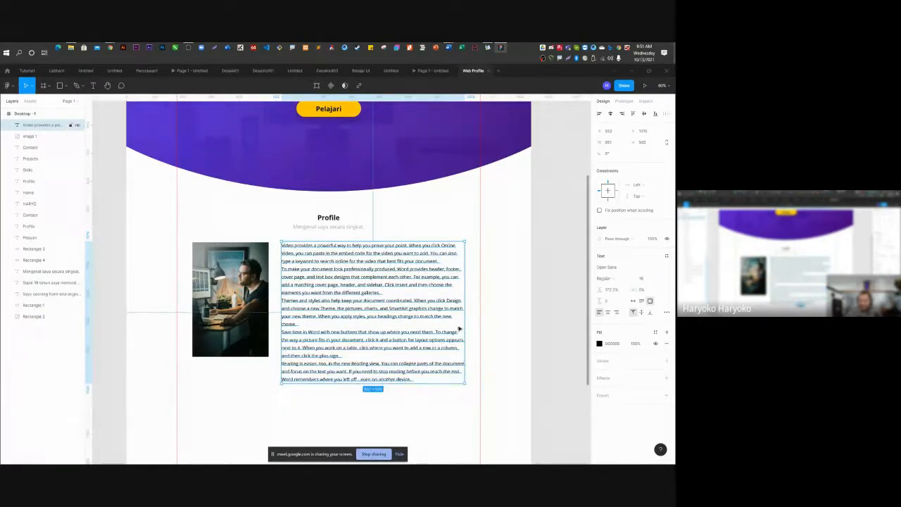
pyautogui.moveTo(465, 318); pyautogui.dragTo(453, 318)
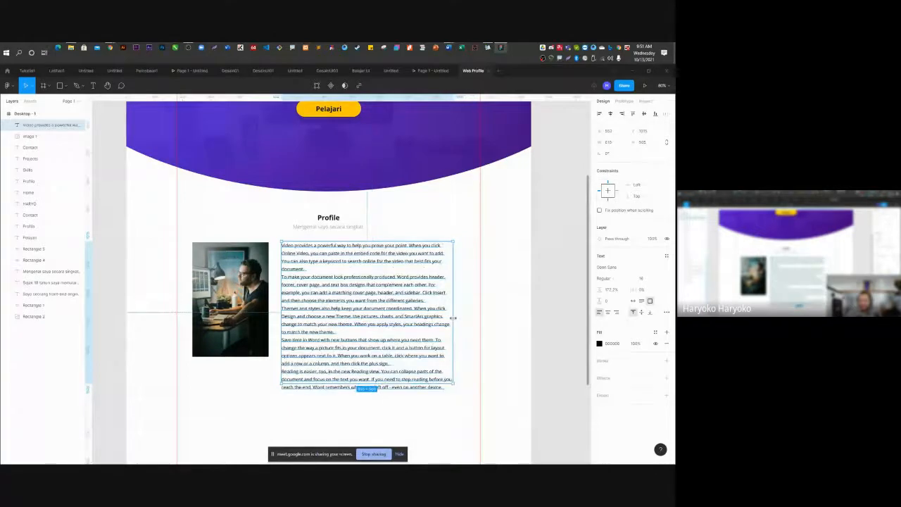
pyautogui.moveTo(358, 382); pyautogui.dragTo(359, 399)
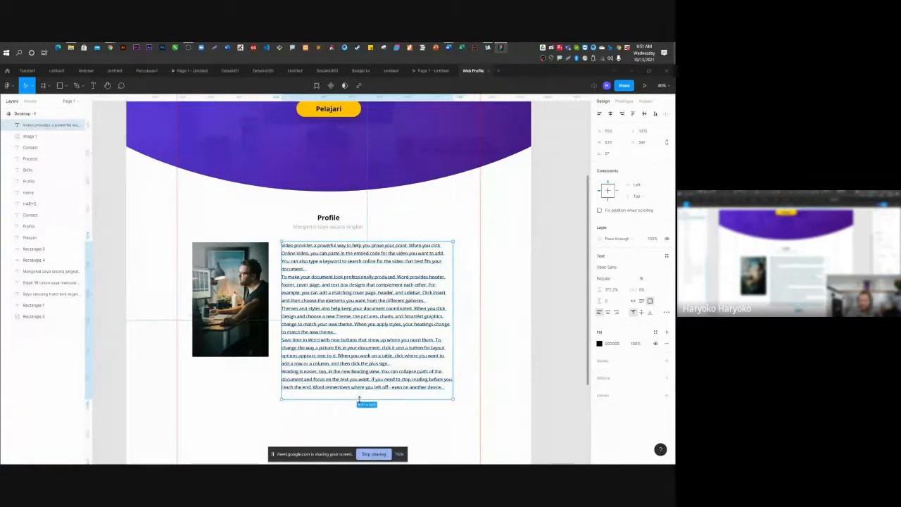
pyautogui.moveTo(452, 343); pyautogui.dragTo(446, 345)
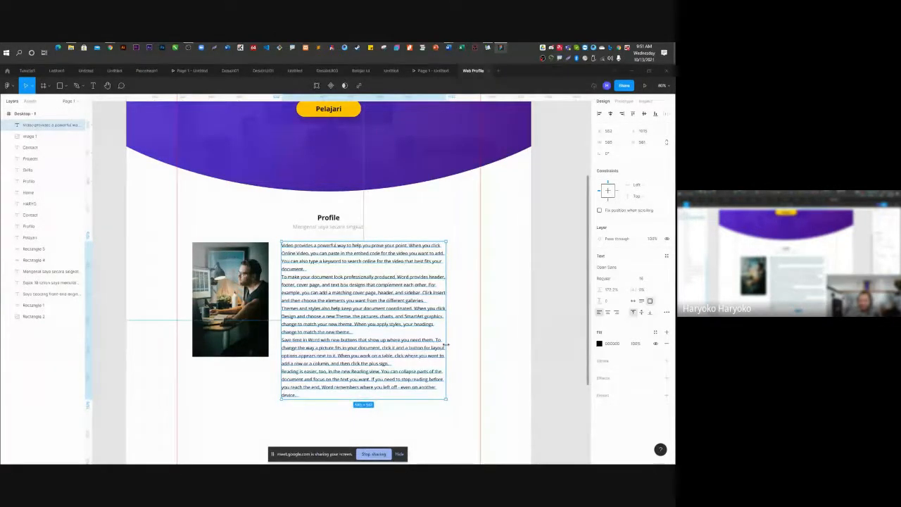
pyautogui.click(504, 304)
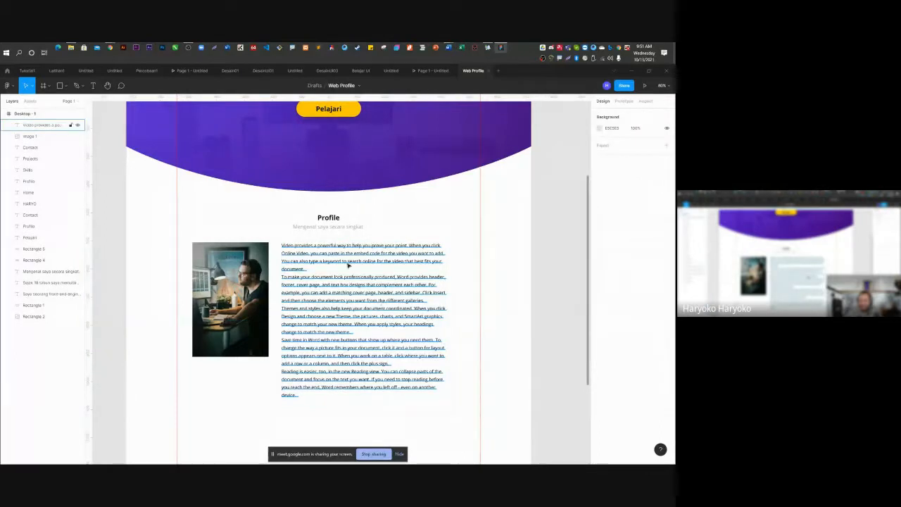
# Shift the text box slightly away from the photo, then group both and center the group horizontally in the frame.
pyautogui.click(347, 263)
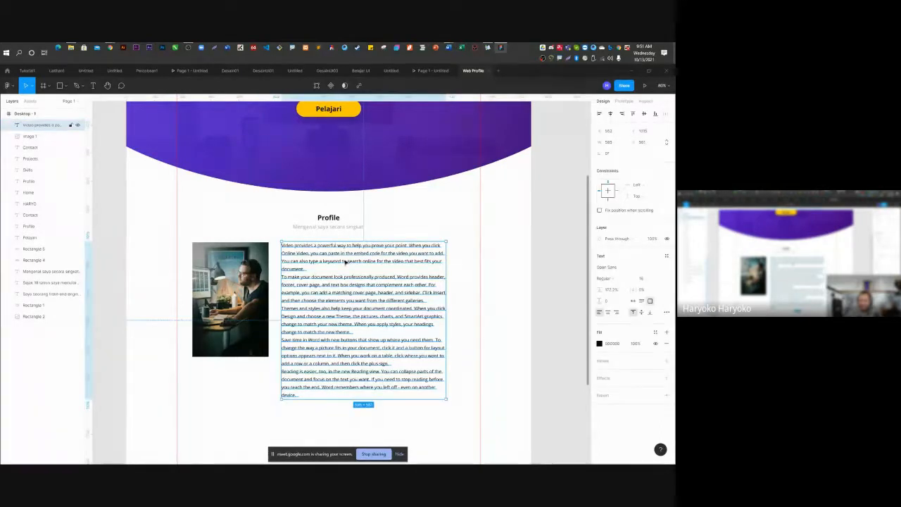
pyautogui.moveTo(310, 258)
pyautogui.mouseDown()
pyautogui.moveTo(310, 279)
pyautogui.moveTo(312, 259)
pyautogui.mouseUp()
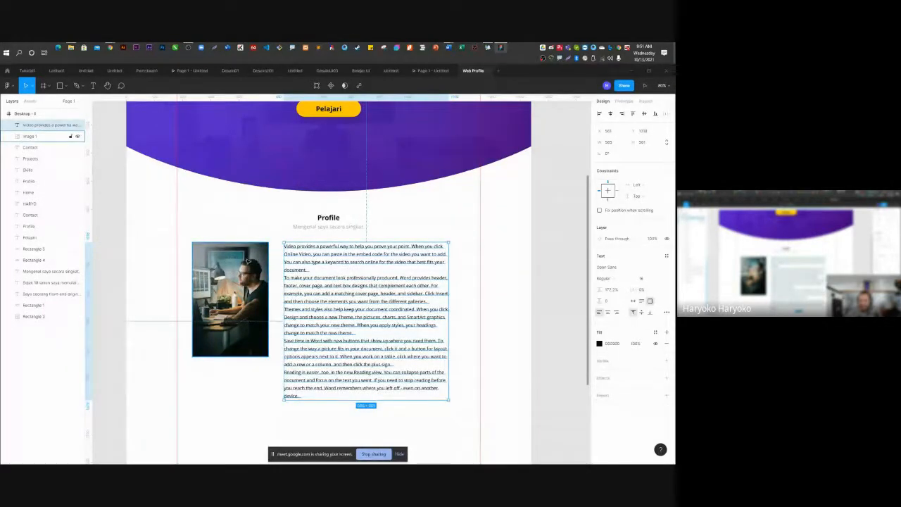
pyautogui.keyDown('shift'); pyautogui.click(248, 261); pyautogui.keyUp('shift')
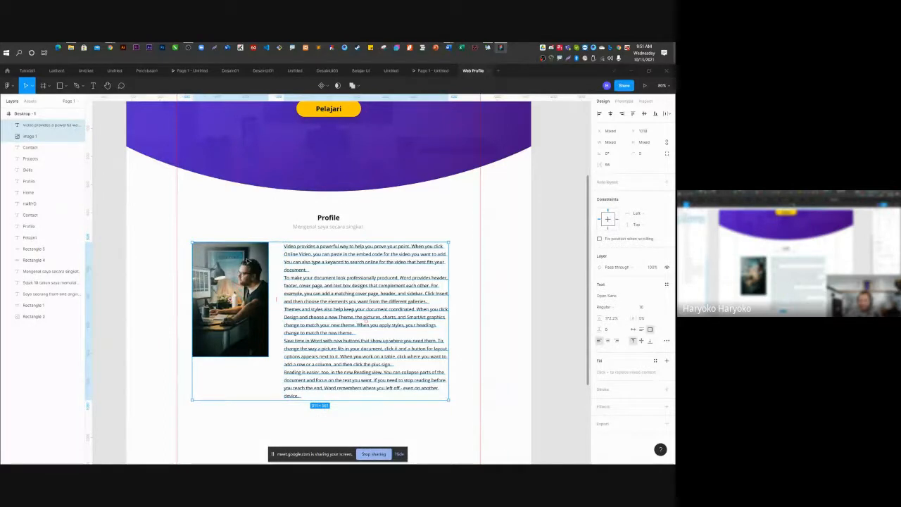
pyautogui.hotkey('ctrl', 'g')
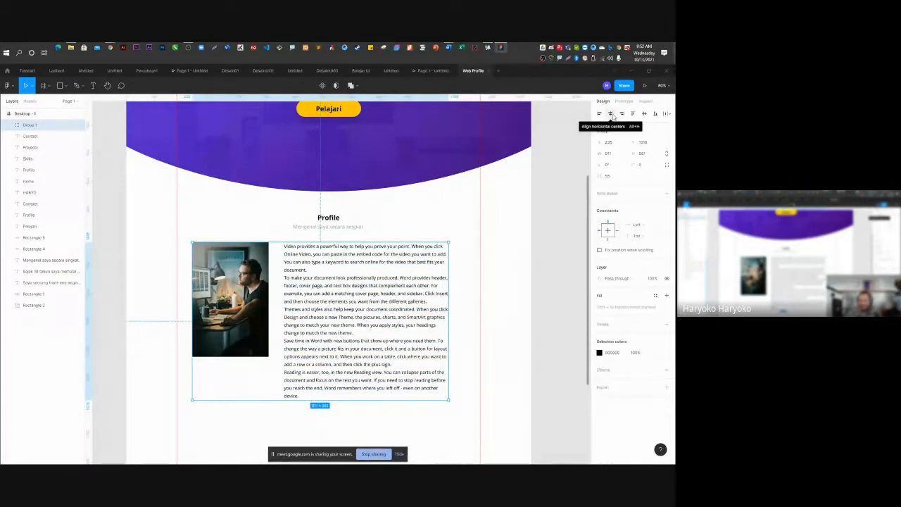
pyautogui.click(611, 114)
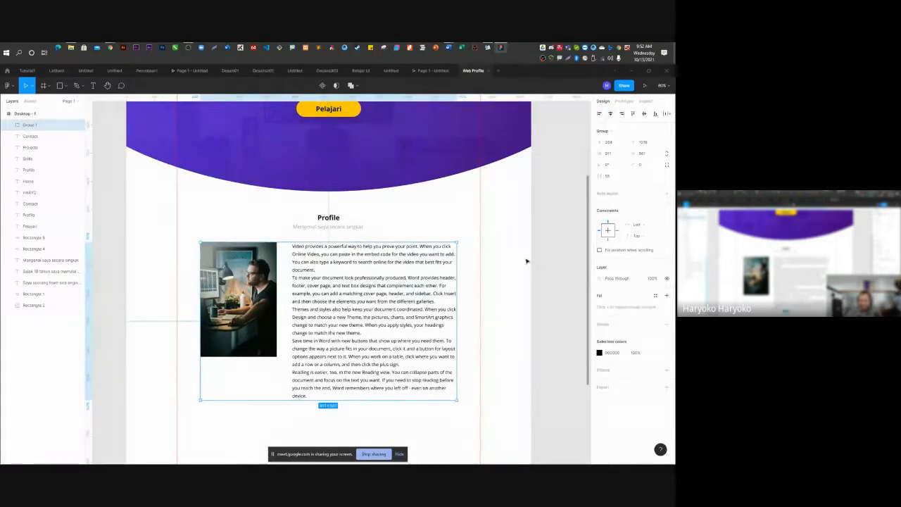
# Ungroup the centered photo and description text.
pyautogui.click(341, 307)
pyautogui.click(378, 207)
pyautogui.click(336, 287)
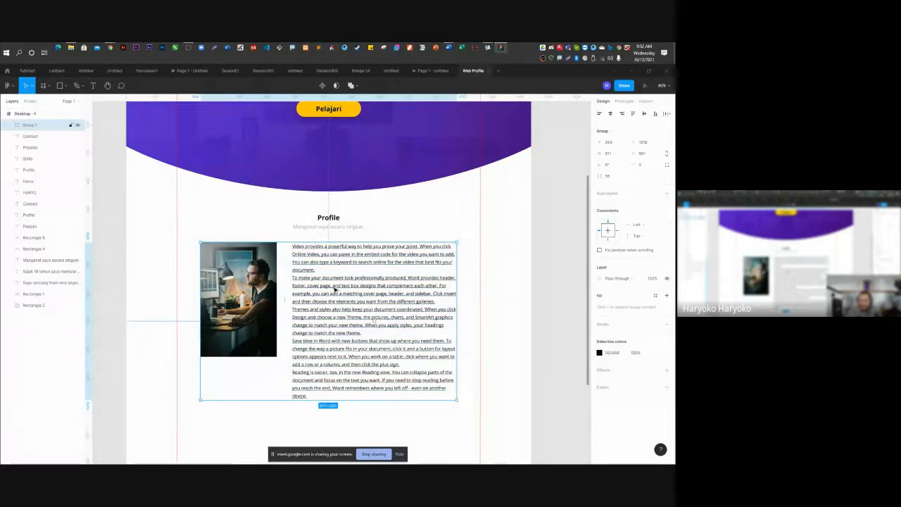
pyautogui.rightClick(336, 287)
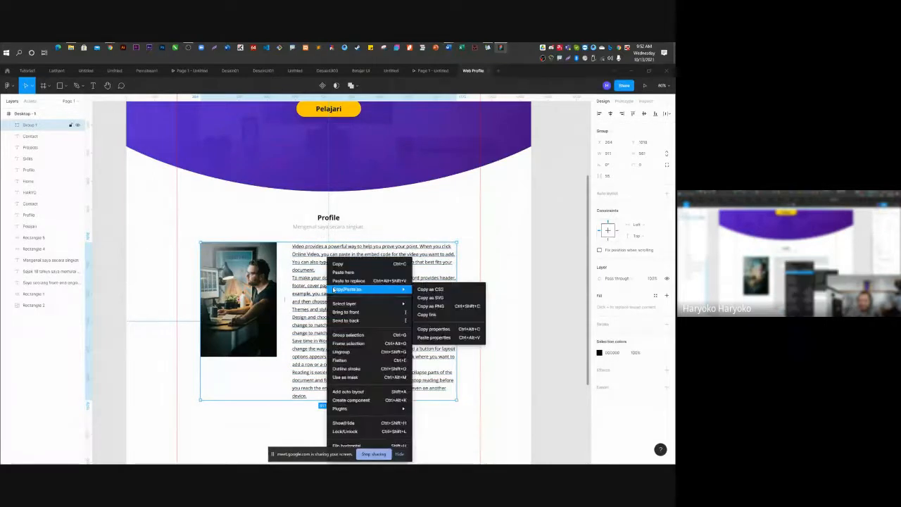
pyautogui.click(380, 355)
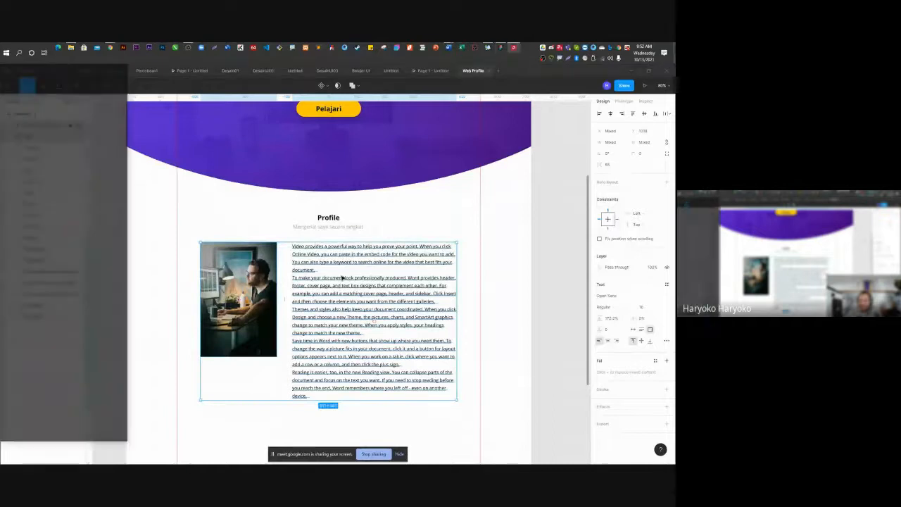
# Move the description text box up slightly so its first line aligns with the photo's top edge.
pyautogui.click(342, 278)
pyautogui.moveTo(338, 261); pyautogui.dragTo(338, 259)
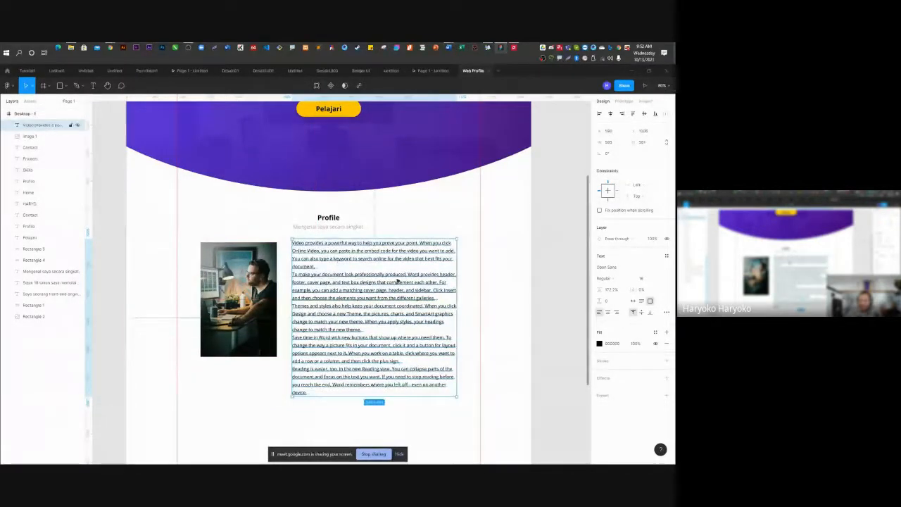
pyautogui.click(533, 298)
pyautogui.click(239, 319)
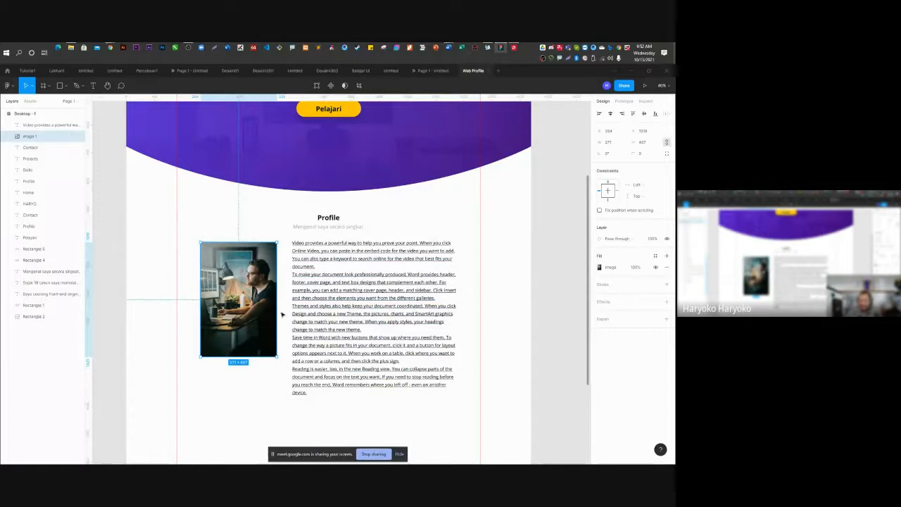
pyautogui.click(320, 287)
pyautogui.moveTo(321, 287); pyautogui.dragTo(320, 286)
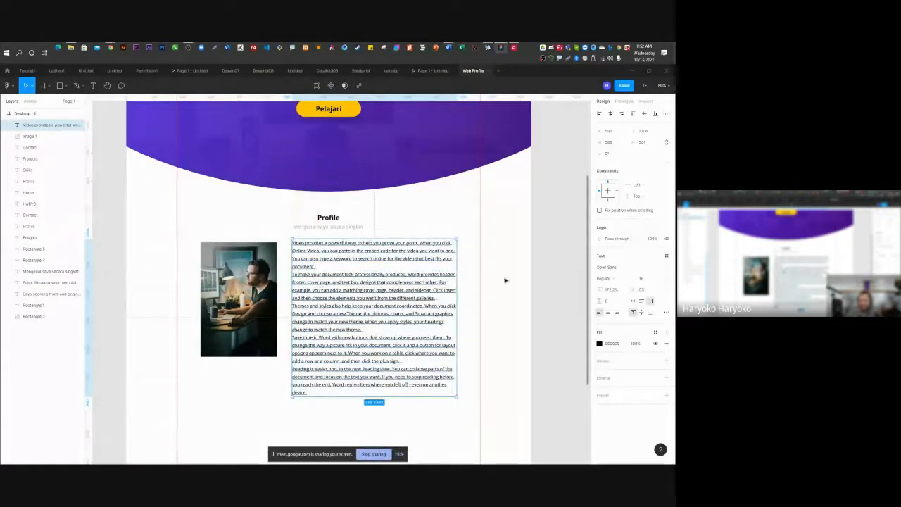
pyautogui.click(519, 274)
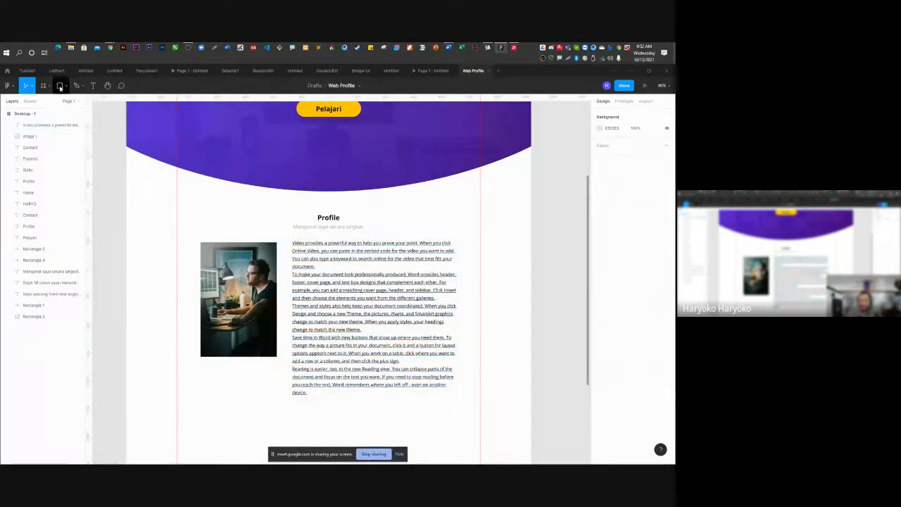
# Add a gray square of about 224 by 224 over the lower-left part of the photo.
pyautogui.press('r')
pyautogui.click(251, 280)
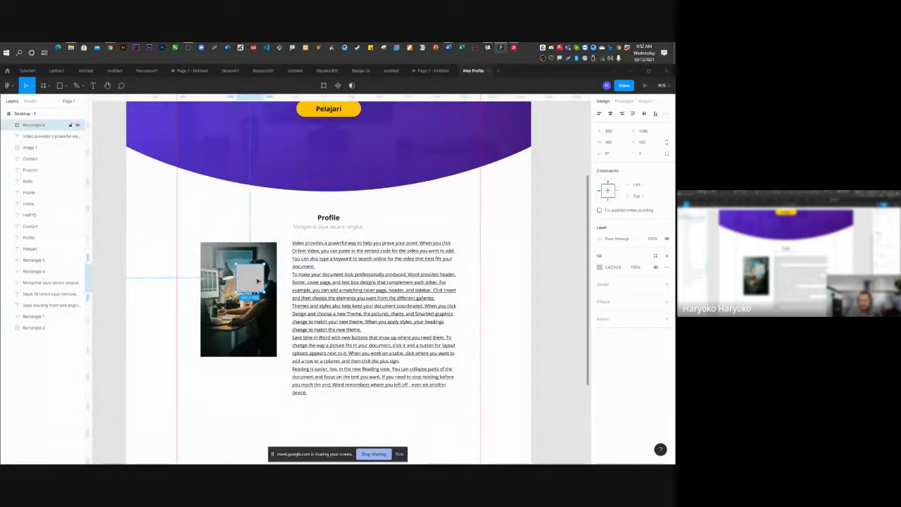
pyautogui.moveTo(251, 280); pyautogui.dragTo(253, 300)
# Bring the photo in front of the gray square and adjust the square to protrude evenly past the photo's lower-left corner.
pyautogui.click(272, 267)
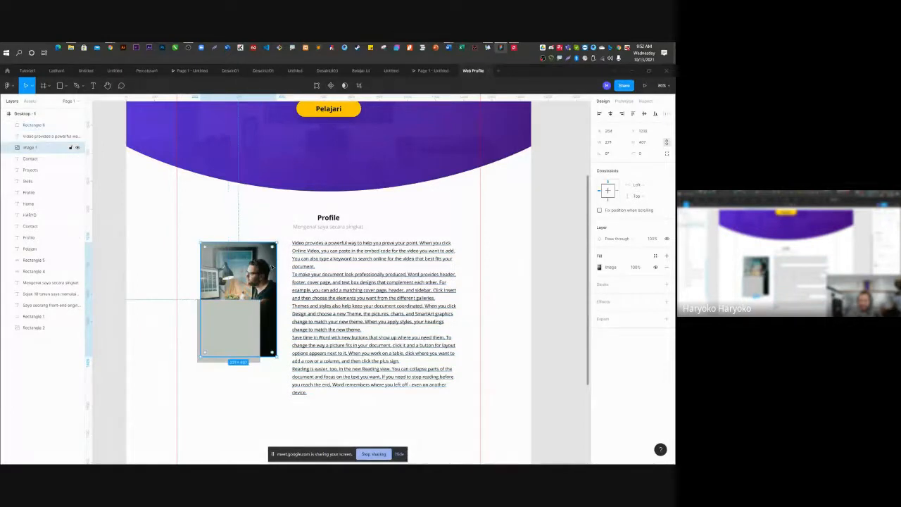
pyautogui.rightClick(271, 267)
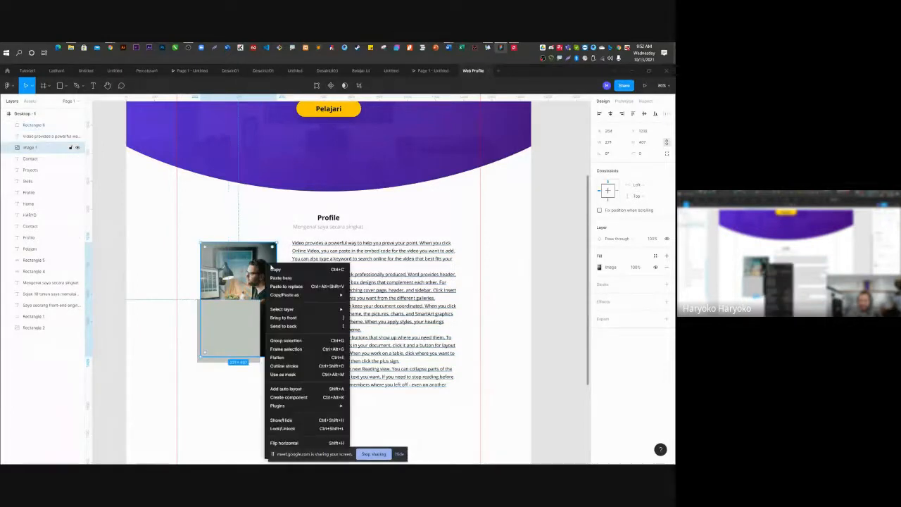
pyautogui.click(305, 320)
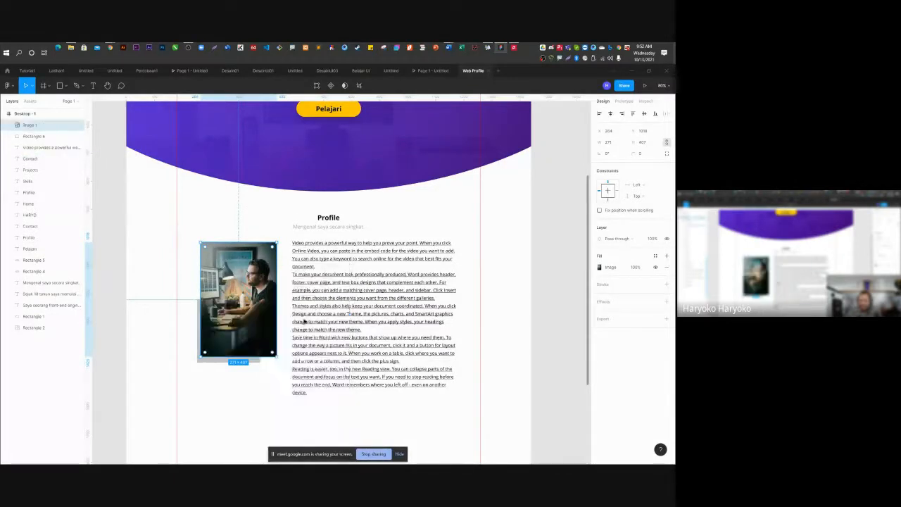
pyautogui.scroll(5, 201, 377)
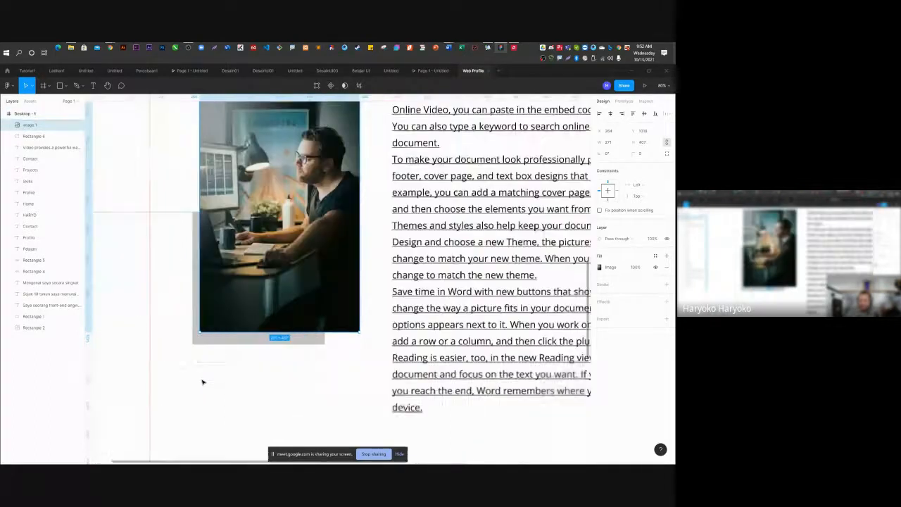
pyautogui.click(222, 343)
pyautogui.moveTo(223, 342); pyautogui.dragTo(221, 342)
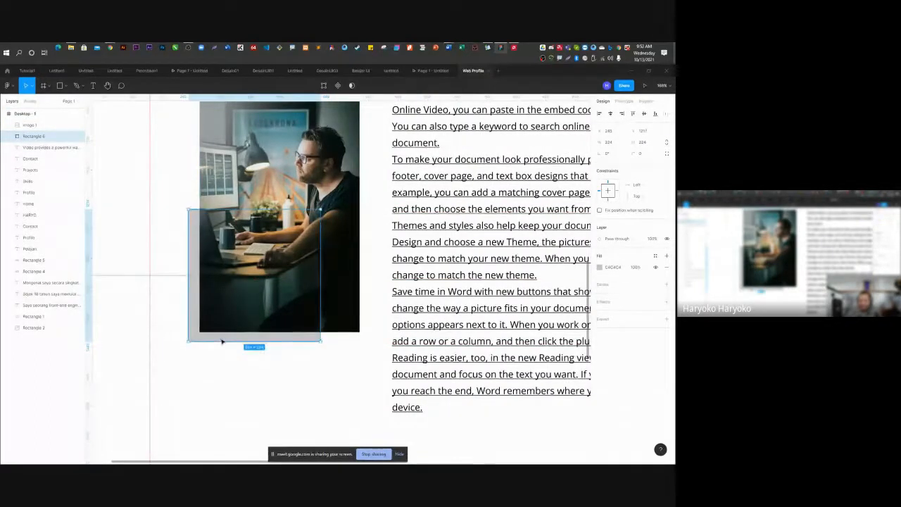
# Enable independent corner radii on the photo and round only its lower-left corner.
pyautogui.click(226, 296)
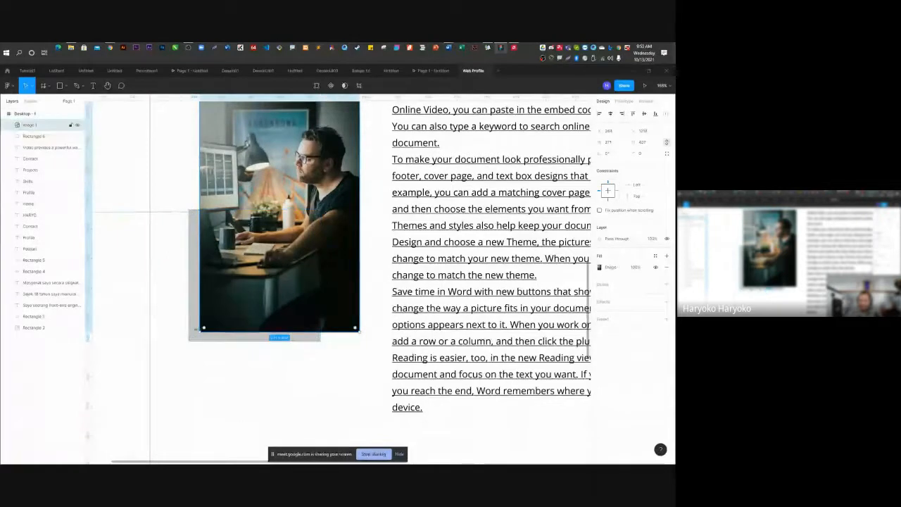
pyautogui.click(643, 154)
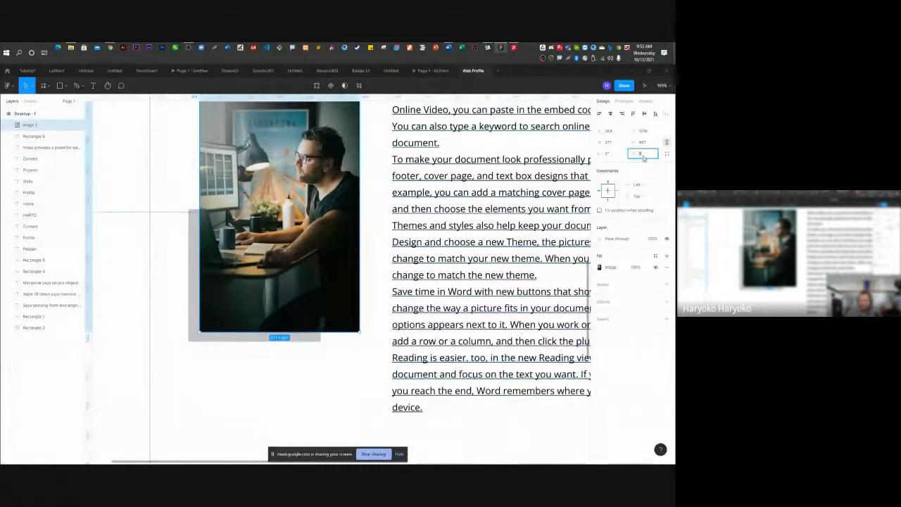
pyautogui.click(666, 153)
pyautogui.click(631, 165)
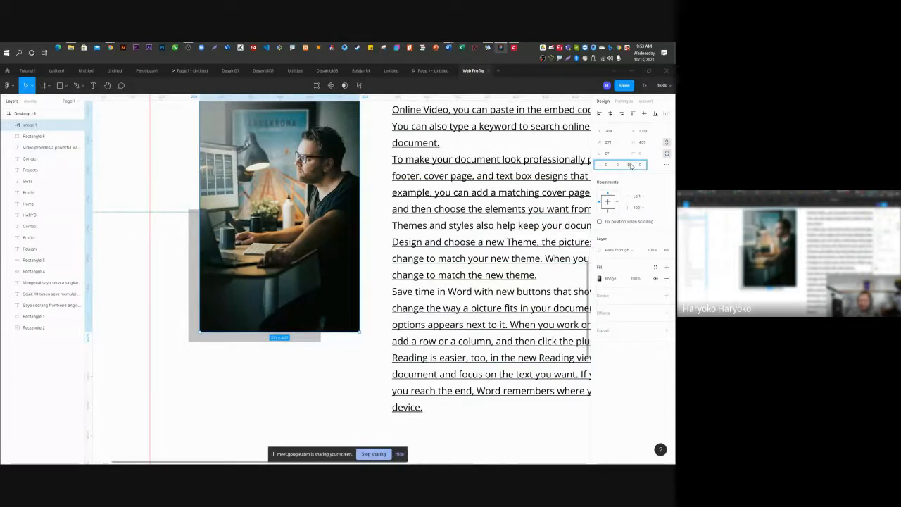
pyautogui.write('10')
pyautogui.press('Return')
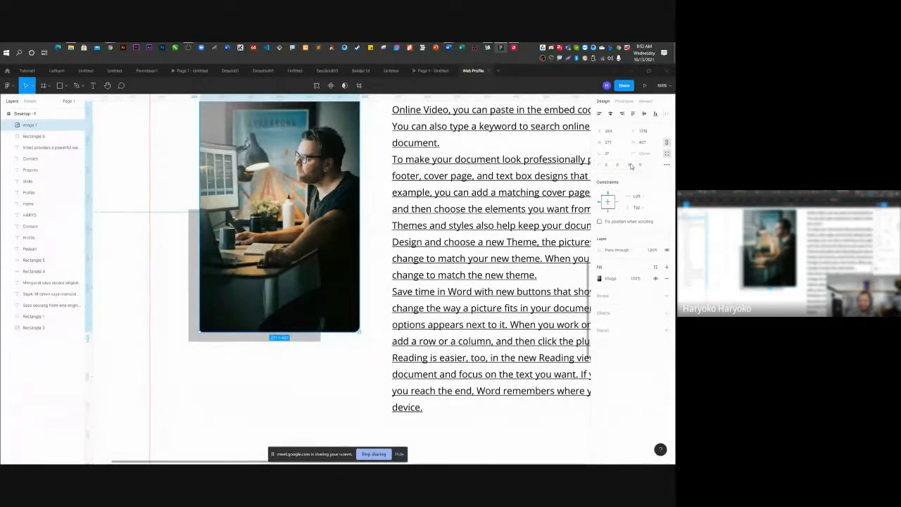
pyautogui.click(640, 165)
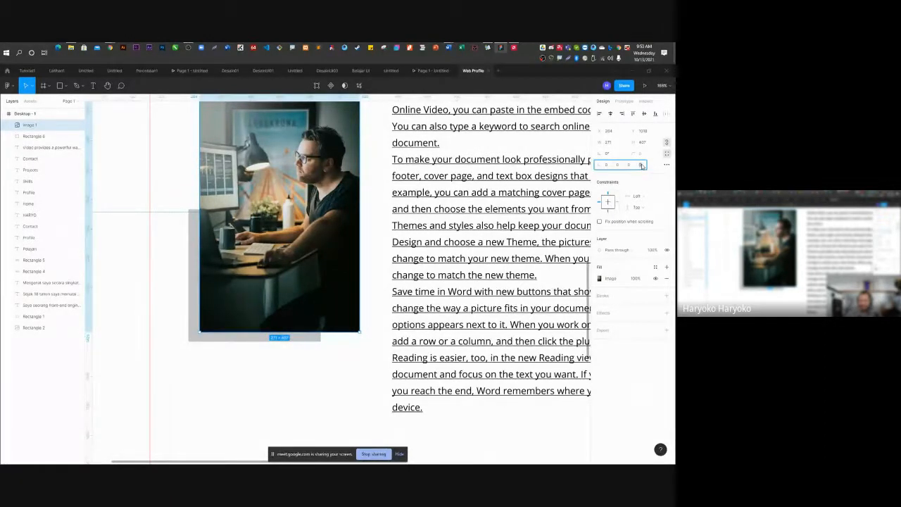
pyautogui.press('Return')
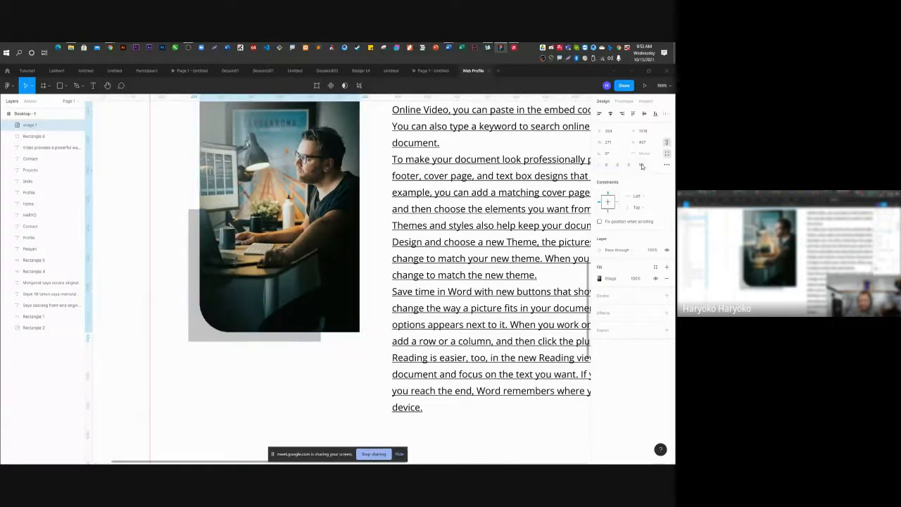
# Nudge the gray square slightly down and inward so its overhang past the photo's lower-left corner looks even.
pyautogui.click(276, 358)
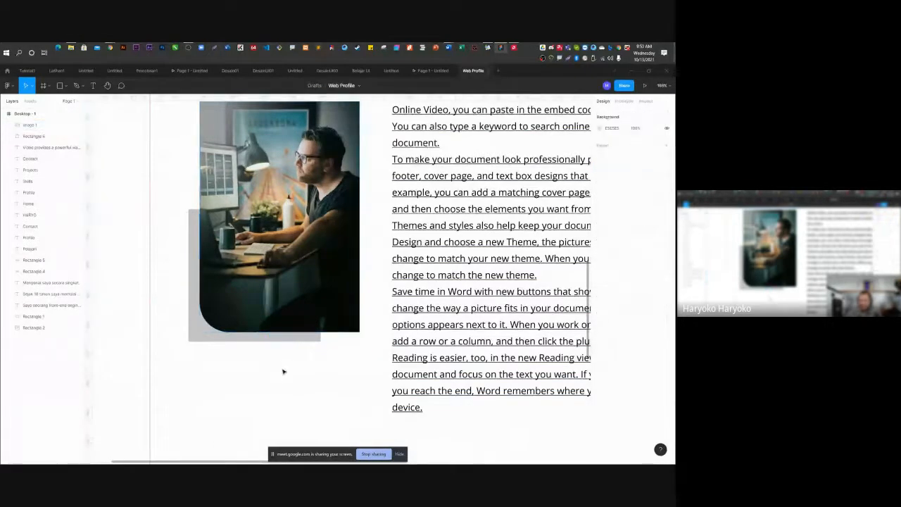
pyautogui.scroll(-3, 284, 358)
pyautogui.scroll(5, 284, 339)
pyautogui.click(161, 360)
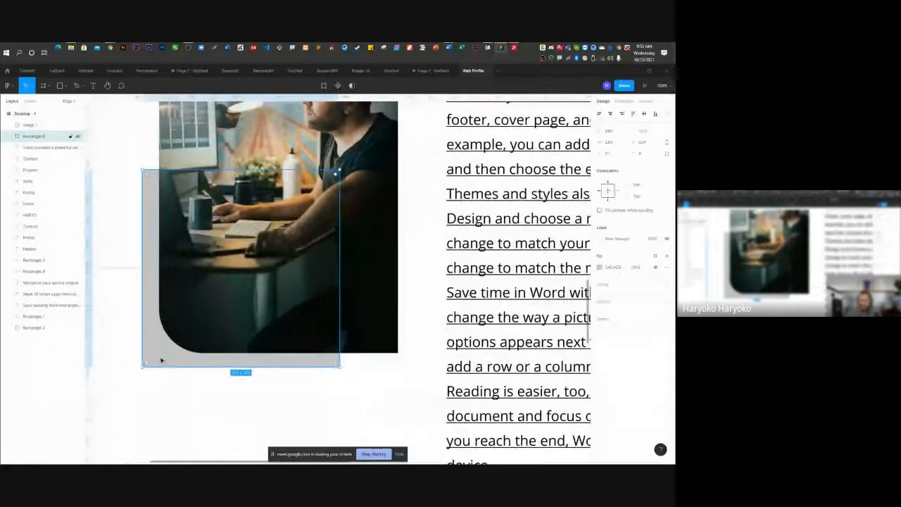
pyautogui.moveTo(161, 360); pyautogui.dragTo(162, 363)
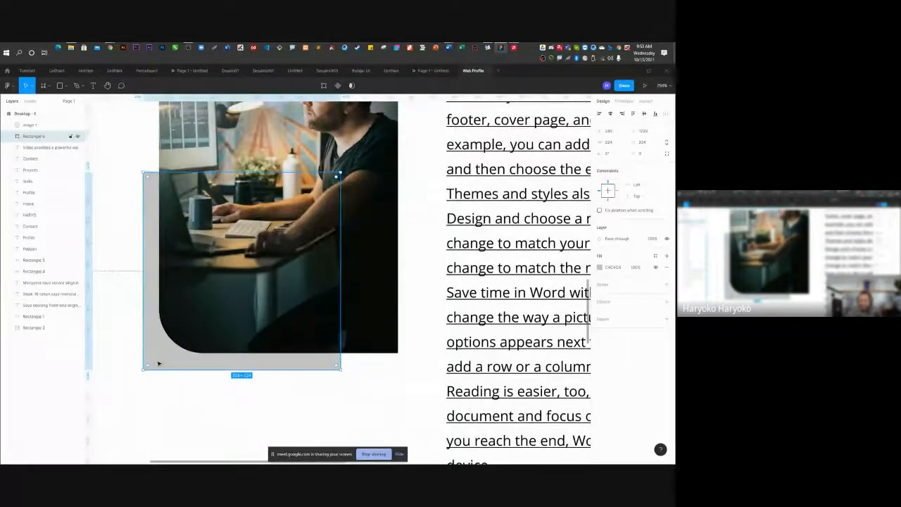
# Try saving the hero background shape's linear gradient fill as a color style named Gradient.
pyautogui.scroll(-5, 161, 363)
pyautogui.click(342, 131)
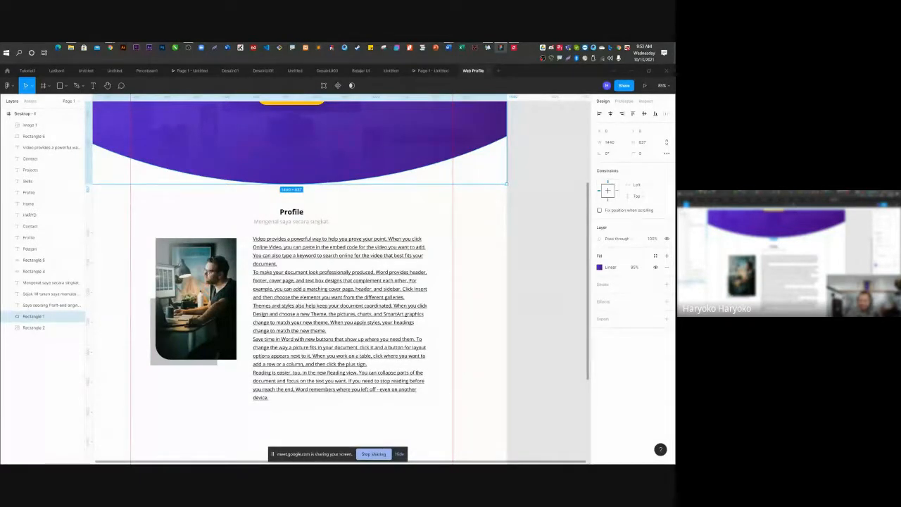
pyautogui.click(655, 257)
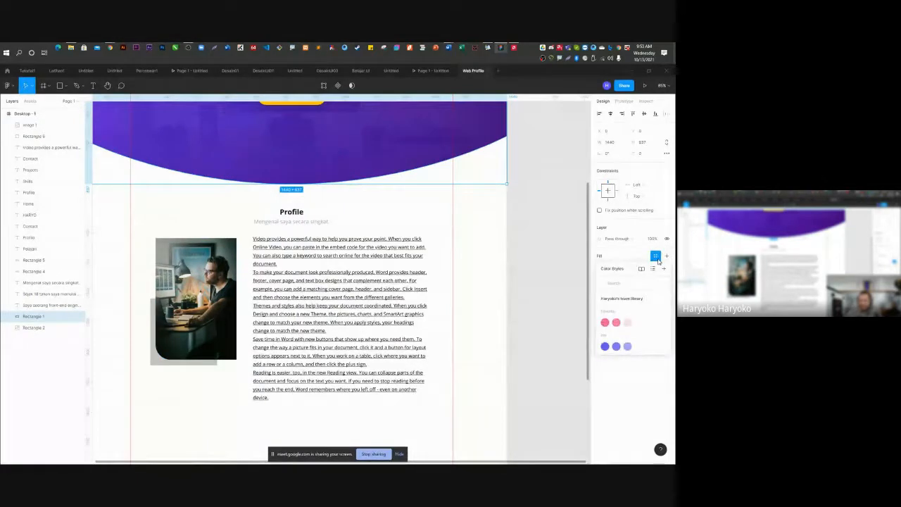
pyautogui.click(663, 270)
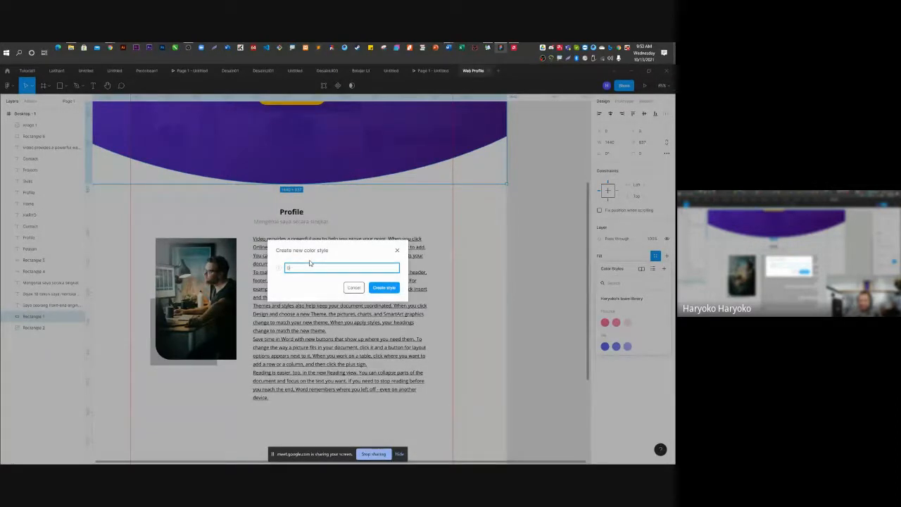
pyautogui.write('ient')
pyautogui.press('Return')
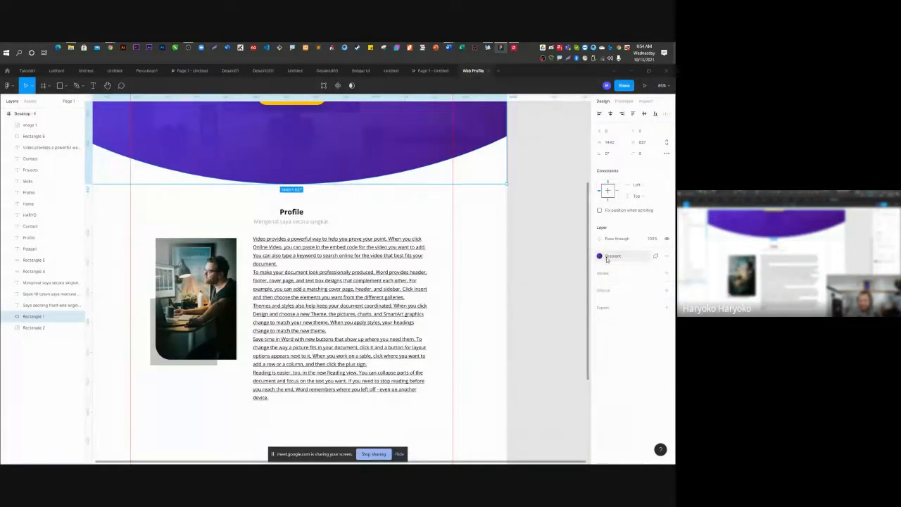
pyautogui.hotkey('ctrl', 'z')
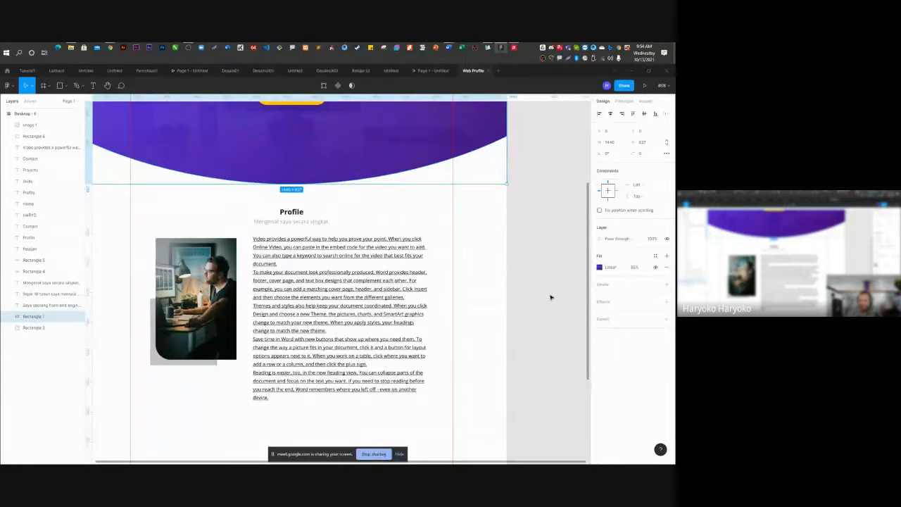
# Save the hero background shape's linear gradient fill as a color style named Hero Gradient.
pyautogui.click(606, 269)
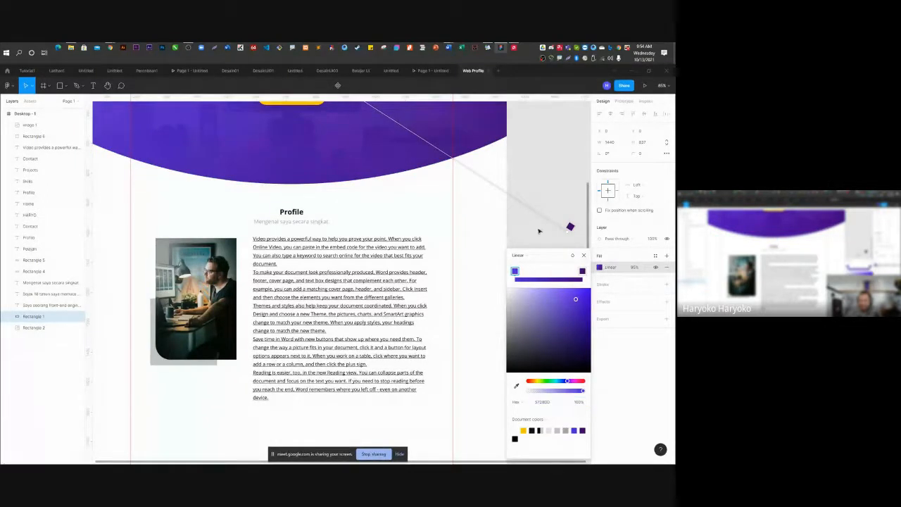
pyautogui.click(583, 255)
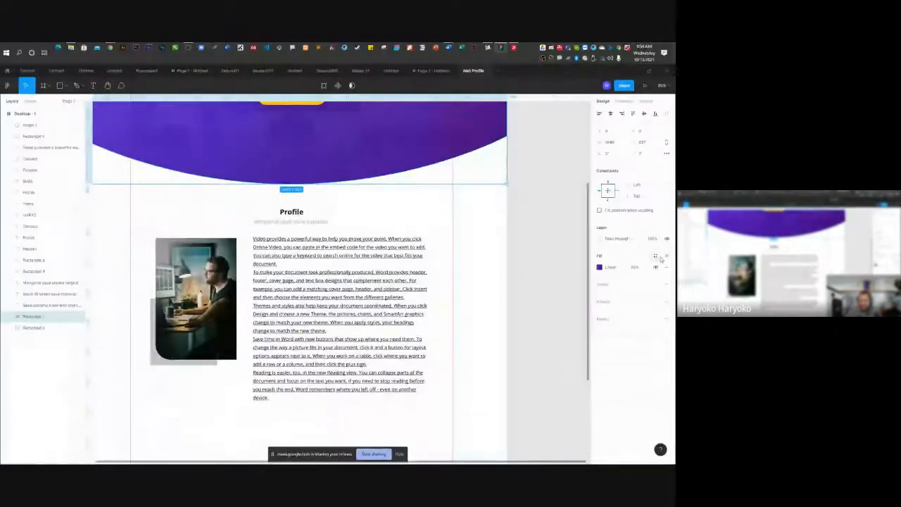
pyautogui.click(655, 256)
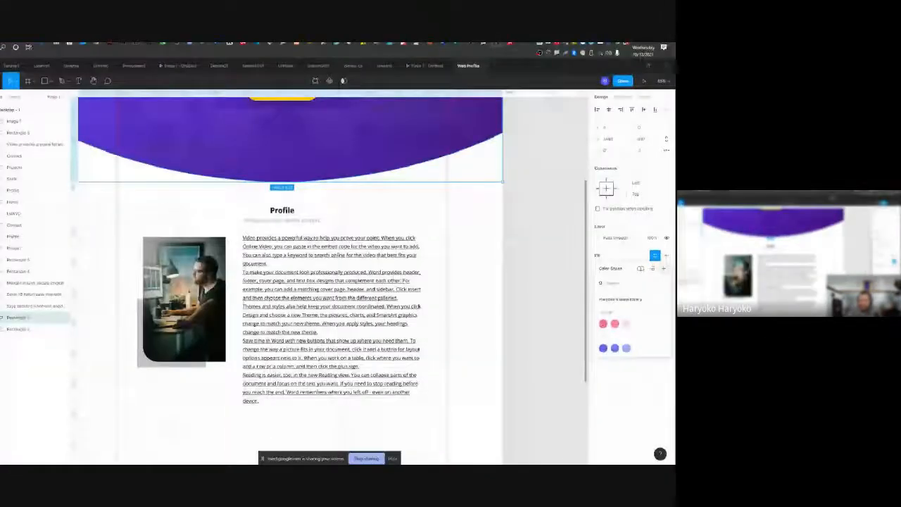
pyautogui.click(663, 268)
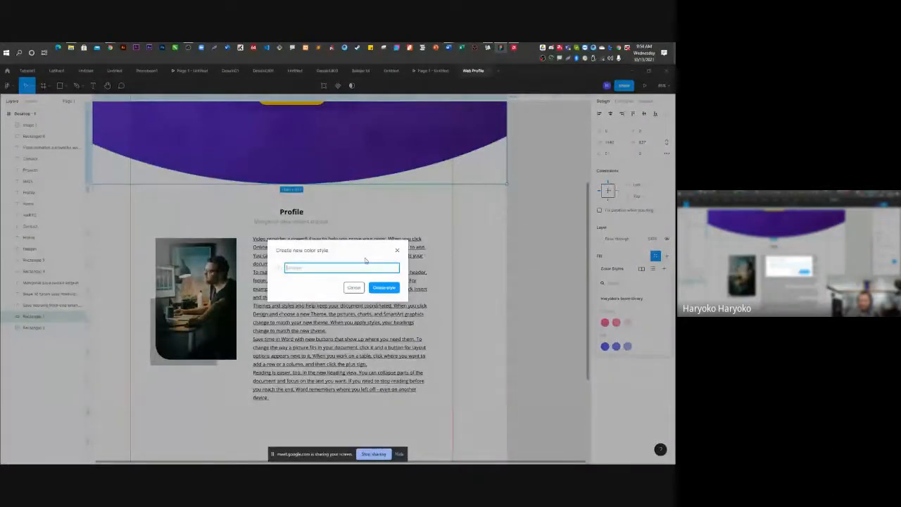
pyautogui.write('Pr')
pyautogui.press('Return')
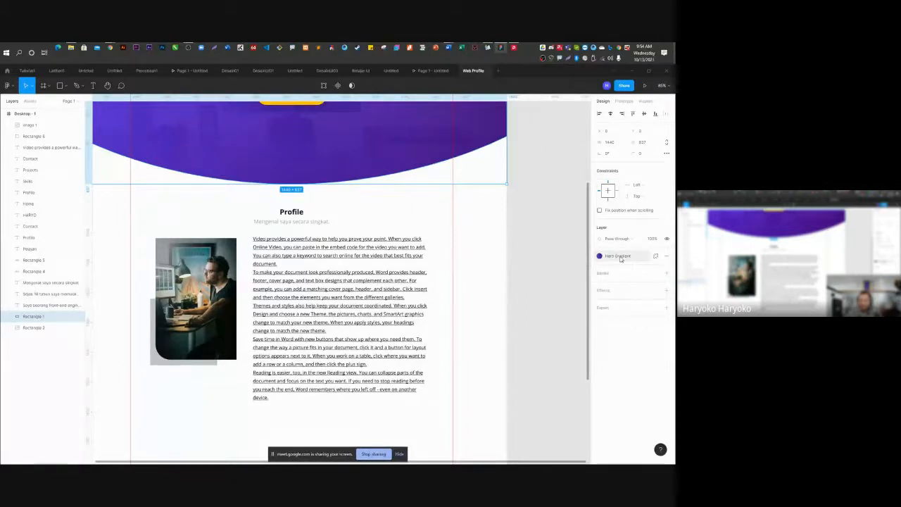
# Apply the Hero Gradient color style to the gray square behind the profile photo.
pyautogui.click(162, 366)
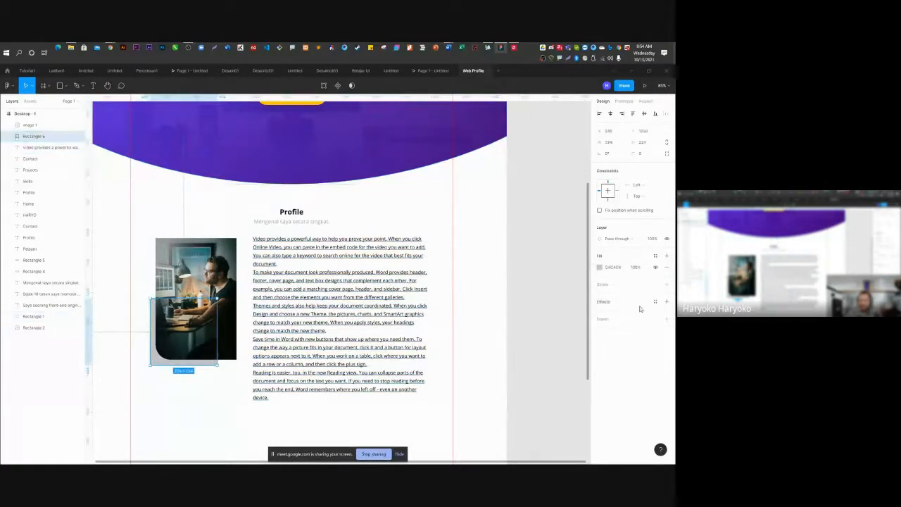
pyautogui.click(603, 271)
pyautogui.click(600, 270)
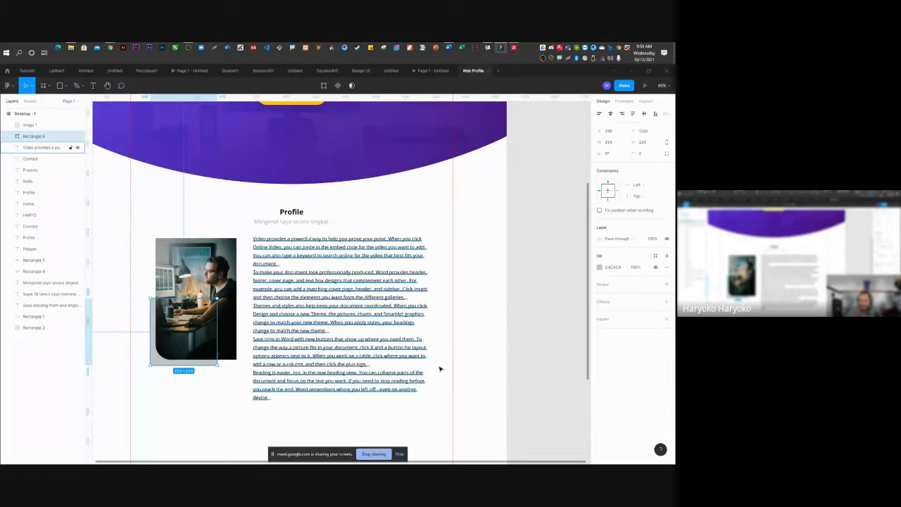
pyautogui.click(656, 256)
pyautogui.click(604, 299)
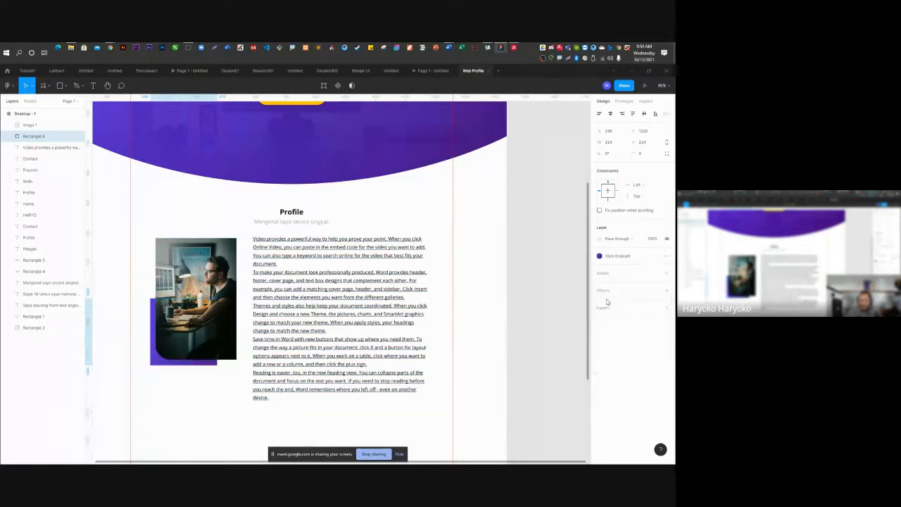
pyautogui.click(523, 267)
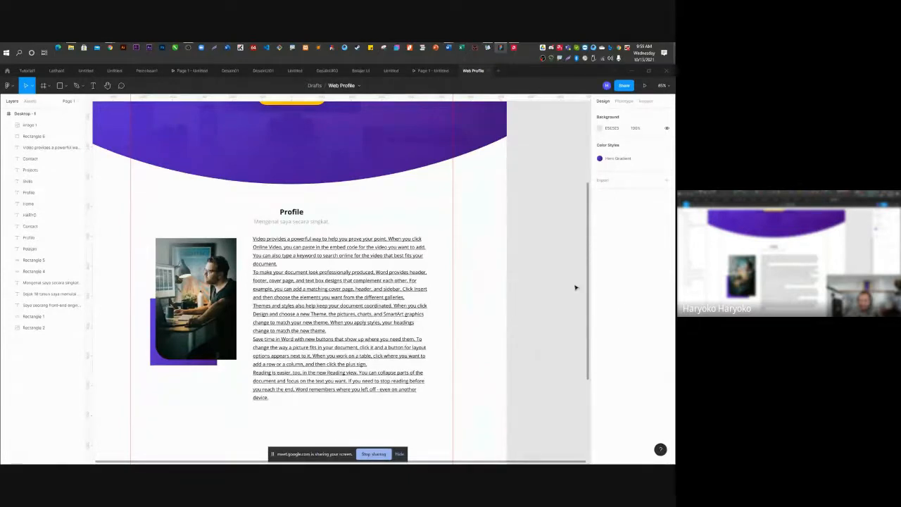
# Recolor the description text light gray, sampling the color of the subtitle under the Profile heading.
pyautogui.click(335, 241)
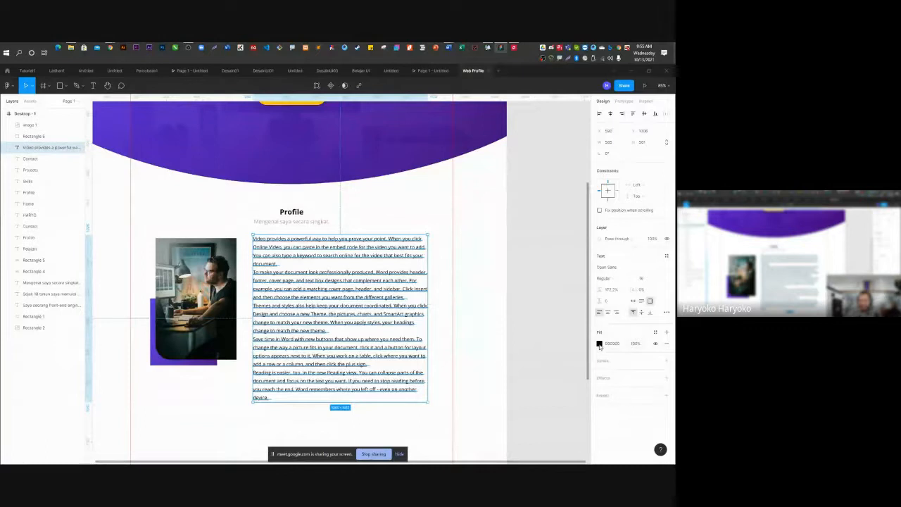
pyautogui.click(599, 343)
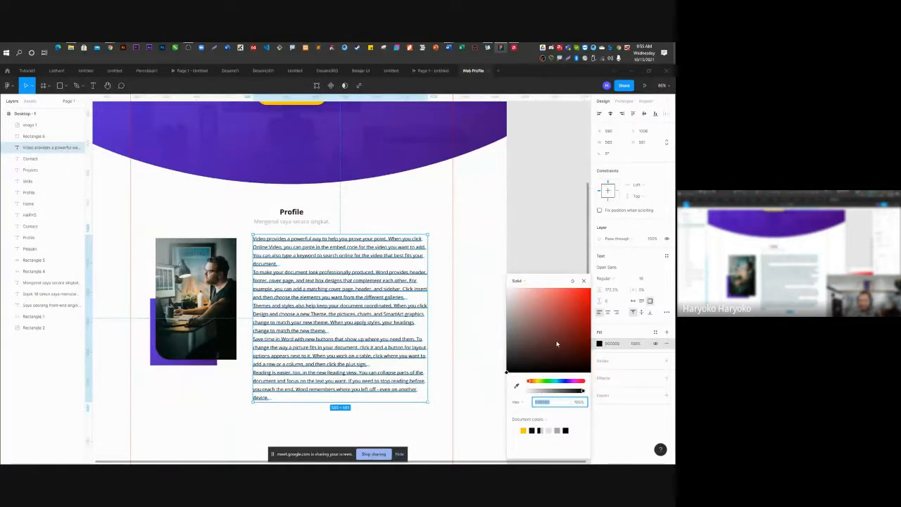
pyautogui.write('A0A0A0')
pyautogui.press('Return')
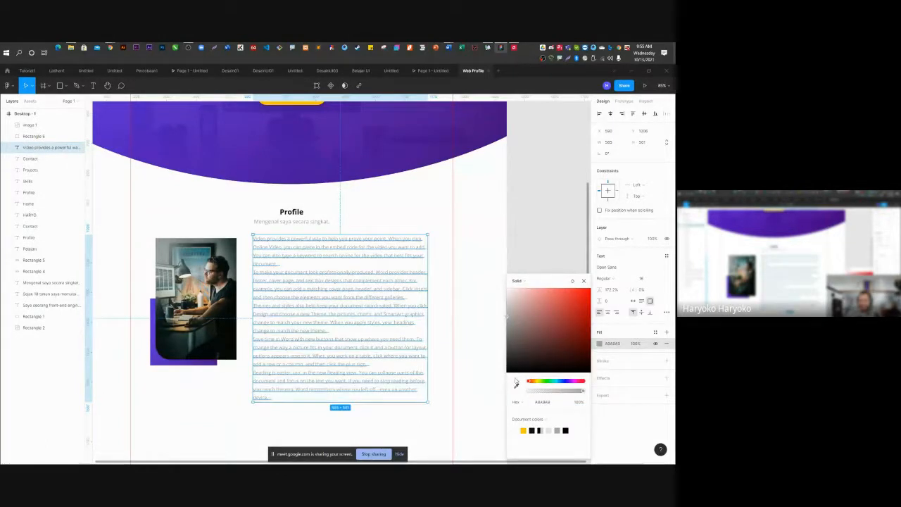
pyautogui.click(516, 385)
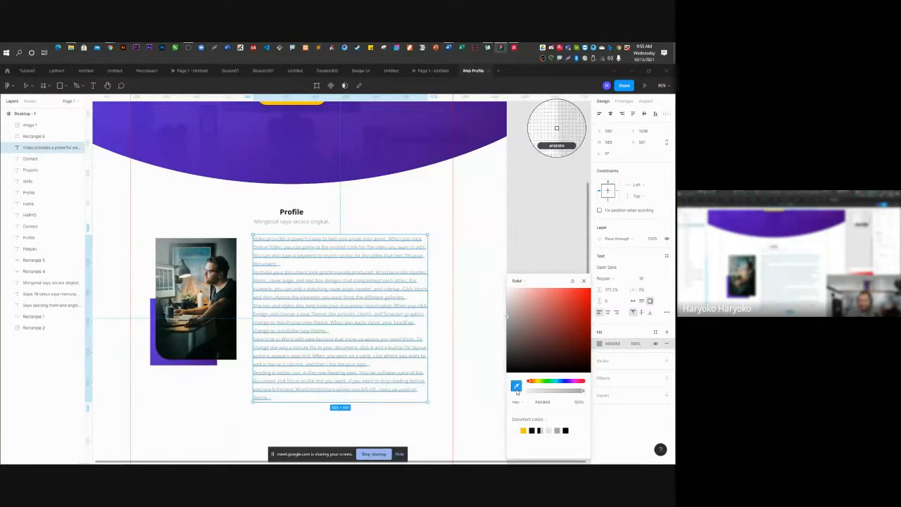
pyautogui.click(268, 223)
pyautogui.click(458, 219)
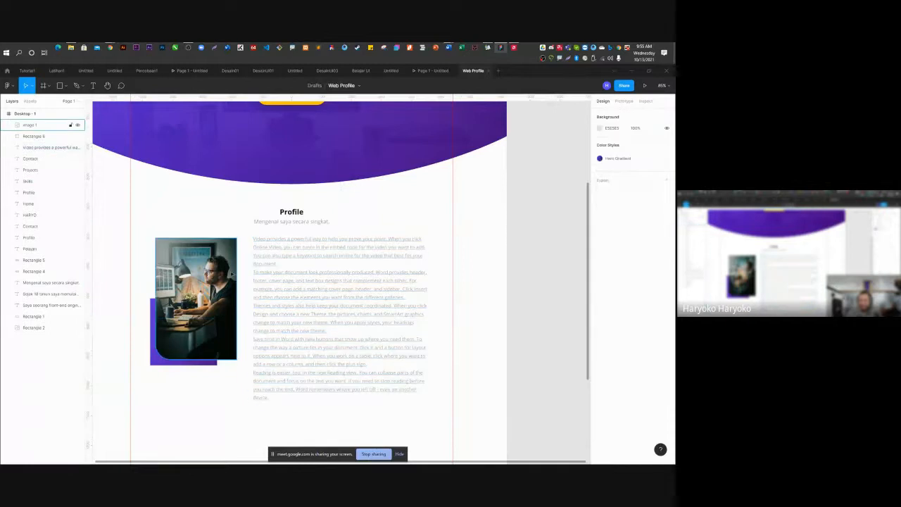
# Darken the description text's fill to the gray 646464.
pyautogui.scroll(3, 252, 248)
pyautogui.scroll(5, 252, 248)
pyautogui.click(274, 226)
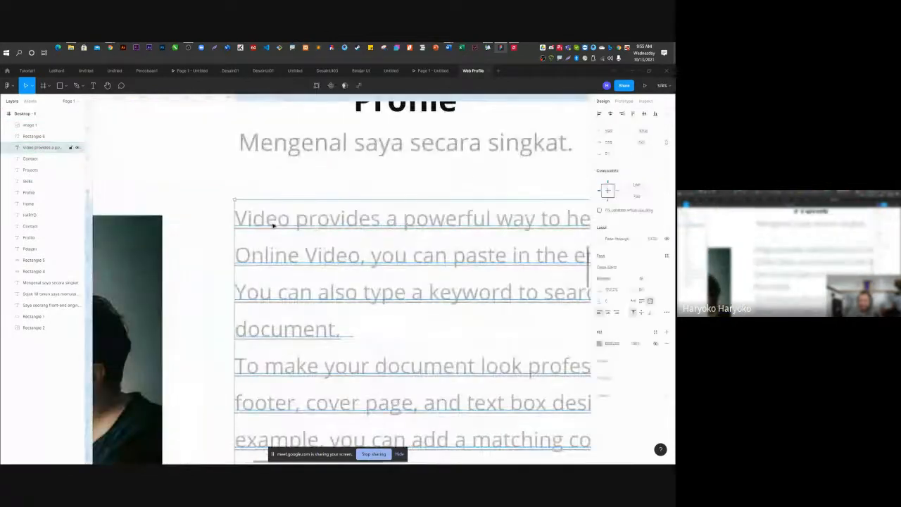
pyautogui.click(599, 343)
pyautogui.moveTo(507, 317); pyautogui.dragTo(506, 340)
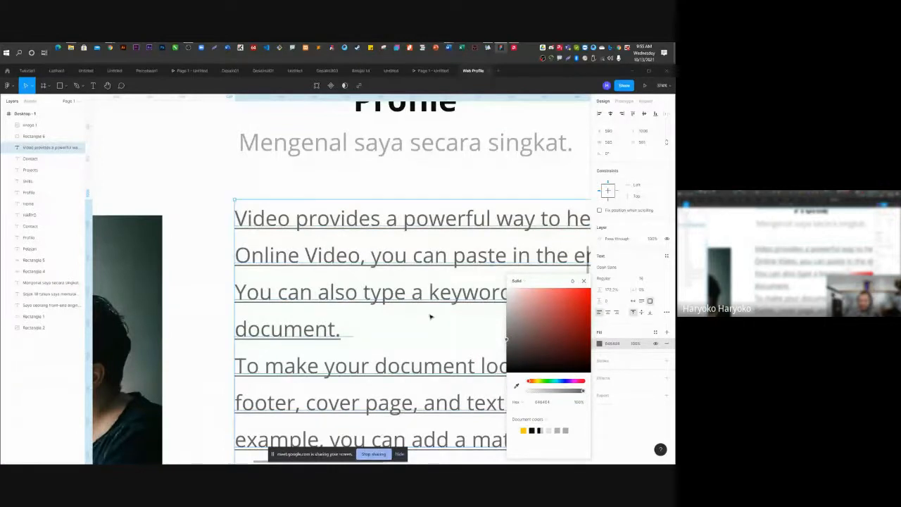
# Recolor the subtitle "Mengenal saya secara singkat." with the darker gray sampled from the description text.
pyautogui.click(277, 149)
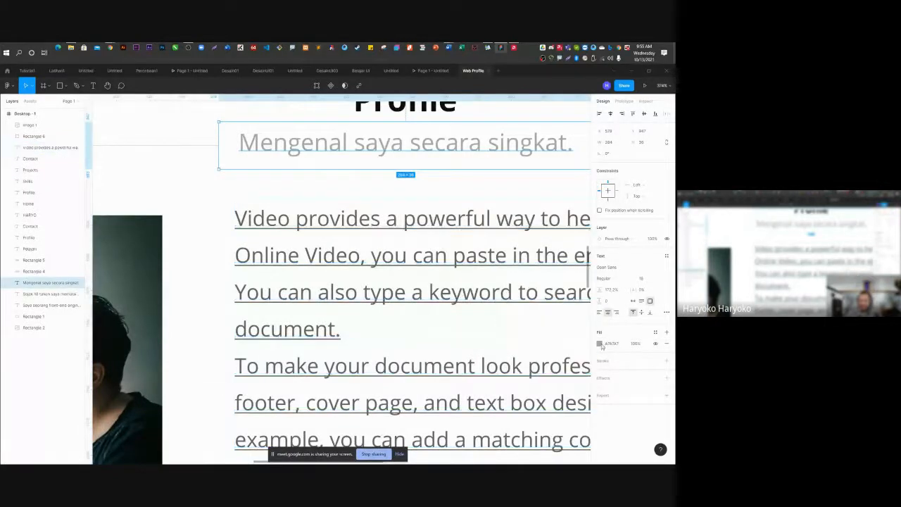
pyautogui.click(598, 343)
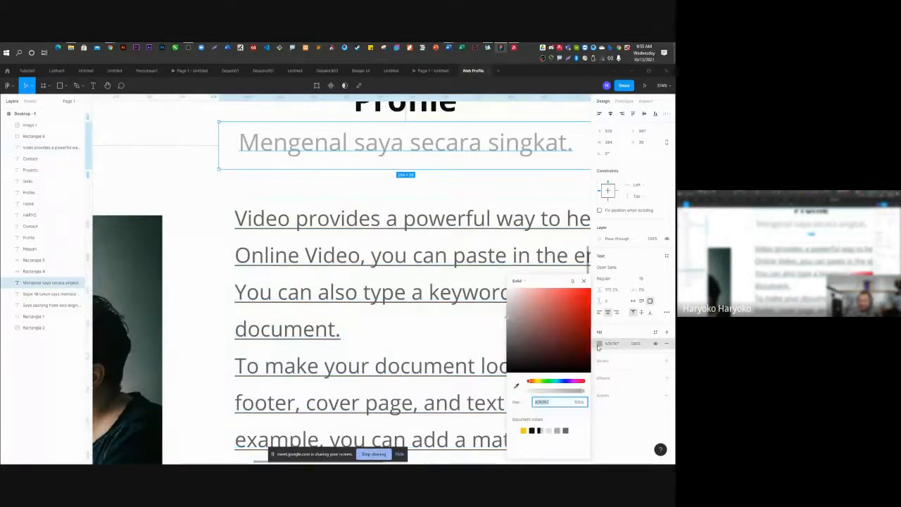
pyautogui.click(517, 386)
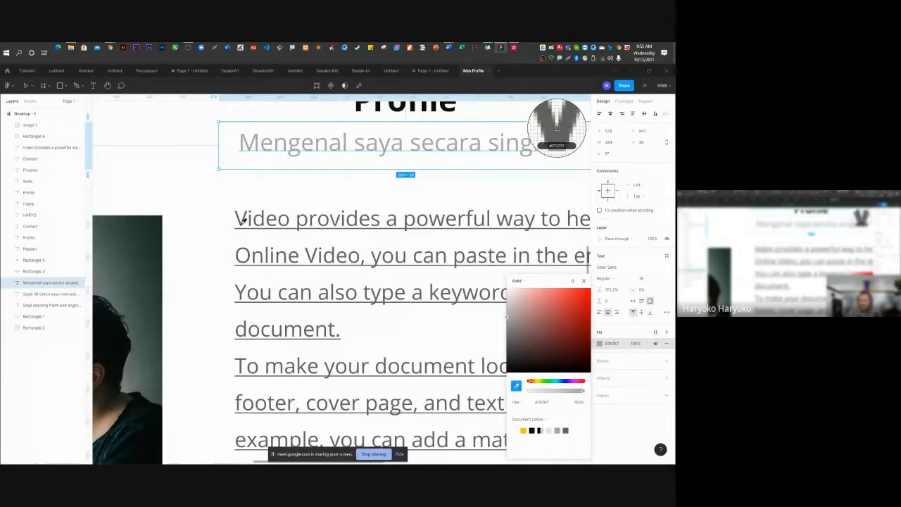
pyautogui.click(556, 127)
pyautogui.click(380, 305)
pyautogui.scroll(-4, 261, 269)
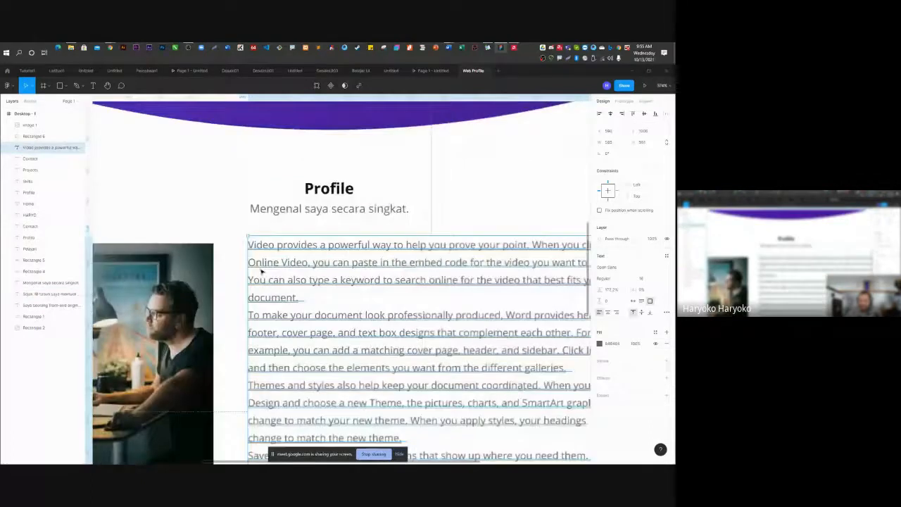
pyautogui.click(542, 257)
# Examine the Profile section up close and the layout of the whole Desktop - 1 frame.
pyautogui.scroll(-3, 542, 256)
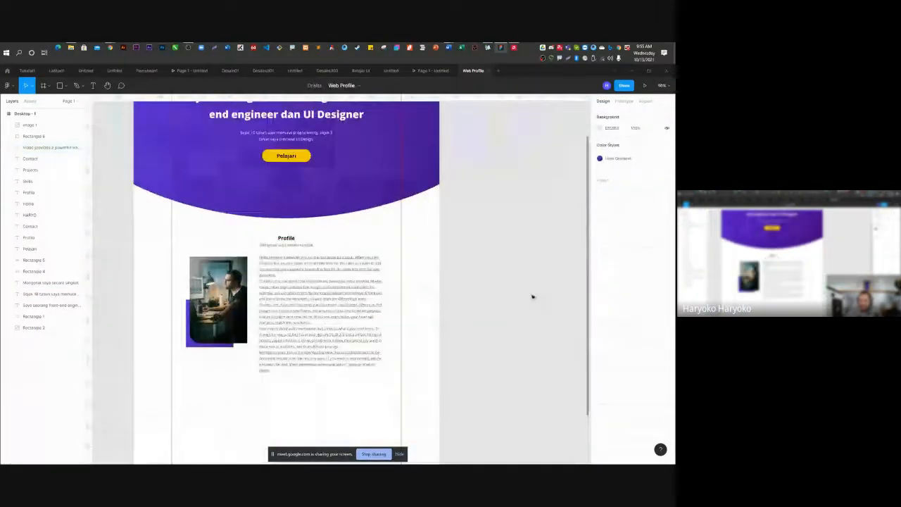
pyautogui.scroll(3, 251, 376)
pyautogui.scroll(-3, 251, 376)
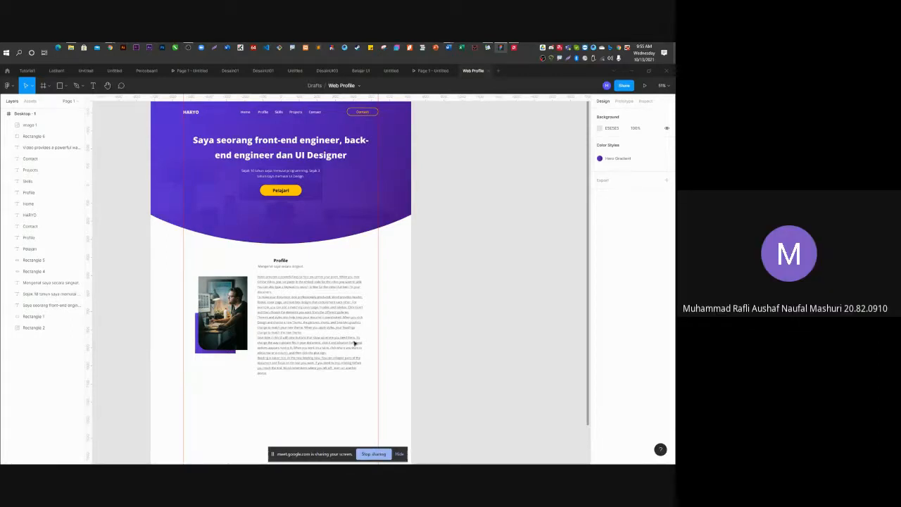
pyautogui.scroll(10, 302, 396)
pyautogui.scroll(-3, 325, 308)
pyautogui.scroll(1, 374, 219)
pyautogui.click(374, 218)
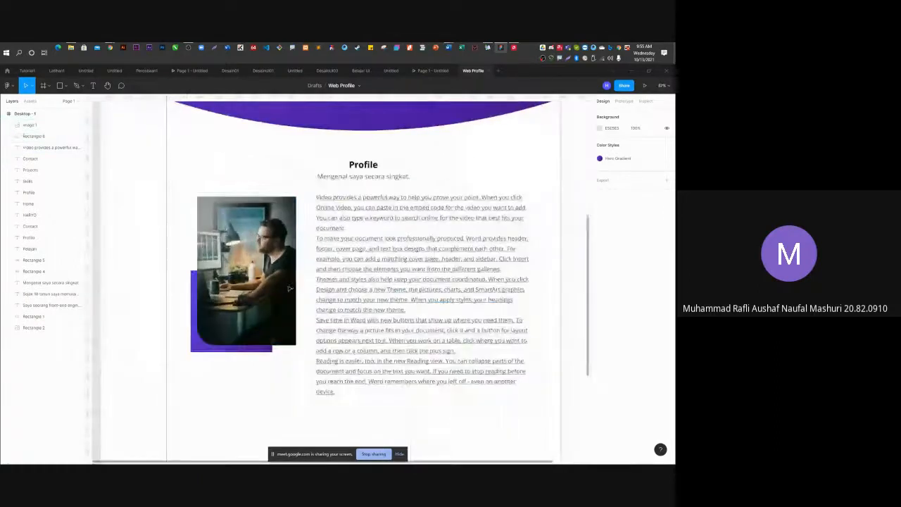
pyautogui.click(374, 218)
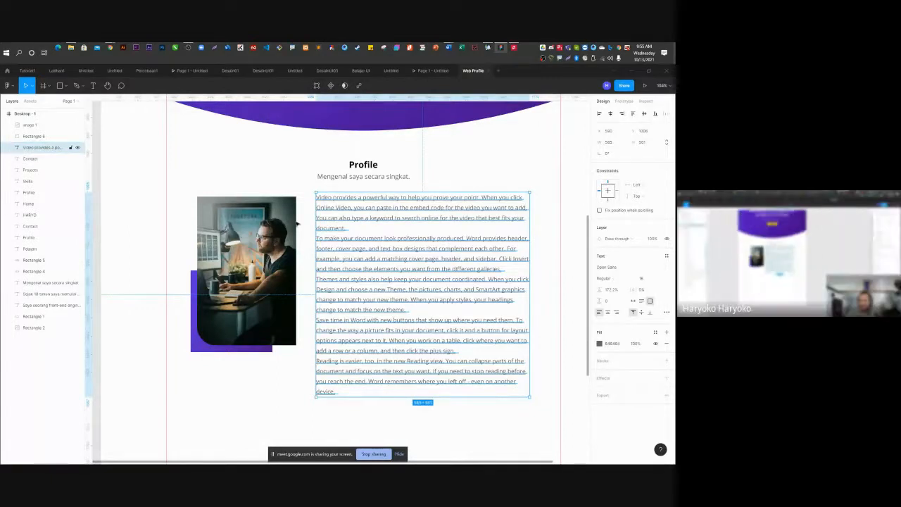
pyautogui.scroll(-5, 236, 220)
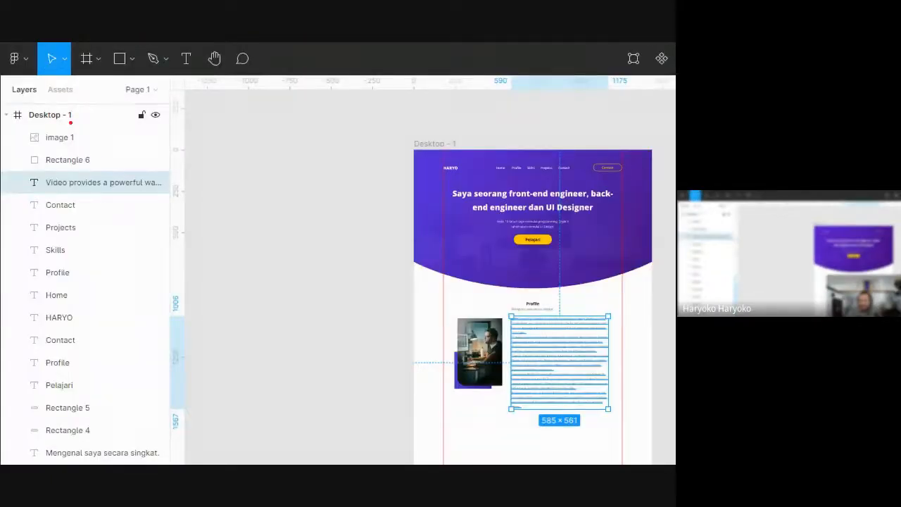
pyautogui.moveTo(82, 107)
pyautogui.mouseDown()
pyautogui.moveTo(100, 126)
pyautogui.moveTo(128, 88)
pyautogui.mouseUp()
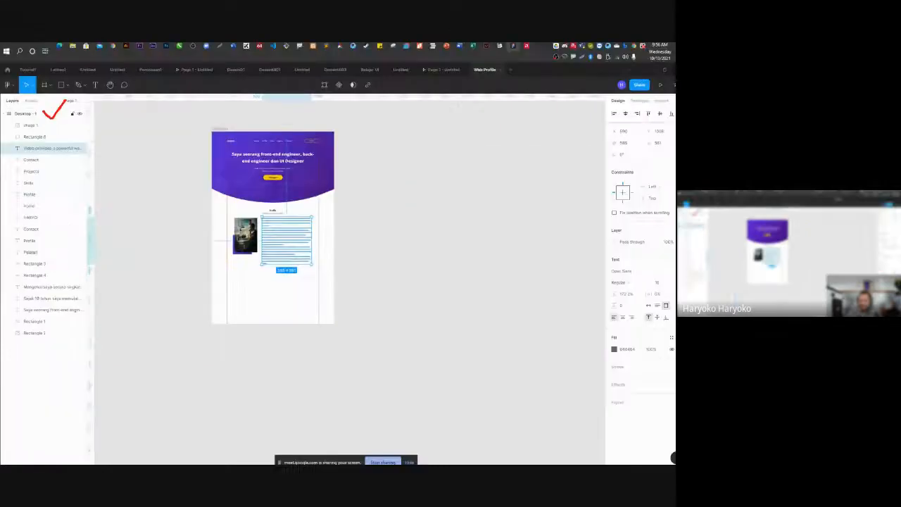
pyautogui.click(265, 299)
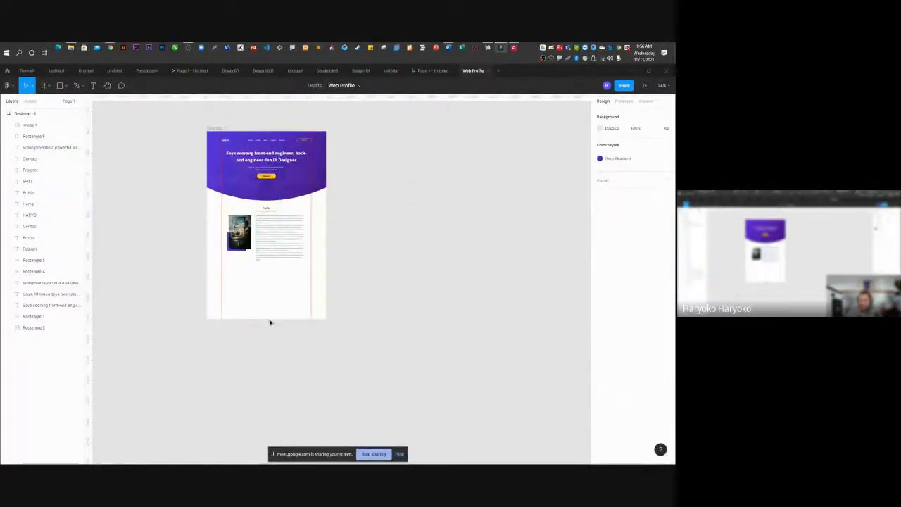
# Shorten the Desktop - 1 frame from its lower edge to a height of about 2000 px.
pyautogui.click(268, 319)
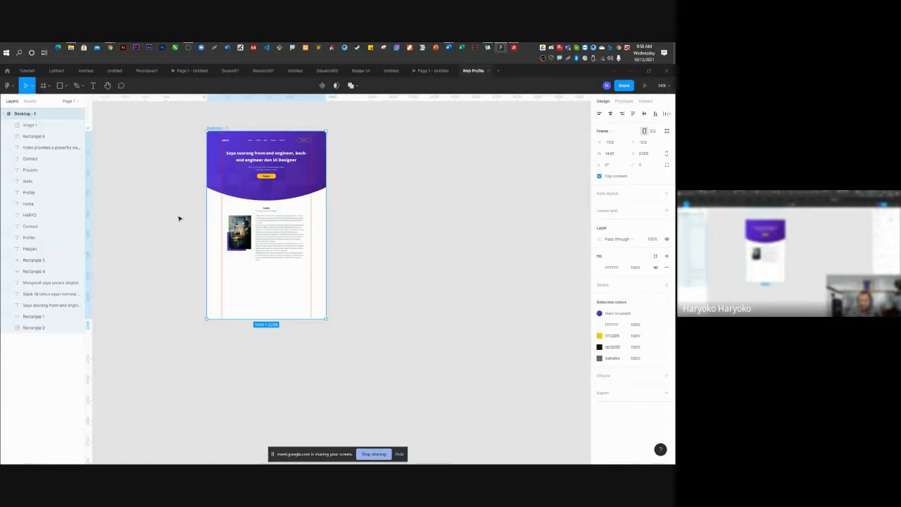
pyautogui.moveTo(267, 319); pyautogui.dragTo(266, 296)
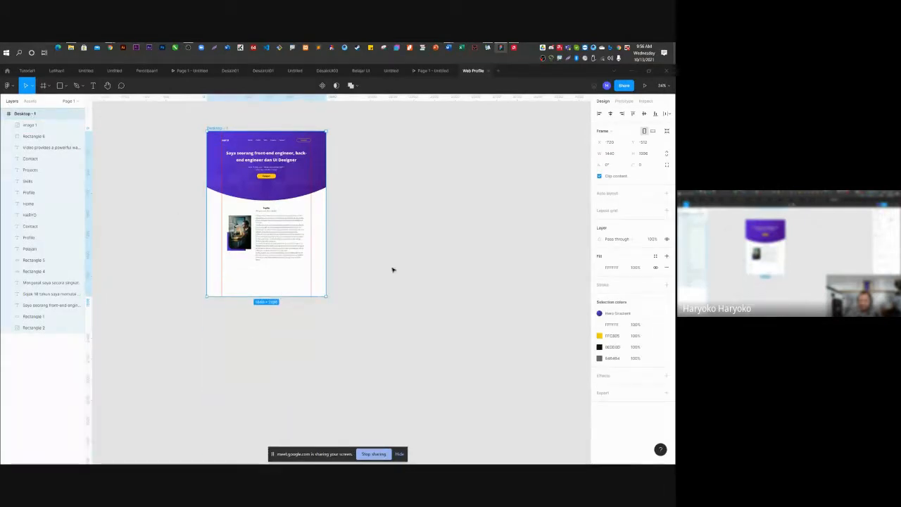
pyautogui.click(454, 246)
# Add an on-click prototype interaction to the Profile link in the header navigation.
pyautogui.click(24, 116)
pyautogui.scroll(6, 275, 123)
pyautogui.scroll(-2, 455, 170)
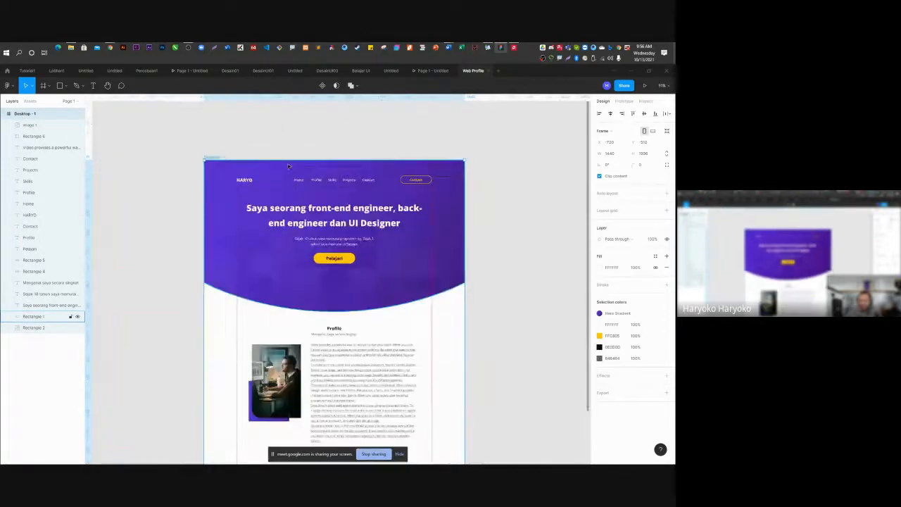
pyautogui.scroll(3, 284, 169)
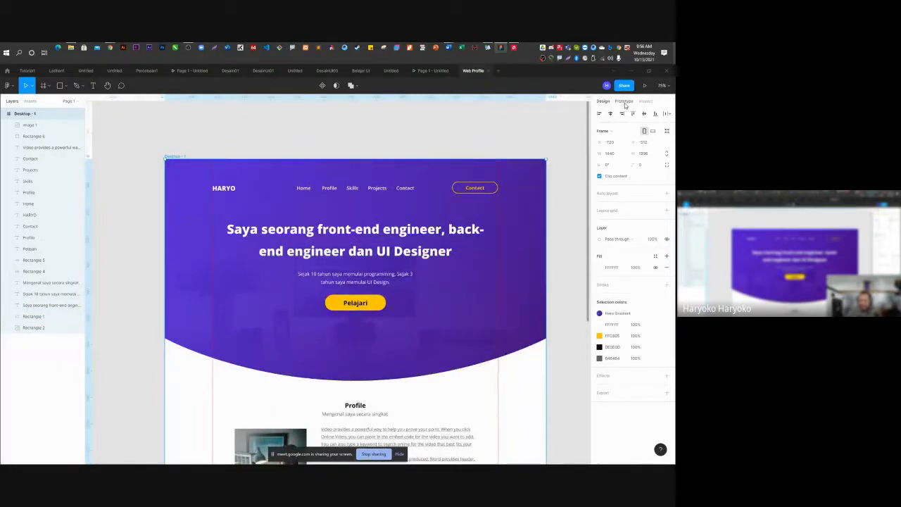
pyautogui.click(624, 101)
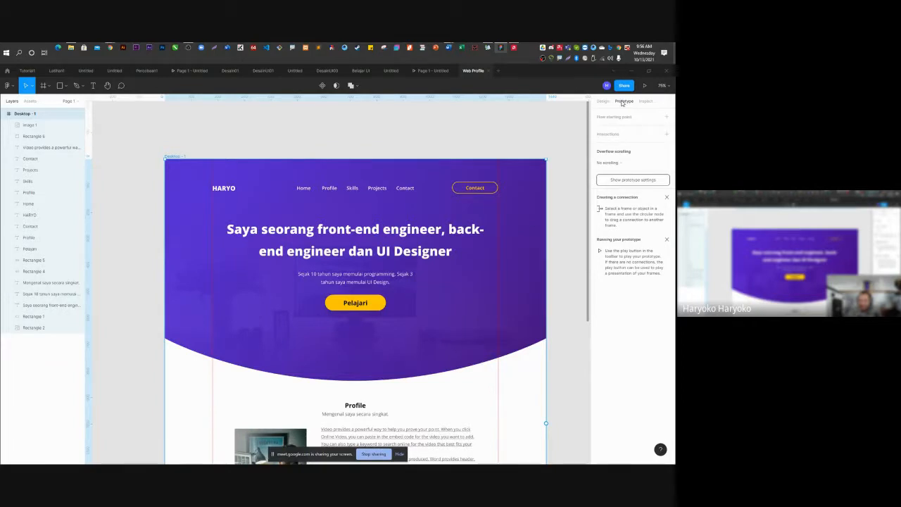
pyautogui.click(335, 192)
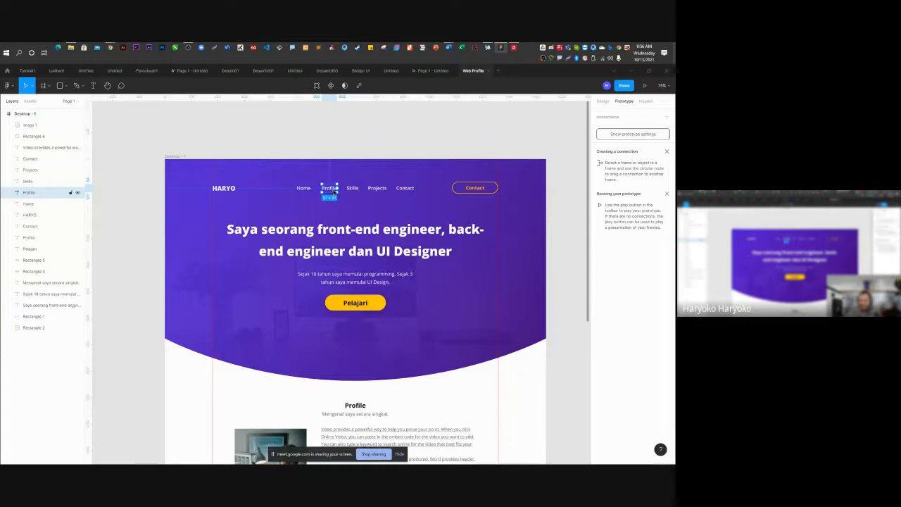
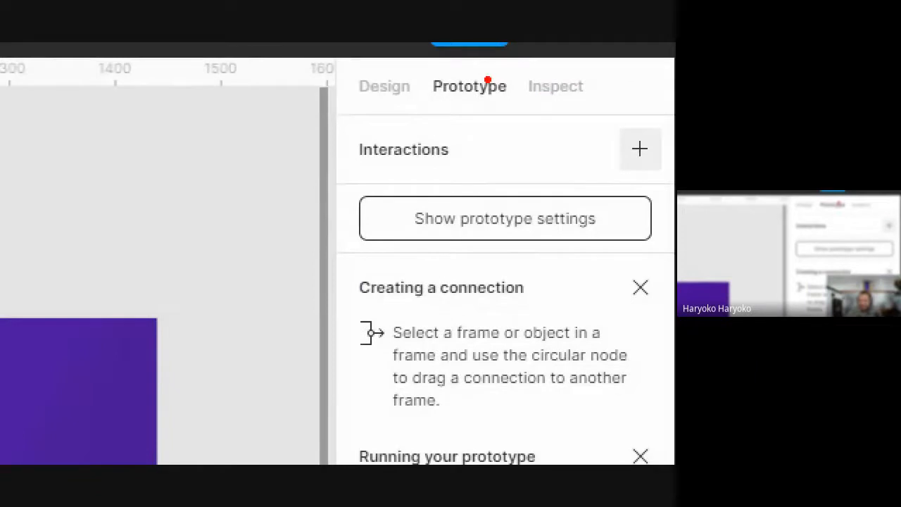
pyautogui.moveTo(524, 78)
pyautogui.mouseDown()
pyautogui.moveTo(498, 47)
pyautogui.moveTo(459, 45)
pyautogui.moveTo(423, 60)
pyautogui.moveTo(463, 117)
pyautogui.moveTo(517, 90)
pyautogui.moveTo(527, 55)
pyautogui.mouseUp()
pyautogui.moveTo(672, 154)
pyautogui.mouseDown()
pyautogui.moveTo(671, 131)
pyautogui.moveTo(632, 128)
pyautogui.moveTo(613, 166)
pyautogui.moveTo(641, 169)
pyautogui.moveTo(672, 124)
pyautogui.mouseUp()
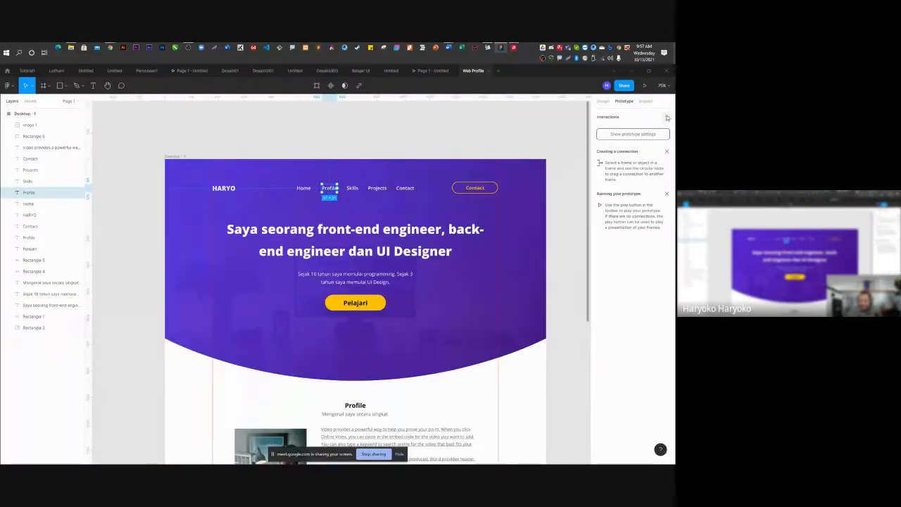
pyautogui.click(665, 117)
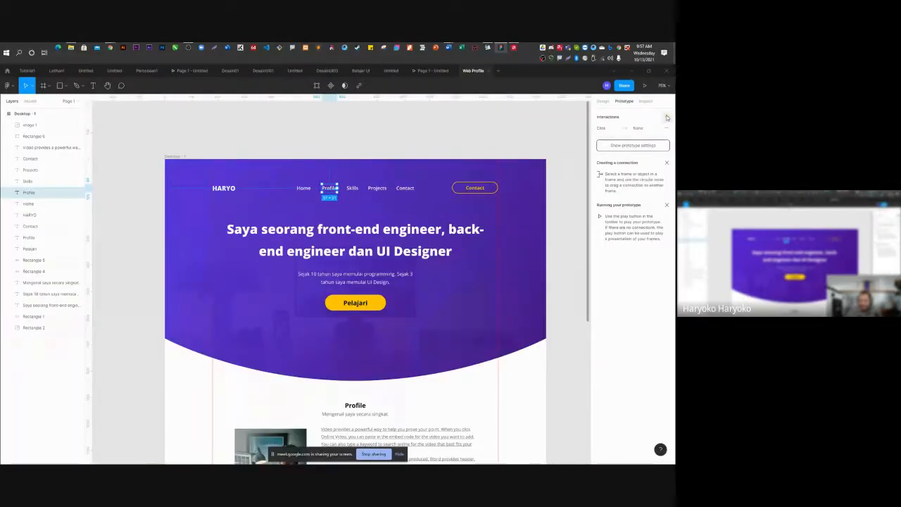
pyautogui.click(603, 129)
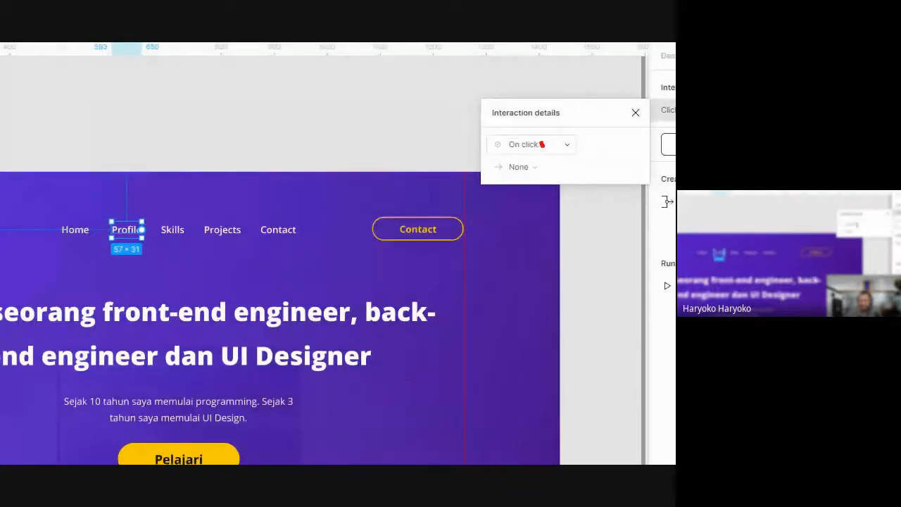
# Set the Profile link's click action to Scroll to, with the Profile section heading as its target.
pyautogui.moveTo(542, 145); pyautogui.dragTo(580, 125)
pyautogui.moveTo(537, 162)
pyautogui.mouseDown()
pyautogui.moveTo(551, 192)
pyautogui.moveTo(639, 99)
pyautogui.mouseUp()
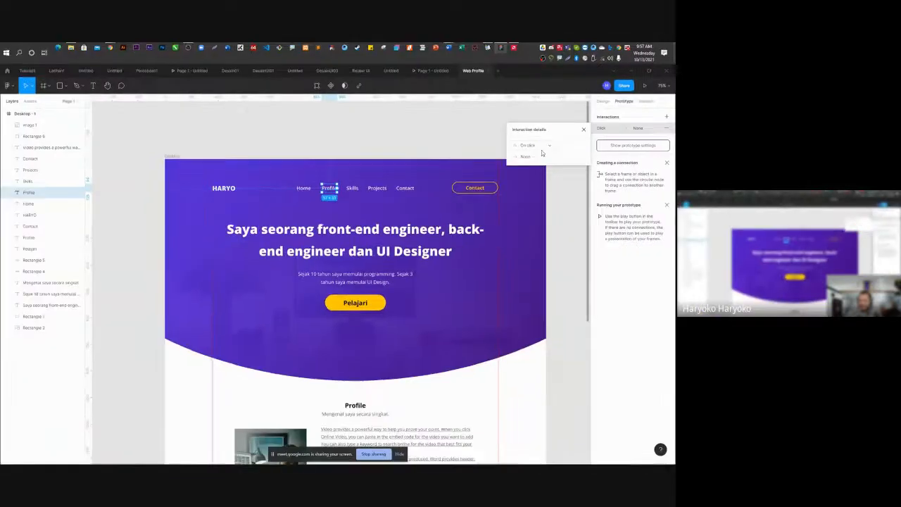
pyautogui.click(537, 168)
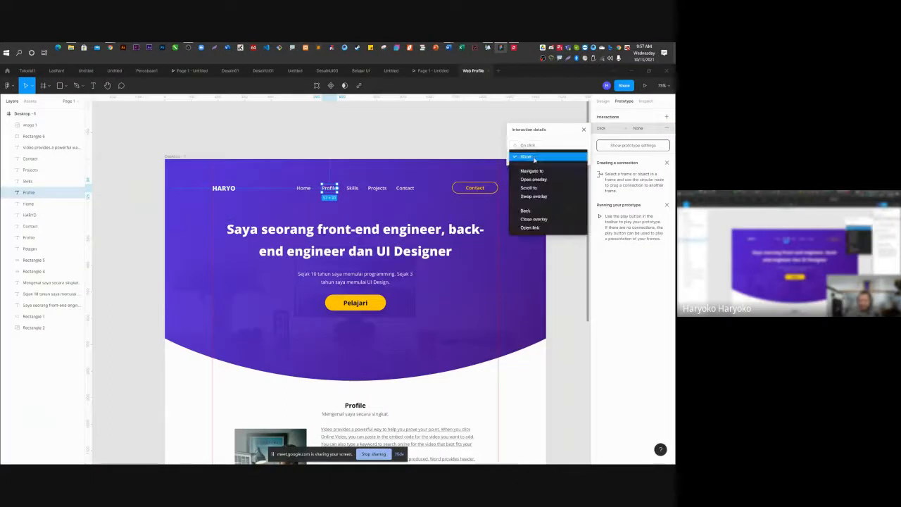
pyautogui.click(541, 190)
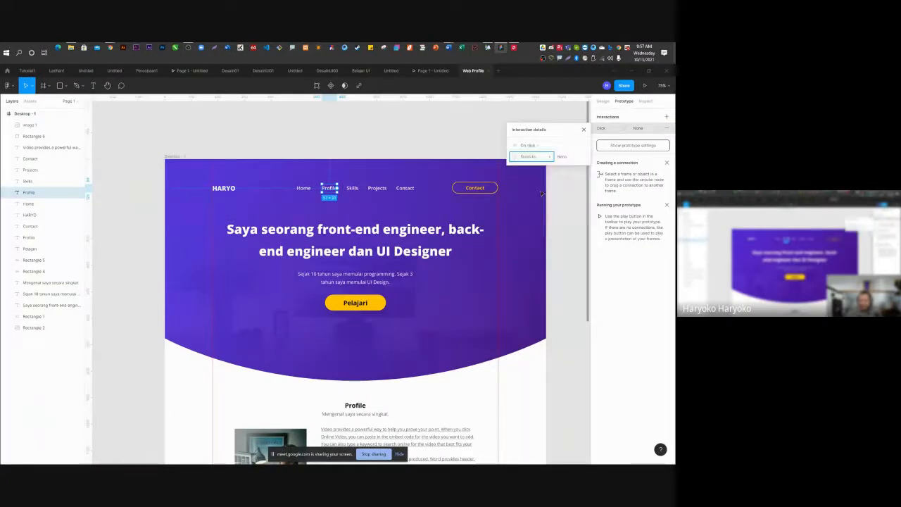
pyautogui.click(570, 159)
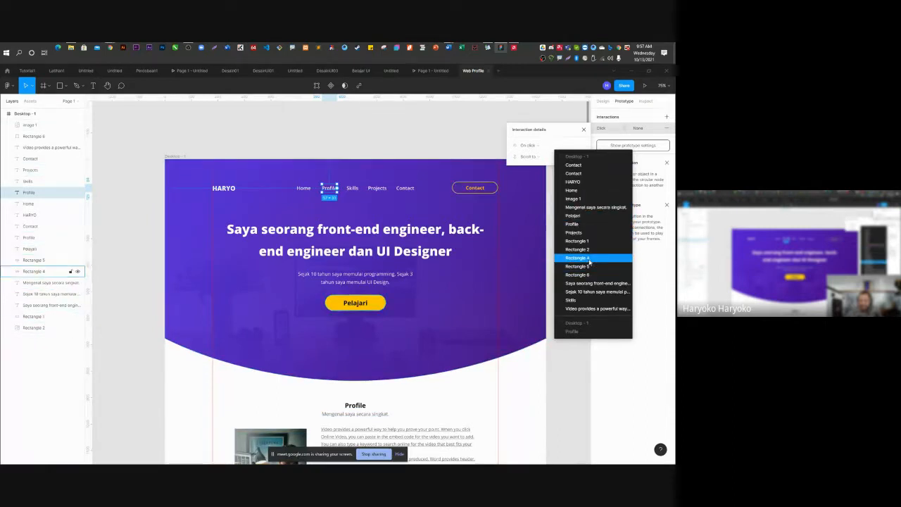
pyautogui.click(589, 225)
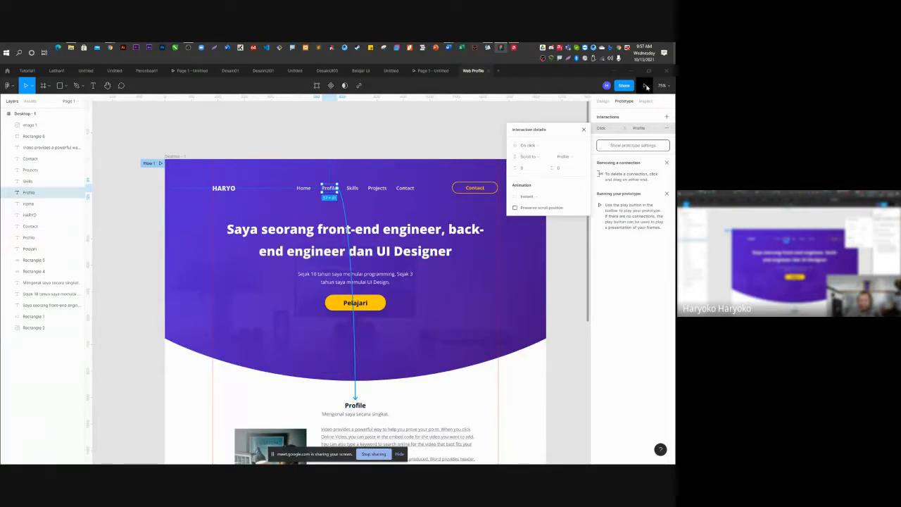
# Preview the prototype, test the Profile navigation link, and return to the Web Profile design file.
pyautogui.click(645, 86)
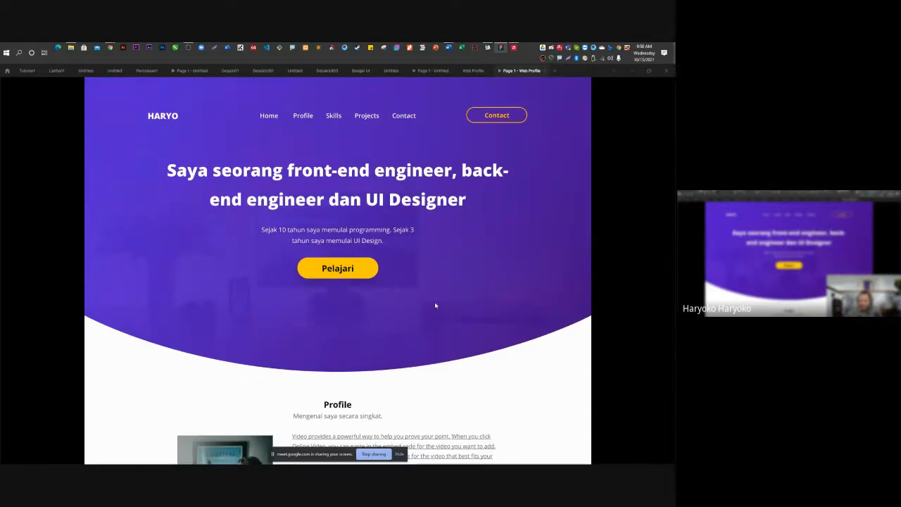
pyautogui.click(303, 117)
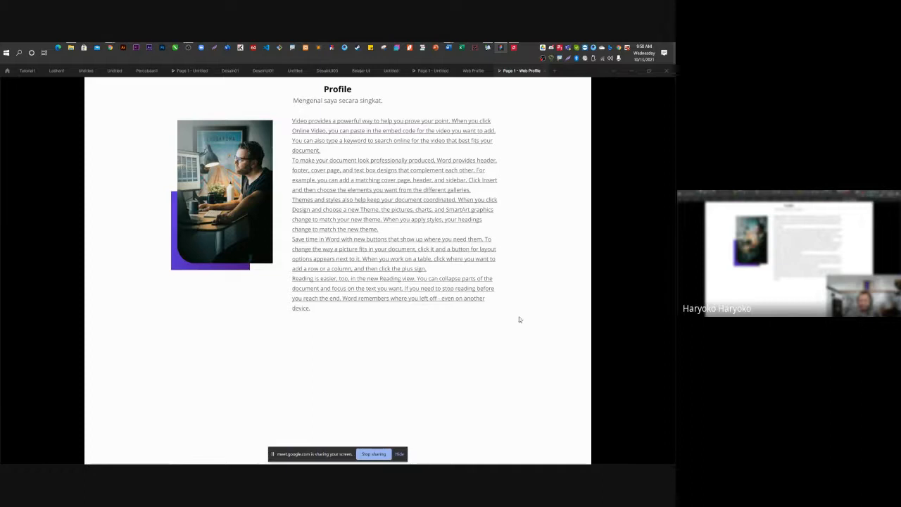
pyautogui.scroll(2, 523, 170)
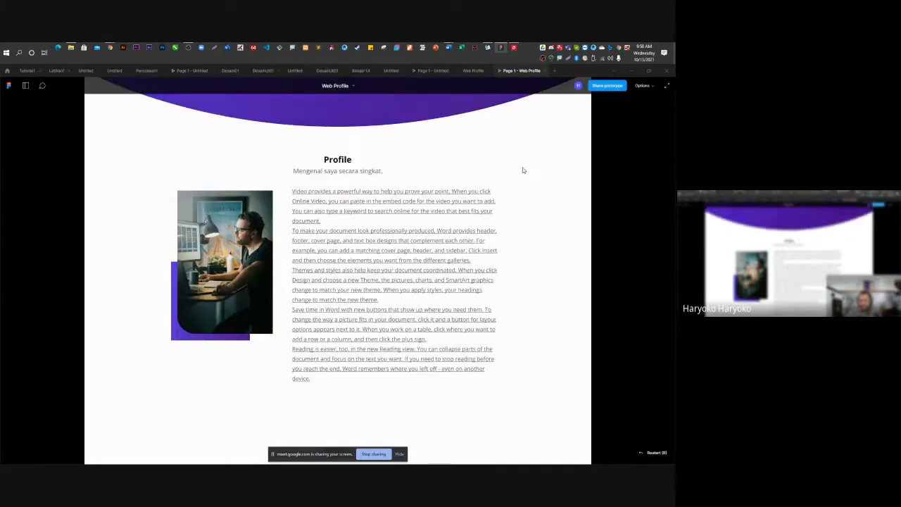
pyautogui.scroll(3, 523, 171)
pyautogui.click(305, 115)
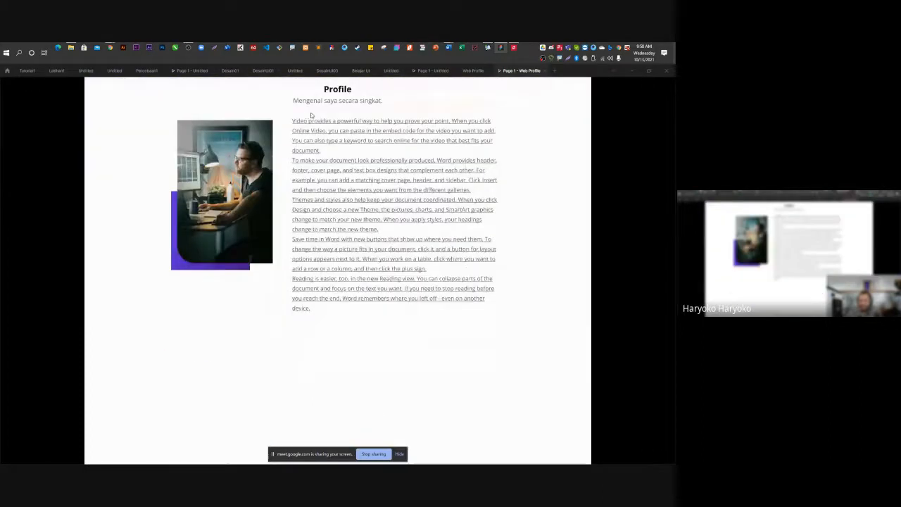
pyautogui.click(473, 70)
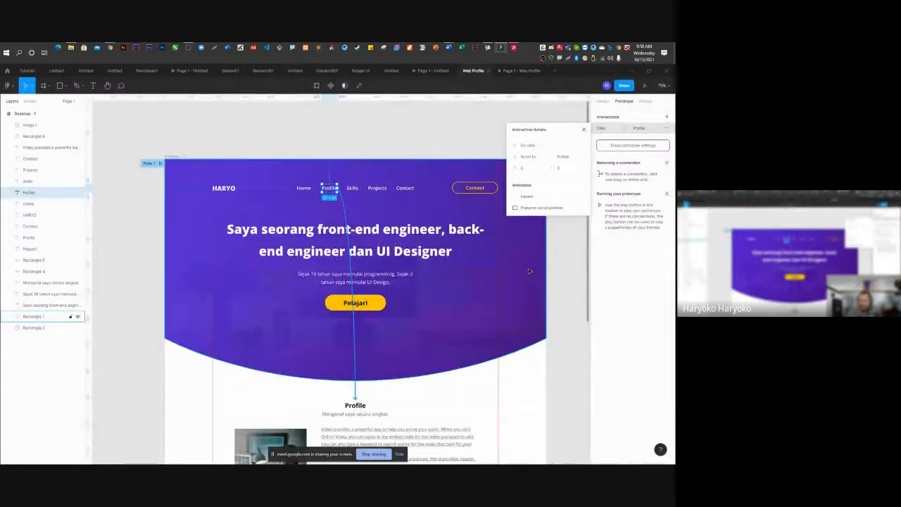
pyautogui.click(583, 129)
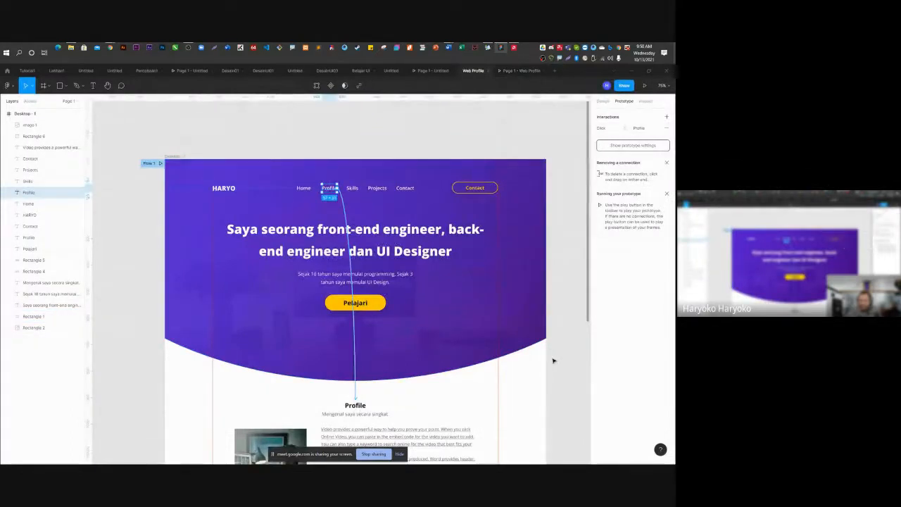
pyautogui.click(553, 361)
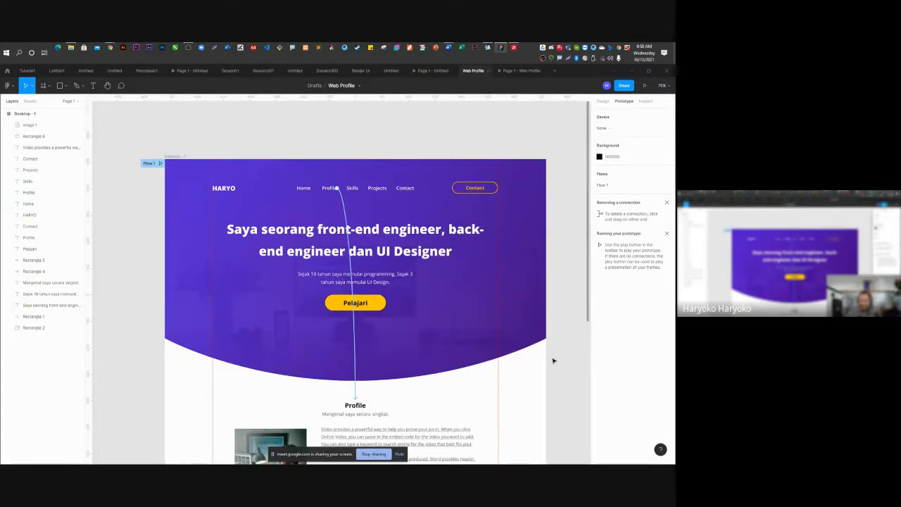
# Extend the Desktop - 1 frame downward to a height of about 2487 px to make room below the Profile section.
pyautogui.scroll(-5, 458, 368)
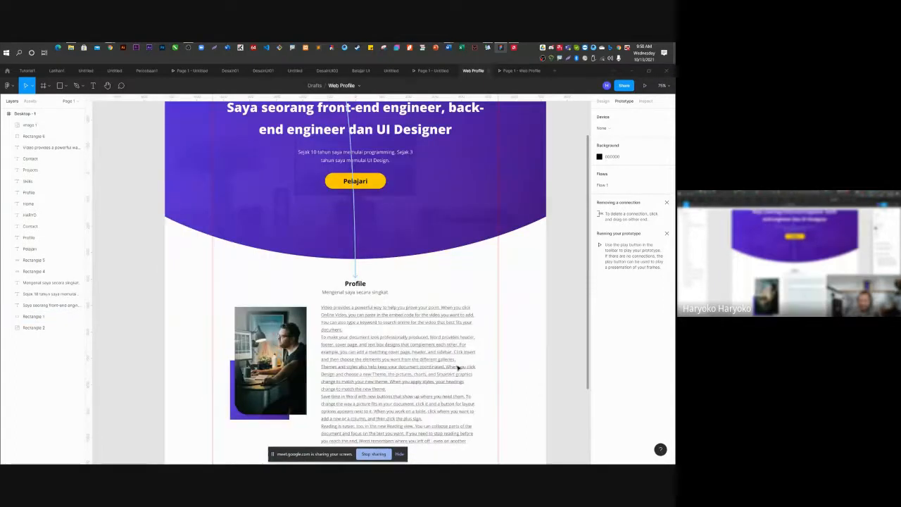
pyautogui.scroll(-4, 309, 348)
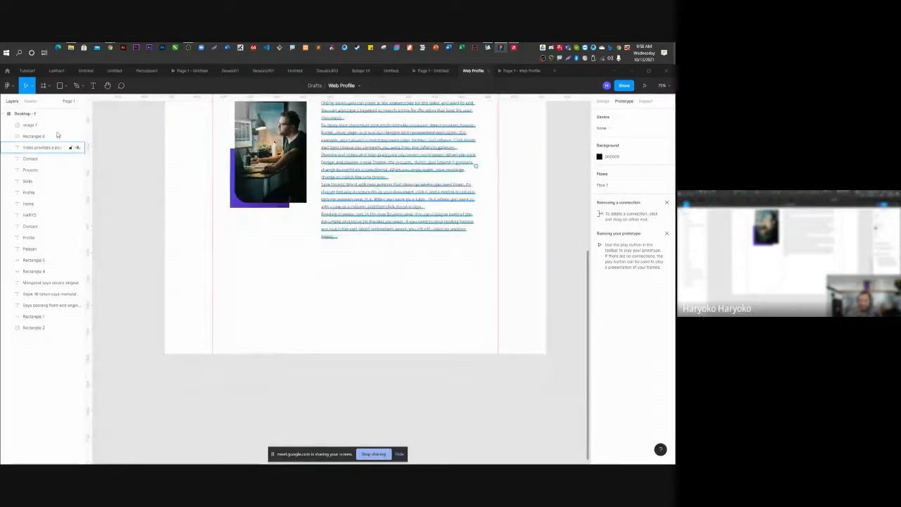
pyautogui.click(31, 100)
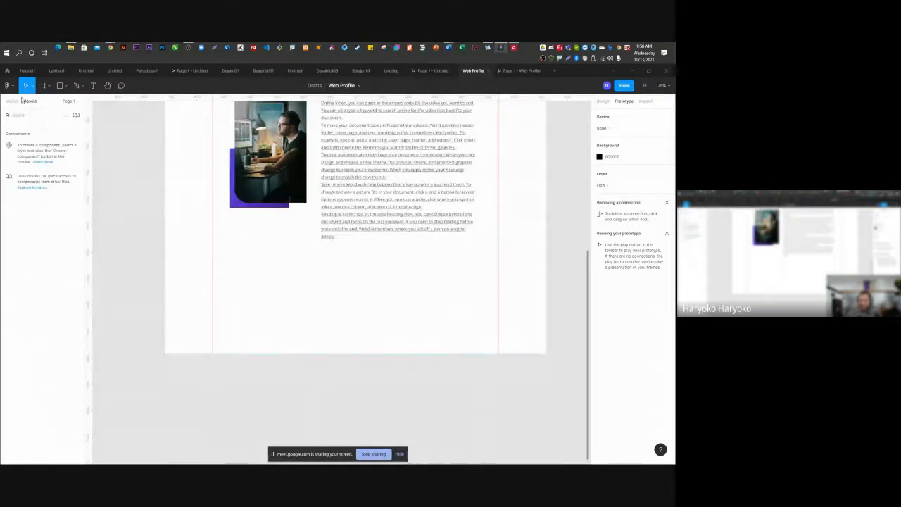
pyautogui.click(12, 100)
pyautogui.click(24, 113)
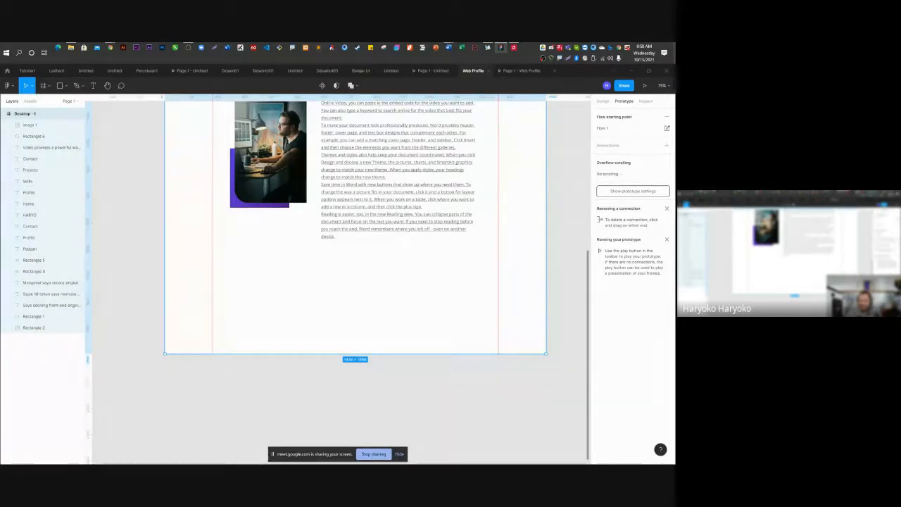
pyautogui.scroll(5, 369, 275)
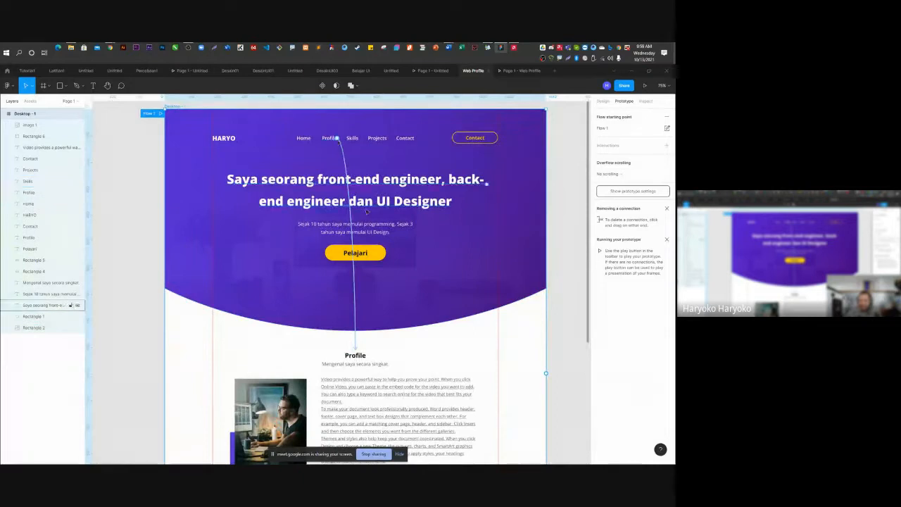
pyautogui.scroll(-5, 364, 242)
pyautogui.scroll(-5, 364, 242)
pyautogui.scroll(1, 364, 242)
pyautogui.scroll(-2, 364, 242)
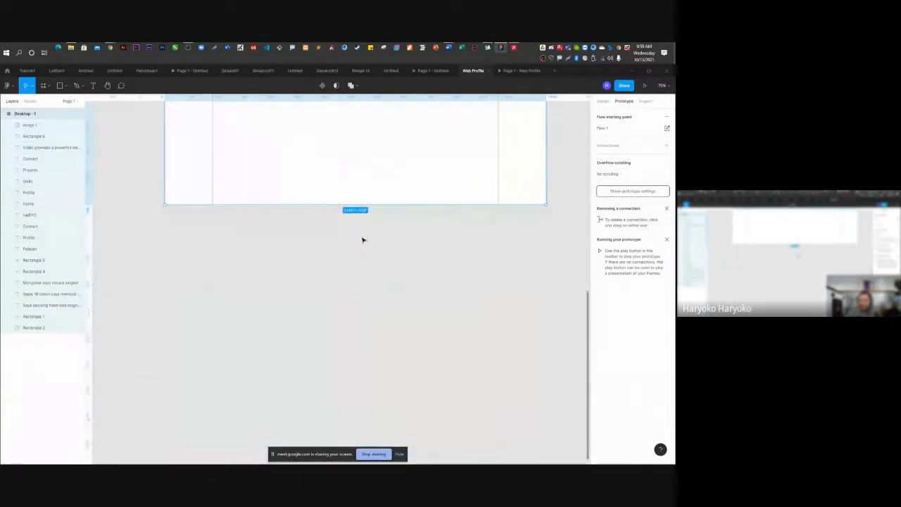
pyautogui.scroll(3, 367, 229)
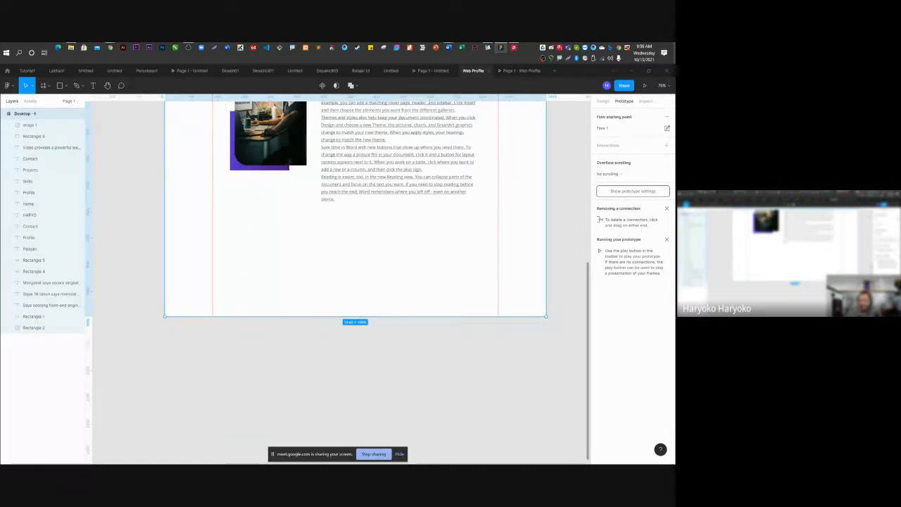
pyautogui.moveTo(355, 315); pyautogui.dragTo(355, 447)
# Draw a full-width rectangle about 1440 × 580 px across the frame, directly below the Profile section.
pyautogui.click(60, 85)
pyautogui.moveTo(164, 216)
pyautogui.mouseDown()
pyautogui.moveTo(183, 231)
pyautogui.moveTo(545, 370)
pyautogui.mouseUp()
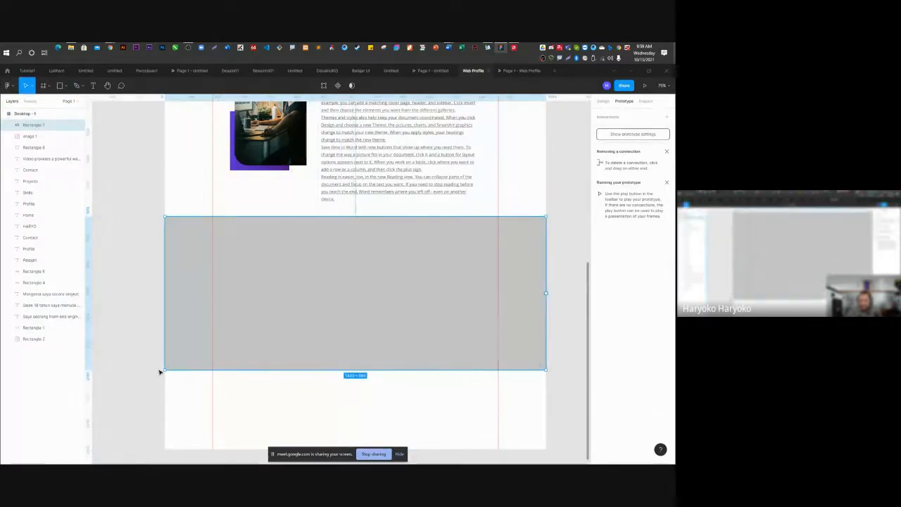
pyautogui.scroll(10, 161, 370)
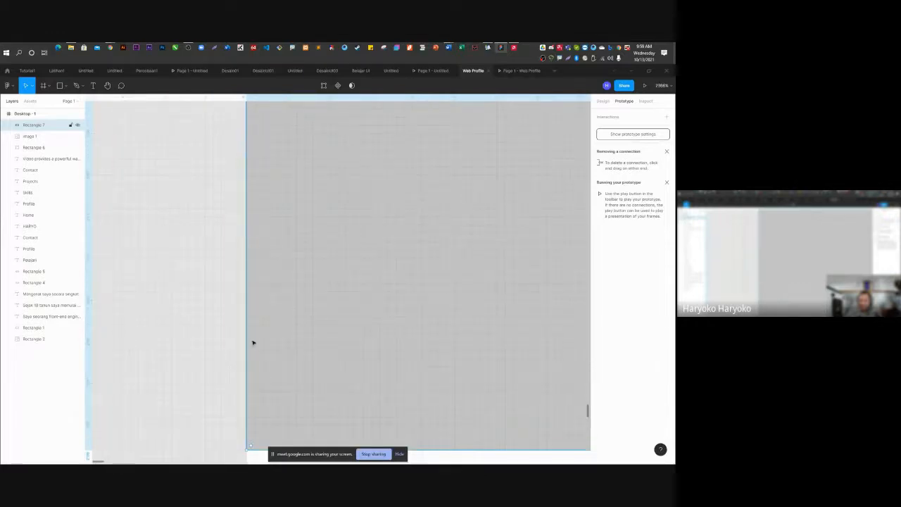
pyautogui.scroll(-10, 254, 342)
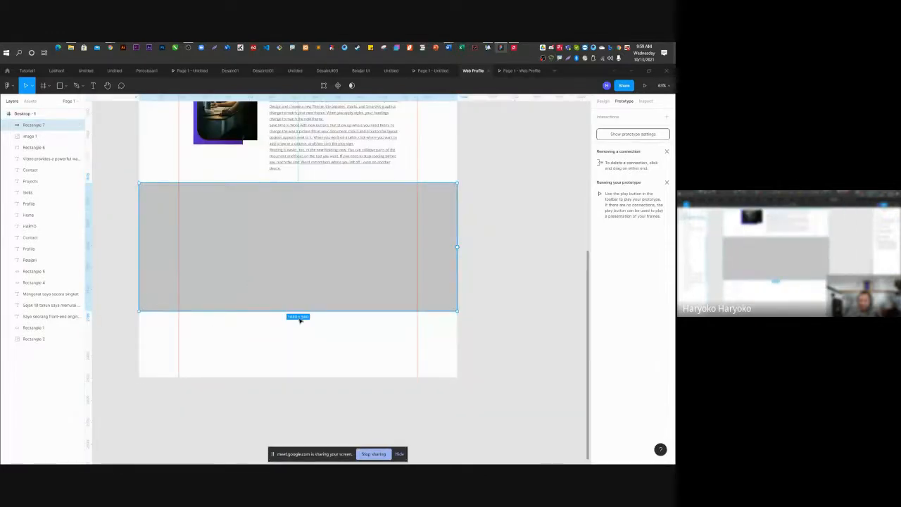
# Stretch the new rectangle down to the frame's lower edge, to about 1440 × 878 px.
pyautogui.moveTo(299, 313); pyautogui.dragTo(299, 377)
pyautogui.click(486, 306)
pyautogui.scroll(5, 486, 306)
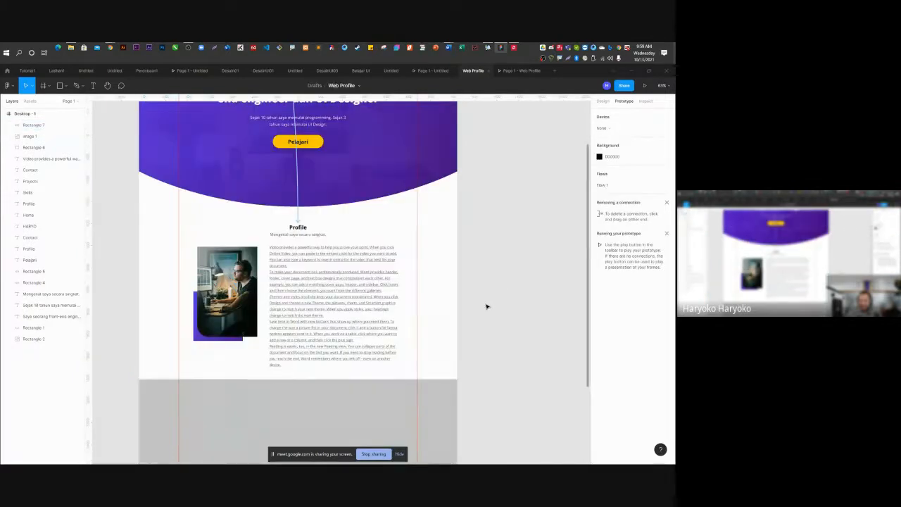
pyautogui.scroll(-5, 479, 310)
pyautogui.click(357, 289)
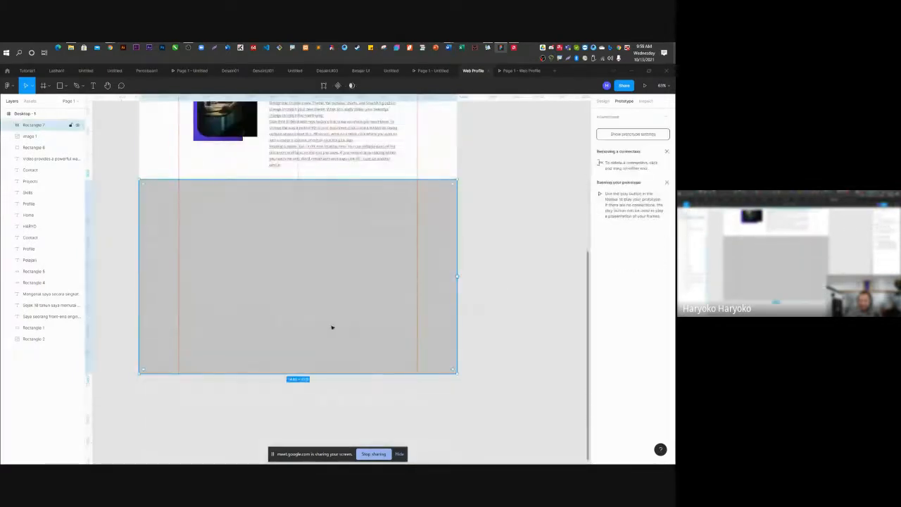
pyautogui.click(330, 302)
pyautogui.moveTo(337, 294); pyautogui.dragTo(378, 260)
pyautogui.hotkey('ctrl', 'z')
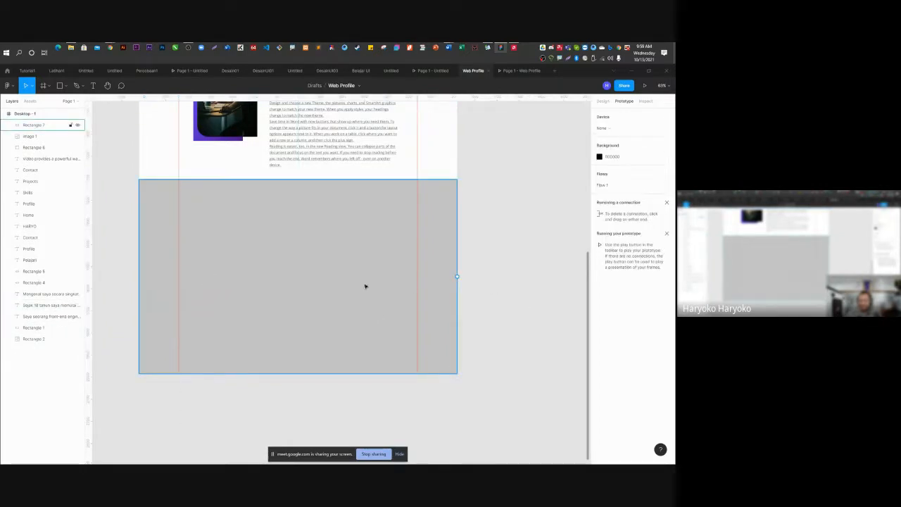
# Select the gray rectangle below the Profile section.
pyautogui.click(30, 114)
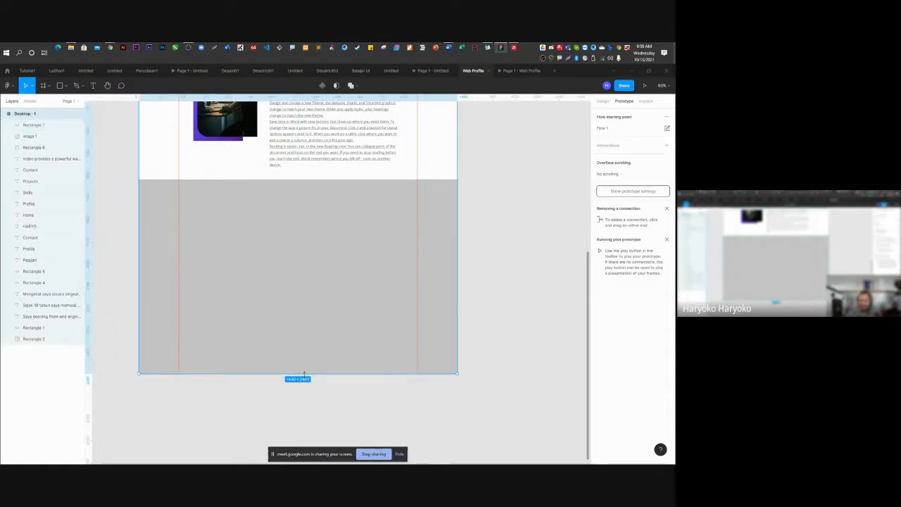
pyautogui.click(357, 303)
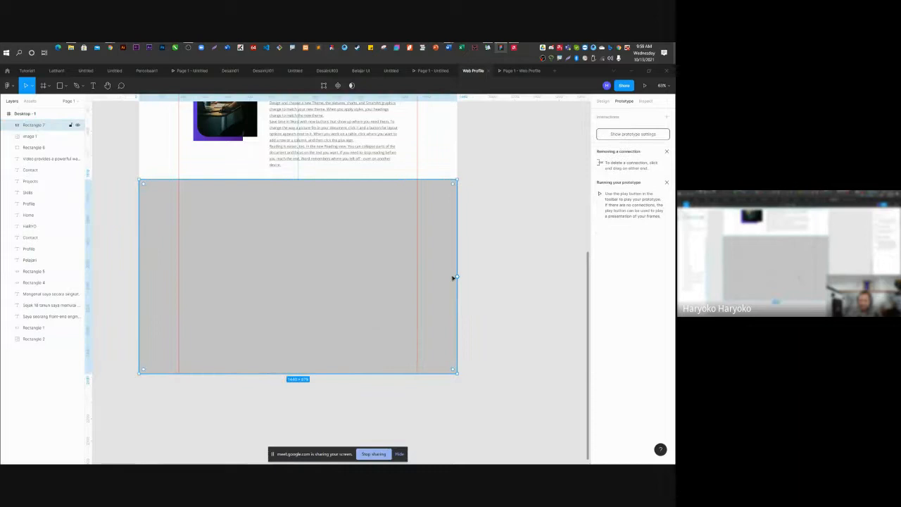
pyautogui.scroll(3, 503, 294)
pyautogui.scroll(-2, 503, 295)
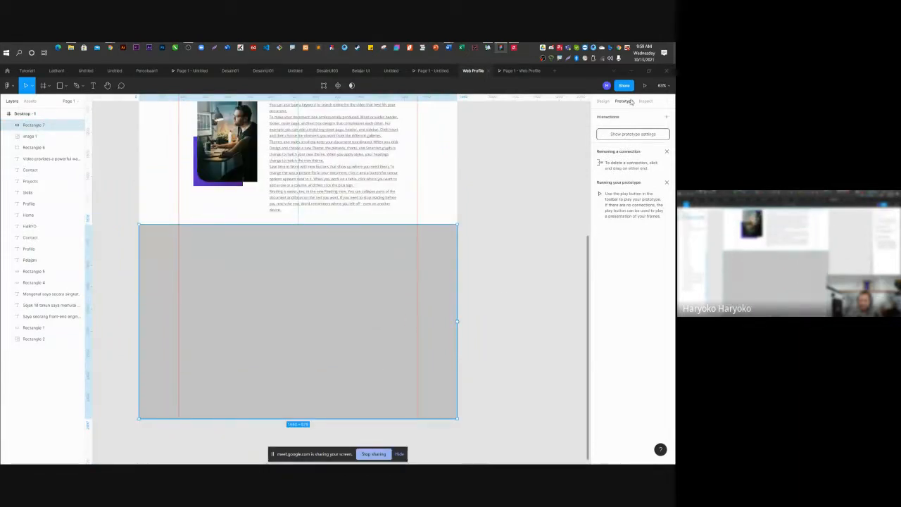
# Apply the Hero Gradient colour style to the large grey rectangle below the profile section.
pyautogui.click(602, 102)
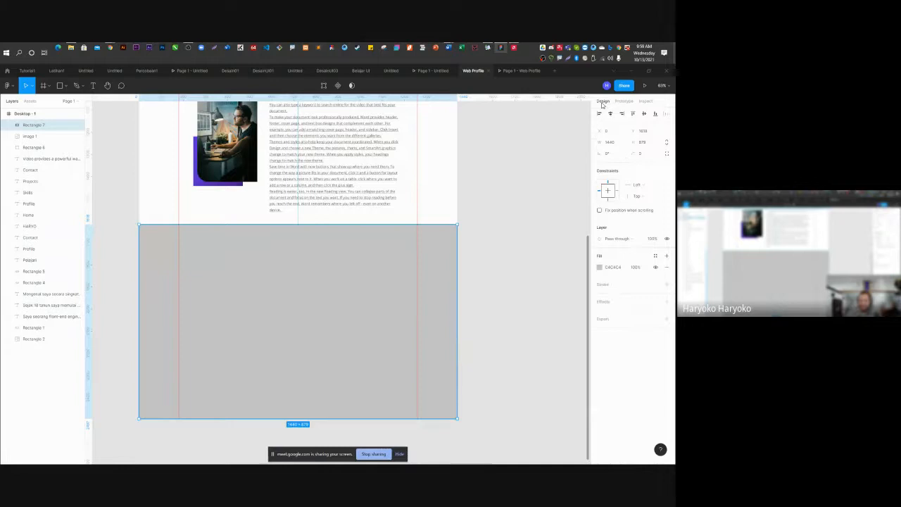
pyautogui.click(656, 257)
pyautogui.click(603, 296)
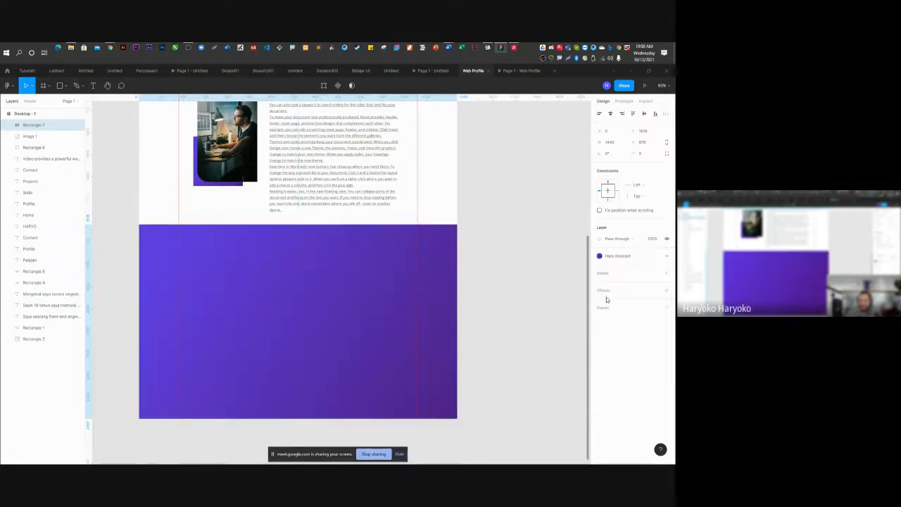
pyautogui.click(652, 239)
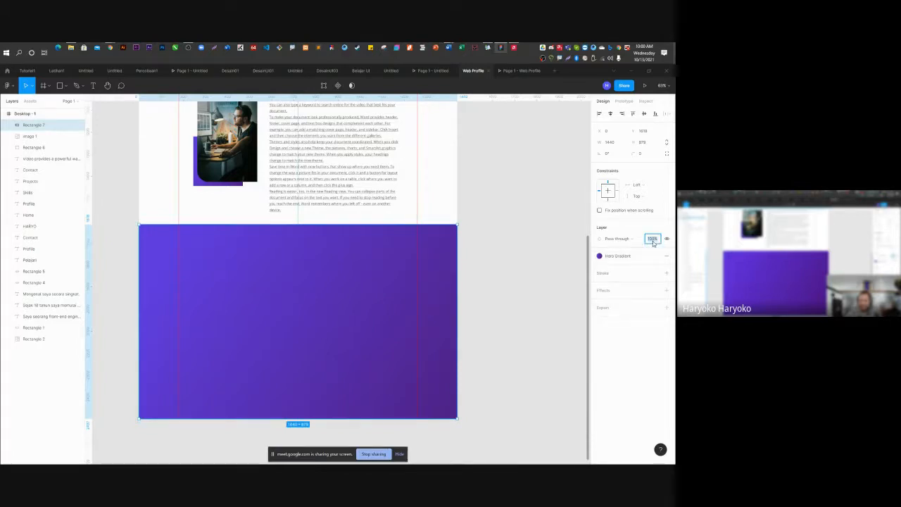
pyautogui.click(622, 256)
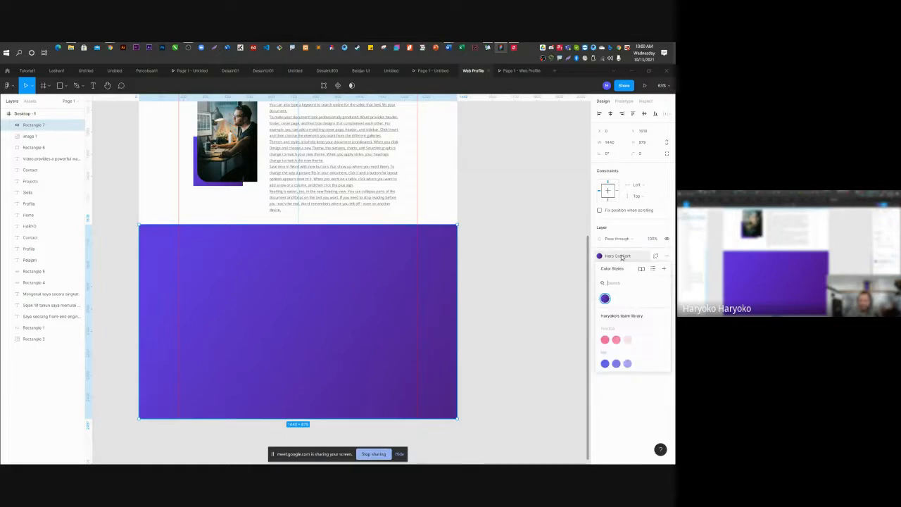
pyautogui.click(568, 308)
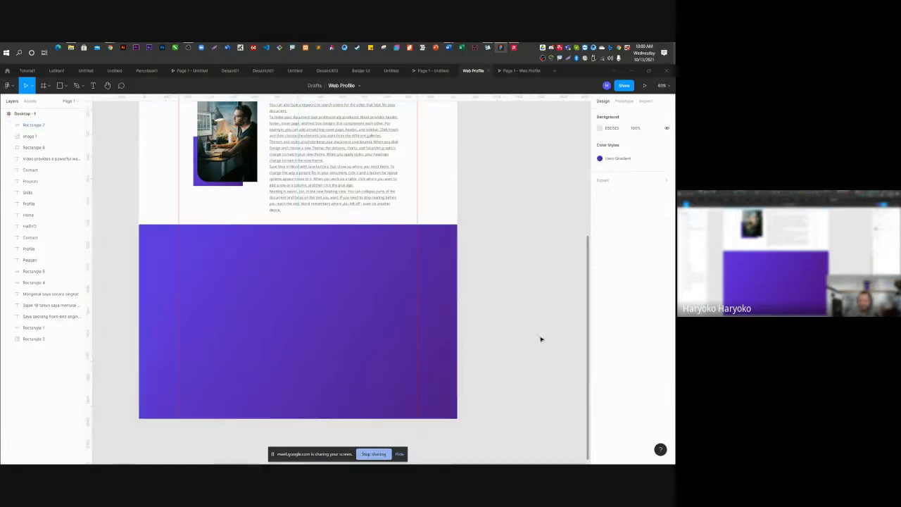
# Switch the large rectangle's fill to the lightest pink colour style from the team library.
pyautogui.click(413, 304)
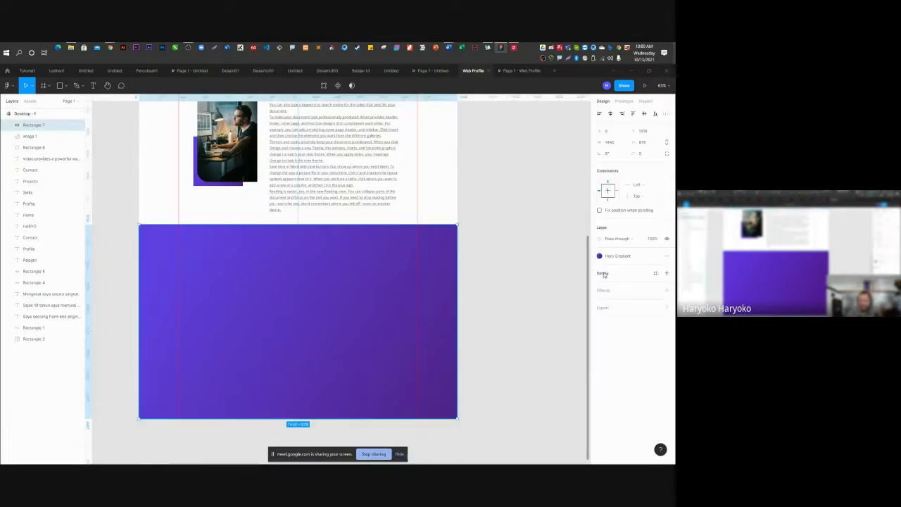
pyautogui.click(632, 257)
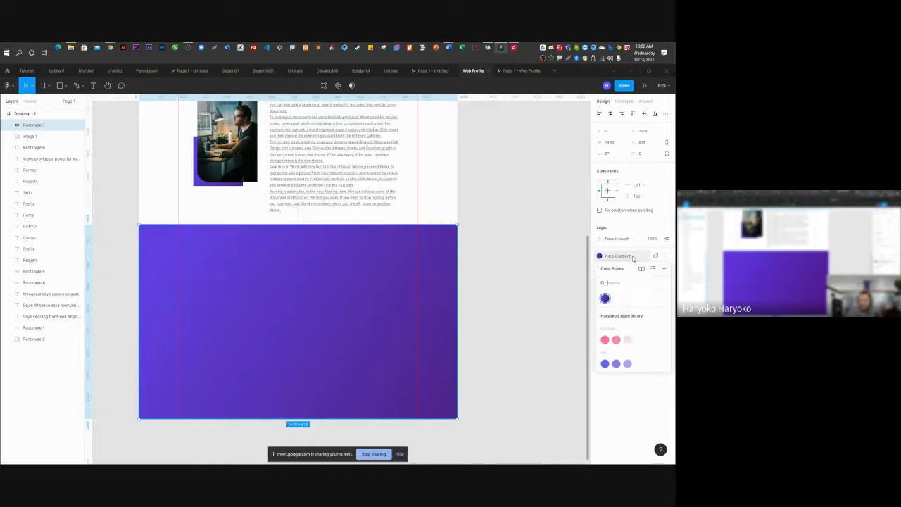
pyautogui.click(628, 341)
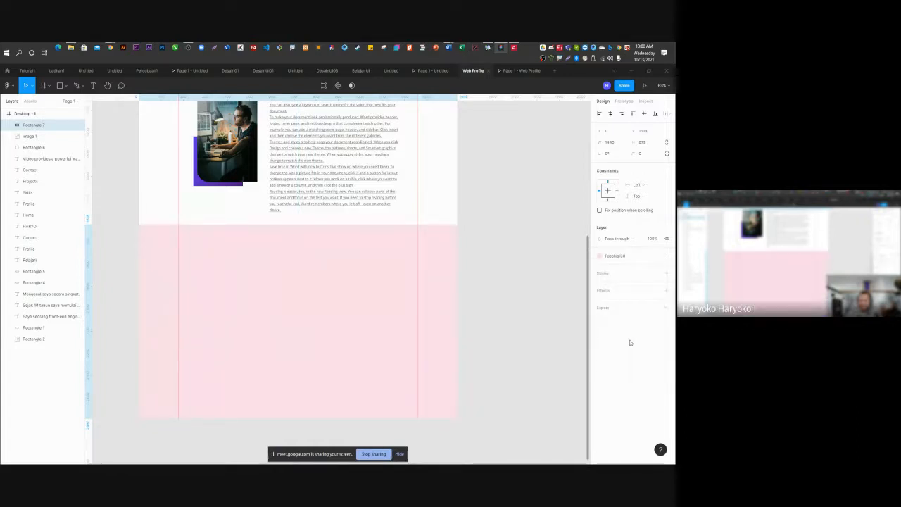
pyautogui.click(613, 256)
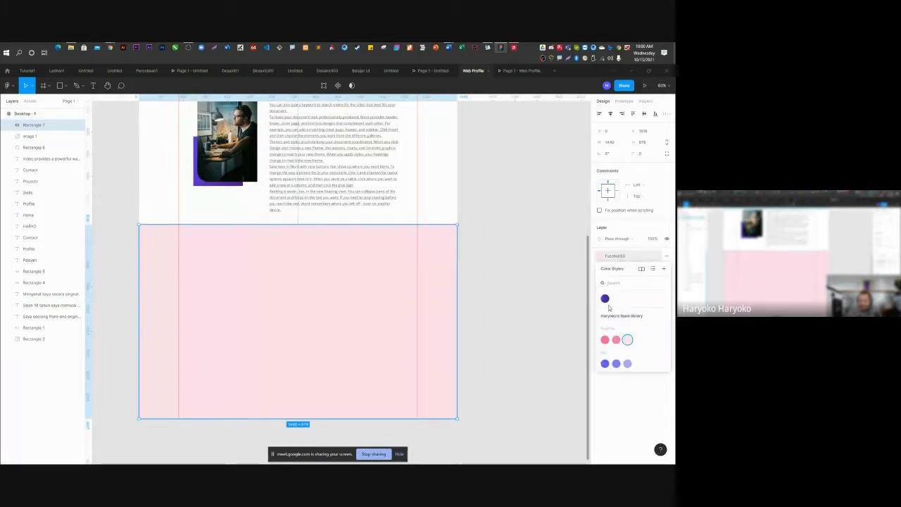
pyautogui.click(576, 246)
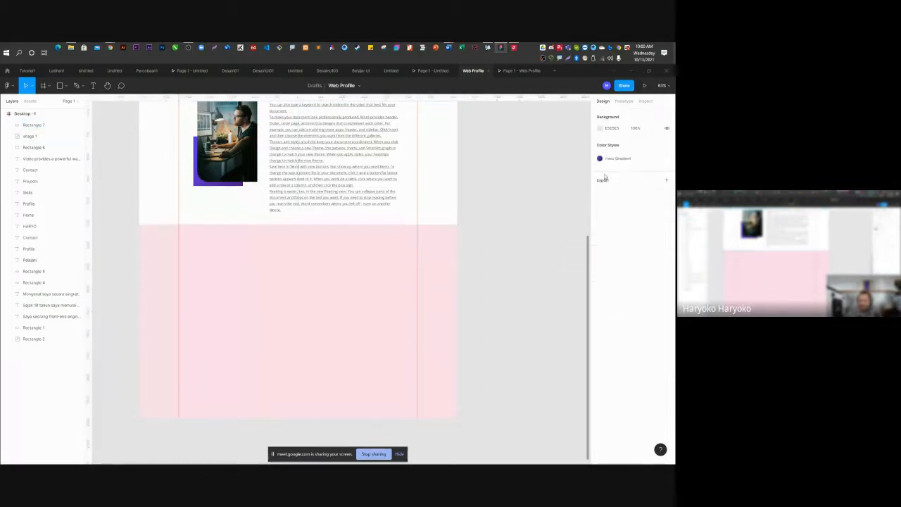
# Try a page background opacity of 20% and undo the change.
pyautogui.click(635, 129)
pyautogui.write('20')
pyautogui.press('Return')
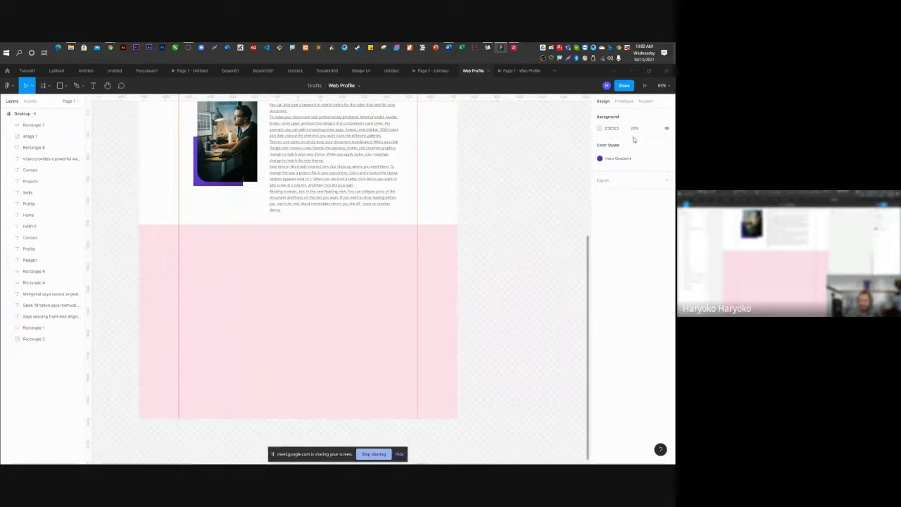
pyautogui.hotkey('ctrl', 'z')
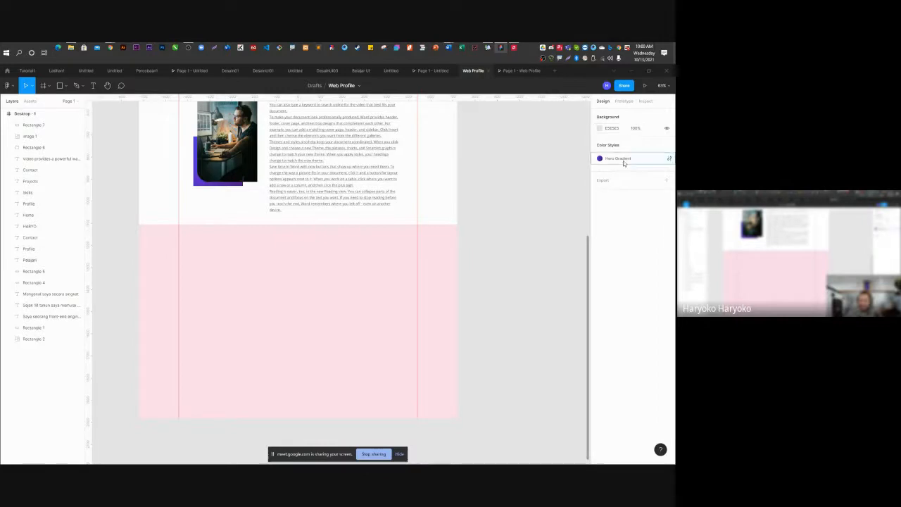
# Remove the pink colour style from the large rectangle below the profile section.
pyautogui.doubleClick(625, 162)
pyautogui.click(497, 241)
pyautogui.click(415, 288)
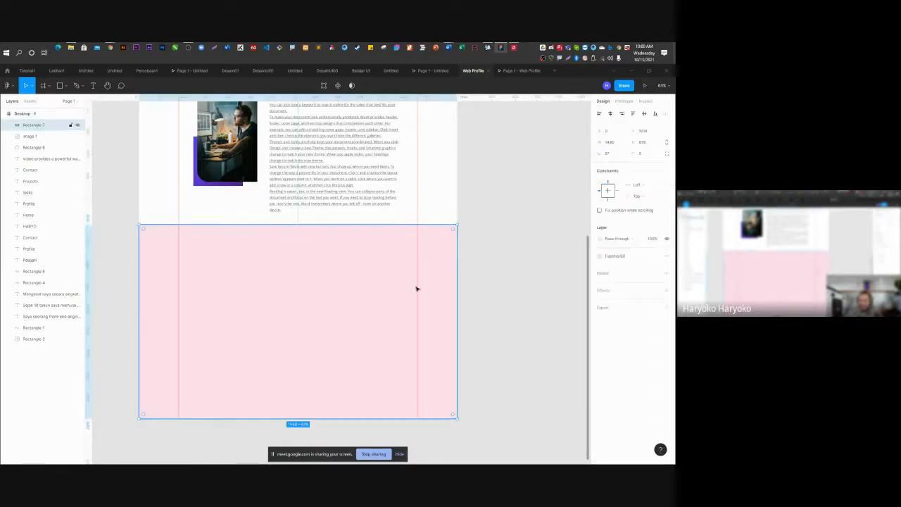
pyautogui.click(602, 257)
pyautogui.click(601, 257)
pyautogui.click(623, 257)
pyautogui.click(666, 256)
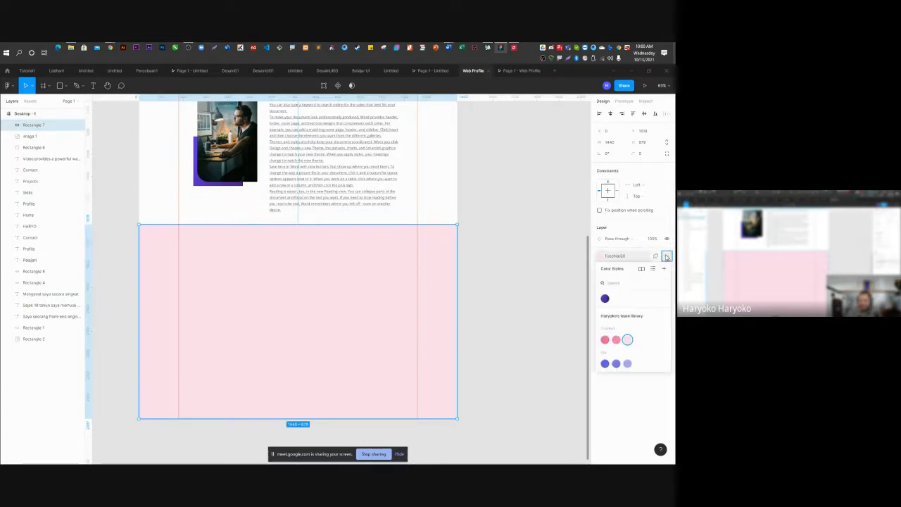
pyautogui.click(508, 276)
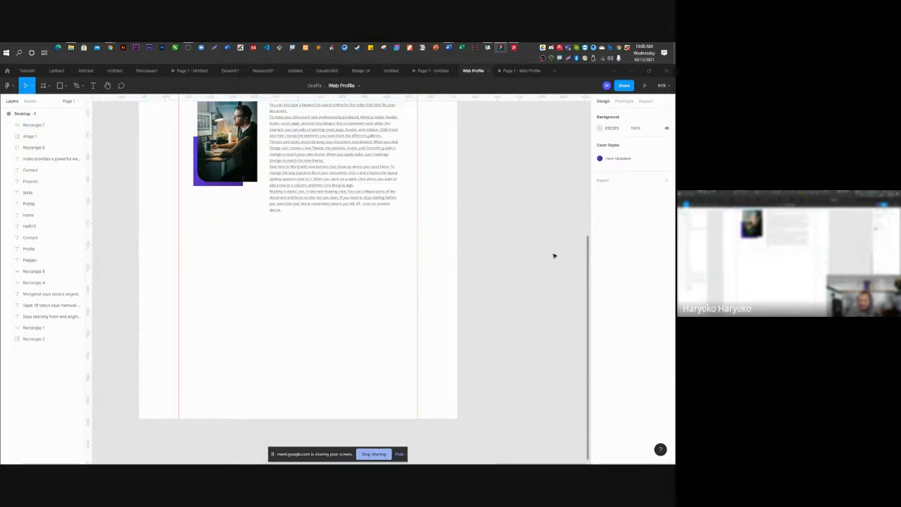
# Add a default solid fill to the empty rectangle below the profile section.
pyautogui.hotkey('ctrl', 'z')
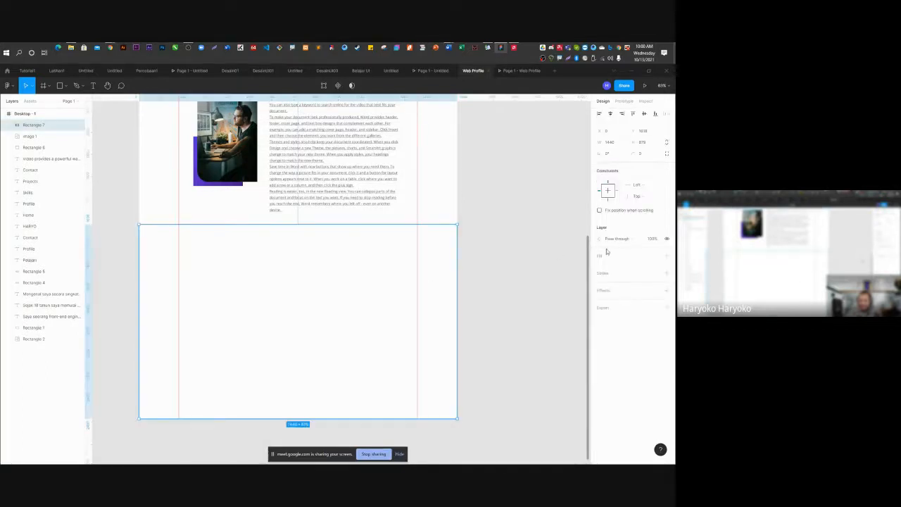
pyautogui.click(599, 258)
pyautogui.click(600, 268)
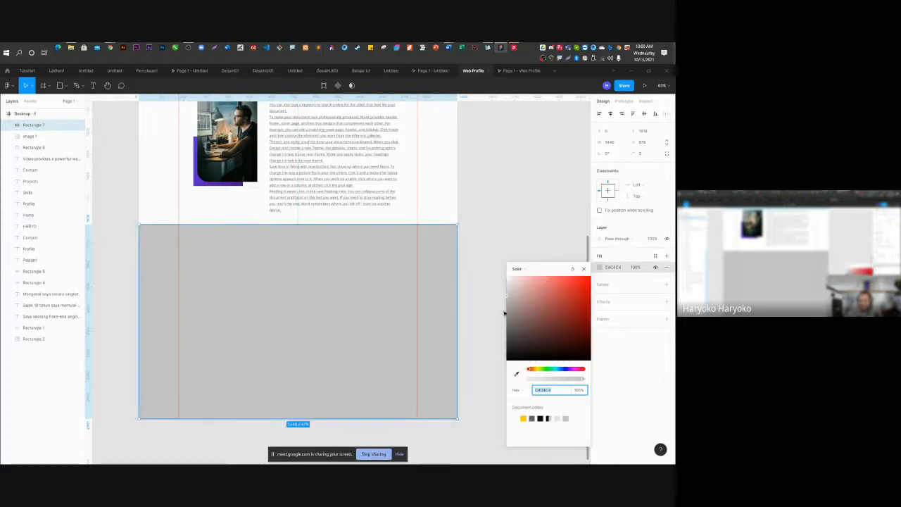
pyautogui.click(503, 302)
pyautogui.hotkey('ctrl', 'z')
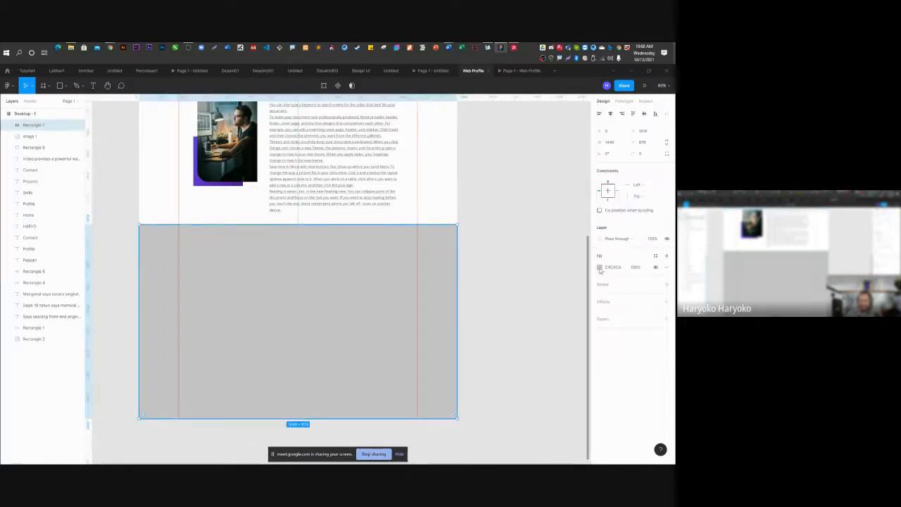
# Recolour the rectangle's solid fill to a very pale lavender by shifting the hue to blue and choosing a near-white shade.
pyautogui.click(599, 268)
pyautogui.click(512, 283)
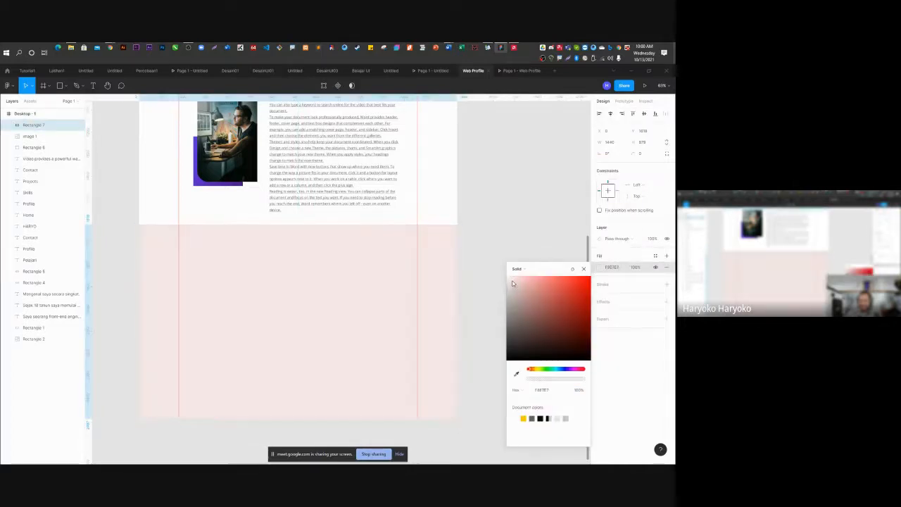
pyautogui.click(530, 368)
pyautogui.moveTo(531, 368); pyautogui.dragTo(565, 369)
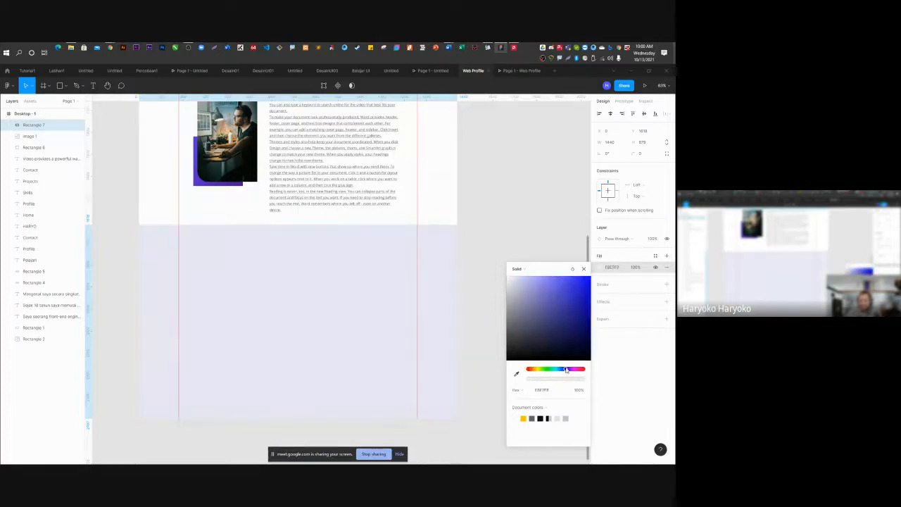
pyautogui.click(511, 280)
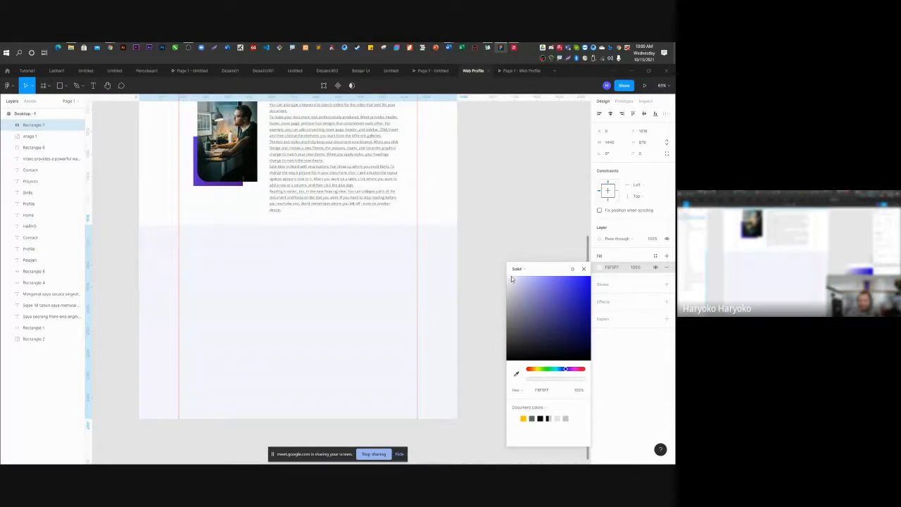
pyautogui.click(488, 225)
# Duplicate the Profile heading and its subtitle, centred near the top of the lavender section, and bring the copies to the front.
pyautogui.scroll(5, 316, 322)
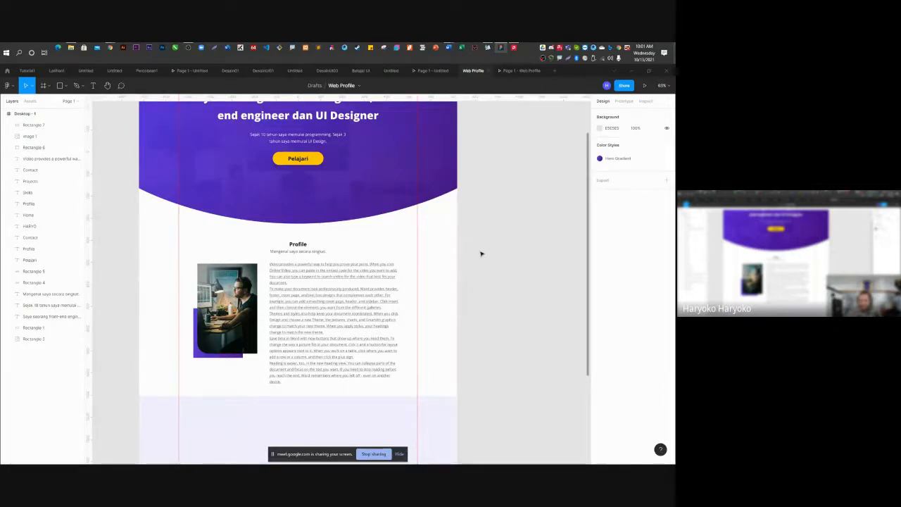
pyautogui.click(295, 248)
pyautogui.keyDown('shift'); pyautogui.click(300, 250); pyautogui.keyUp('shift')
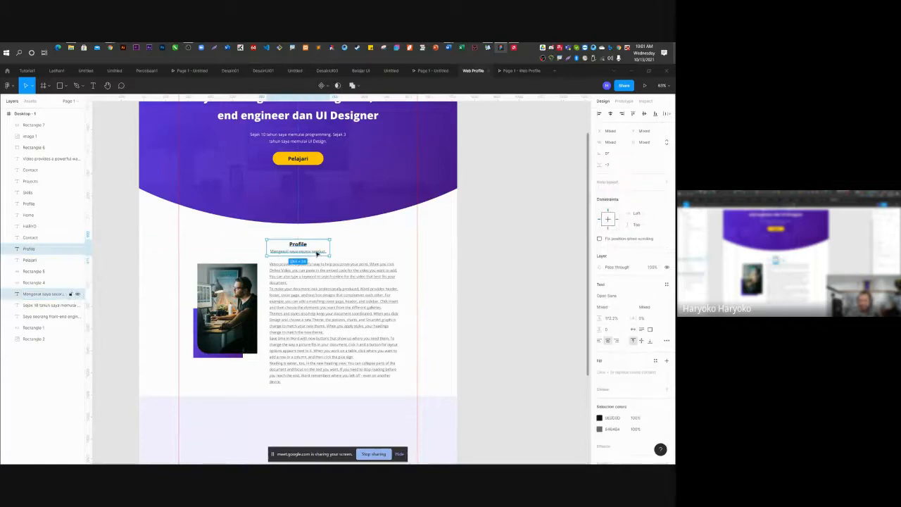
pyautogui.moveTo(301, 245); pyautogui.dragTo(304, 411)
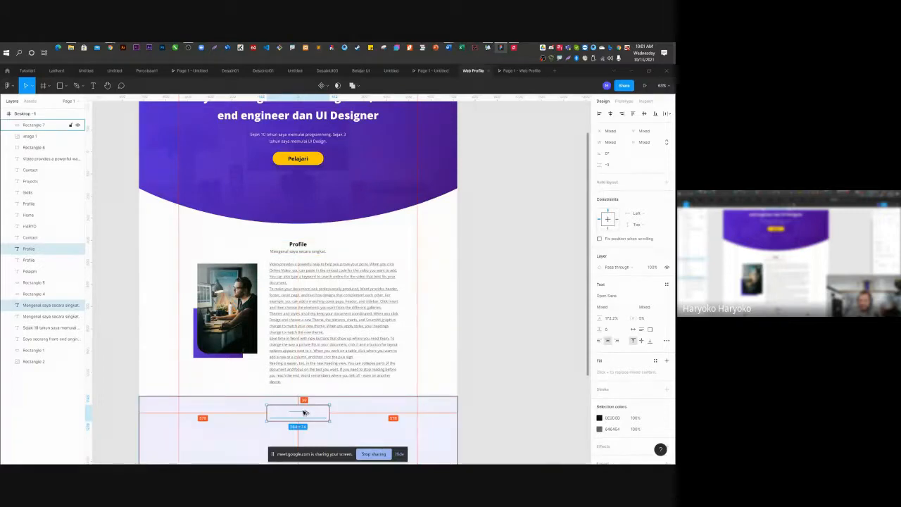
pyautogui.rightClick(303, 413)
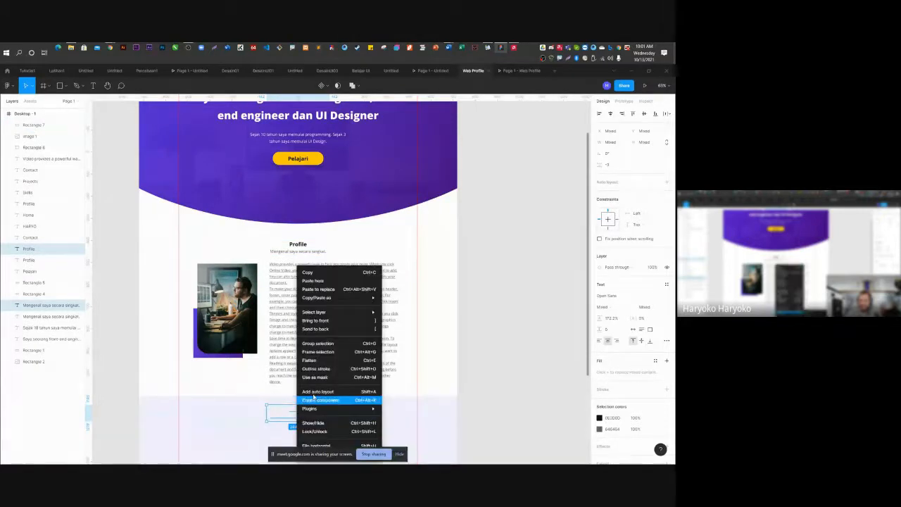
pyautogui.click(357, 321)
pyautogui.click(502, 331)
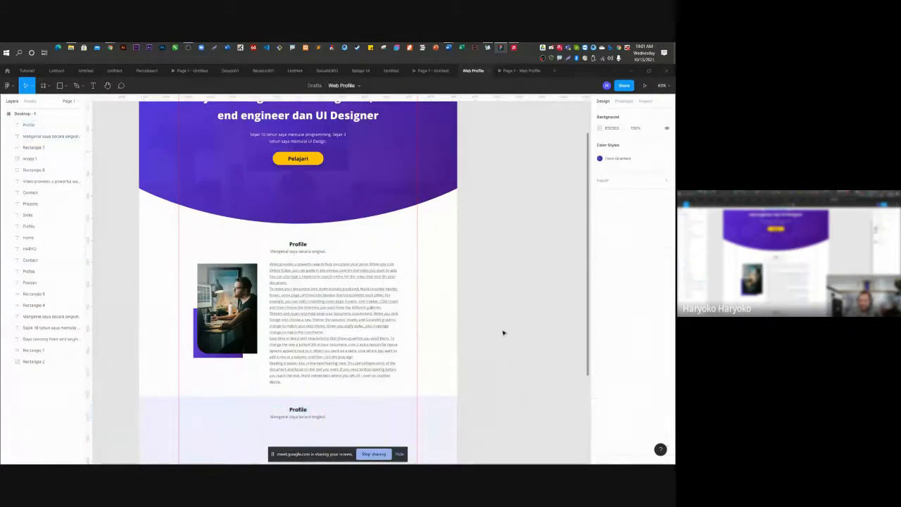
# Change the copied heading in the lavender section to "Skills".
pyautogui.scroll(1, 298, 432)
pyautogui.scroll(3, 298, 431)
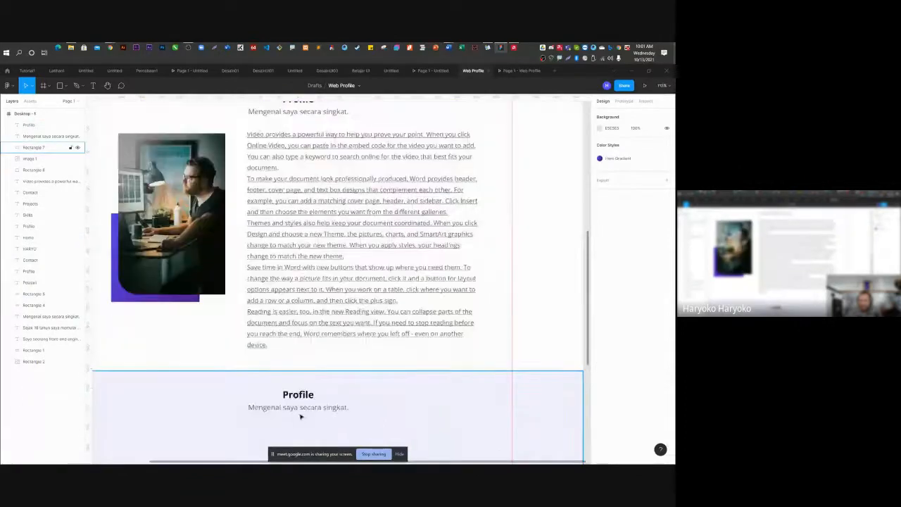
pyautogui.scroll(3, 300, 415)
pyautogui.doubleClick(299, 379)
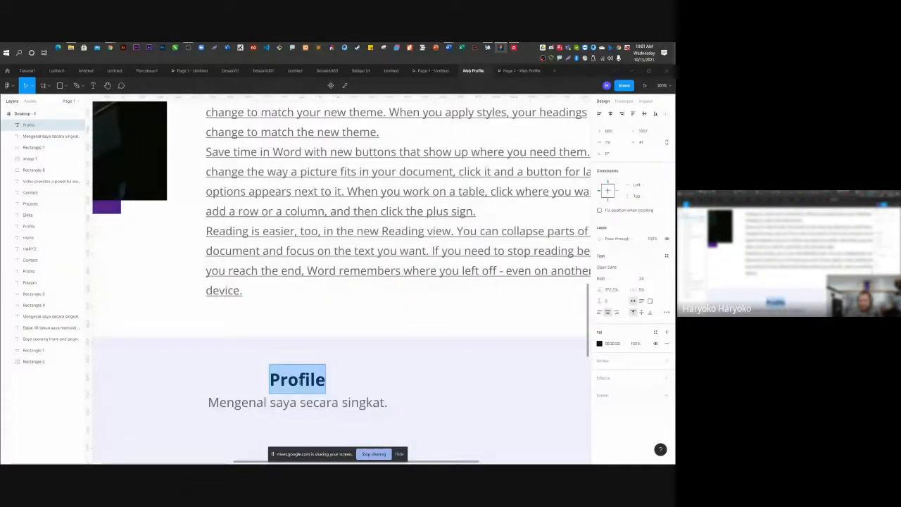
pyautogui.write('Skills')
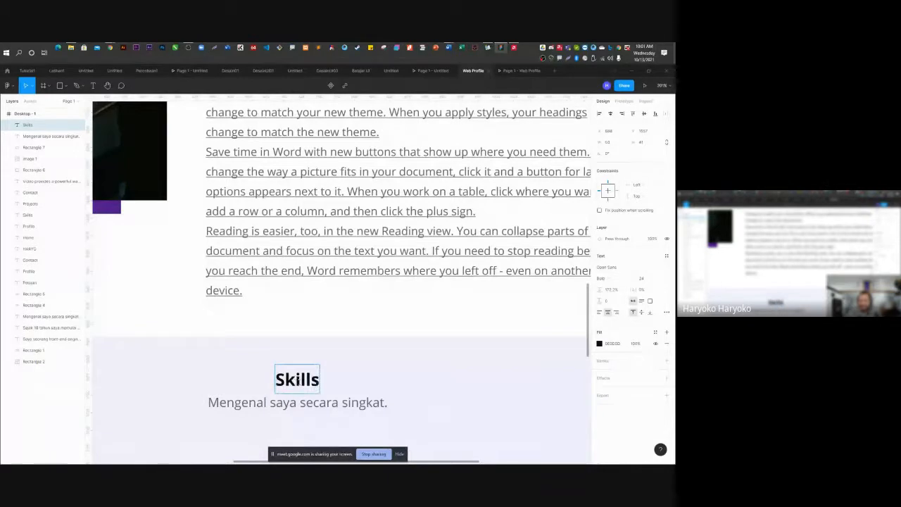
# Replace the subtitle under the Skills heading with "Beberapa kemampuan saya.".
pyautogui.click(299, 404)
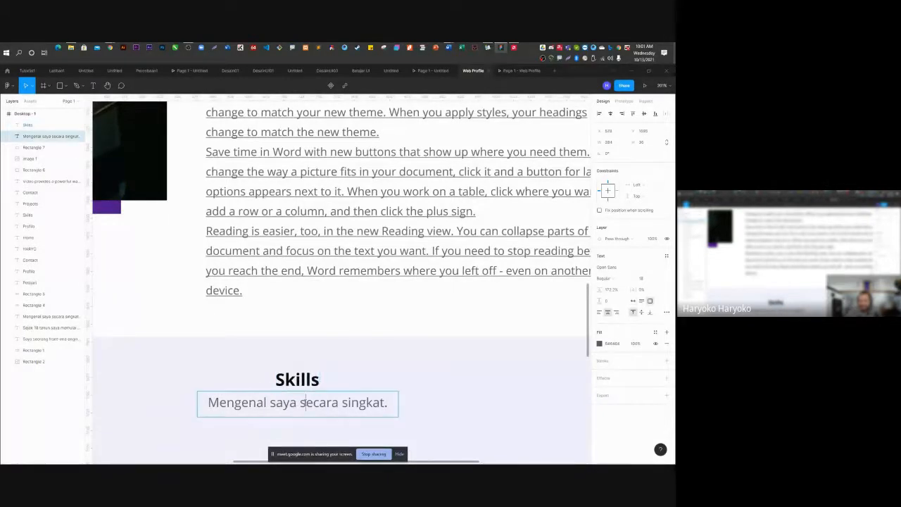
pyautogui.doubleClick(301, 403)
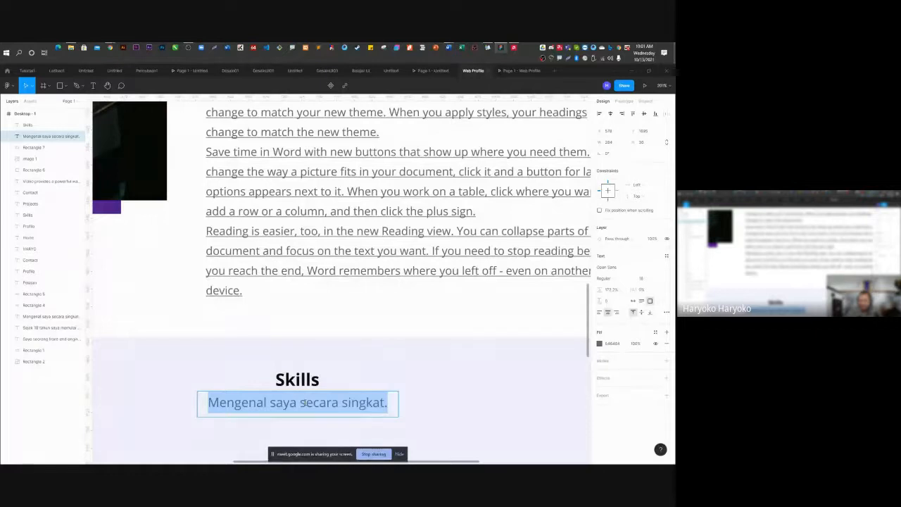
pyautogui.press('BackSpace')
pyautogui.write('Beber')
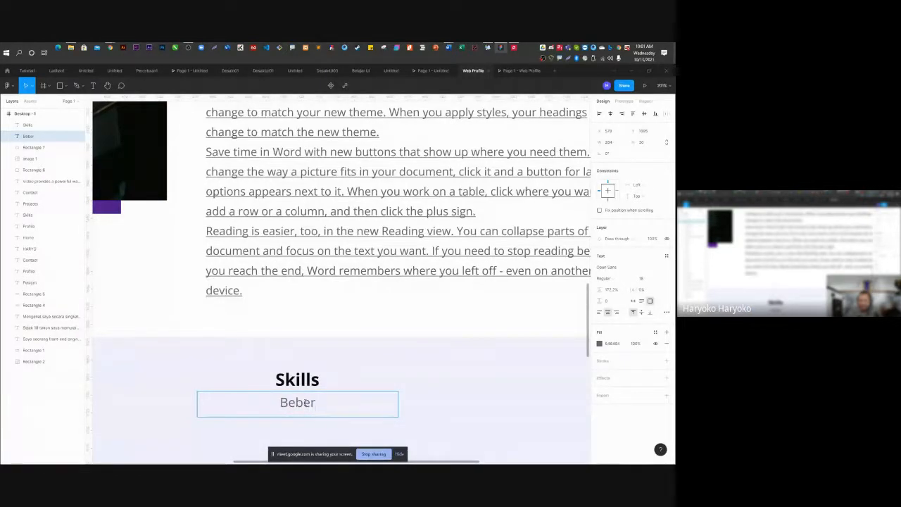
pyautogui.write('apa ')
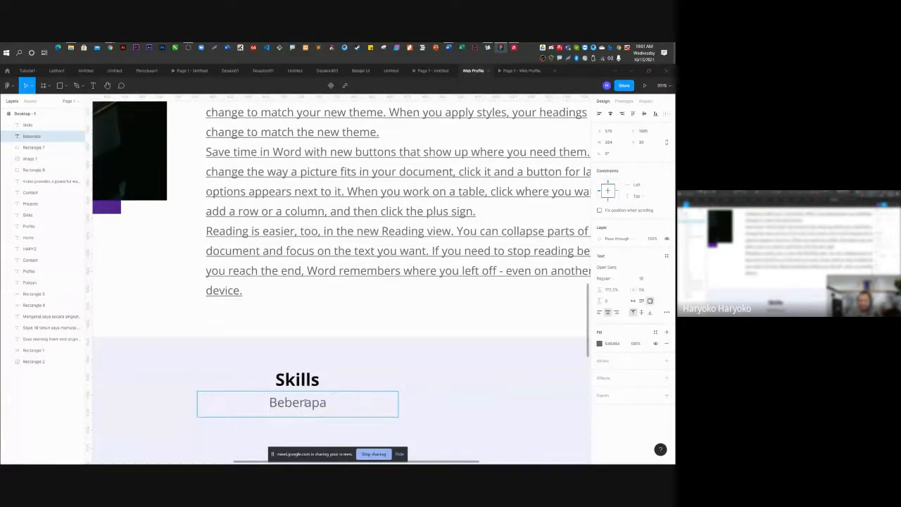
pyautogui.write('kemampuan saya.')
pyautogui.scroll(-5, 280, 329)
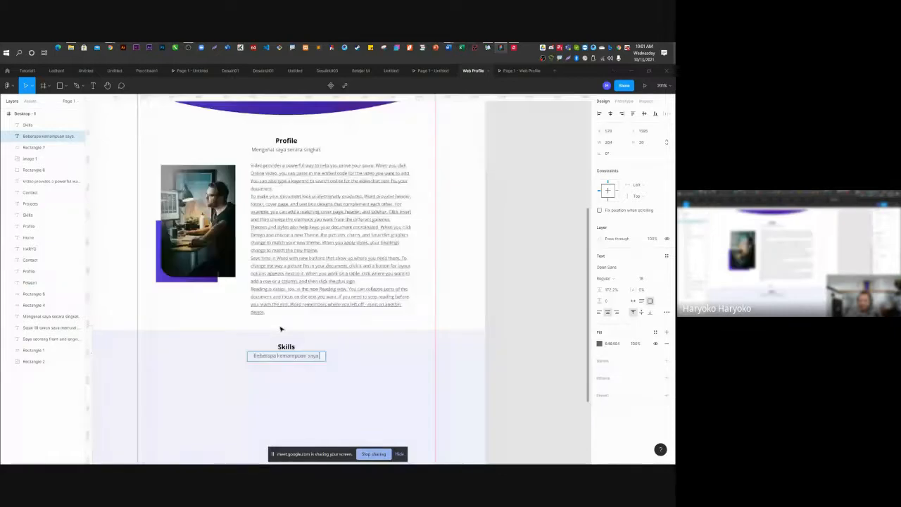
pyautogui.scroll(-5, 280, 328)
pyautogui.press('Escape')
pyautogui.scroll(4, 273, 368)
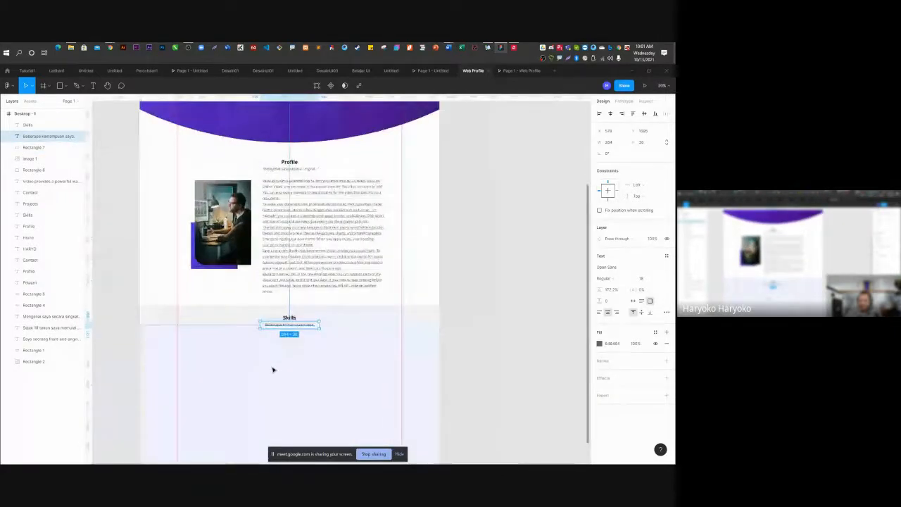
# Open a new empty tab in the Chrome browser and return to the web page design.
pyautogui.scroll(-3, 434, 320)
pyautogui.scroll(2, 307, 372)
pyautogui.click(552, 270)
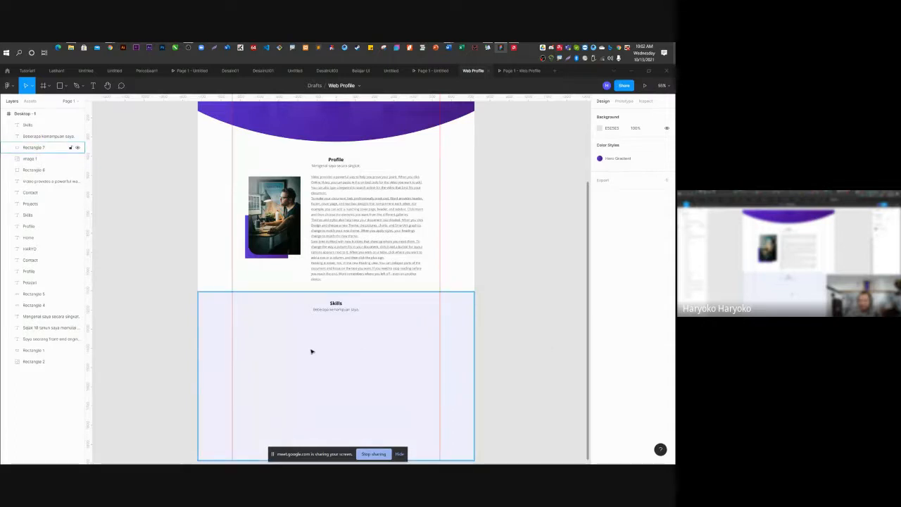
pyautogui.moveTo(110, 47)
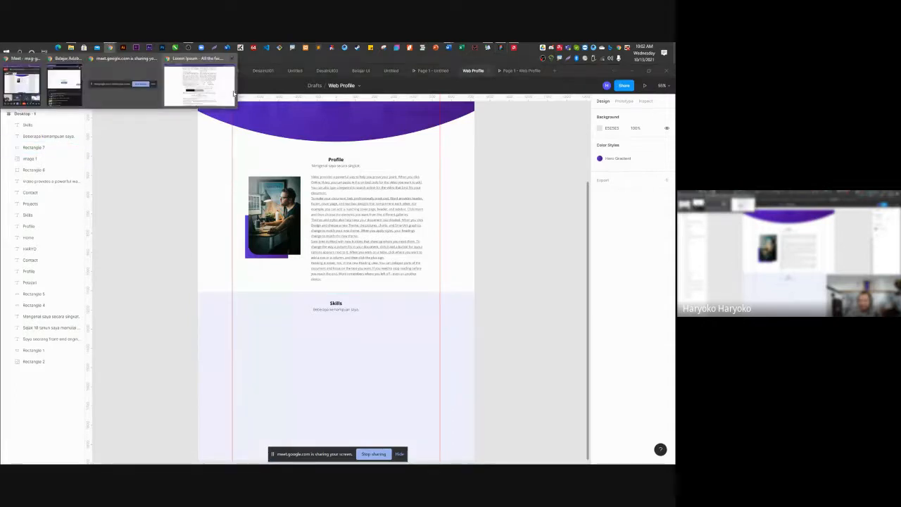
pyautogui.click(230, 93)
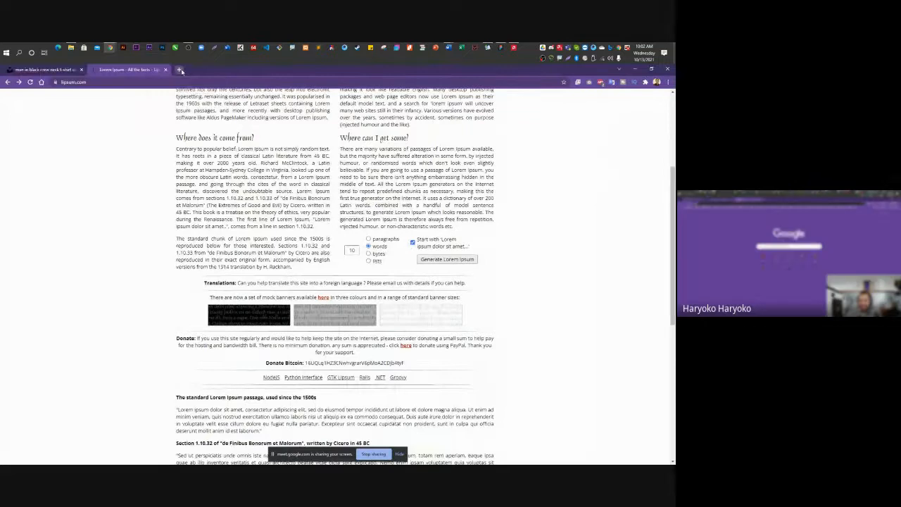
pyautogui.click(179, 69)
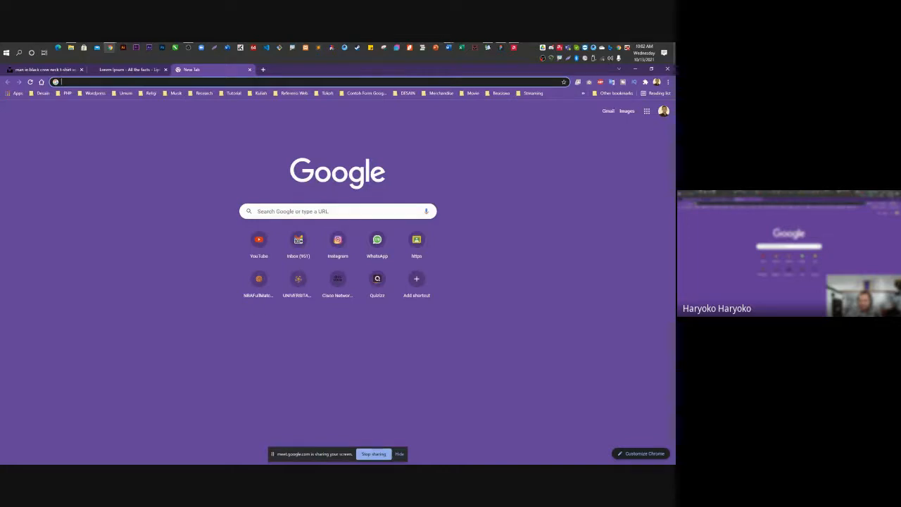
pyautogui.click(638, 71)
# Draw a rectangle about 1080 × 205 between the vertical guides under the Skills subtitle and set its width to 320.
pyautogui.scroll(3, 390, 390)
pyautogui.scroll(-1, 346, 317)
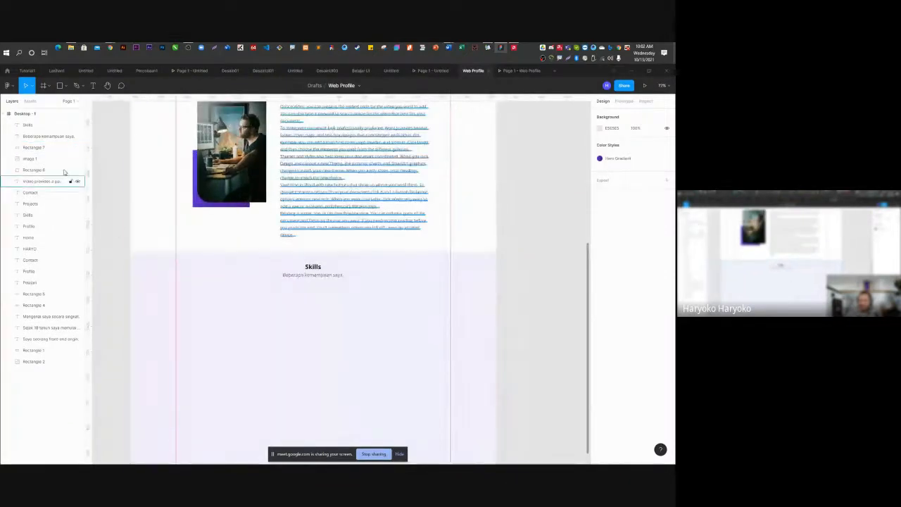
pyautogui.press('r')
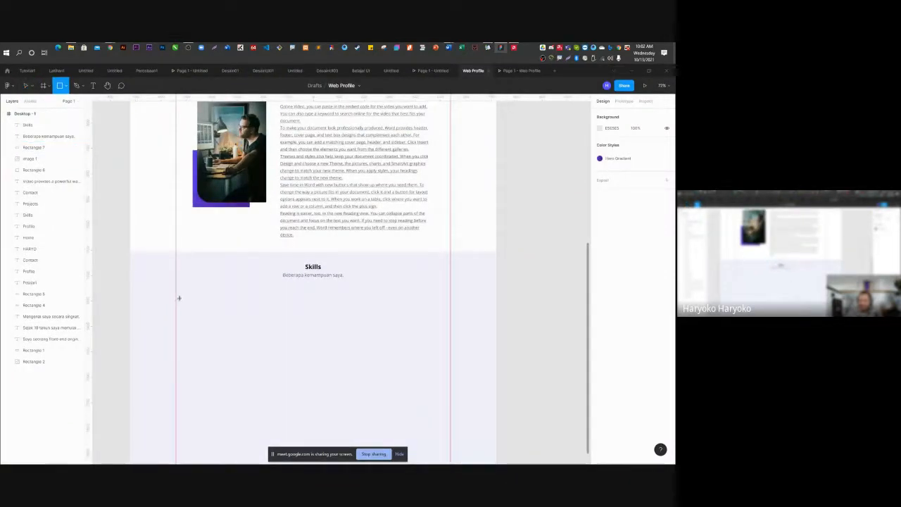
pyautogui.moveTo(176, 282)
pyautogui.mouseDown()
pyautogui.moveTo(417, 335)
pyautogui.moveTo(451, 335)
pyautogui.mouseUp()
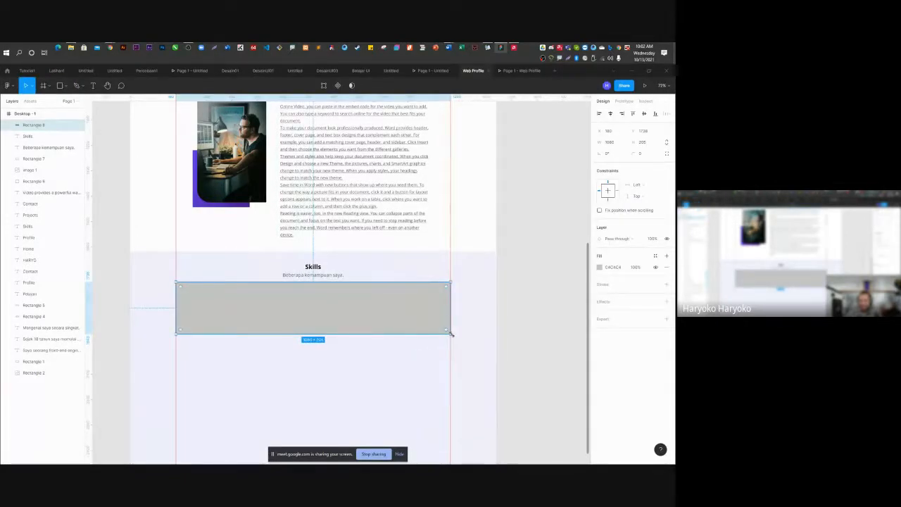
pyautogui.click(611, 141)
pyautogui.press('Return')
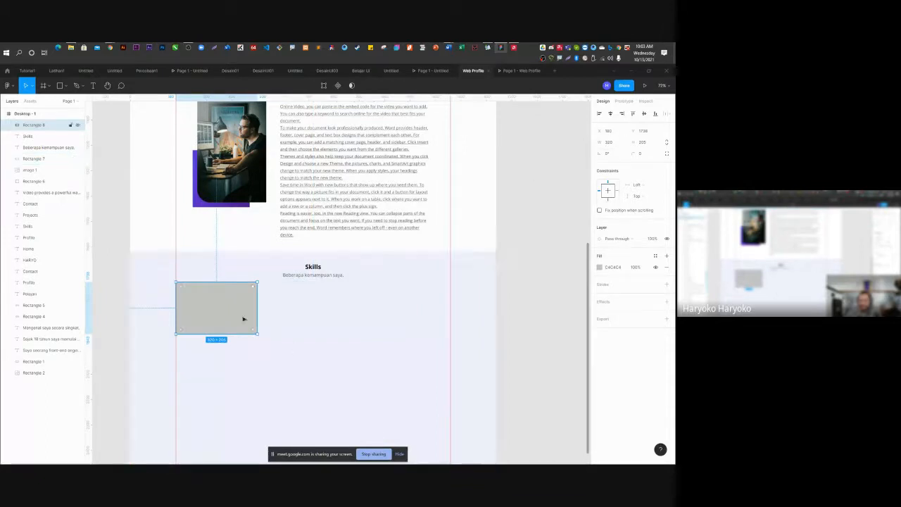
# Shrink the grey rectangle's height evenly from both edges and set it to 120.
pyautogui.moveTo(220, 340); pyautogui.dragTo(217, 307)
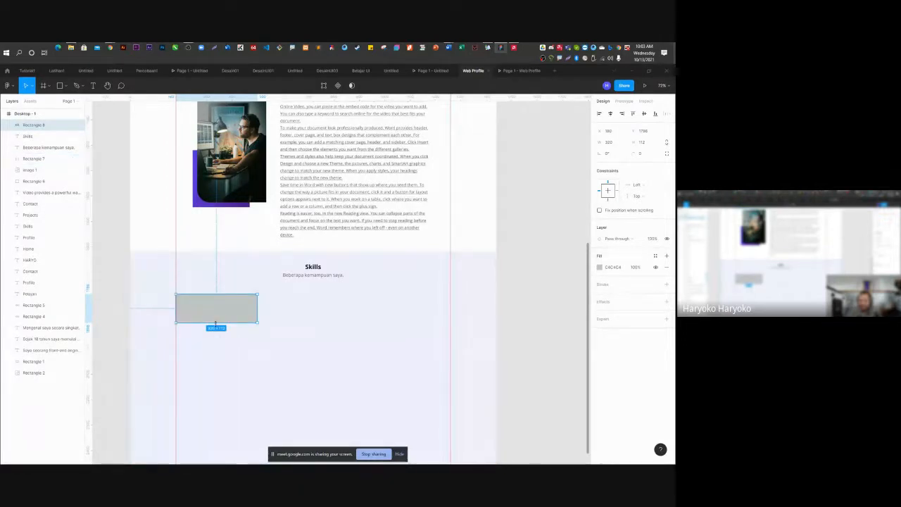
pyautogui.click(608, 131)
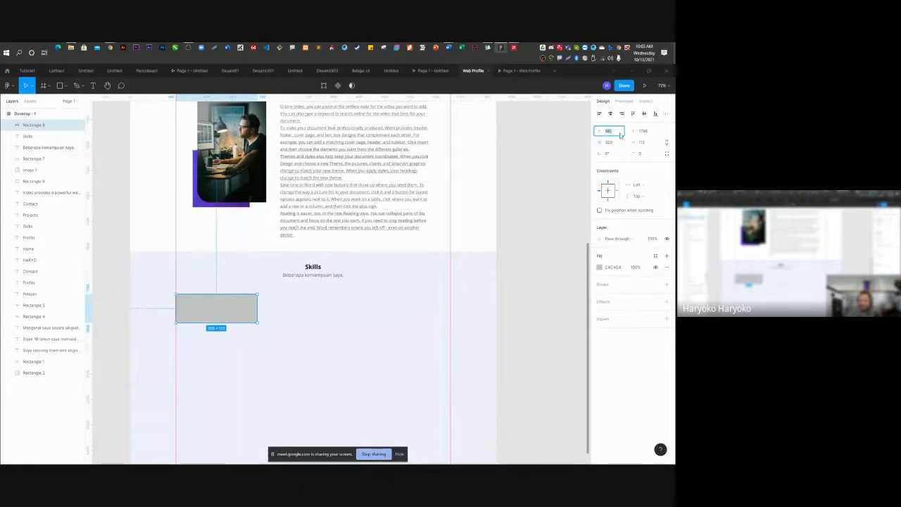
pyautogui.click(234, 316)
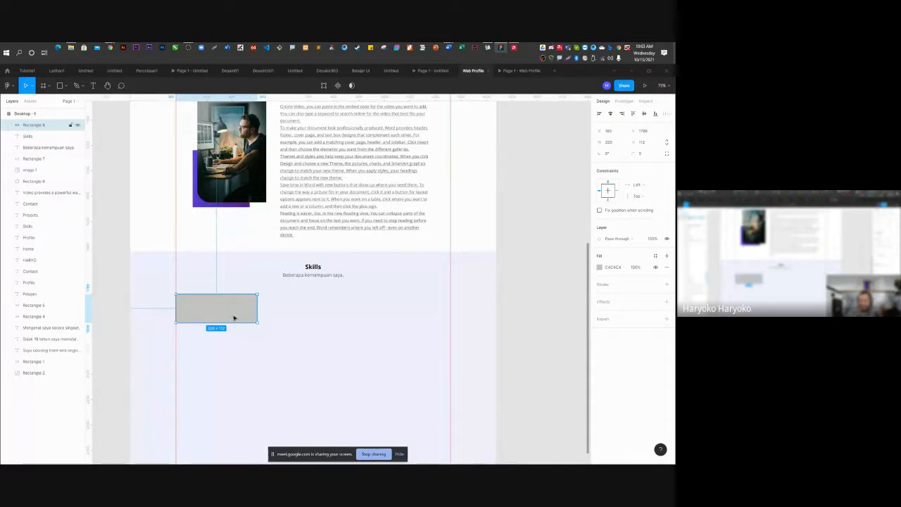
pyautogui.click(645, 142)
pyautogui.write('150')
pyautogui.press('Return')
pyautogui.click(641, 143)
pyautogui.write('120')
pyautogui.press('Return')
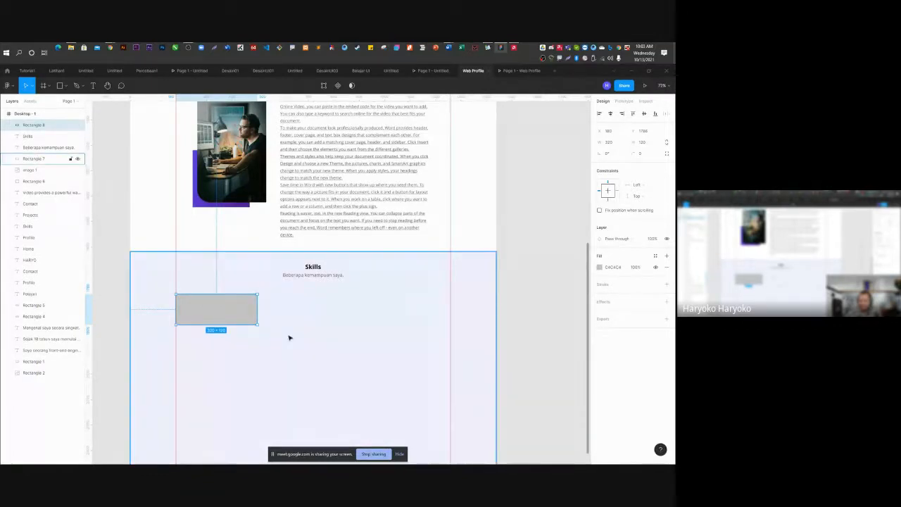
# Round the corners of the grey rectangle with a radius of 15.
pyautogui.scroll(5, 198, 315)
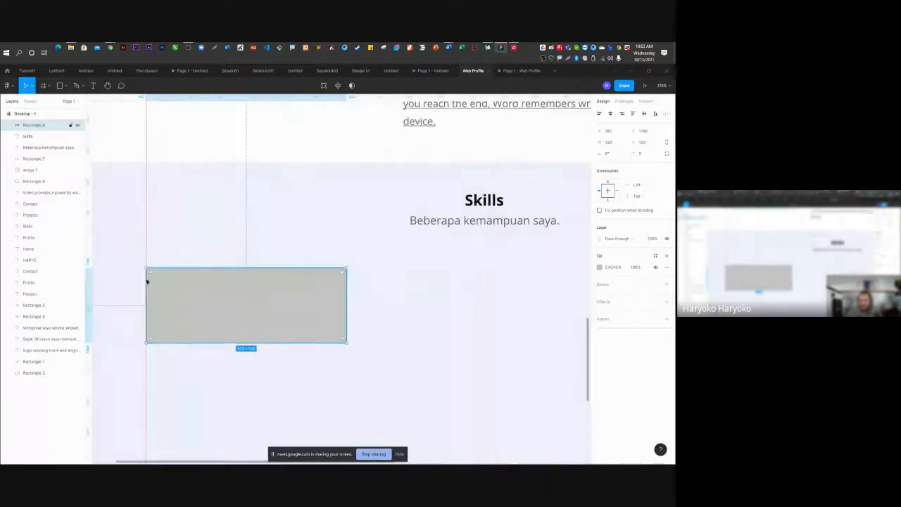
pyautogui.moveTo(151, 273); pyautogui.dragTo(161, 284)
pyautogui.click(642, 154)
pyautogui.write('15')
pyautogui.press('Return')
pyautogui.click(397, 301)
pyautogui.hotkey('ctrl', 'z')
# Change the rounded rectangle's fill to white (FFFFFF).
pyautogui.click(598, 267)
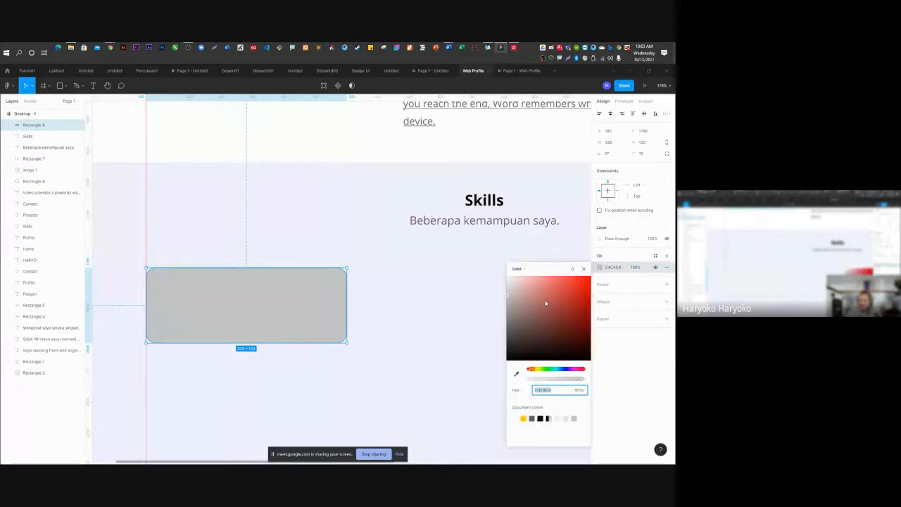
pyautogui.moveTo(544, 303); pyautogui.dragTo(444, 275)
pyautogui.click(412, 275)
pyautogui.click(308, 313)
# Add a drop shadow to the white card with a Y offset of 15 and a blur of 30.
pyautogui.click(666, 301)
pyautogui.click(599, 312)
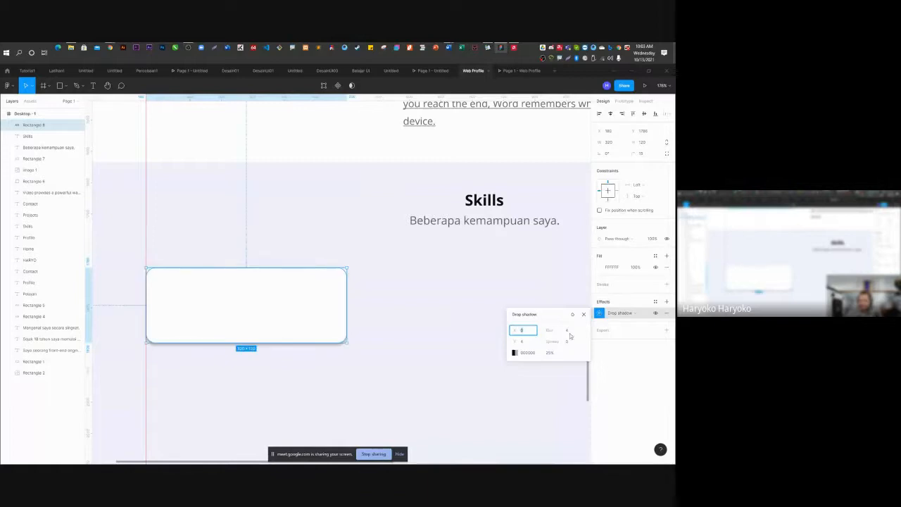
pyautogui.click(522, 342)
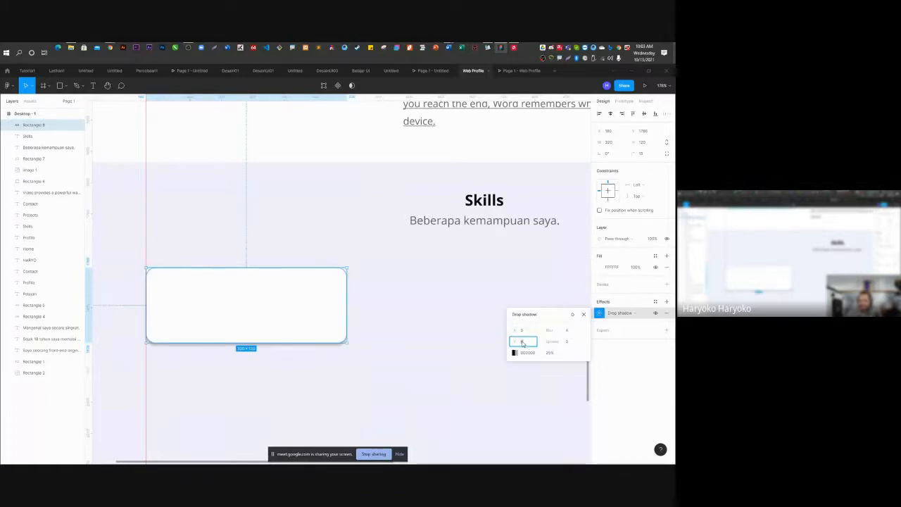
pyautogui.write('15')
pyautogui.click(568, 330)
pyautogui.write('30')
pyautogui.press('Return')
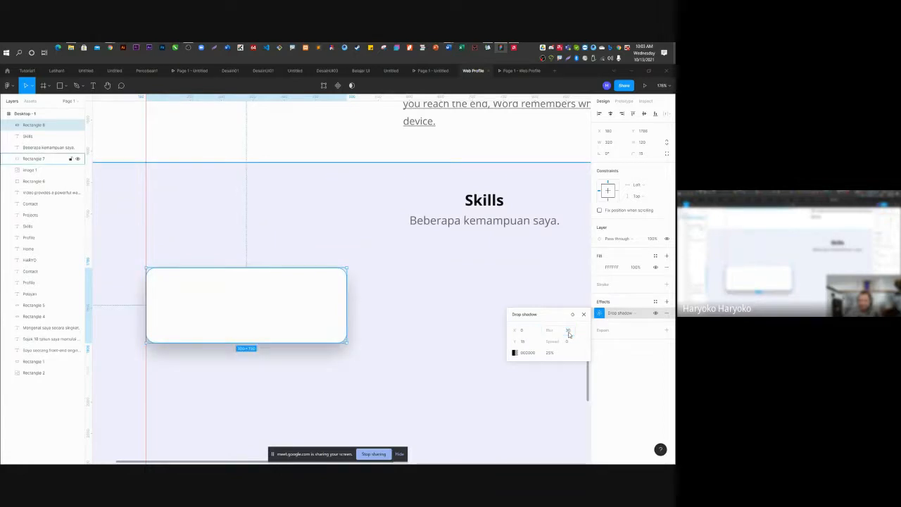
# Set the opacity of the card's drop shadow to 15% and deselect the card to check its look.
pyautogui.click(550, 356)
pyautogui.write('15')
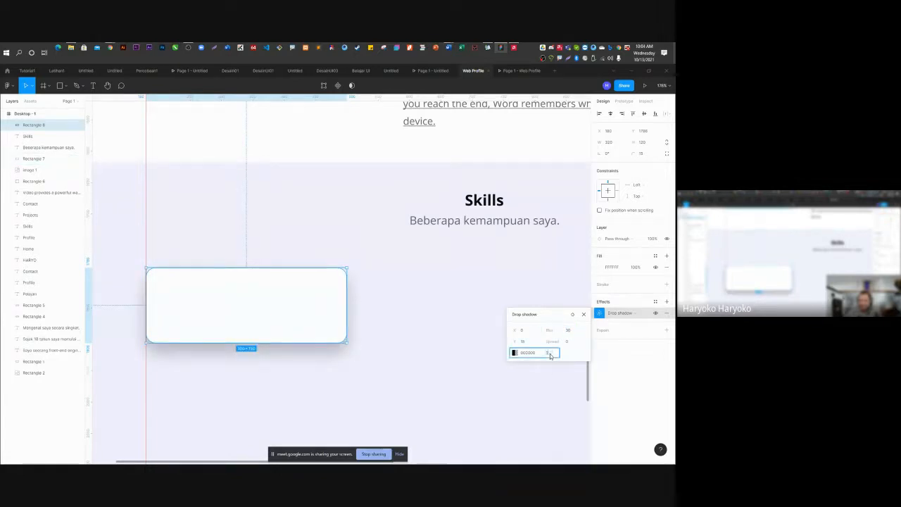
pyautogui.press('Return')
pyautogui.click(371, 422)
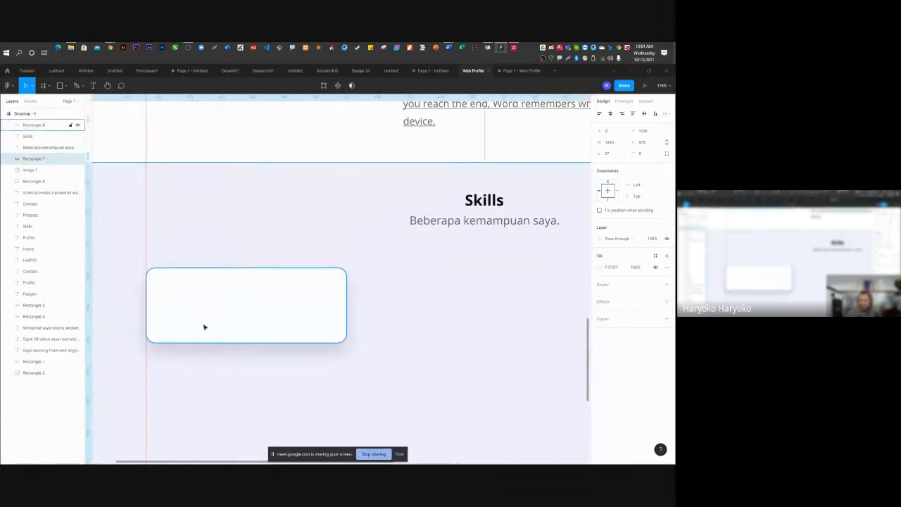
pyautogui.scroll(-5, 200, 322)
pyautogui.scroll(3, 198, 340)
pyautogui.scroll(3, 197, 340)
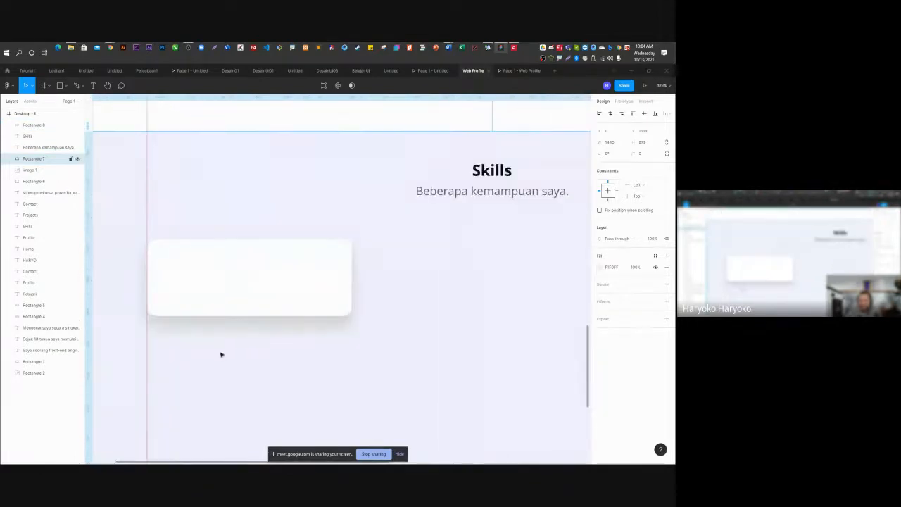
# Switch to Chrome, search the web for "svg porn" and check the Vecta Symbols result.
pyautogui.moveTo(110, 46)
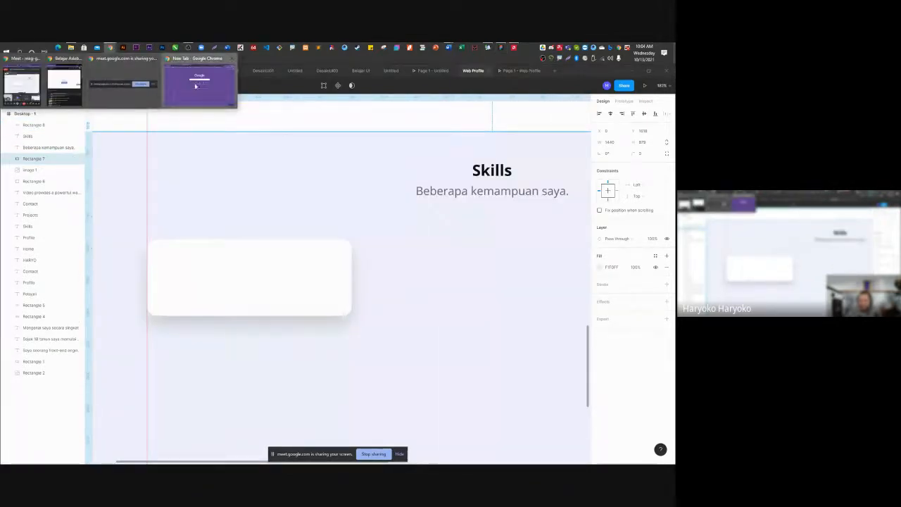
pyautogui.click(211, 83)
pyautogui.click(244, 81)
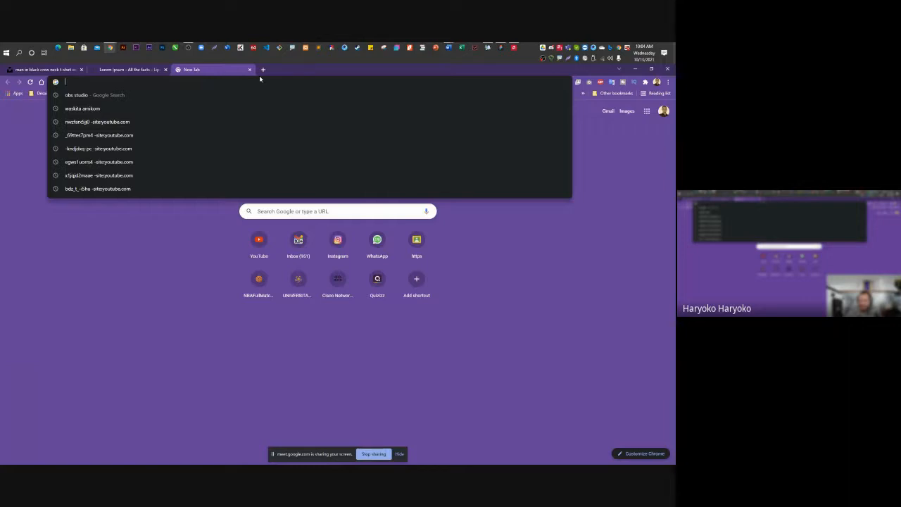
pyautogui.write('svg')
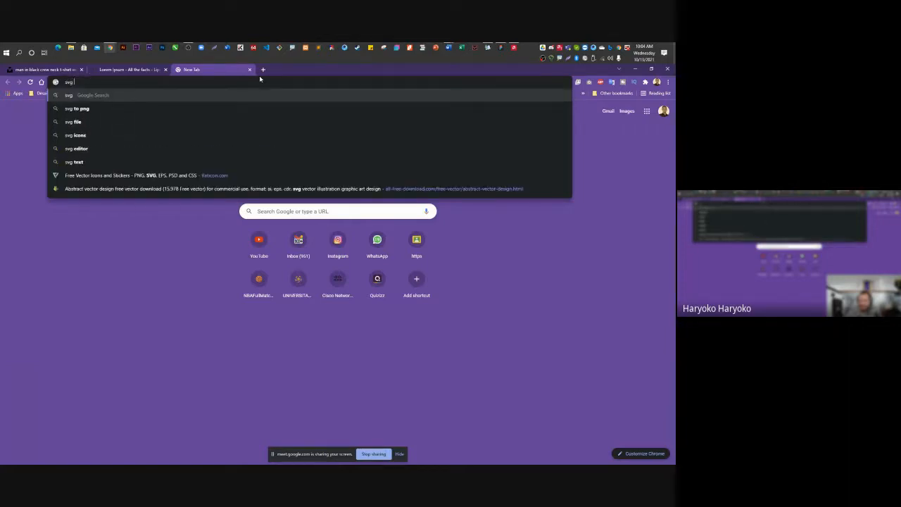
pyautogui.write(' por')
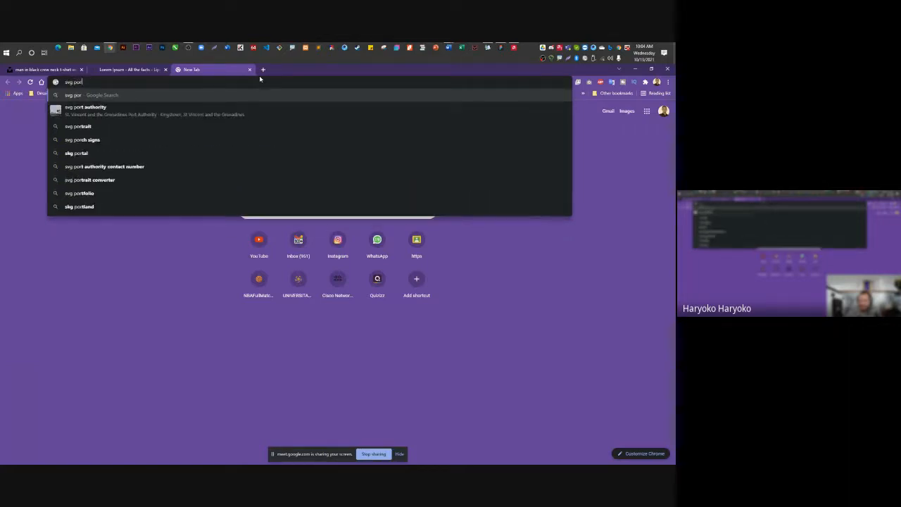
pyautogui.write('n')
pyautogui.press('Return')
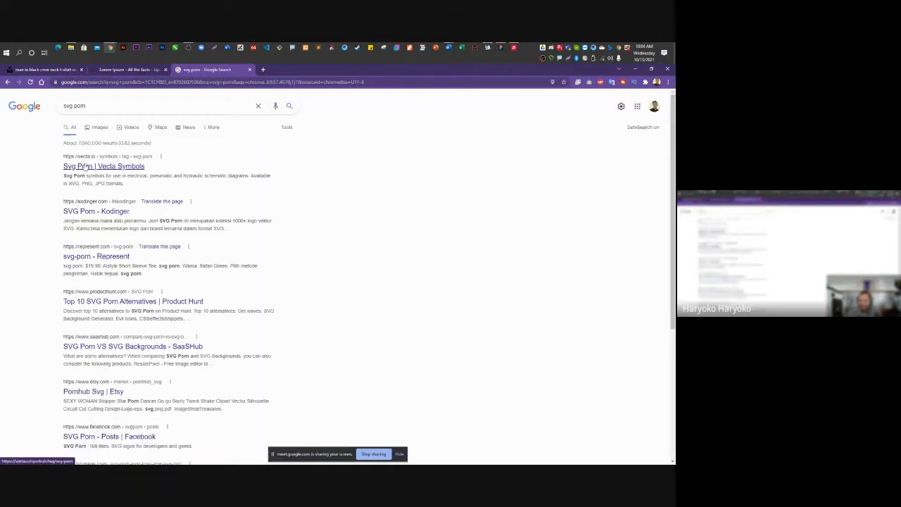
pyautogui.click(99, 167)
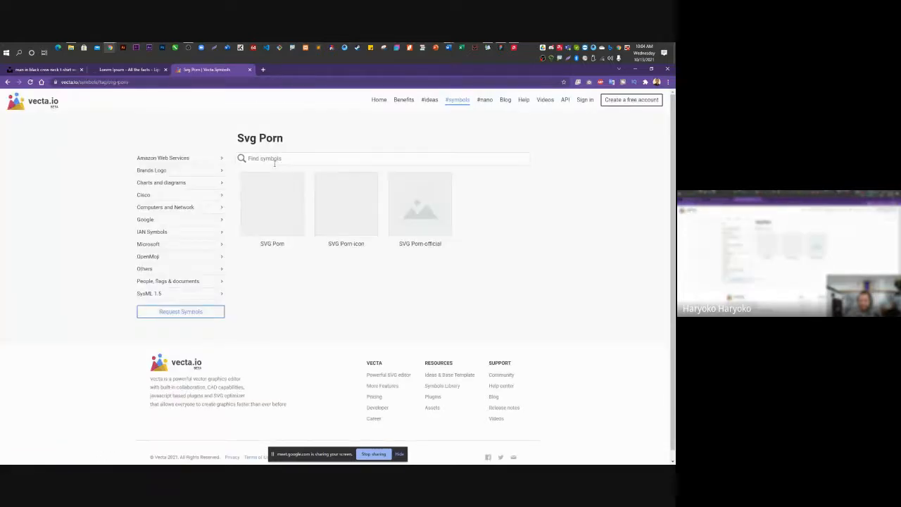
pyautogui.click(7, 81)
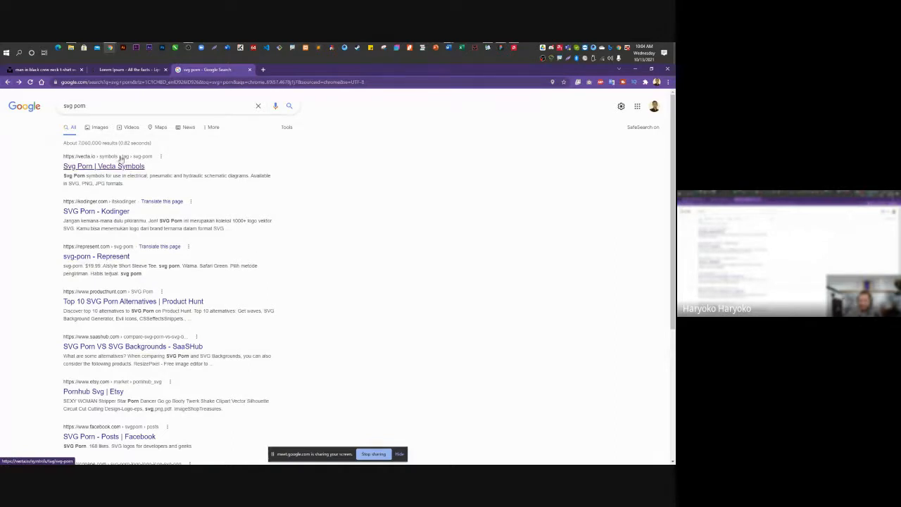
pyautogui.click(7, 81)
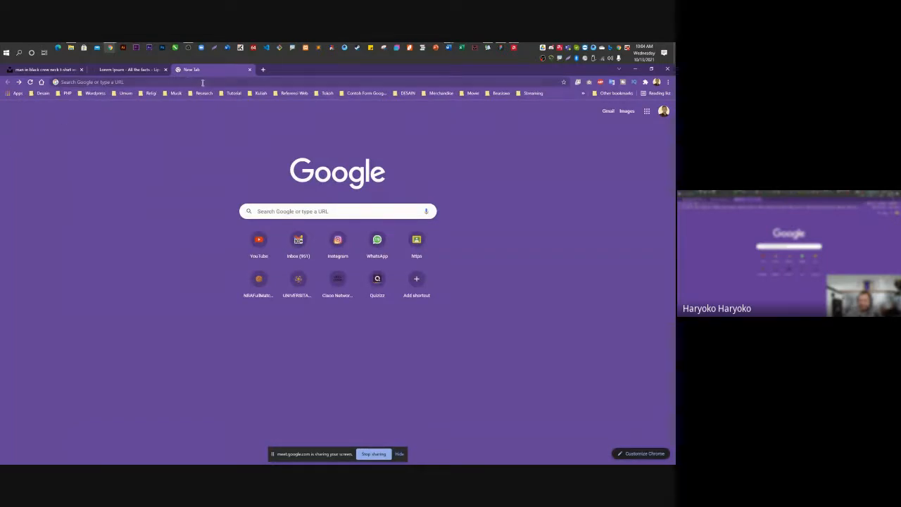
pyautogui.click(138, 84)
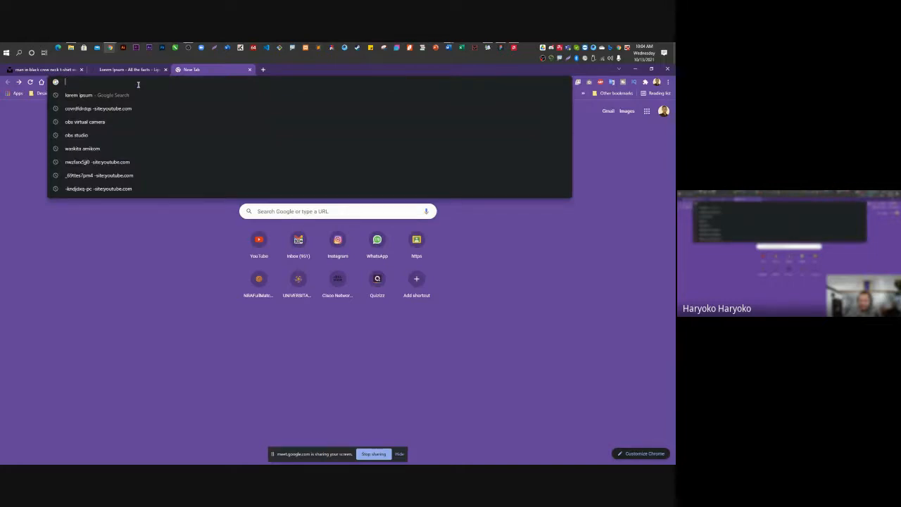
pyautogui.write('svg')
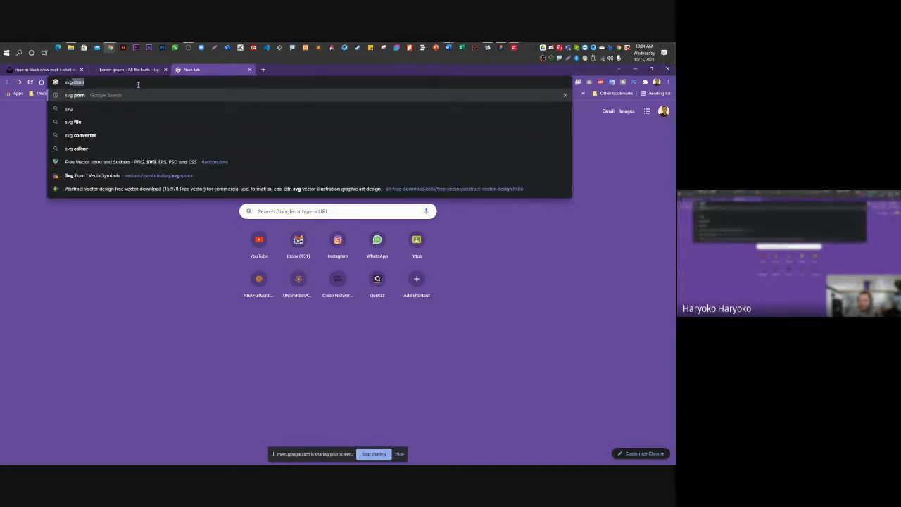
pyautogui.press('Return')
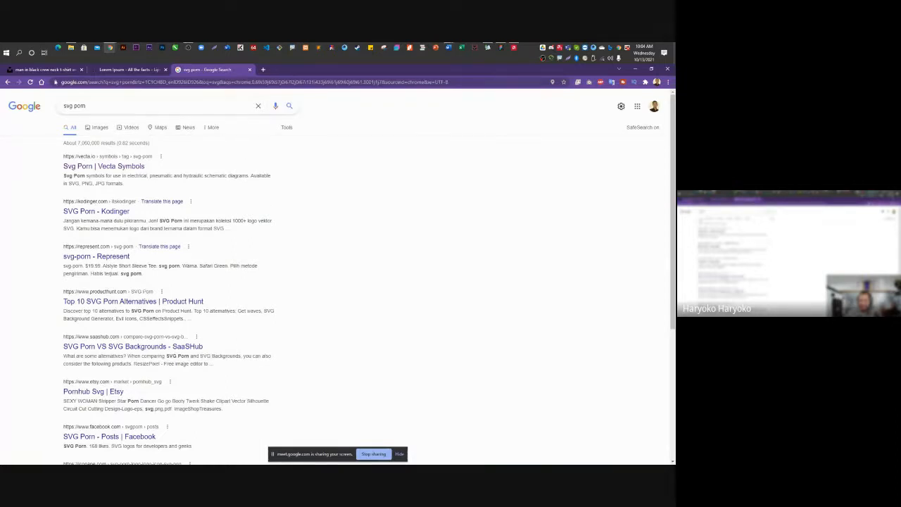
pyautogui.click(7, 81)
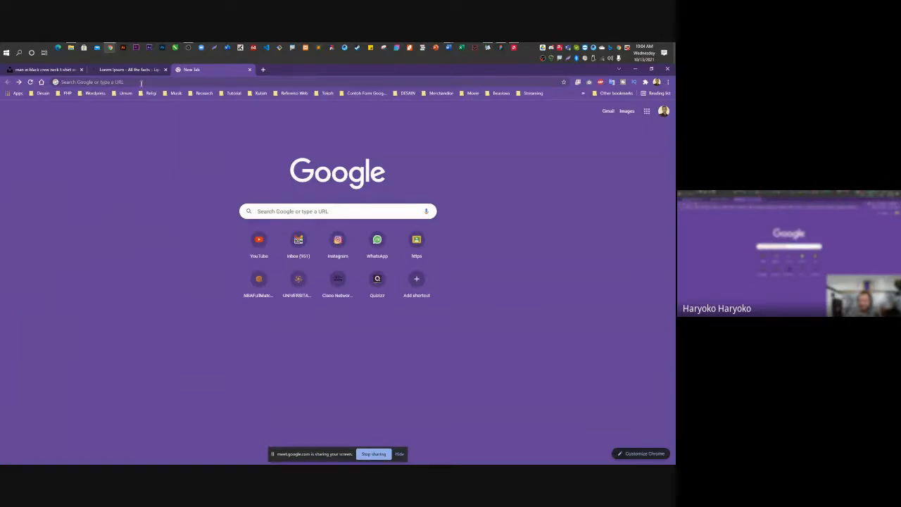
# Search the web for "svg download" and open the Flaticon website.
pyautogui.click(141, 82)
pyautogui.write('svg donlo')
pyautogui.press('Down')
pyautogui.press('Return')
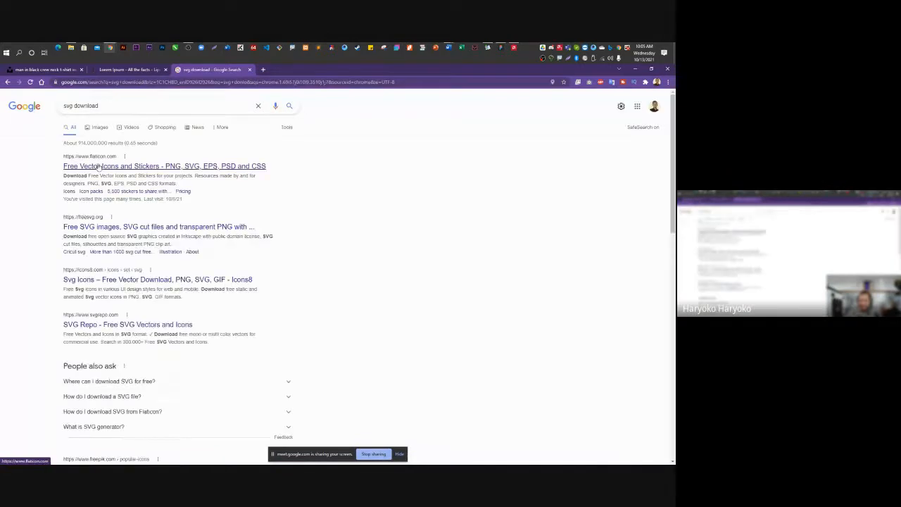
pyautogui.click(98, 166)
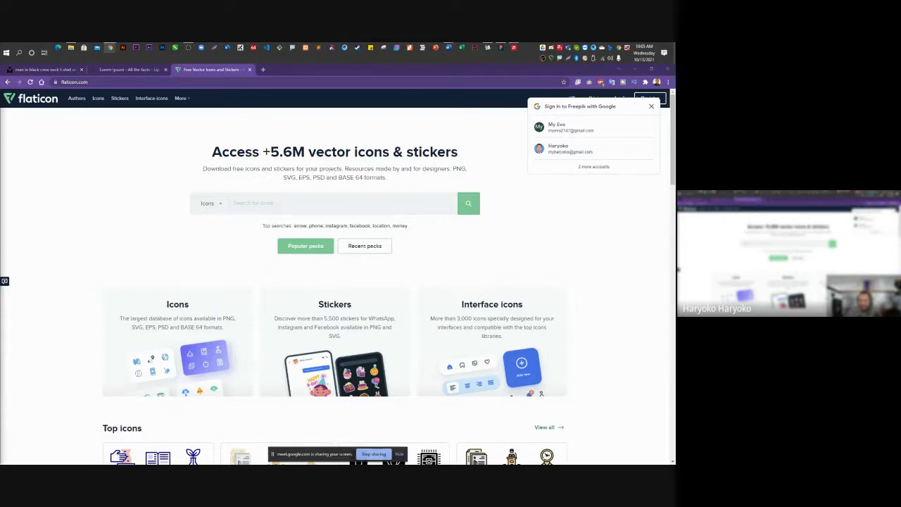
# Search Flaticon for "javascript" icons and look through the results.
pyautogui.click(296, 205)
pyautogui.write('javasc')
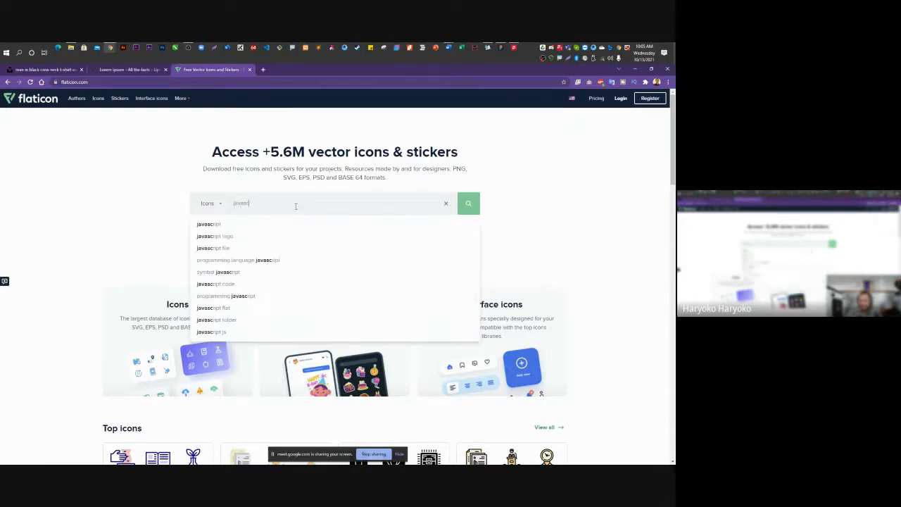
pyautogui.write('ript')
pyautogui.press('Return')
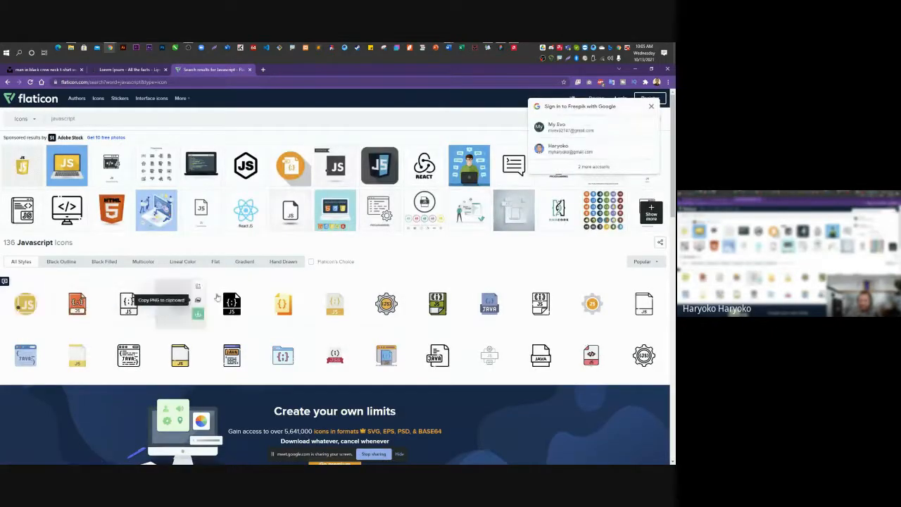
pyautogui.scroll(-1, 441, 247)
pyautogui.scroll(-1, 422, 253)
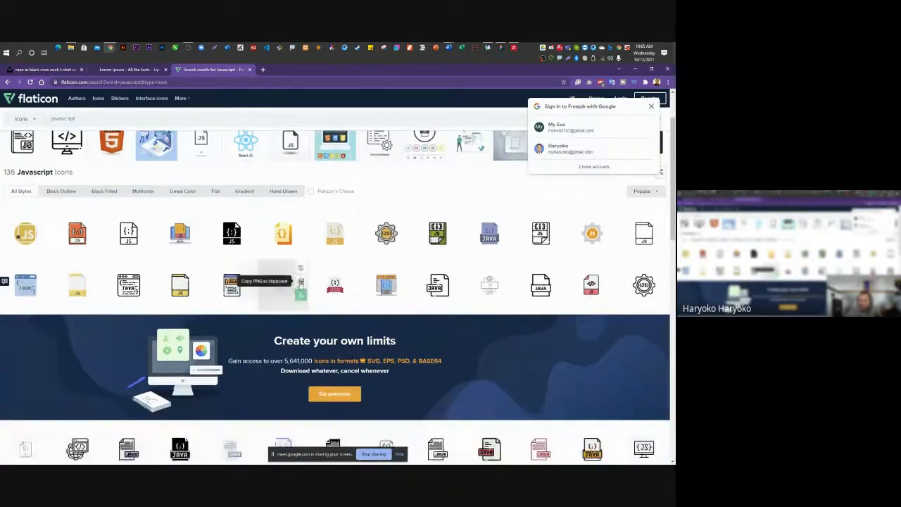
pyautogui.scroll(2, 308, 236)
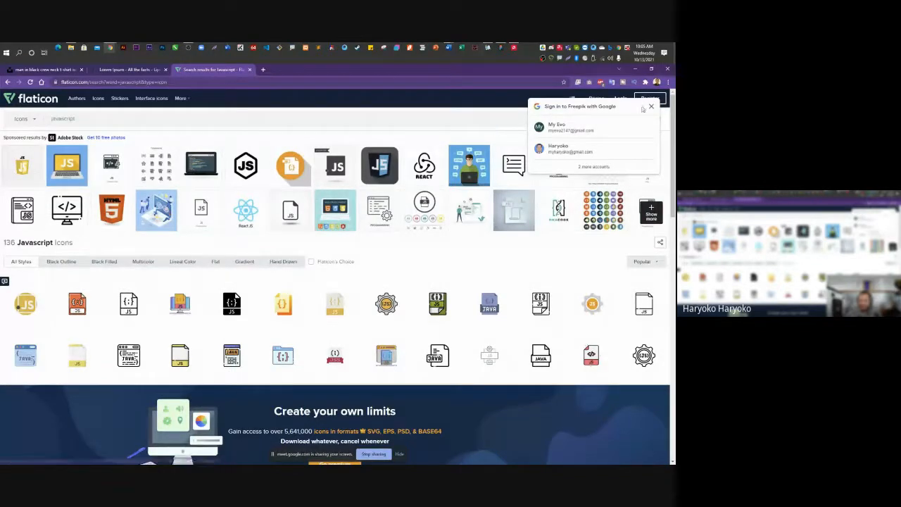
pyautogui.click(263, 69)
pyautogui.write('fet')
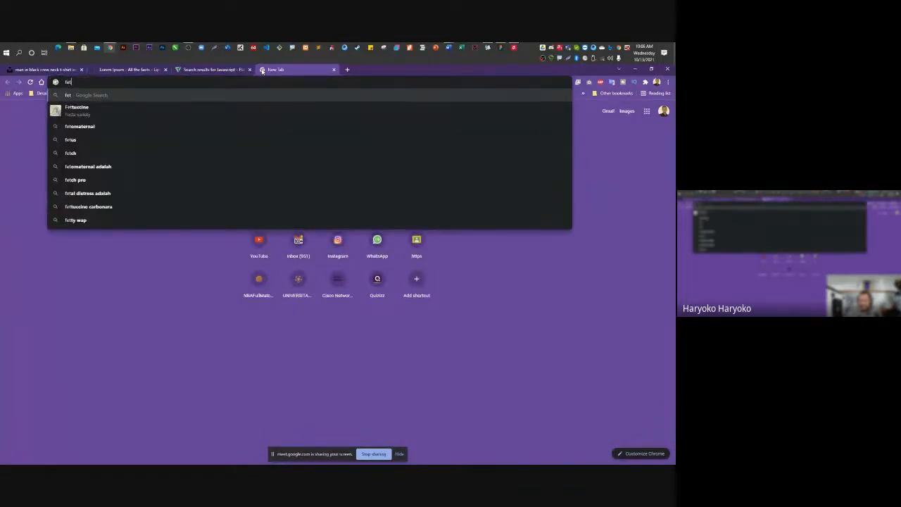
pyautogui.press('BackSpace')
pyautogui.write('at')
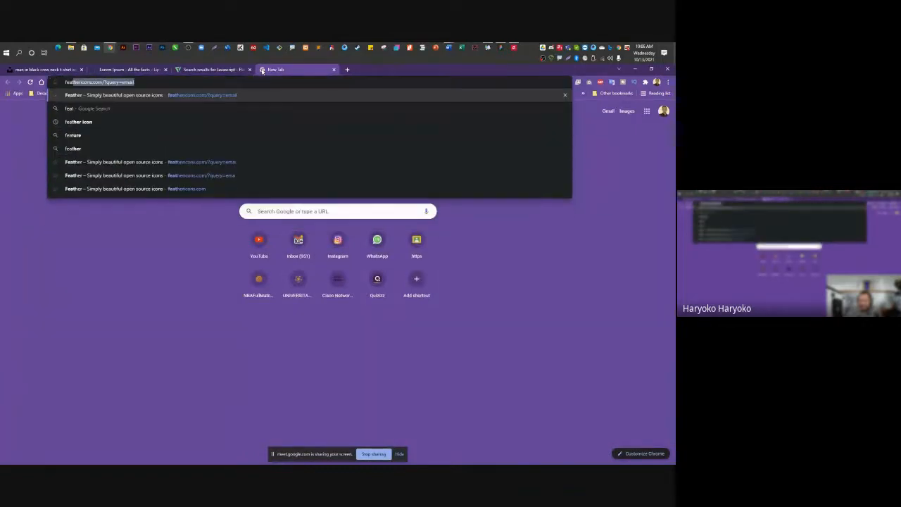
# Search the web for "javascript *.svg" in a new tab and show the image results.
pyautogui.click(347, 70)
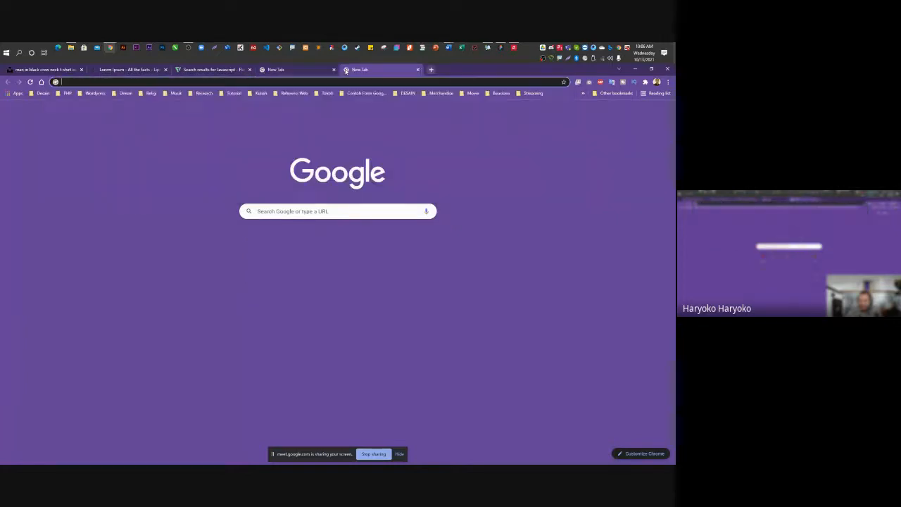
pyautogui.write('ja')
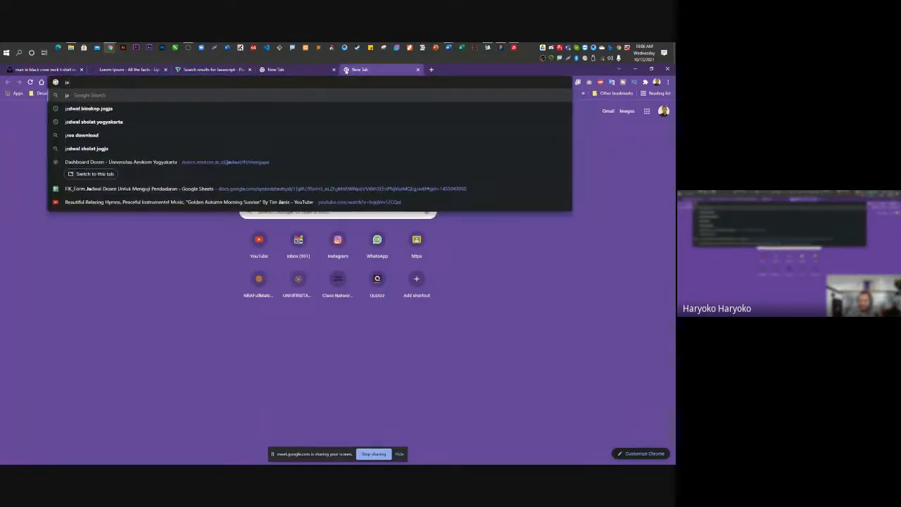
pyautogui.write('va')
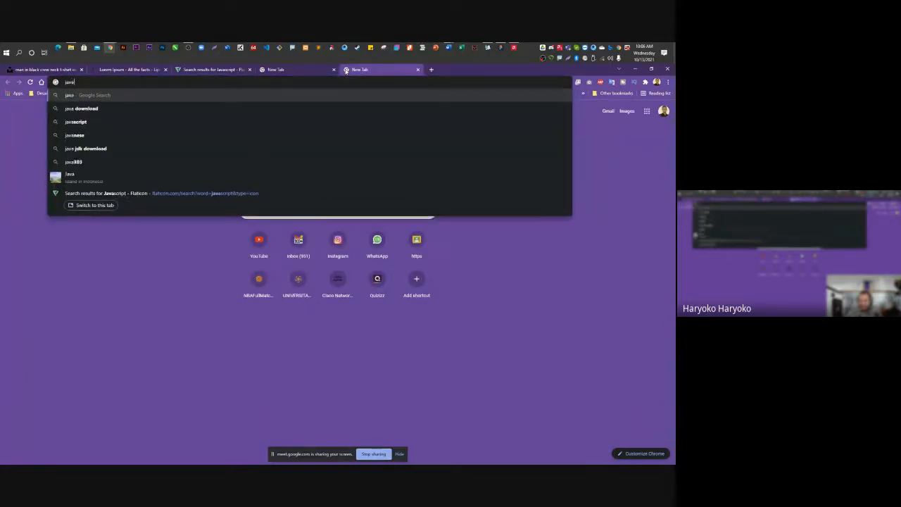
pyautogui.write('script')
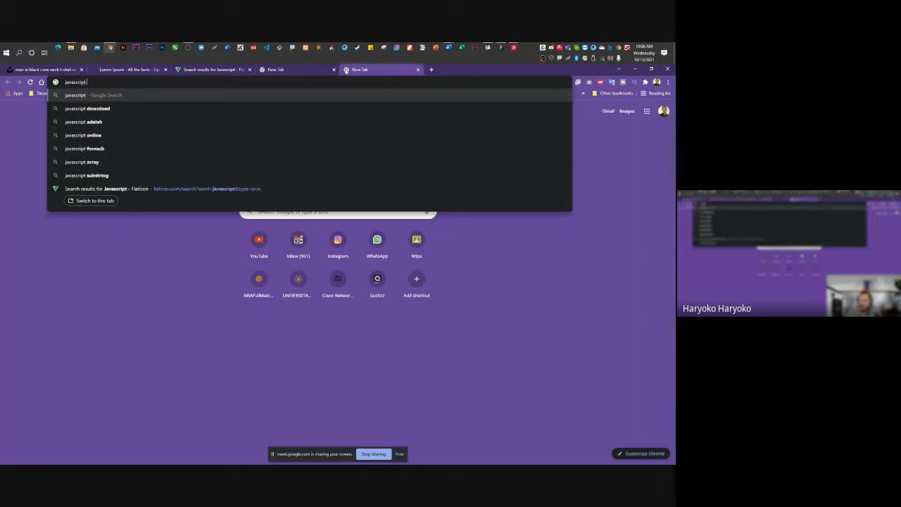
pyautogui.write(' s')
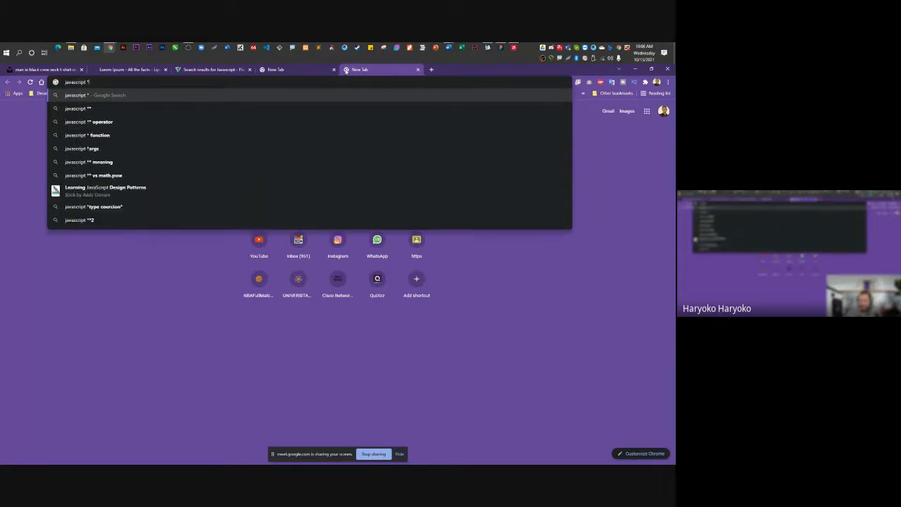
pyautogui.write('g')
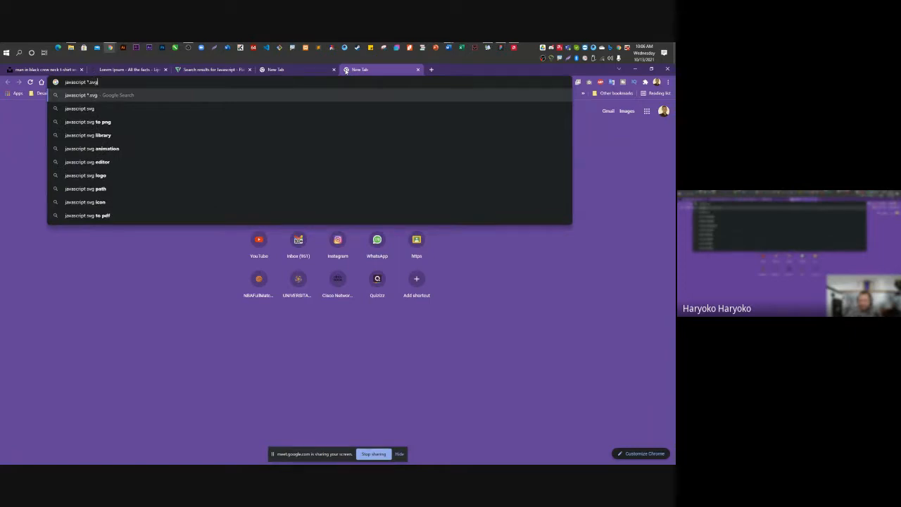
pyautogui.press('Return')
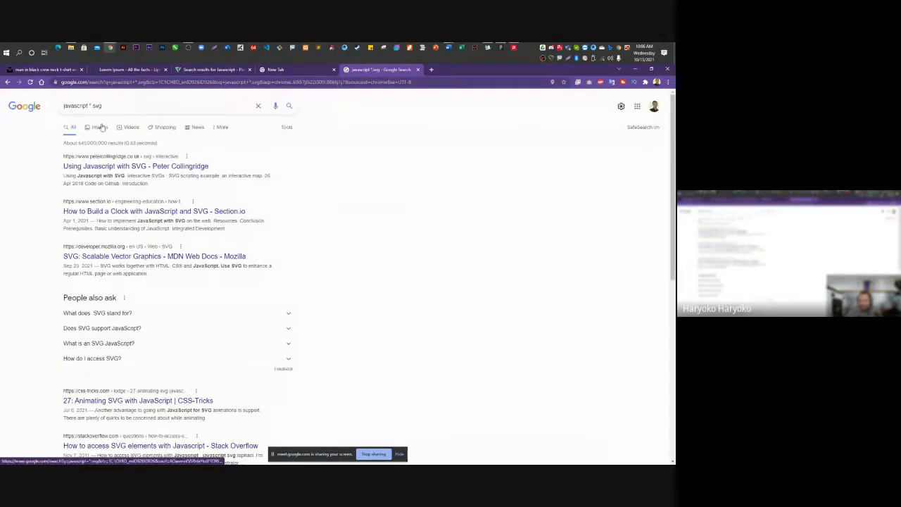
pyautogui.click(100, 127)
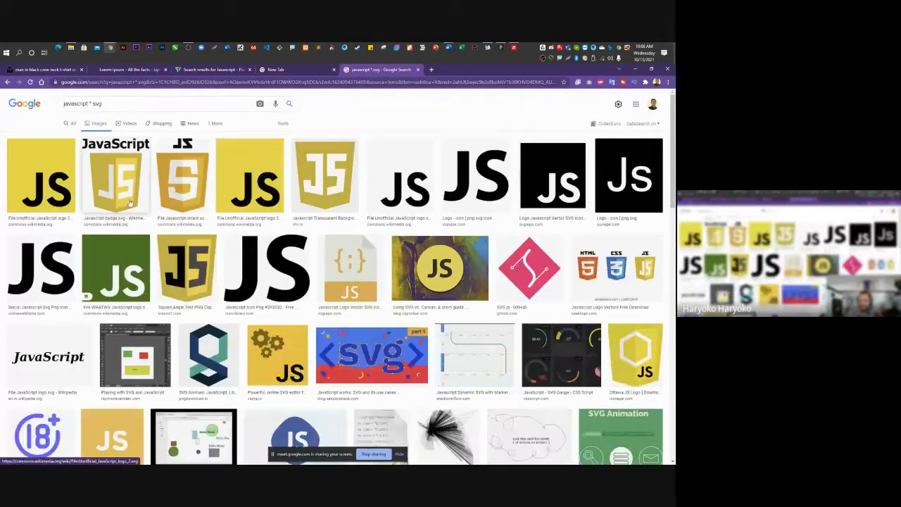
# Open the first yellow JS logo result from Wikimedia Commons and view its full-size image in a separate tab.
pyautogui.rightClick(52, 190)
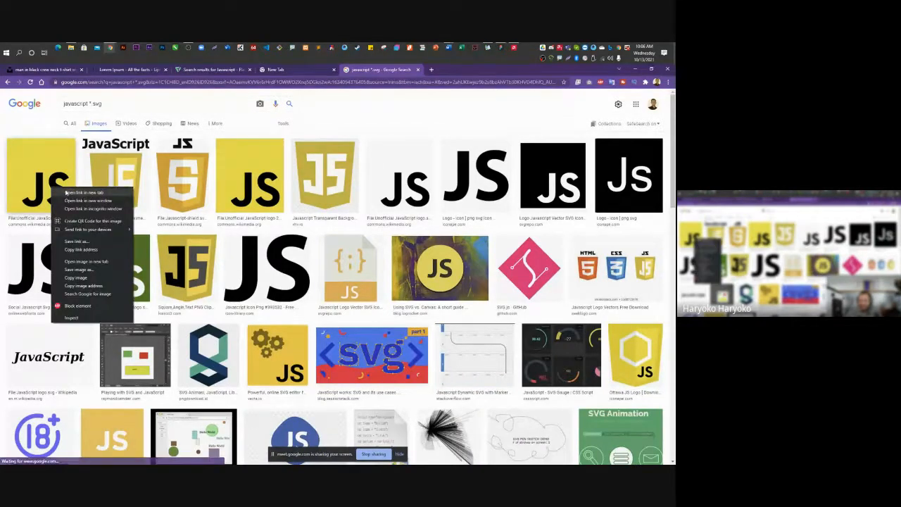
pyautogui.click(81, 193)
pyautogui.click(465, 70)
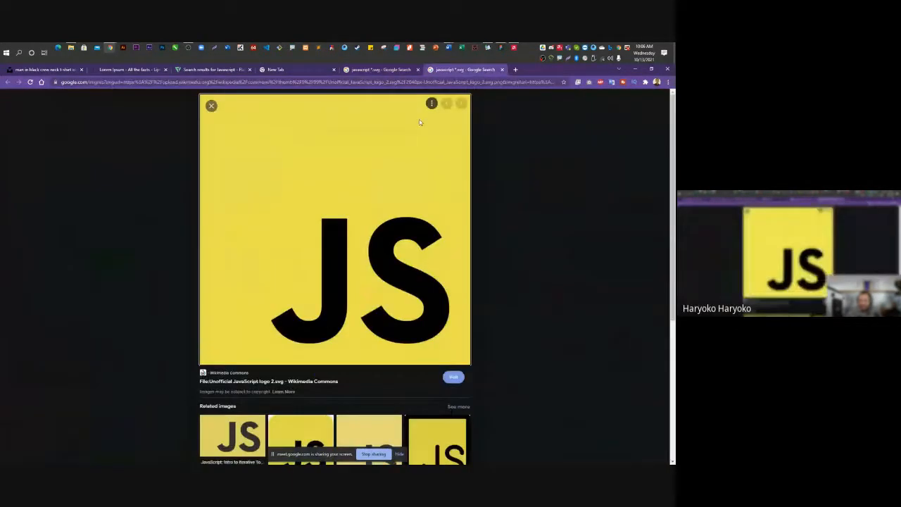
pyautogui.rightClick(401, 191)
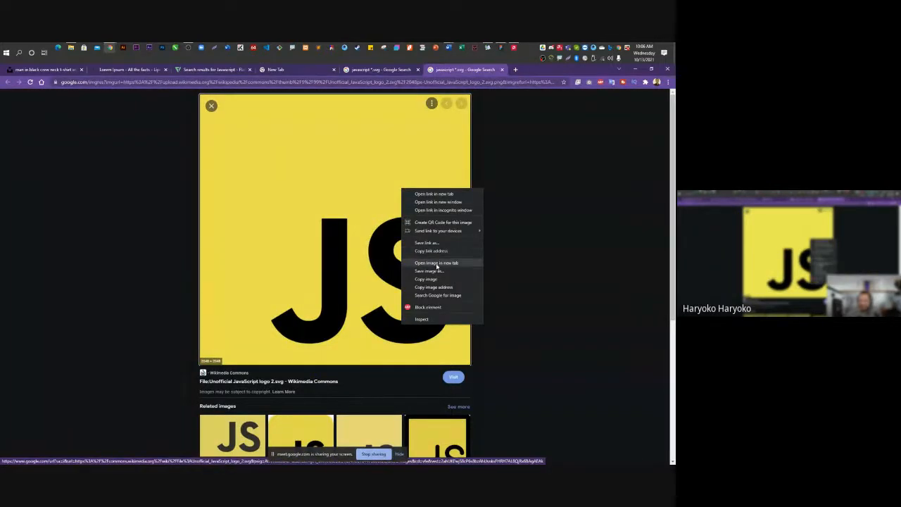
pyautogui.click(436, 263)
pyautogui.hotkey('ctrl', 'Tab')
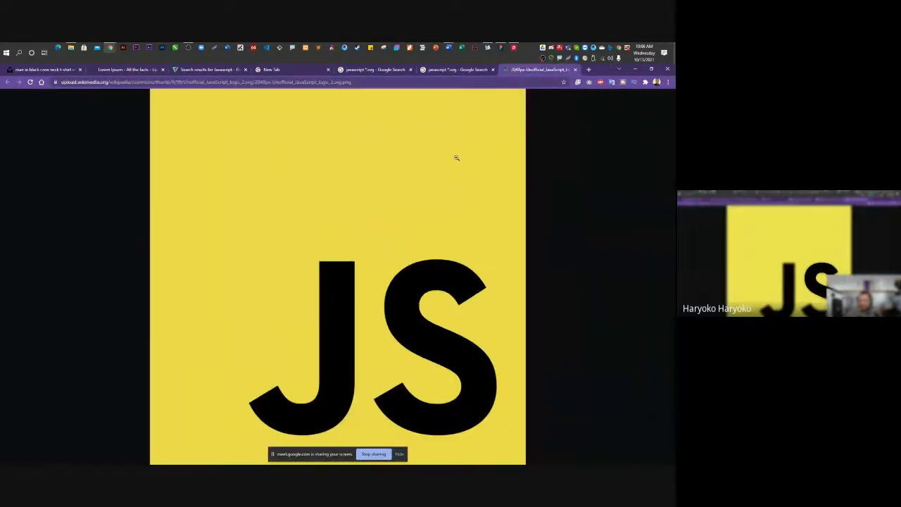
# Try to save the full-size JavaScript logo image, cancel the save, and close both logo tabs.
pyautogui.click(403, 199)
pyautogui.rightClick(403, 199)
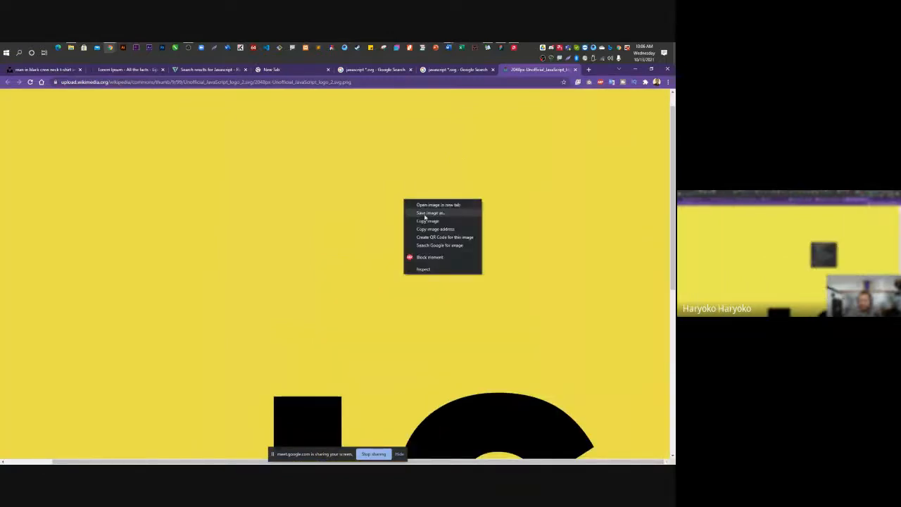
pyautogui.click(429, 213)
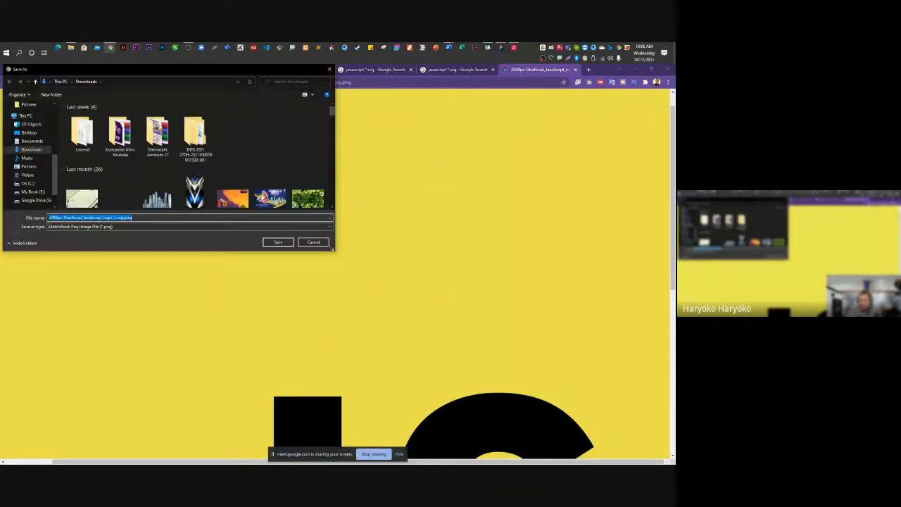
pyautogui.click(313, 242)
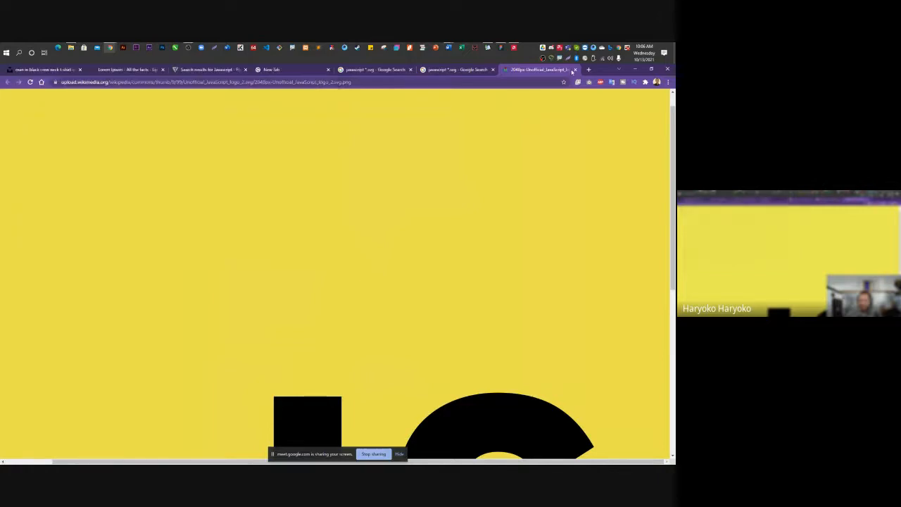
pyautogui.click(574, 70)
pyautogui.click(492, 69)
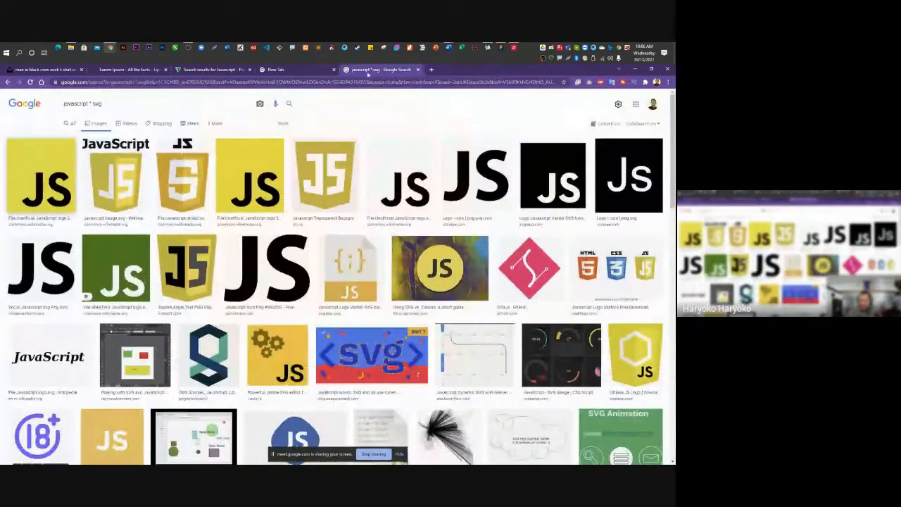
# Return to the Flaticon results, check the download options of the round yellow JS icon, and dismiss them.
pyautogui.click(296, 69)
pyautogui.click(212, 70)
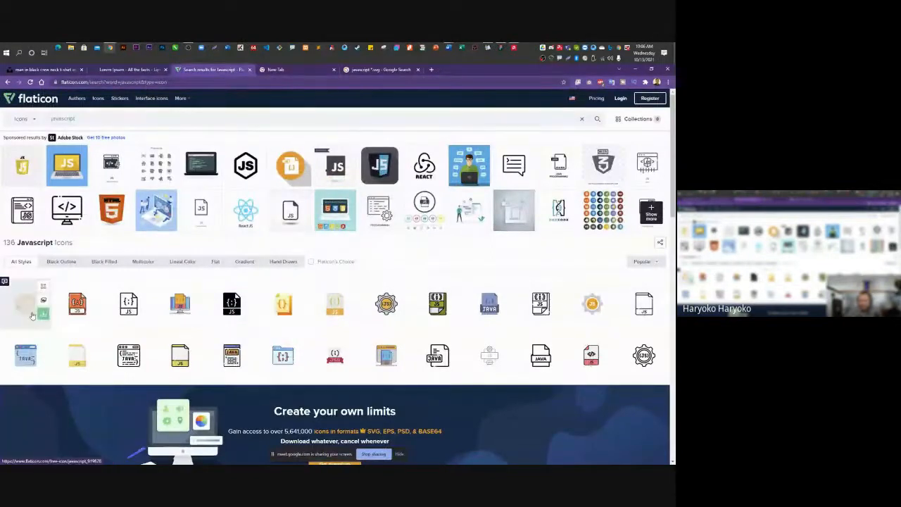
pyautogui.click(43, 314)
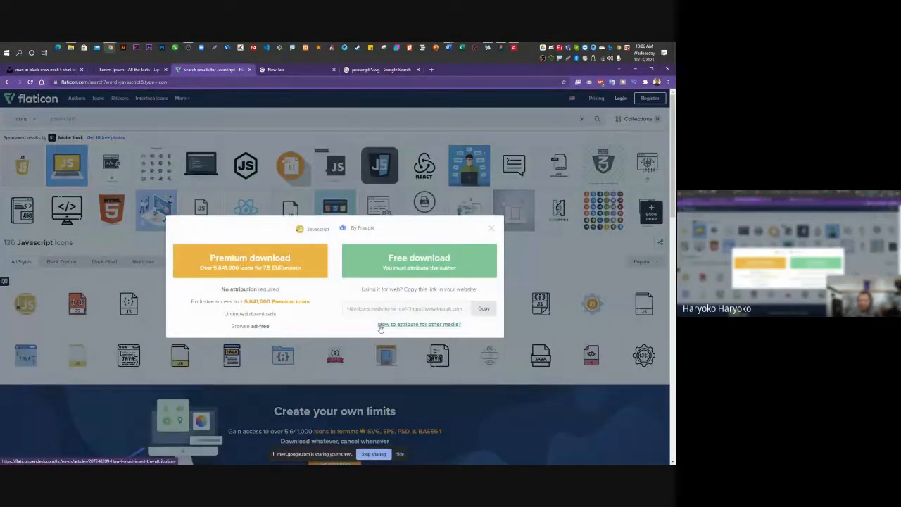
pyautogui.click(491, 227)
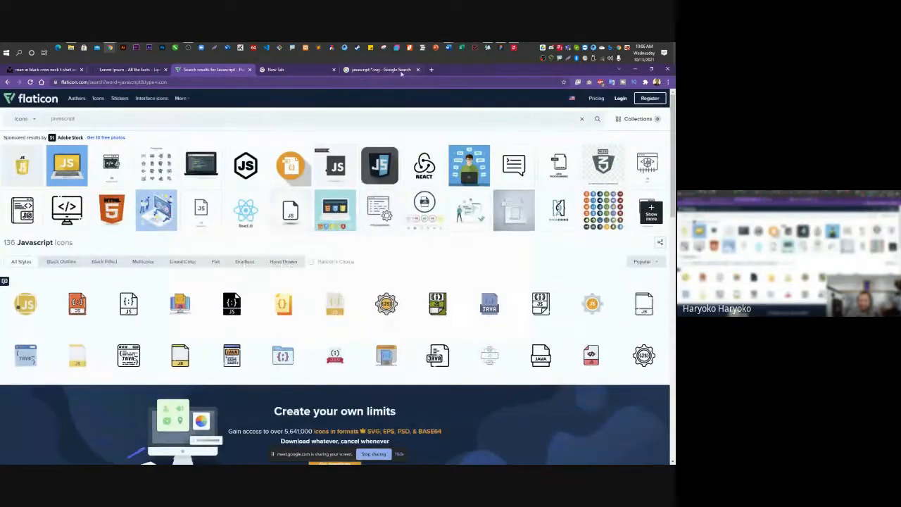
# Search the web for "feather icon" and open the Feather open source icons website.
pyautogui.click(401, 71)
pyautogui.write('fe')
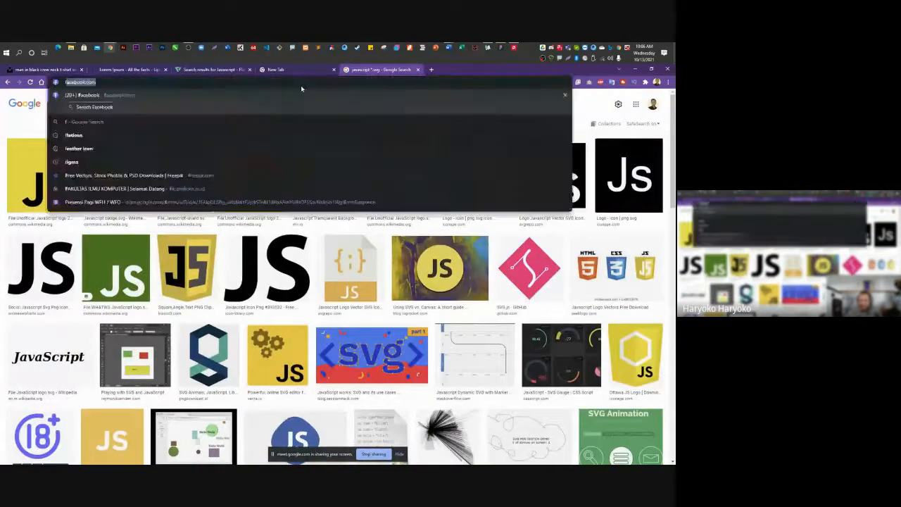
pyautogui.press('Down')
pyautogui.press('Down')
pyautogui.press('Return')
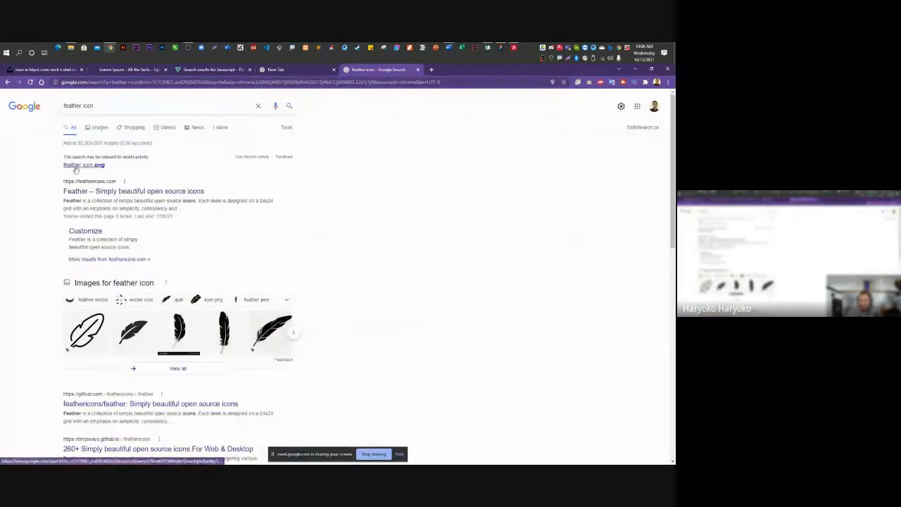
pyautogui.click(85, 191)
# Search the Feather icons for "design" and download the figma icon as an SVG.
pyautogui.click(249, 208)
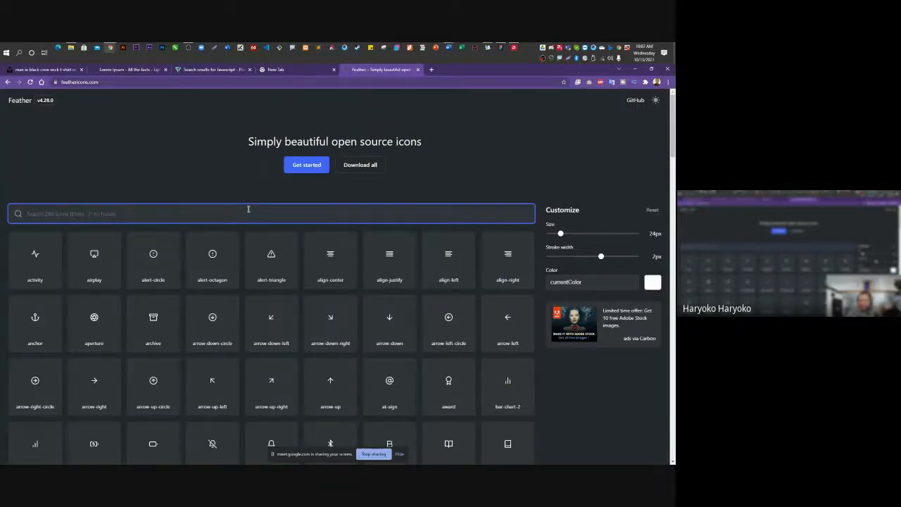
pyautogui.write('design')
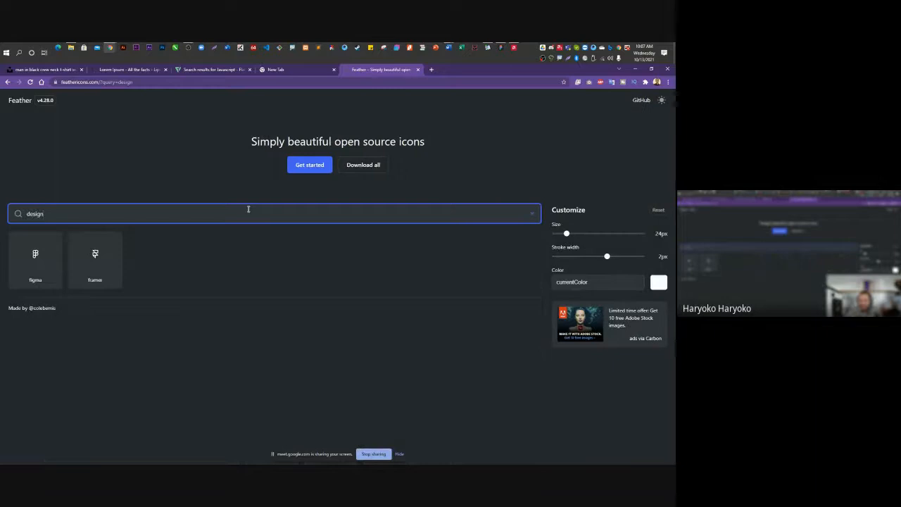
pyautogui.click(45, 271)
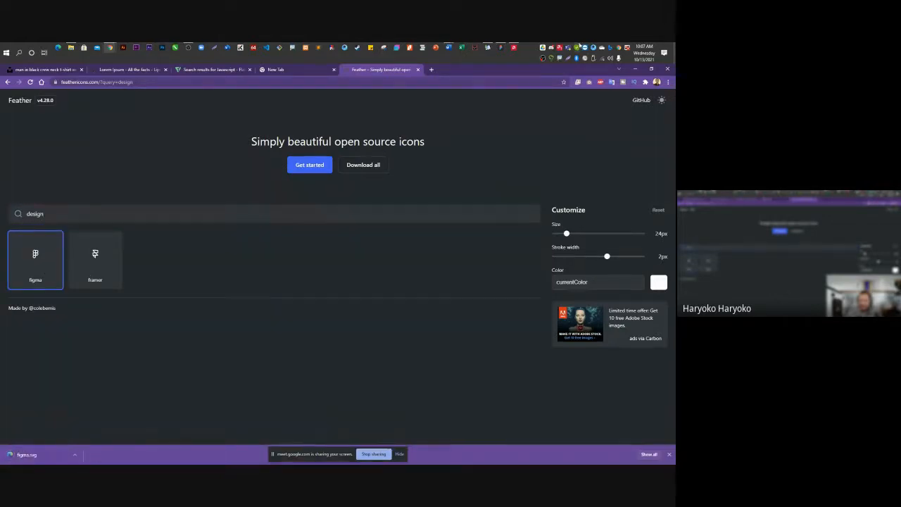
# Search the Feather icons for "adobe xd".
pyautogui.doubleClick(100, 214)
pyautogui.write('adobe i')
pyautogui.press('BackSpace')
pyautogui.write('xd')
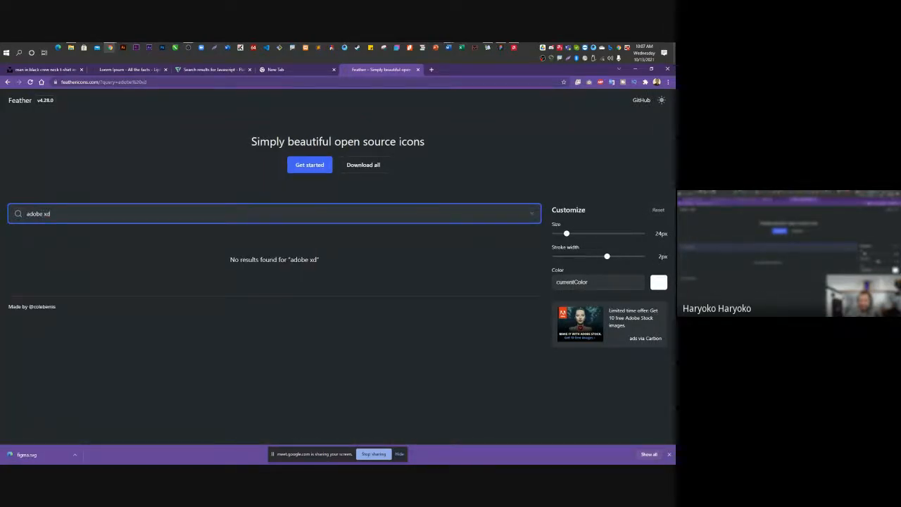
# Clear the icon search and download the camera icon as an SVG from the full icon list.
pyautogui.moveTo(49, 213); pyautogui.dragTo(19, 217)
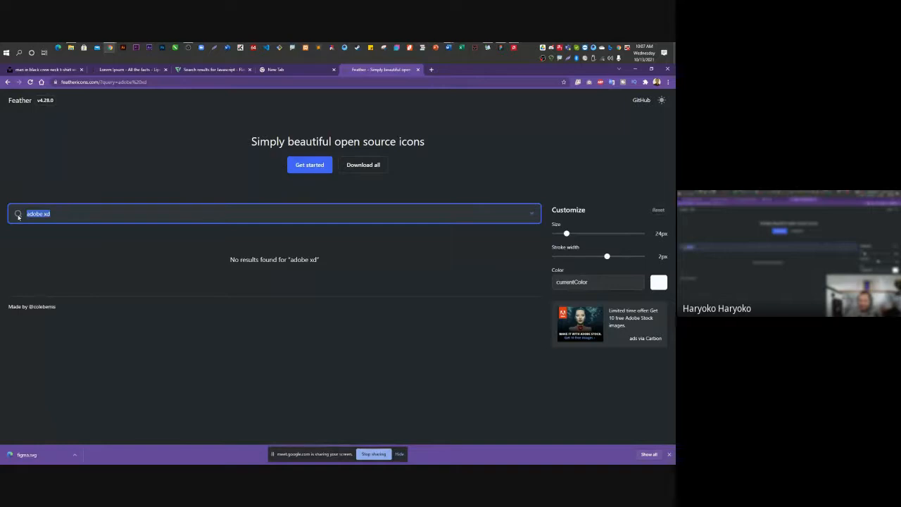
pyautogui.press('BackSpace')
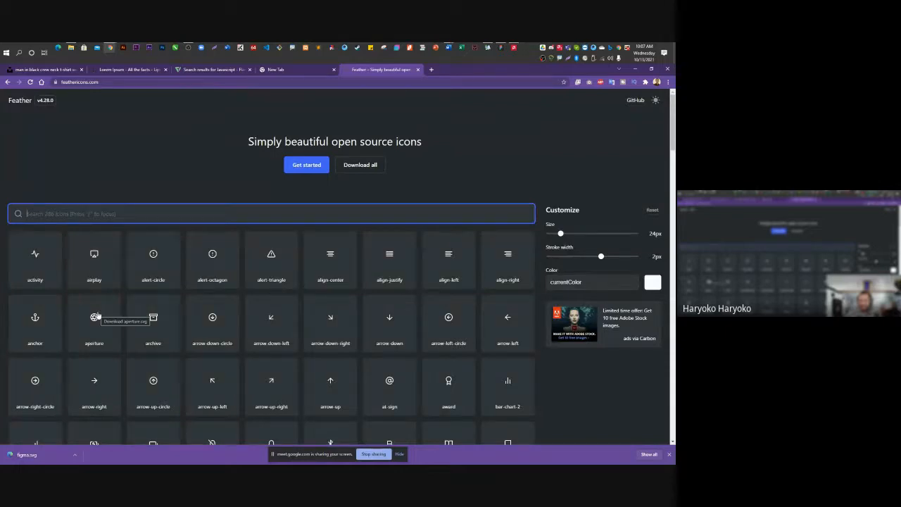
pyautogui.scroll(-4, 216, 311)
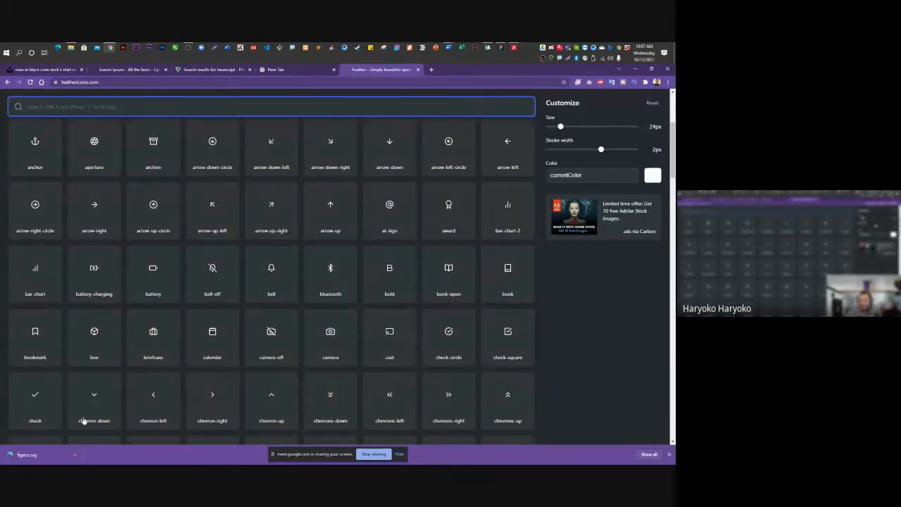
pyautogui.click(328, 354)
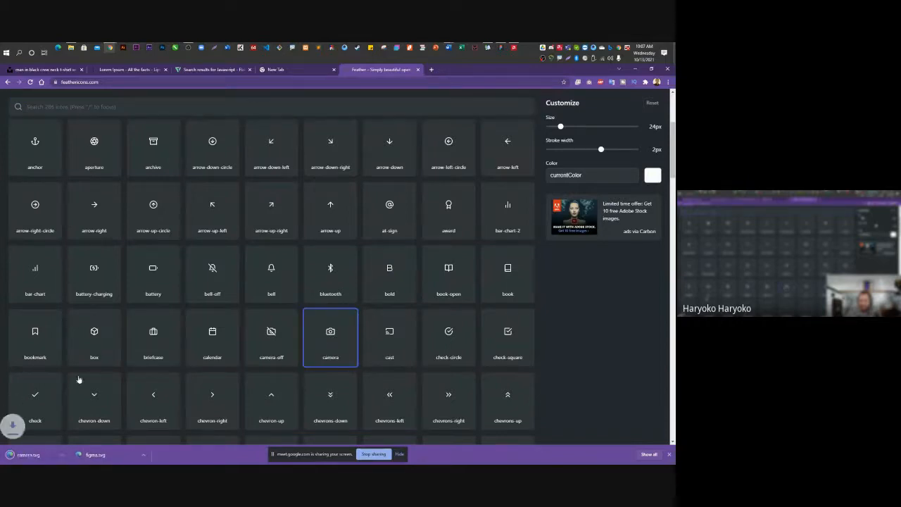
# Locate the downloaded SVG files, switch to the Figma design, place the figma icon on the Skills card and bring its layer to the top.
pyautogui.click(76, 455)
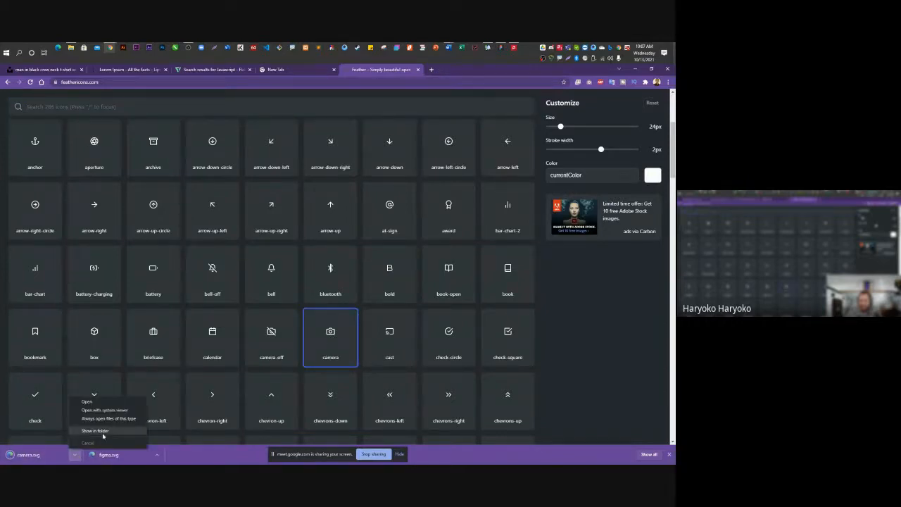
pyautogui.click(105, 427)
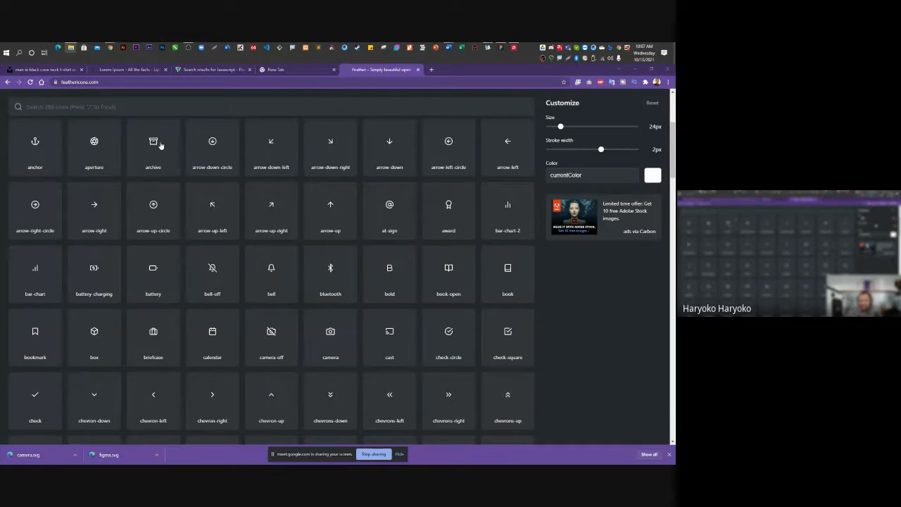
pyautogui.click(633, 70)
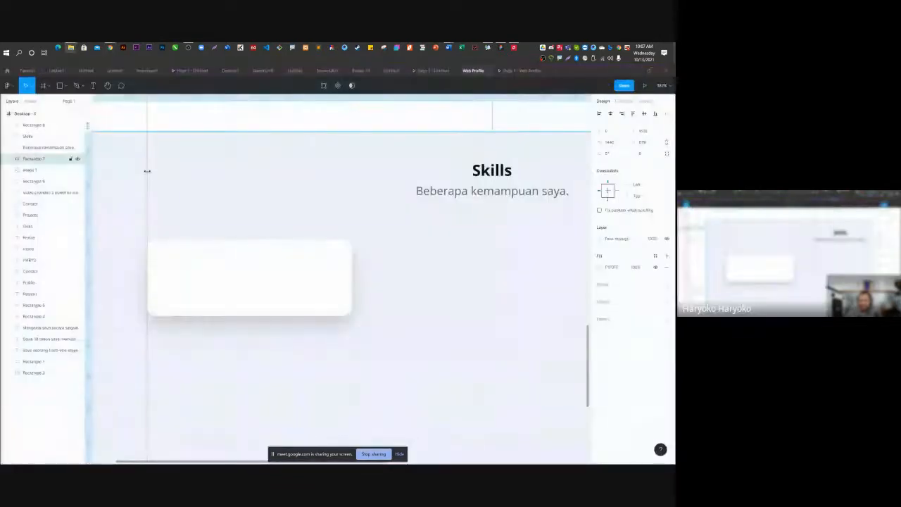
pyautogui.moveTo(38, 241); pyautogui.dragTo(179, 248)
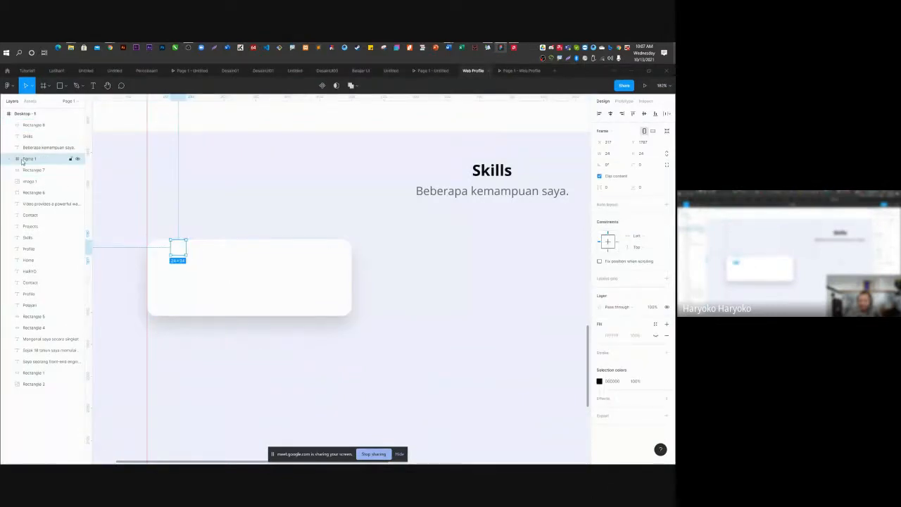
pyautogui.moveTo(21, 161); pyautogui.dragTo(25, 120)
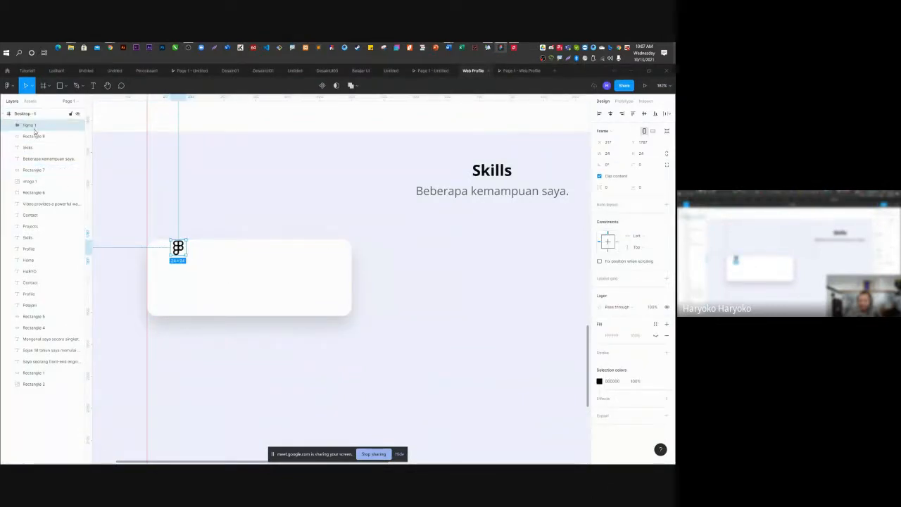
# Enlarge the figma icon to 54 × 54 and position it near the card's left edge, about vertically centred.
pyautogui.moveTo(178, 247); pyautogui.dragTo(180, 275)
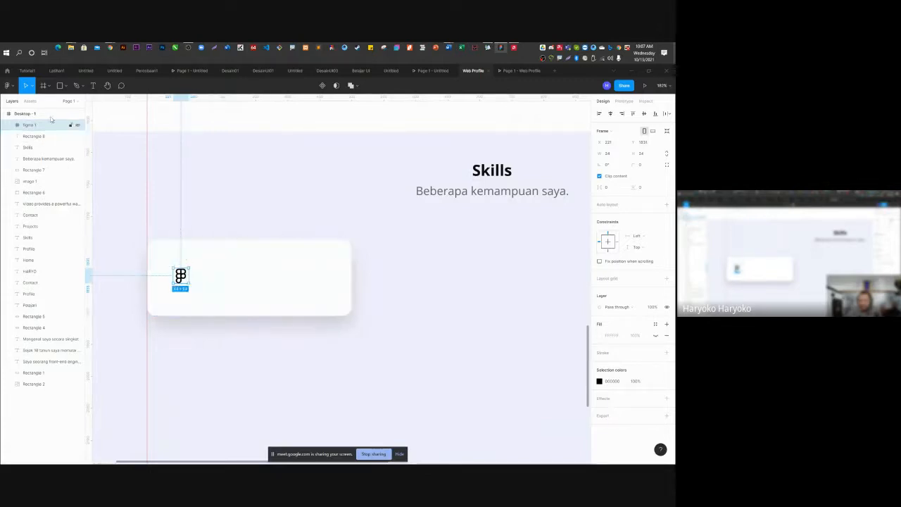
pyautogui.moveTo(186, 264); pyautogui.dragTo(209, 248)
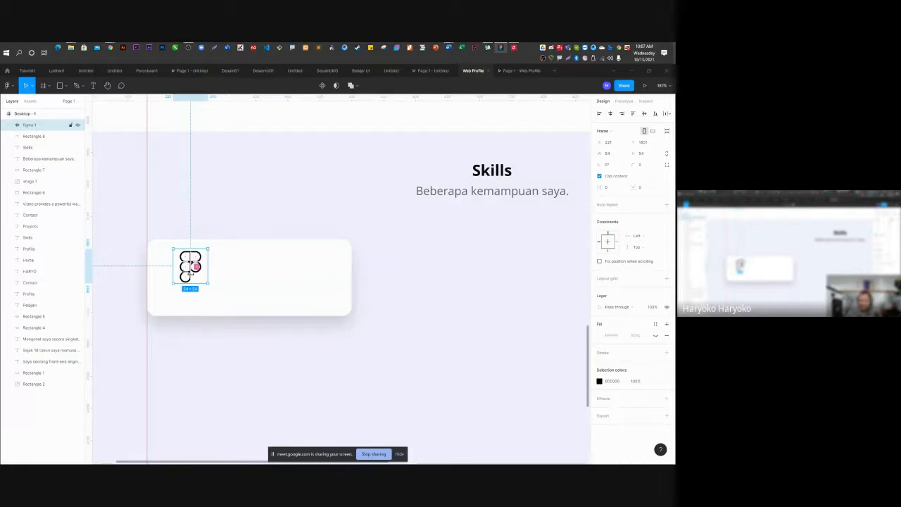
pyautogui.moveTo(197, 279); pyautogui.dragTo(191, 284)
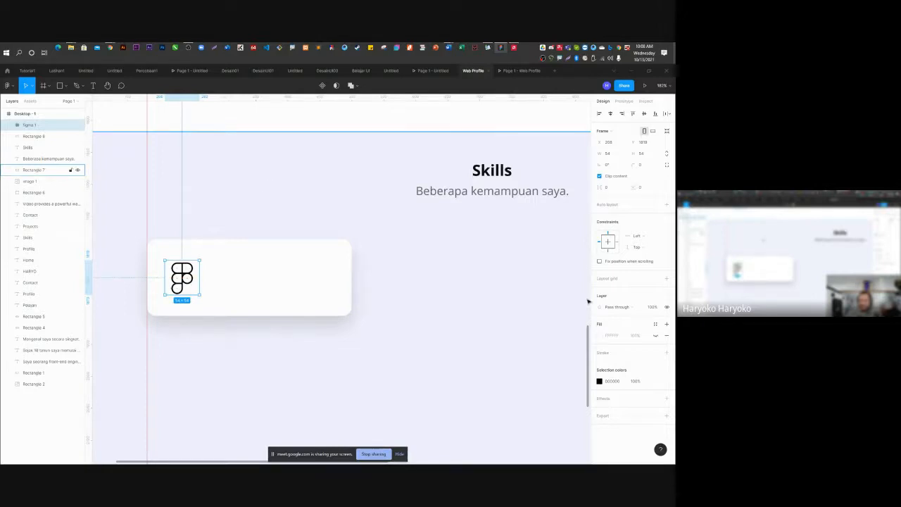
# Try the Hero Gradient colour style as the figma icon frame's fill.
pyautogui.click(656, 325)
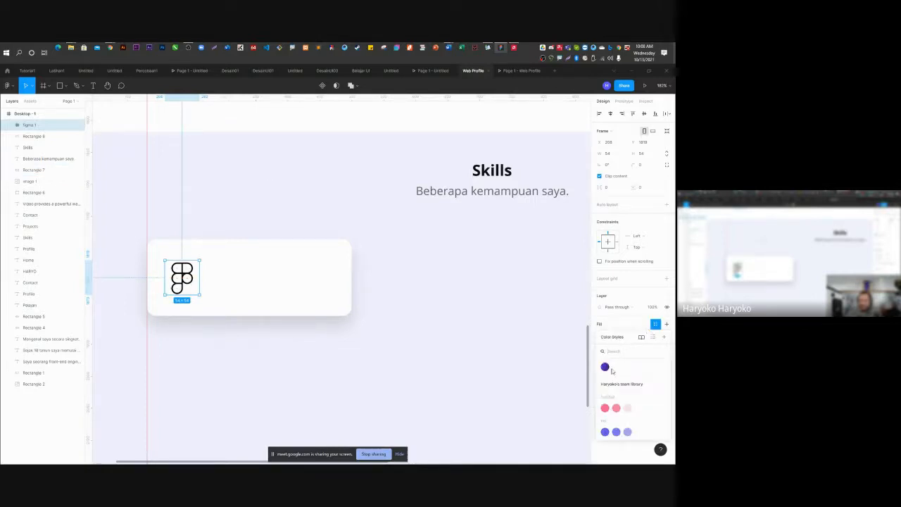
pyautogui.click(605, 367)
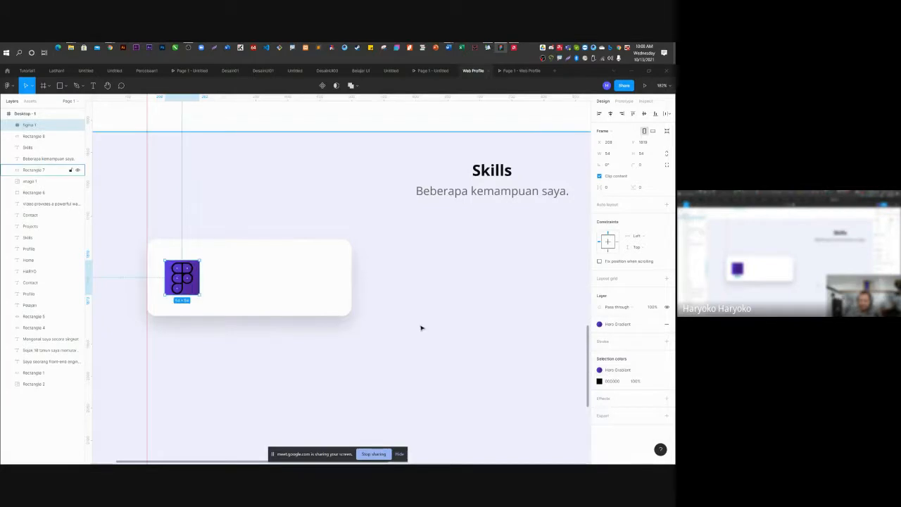
pyautogui.click(199, 308)
pyautogui.scroll(5, 193, 303)
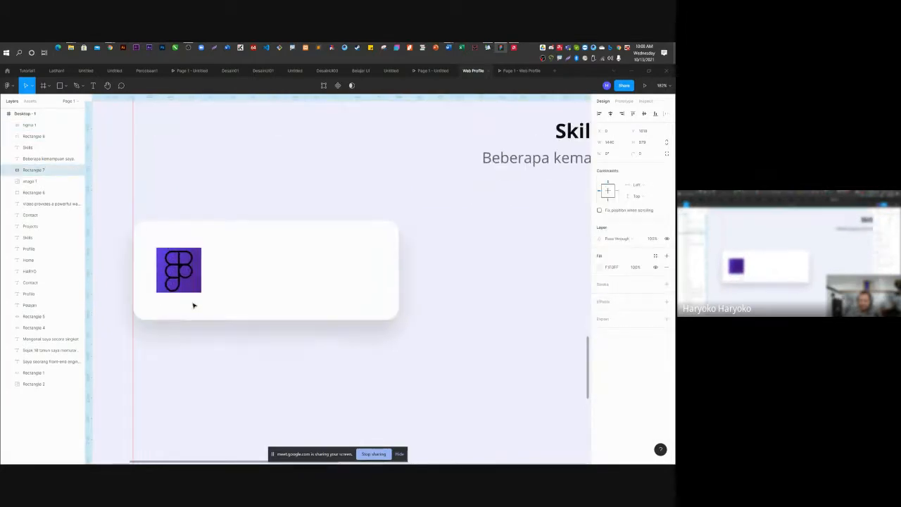
pyautogui.click(164, 255)
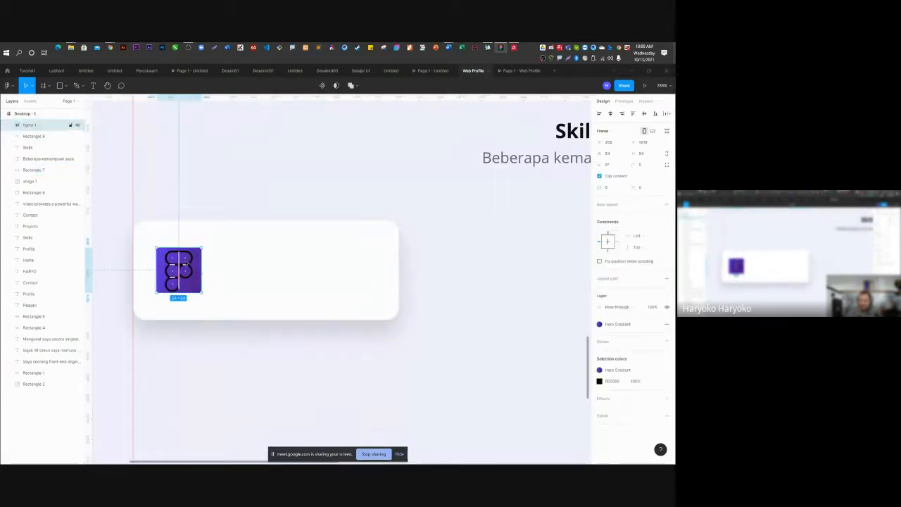
pyautogui.hotkey('ctrl', 'z')
pyautogui.click(255, 369)
pyautogui.click(183, 272)
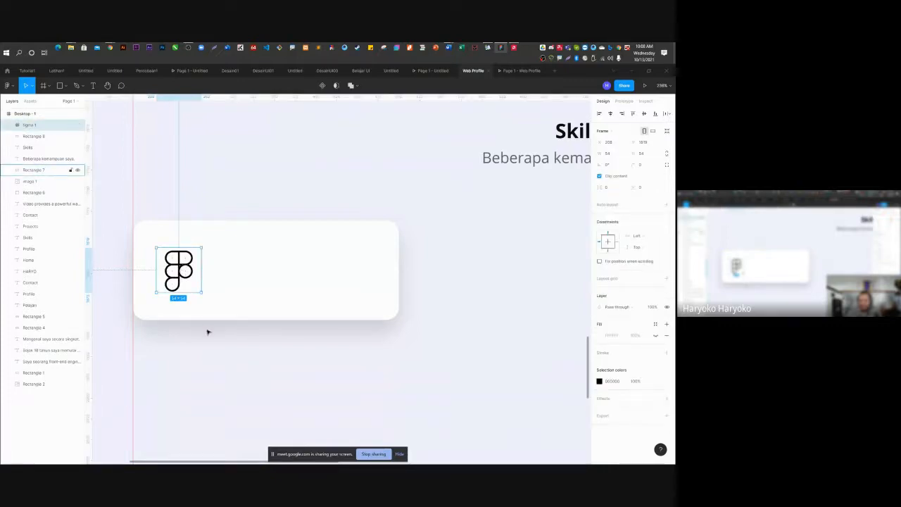
pyautogui.click(221, 370)
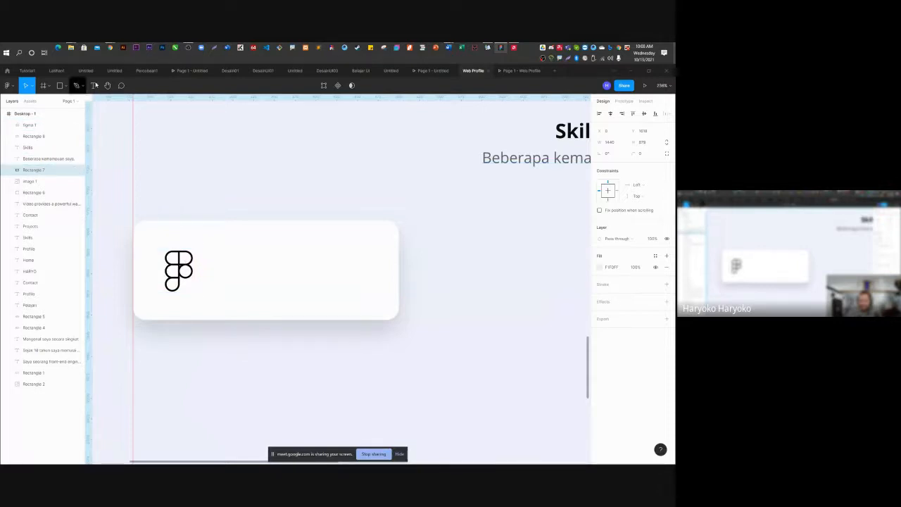
# Add a text reading "Figma" to the right of the icon on the Skills card.
pyautogui.click(92, 86)
pyautogui.click(233, 239)
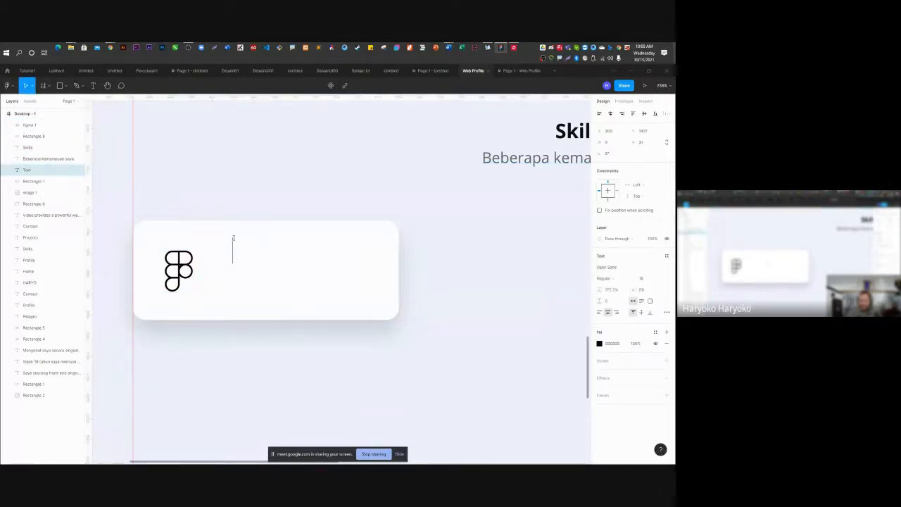
pyautogui.write('Figma')
pyautogui.hotkey('ctrl', 'a')
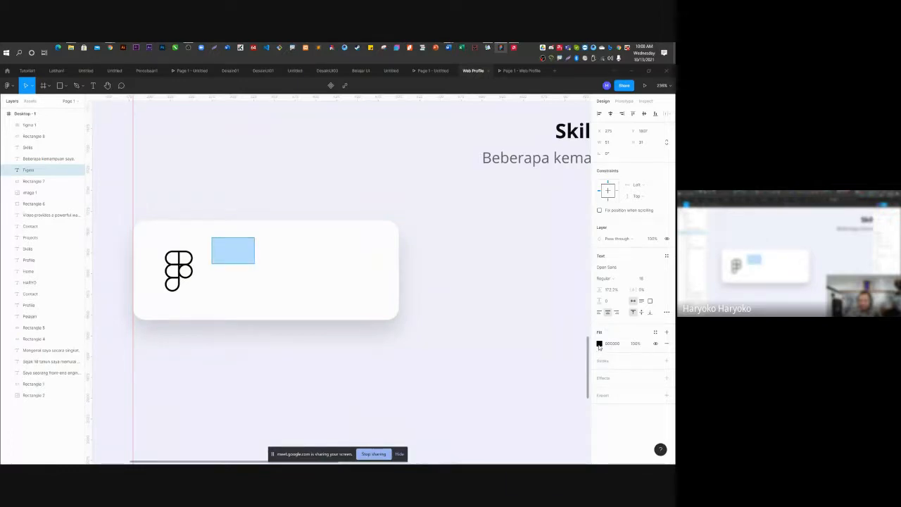
pyautogui.press('Escape')
pyautogui.doubleClick(235, 259)
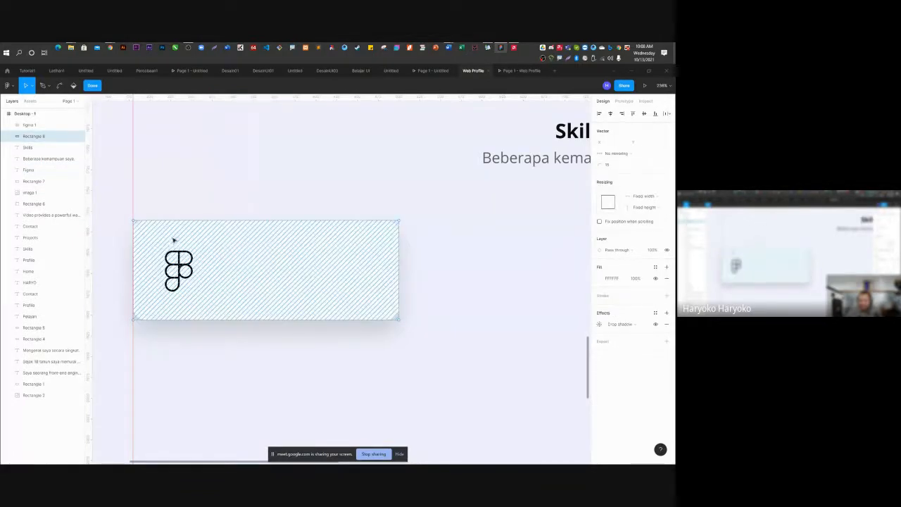
pyautogui.click(34, 127)
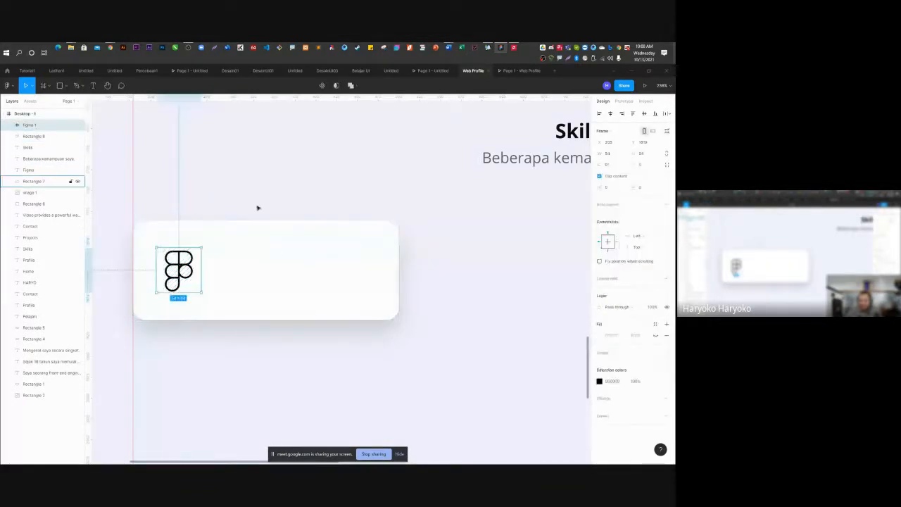
# Try entering extra characters in the hidden Figma text on the card.
pyautogui.click(256, 254)
pyautogui.press('t')
pyautogui.click(230, 249)
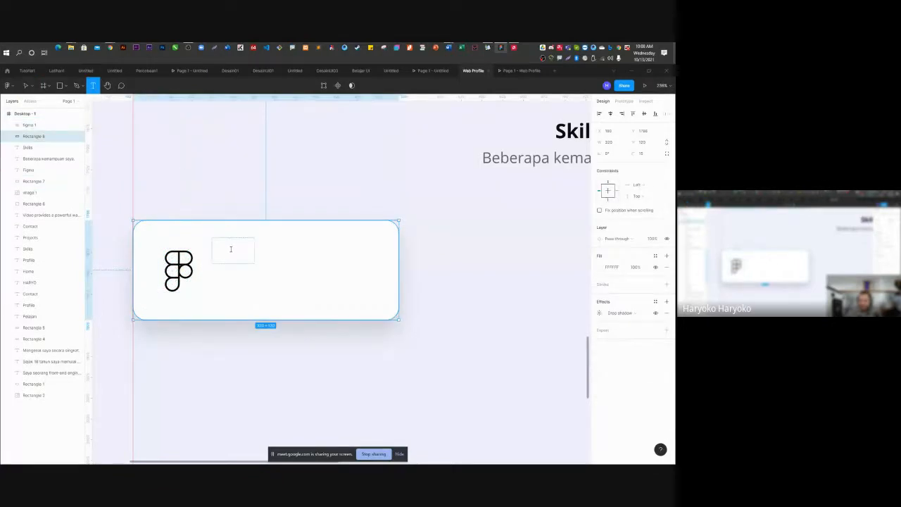
pyautogui.write('aaaaa')
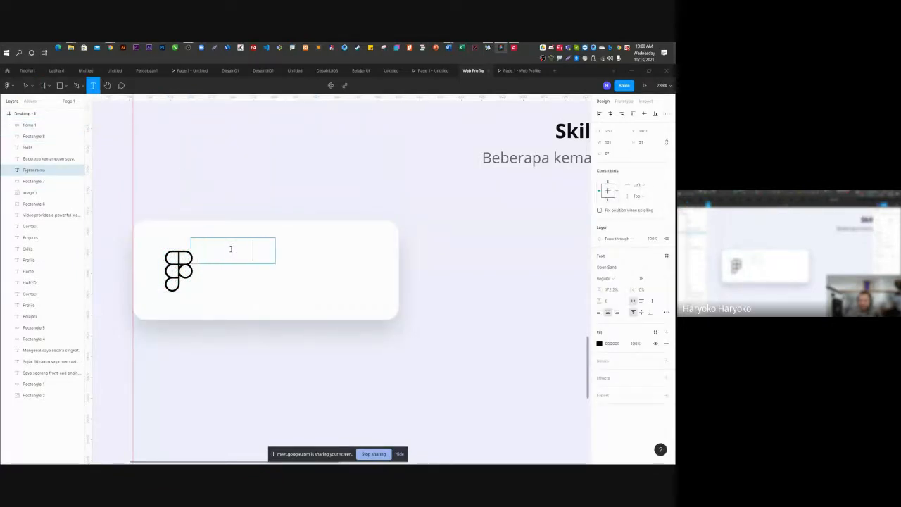
# Set the card text's colour to 040404 and move its layer to the top of the layer stack.
pyautogui.hotkey('ctrl', 'a')
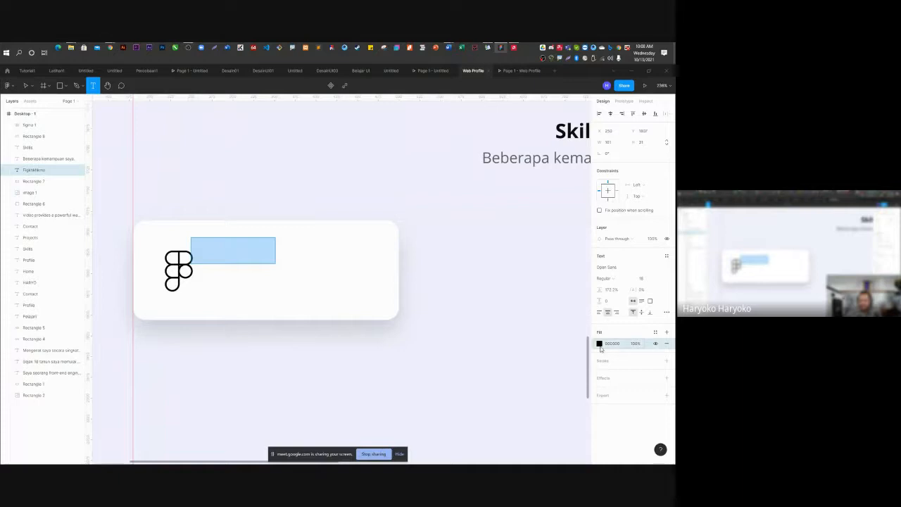
pyautogui.click(599, 344)
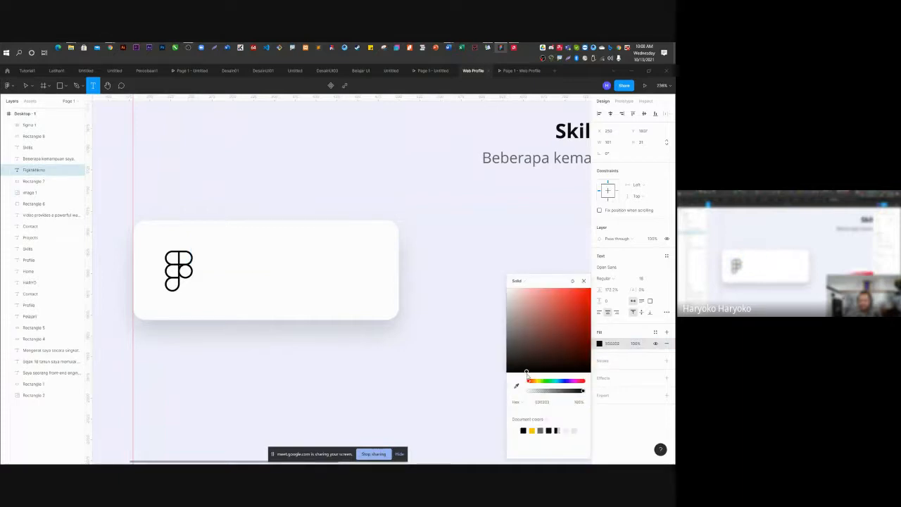
pyautogui.moveTo(525, 373); pyautogui.dragTo(507, 371)
pyautogui.moveTo(42, 172); pyautogui.dragTo(42, 123)
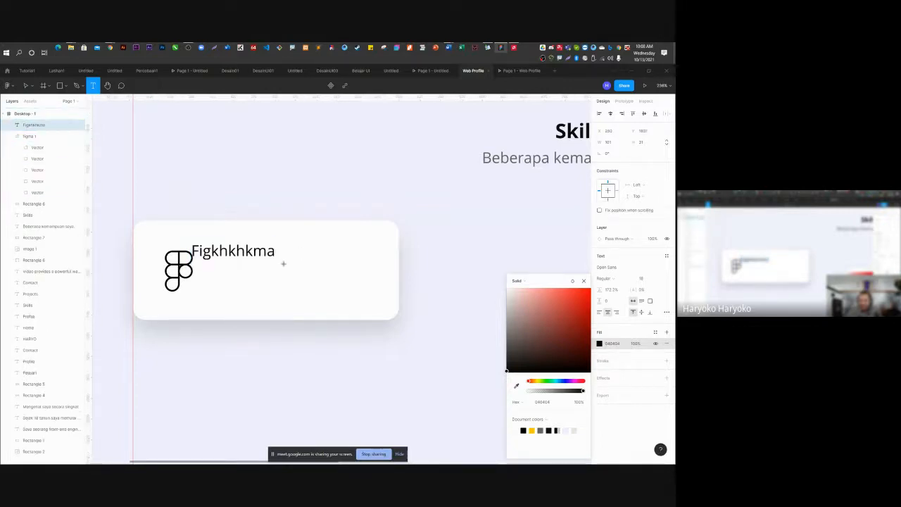
pyautogui.click(10, 137)
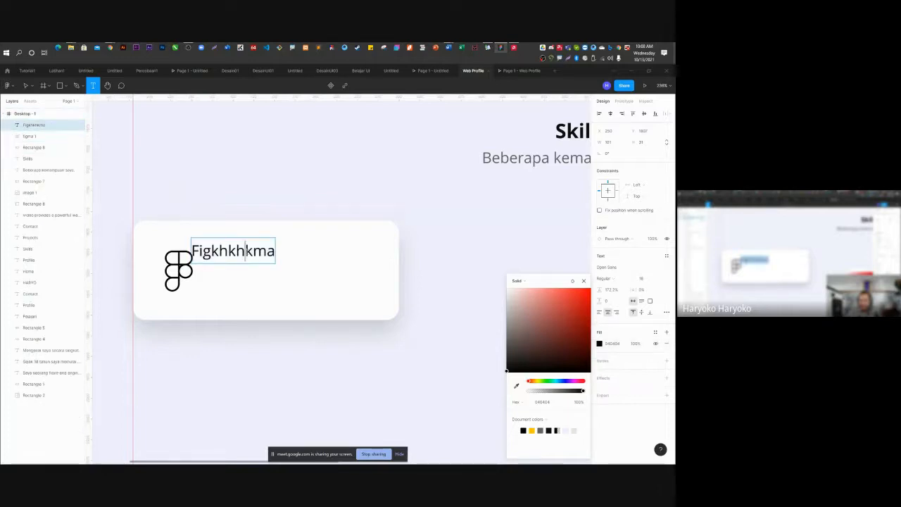
# Replace the garbled card text with "Figma" and return to the Move tool.
pyautogui.write('Fogm')
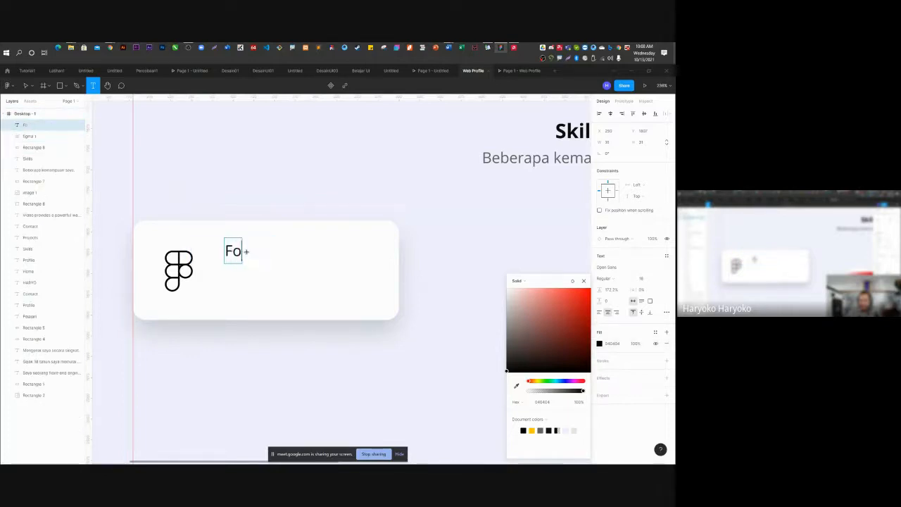
pyautogui.press('BackSpace')
pyautogui.press('BackSpace')
pyautogui.press('BackSpace')
pyautogui.write('igma')
pyautogui.click(267, 211)
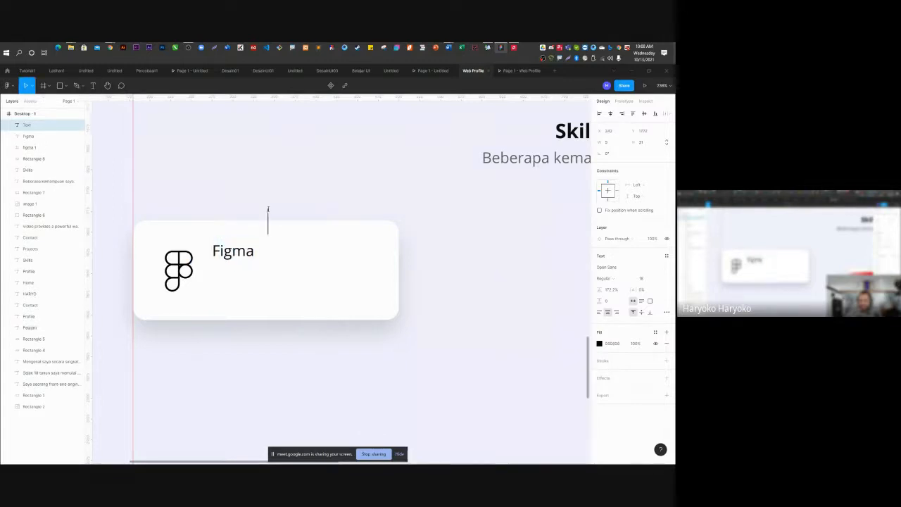
pyautogui.click(76, 85)
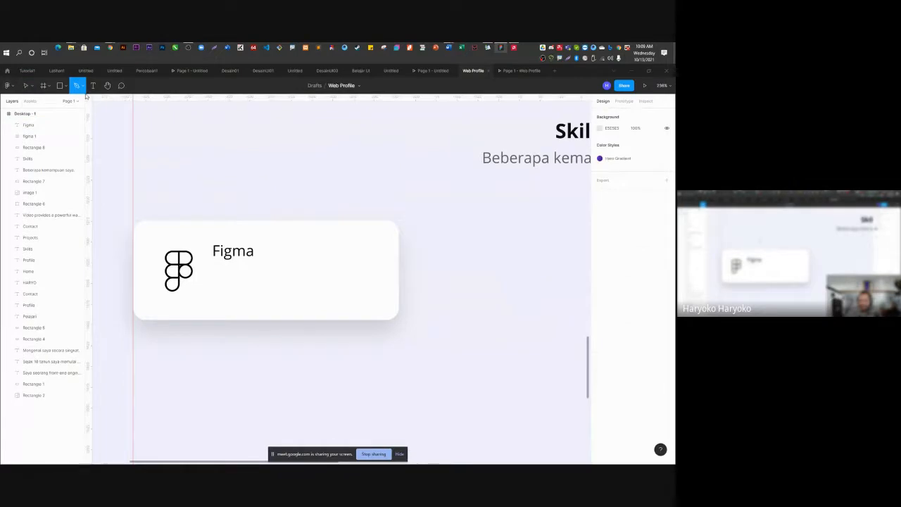
pyautogui.click(25, 86)
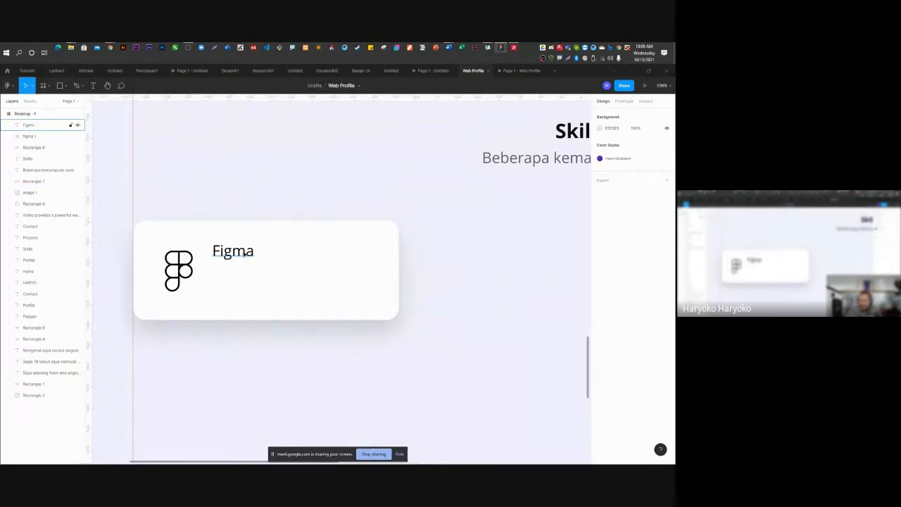
# Set the Figma label's font weight to Bold.
pyautogui.click(242, 254)
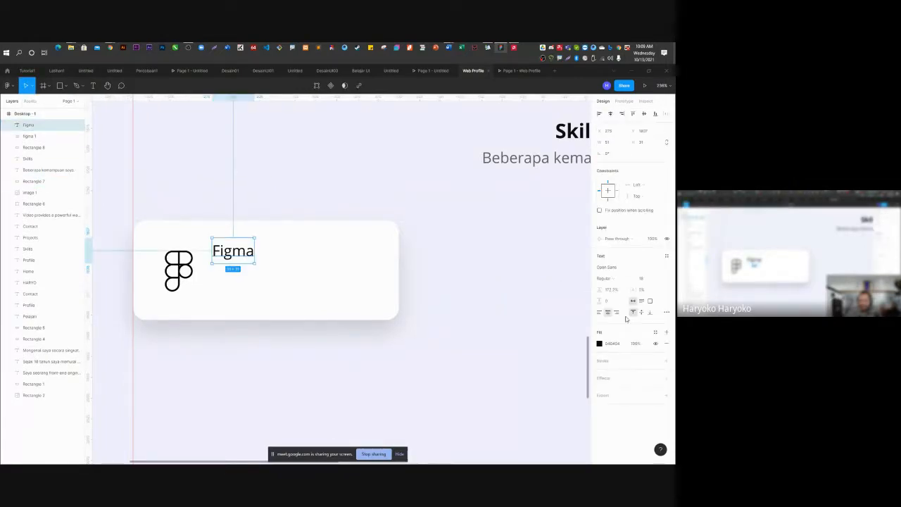
pyautogui.click(619, 282)
pyautogui.click(618, 294)
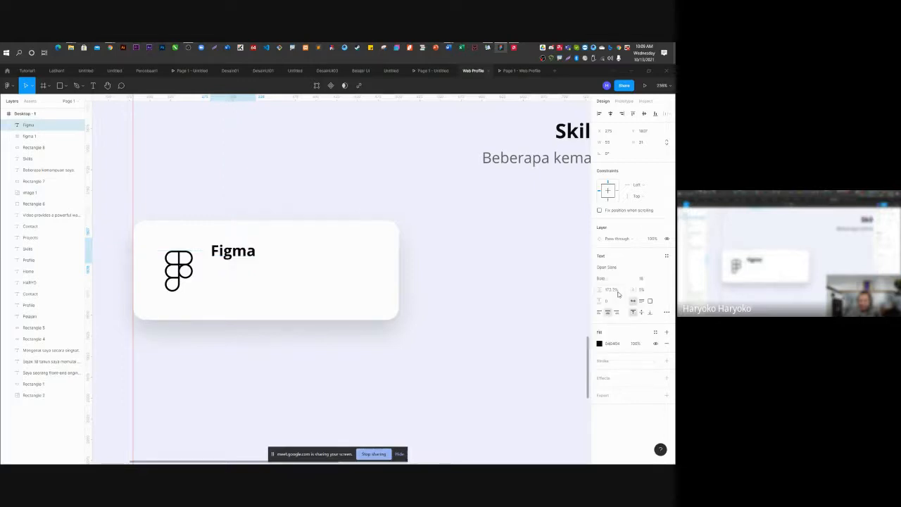
# Position the Figma label beside the icon, duplicate it directly below and change the copy's text to "Advanced".
pyautogui.moveTo(235, 257); pyautogui.dragTo(243, 279)
pyautogui.doubleClick(242, 278)
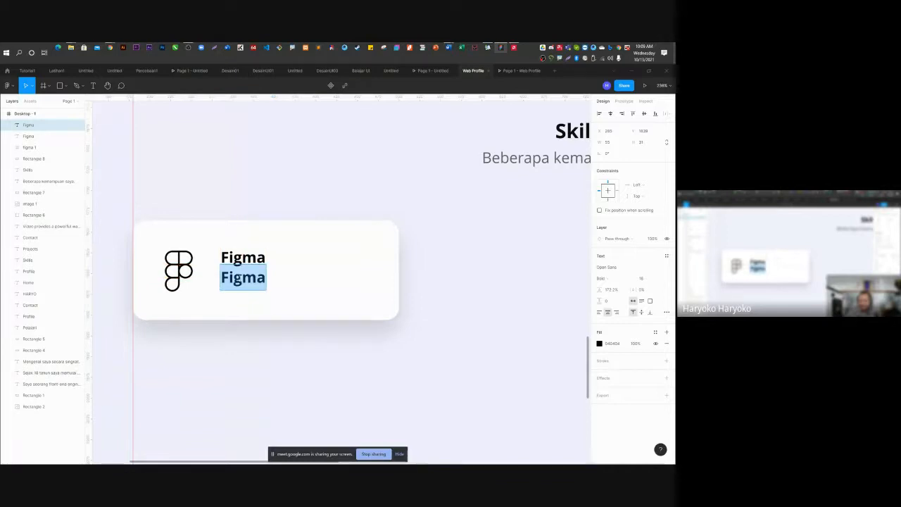
pyautogui.write('Adva')
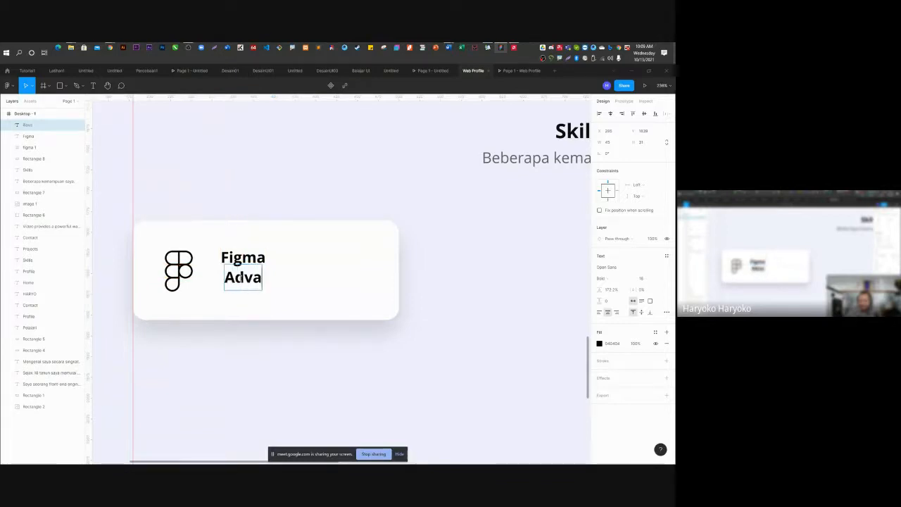
pyautogui.write('nced')
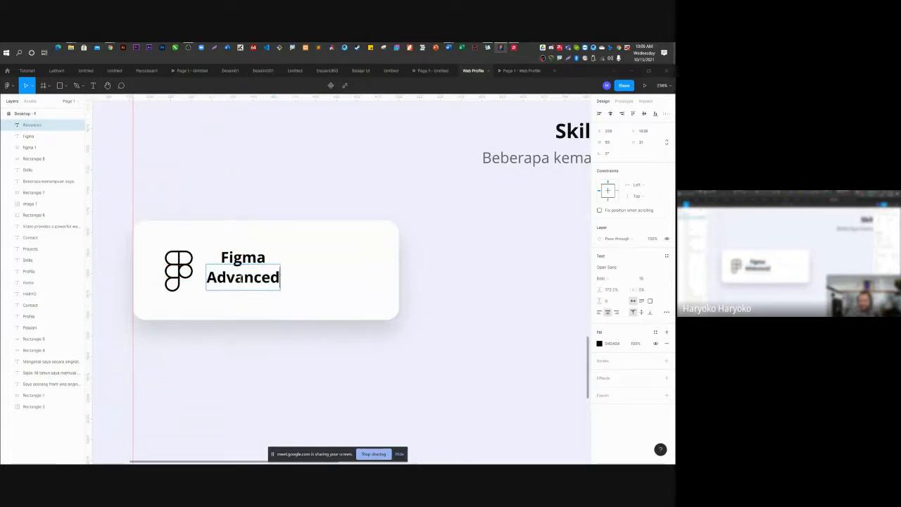
pyautogui.press('Escape')
# Left-align the Advanced text and change its fill to a medium grey.
pyautogui.click(599, 313)
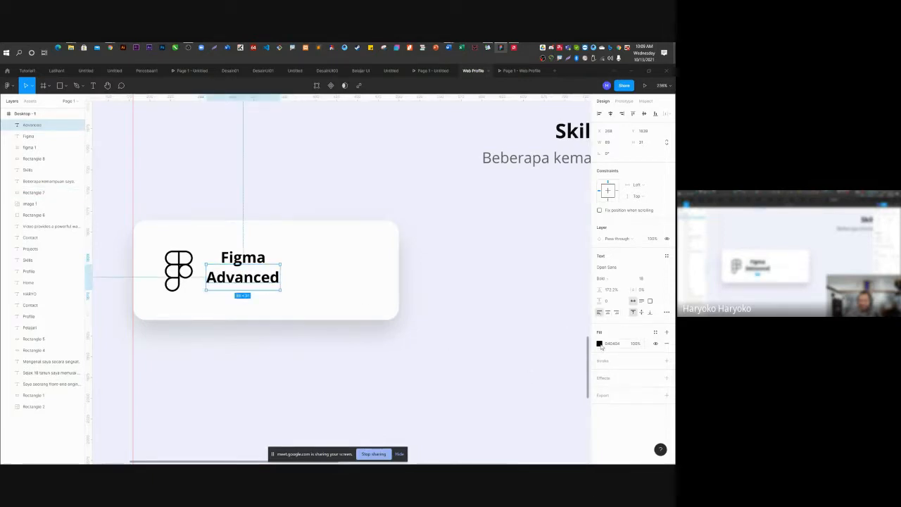
pyautogui.click(599, 342)
pyautogui.click(514, 311)
pyautogui.moveTo(514, 311); pyautogui.dragTo(507, 328)
pyautogui.click(455, 317)
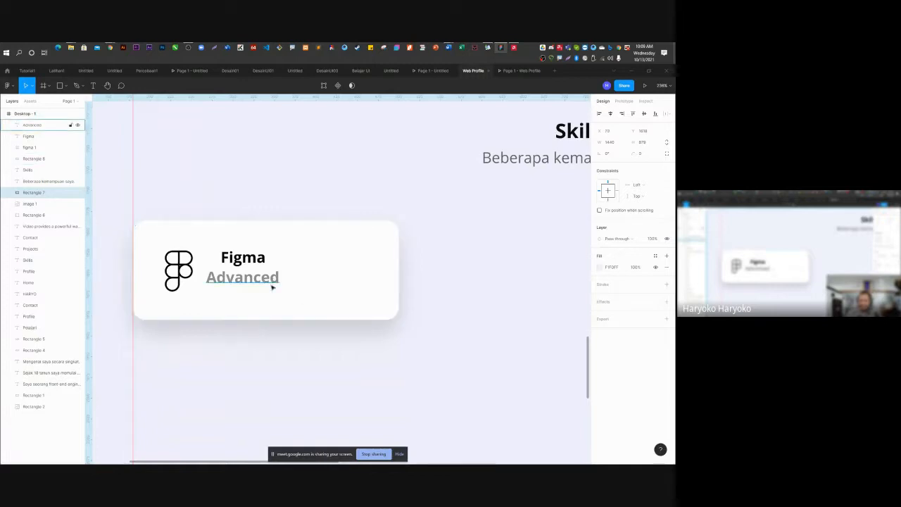
# Move the Advanced text sideways so its left edge lines up with the Figma label above it.
pyautogui.click(27, 159)
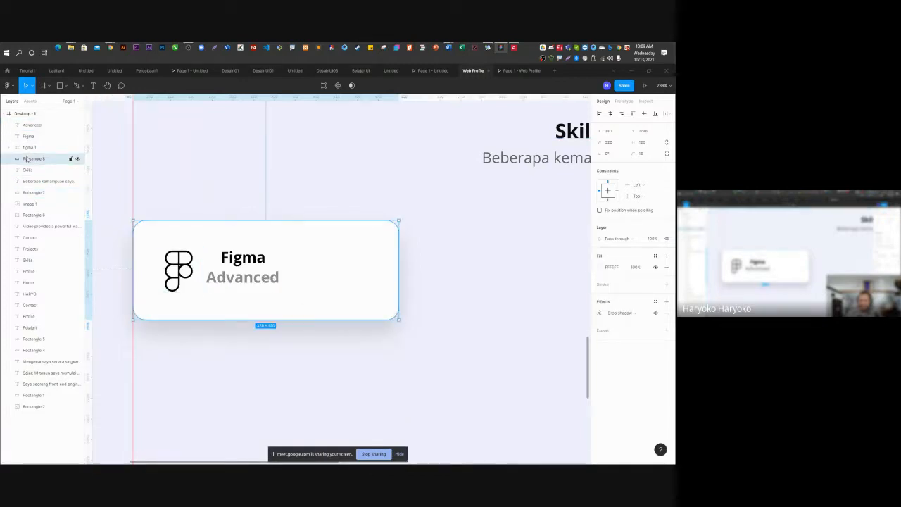
pyautogui.click(36, 126)
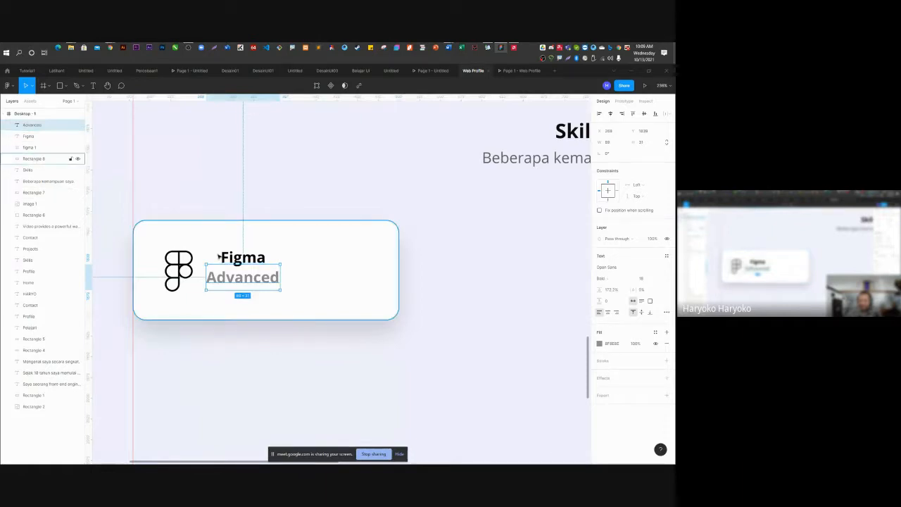
pyautogui.moveTo(216, 280); pyautogui.dragTo(231, 280)
pyautogui.click(298, 331)
pyautogui.hotkey('shift', '2')
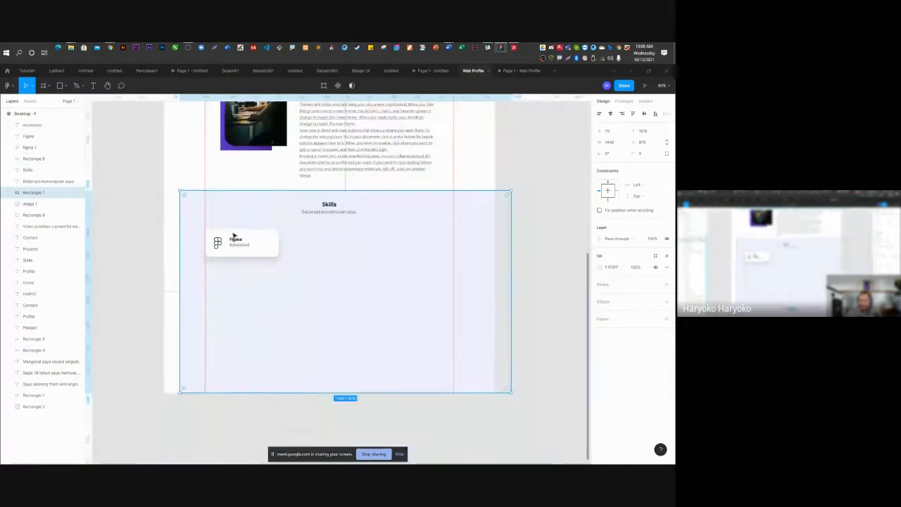
pyautogui.click(560, 197)
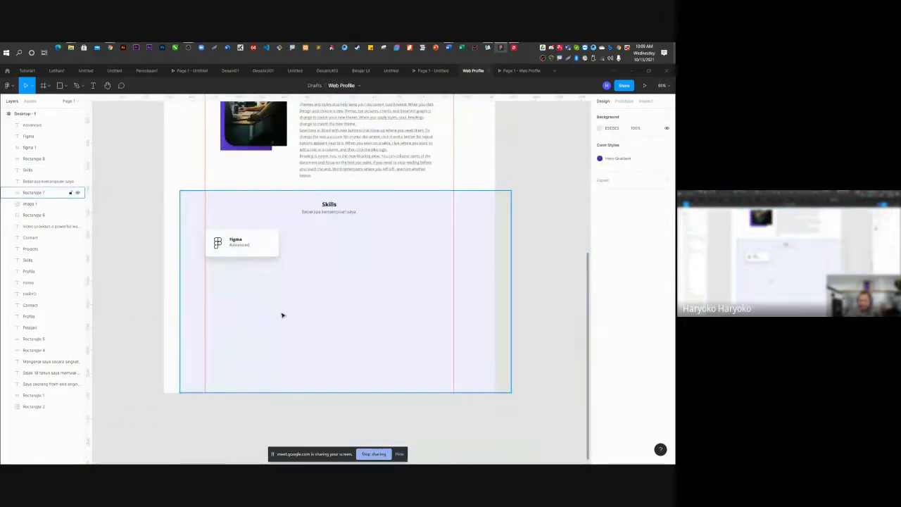
# Move the Figma and Advanced labels together closer to the icon, and group both labels with the icon.
pyautogui.scroll(5, 230, 265)
pyautogui.click(236, 235)
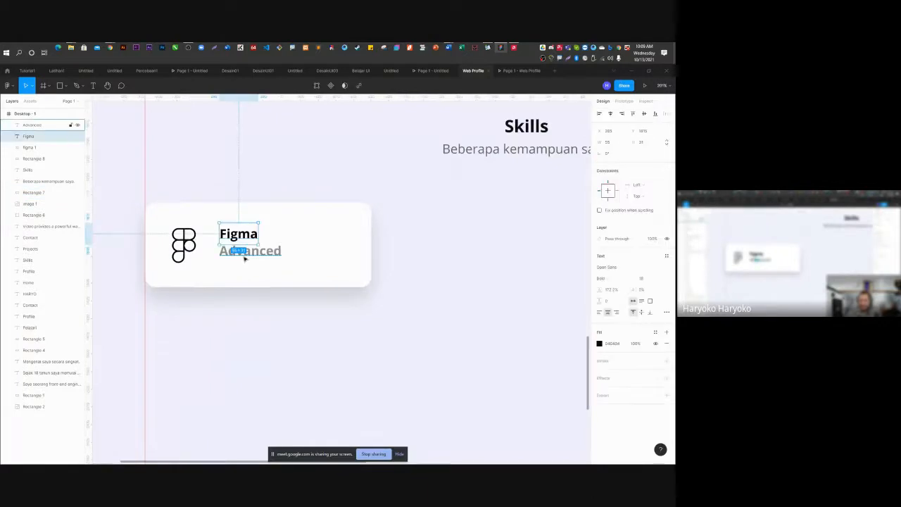
pyautogui.keyDown('shift'); pyautogui.click(239, 252); pyautogui.keyUp('shift')
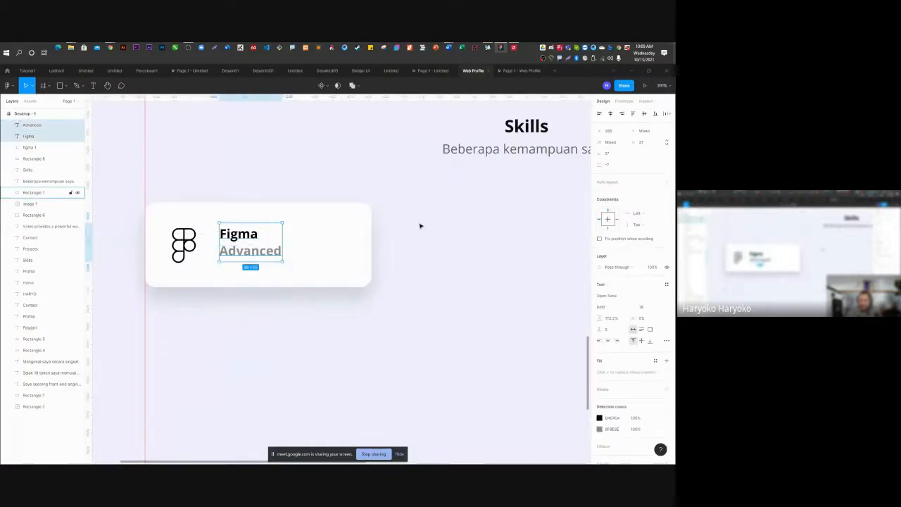
pyautogui.moveTo(238, 239); pyautogui.dragTo(226, 242)
pyautogui.keyDown('shift'); pyautogui.click(183, 241); pyautogui.keyUp('shift')
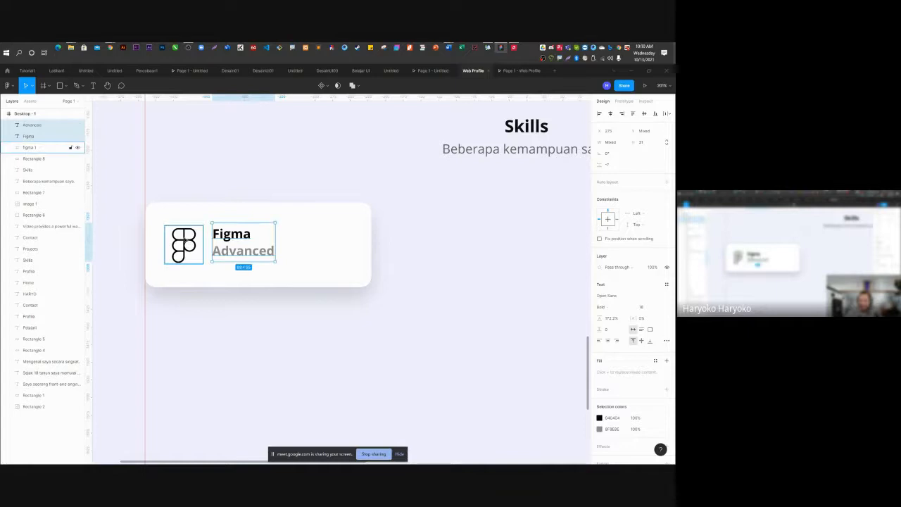
pyautogui.hotkey('ctrl', 'g')
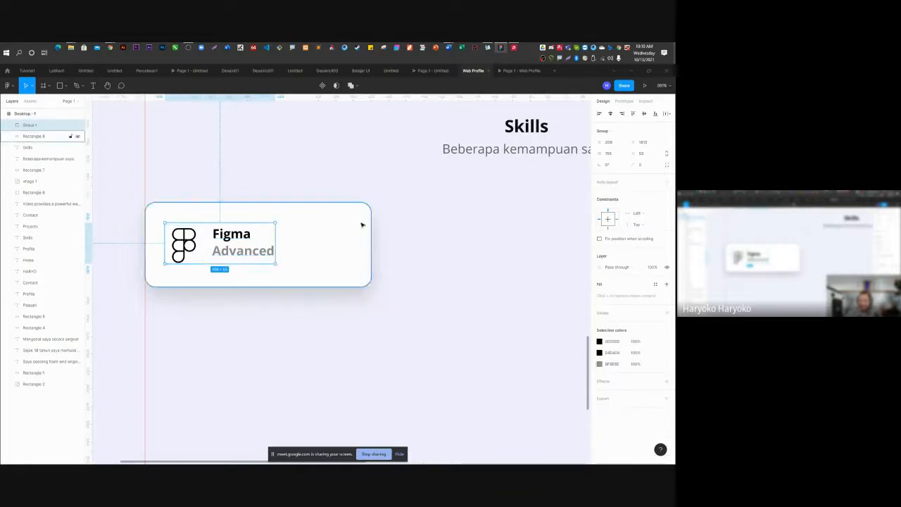
# Centre the icon-and-text group vertically on the white card.
pyautogui.click(644, 115)
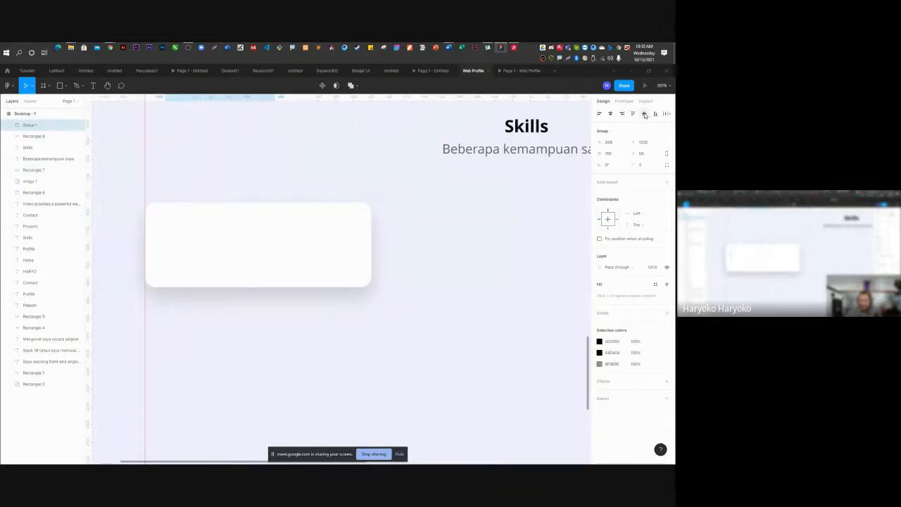
pyautogui.hotkey('ctrl', 'z')
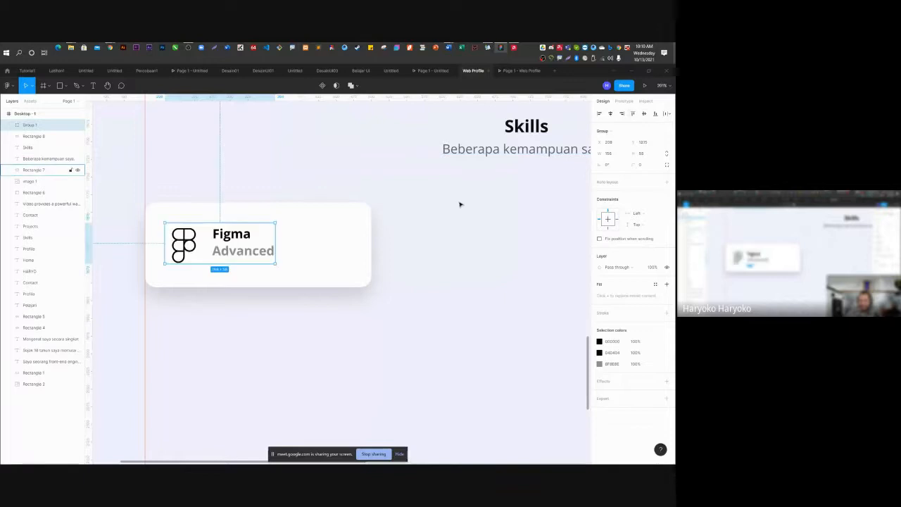
pyautogui.keyDown('shift'); pyautogui.click(362, 221); pyautogui.keyUp('shift')
pyautogui.click(643, 114)
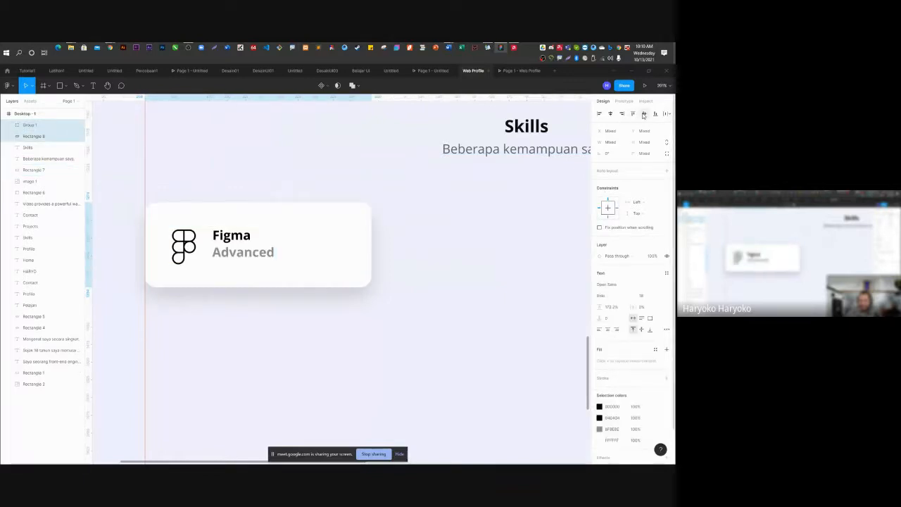
pyautogui.click(279, 297)
pyautogui.scroll(-5, 174, 292)
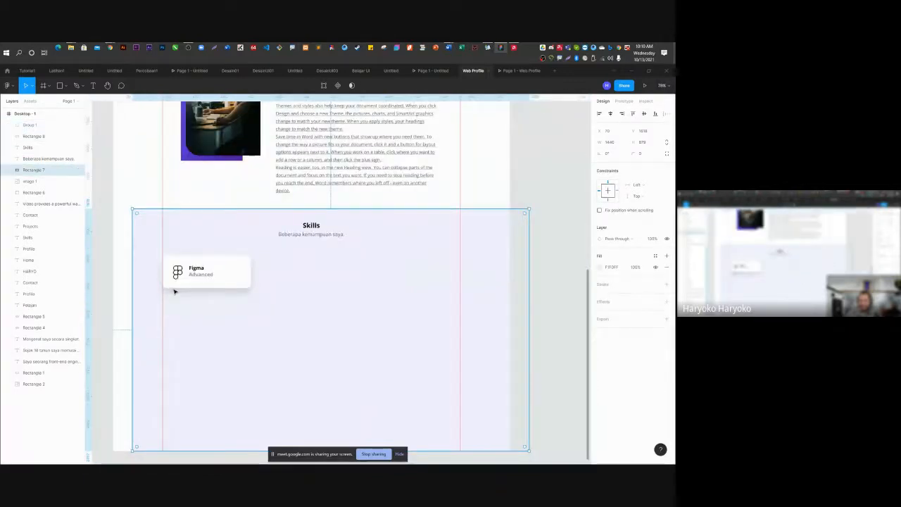
pyautogui.click(533, 167)
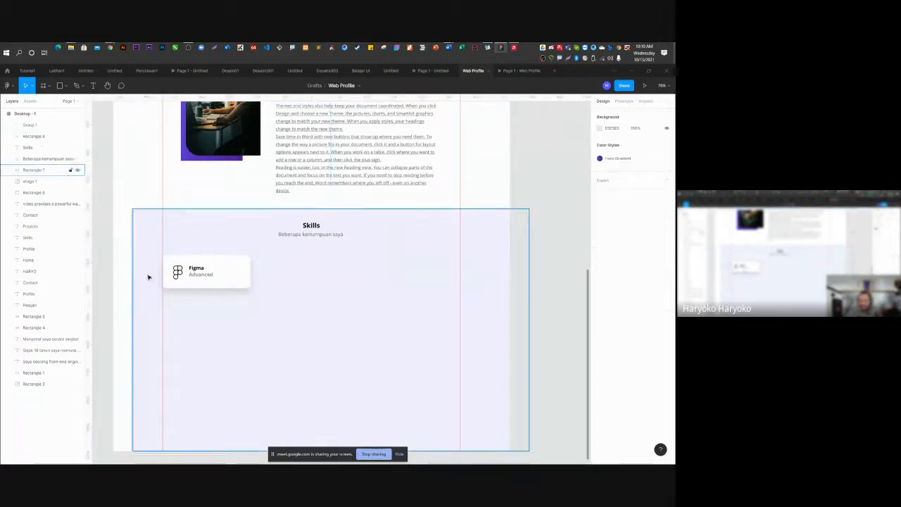
# Group the icon-and-text group together with its white card background.
pyautogui.click(194, 273)
pyautogui.keyDown('shift'); pyautogui.click(236, 264); pyautogui.keyUp('shift')
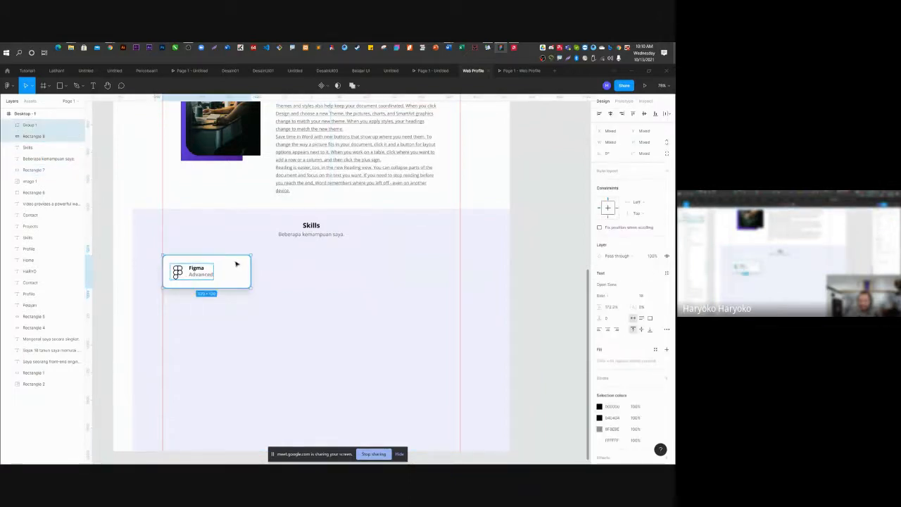
pyautogui.rightClick(236, 264)
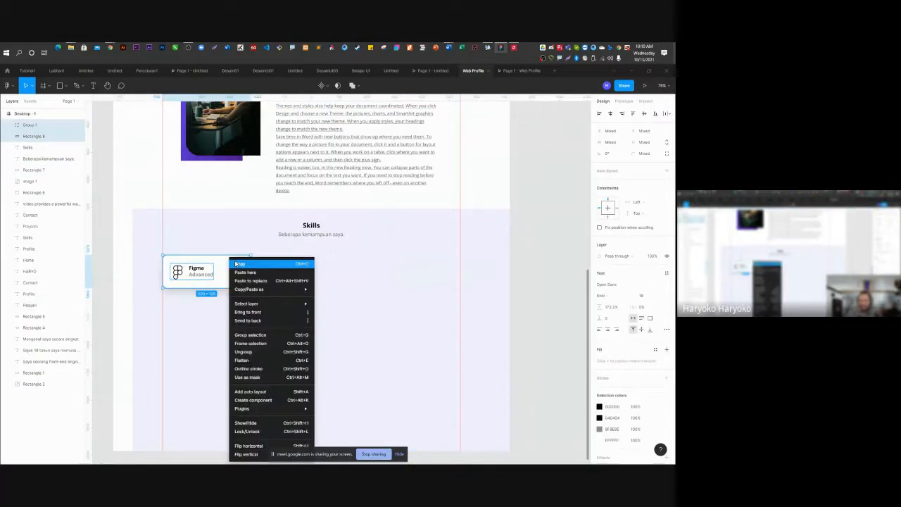
pyautogui.click(259, 337)
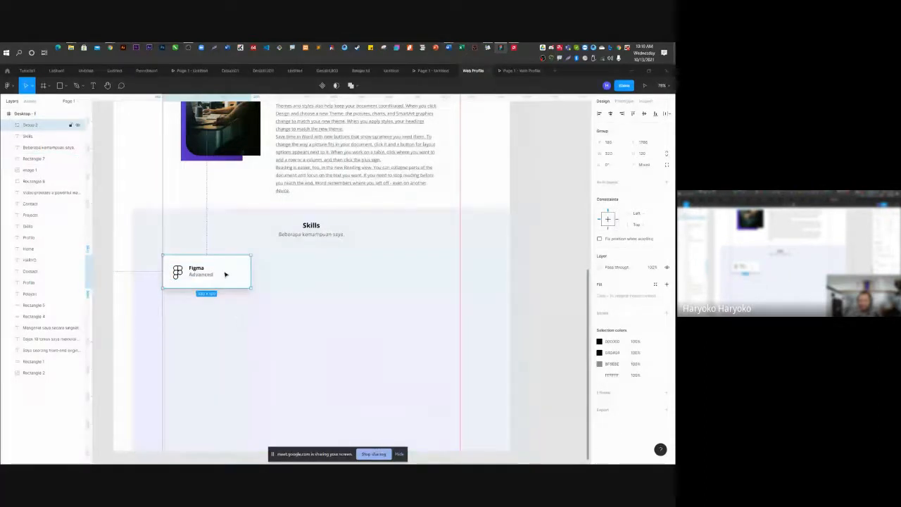
# Duplicate the skill card twice to the right, placing the three cards edge to edge in one row.
pyautogui.moveTo(227, 264); pyautogui.dragTo(313, 264)
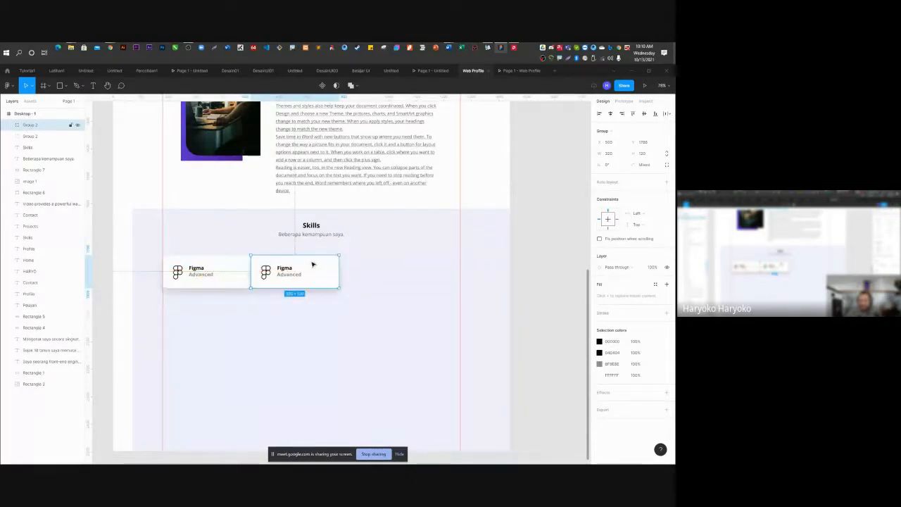
pyautogui.moveTo(316, 262); pyautogui.dragTo(401, 263)
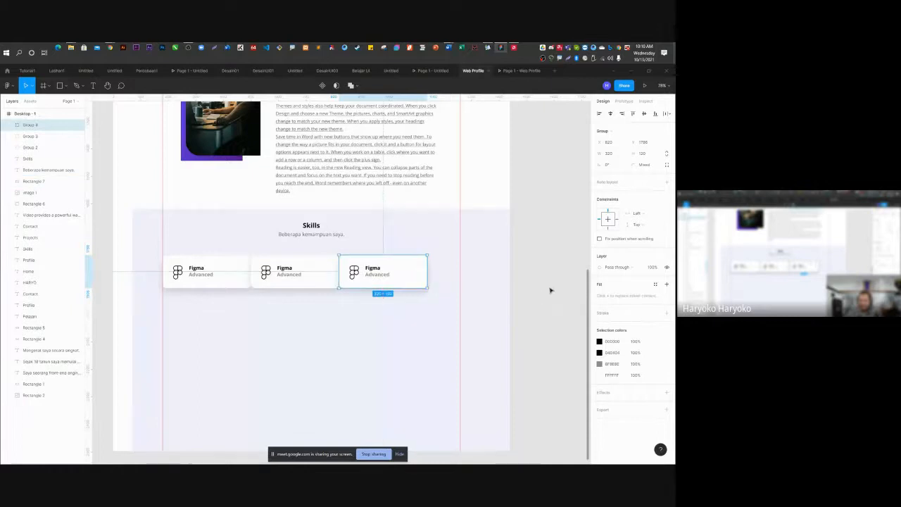
pyautogui.click(539, 286)
# Increase the horizontal spacing between the three skill cards equally until the row spans the full width between the two guides.
pyautogui.keyDown('ctrl'); pyautogui.scroll(3, 297, 286); pyautogui.keyUp('ctrl')
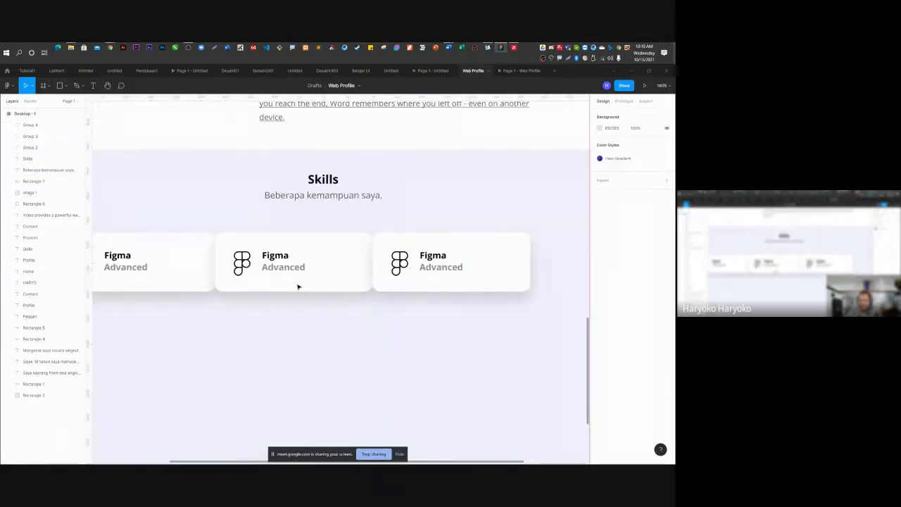
pyautogui.click(297, 286)
pyautogui.keyDown('shift'); pyautogui.click(400, 266); pyautogui.keyUp('shift')
pyautogui.keyDown('shift'); pyautogui.click(212, 266); pyautogui.keyUp('shift')
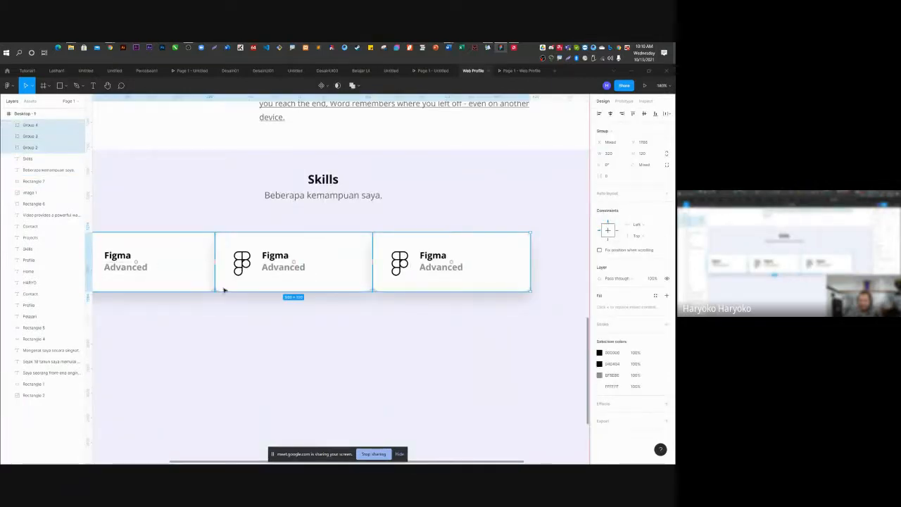
pyautogui.hotkey('shift', '1')
pyautogui.hotkey('shift', '2')
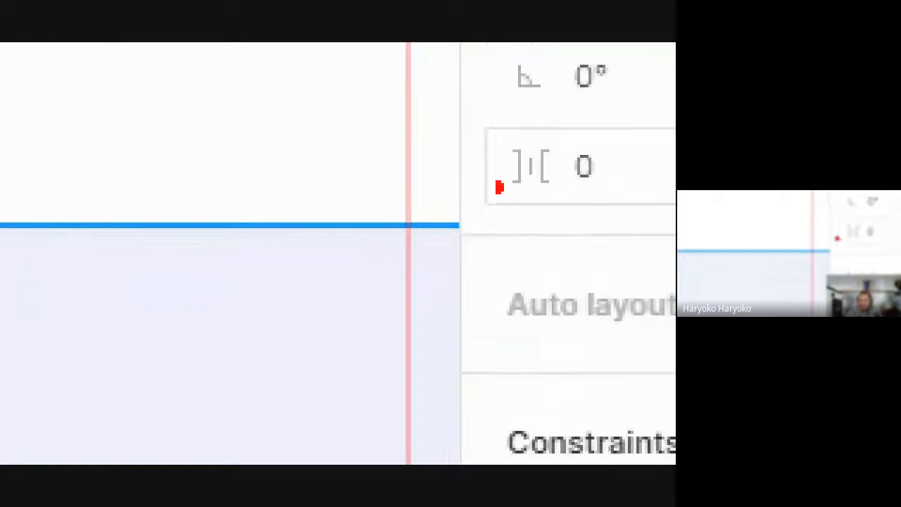
pyautogui.moveTo(367, 90)
pyautogui.mouseDown()
pyautogui.moveTo(674, 121)
pyautogui.moveTo(666, 243)
pyautogui.moveTo(550, 306)
pyautogui.moveTo(394, 144)
pyautogui.mouseUp()
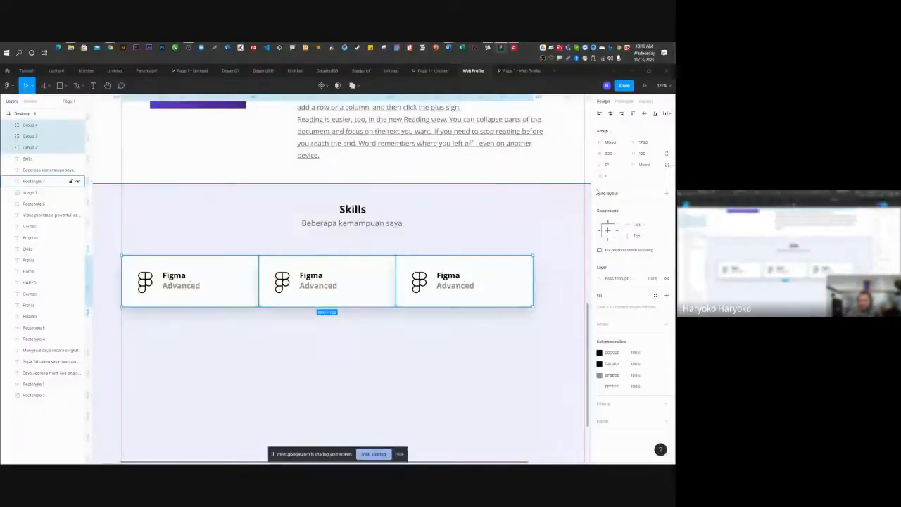
pyautogui.moveTo(595, 178); pyautogui.dragTo(638, 183)
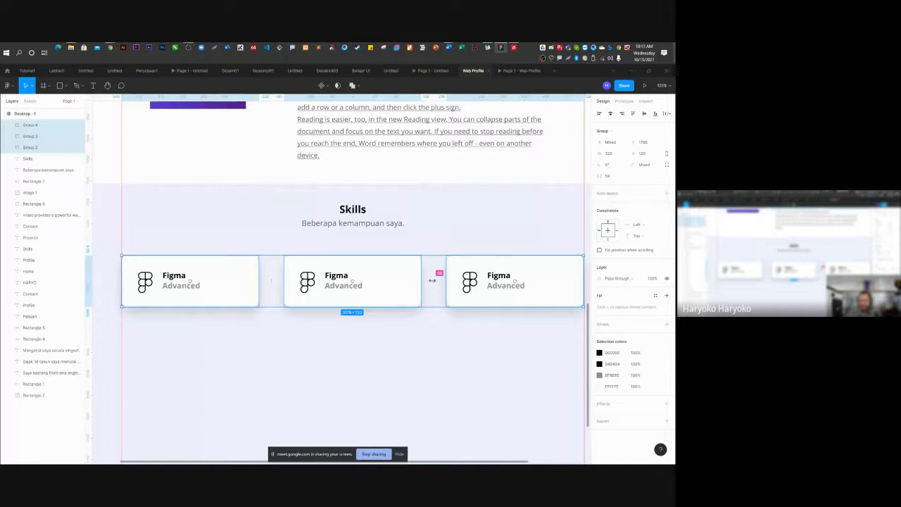
pyautogui.scroll(-5, 349, 276)
pyautogui.click(497, 264)
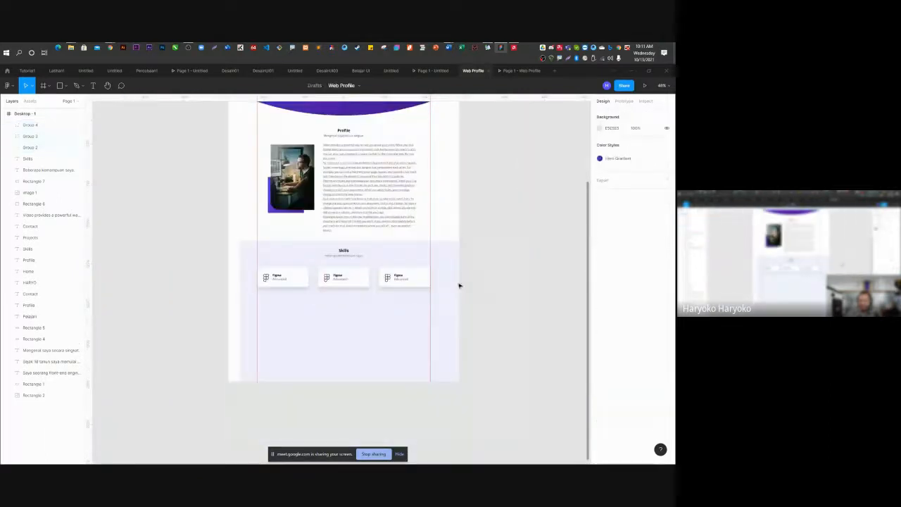
# Duplicate the row of three skill cards twice downward to make three evenly spaced rows.
pyautogui.scroll(3, 383, 292)
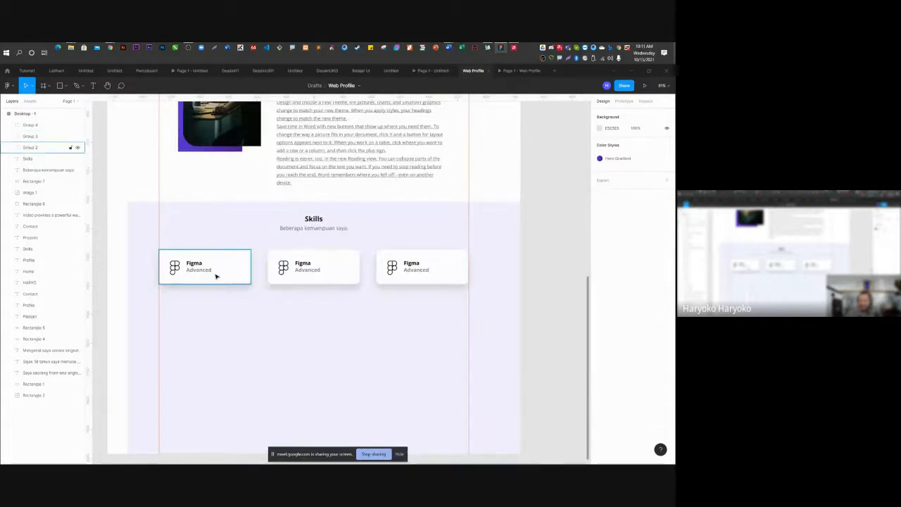
pyautogui.click(216, 276)
pyautogui.keyDown('shift'); pyautogui.click(298, 280); pyautogui.keyUp('shift')
pyautogui.keyDown('shift'); pyautogui.click(392, 275); pyautogui.keyUp('shift')
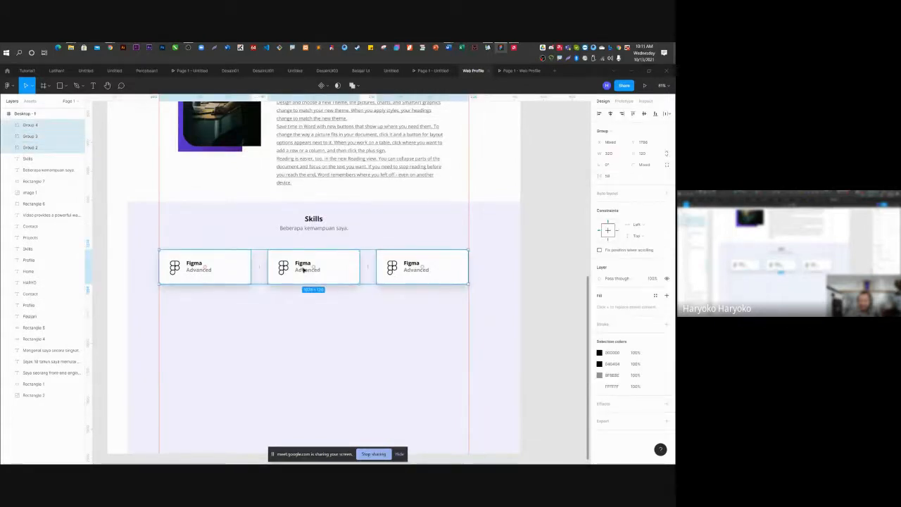
pyautogui.moveTo(303, 268); pyautogui.dragTo(311, 375)
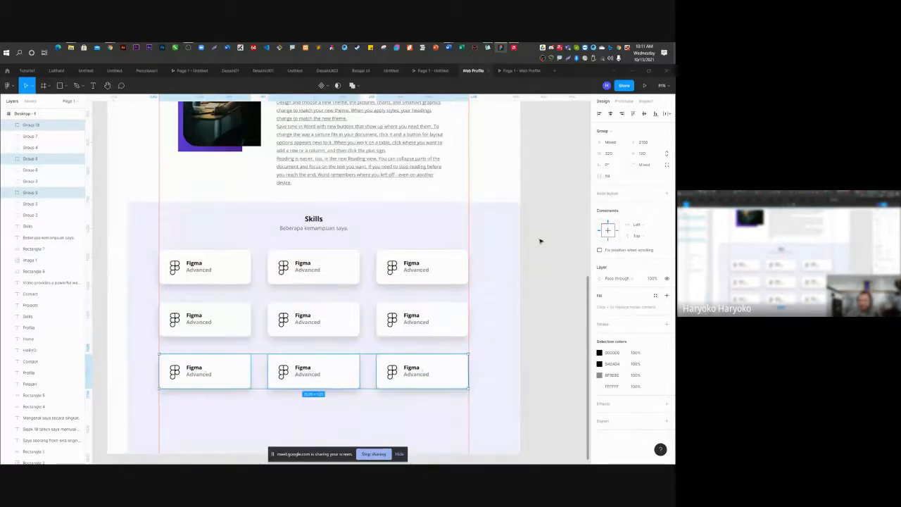
pyautogui.click(544, 185)
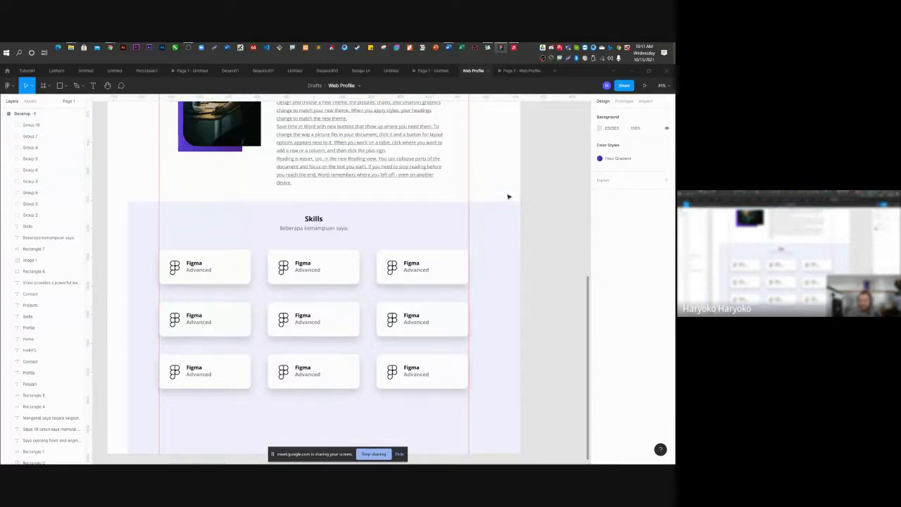
# Duplicate the third row of skill cards below itself as a fourth row with matching spacing.
pyautogui.scroll(-3, 376, 213)
pyautogui.click(248, 302)
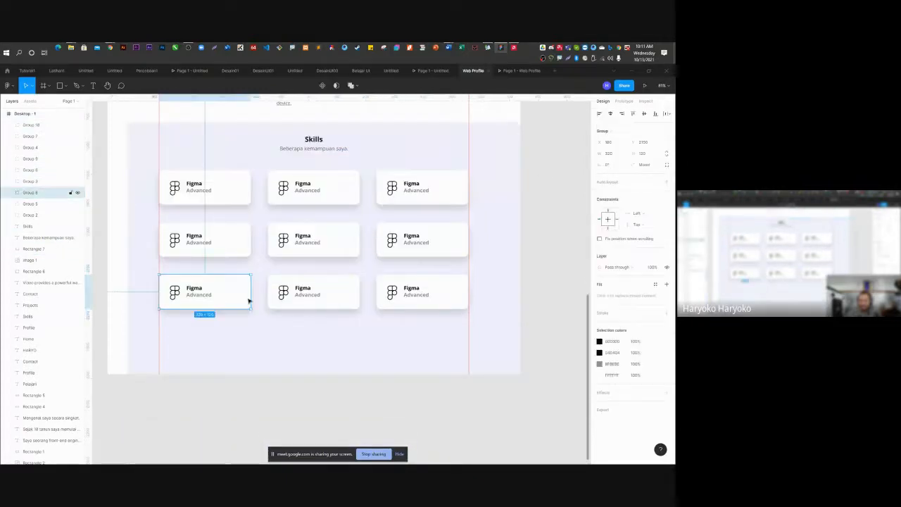
pyautogui.keyDown('shift'); pyautogui.click(316, 300); pyautogui.keyUp('shift')
pyautogui.keyDown('shift'); pyautogui.click(382, 298); pyautogui.keyUp('shift')
pyautogui.moveTo(382, 296); pyautogui.dragTo(387, 350)
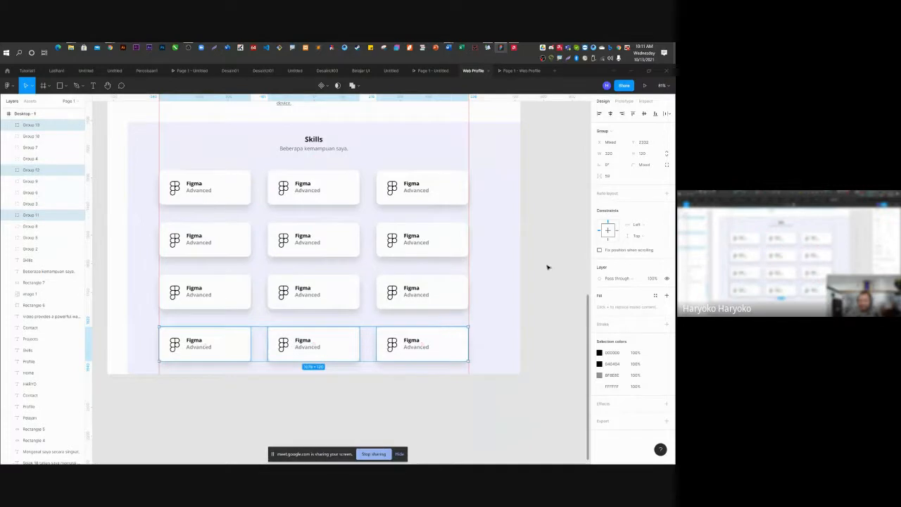
pyautogui.click(559, 164)
pyautogui.scroll(1, 307, 382)
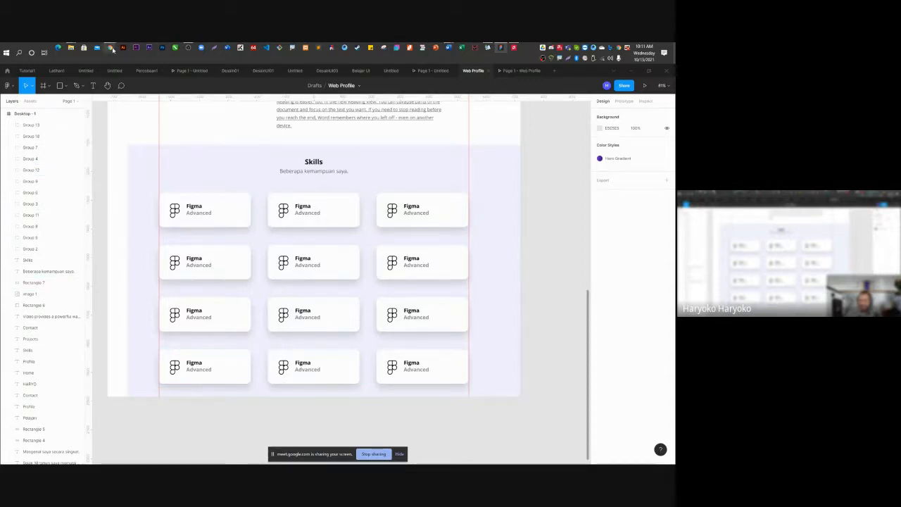
# Switch to the Feather icons site in the browser, search its icons for "java", and clear the search.
pyautogui.moveTo(112, 49)
pyautogui.click(222, 102)
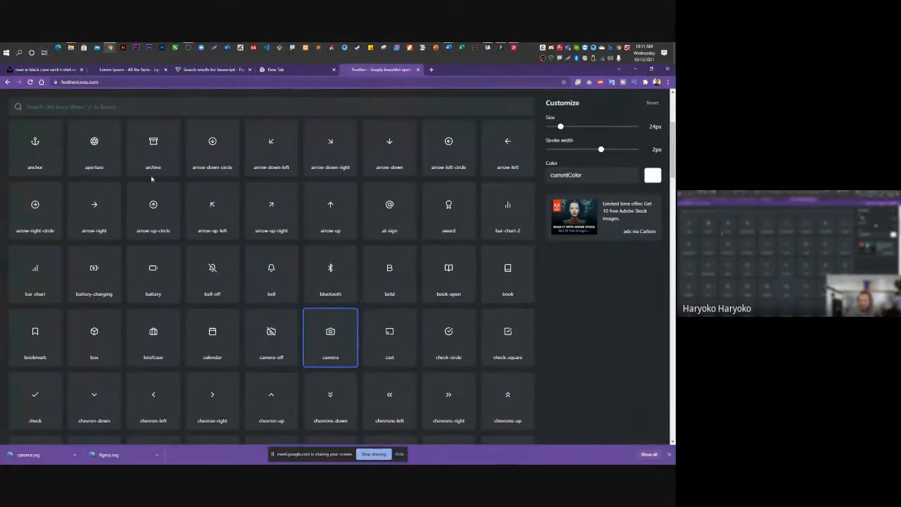
pyautogui.scroll(-3, 349, 322)
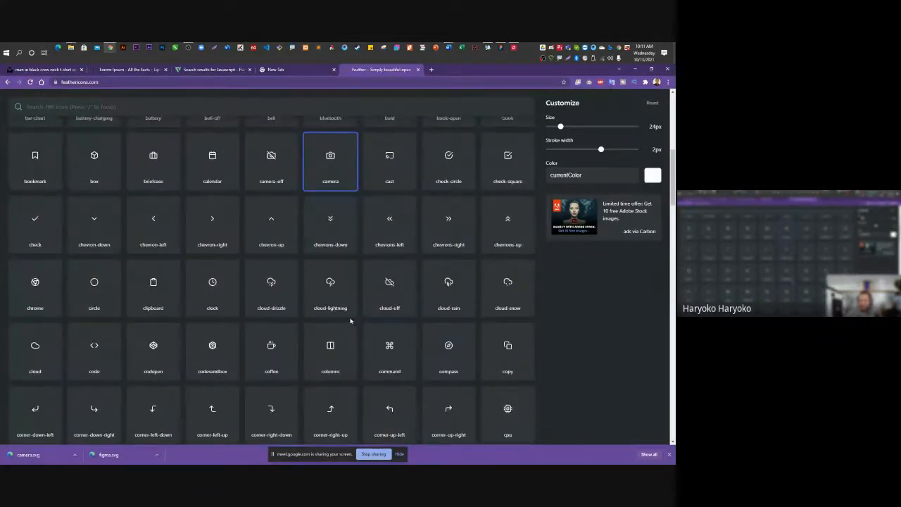
pyautogui.scroll(6, 350, 322)
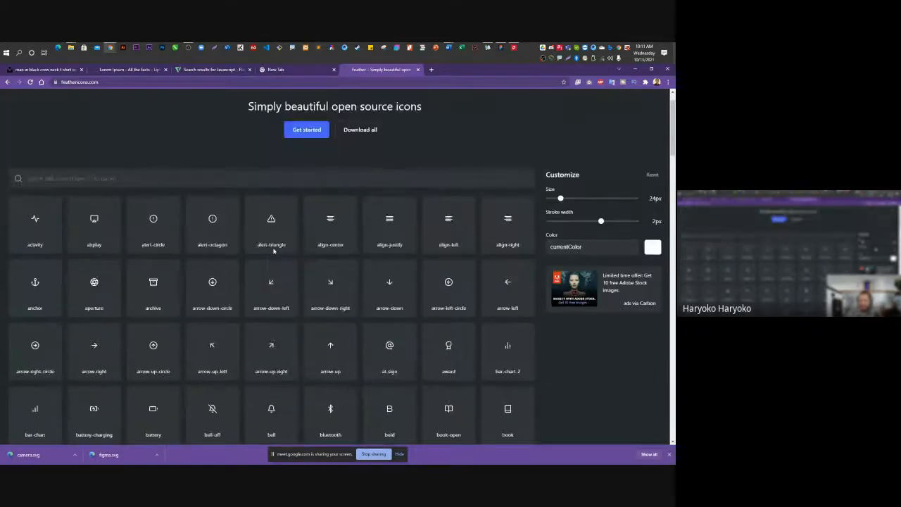
pyautogui.click(114, 215)
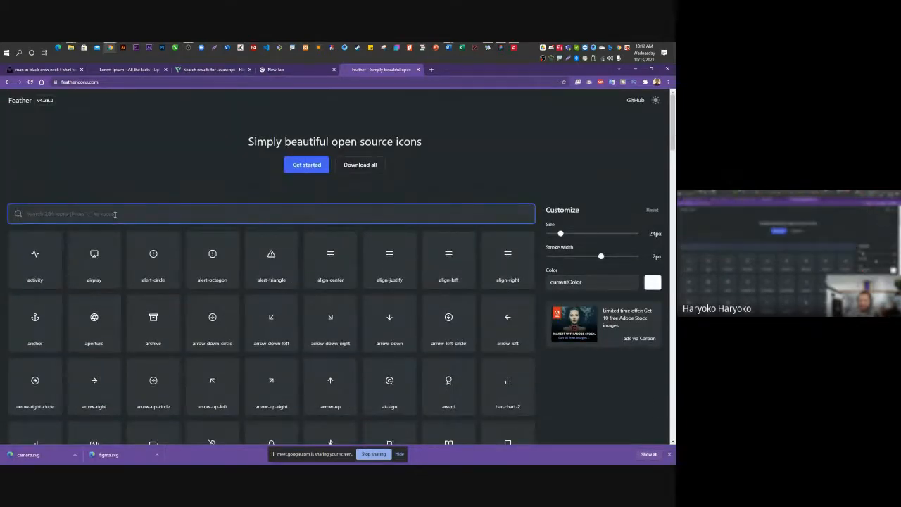
pyautogui.write('java')
pyautogui.press('BackSpace')
pyautogui.press('BackSpace')
pyautogui.press('BackSpace')
pyautogui.press('BackSpace')
# Search Flaticon for "react" and download the round blue React icon as a free PNG.
pyautogui.click(207, 69)
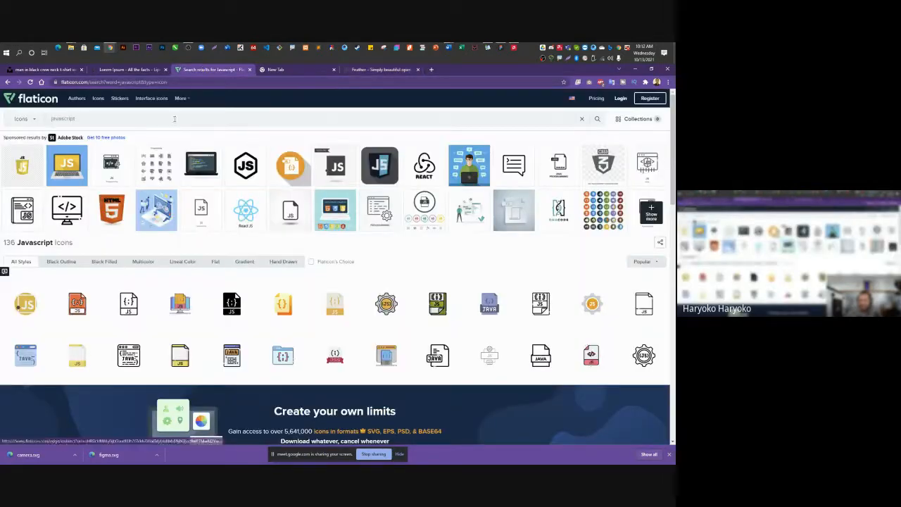
pyautogui.moveTo(150, 118); pyautogui.dragTo(40, 112)
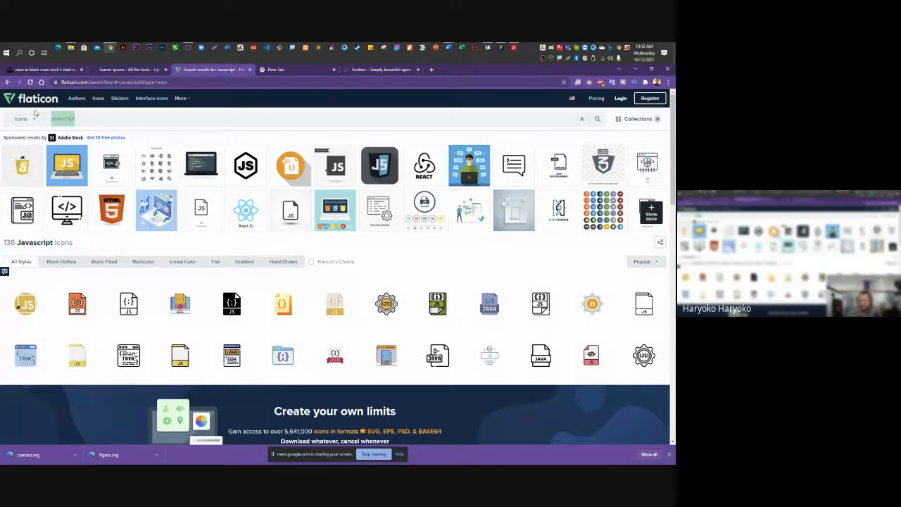
pyautogui.write('react')
pyautogui.press('Return')
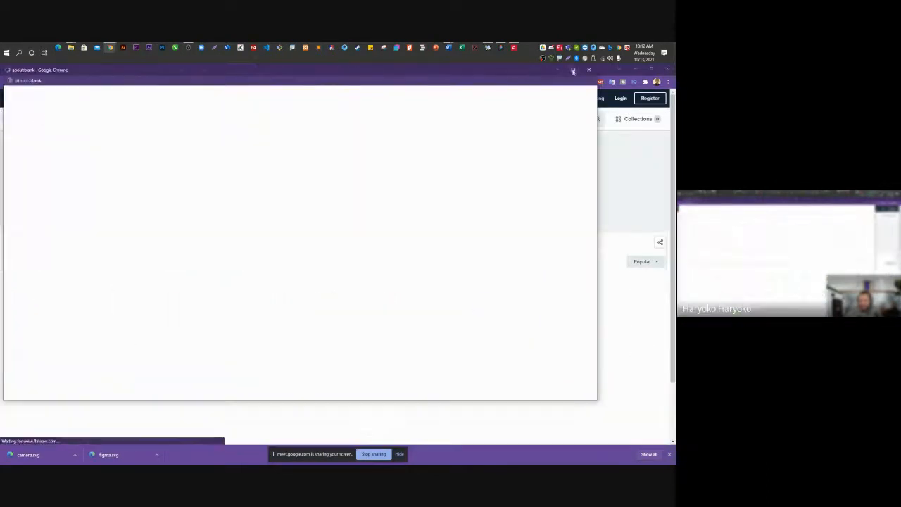
pyautogui.click(588, 70)
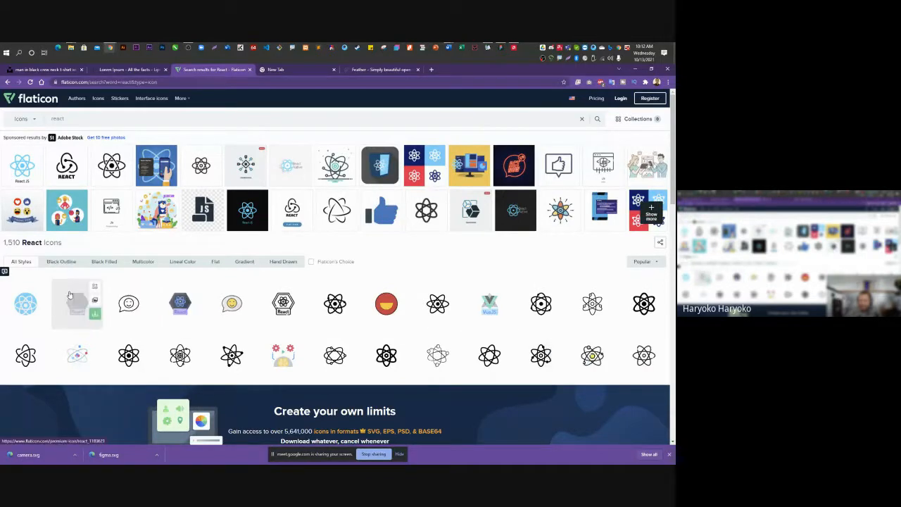
pyautogui.click(42, 314)
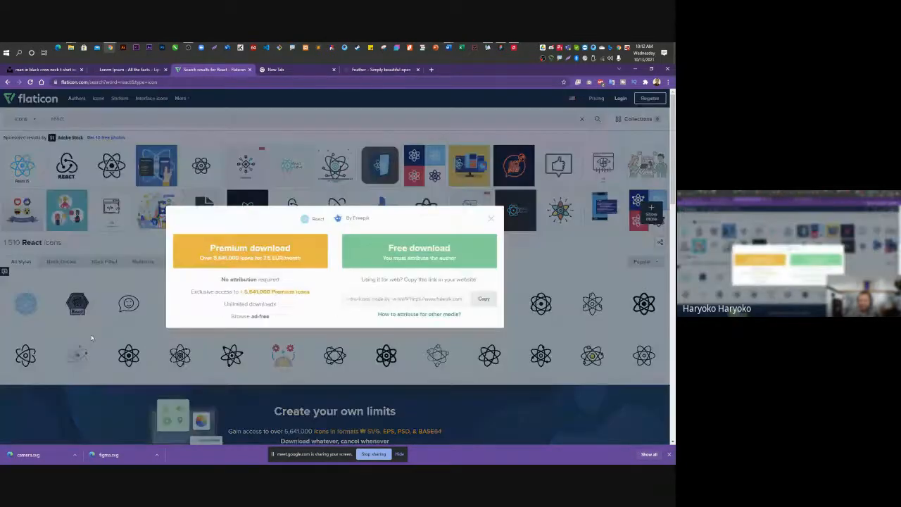
pyautogui.click(447, 255)
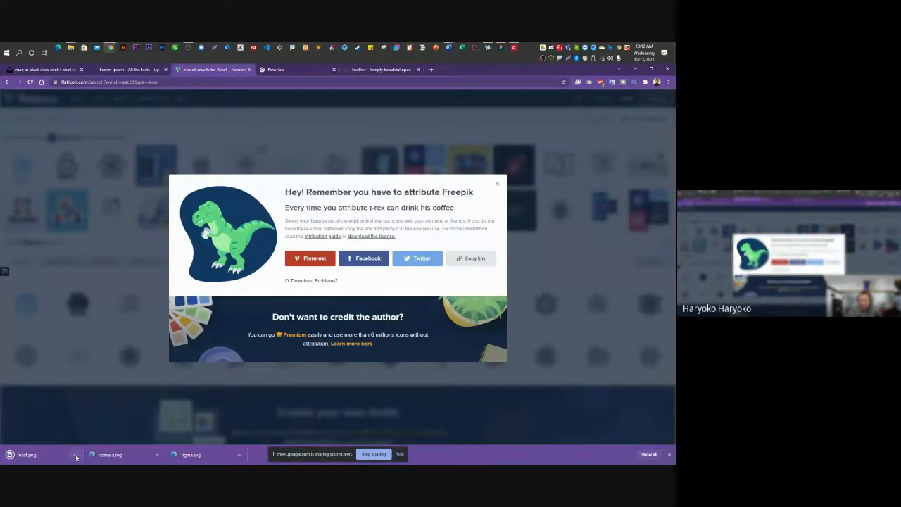
# Switch back to Figma, place react.png on the Skills section and shrink it proportionally to about 116 px.
pyautogui.click(635, 69)
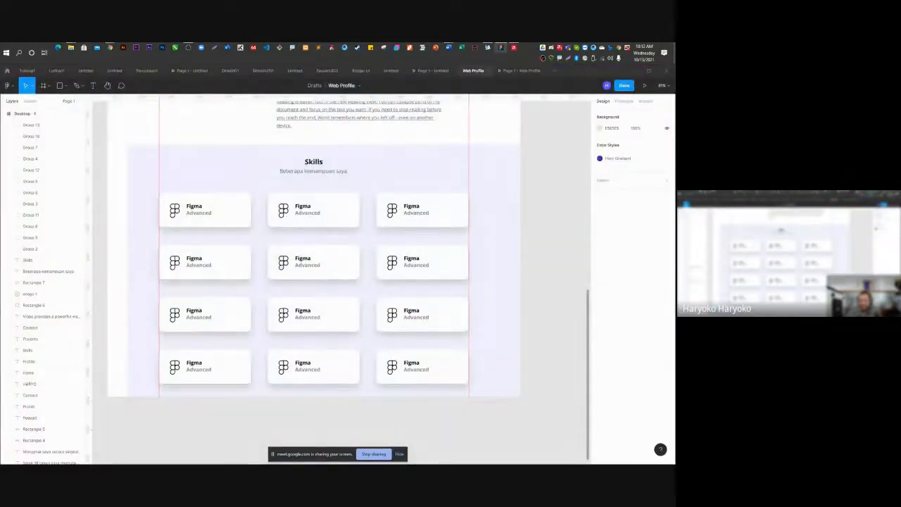
pyautogui.moveTo(241, 247); pyautogui.dragTo(373, 216)
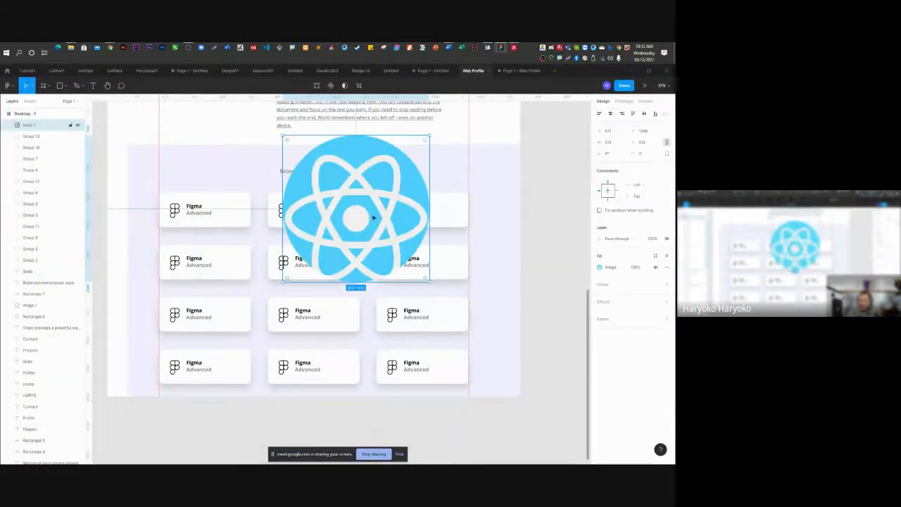
pyautogui.moveTo(428, 282); pyautogui.dragTo(317, 163)
pyautogui.scroll(5, 304, 213)
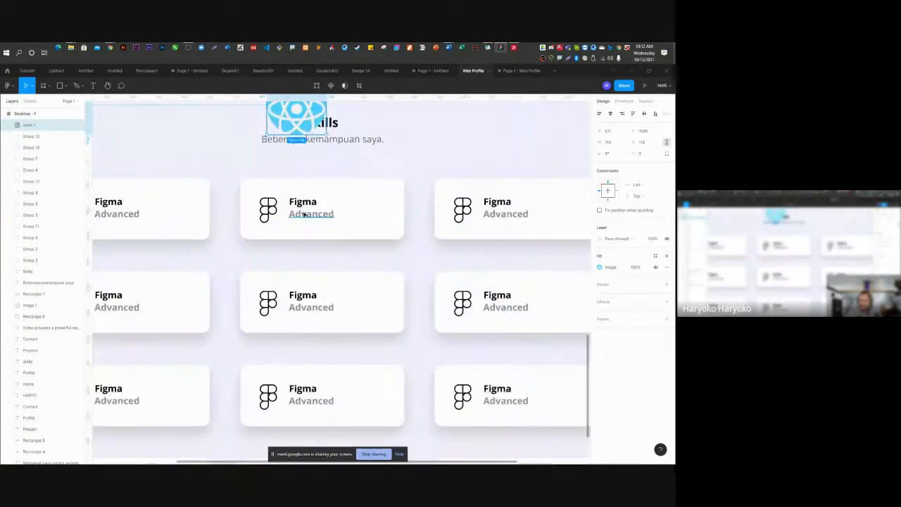
# Move the React logo onto the middle card of the first row and ungroup that card's icon and text.
pyautogui.click(305, 204)
pyautogui.scroll(1, 306, 201)
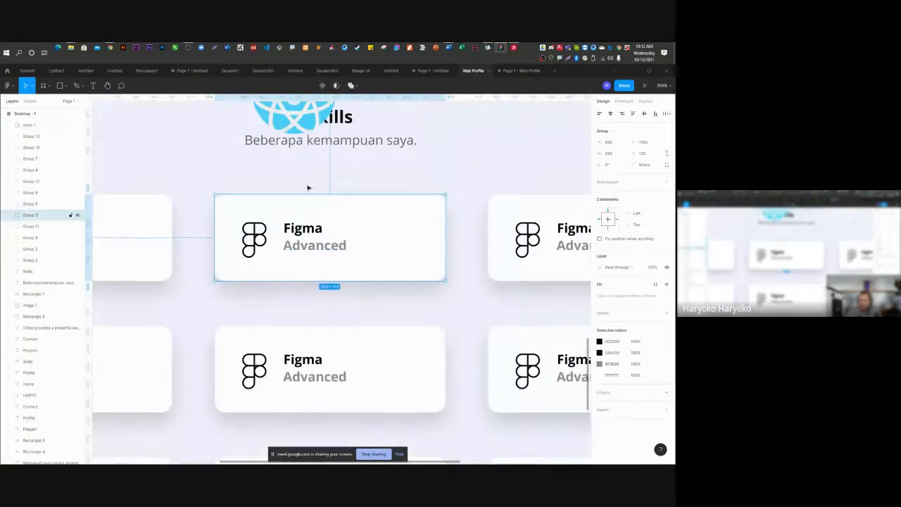
pyautogui.moveTo(283, 128); pyautogui.dragTo(343, 296)
pyautogui.click(291, 228)
pyautogui.doubleClick(292, 228)
pyautogui.rightClick(284, 223)
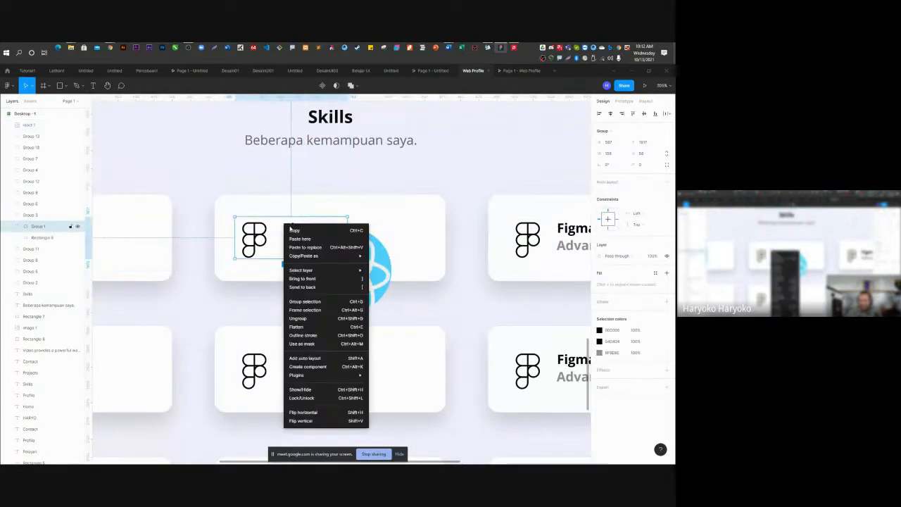
pyautogui.click(316, 318)
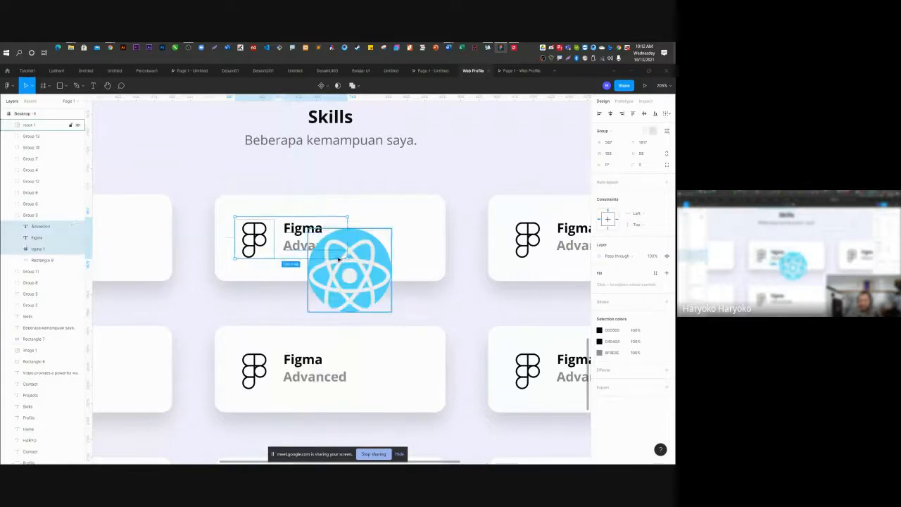
pyautogui.click(360, 185)
# Change the skill name on the first row's middle card to "React".
pyautogui.doubleClick(289, 230)
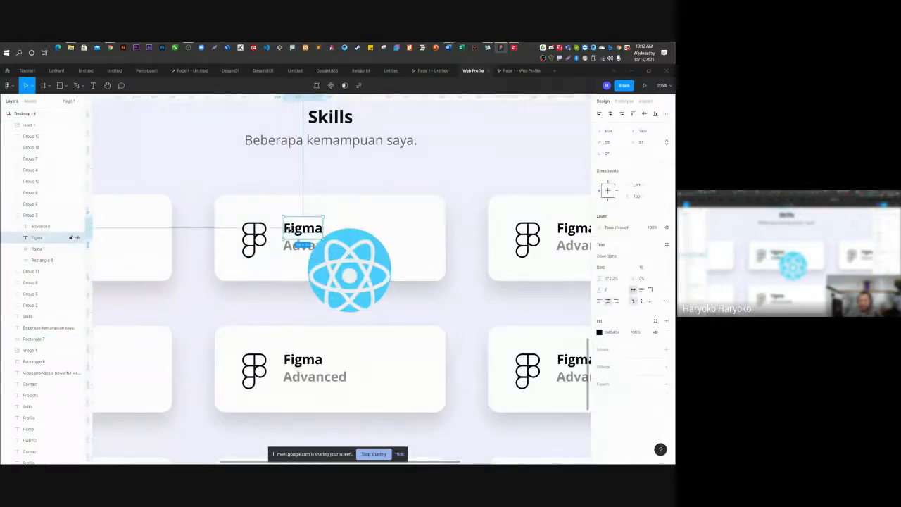
pyautogui.doubleClick(289, 230)
pyautogui.write('Re')
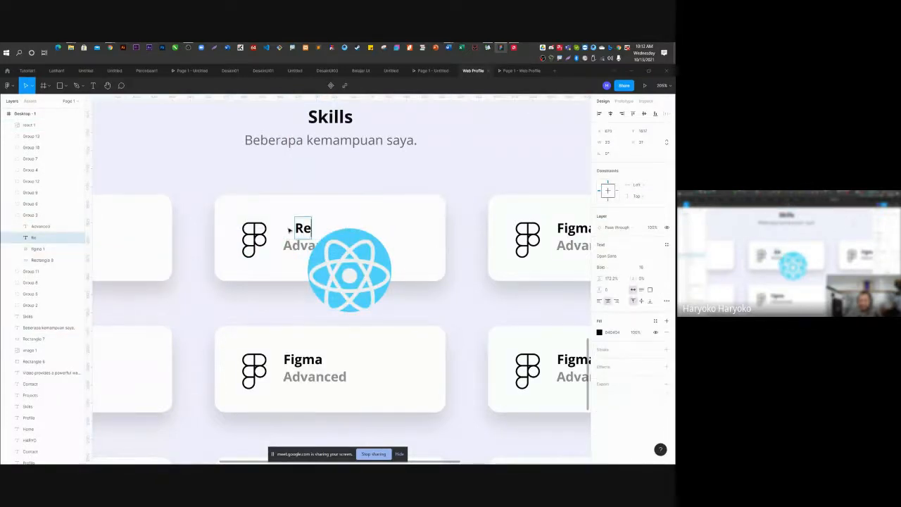
pyautogui.write('act')
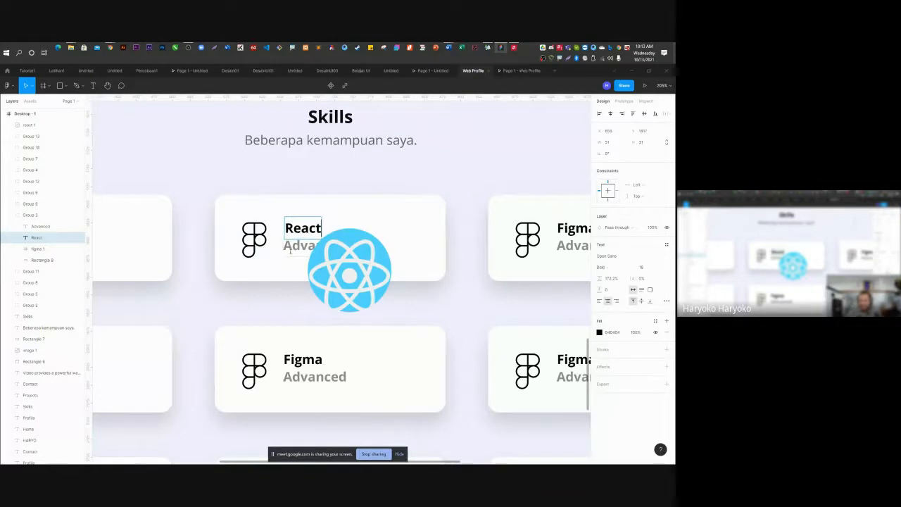
# Change the skill level on the React card to "Middle".
pyautogui.click(296, 246)
pyautogui.doubleClick(296, 246)
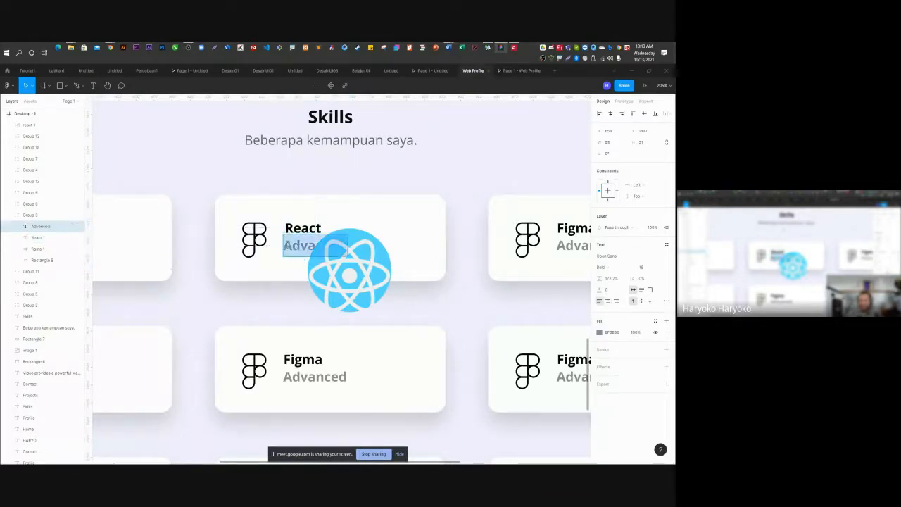
pyautogui.write('Mid')
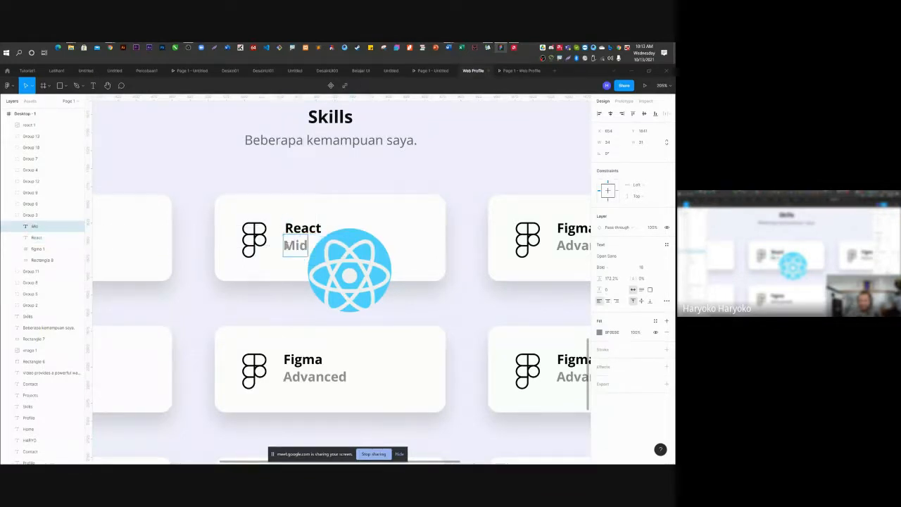
pyautogui.write('dl')
pyautogui.press('BackSpace')
pyautogui.write('dle')
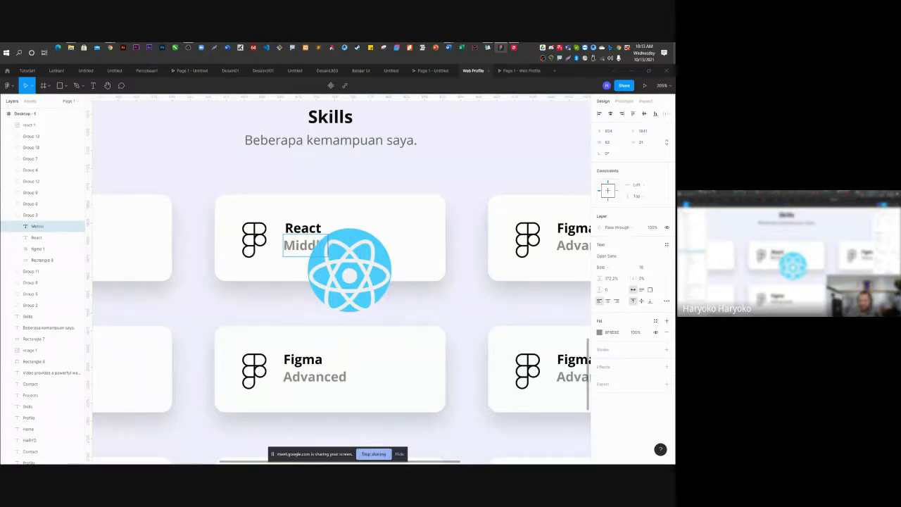
# Shift the "React" title slightly left to line up with the start of the "Middle" text below it.
pyautogui.click(302, 224)
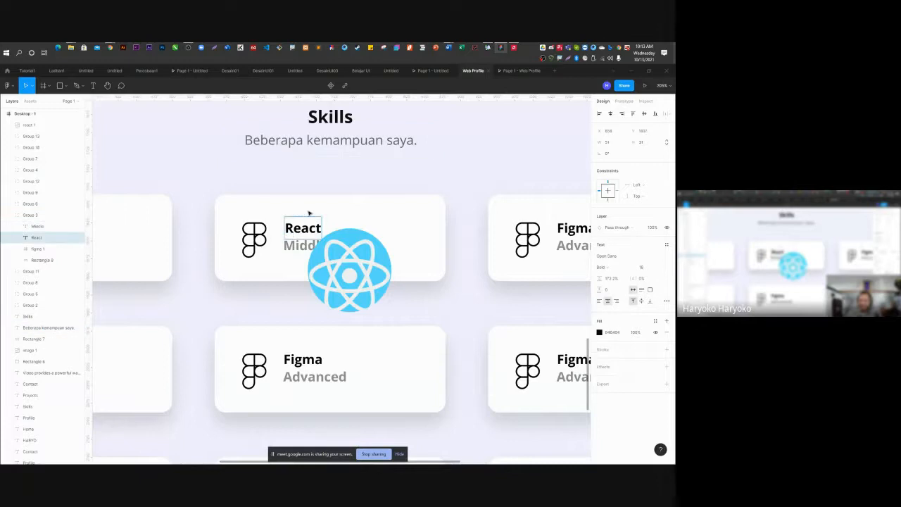
pyautogui.click(301, 214)
pyautogui.moveTo(305, 230); pyautogui.dragTo(304, 230)
# Shrink the React logo to about 49 px and try to move it over the card's Figma icon.
pyautogui.click(363, 268)
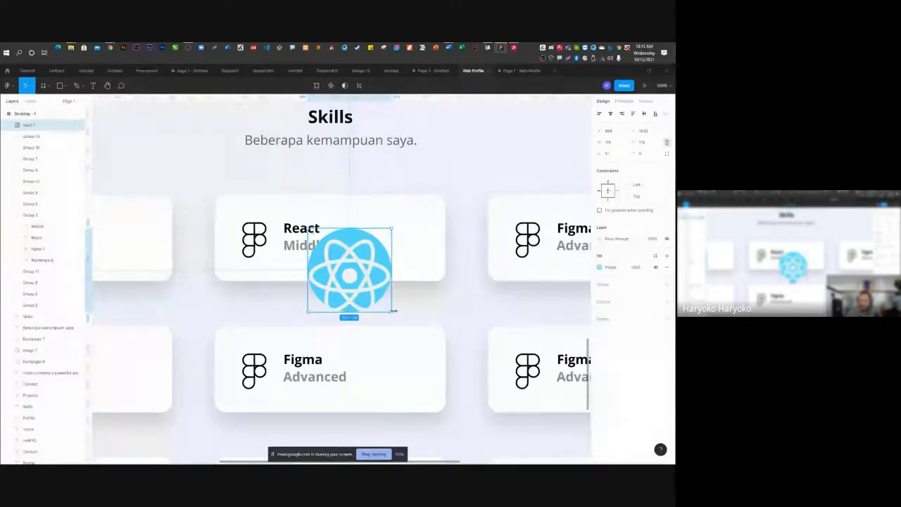
pyautogui.moveTo(392, 311); pyautogui.dragTo(289, 259)
pyautogui.click(245, 240)
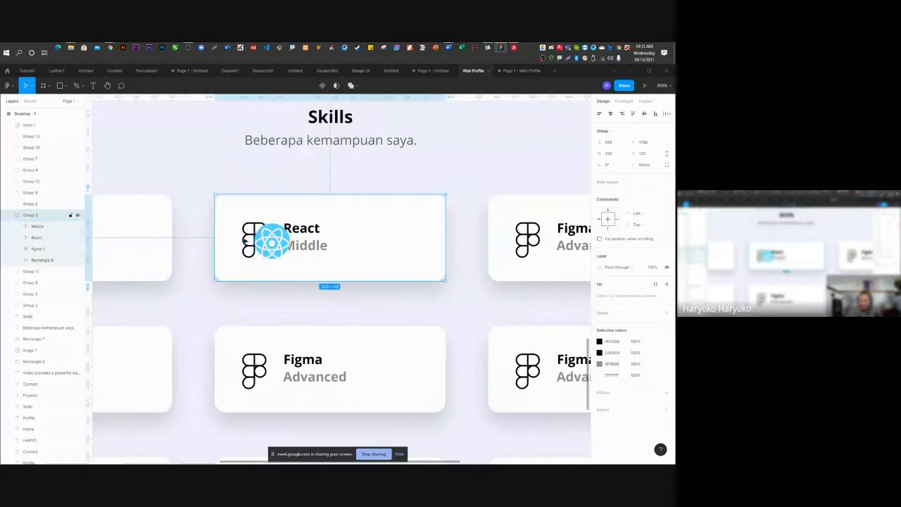
pyautogui.moveTo(271, 242); pyautogui.dragTo(263, 241)
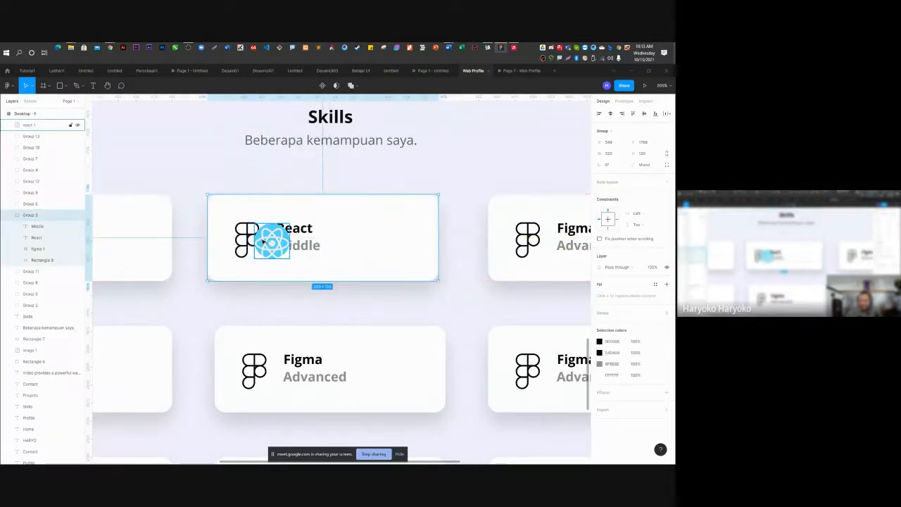
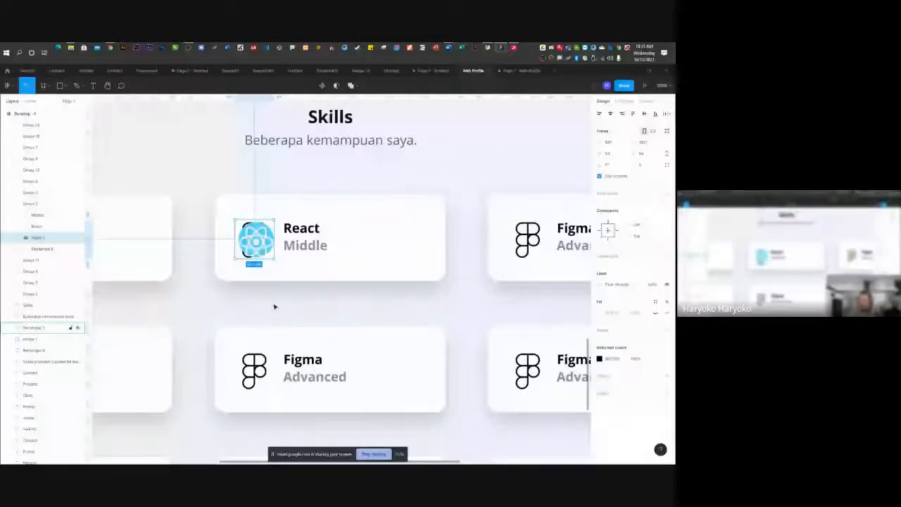
# Examine the React card's layers, moving the Figma icon frame away and back to check whether it contains the React logo.
pyautogui.click(43, 249)
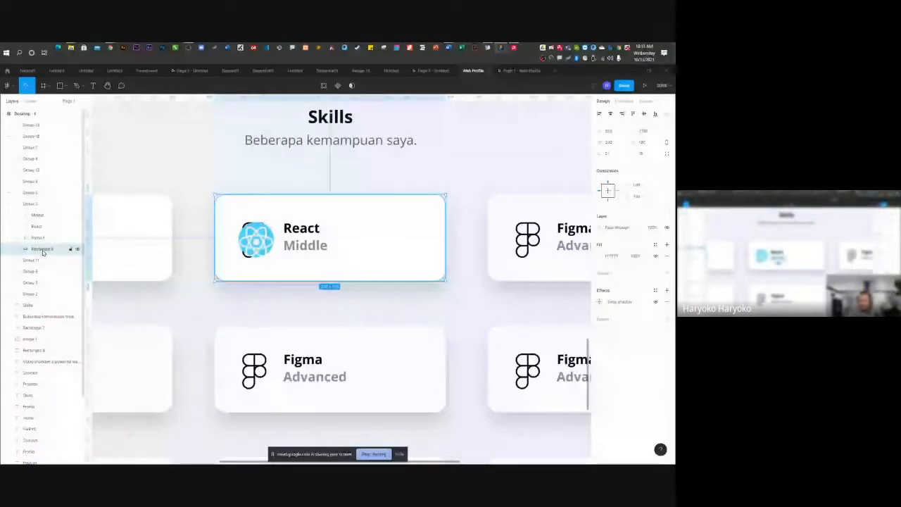
pyautogui.click(38, 239)
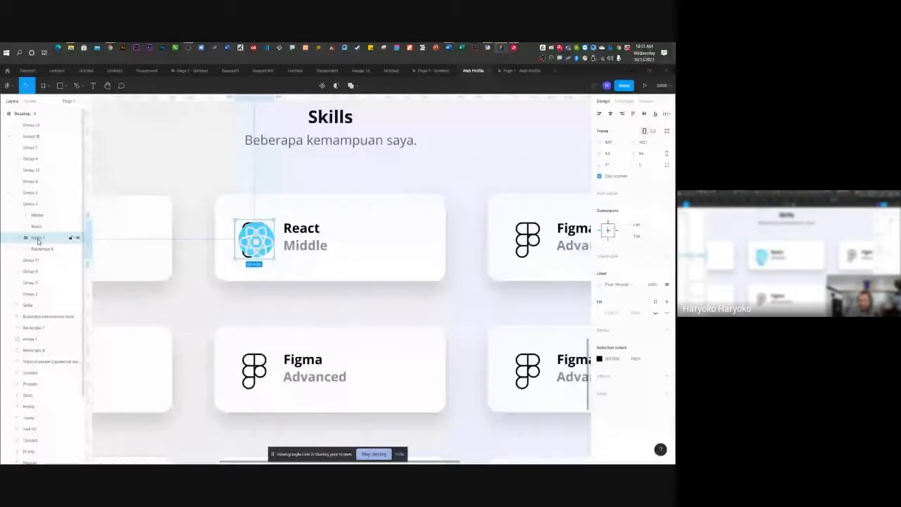
pyautogui.click(301, 249)
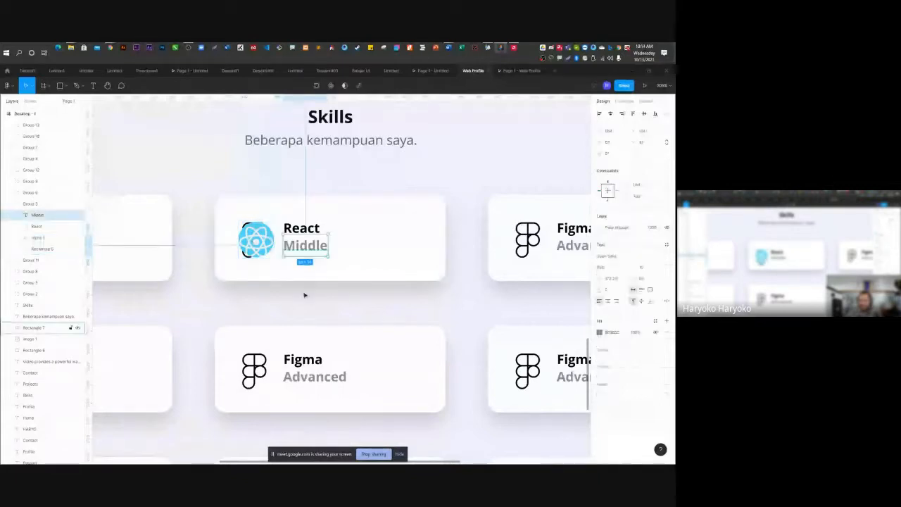
pyautogui.moveTo(262, 253); pyautogui.dragTo(242, 278)
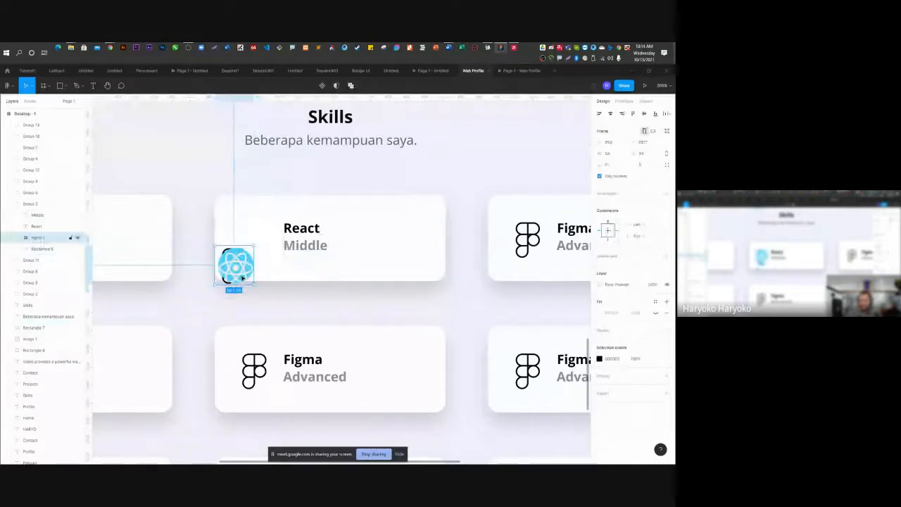
pyautogui.moveTo(242, 279); pyautogui.dragTo(262, 253)
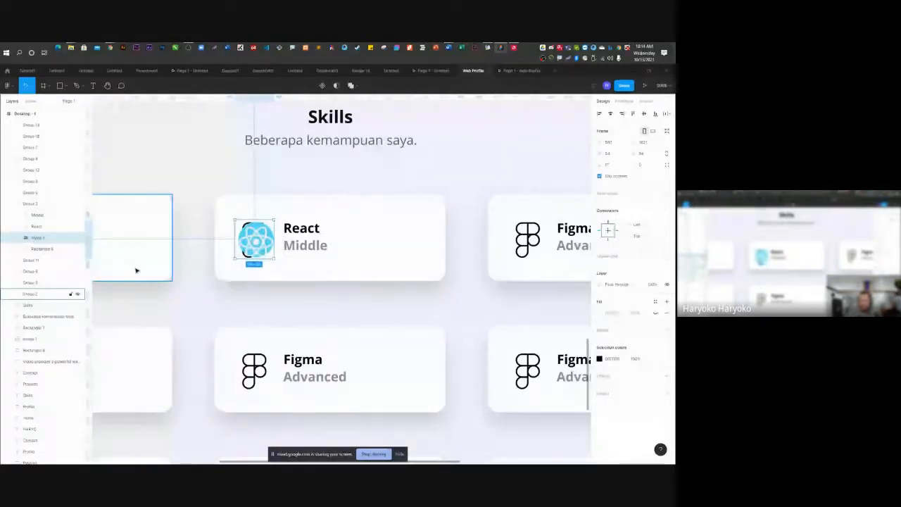
# Move the React logo layer out of the Figma icon frame and delete that frame from the React card.
pyautogui.click(18, 237)
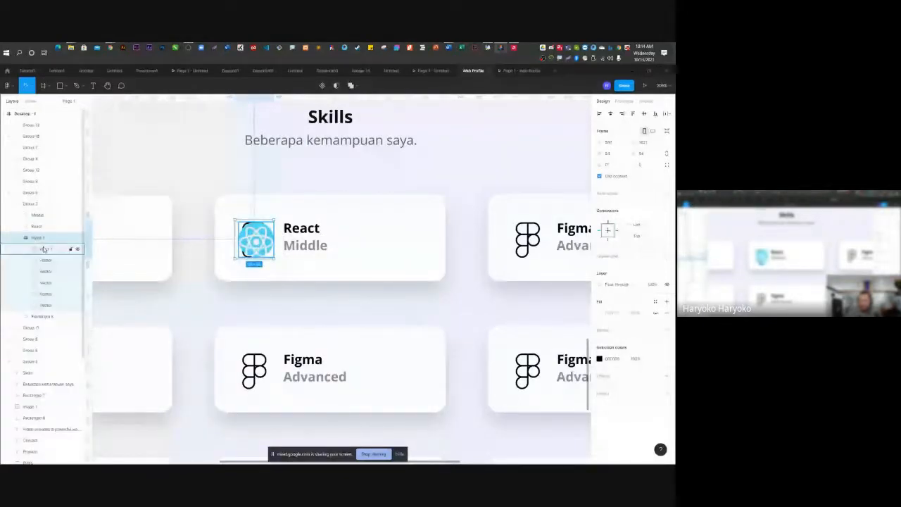
pyautogui.click(40, 249)
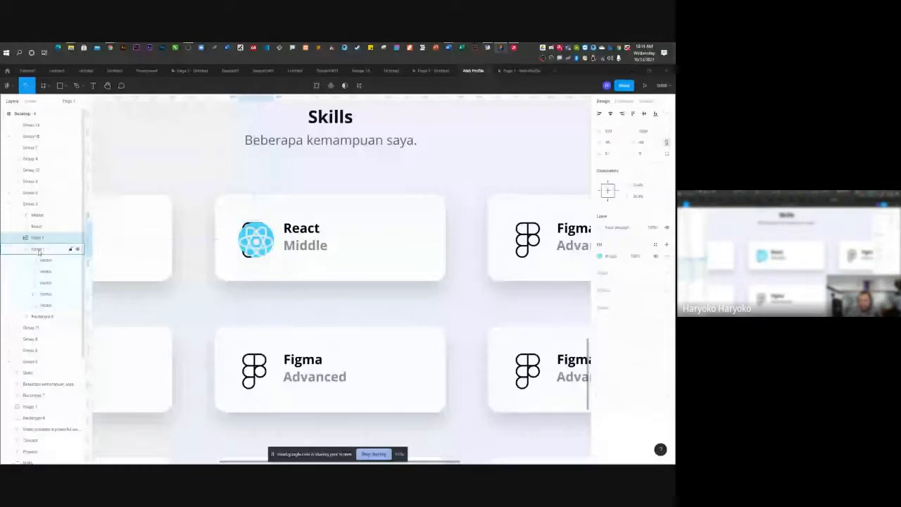
pyautogui.click(312, 295)
pyautogui.scroll(-2, 318, 302)
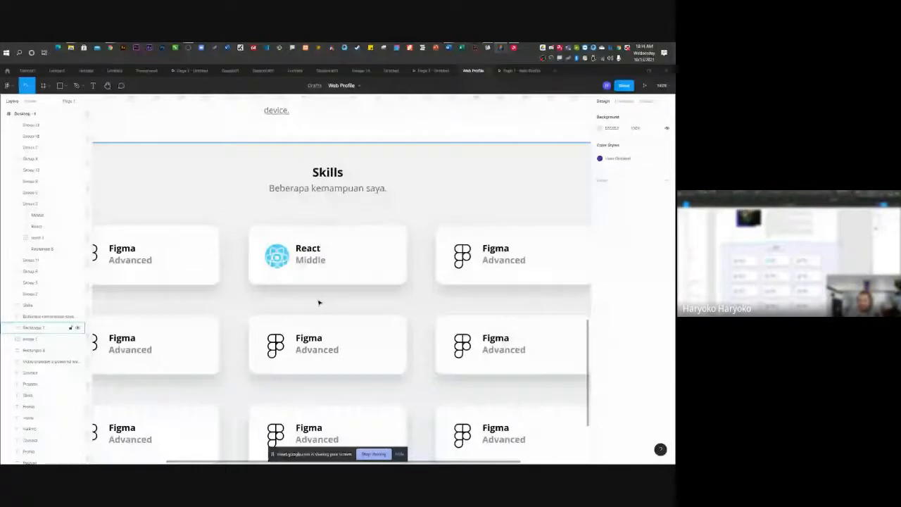
# Examine the Skills section's background rectangle and how its edge meets the page border.
pyautogui.scroll(-2, 353, 328)
pyautogui.scroll(-2, 328, 288)
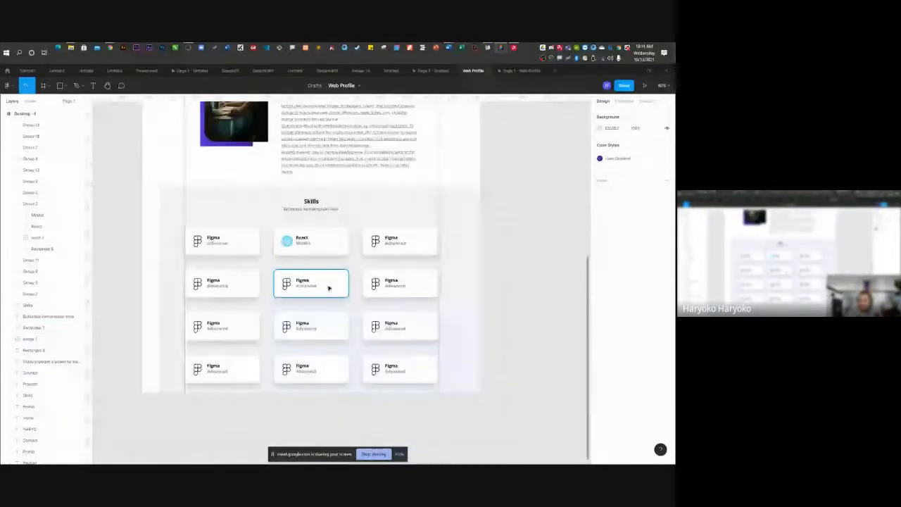
pyautogui.click(454, 228)
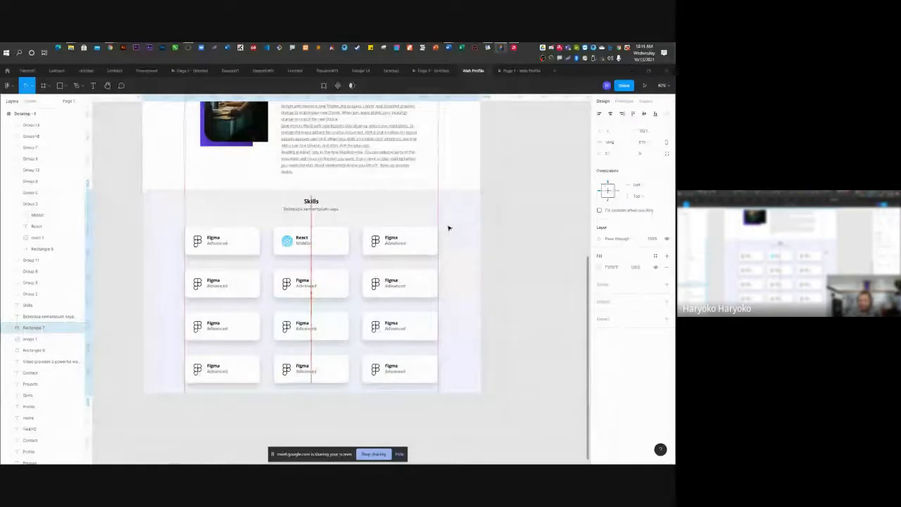
pyautogui.click(485, 310)
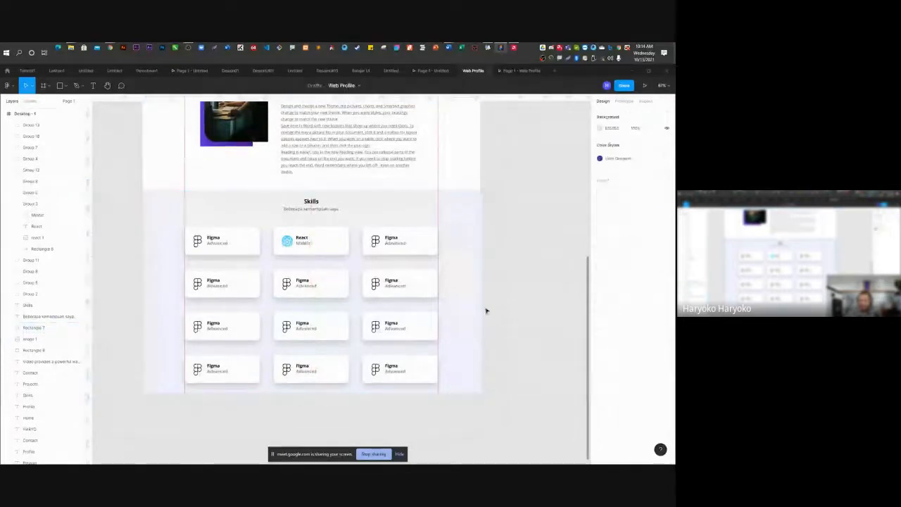
pyautogui.scroll(10, 485, 309)
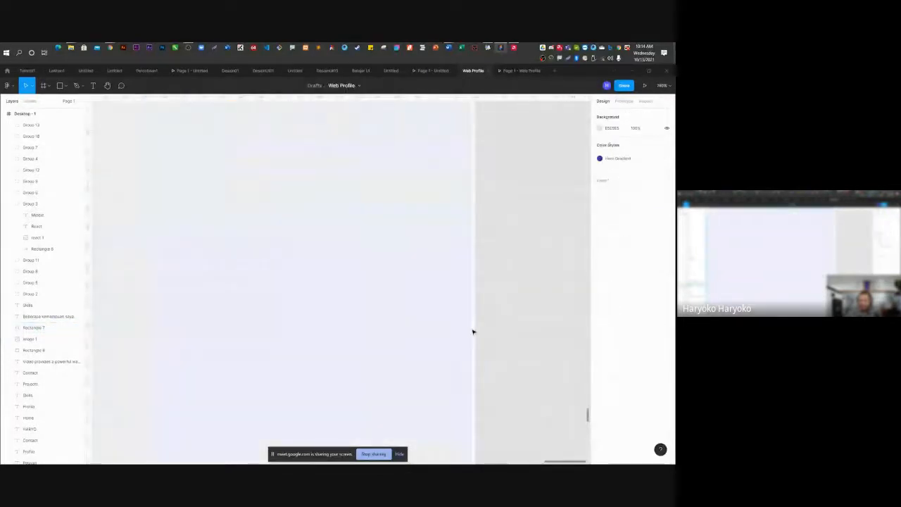
pyautogui.click(470, 331)
pyautogui.scroll(-2, 444, 311)
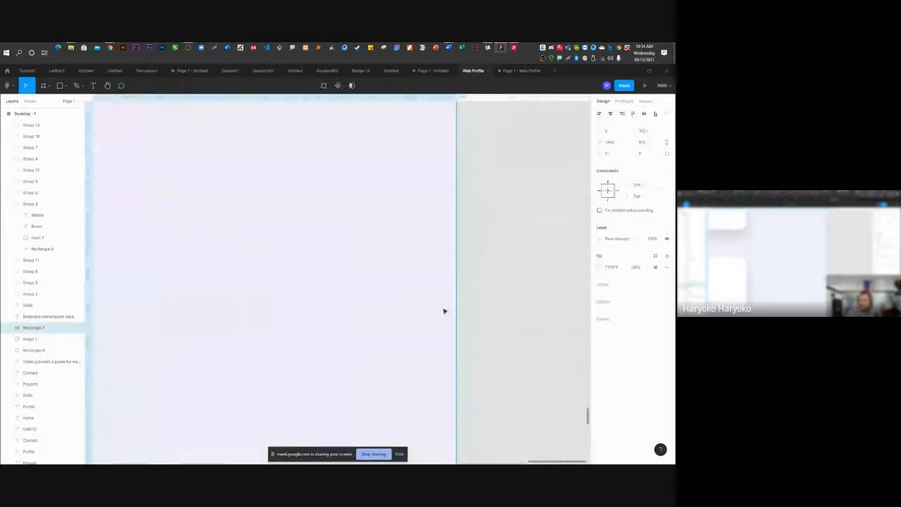
pyautogui.hotkey('shift', '2')
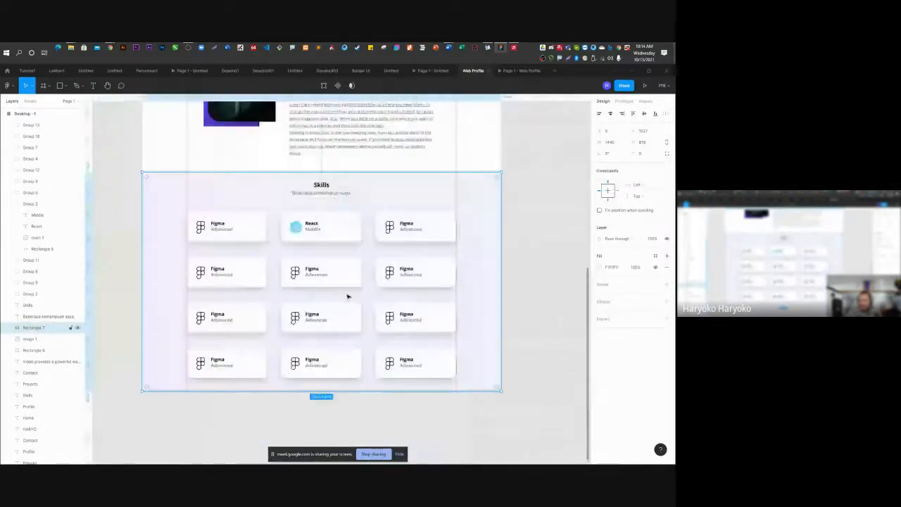
pyautogui.scroll(3, 544, 246)
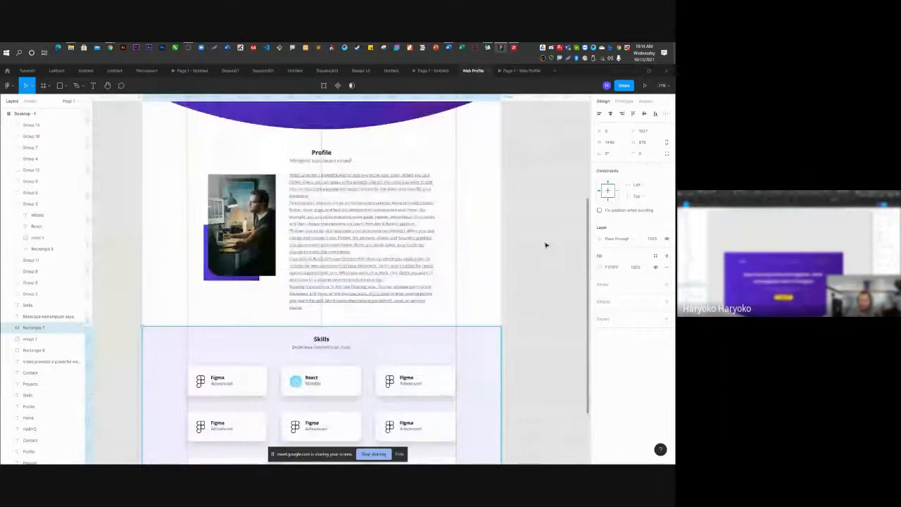
# Close the old prototype preview and look over the trigger options for the Skills background rectangle's interaction.
pyautogui.scroll(5, 544, 246)
pyautogui.click(545, 71)
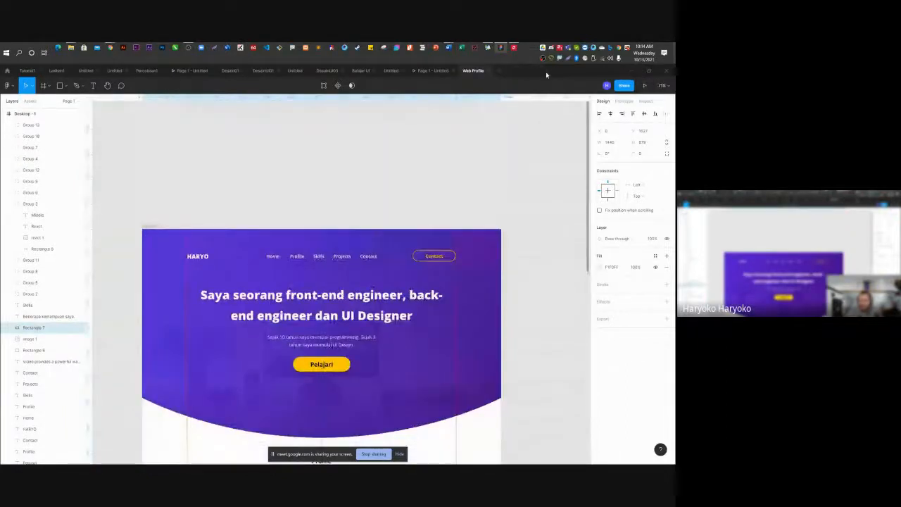
pyautogui.click(629, 103)
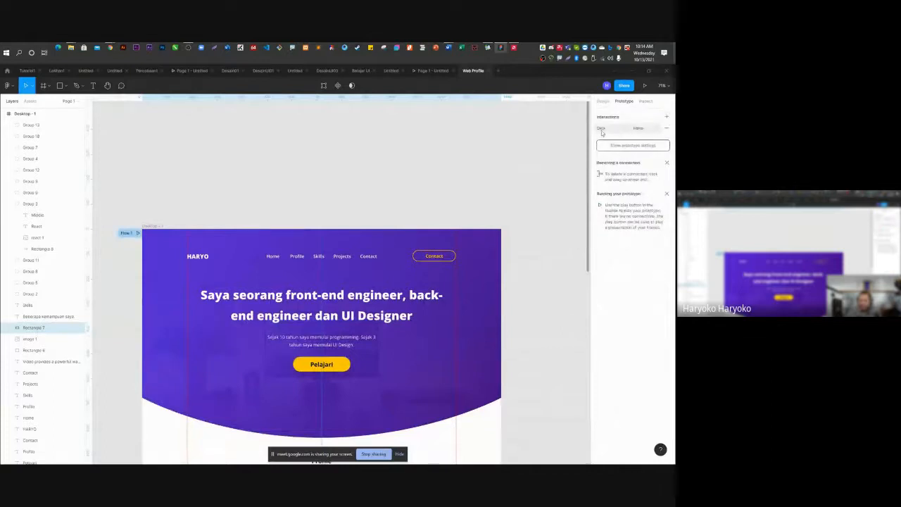
pyautogui.click(601, 130)
pyautogui.click(524, 146)
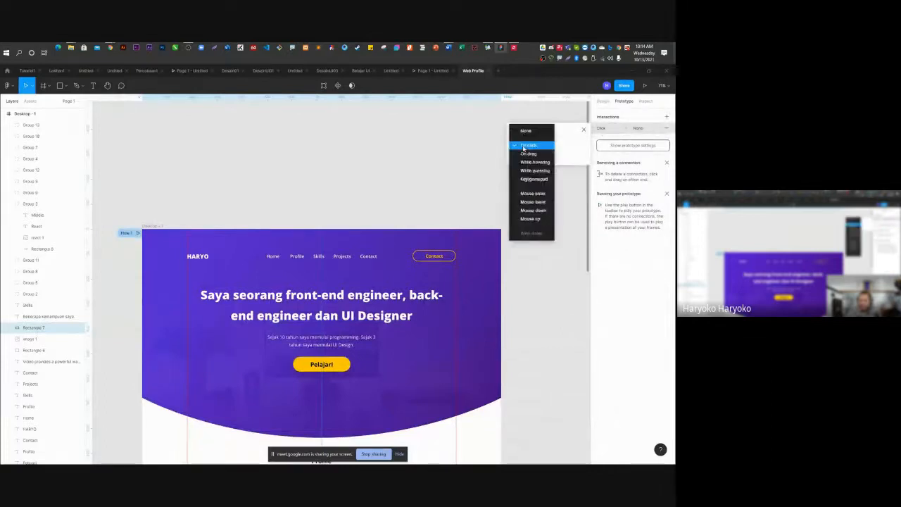
pyautogui.click(415, 186)
# Add an on-click interaction to the header's Skills link that scrolls to the Skills heading.
pyautogui.click(319, 259)
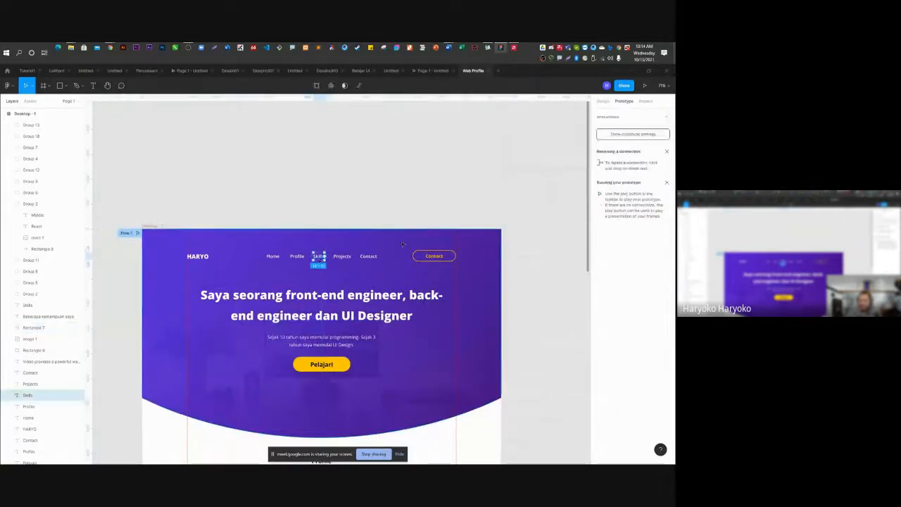
pyautogui.click(666, 116)
pyautogui.click(600, 129)
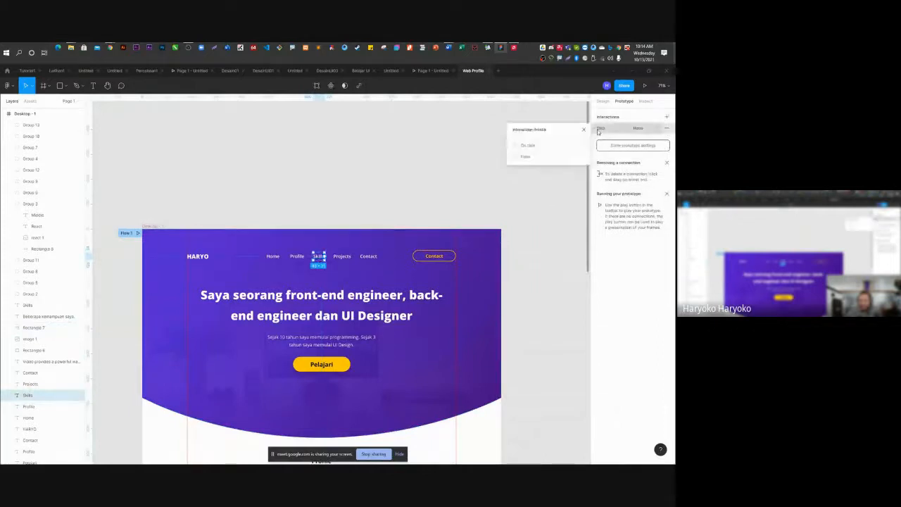
pyautogui.click(532, 155)
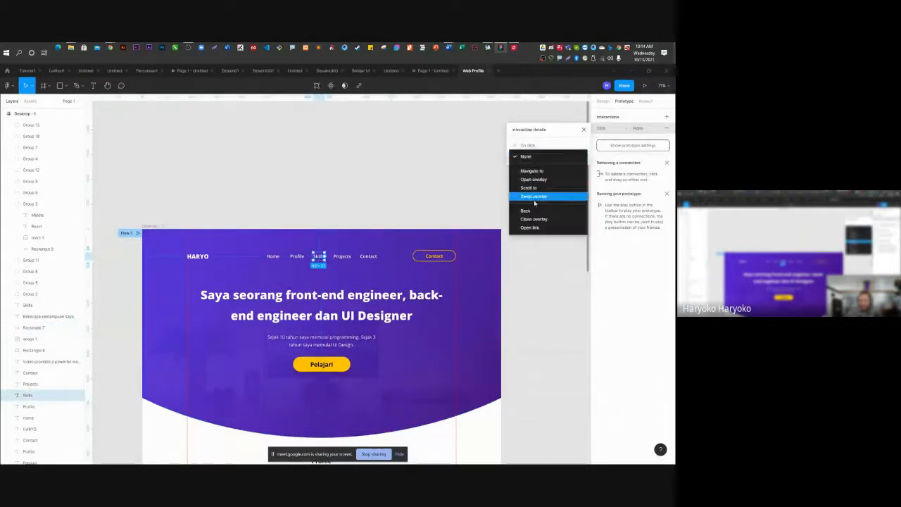
pyautogui.click(542, 188)
pyautogui.click(573, 156)
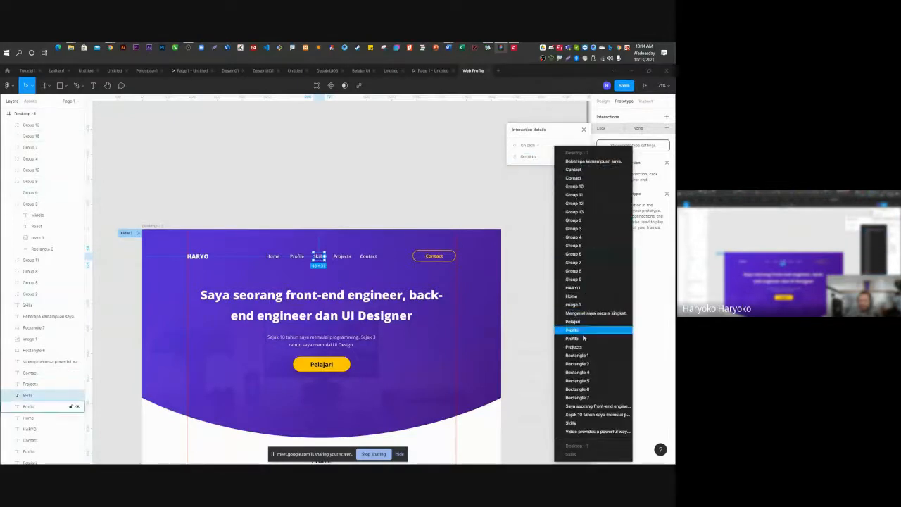
pyautogui.click(580, 423)
# Check the prototype connections running from the header's Profile and Skills links to their sections.
pyautogui.scroll(-5, 432, 289)
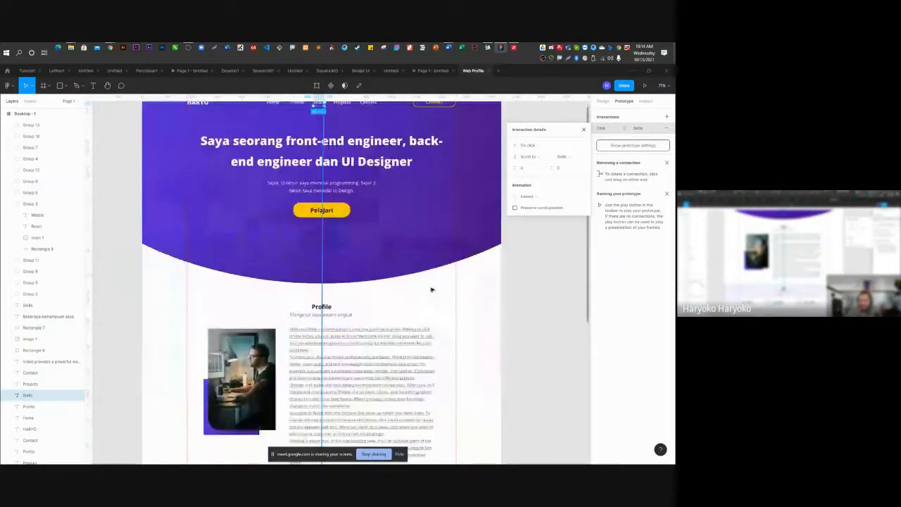
pyautogui.scroll(-3, 430, 288)
pyautogui.scroll(5, 320, 343)
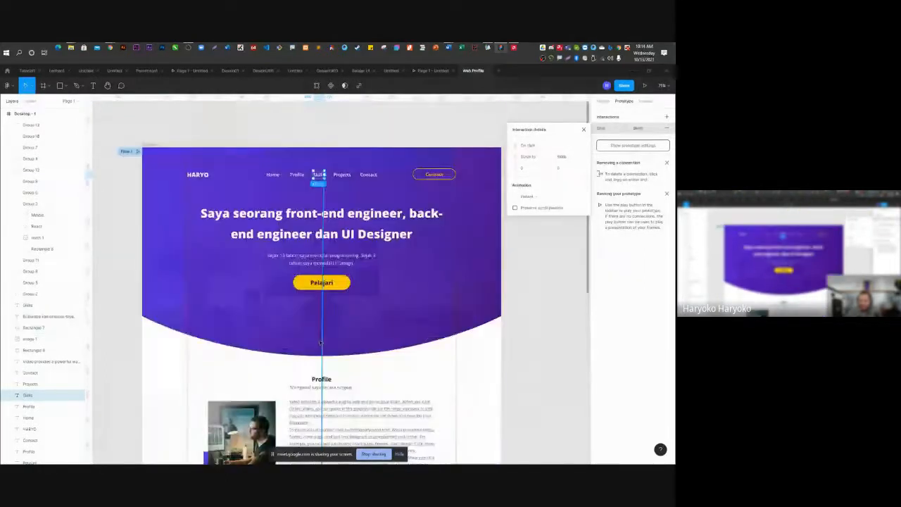
pyautogui.click(297, 175)
pyautogui.click(318, 175)
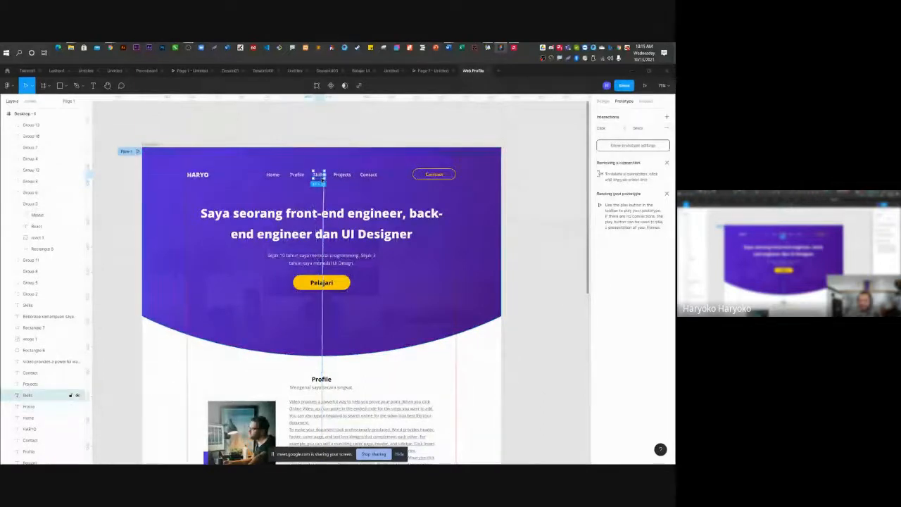
# Preview the prototype, test the header's Profile link and close the preview.
pyautogui.click(642, 86)
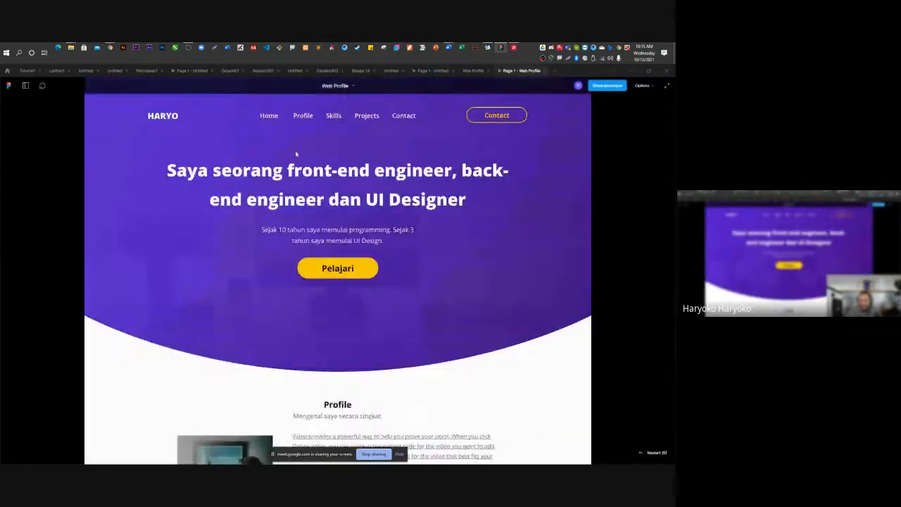
pyautogui.click(302, 116)
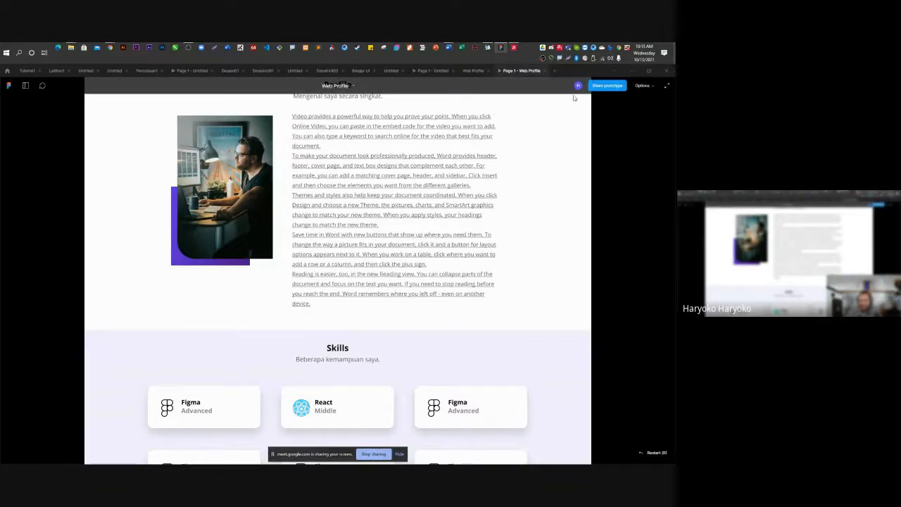
pyautogui.click(544, 70)
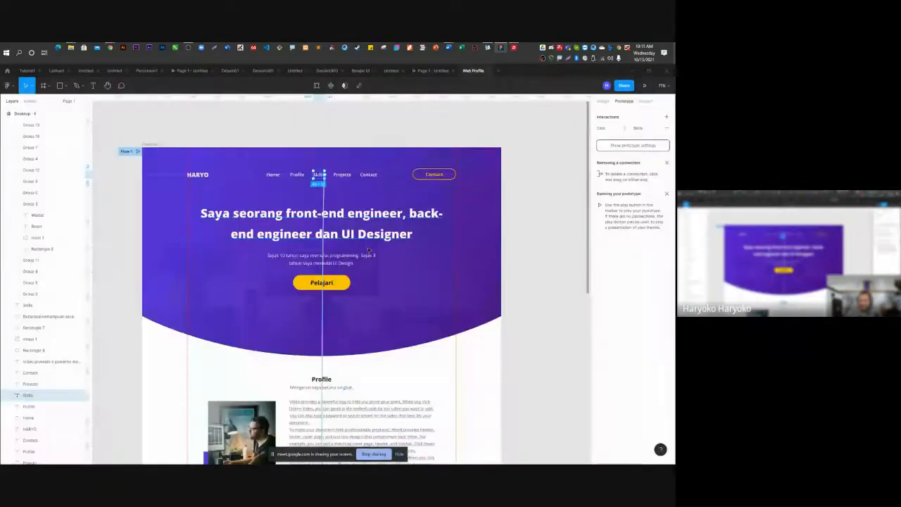
# Examine the whole Desktop - 1 frame, including its prototype settings and the space around the Skills section.
pyautogui.scroll(-5, 359, 286)
pyautogui.scroll(-3, 342, 286)
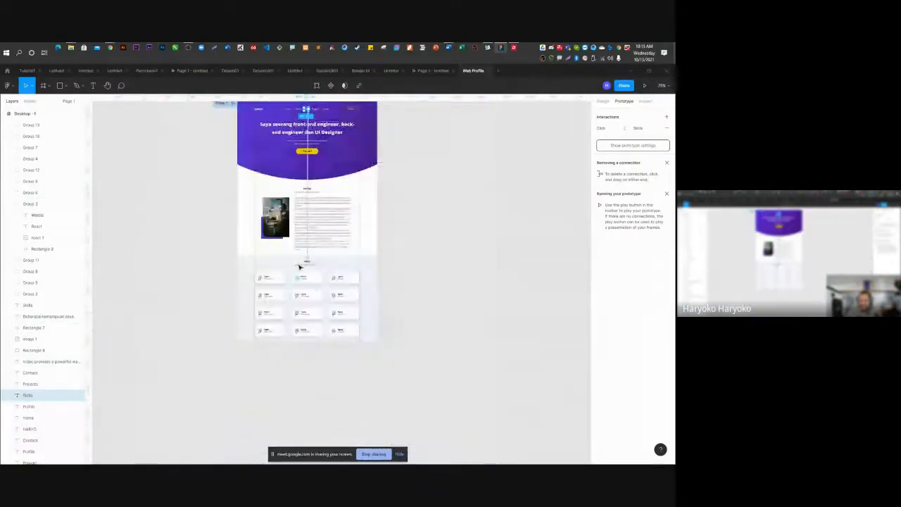
pyautogui.scroll(1, 314, 293)
pyautogui.scroll(3, 314, 293)
pyautogui.scroll(-3, 314, 293)
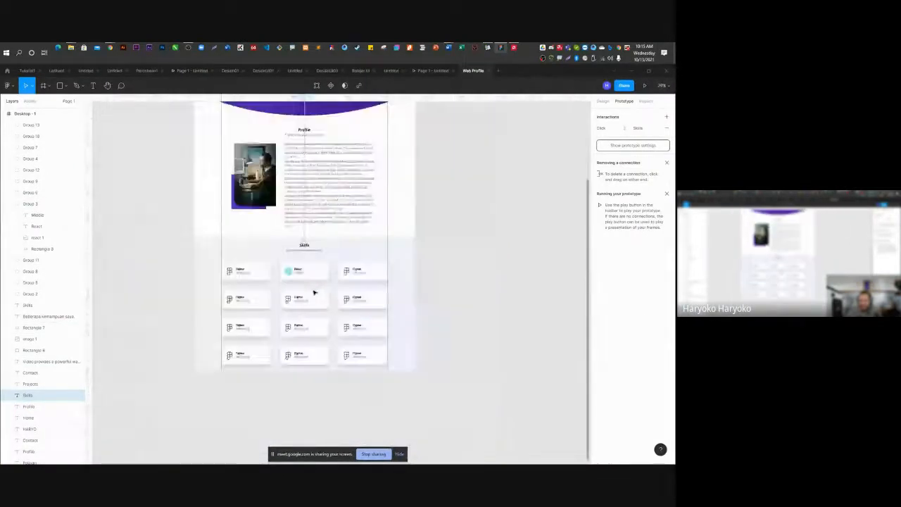
pyautogui.press('Escape')
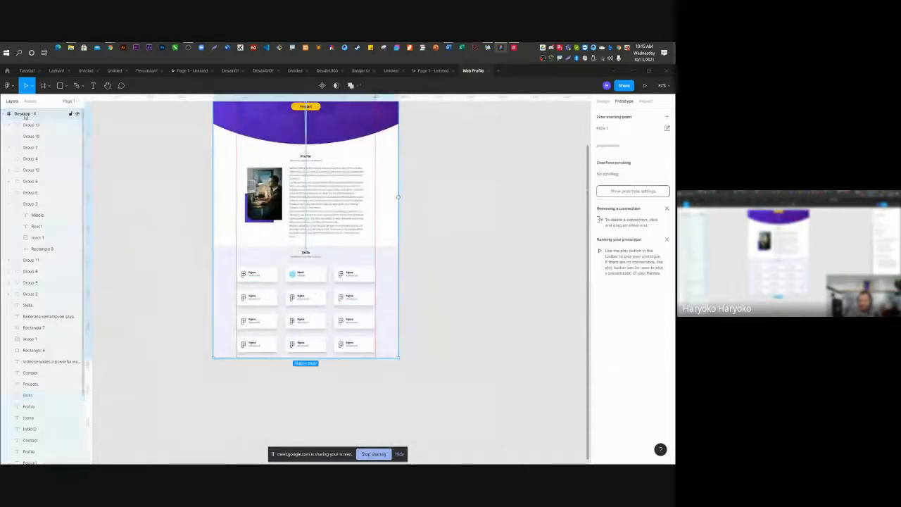
pyautogui.scroll(5, 484, 269)
pyautogui.scroll(-1, 478, 285)
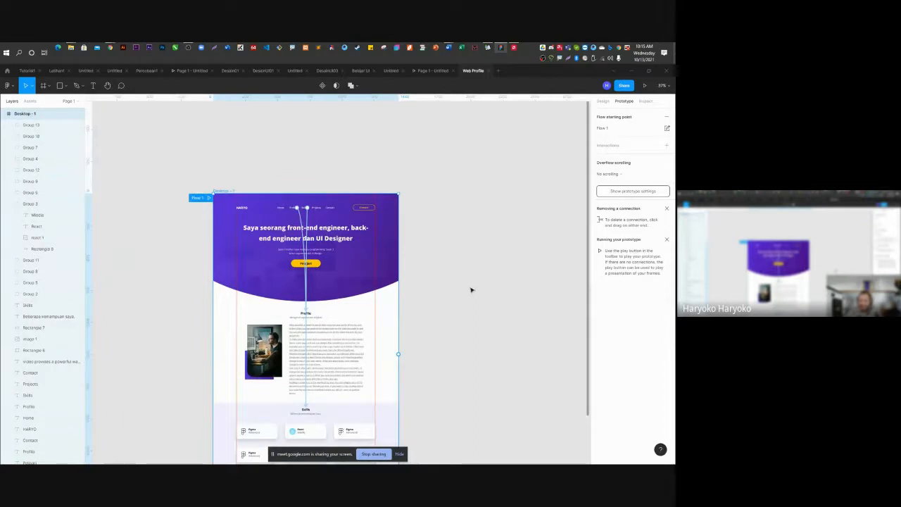
pyautogui.scroll(-5, 412, 322)
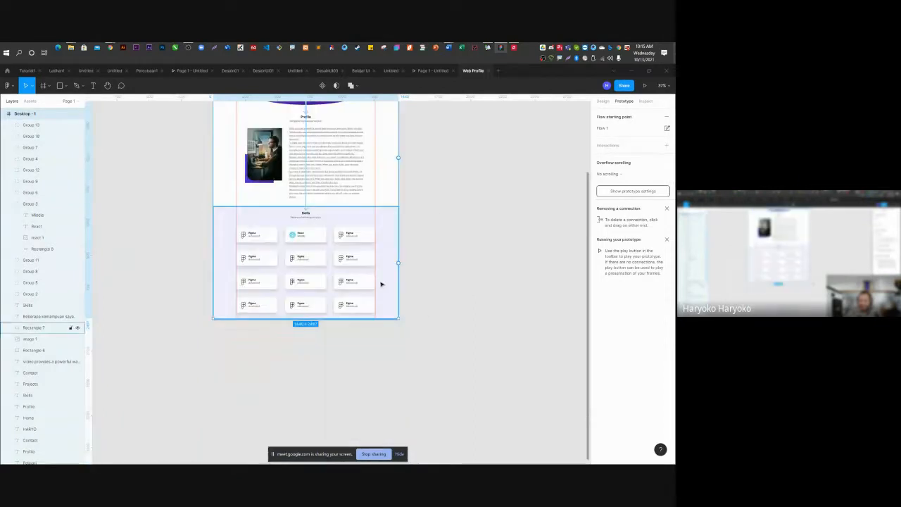
# Move the Skills section's background rectangle down to open a gap below the Profile section.
pyautogui.click(434, 213)
pyautogui.click(387, 221)
pyautogui.moveTo(386, 221); pyautogui.dragTo(384, 262)
pyautogui.click(428, 228)
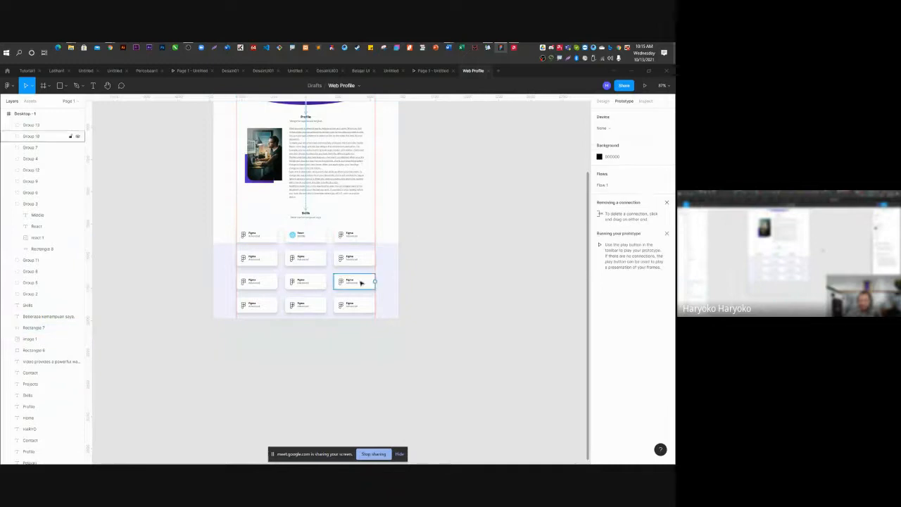
# Extend the bottom of the Desktop - 1 frame to fit the full Skills background rectangle.
pyautogui.click(38, 114)
pyautogui.moveTo(307, 319); pyautogui.dragTo(300, 357)
pyautogui.click(414, 316)
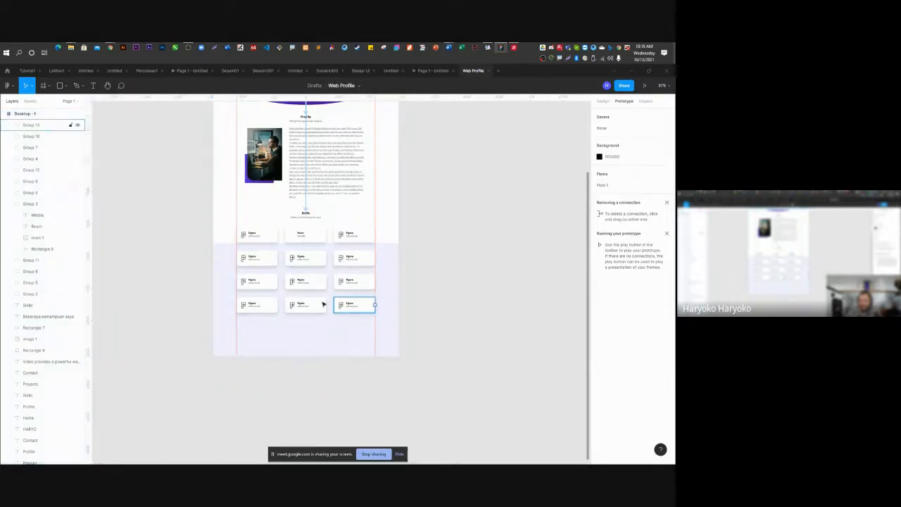
# Move the Skills heading, its subtitle and all twelve skill cards down together onto the lavender background.
pyautogui.scroll(3, 321, 302)
pyautogui.click(299, 162)
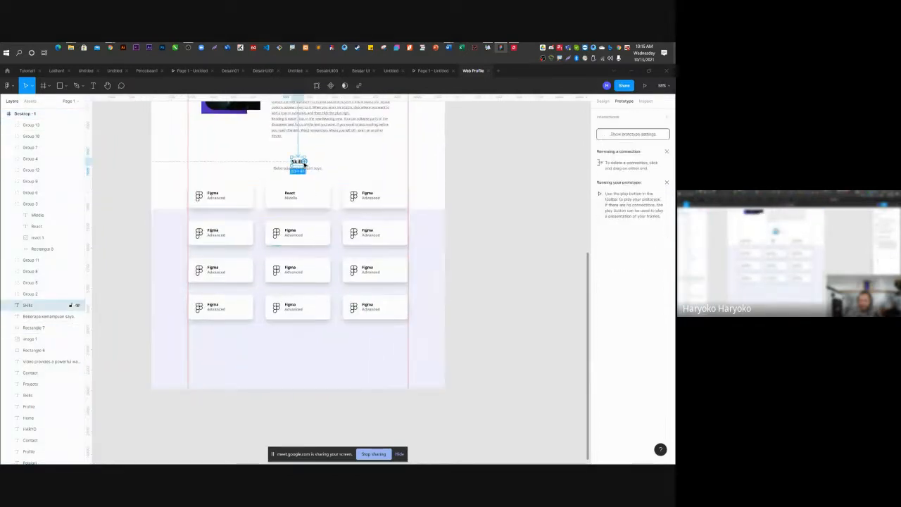
pyautogui.keyDown('shift'); pyautogui.click(312, 170); pyautogui.keyUp('shift')
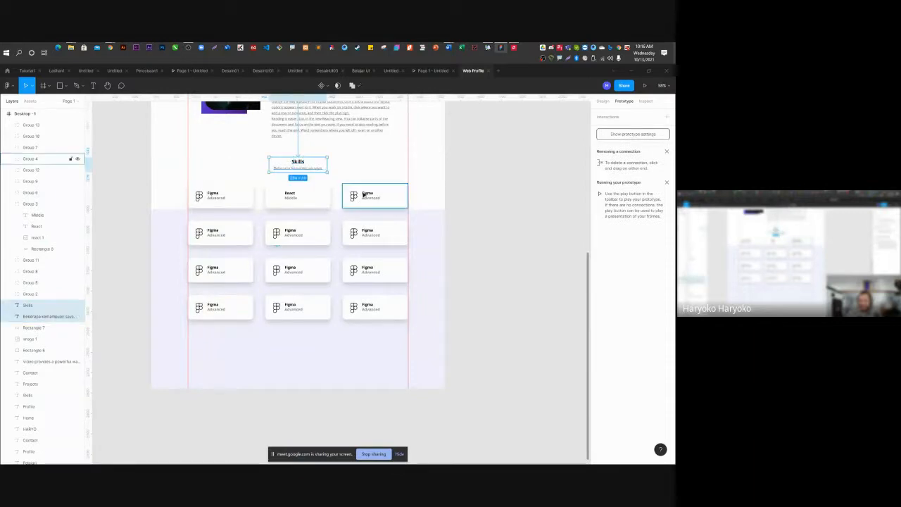
pyautogui.keyDown('shift'); pyautogui.click(320, 204); pyautogui.keyUp('shift')
pyautogui.keyDown('shift'); pyautogui.click(219, 200); pyautogui.keyUp('shift')
pyautogui.keyDown('shift'); pyautogui.click(222, 234); pyautogui.keyUp('shift')
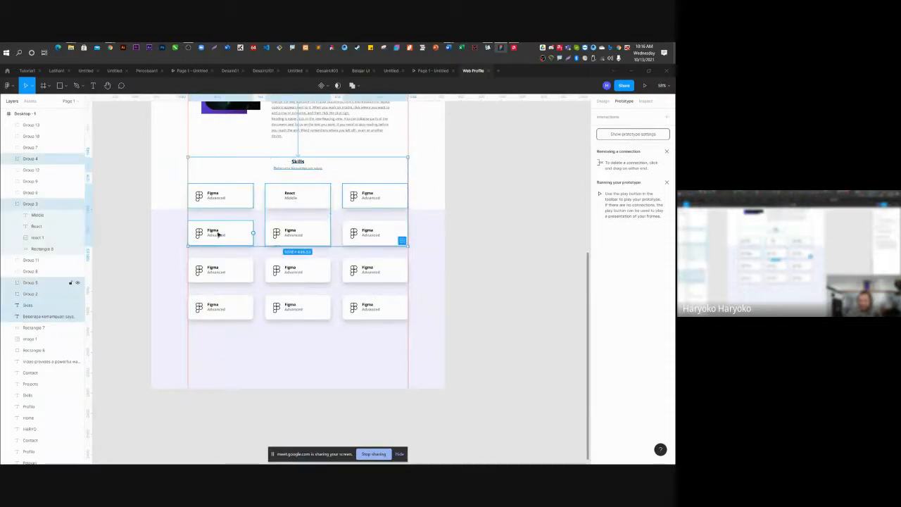
pyautogui.keyDown('shift'); pyautogui.click(295, 239); pyautogui.keyUp('shift')
pyautogui.keyDown('shift'); pyautogui.click(296, 273); pyautogui.keyUp('shift')
pyautogui.keyDown('shift'); pyautogui.click(230, 275); pyautogui.keyUp('shift')
pyautogui.keyDown('shift'); pyautogui.click(296, 308); pyautogui.keyUp('shift')
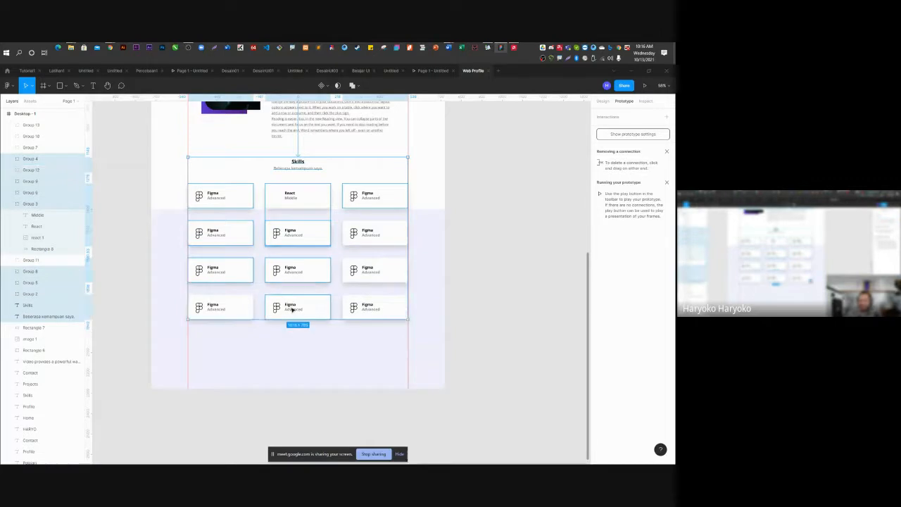
pyautogui.keyDown('shift'); pyautogui.click(228, 308); pyautogui.keyUp('shift')
pyautogui.keyDown('shift'); pyautogui.click(376, 308); pyautogui.keyUp('shift')
pyautogui.keyDown('shift'); pyautogui.click(372, 271); pyautogui.keyUp('shift')
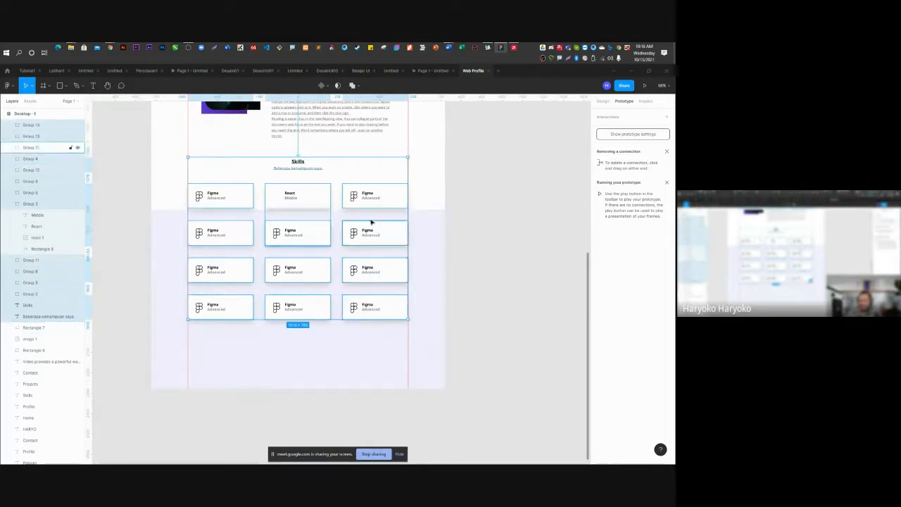
pyautogui.keyDown('shift'); pyautogui.click(372, 232); pyautogui.keyUp('shift')
pyautogui.moveTo(370, 227); pyautogui.dragTo(366, 290)
pyautogui.click(483, 254)
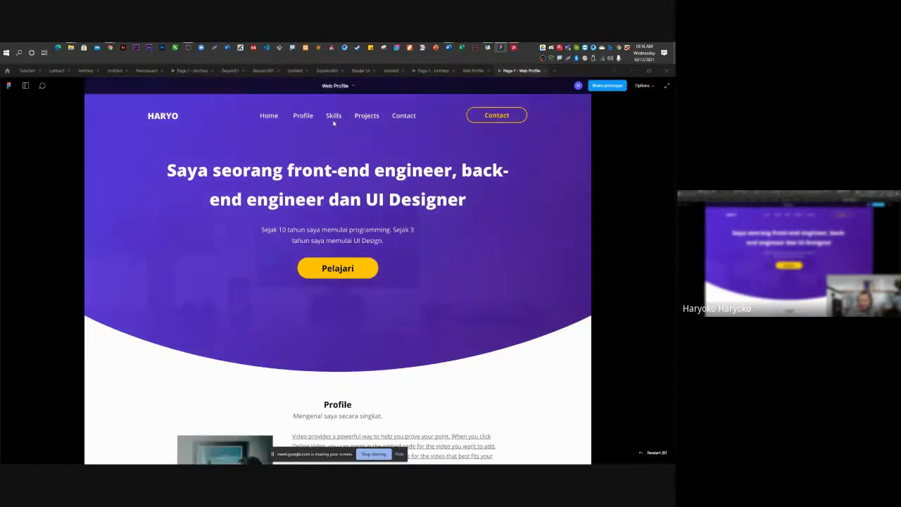
# Test the header's Skills link in the prototype preview and return to the page's header.
pyautogui.click(332, 120)
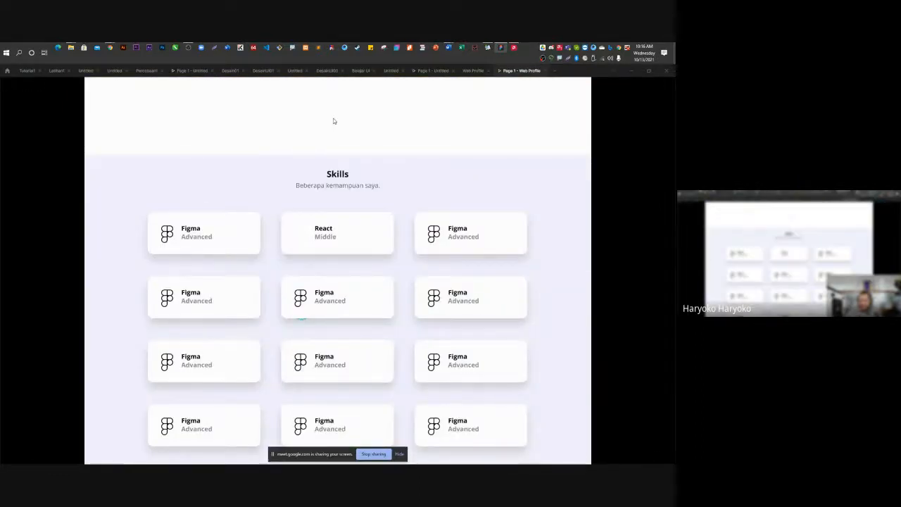
pyautogui.scroll(2, 333, 121)
pyautogui.scroll(6, 333, 121)
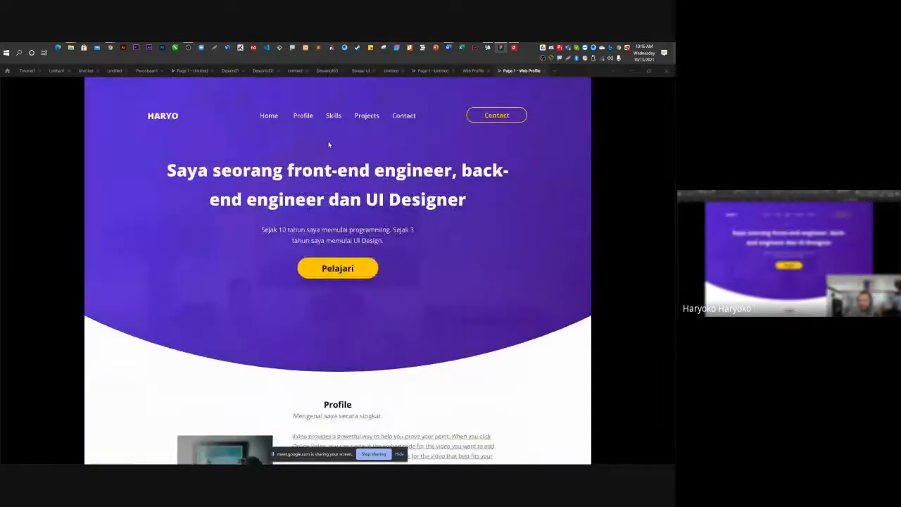
# Test the header's Profile and Skills links in the prototype preview.
pyautogui.click(306, 119)
pyautogui.scroll(-5, 306, 118)
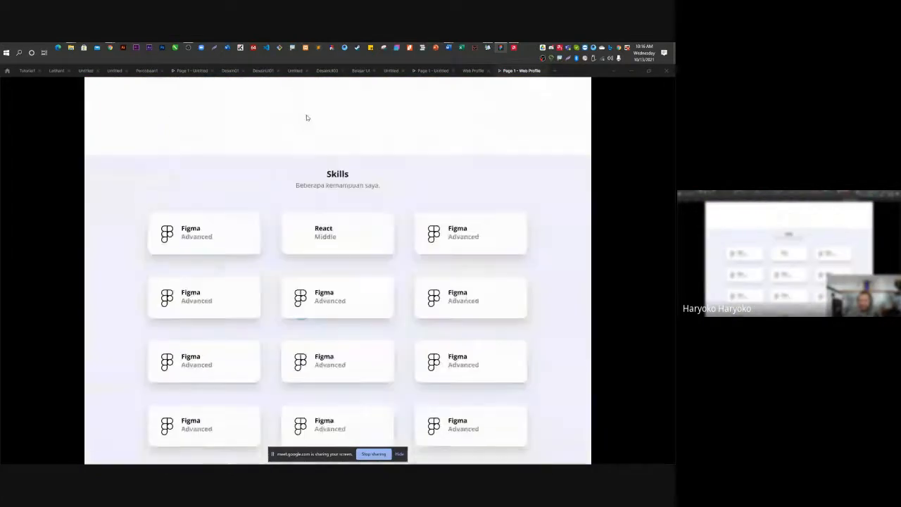
pyautogui.scroll(10, 306, 118)
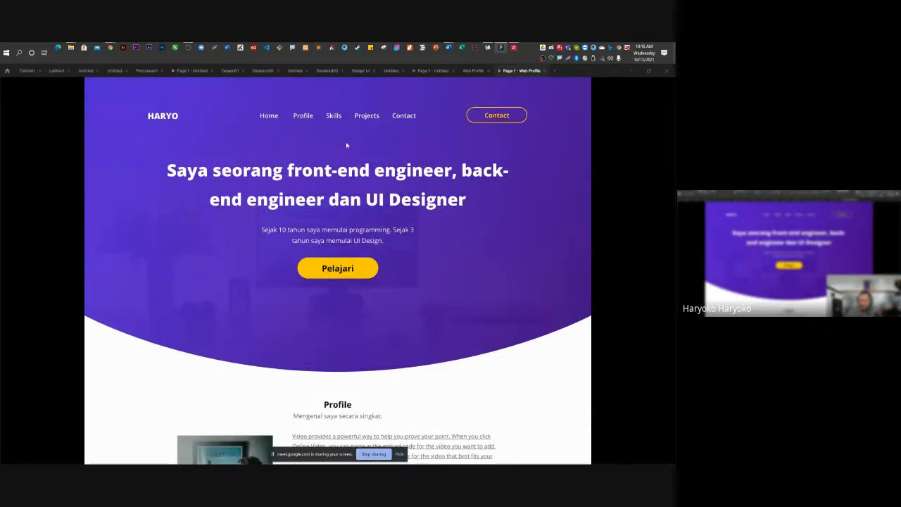
pyautogui.click(333, 118)
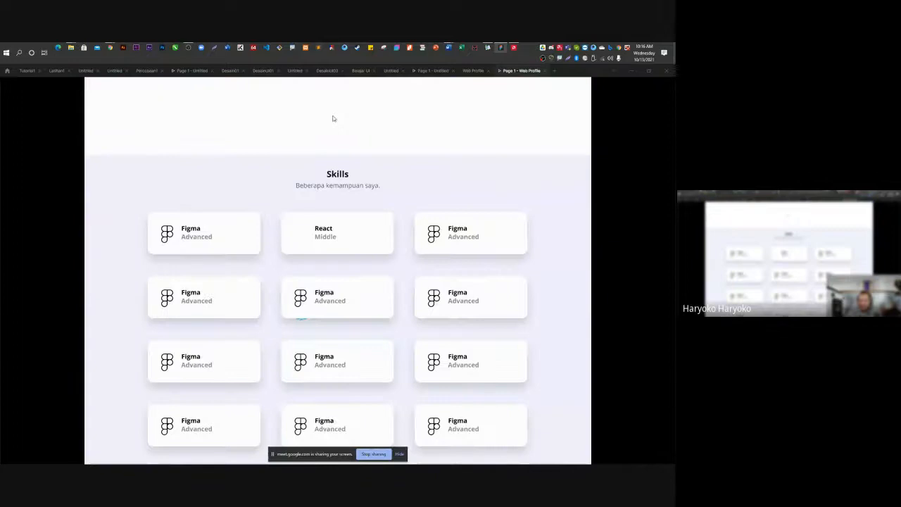
# In the Web Profile design, move the React logo into the React skill card and bring it to the front of that card's group.
pyautogui.click(479, 72)
pyautogui.scroll(-3, 384, 314)
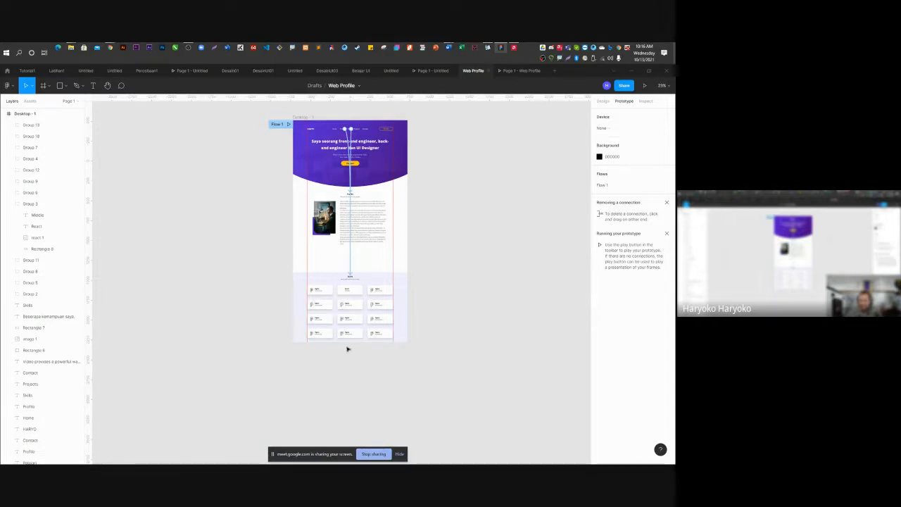
pyautogui.scroll(4, 347, 347)
pyautogui.scroll(3, 359, 208)
pyautogui.click(324, 192)
pyautogui.click(342, 197)
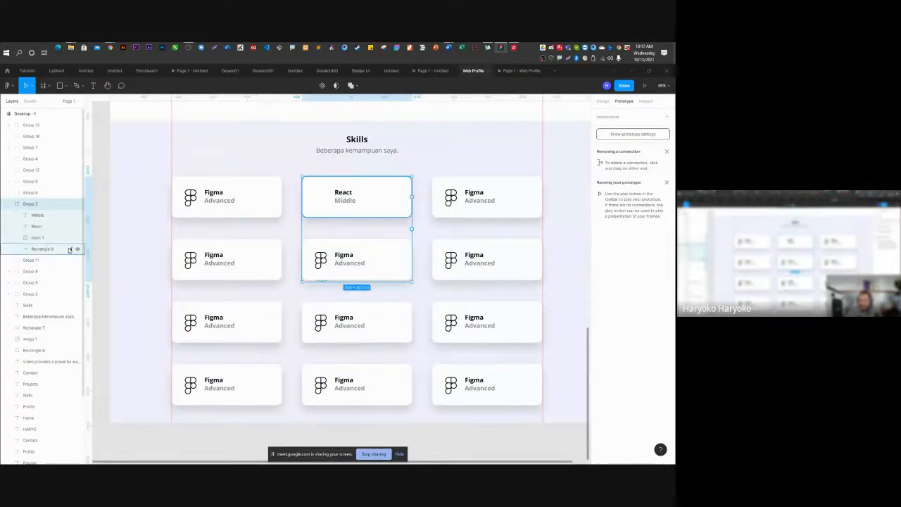
pyautogui.click(35, 237)
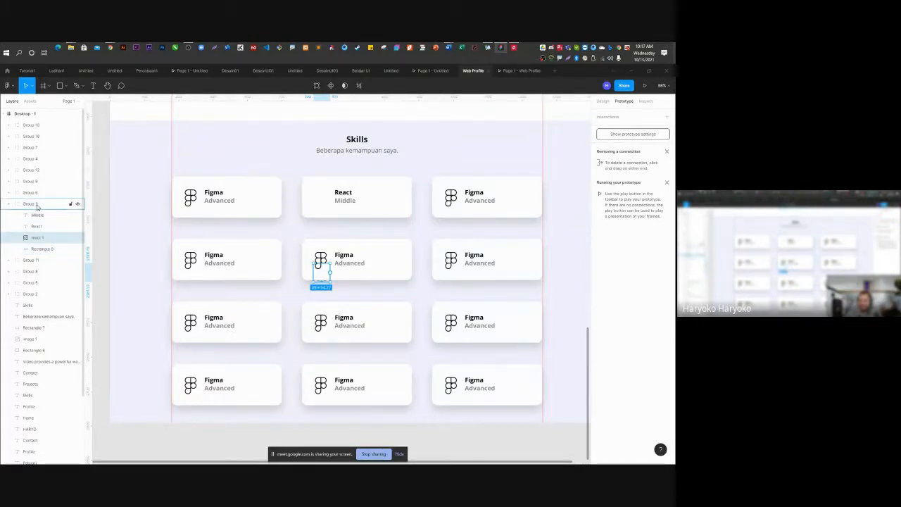
pyautogui.moveTo(34, 237); pyautogui.dragTo(42, 124)
pyautogui.moveTo(324, 271); pyautogui.dragTo(321, 199)
pyautogui.click(357, 186)
pyautogui.click(320, 197)
pyautogui.moveTo(40, 209); pyautogui.dragTo(41, 223)
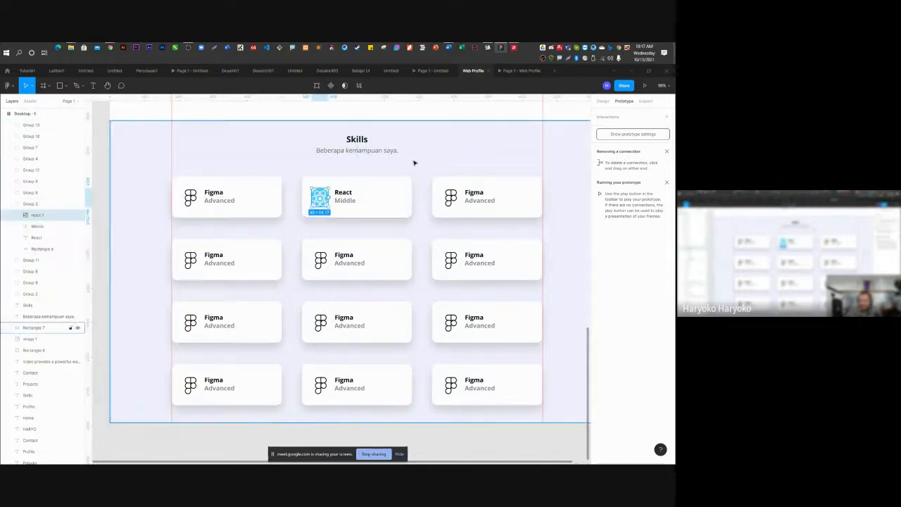
pyautogui.click(435, 158)
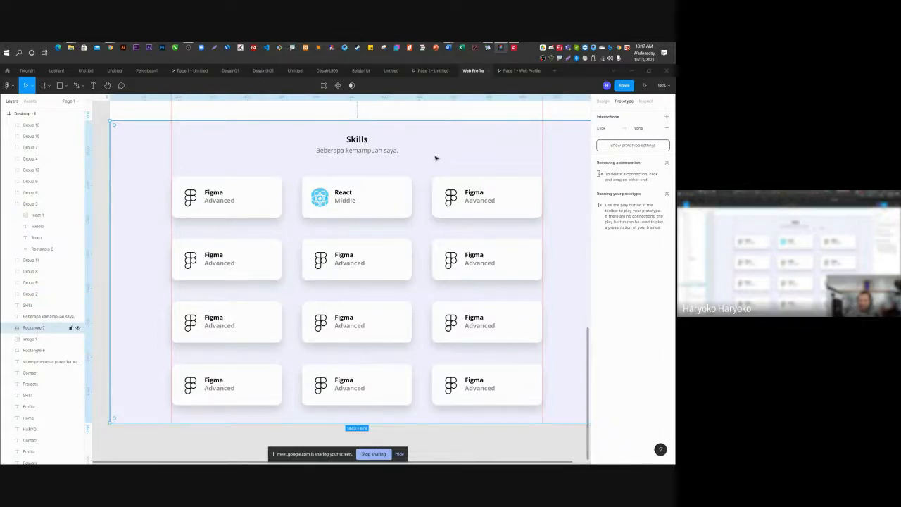
pyautogui.click(451, 202)
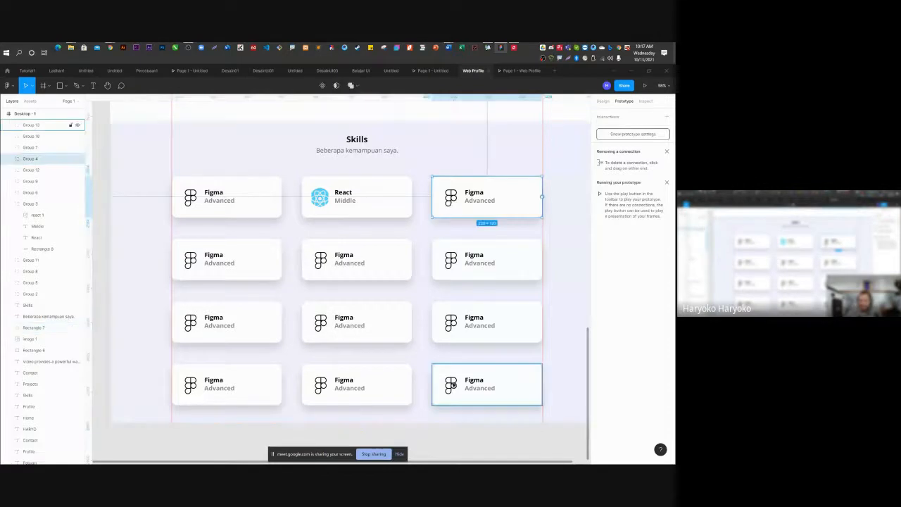
# Review the full page layout from the purple header through the Profile section to the Skills cards.
pyautogui.scroll(10, 452, 382)
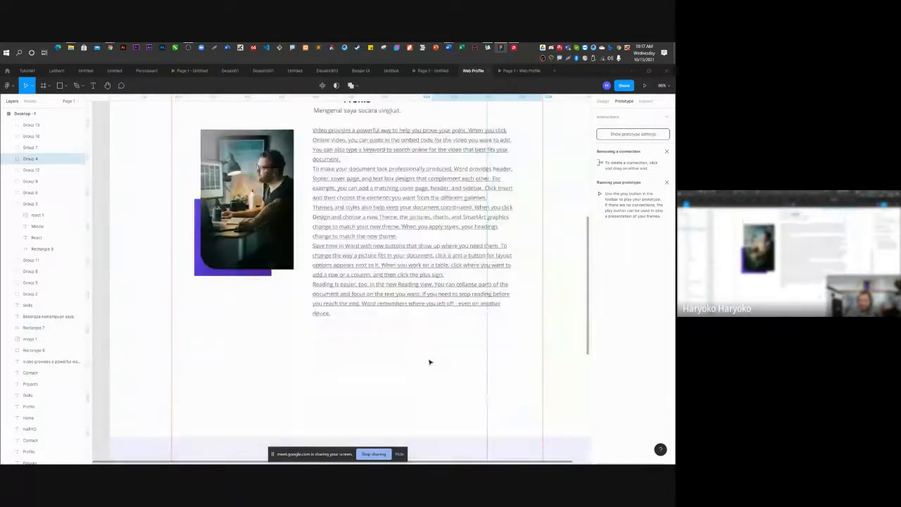
pyautogui.scroll(5, 429, 362)
pyautogui.scroll(-3, 429, 361)
pyautogui.scroll(7, 429, 361)
pyautogui.scroll(3, 430, 361)
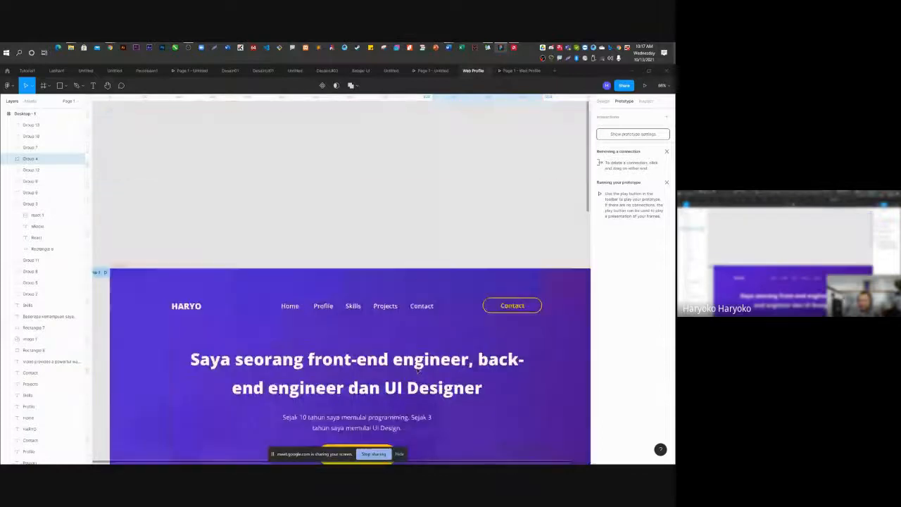
pyautogui.scroll(-8, 342, 259)
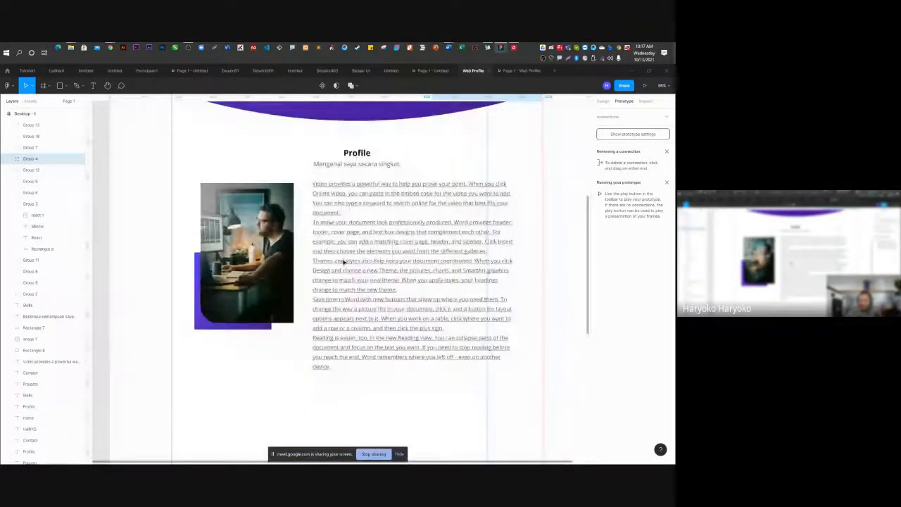
pyautogui.keyDown('ctrl'); pyautogui.scroll(-6, 342, 260); pyautogui.keyUp('ctrl')
pyautogui.keyDown('ctrl'); pyautogui.scroll(3, 410, 233); pyautogui.keyUp('ctrl')
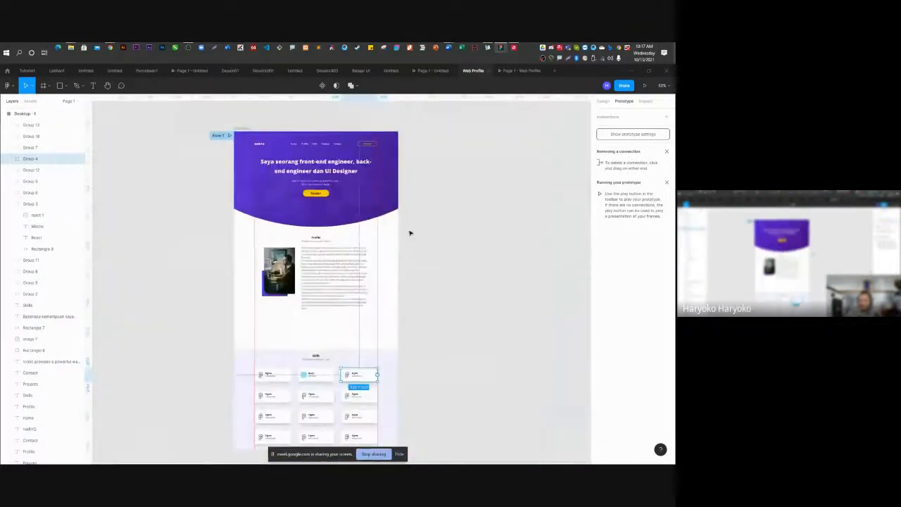
pyautogui.scroll(-7, 410, 233)
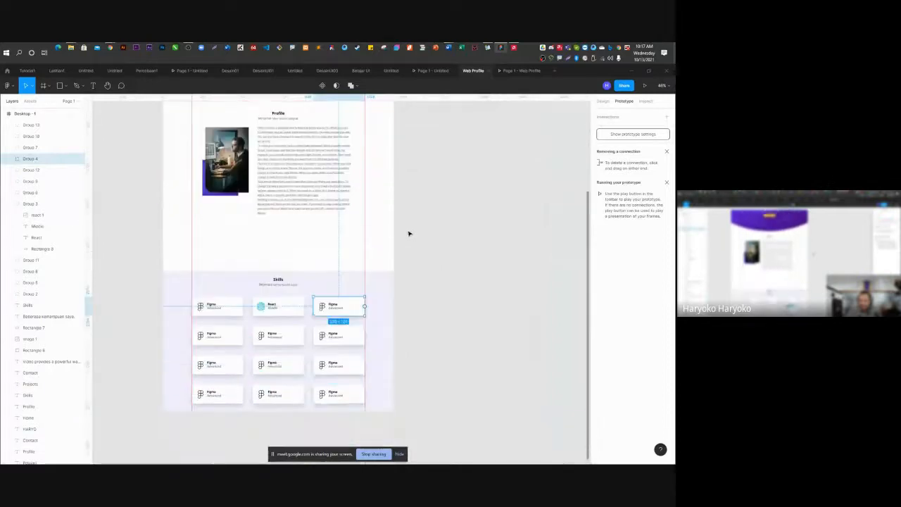
pyautogui.scroll(8, 394, 314)
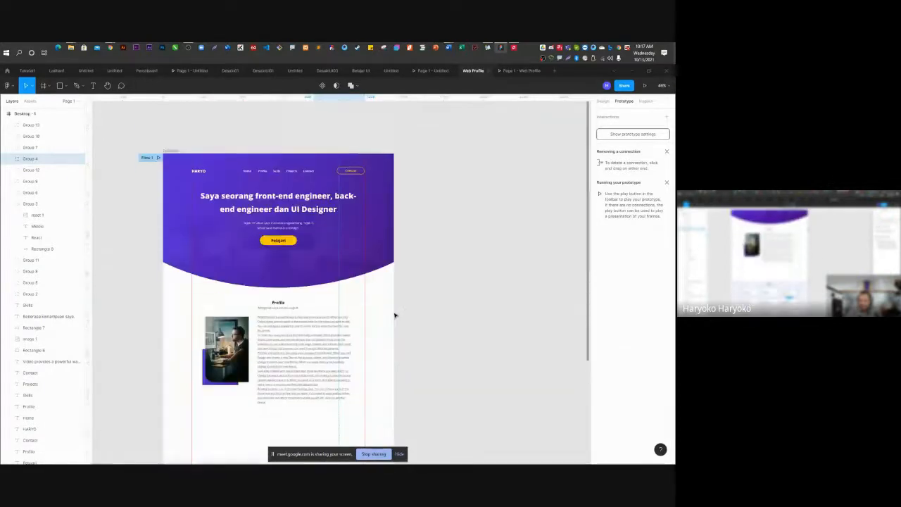
pyautogui.scroll(-10, 394, 314)
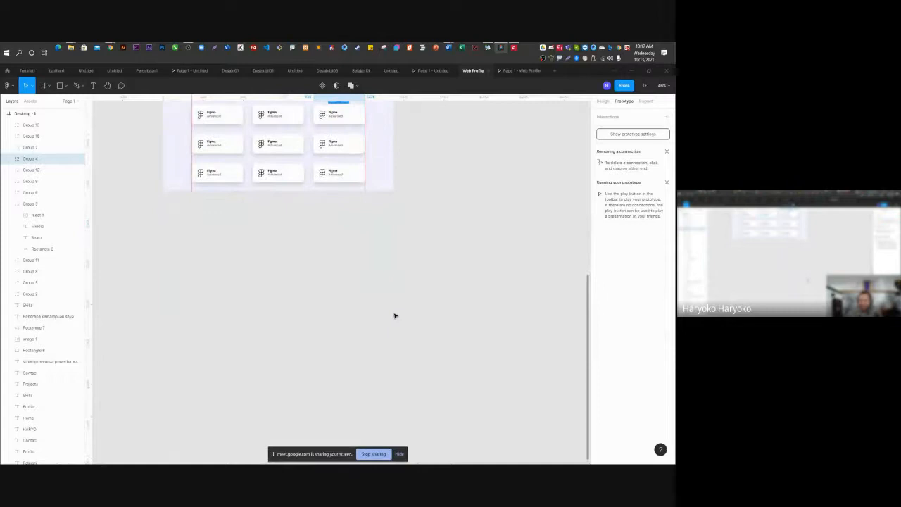
pyautogui.scroll(5, 394, 315)
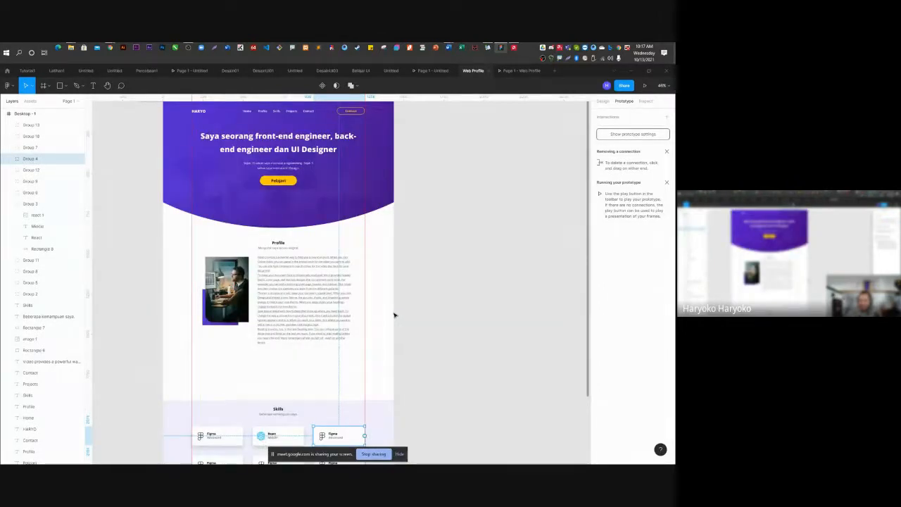
pyautogui.scroll(-10, 398, 310)
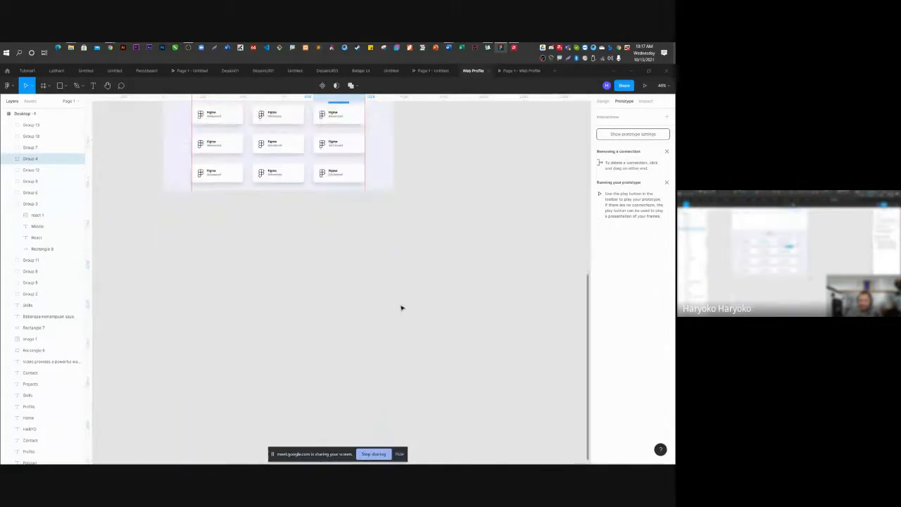
pyautogui.scroll(5, 401, 307)
pyautogui.scroll(-3, 401, 307)
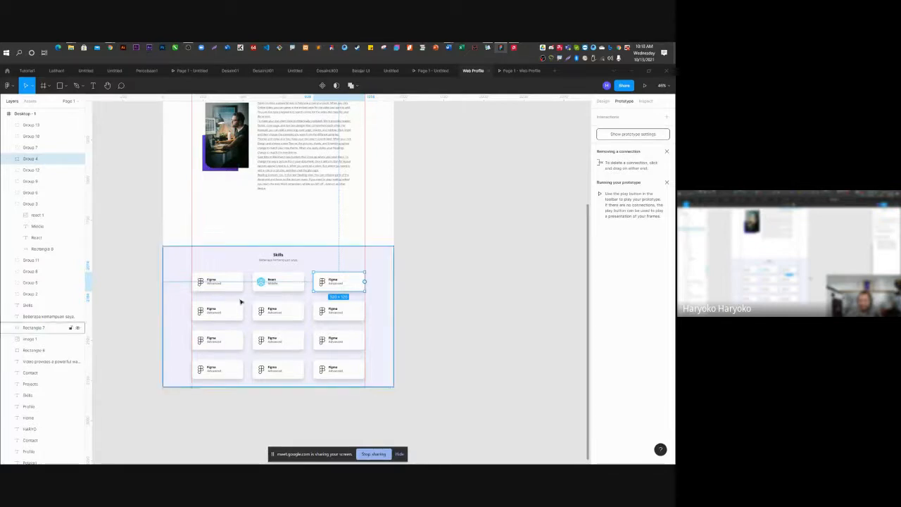
pyautogui.scroll(3, 418, 276)
pyautogui.scroll(3, 418, 276)
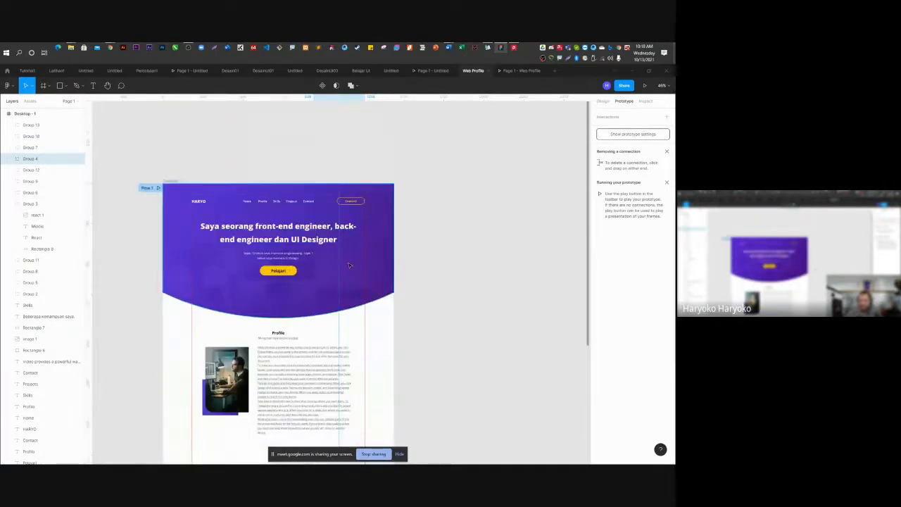
pyautogui.scroll(-6, 386, 310)
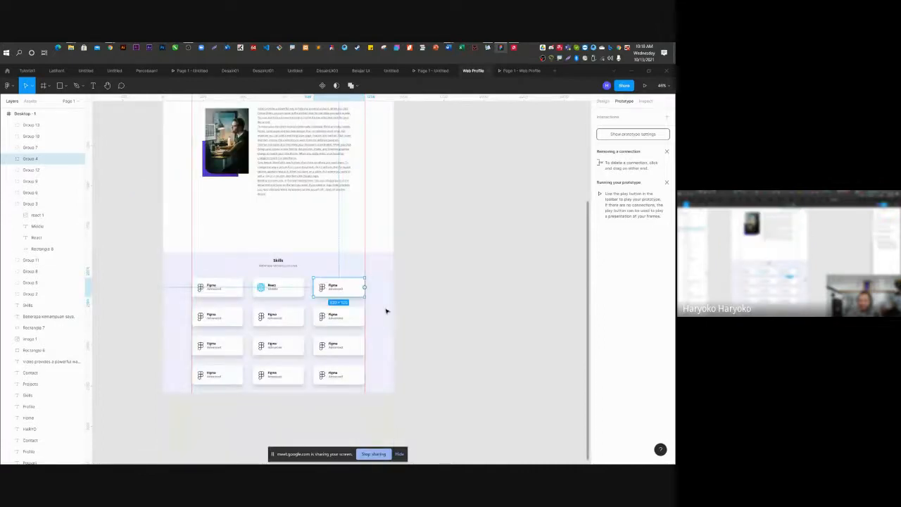
pyautogui.scroll(5, 387, 309)
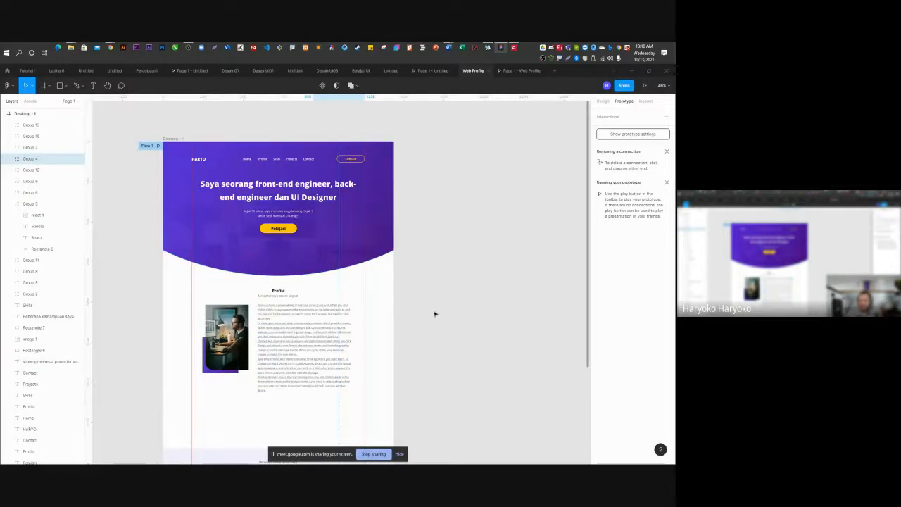
# Inspect the header's navigation links up close, and check the prototype connection leading to the Skills section.
pyautogui.scroll(5, 277, 161)
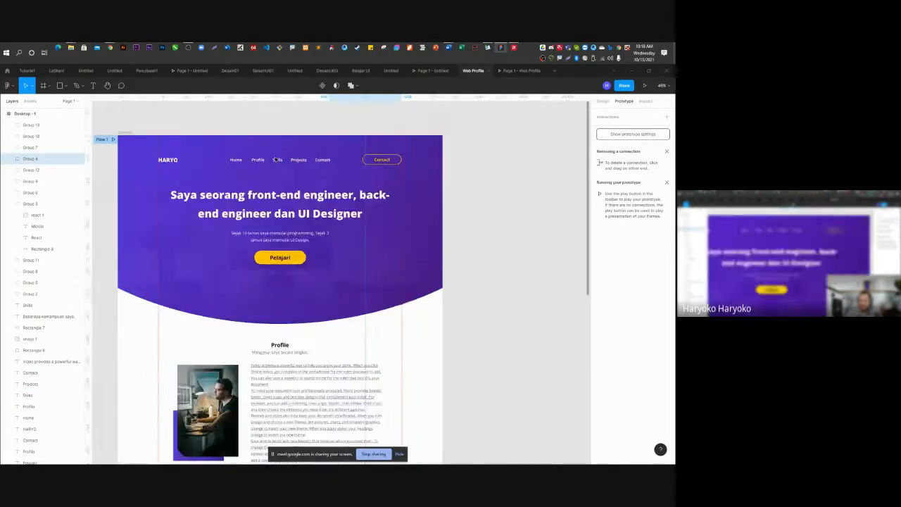
pyautogui.scroll(-5, 295, 183)
pyautogui.scroll(4, 331, 204)
pyautogui.scroll(-2, 335, 209)
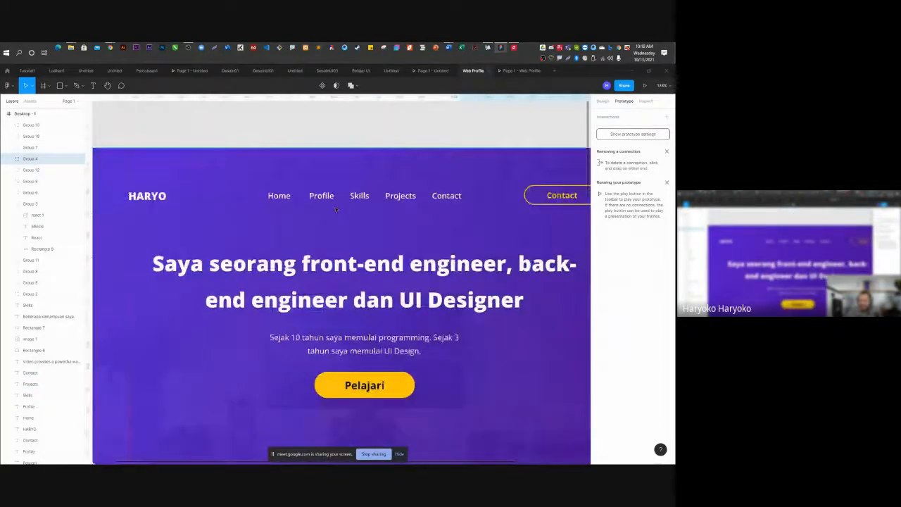
pyautogui.scroll(4, 336, 209)
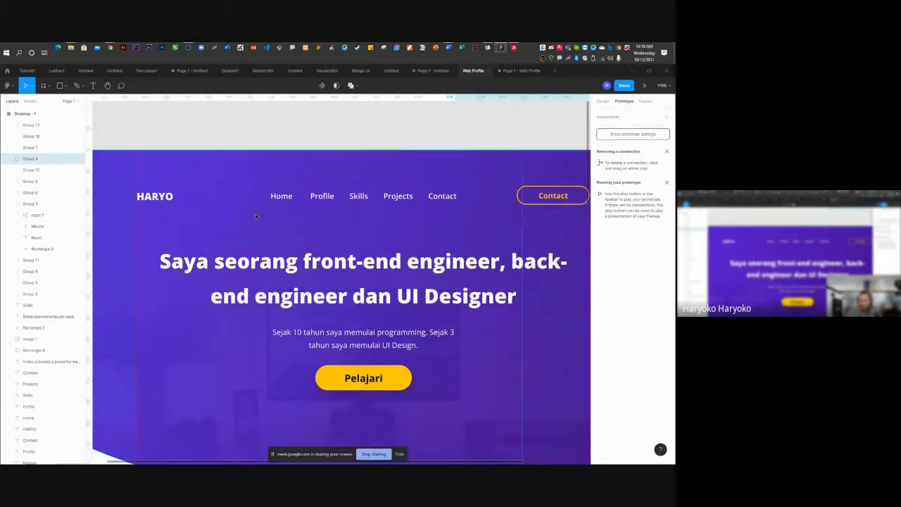
pyautogui.scroll(-5, 257, 212)
pyautogui.scroll(5, 296, 207)
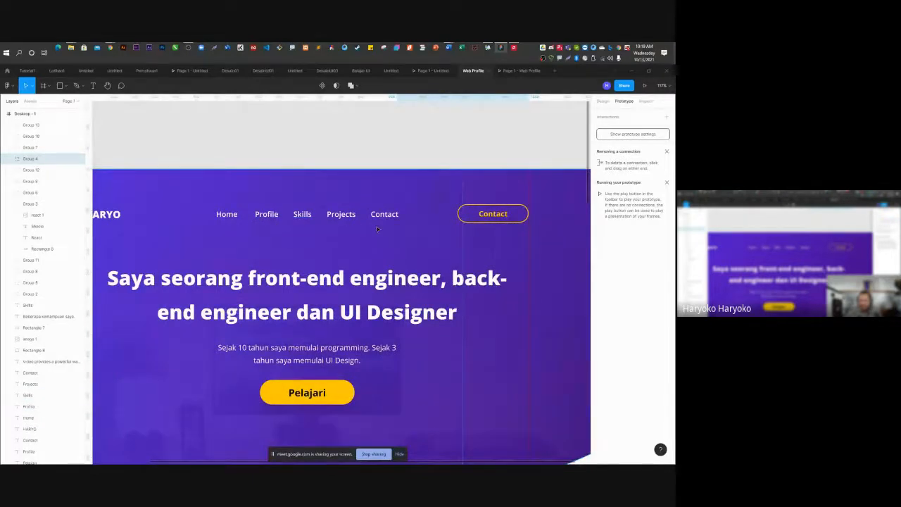
pyautogui.scroll(-5, 377, 229)
pyautogui.scroll(3, 359, 430)
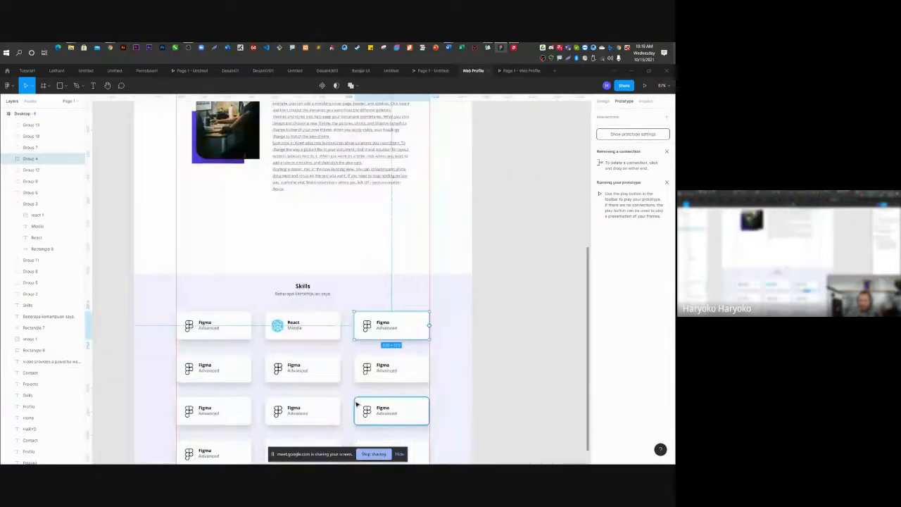
pyautogui.scroll(-2, 331, 272)
pyautogui.click(451, 267)
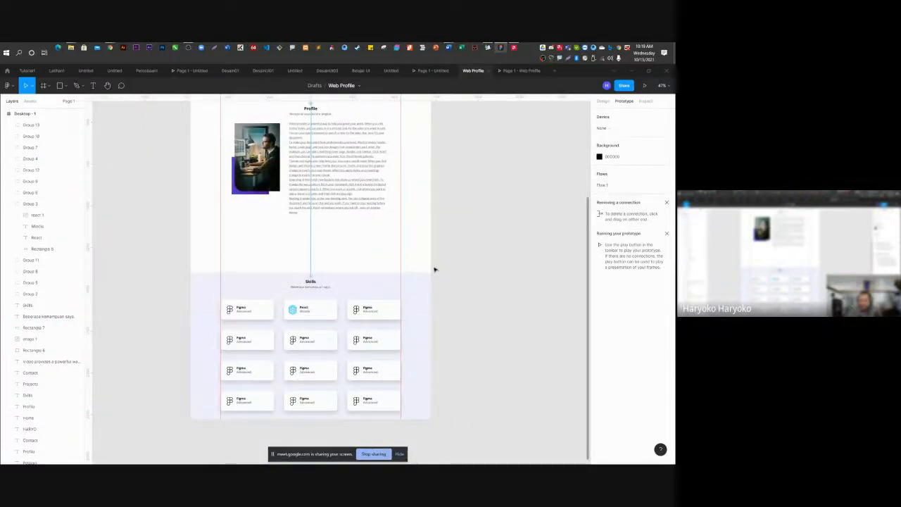
pyautogui.scroll(-1, 392, 364)
pyautogui.scroll(-1, 393, 364)
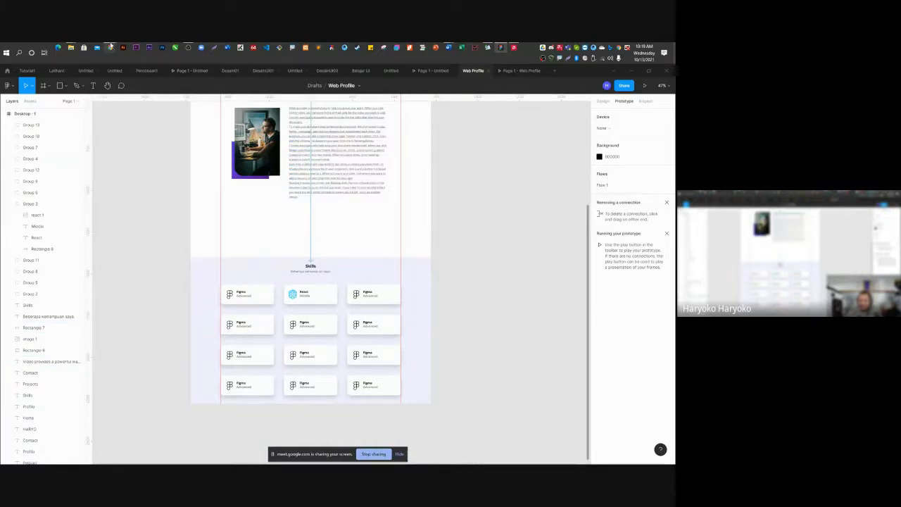
# Switch to Flaticon in the browser, dismiss the attribution notice and search the icons for "figma".
pyautogui.moveTo(110, 48)
pyautogui.click(199, 84)
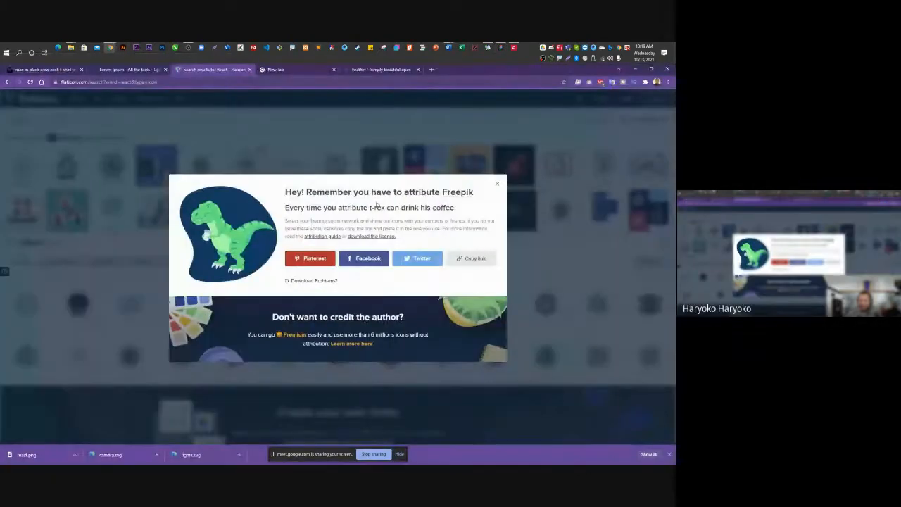
pyautogui.click(496, 185)
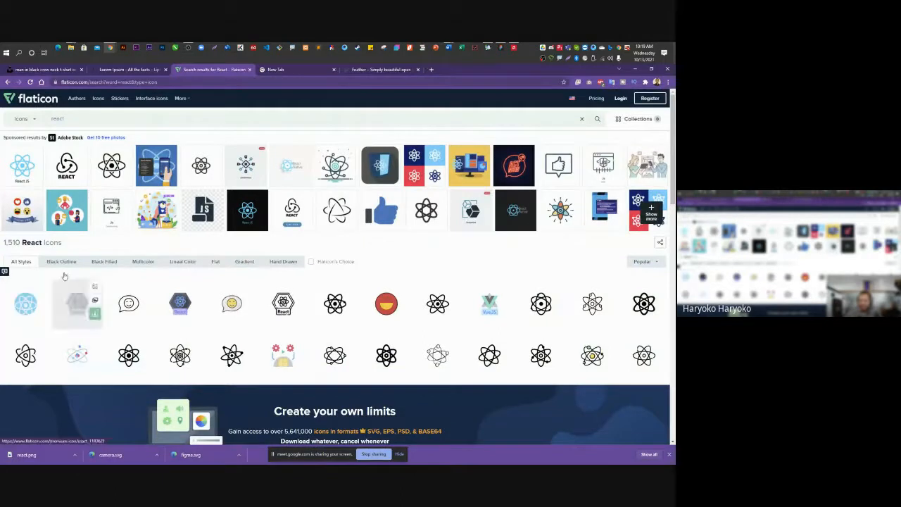
pyautogui.click(87, 119)
pyautogui.press('BackSpace')
pyautogui.press('BackSpace')
pyautogui.press('BackSpace')
pyautogui.press('BackSpace')
pyautogui.press('BackSpace')
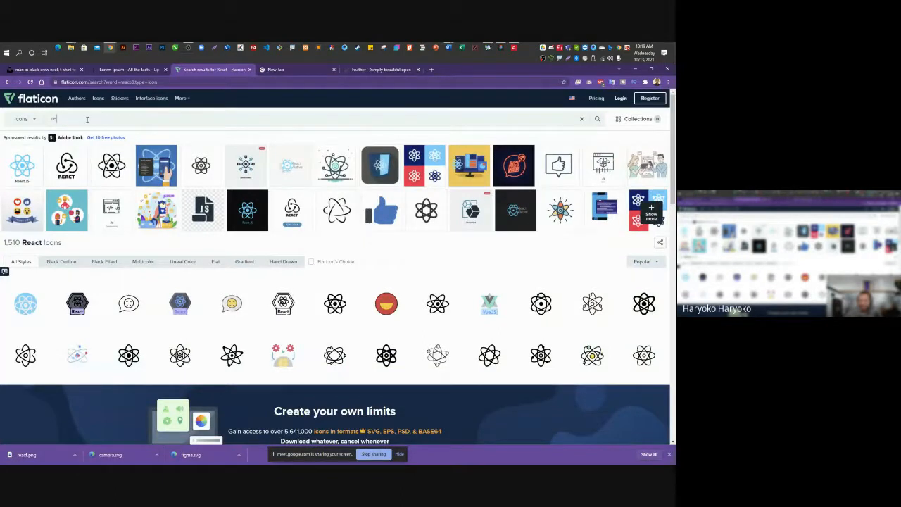
pyautogui.write('figma')
pyautogui.press('Return')
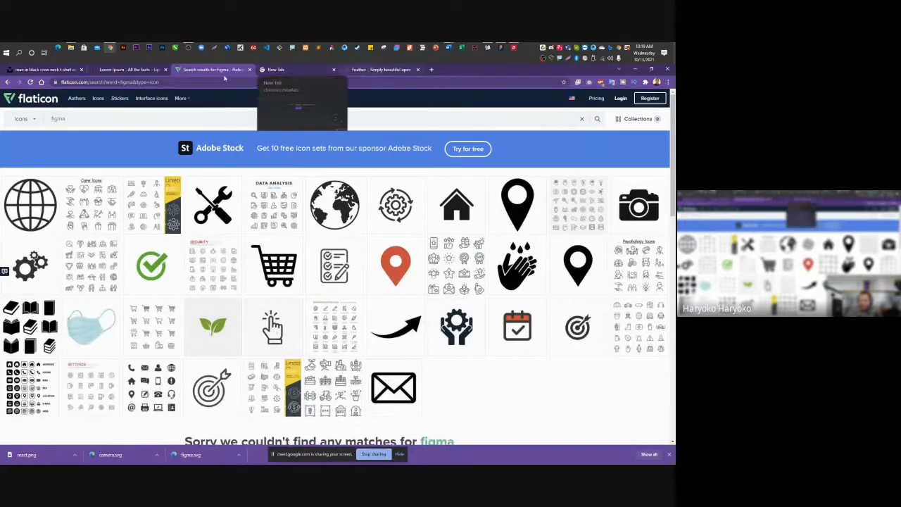
# Search the Feather icon library for "figma".
pyautogui.click(366, 69)
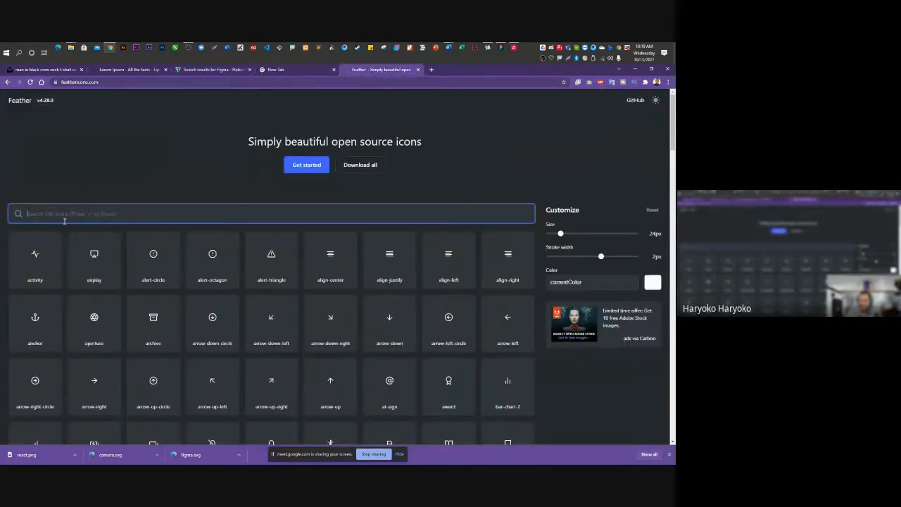
pyautogui.write('figma')
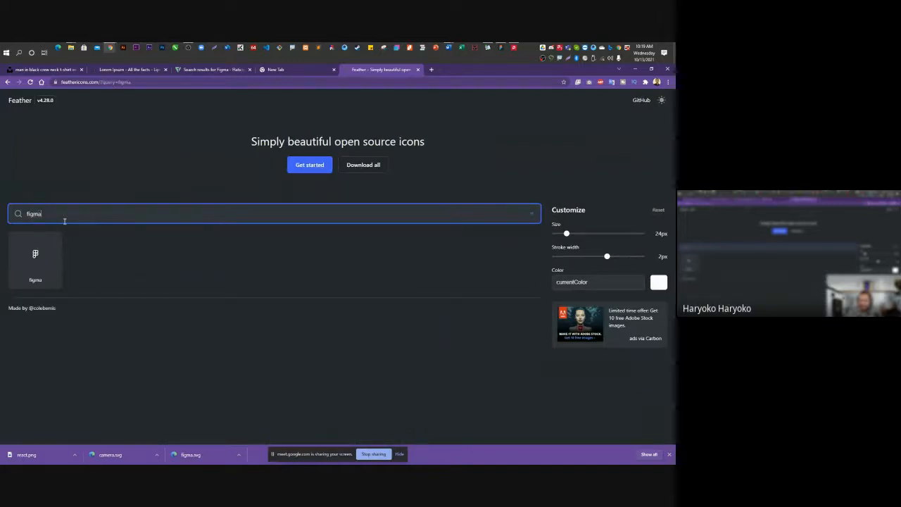
# Enlarge the Feather page and compare its figma icon result with the Flaticon search results for the same term.
pyautogui.hotkey('ctrl', '+')
pyautogui.hotkey('ctrl', '+')
pyautogui.hotkey('ctrl', '+')
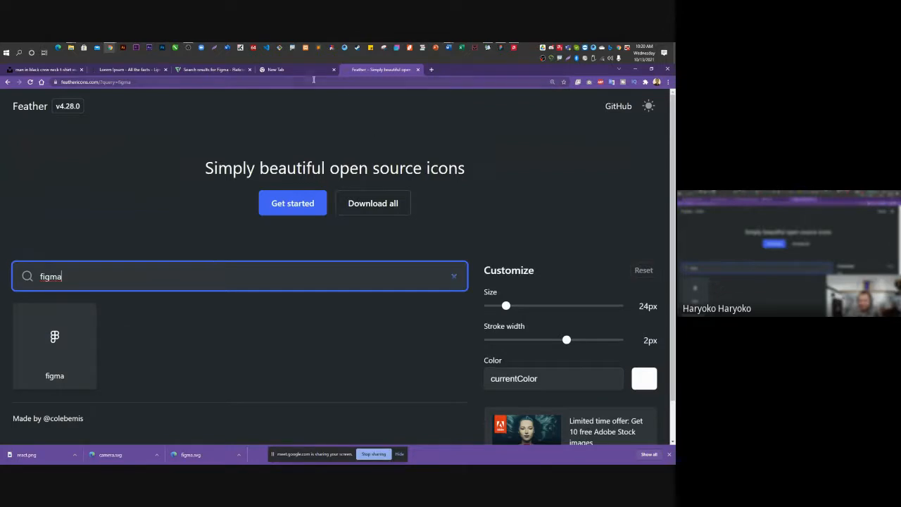
pyautogui.click(212, 69)
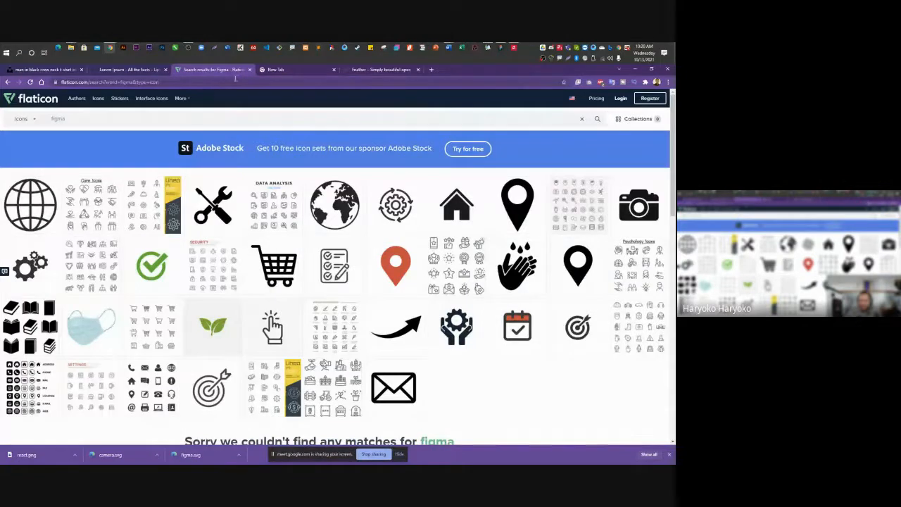
pyautogui.click(367, 70)
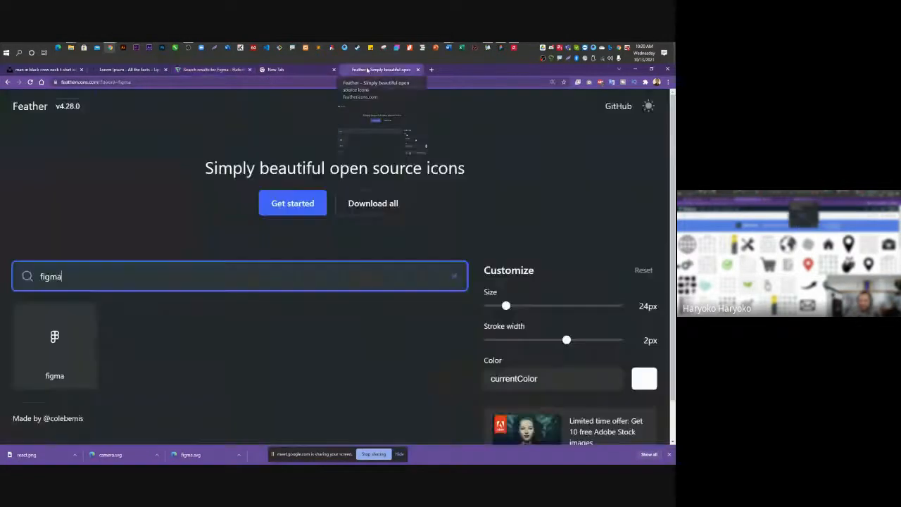
# Return to the Web Profile design in Figma and review the Profile and Skills sections with their prototype connections.
pyautogui.click(636, 69)
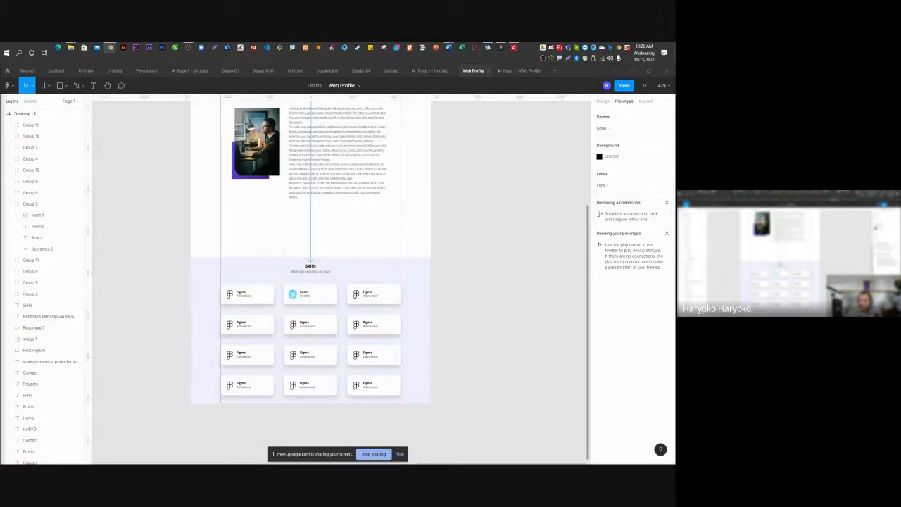
pyautogui.scroll(3, 272, 238)
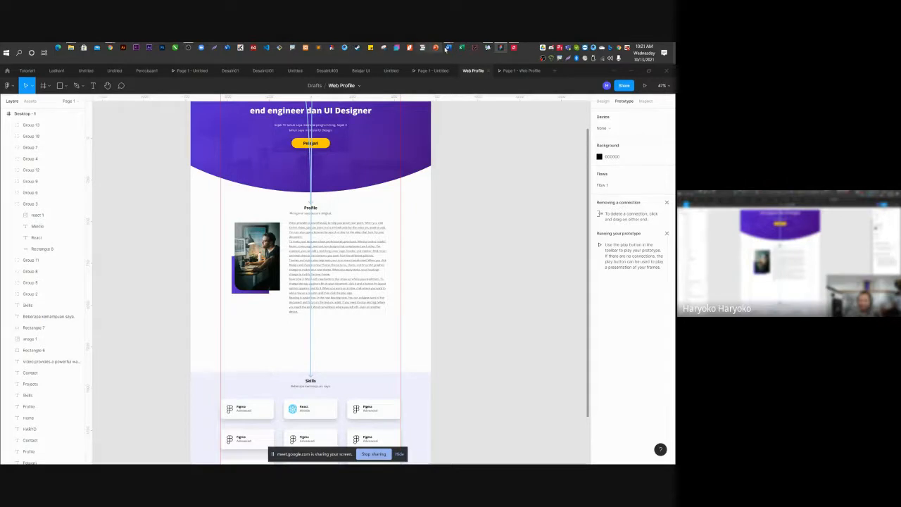
# Switch to the student attendance application and open the Presensi QR Code function.
pyautogui.click(488, 47)
pyautogui.click(72, 115)
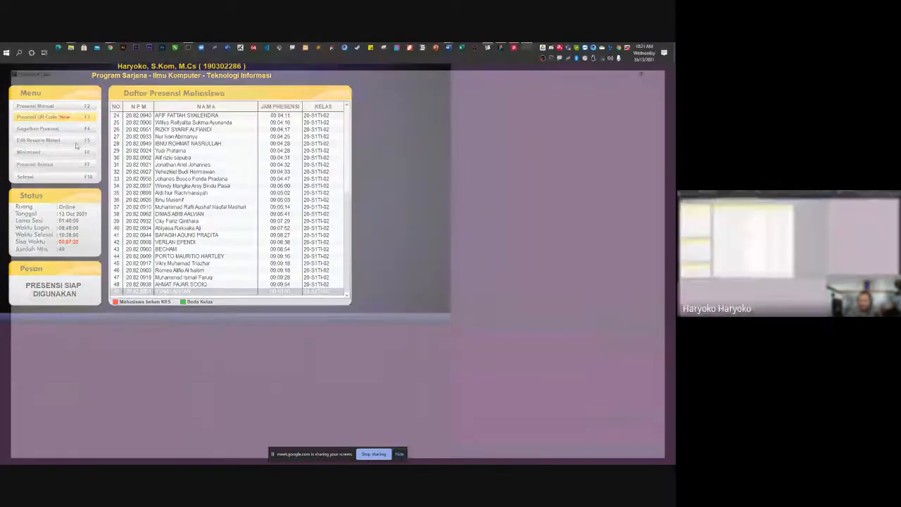